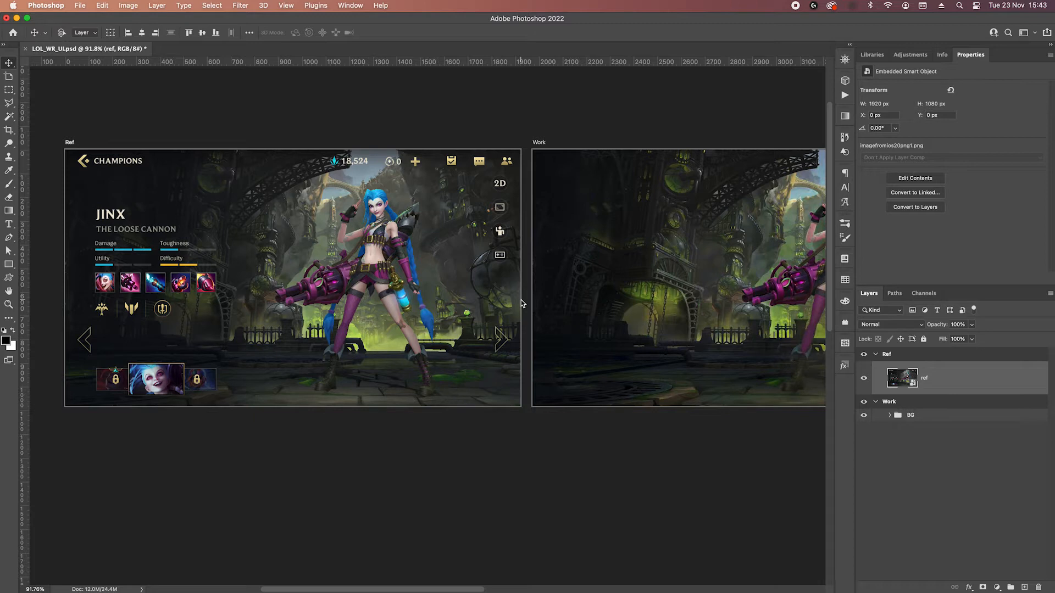
Start a 30-minute countdown in the timer app.
{"action": "left_click_drag", "start_coordinate": [761, 299], "coordinate": [671, 290]}
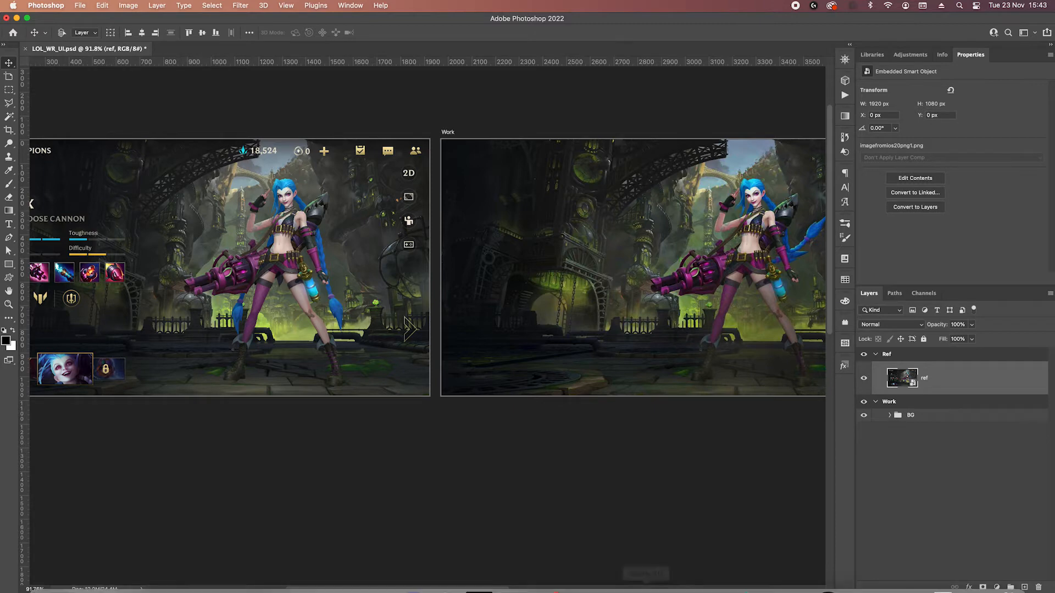
{"action": "mouse_move", "coordinate": [582, 574]}
{"action": "left_click", "coordinate": [832, 4]}
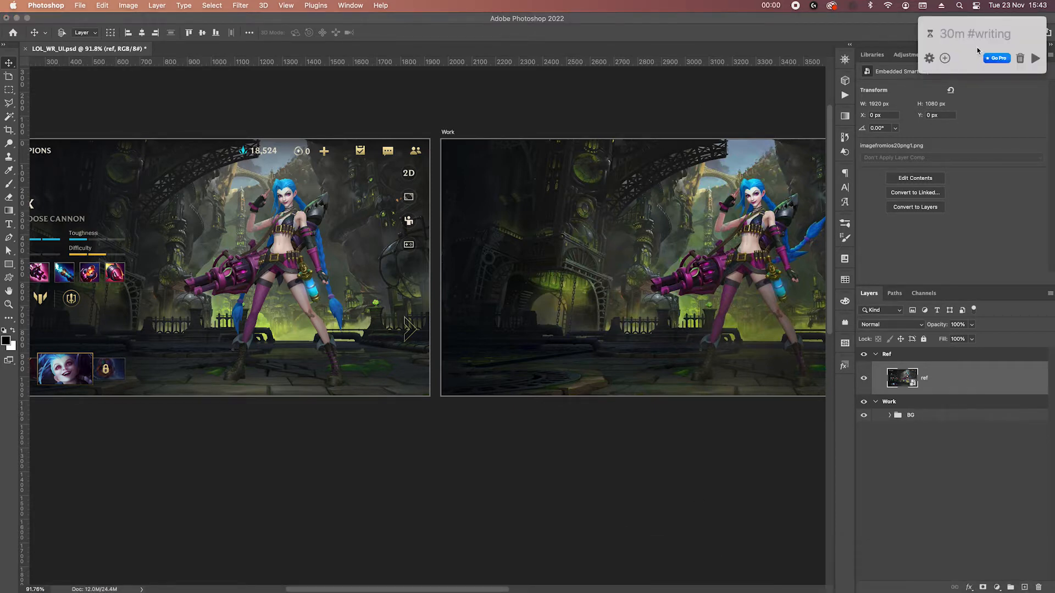
{"action": "type", "text": "30m"}
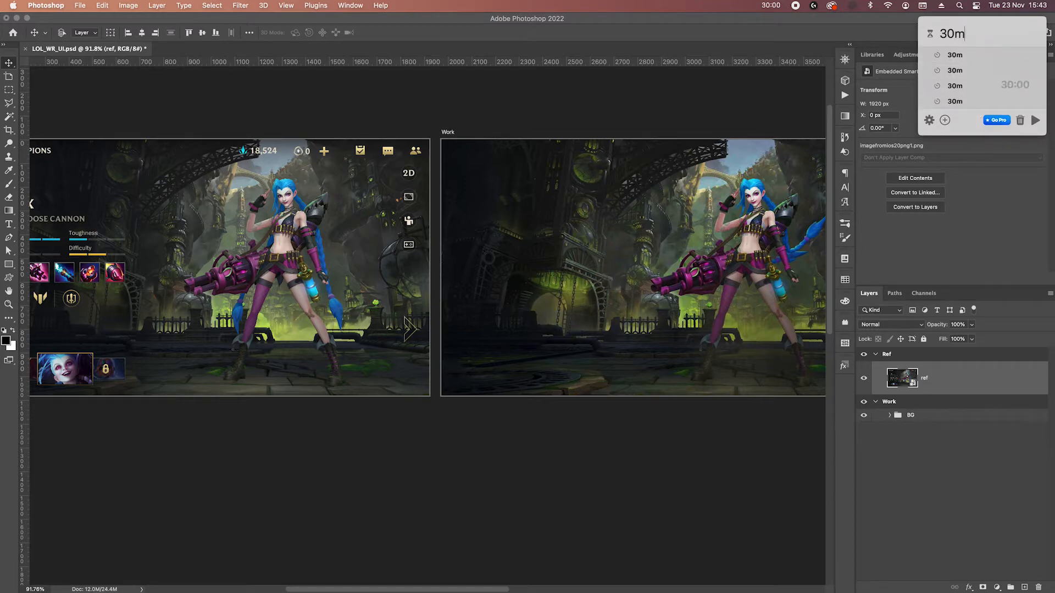
{"action": "key", "text": "Return"}
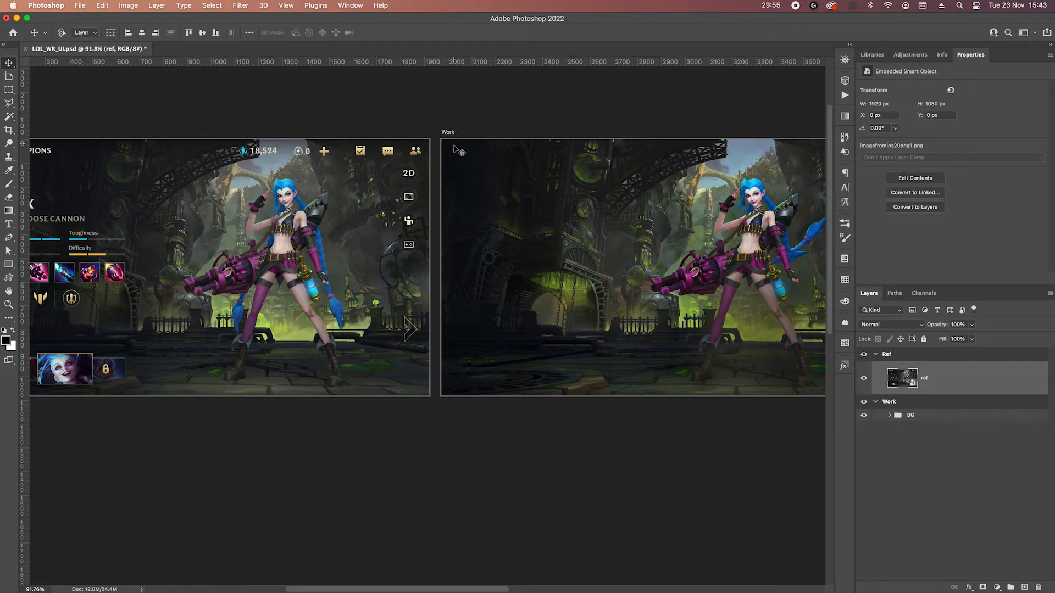
Examine the Ref artboard, especially the gold back arrow icon beside the CHAMPIONS heading.
{"action": "scroll", "coordinate": [220, 220], "scroll_direction": "left", "scroll_amount": 10}
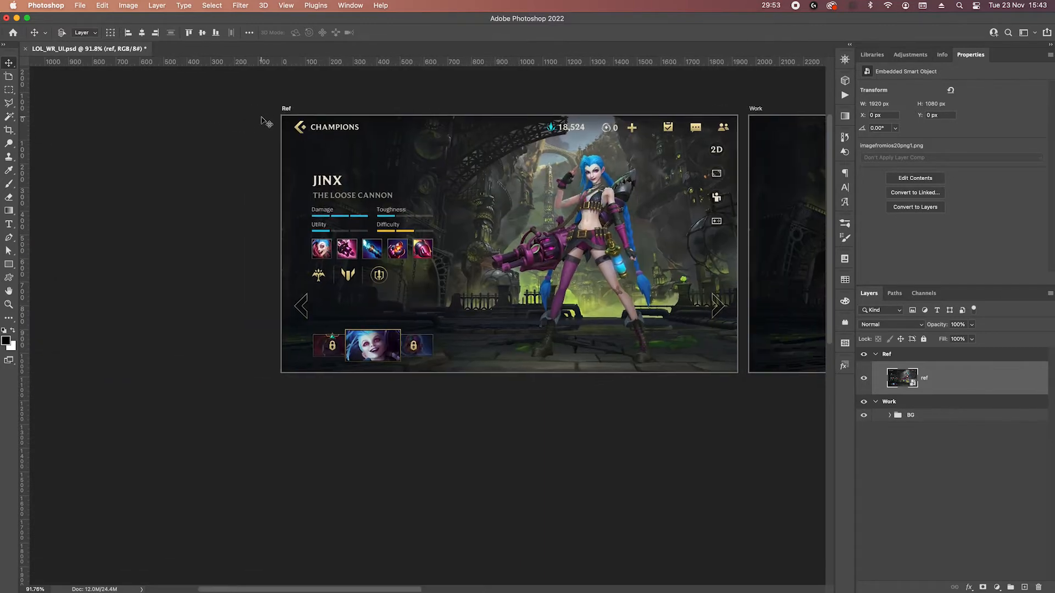
{"action": "scroll", "coordinate": [267, 122], "scroll_direction": "right", "scroll_amount": 6}
{"action": "scroll", "coordinate": [161, 164], "scroll_direction": "up", "scroll_amount": 2}
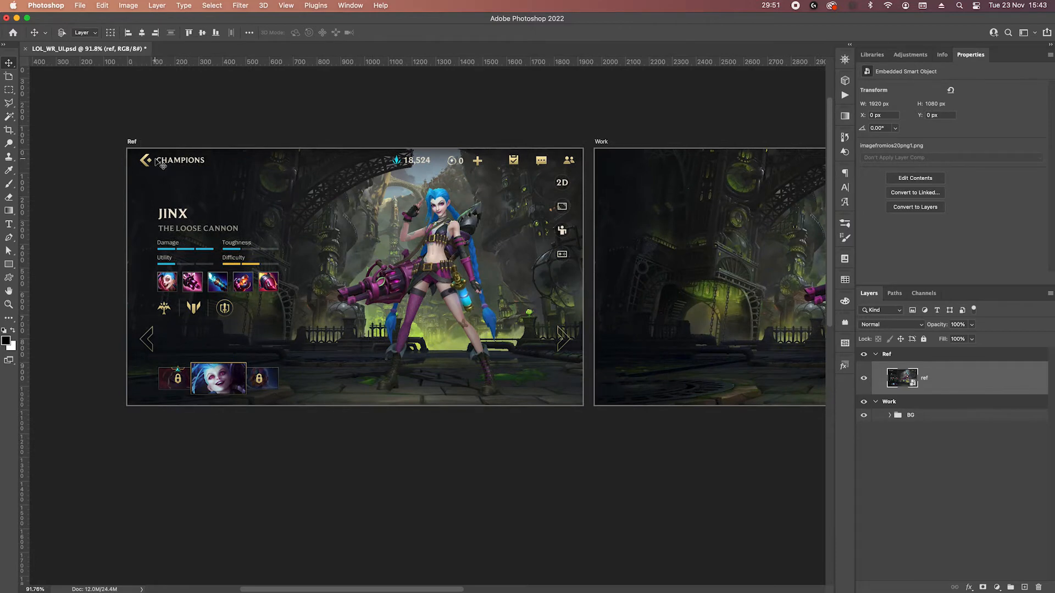
{"action": "left_click_drag", "start_coordinate": [746, 266], "coordinate": [607, 259]}
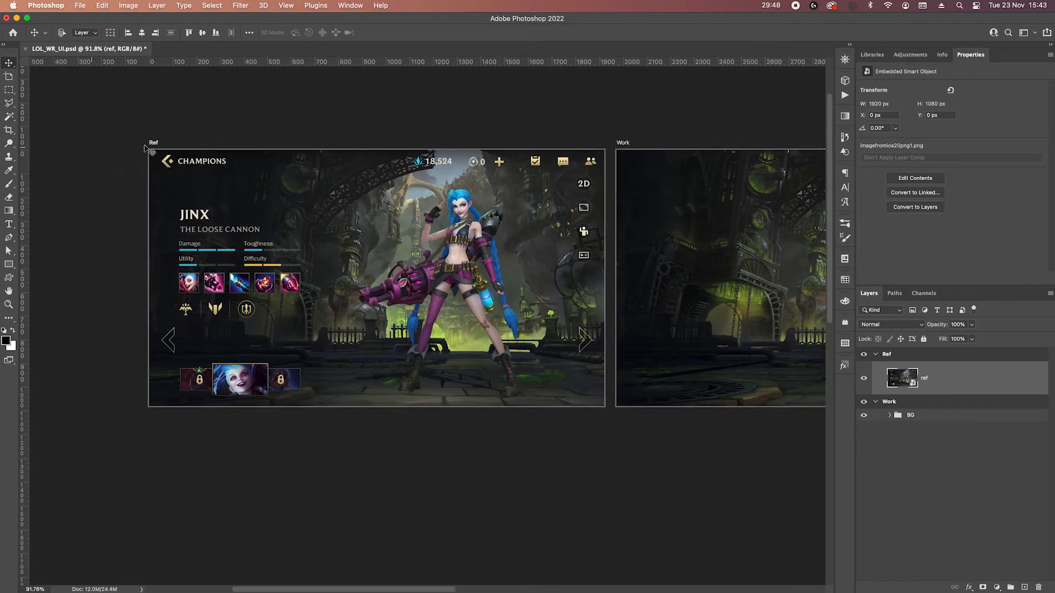
{"action": "scroll", "coordinate": [186, 165], "scroll_direction": "up", "scroll_amount": 5}
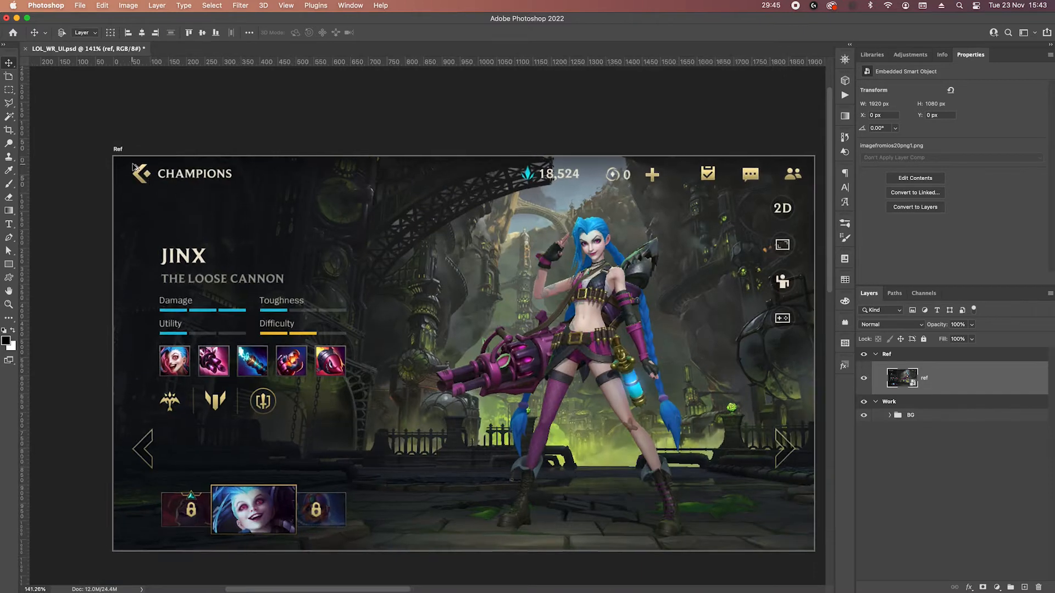
{"action": "scroll", "coordinate": [134, 166], "scroll_direction": "up", "scroll_amount": 3}
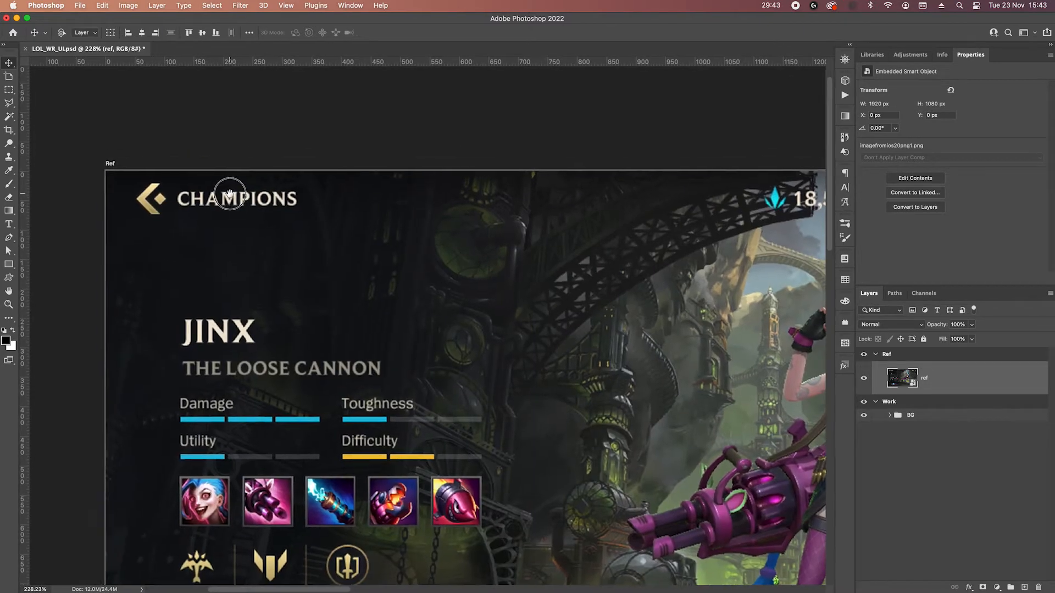
{"action": "scroll", "coordinate": [160, 191], "scroll_direction": "up", "scroll_amount": 3}
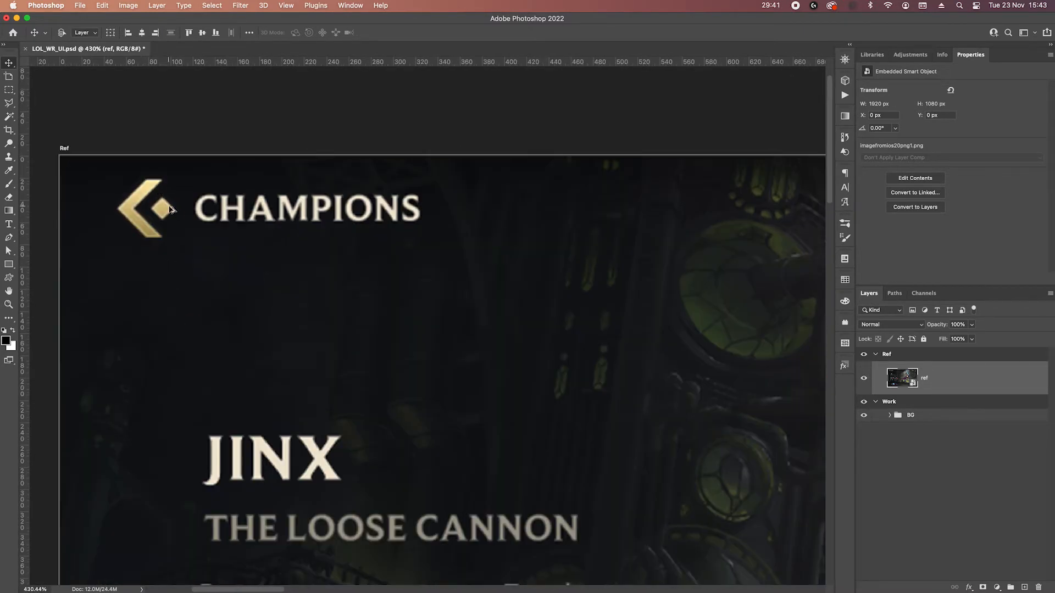
{"action": "scroll", "coordinate": [173, 212], "scroll_direction": "down", "scroll_amount": 1}
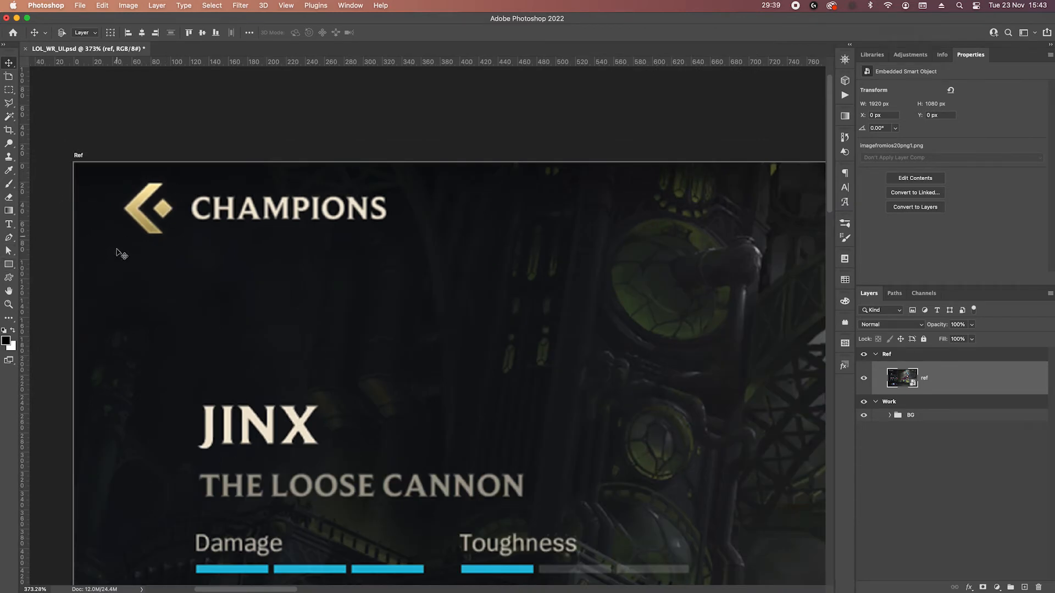
Draw a black 60 × 60 px square below the gold back arrow and rotate it -45° into a diamond.
{"action": "key", "text": "u"}
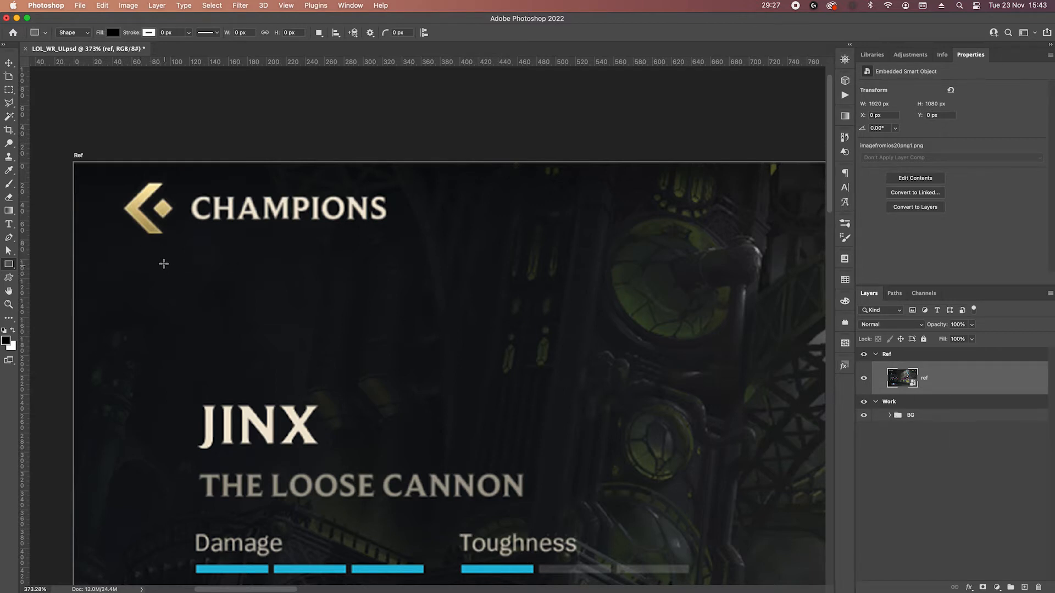
{"action": "left_click_drag", "start_coordinate": [160, 263], "coordinate": [235, 292]}
{"action": "key", "text": "Return"}
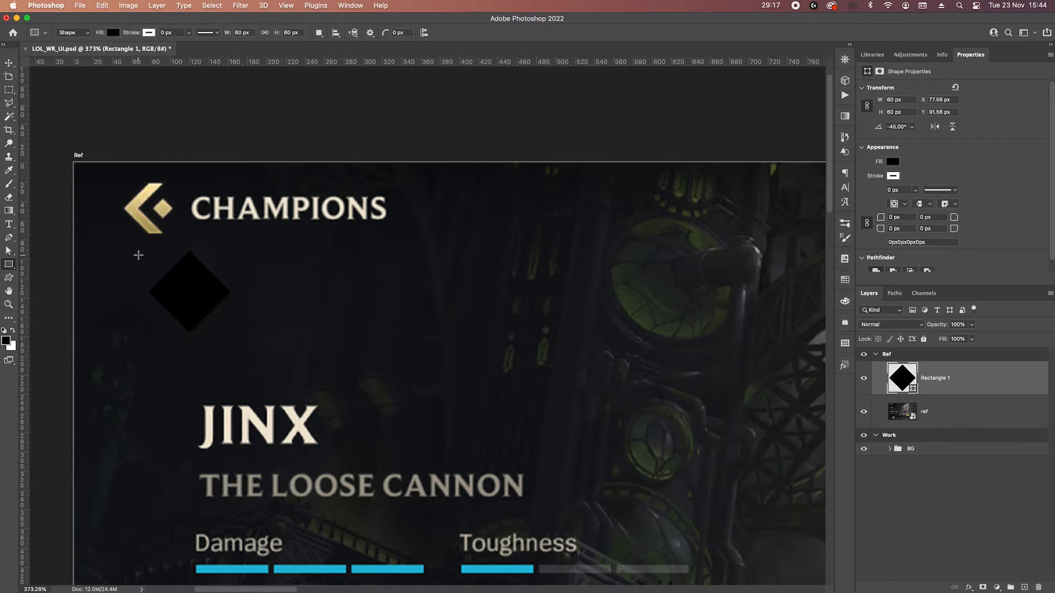
Duplicate the black diamond 20 px to the right and subtract the front copy from the original to form a chevron.
{"action": "left_click", "coordinate": [9, 63]}
{"action": "left_click_drag", "start_coordinate": [184, 303], "coordinate": [203, 304]}
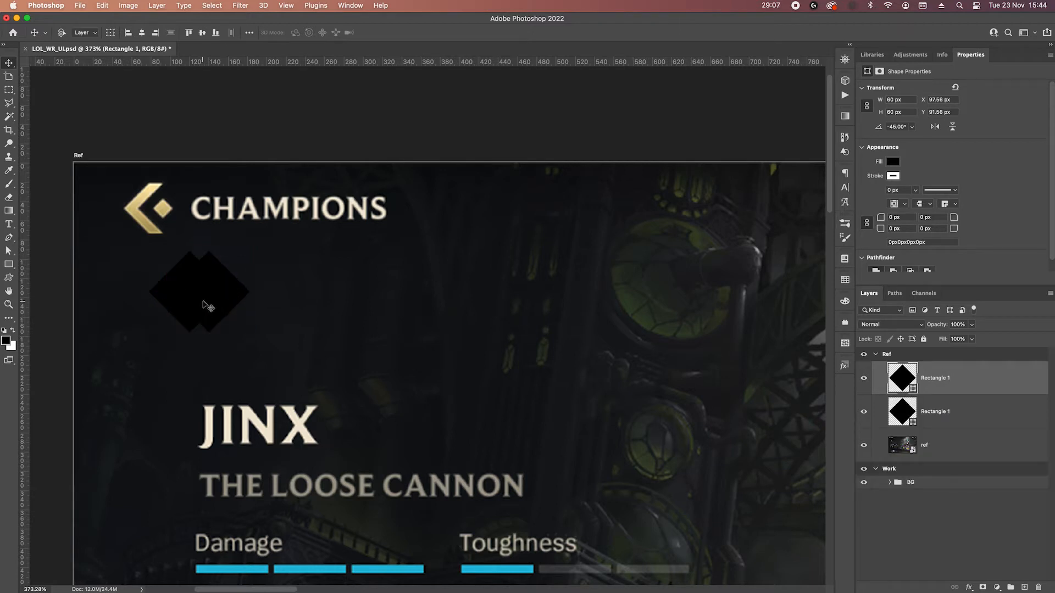
{"action": "left_click", "coordinate": [983, 416], "text": "shift"}
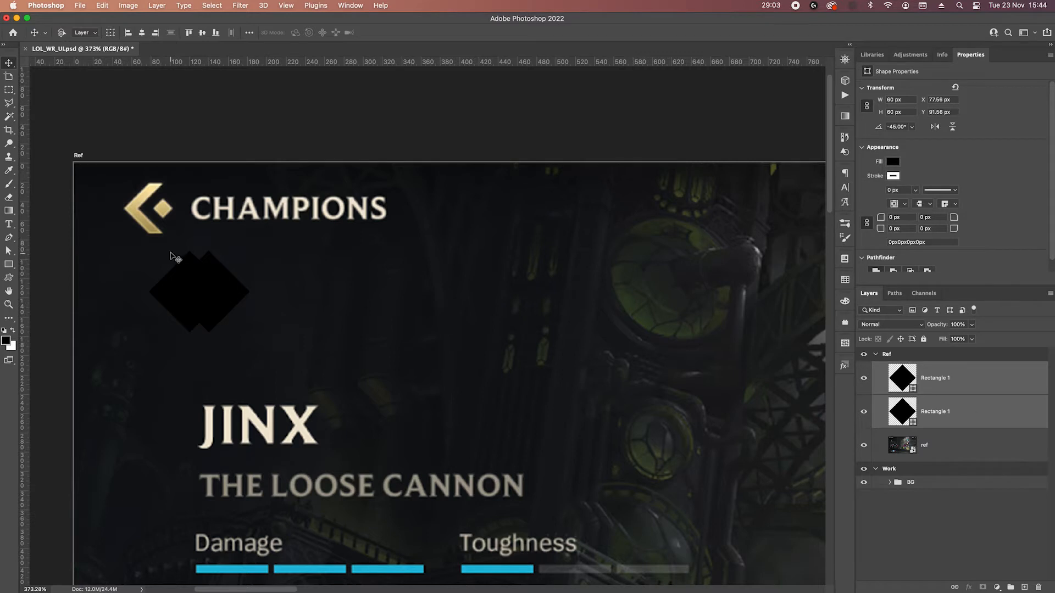
{"action": "key", "text": "p"}
{"action": "right_click", "coordinate": [209, 280]}
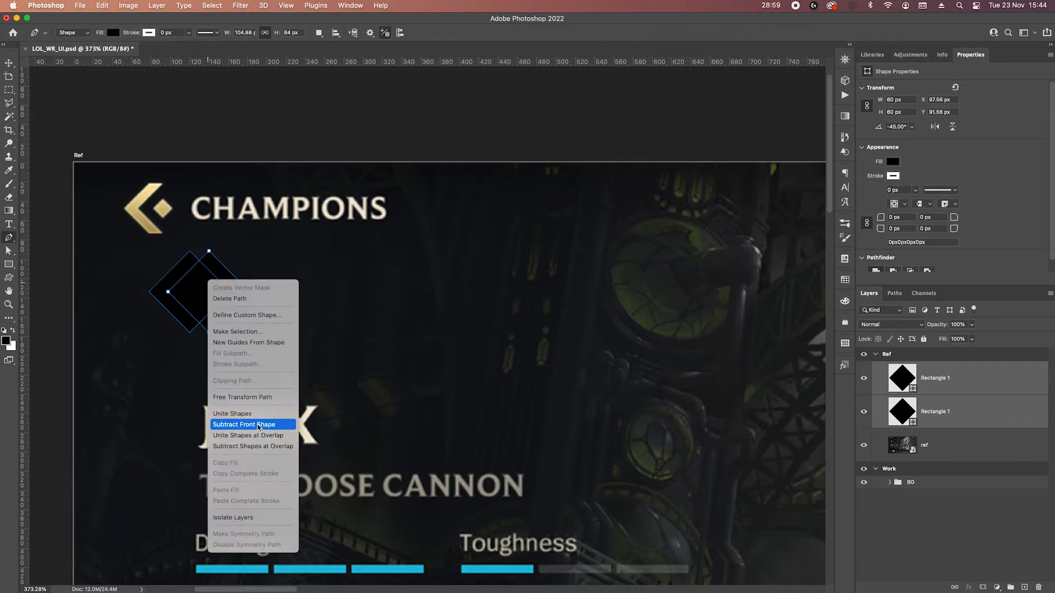
{"action": "left_click", "coordinate": [244, 425]}
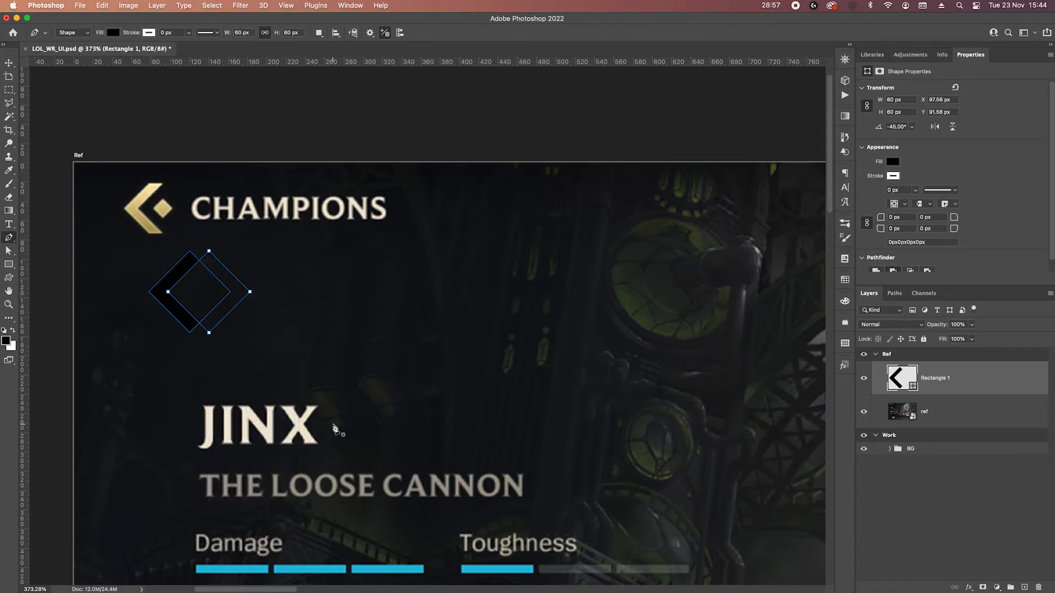
Cut the chevron's upper tip flat with a subtracted 124 × 62 px rectangle, and its lower tip with a copy of that rectangle.
{"action": "scroll", "coordinate": [179, 318], "scroll_direction": "up", "scroll_amount": 5}
{"action": "left_click_drag", "start_coordinate": [244, 160], "coordinate": [276, 185]}
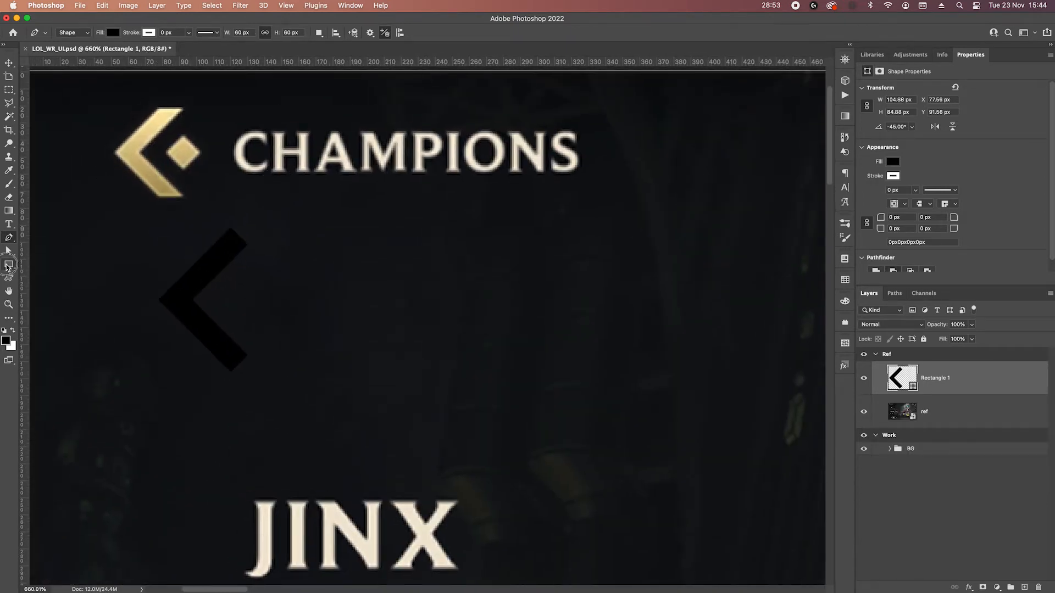
{"action": "left_click", "coordinate": [9, 264]}
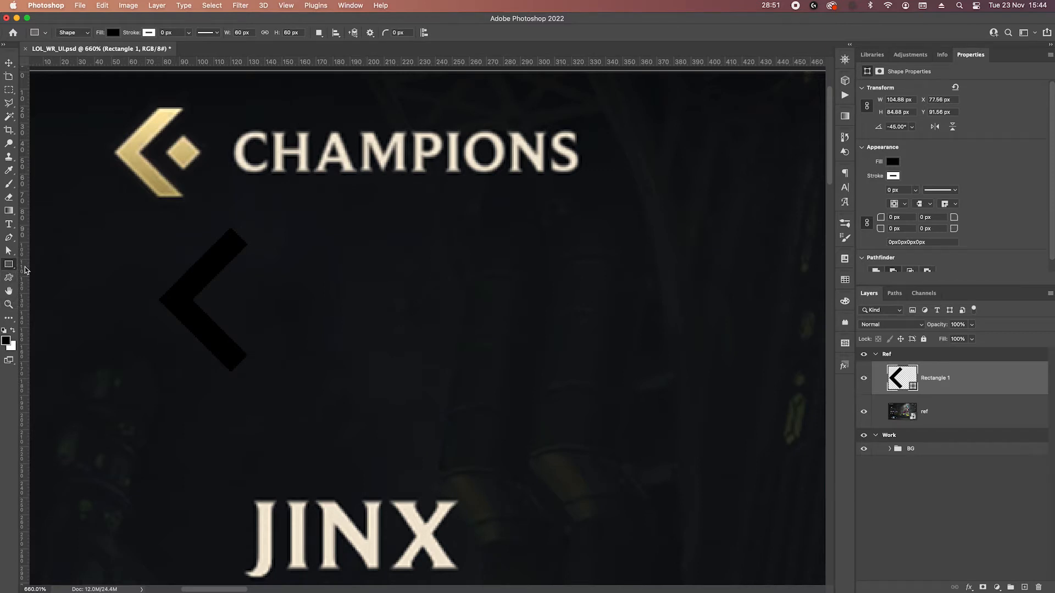
{"action": "left_click", "coordinate": [955, 406]}
{"action": "left_click", "coordinate": [934, 388]}
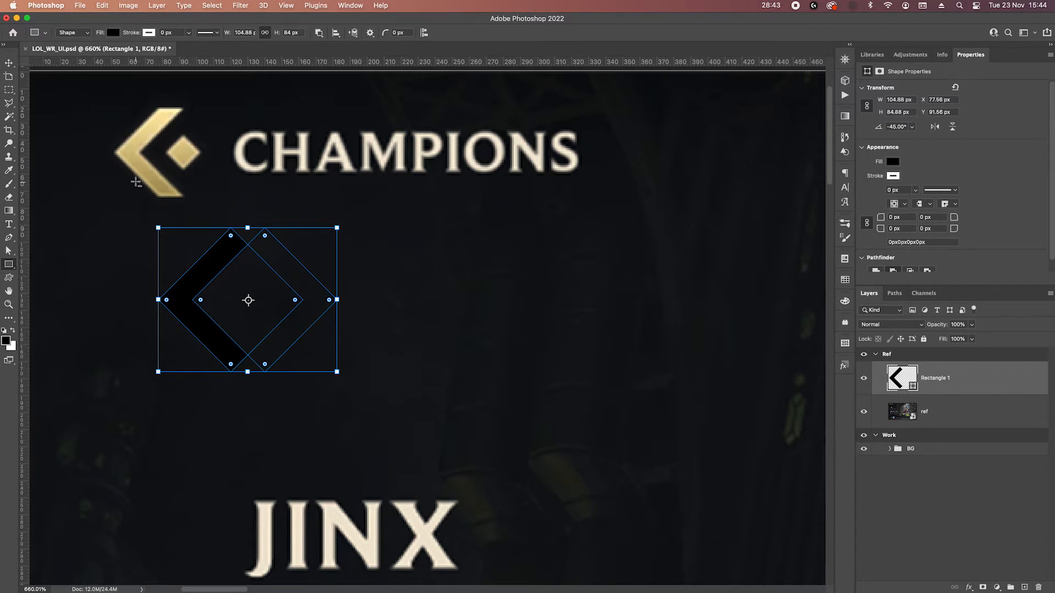
{"action": "left_click_drag", "start_coordinate": [132, 165], "coordinate": [374, 242]}
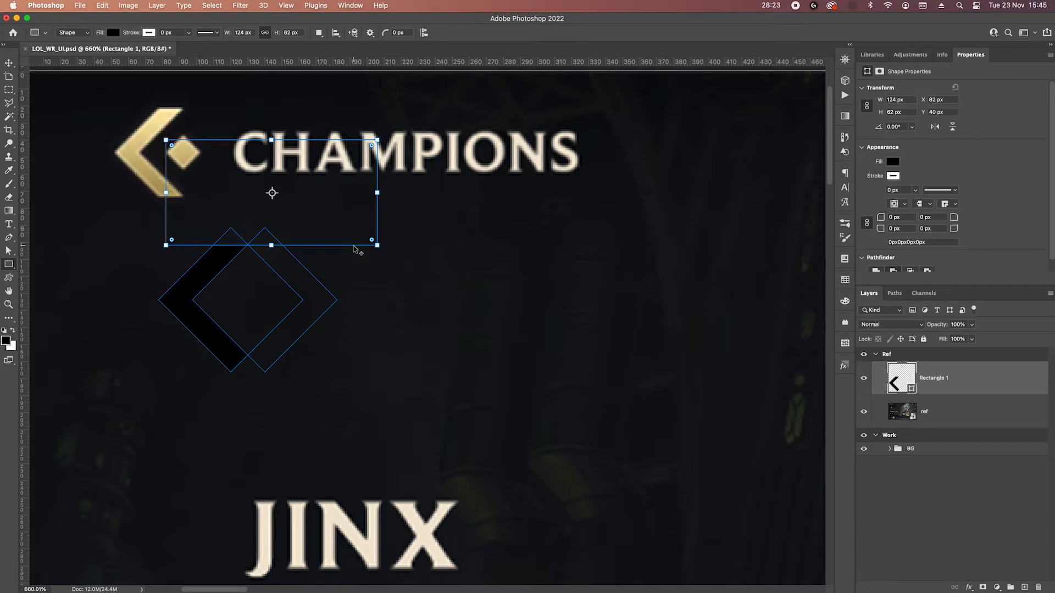
{"action": "left_click_drag", "start_coordinate": [357, 250], "coordinate": [355, 464]}
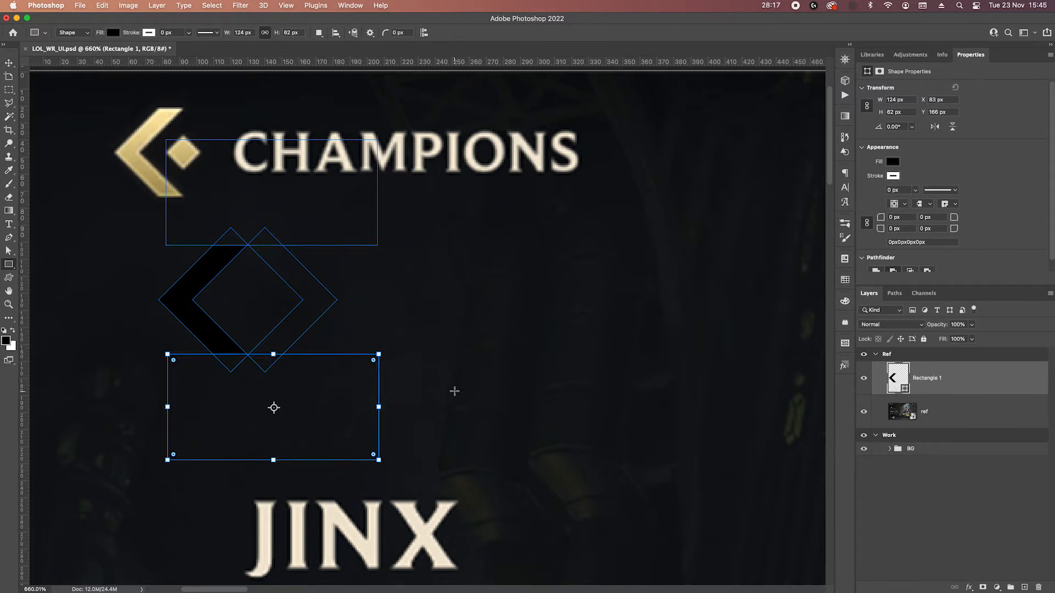
{"action": "key", "text": "Return"}
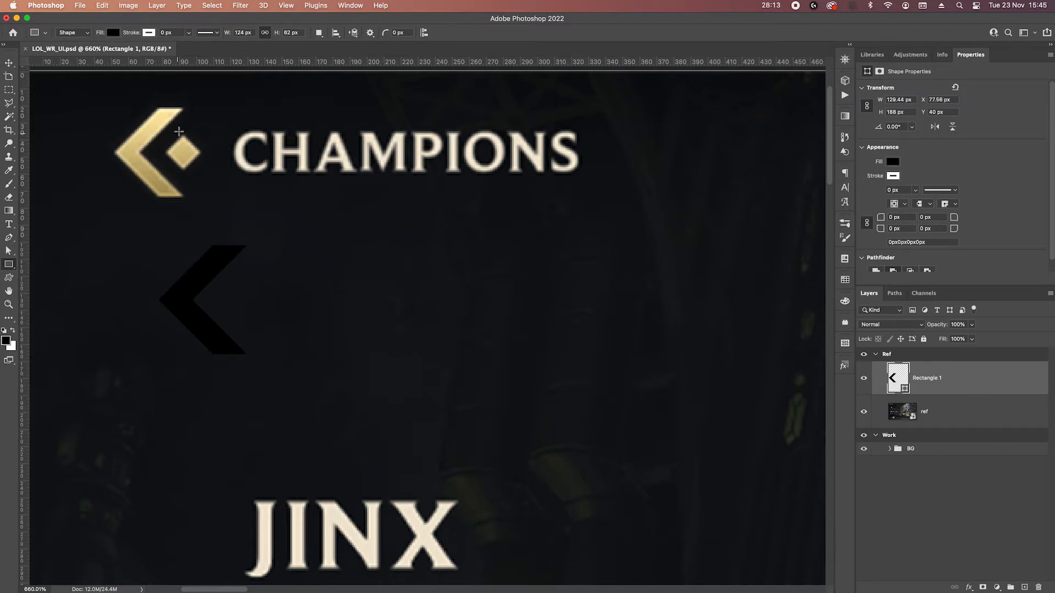
Move the black chevron up beside the gold back arrow to compare their heights.
{"action": "key", "text": "v"}
{"action": "left_click_drag", "start_coordinate": [196, 278], "coordinate": [176, 149]}
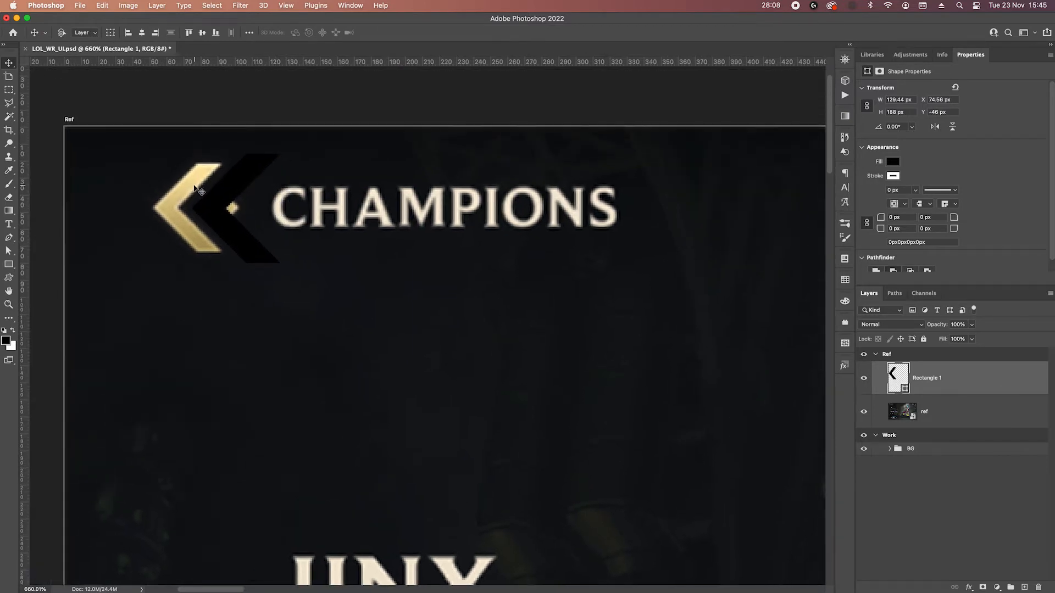
{"action": "left_click_drag", "start_coordinate": [233, 173], "coordinate": [238, 177]}
Shift the chevron's upper cutting rectangle down to Y -41 px, level with the top of the gold arrow.
{"action": "key", "text": "p"}
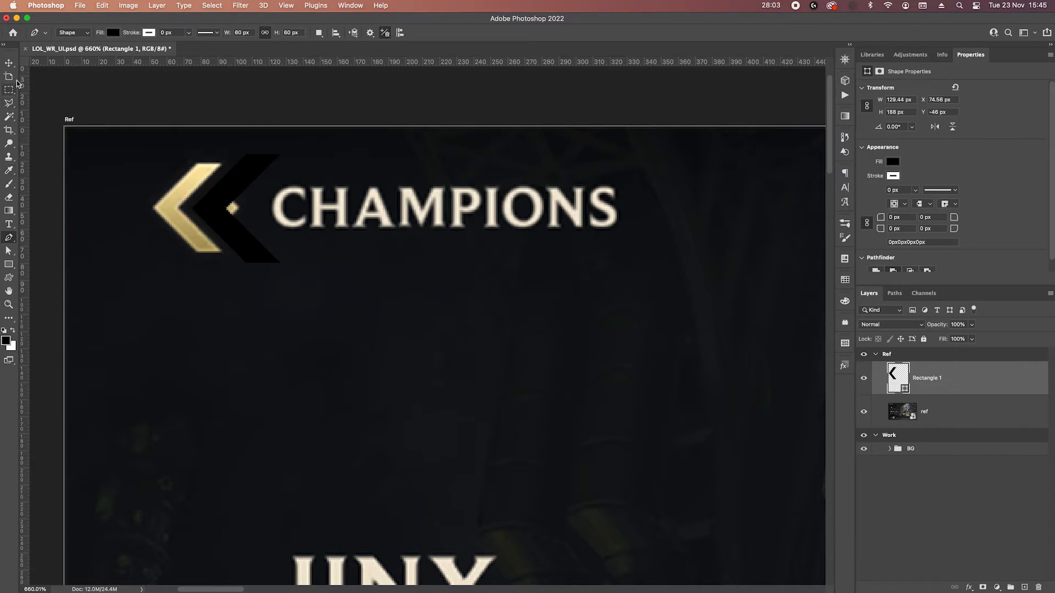
{"action": "key", "text": "v"}
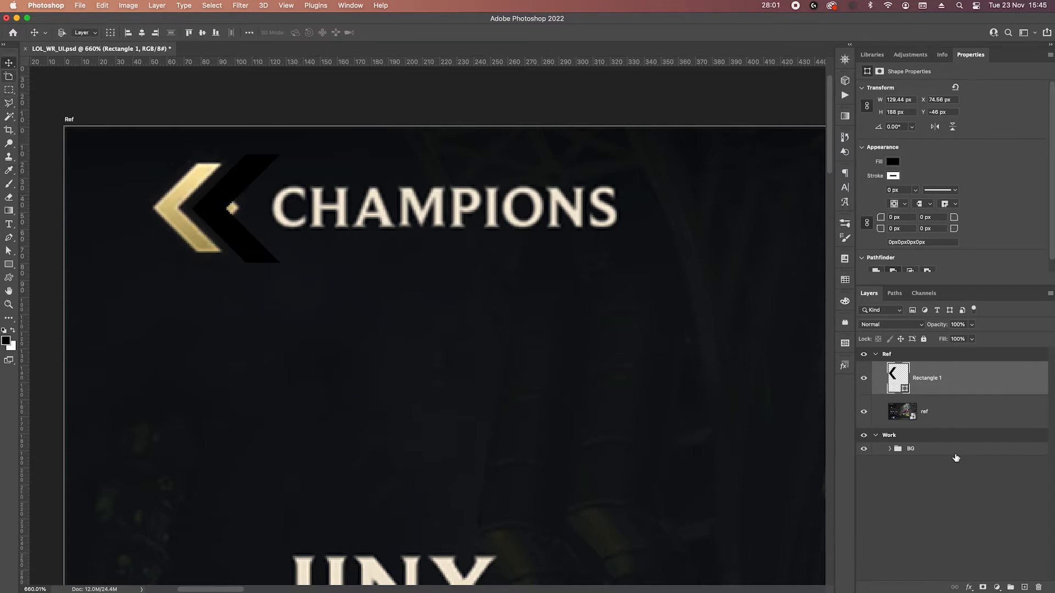
{"action": "left_click", "coordinate": [957, 418]}
{"action": "left_click", "coordinate": [958, 381]}
{"action": "key", "text": "p"}
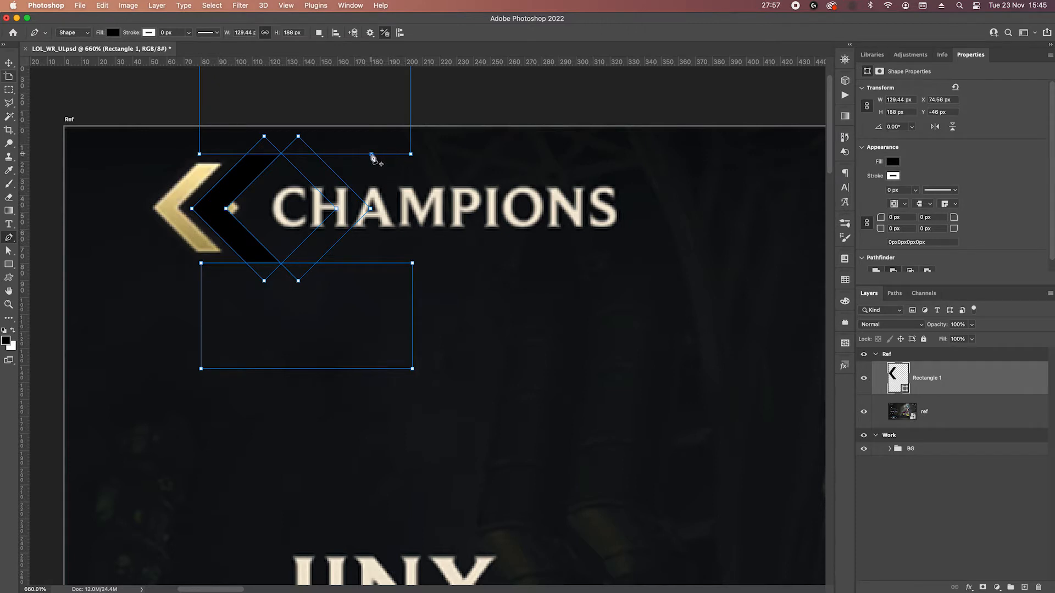
{"action": "key", "text": "a"}
{"action": "left_click", "coordinate": [359, 154]}
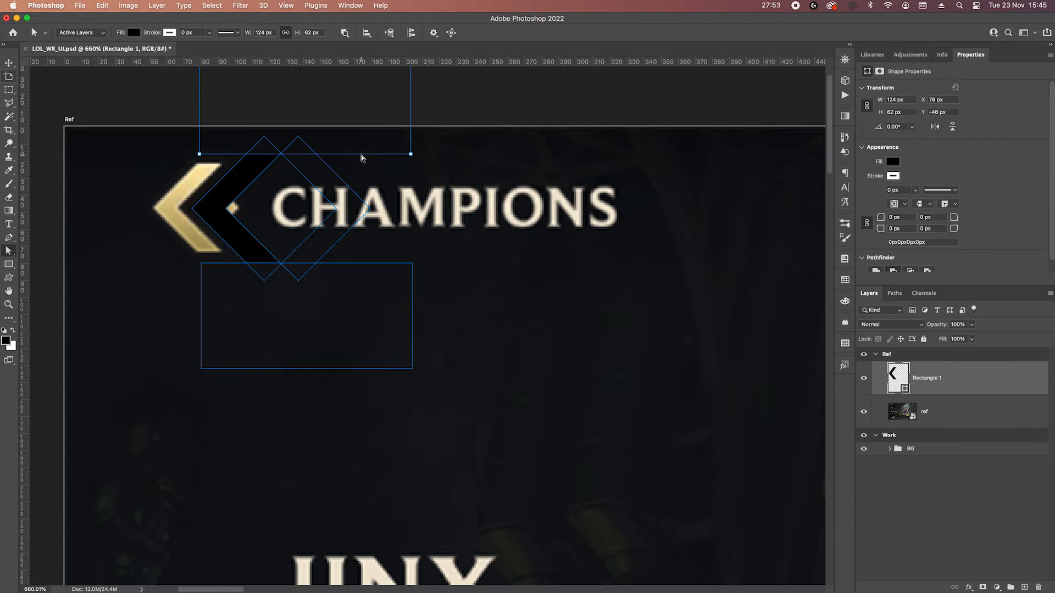
{"action": "key", "text": "ctrl+t"}
{"action": "key", "text": "Down"}
{"action": "key", "text": "Down"}
{"action": "key", "text": "Down"}
{"action": "key", "text": "Down"}
{"action": "key", "text": "Down"}
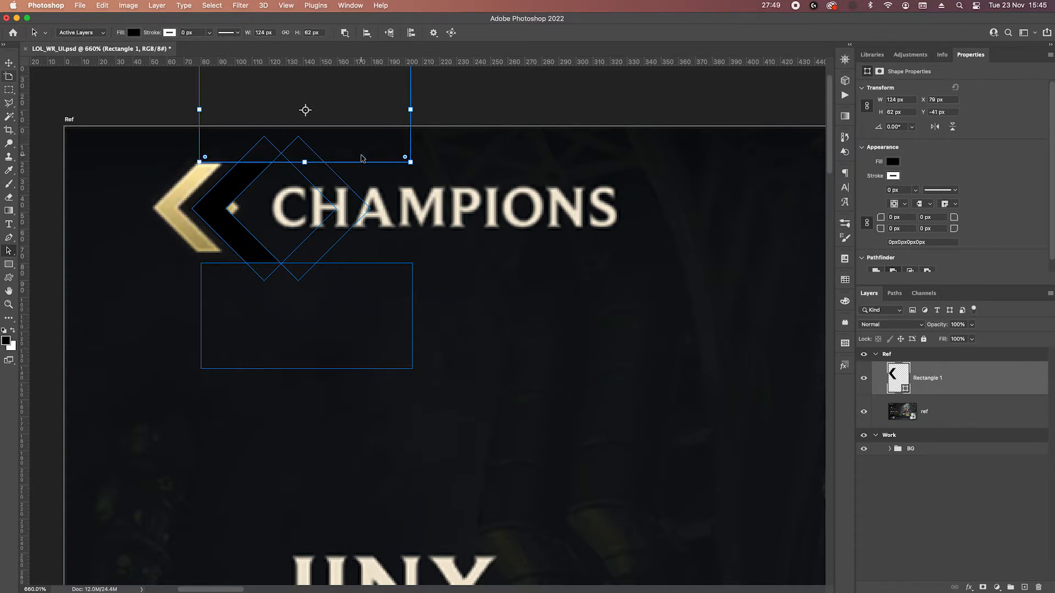
Shift the chevron's lower cutting rectangle up to Y 74 px, level with the bottom of the gold arrow.
{"action": "left_click", "coordinate": [375, 264]}
{"action": "key", "text": "Up"}
{"action": "key", "text": "Up"}
{"action": "key", "text": "Up"}
{"action": "key", "text": "Up"}
{"action": "key", "text": "Up"}
{"action": "key", "text": "Up"}
{"action": "key", "text": "Up"}
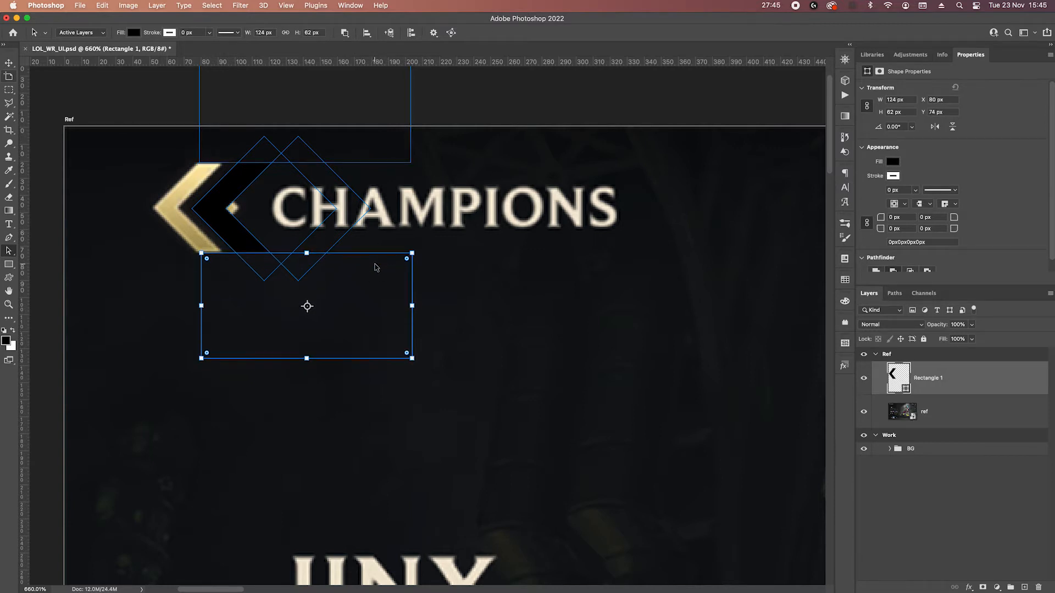
{"action": "key", "text": "Return"}
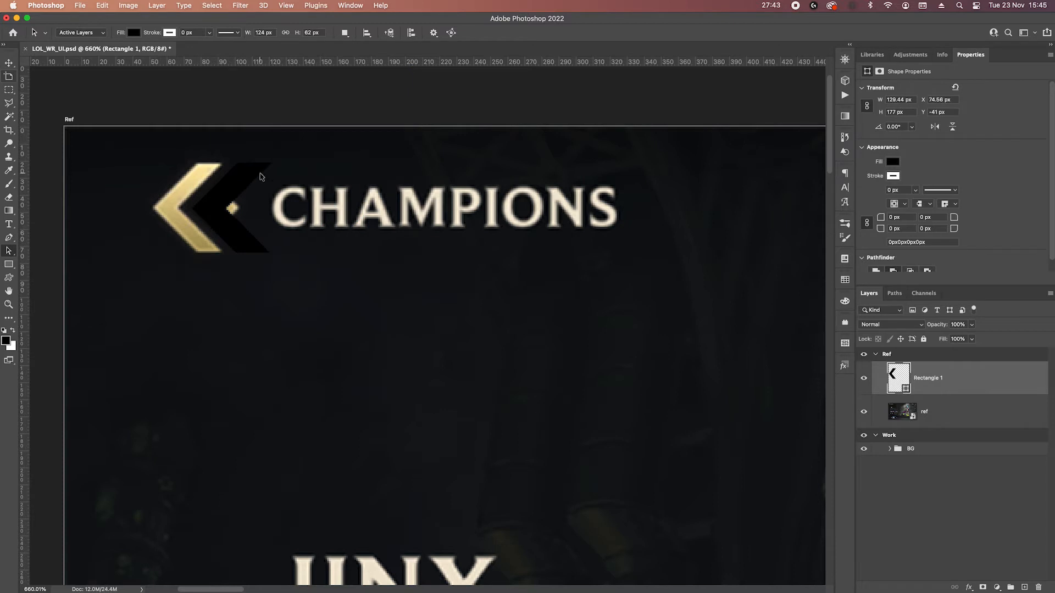
Move the whole black chevron directly below the gold back arrow, to about X 55 px and Y 26 px.
{"action": "key", "text": "c"}
{"action": "key", "text": "v"}
{"action": "left_click", "coordinate": [245, 199]}
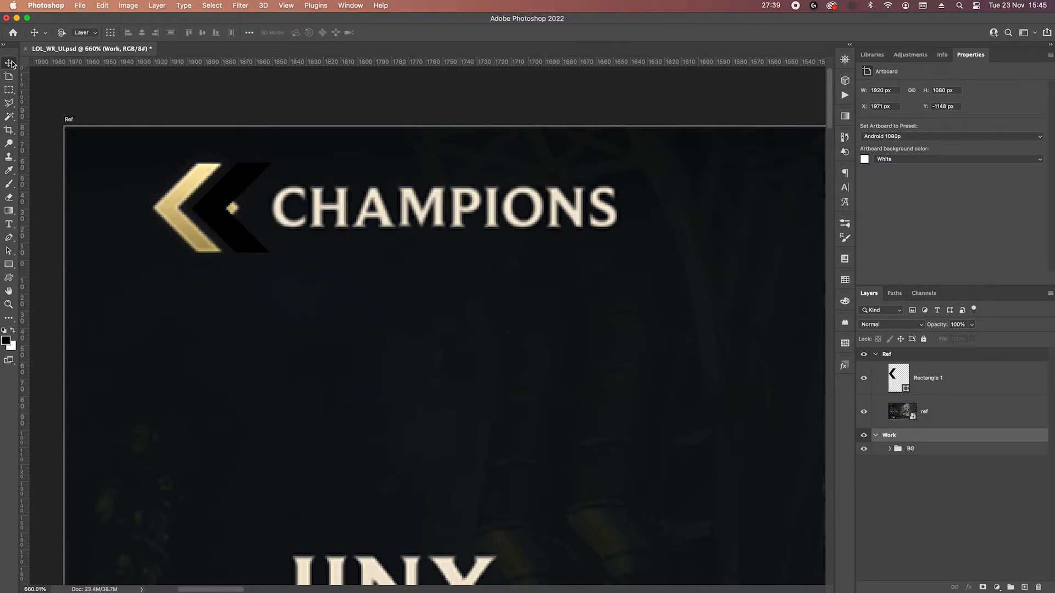
{"action": "left_click", "coordinate": [947, 396]}
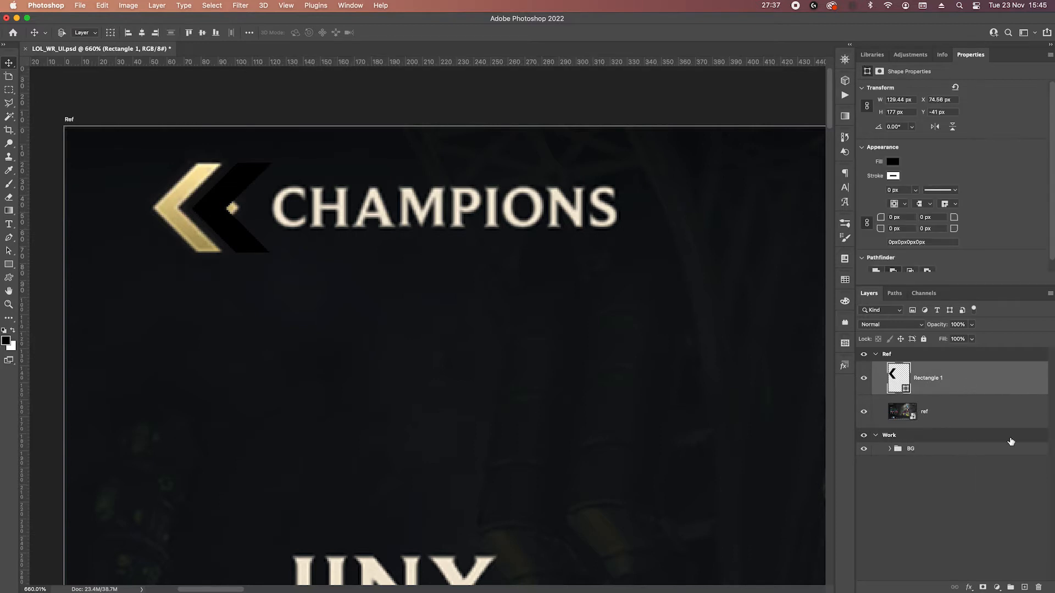
{"action": "left_click_drag", "start_coordinate": [235, 171], "coordinate": [194, 291]}
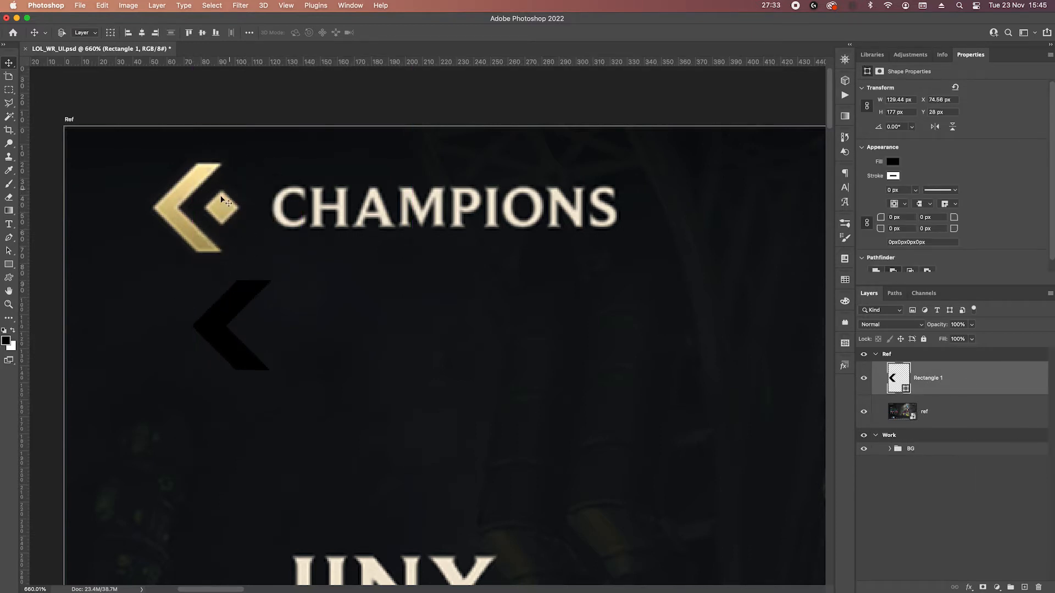
{"action": "left_click_drag", "start_coordinate": [240, 323], "coordinate": [195, 315]}
Merge the black chevron's overlapping shape components into a single clean path.
{"action": "left_click", "coordinate": [9, 264]}
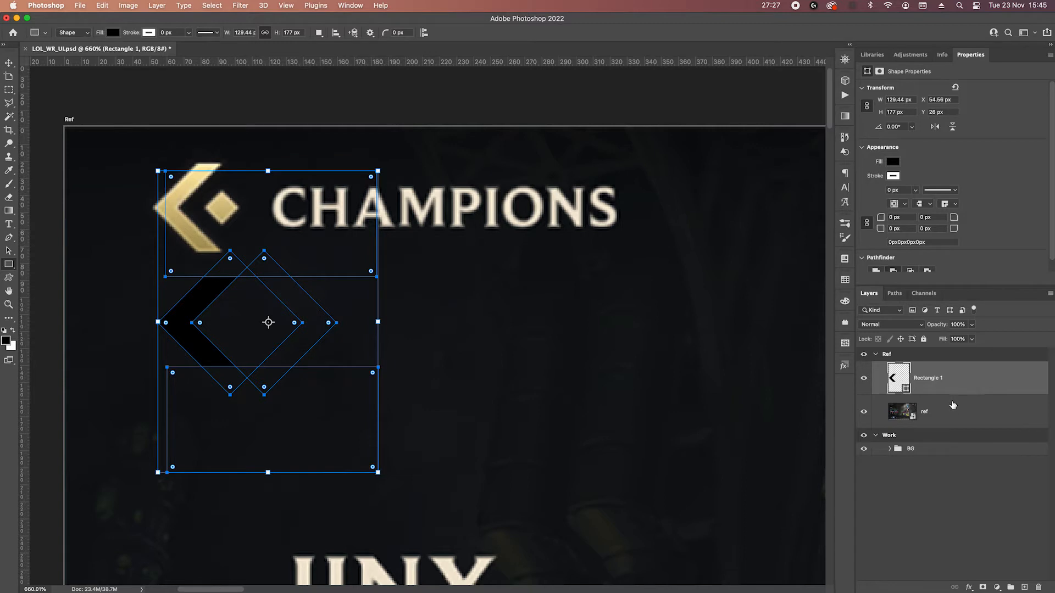
{"action": "left_click", "coordinate": [957, 416]}
{"action": "left_click", "coordinate": [950, 387]}
{"action": "left_click", "coordinate": [320, 34]}
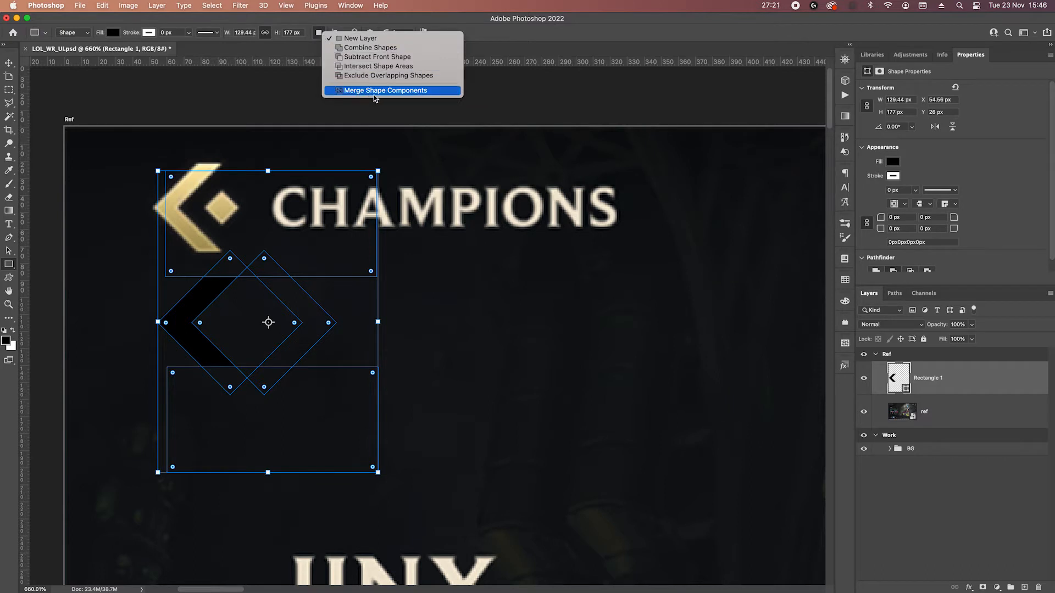
{"action": "left_click", "coordinate": [397, 92]}
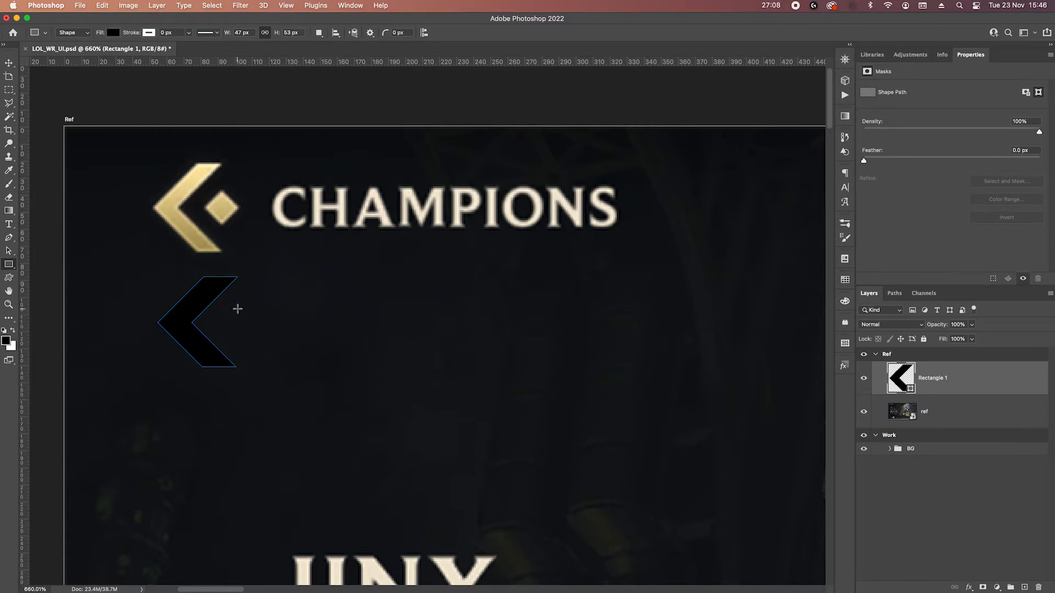
Add an 18 × 18 px square rotated -45° to the chevron's shape layer, just right of the chevron.
{"action": "left_click_drag", "start_coordinate": [238, 309], "coordinate": [286, 322]}
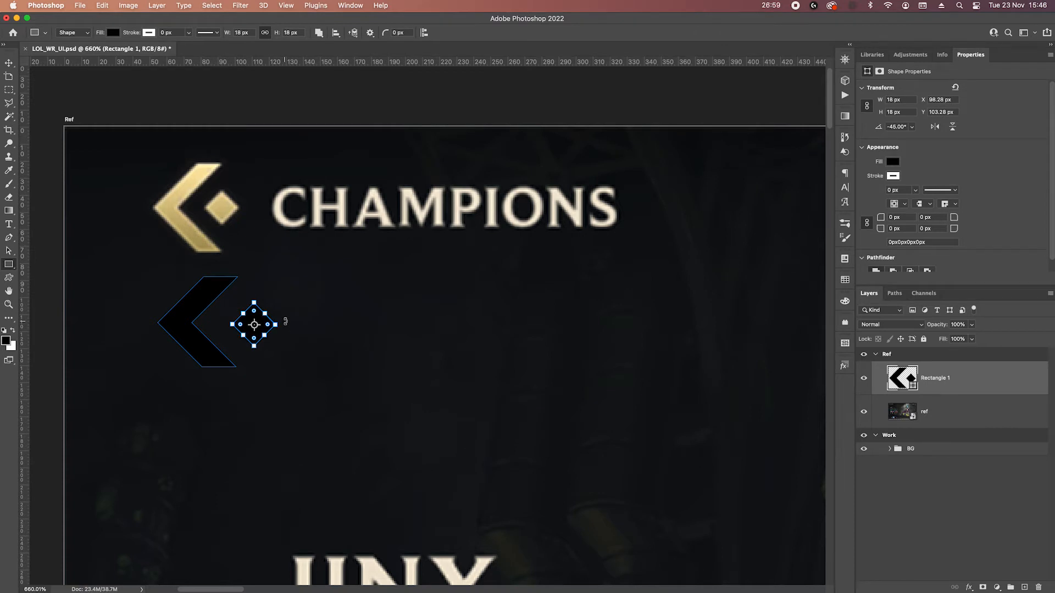
{"action": "key", "text": "Return"}
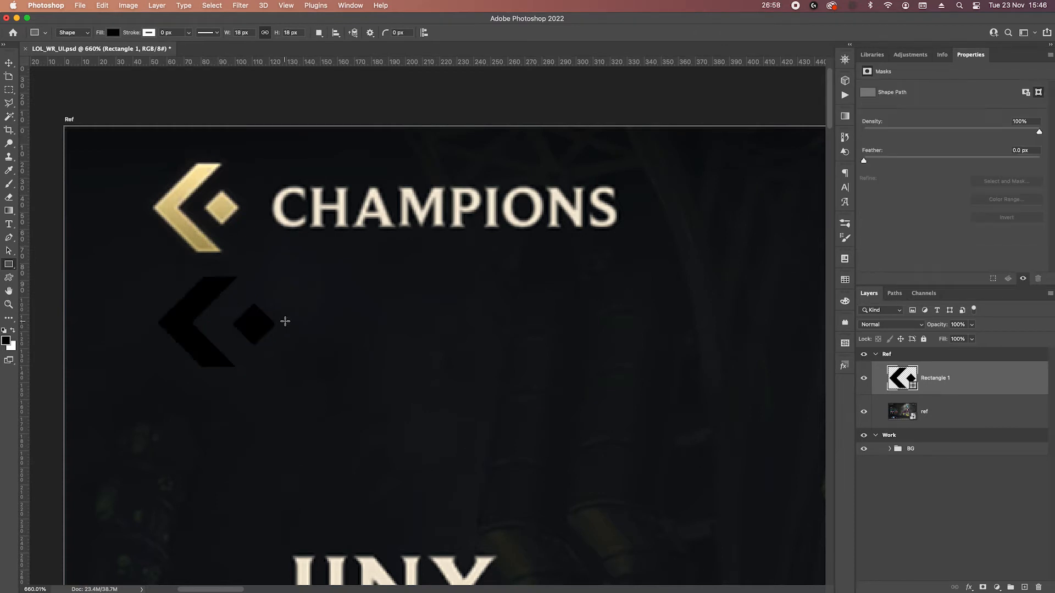
Nudge the small diamond closer to the chevron's inner corner, to X 88.28 px and Y 102.28 px.
{"action": "left_click", "coordinate": [8, 250]}
{"action": "left_click", "coordinate": [266, 310]}
{"action": "key", "text": "Left"}
{"action": "key", "text": "Up"}
{"action": "key", "text": "shift+Left"}
{"action": "key", "text": "shift+Left"}
{"action": "key", "text": "shift+Up"}
{"action": "key", "text": "shift+Down"}
{"action": "key", "text": "shift+Left"}
{"action": "key", "text": "Right"}
{"action": "key", "text": "Right"}
{"action": "key", "text": "Right"}
{"action": "key", "text": "shift+Right"}
{"action": "key", "text": "Right"}
{"action": "key", "text": "Right"}
{"action": "key", "text": "Right"}
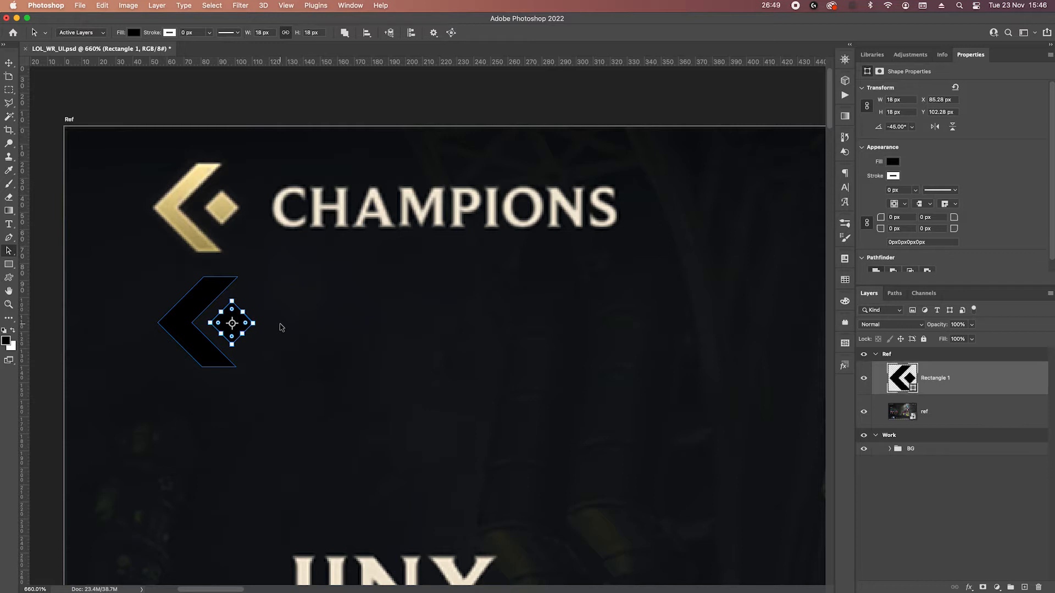
{"action": "key", "text": "Right"}
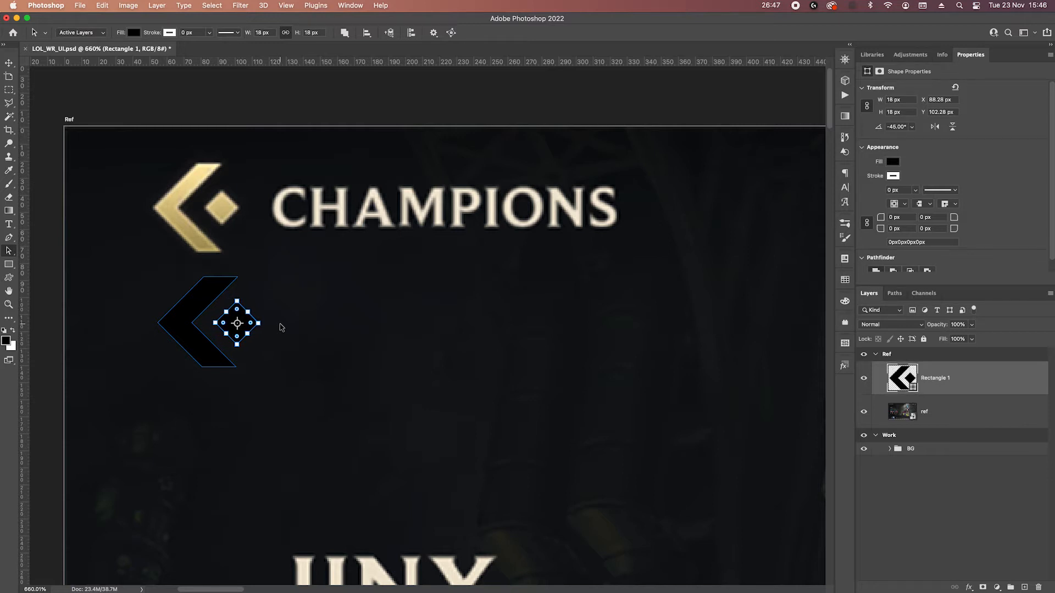
{"action": "left_click_drag", "start_coordinate": [25, 356], "coordinate": [15, 290]}
{"action": "left_click", "coordinate": [246, 362]}
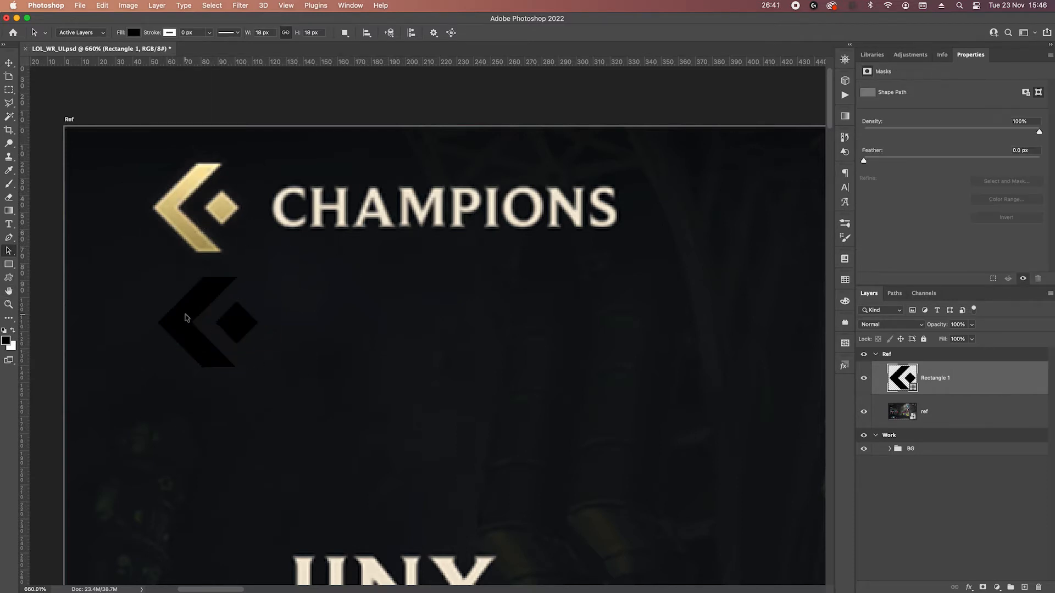
Rename the chevron and diamond shape layer as Arrow.
{"action": "double_click", "coordinate": [934, 378]}
{"action": "type", "text": "Arrow"}
{"action": "key", "text": "Return"}
Add a Gradient Overlay effect to the Arrow layer and reset its settings to the defaults.
{"action": "left_click", "coordinate": [968, 585]}
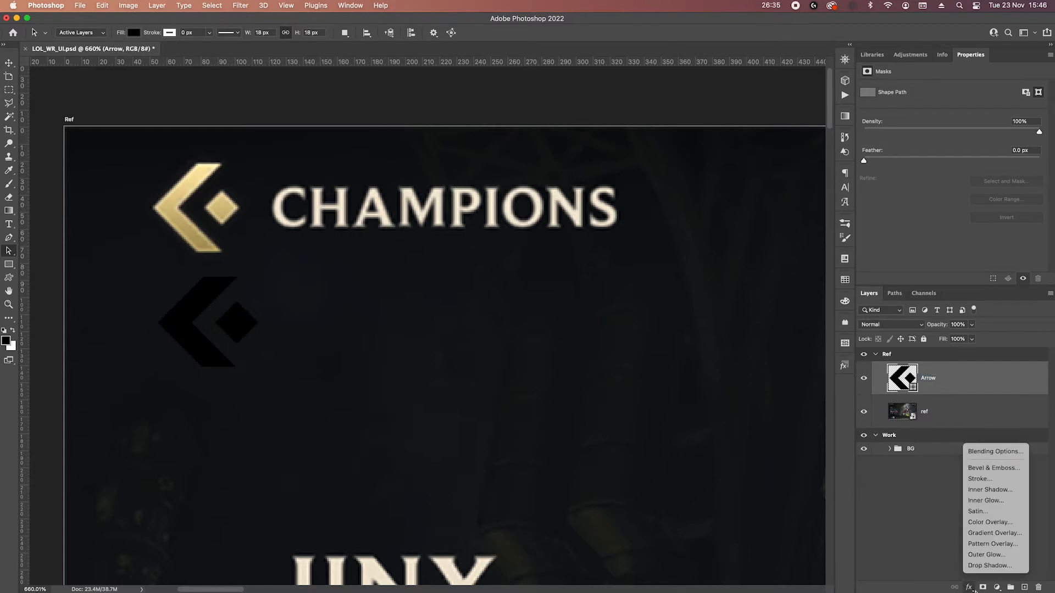
{"action": "left_click", "coordinate": [997, 534]}
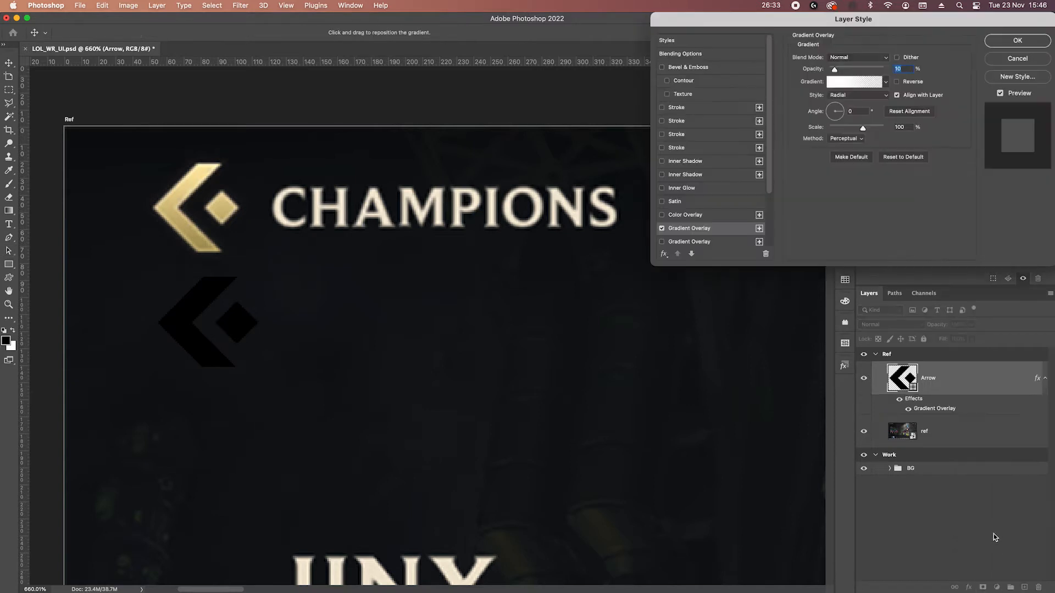
{"action": "left_click", "coordinate": [847, 85]}
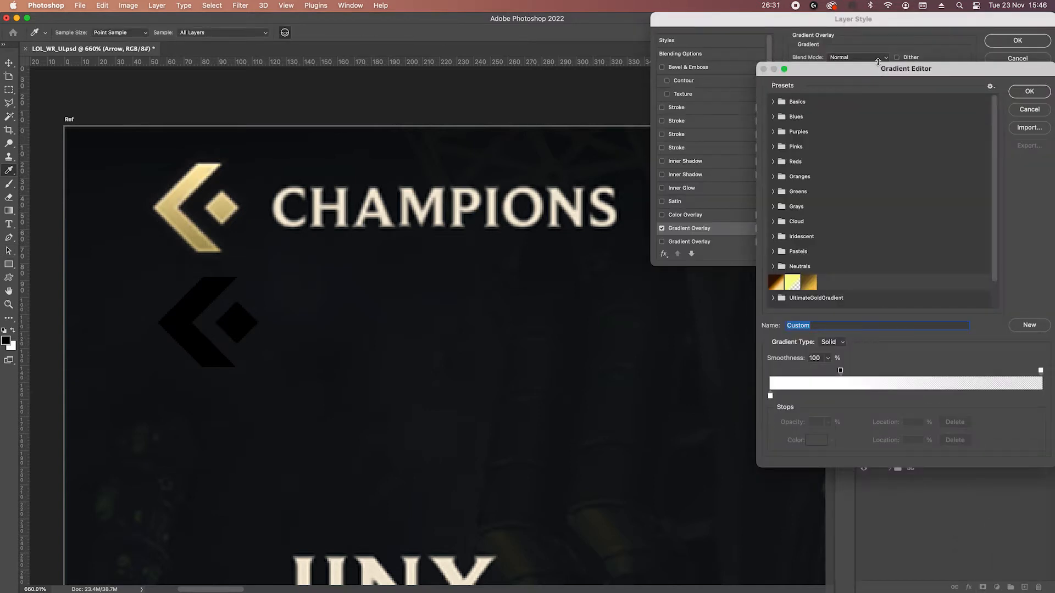
{"action": "left_click", "coordinate": [1029, 109]}
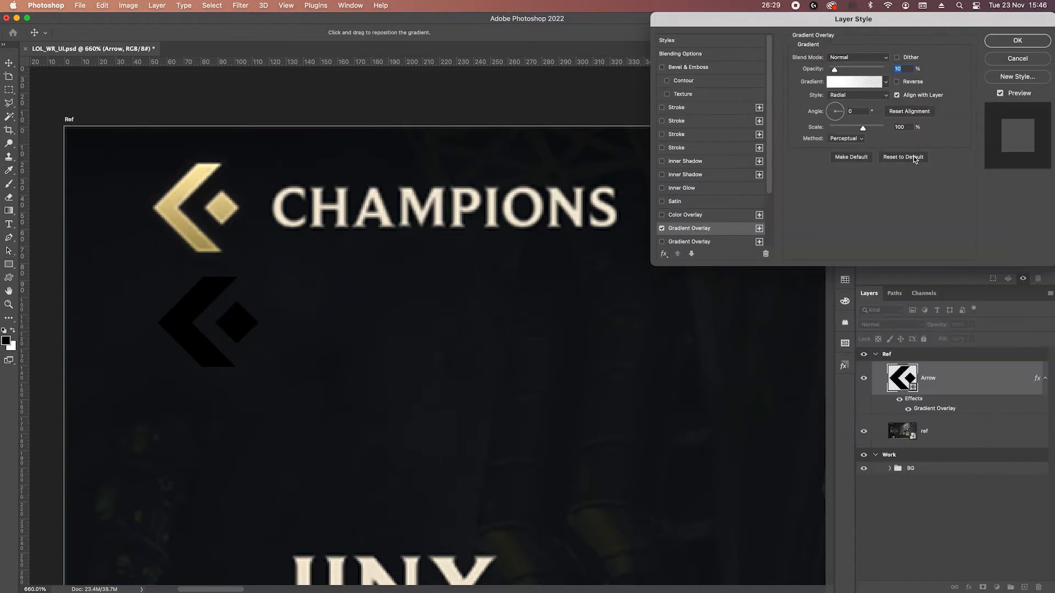
{"action": "left_click", "coordinate": [914, 158]}
Set the gradient's start stop to light gold fce5a3, sampled from the upper part of the reference arrow.
{"action": "left_click", "coordinate": [850, 83]}
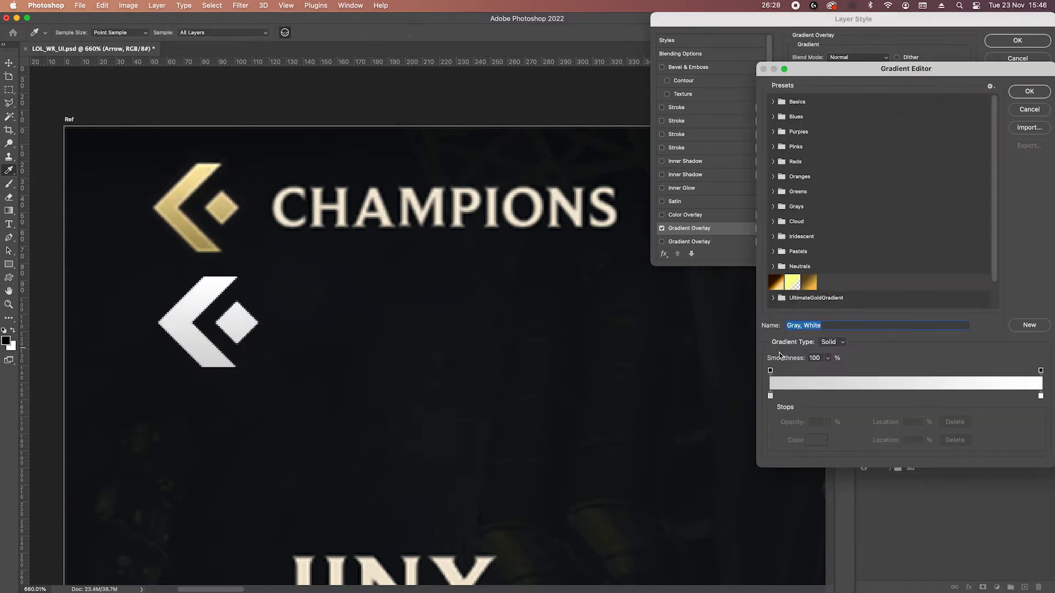
{"action": "left_click", "coordinate": [769, 395]}
{"action": "left_click", "coordinate": [815, 440]}
{"action": "left_click", "coordinate": [204, 173]}
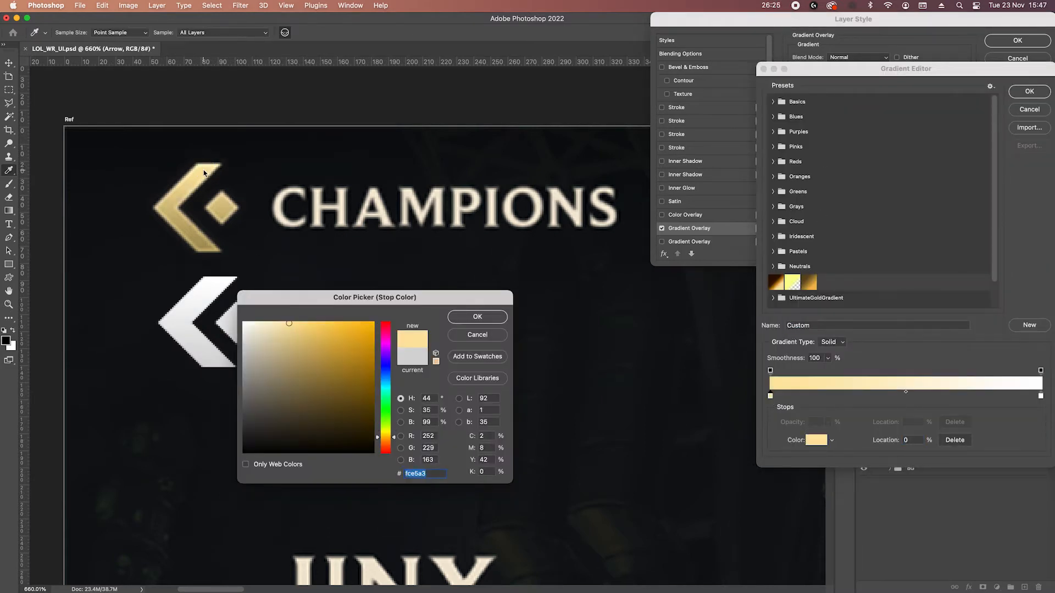
{"action": "left_click", "coordinate": [478, 316]}
Set the gradient's end stop to dark gold a9955a, sampled from the reference arrow's lower end, and reverse the gradient.
{"action": "left_click", "coordinate": [1041, 395]}
{"action": "left_click", "coordinate": [815, 440]}
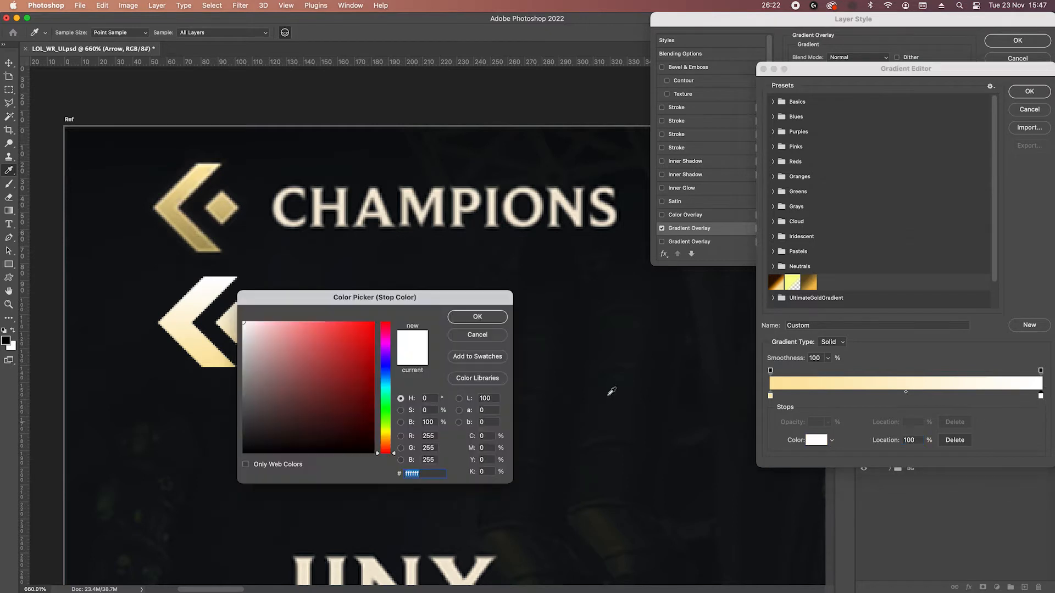
{"action": "left_click", "coordinate": [203, 250]}
{"action": "left_click", "coordinate": [204, 248]}
{"action": "left_click", "coordinate": [202, 247]}
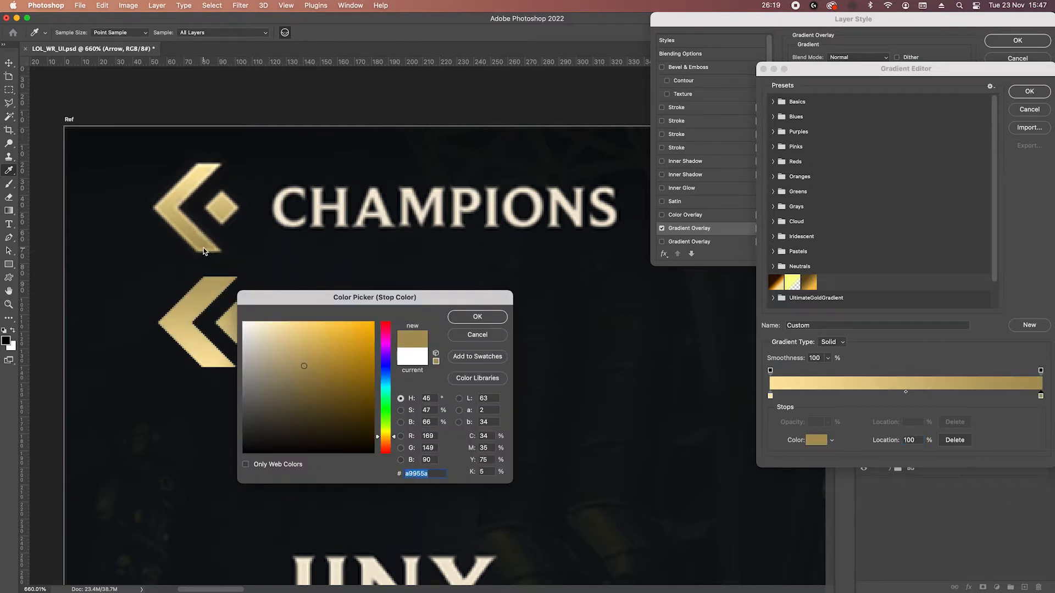
{"action": "left_click", "coordinate": [476, 318]}
{"action": "left_click", "coordinate": [1029, 91]}
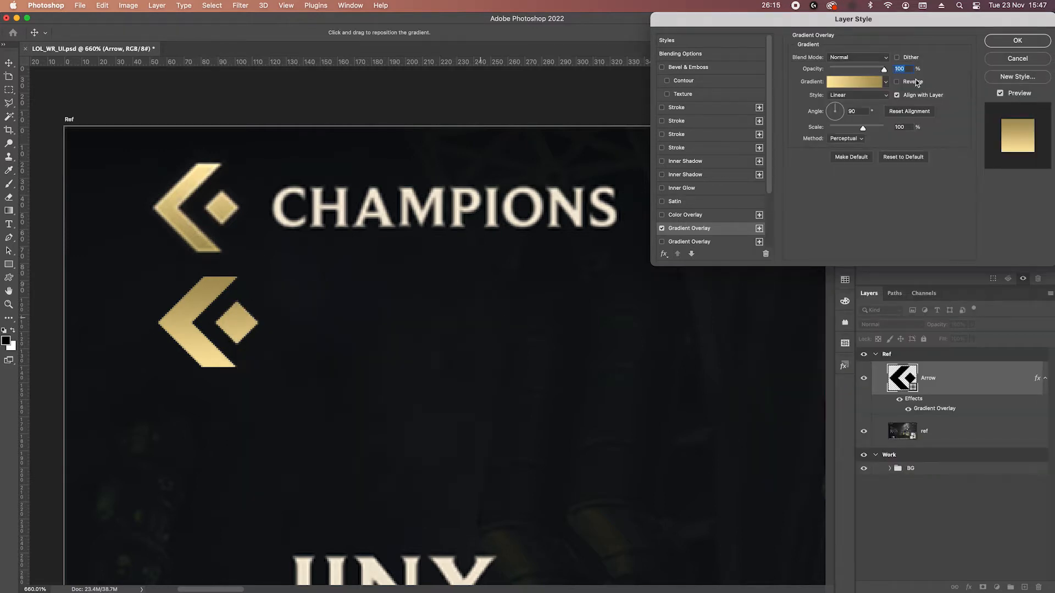
{"action": "left_click", "coordinate": [897, 81]}
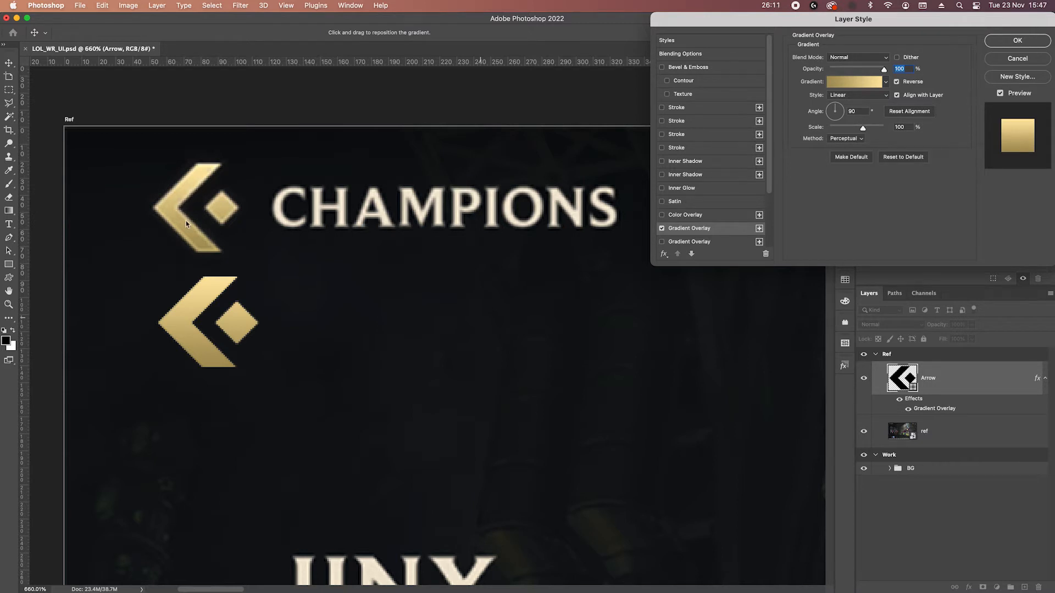
Add a 1 px inside Stroke effect to the Arrow layer and set its color to white.
{"action": "left_click", "coordinate": [662, 107]}
{"action": "left_click", "coordinate": [674, 108]}
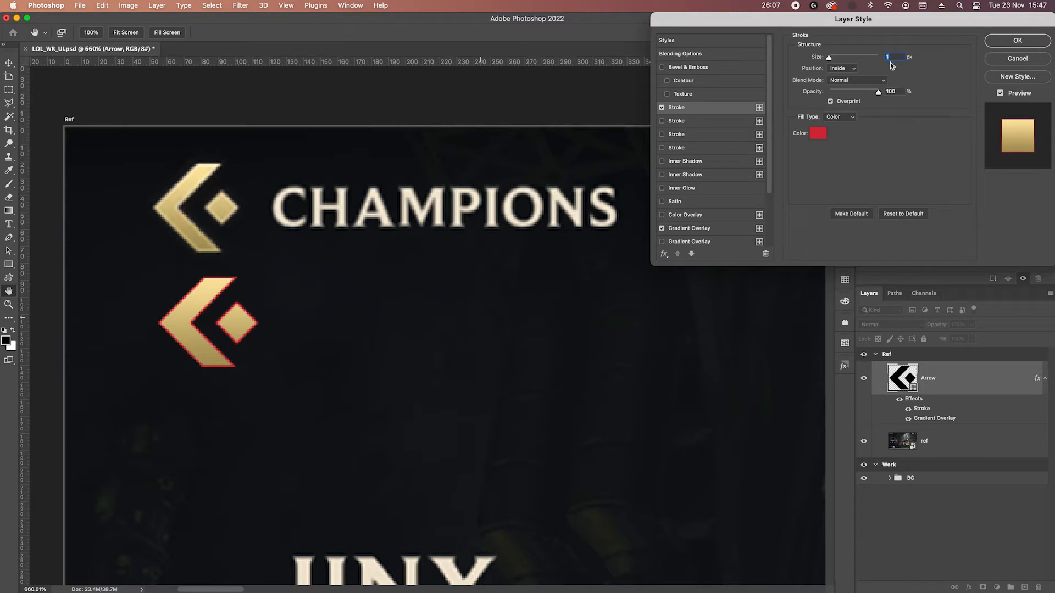
{"action": "left_click", "coordinate": [818, 133]}
{"action": "left_click", "coordinate": [208, 163]}
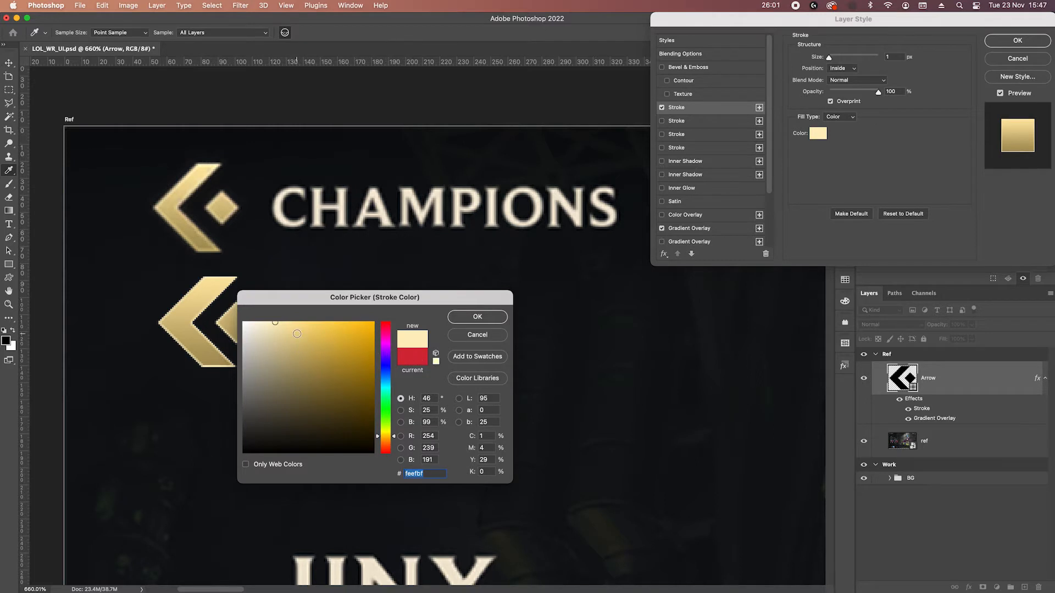
{"action": "mouse_move", "coordinate": [277, 323]}
{"action": "left_mouse_down"}
{"action": "mouse_move", "coordinate": [294, 339]}
{"action": "mouse_move", "coordinate": [236, 311]}
{"action": "left_mouse_up"}
{"action": "left_click", "coordinate": [483, 321]}
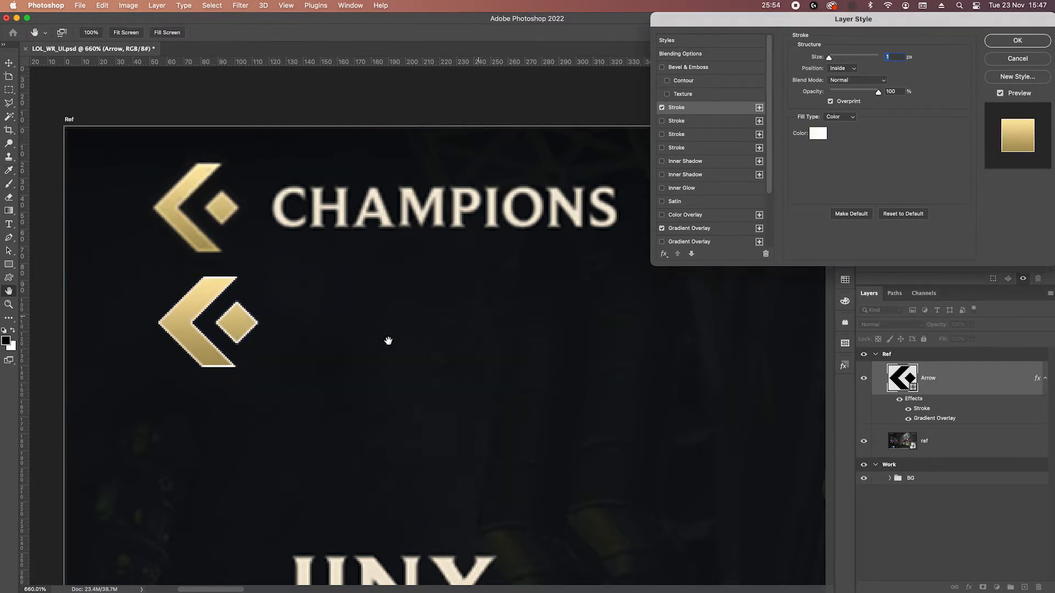
Set the stroke to Overlay blend mode, 40% opacity and 2 px size, and apply the layer style.
{"action": "left_click", "coordinate": [868, 81]}
{"action": "left_click", "coordinate": [842, 215]}
{"action": "double_click", "coordinate": [899, 91]}
{"action": "key", "text": "shift+Down"}
{"action": "key", "text": "shift+Down"}
{"action": "key", "text": "shift+Down"}
{"action": "key", "text": "shift+Down"}
{"action": "key", "text": "shift+Down"}
{"action": "key", "text": "shift+Down"}
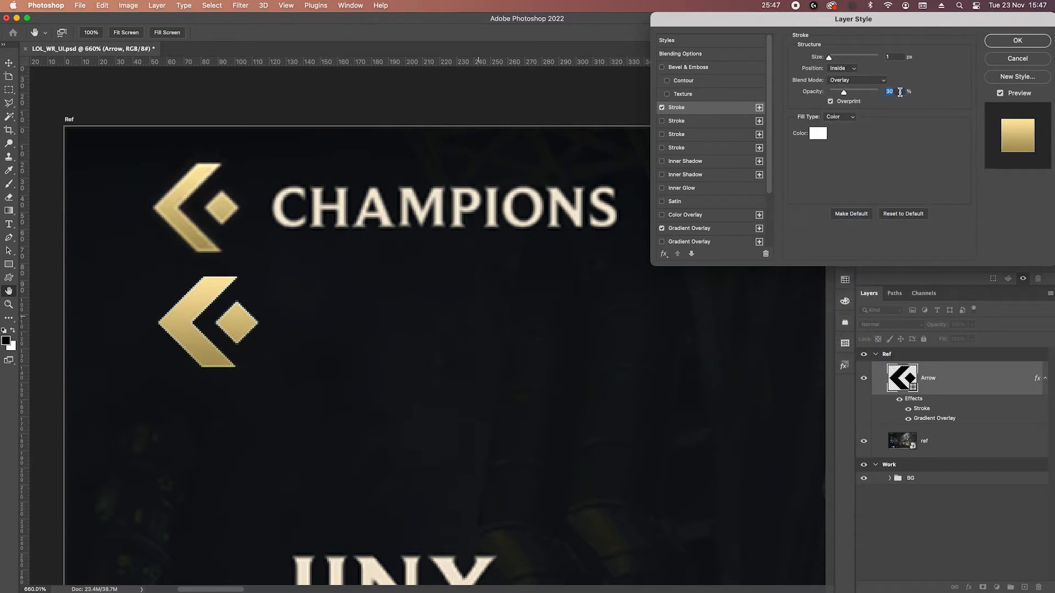
{"action": "key", "text": "shift+Down"}
{"action": "key", "text": "Up"}
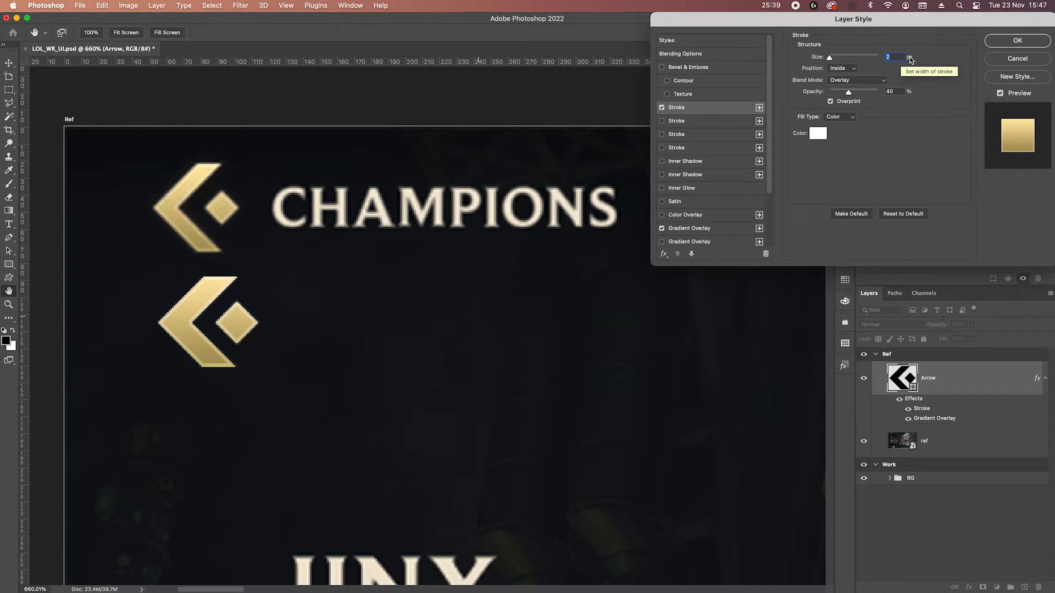
{"action": "left_click", "coordinate": [1017, 42]}
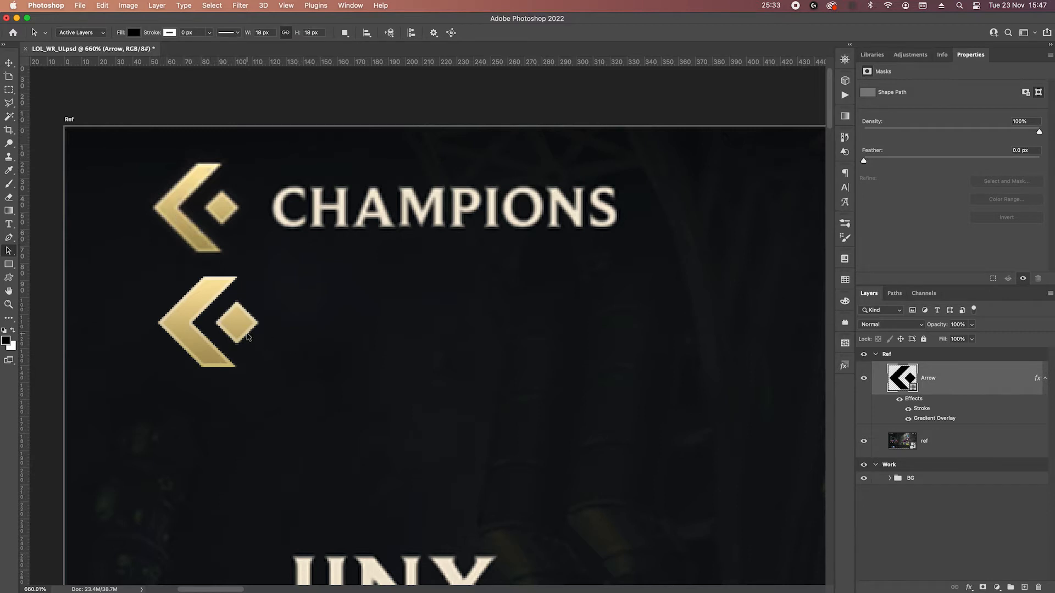
Thin the chevron by shifting its inner-edge anchor points about 5 px to the left.
{"action": "key", "text": "p"}
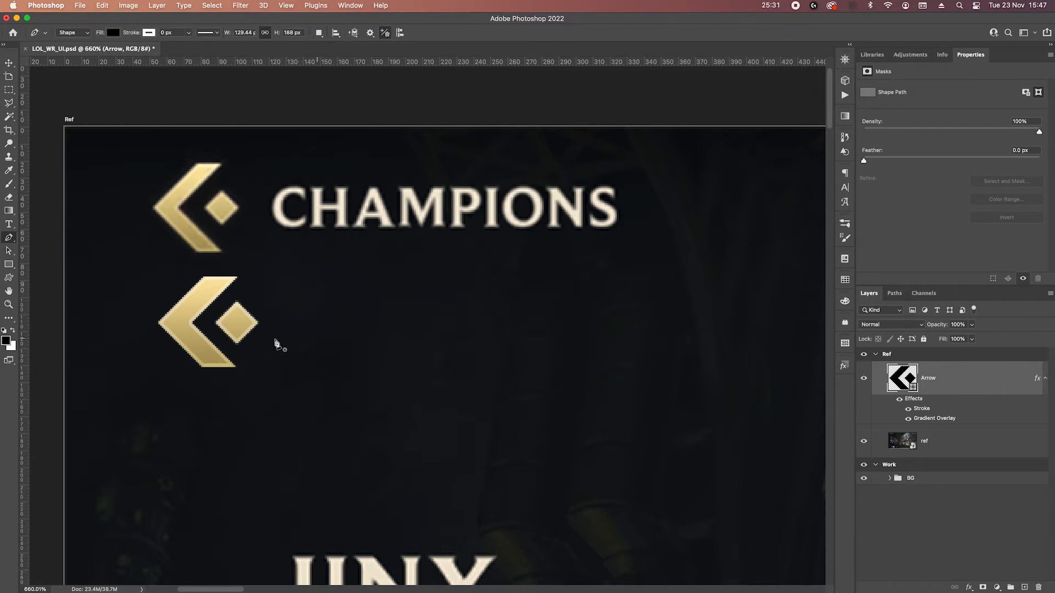
{"action": "left_click", "coordinate": [937, 441]}
{"action": "left_click", "coordinate": [937, 384]}
{"action": "left_click_drag", "start_coordinate": [247, 268], "coordinate": [228, 284]}
{"action": "key", "text": "Left"}
{"action": "key", "text": "Left"}
{"action": "key", "text": "Left"}
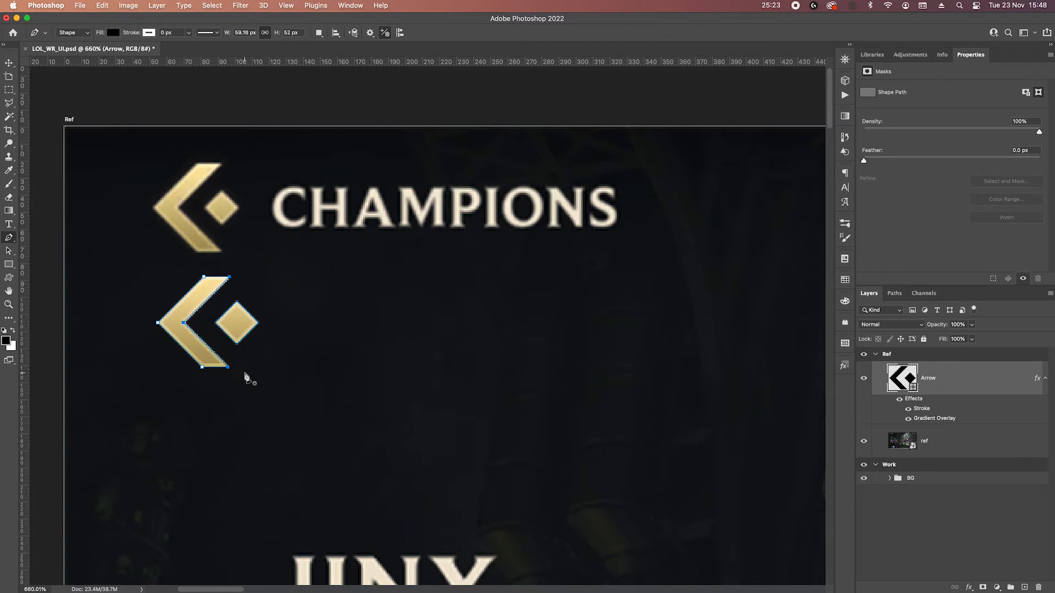
Scale the diamond to 77.82% and shift it closer to the thinned chevron, centred vertically on its inner corner.
{"action": "left_click_drag", "start_coordinate": [213, 298], "coordinate": [288, 354]}
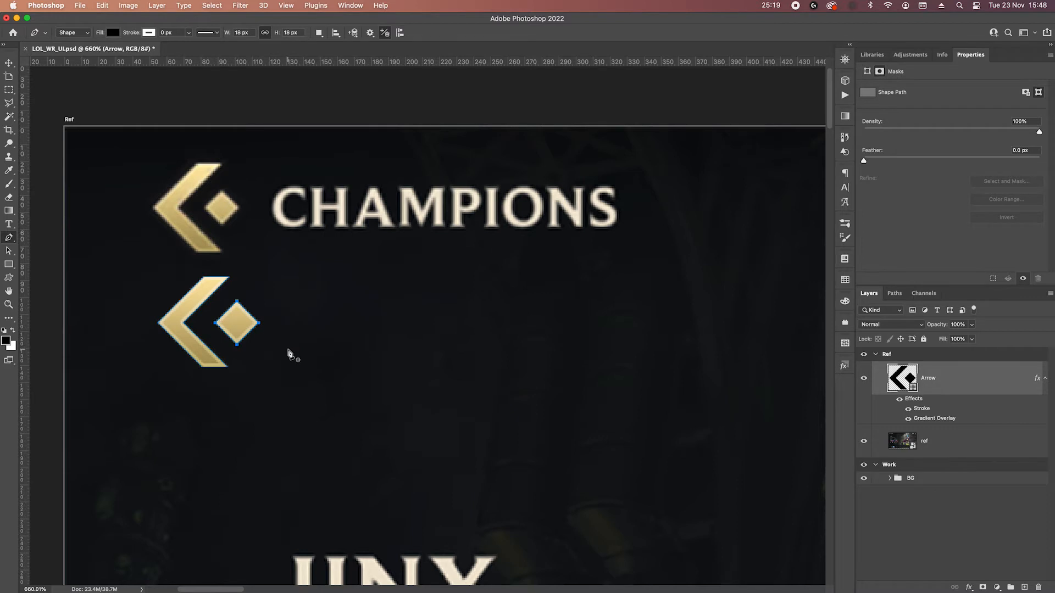
{"action": "key", "text": "super+t"}
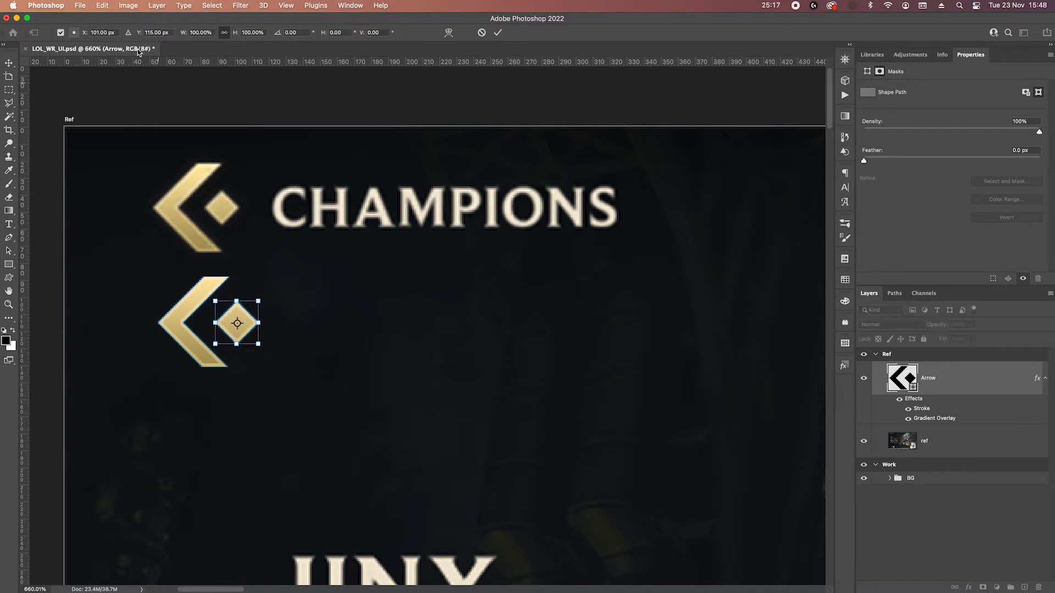
{"action": "left_click", "coordinate": [71, 35]}
{"action": "mouse_move", "coordinate": [258, 300]}
{"action": "left_mouse_down"}
{"action": "mouse_move", "coordinate": [242, 317]}
{"action": "mouse_move", "coordinate": [251, 311]}
{"action": "left_mouse_up"}
{"action": "key", "text": "Up"}
{"action": "key", "text": "Up"}
{"action": "key", "text": "Up"}
{"action": "key", "text": "Left"}
{"action": "key", "text": "Left"}
{"action": "key", "text": "Left"}
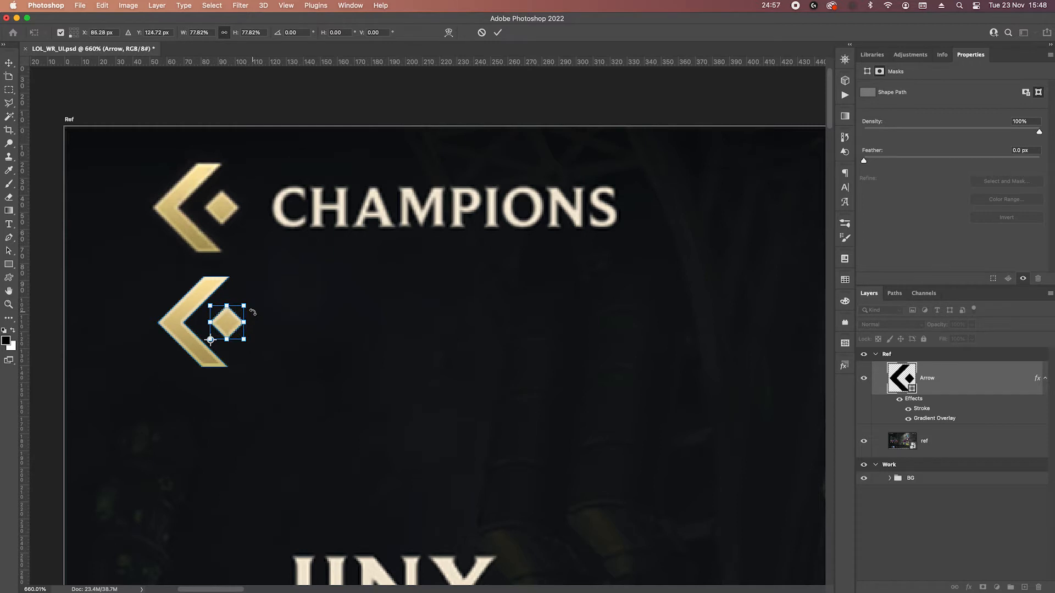
{"action": "key", "text": "Return"}
{"action": "key", "text": "Return"}
Move the whole Arrow shape up and align it over the reference gold arrow beside CHAMPIONS.
{"action": "key", "text": "v"}
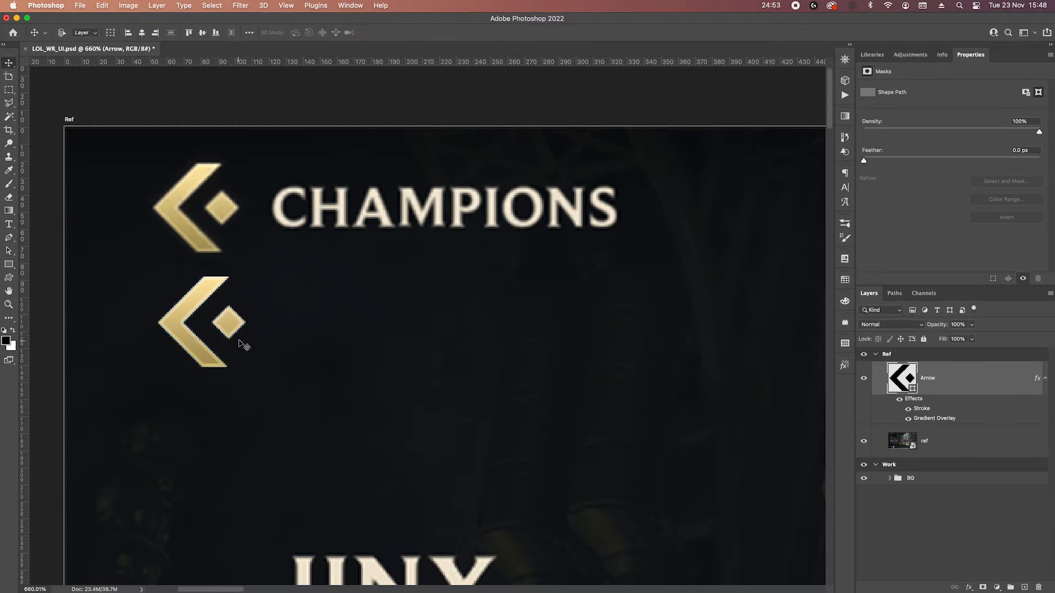
{"action": "key", "text": "Up"}
{"action": "key", "text": "Up"}
{"action": "key", "text": "Up"}
{"action": "key", "text": "Up"}
{"action": "key", "text": "Up"}
{"action": "key", "text": "Up"}
{"action": "key", "text": "Up"}
{"action": "key", "text": "Up"}
{"action": "key", "text": "Up"}
{"action": "key", "text": "Up"}
{"action": "key", "text": "Up"}
{"action": "key", "text": "Up"}
{"action": "key", "text": "Up"}
{"action": "key", "text": "Up"}
{"action": "key", "text": "Up"}
{"action": "key", "text": "Up"}
{"action": "key", "text": "Up"}
{"action": "key", "text": "Up"}
{"action": "key", "text": "Up"}
{"action": "key", "text": "Up"}
{"action": "key", "text": "Up"}
{"action": "key", "text": "Up"}
{"action": "key", "text": "Up"}
{"action": "key", "text": "Up"}
{"action": "key", "text": "Up"}
{"action": "key", "text": "Up"}
{"action": "key", "text": "Up"}
{"action": "key", "text": "Up"}
{"action": "key", "text": "Up"}
{"action": "key", "text": "Up"}
{"action": "key", "text": "Up"}
{"action": "key", "text": "Up"}
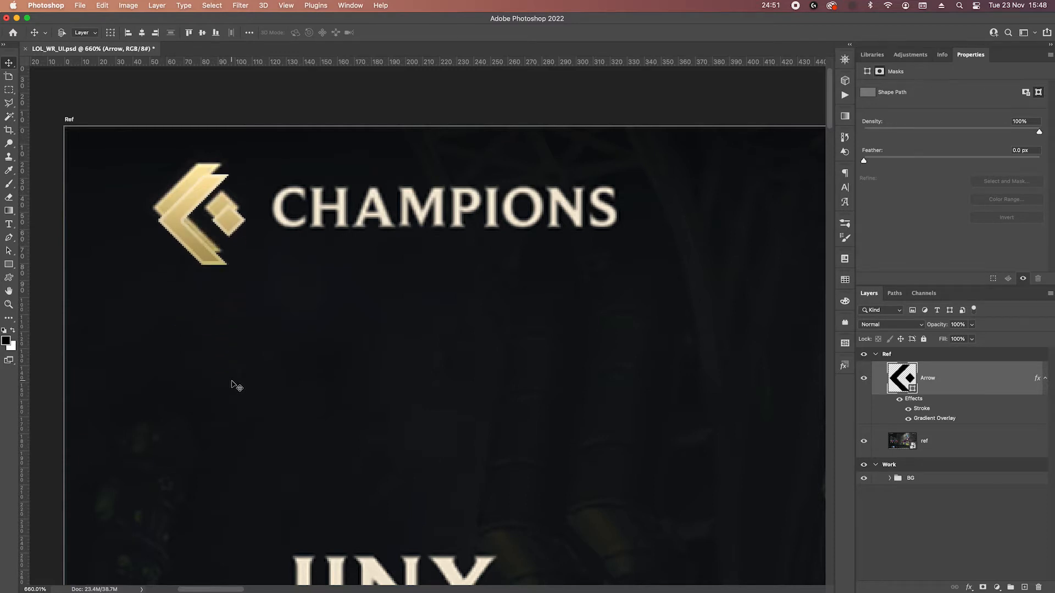
{"action": "key", "text": "Left"}
{"action": "key", "text": "Right"}
{"action": "key", "text": "Down"}
{"action": "key", "text": "Right"}
Match the font of the CHAMPIONS heading using a rectangular selection around it, and activate Alverata Semibold from the suggestions.
{"action": "scroll", "coordinate": [358, 313], "scroll_direction": "right", "scroll_amount": 5}
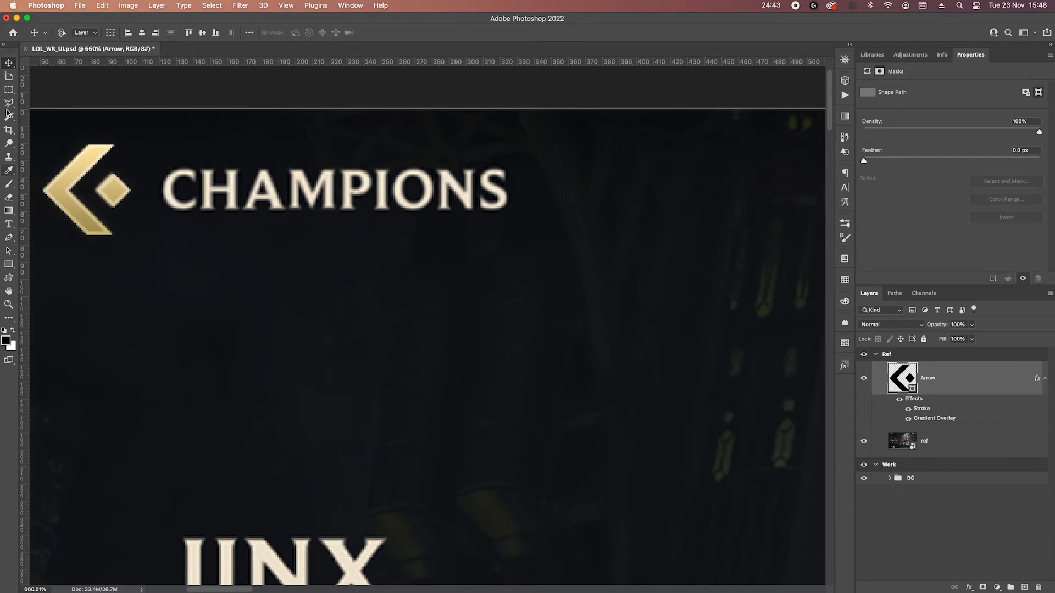
{"action": "left_click", "coordinate": [9, 89]}
{"action": "left_click_drag", "start_coordinate": [151, 152], "coordinate": [528, 242]}
{"action": "left_click", "coordinate": [195, 7]}
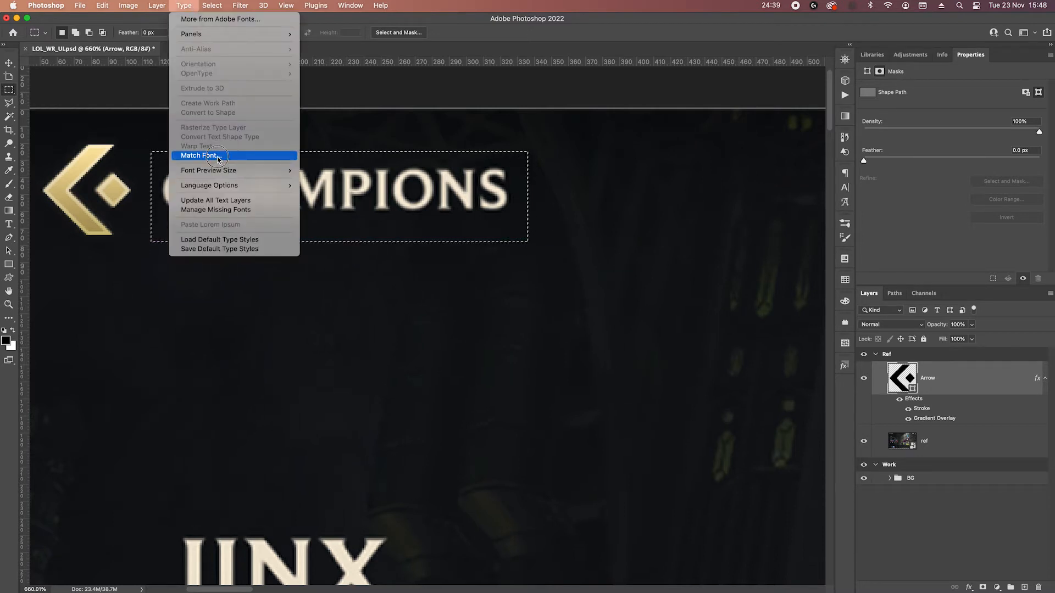
{"action": "left_click", "coordinate": [225, 156]}
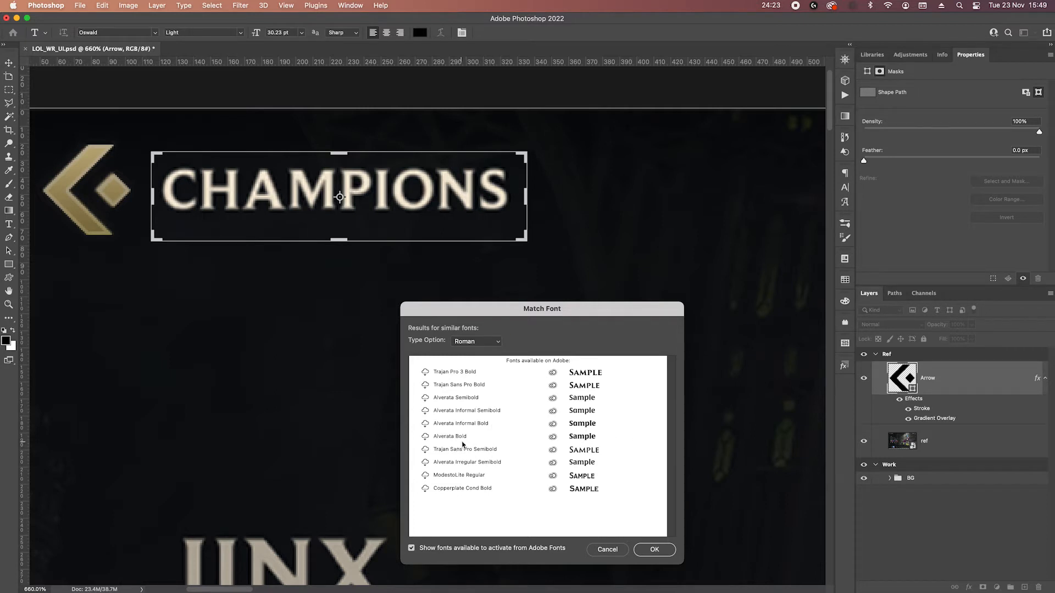
{"action": "left_click", "coordinate": [425, 399]}
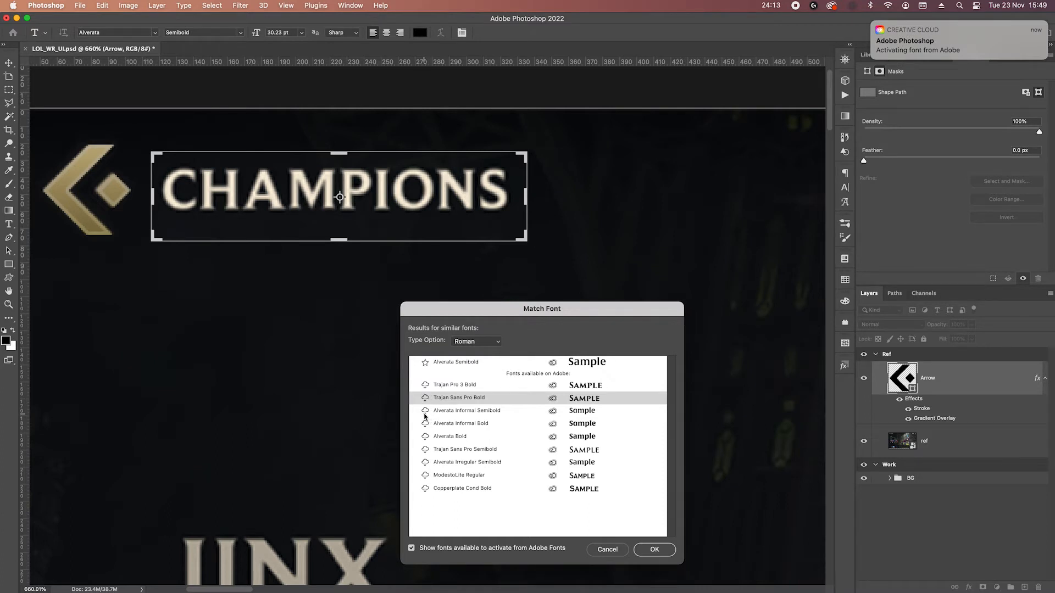
Activate the remaining suggested Alverata fonts, Trajan Pro 3 Bold and Trajan Sans Pro Bold and Semibold, and clear the selection around the heading.
{"action": "left_click", "coordinate": [425, 411]}
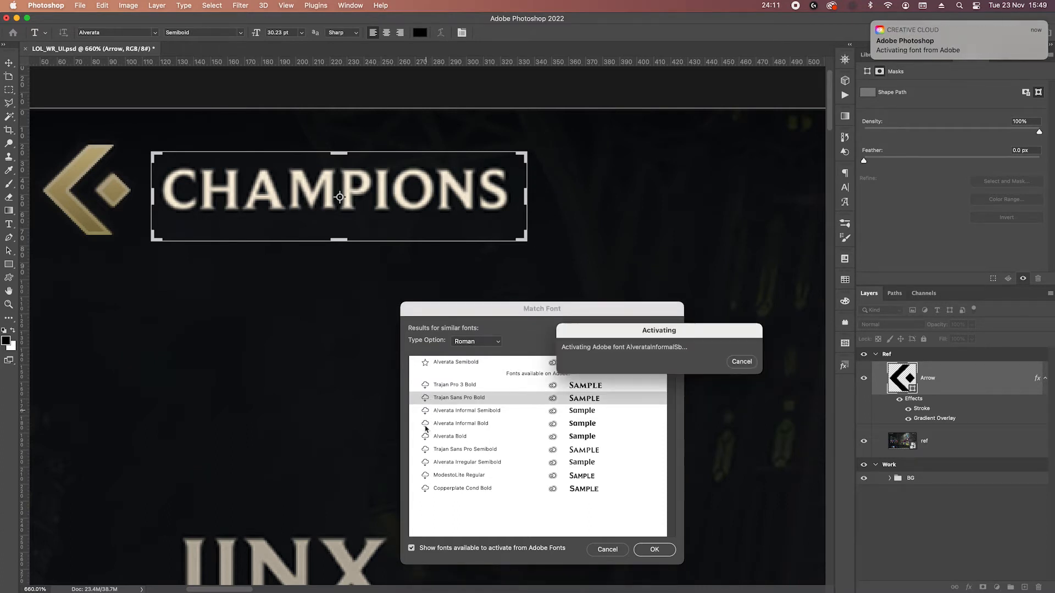
{"action": "left_click", "coordinate": [425, 427]}
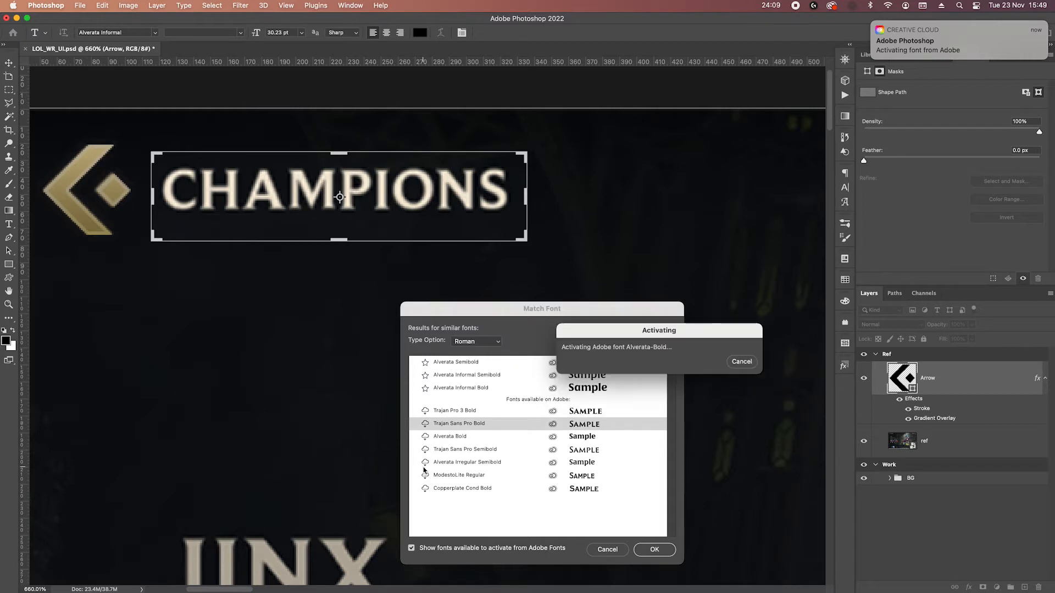
{"action": "left_click", "coordinate": [425, 462]}
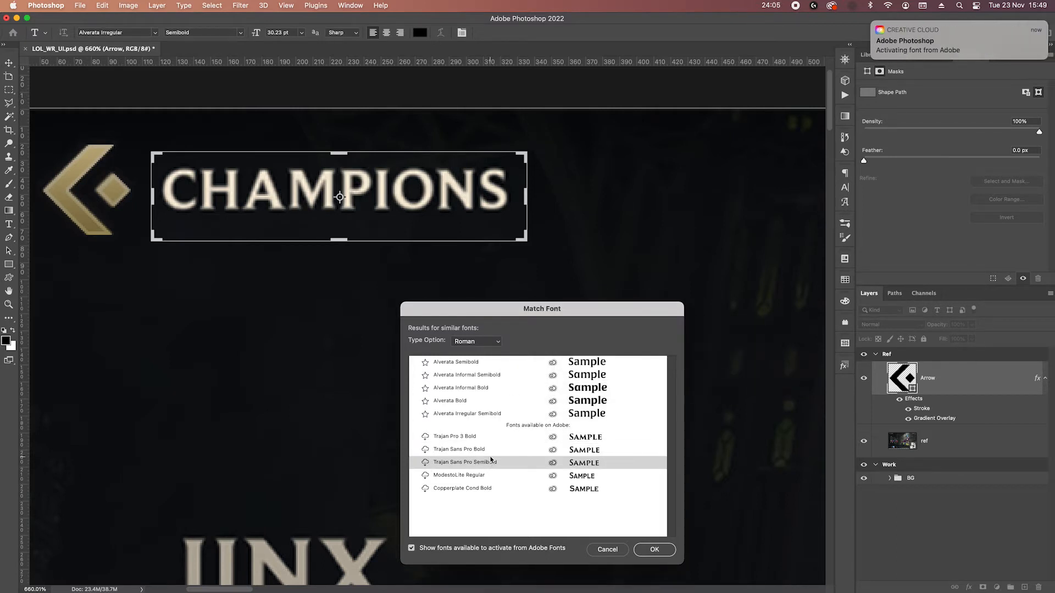
{"action": "left_click", "coordinate": [425, 437]}
{"action": "left_click", "coordinate": [426, 451]}
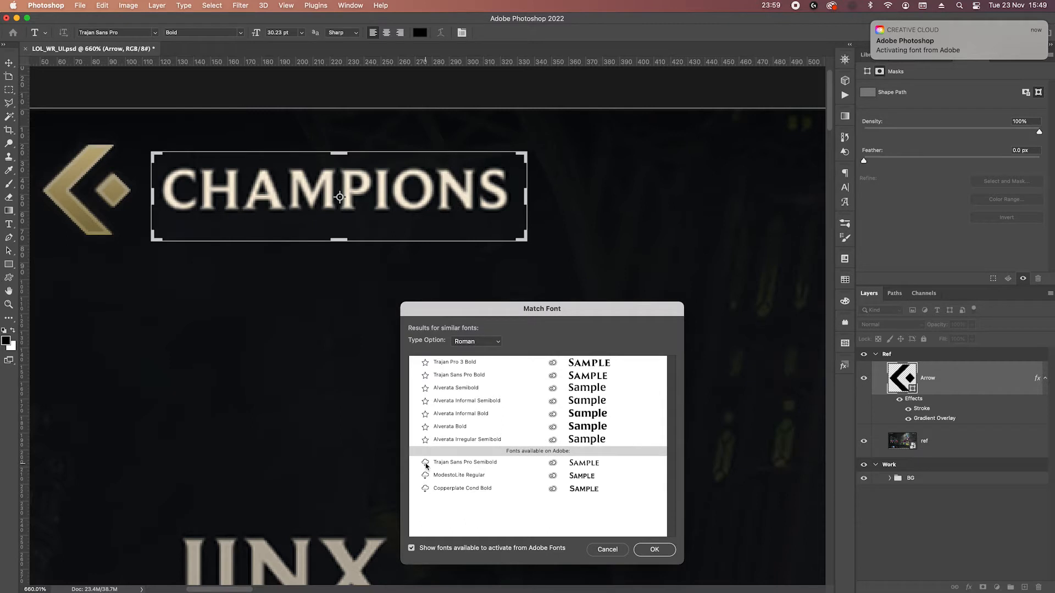
{"action": "left_click", "coordinate": [426, 463]}
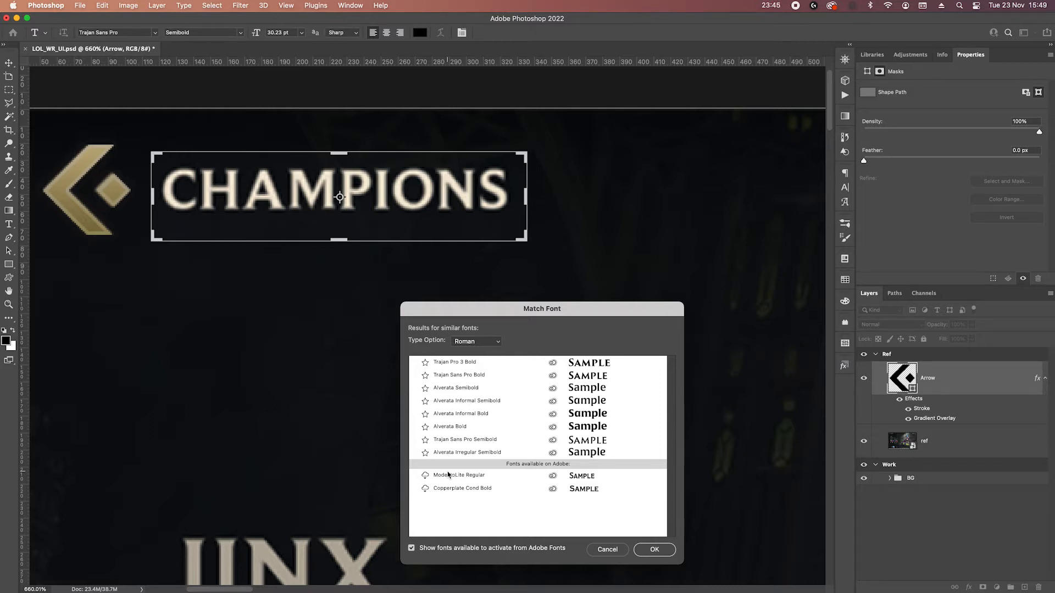
{"action": "left_click", "coordinate": [655, 550]}
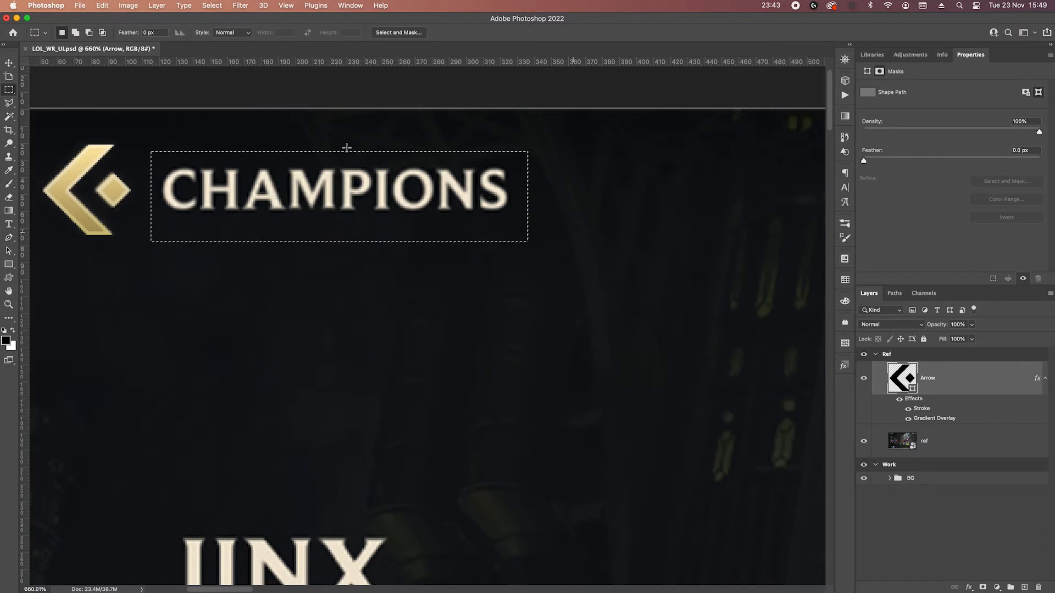
{"action": "key", "text": "super+d"}
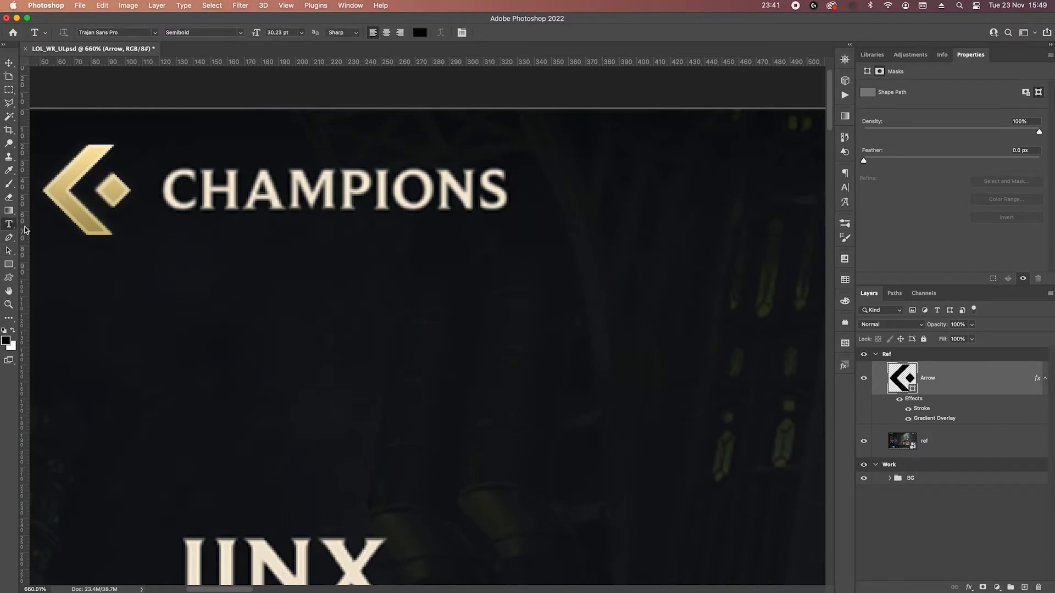
Add a text layer reading CHAMPIONS just below the reference heading.
{"action": "left_click", "coordinate": [185, 268]}
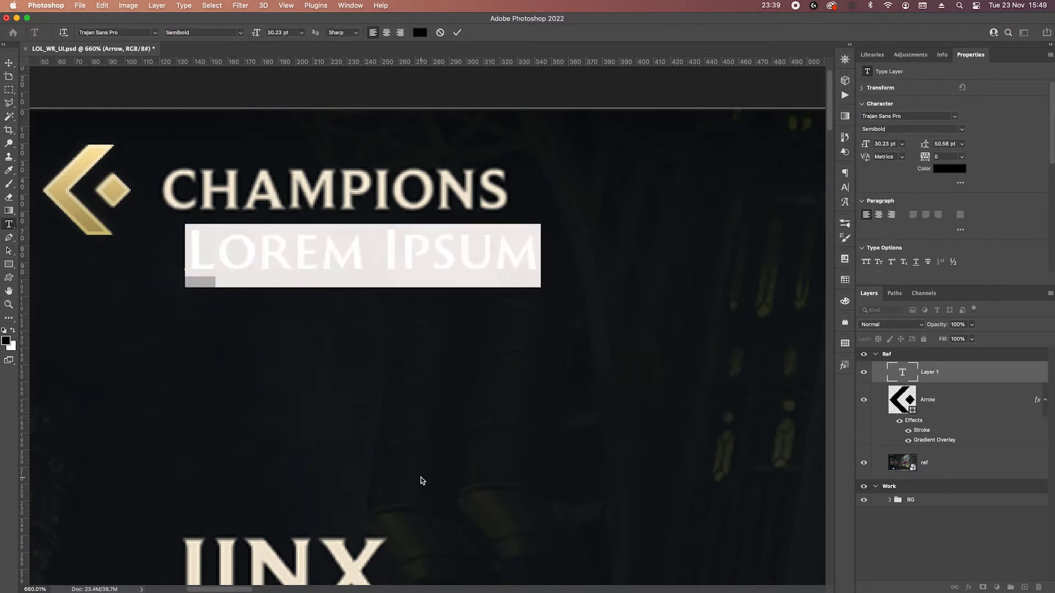
{"action": "type", "text": "CHAM"}
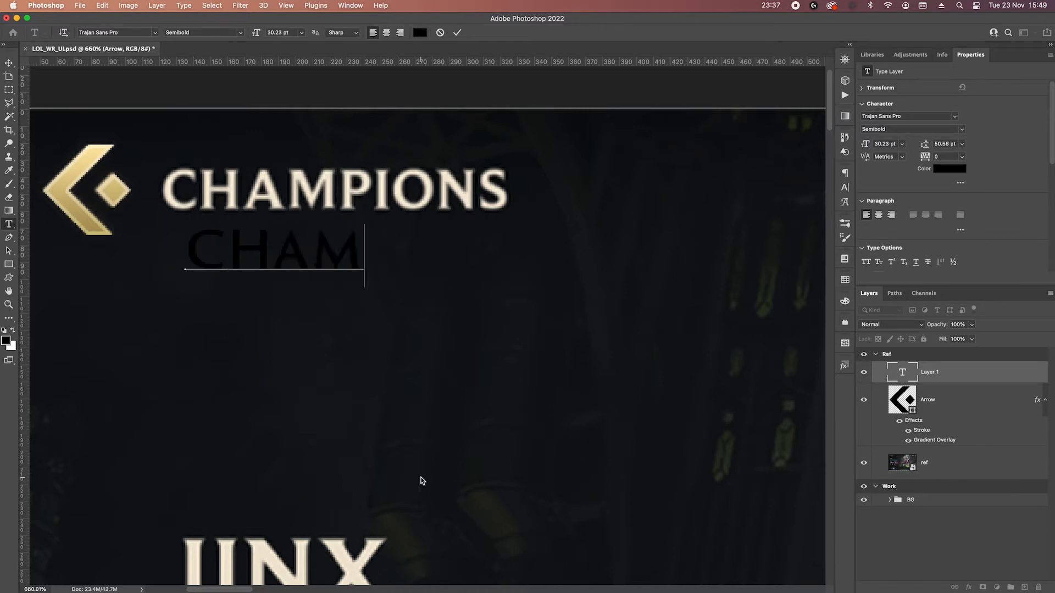
{"action": "type", "text": "PIONS"}
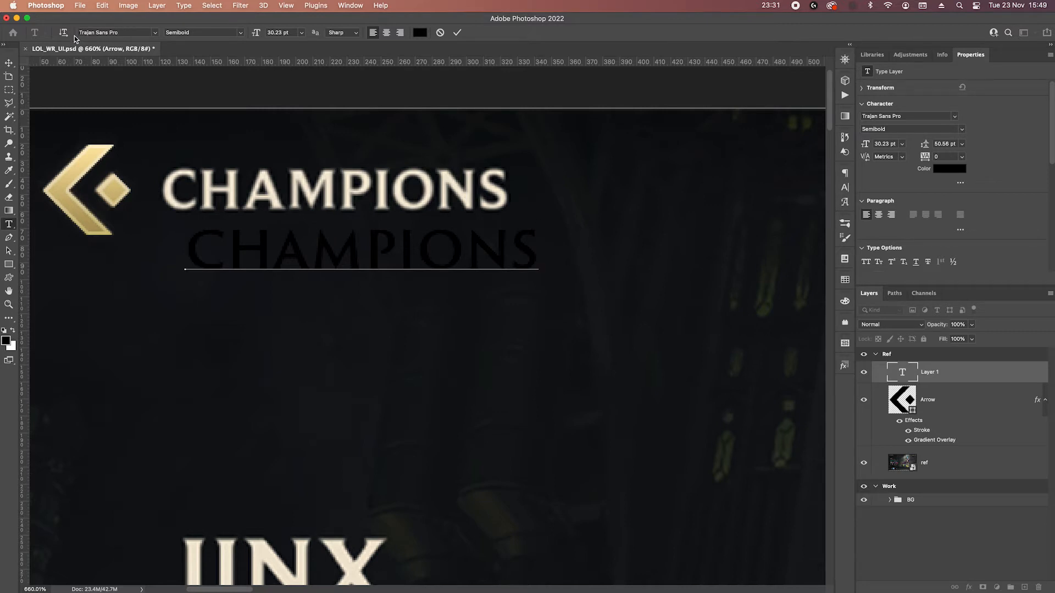
Try the Bold style of Trajan Sans Pro on the new text and switch its font to Alverata Informal Bold.
{"action": "left_click_drag", "start_coordinate": [536, 248], "coordinate": [153, 252]}
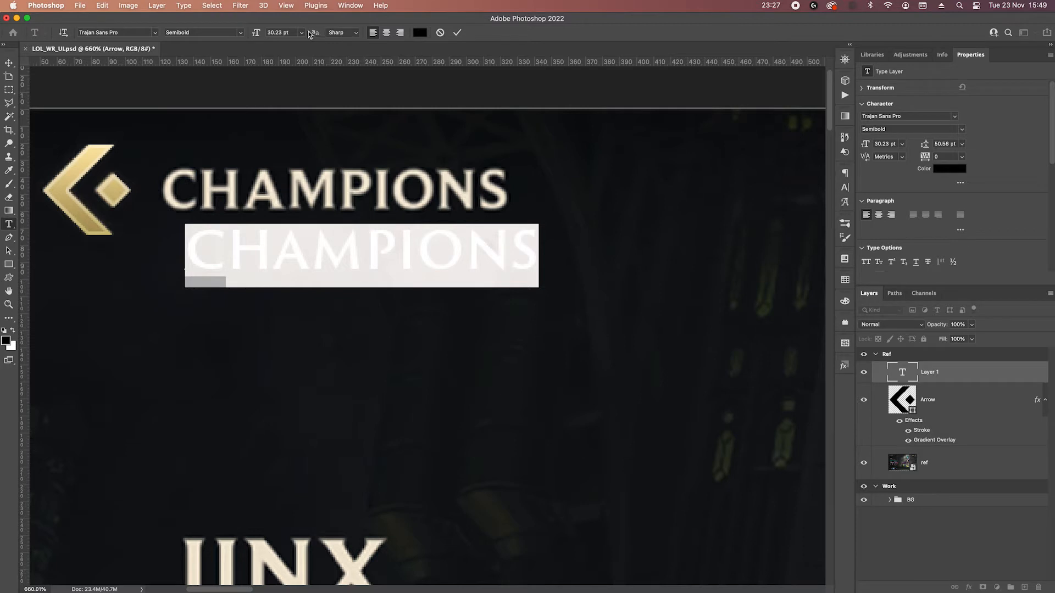
{"action": "left_click", "coordinate": [240, 34]}
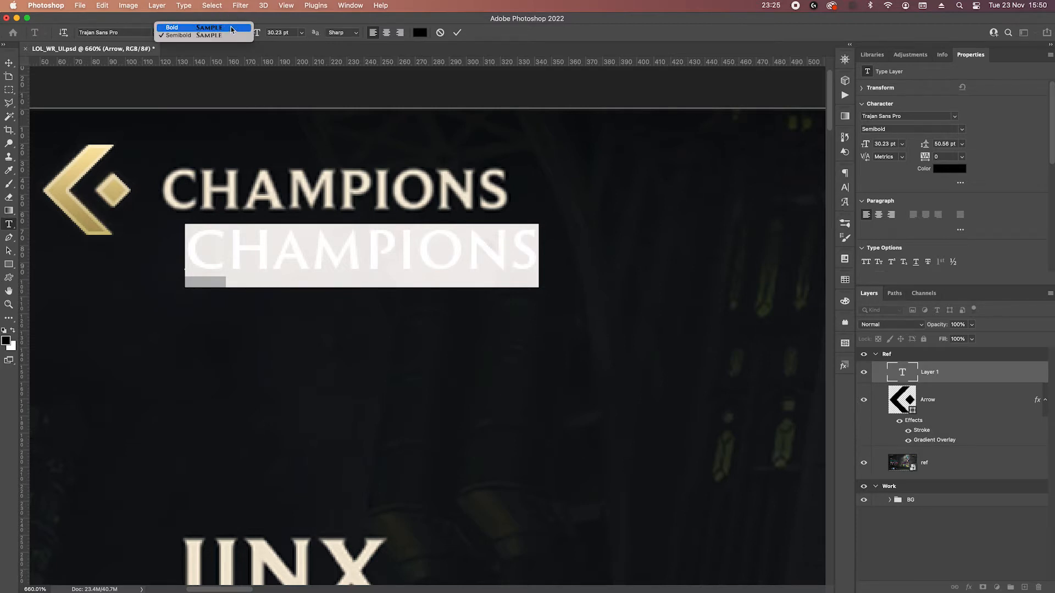
{"action": "left_click", "coordinate": [231, 27]}
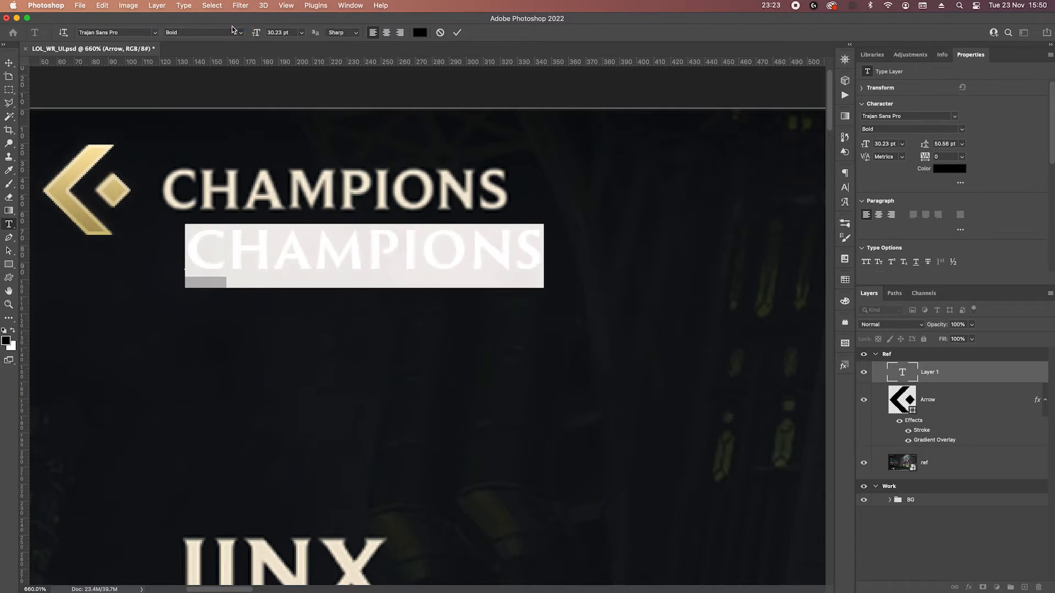
{"action": "left_click", "coordinate": [128, 32]}
{"action": "type", "text": "alver"}
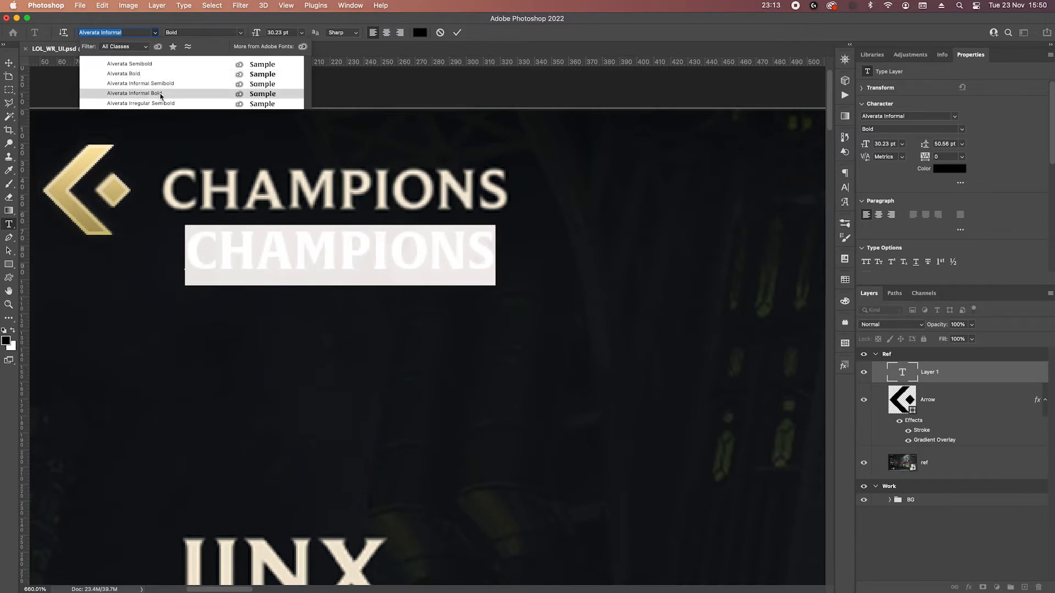
{"action": "left_click", "coordinate": [161, 95]}
Set the new CHAMPIONS text's font size to 34 pt and commit the text.
{"action": "left_click", "coordinate": [902, 145]}
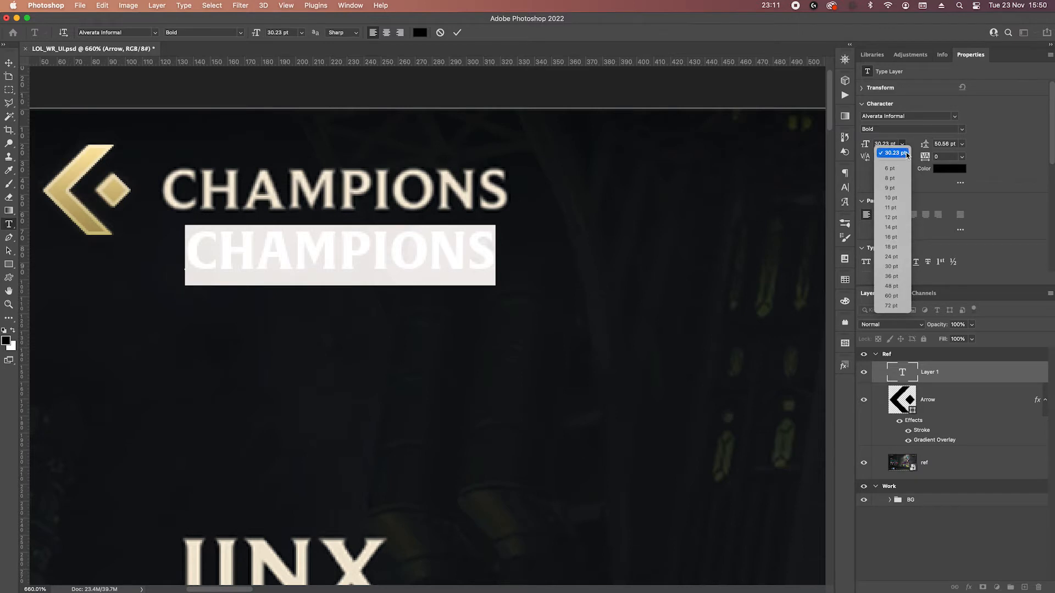
{"action": "left_click", "coordinate": [897, 276]}
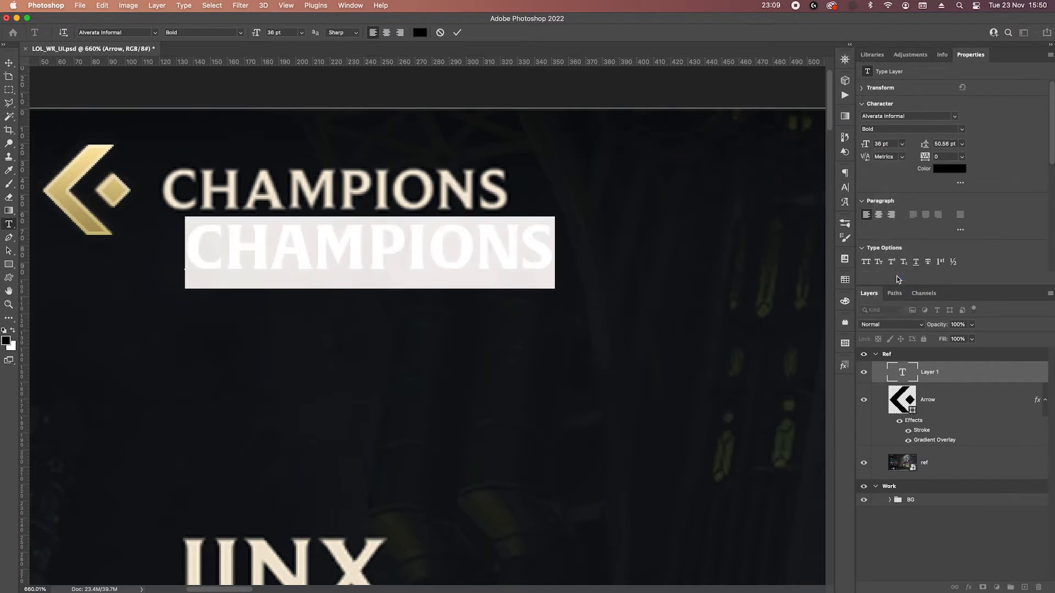
{"action": "left_click", "coordinate": [883, 145]}
{"action": "key", "text": "Down"}
{"action": "key", "text": "Down"}
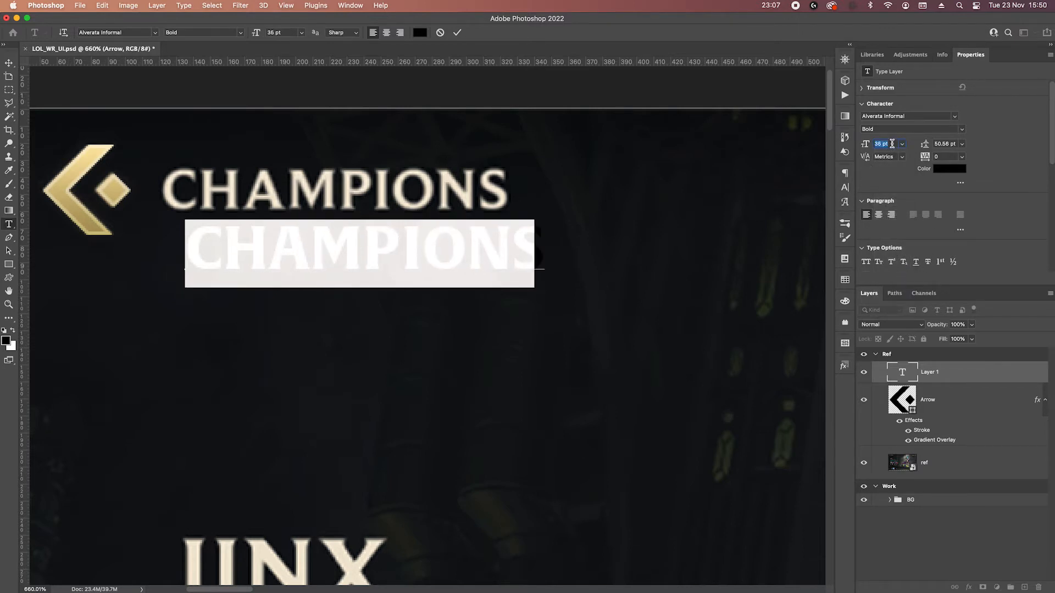
{"action": "key", "text": "Return"}
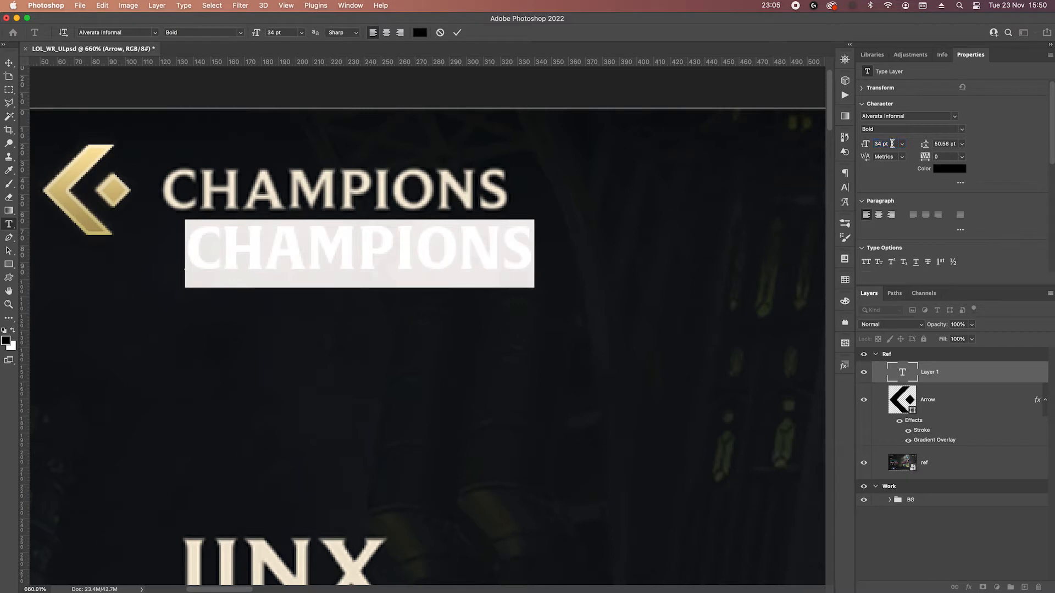
{"action": "left_click", "coordinate": [457, 34]}
Move the CHAMPIONS text up and left until it lies exactly over the reference heading.
{"action": "key", "text": "v"}
{"action": "key", "text": "Up"}
{"action": "key", "text": "Up"}
{"action": "key", "text": "Up"}
{"action": "key", "text": "Up"}
{"action": "key", "text": "Up"}
{"action": "key", "text": "Up"}
{"action": "key", "text": "Up"}
{"action": "key", "text": "Up"}
{"action": "key", "text": "Up"}
{"action": "key", "text": "Up"}
{"action": "key", "text": "Up"}
{"action": "key", "text": "Up"}
{"action": "key", "text": "Up"}
{"action": "key", "text": "Up"}
{"action": "key", "text": "Up"}
{"action": "key", "text": "Up"}
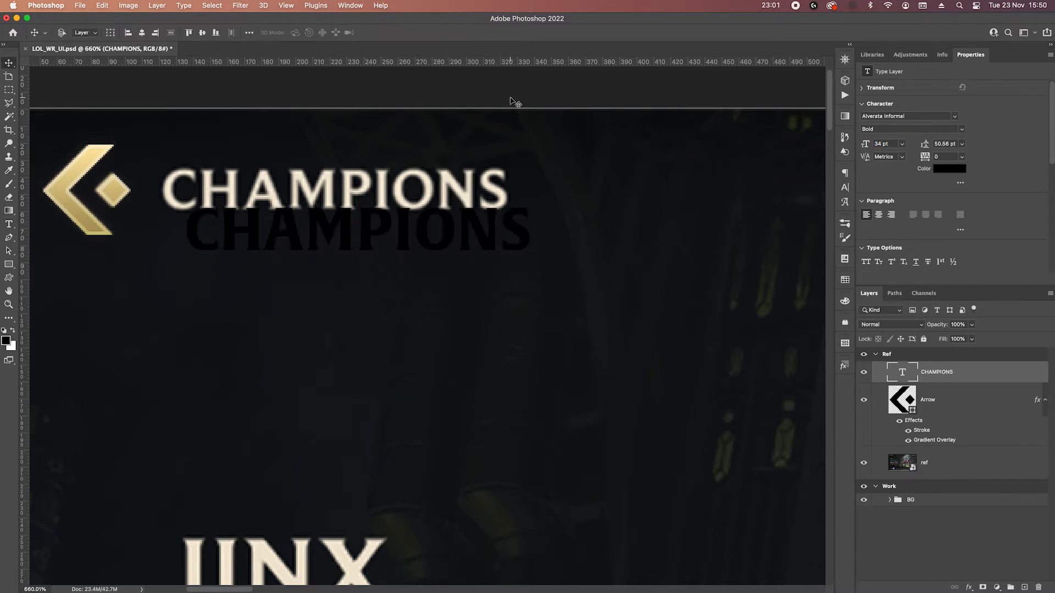
{"action": "key", "text": "Left"}
{"action": "key", "text": "Left"}
{"action": "key", "text": "Left"}
{"action": "key", "text": "Left"}
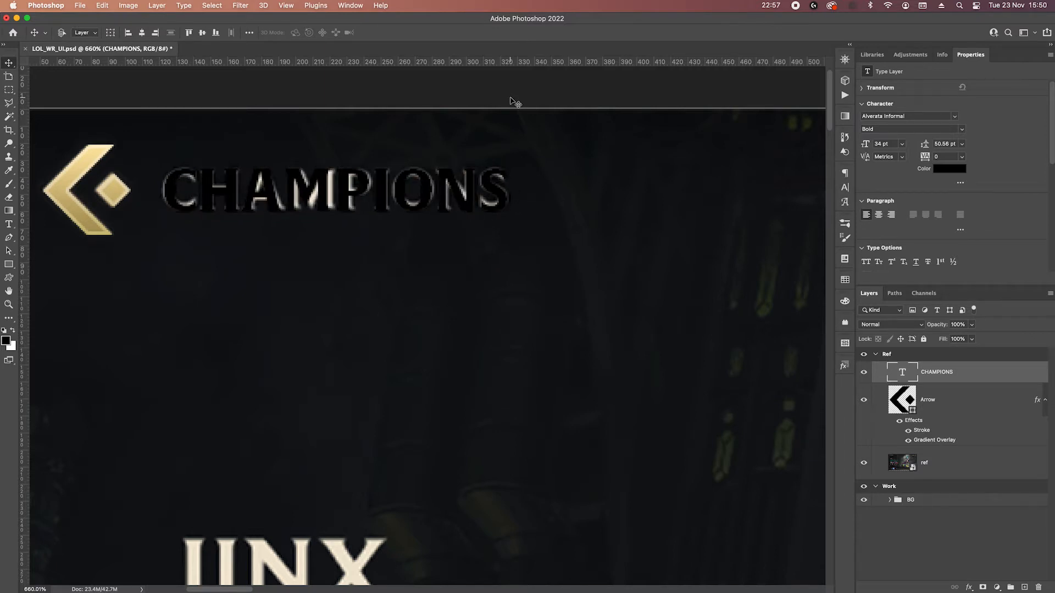
Shift the CHAMPIONS text straight down to sit directly below the reference heading for comparison.
{"action": "key", "text": "Down"}
{"action": "key", "text": "Down"}
{"action": "key", "text": "Down"}
{"action": "key", "text": "Down"}
{"action": "key", "text": "Down"}
{"action": "key", "text": "Down"}
{"action": "key", "text": "Down"}
{"action": "key", "text": "Down"}
{"action": "key", "text": "Down"}
{"action": "key", "text": "Down"}
{"action": "key", "text": "Down"}
{"action": "key", "text": "Down"}
{"action": "key", "text": "Down"}
{"action": "key", "text": "Down"}
{"action": "key", "text": "Down"}
{"action": "key", "text": "Down"}
{"action": "key", "text": "Down"}
{"action": "key", "text": "Down"}
{"action": "key", "text": "Down"}
{"action": "key", "text": "Down"}
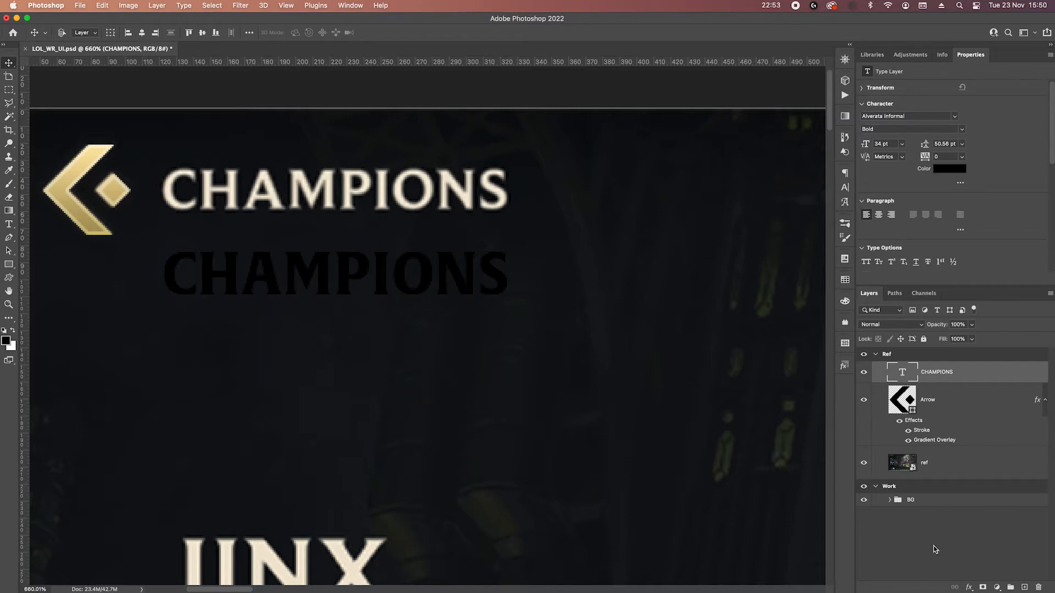
Add a Gradient Overlay to the CHAMPIONS text and save the current gold gradient as a new preset.
{"action": "left_click", "coordinate": [969, 587]}
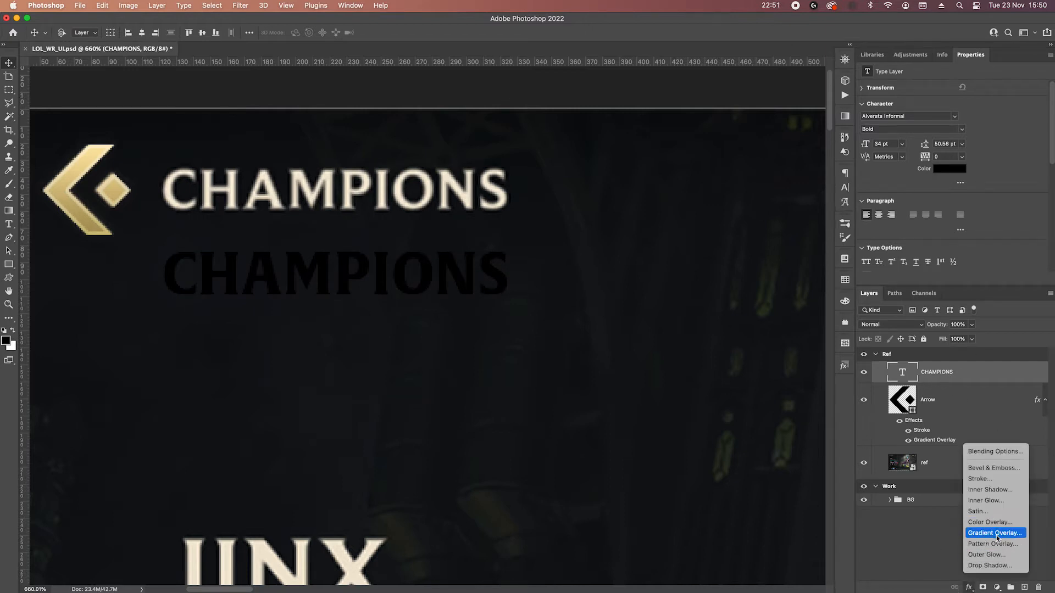
{"action": "left_click", "coordinate": [996, 534]}
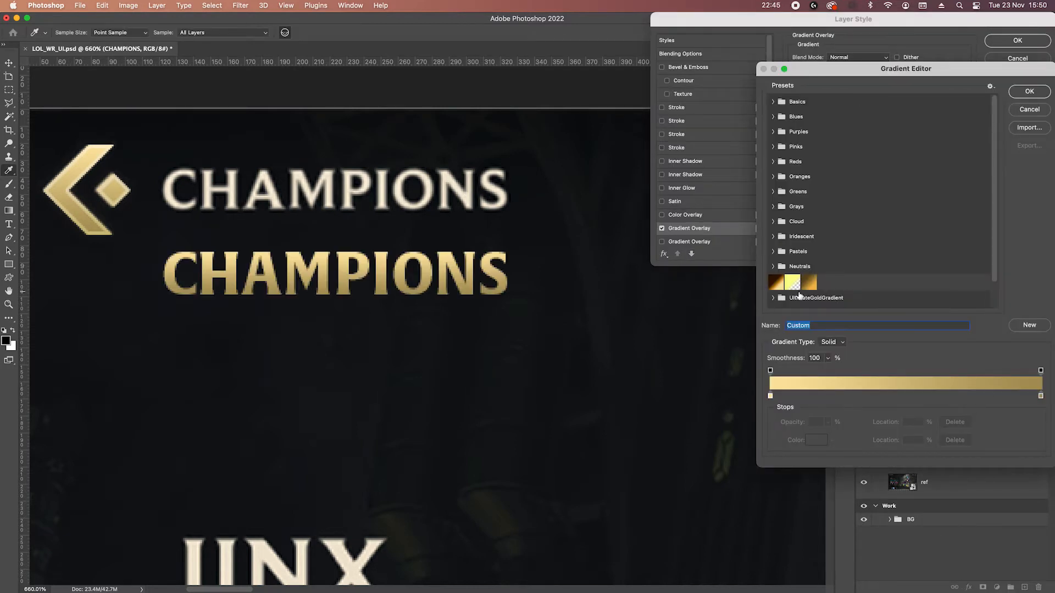
{"action": "scroll", "coordinate": [897, 281], "scroll_direction": "down", "scroll_amount": 2}
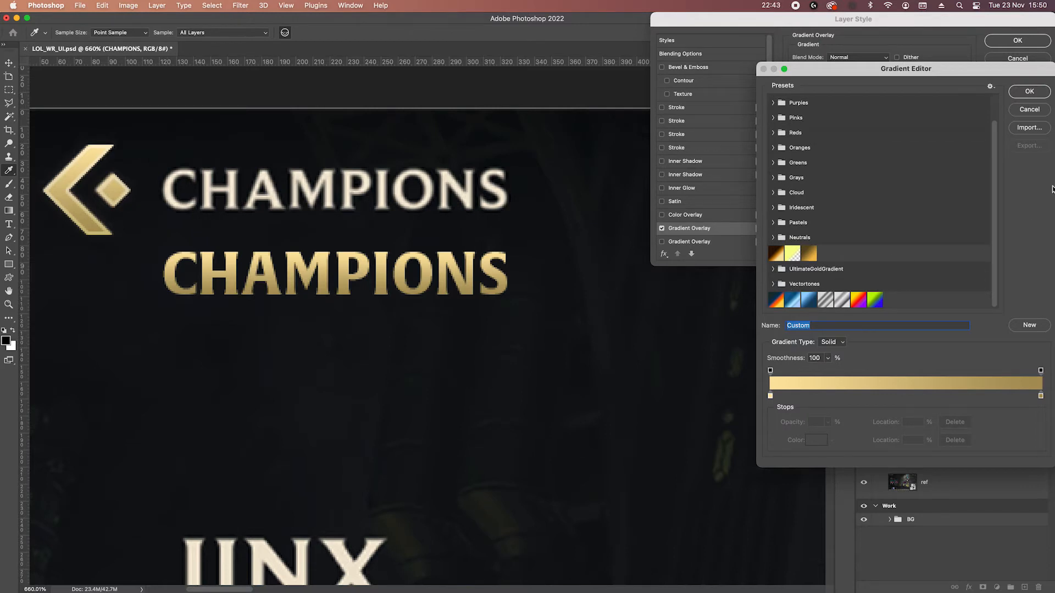
{"action": "left_click", "coordinate": [1036, 326]}
Recolour both stops of the text's gradient to cream tones matching the reference heading's lettering, and accept the gradient.
{"action": "left_click", "coordinate": [770, 396]}
{"action": "left_click", "coordinate": [824, 443]}
{"action": "left_click", "coordinate": [325, 328]}
{"action": "left_click", "coordinate": [474, 316]}
{"action": "left_click", "coordinate": [1040, 396]}
{"action": "left_click", "coordinate": [385, 201]}
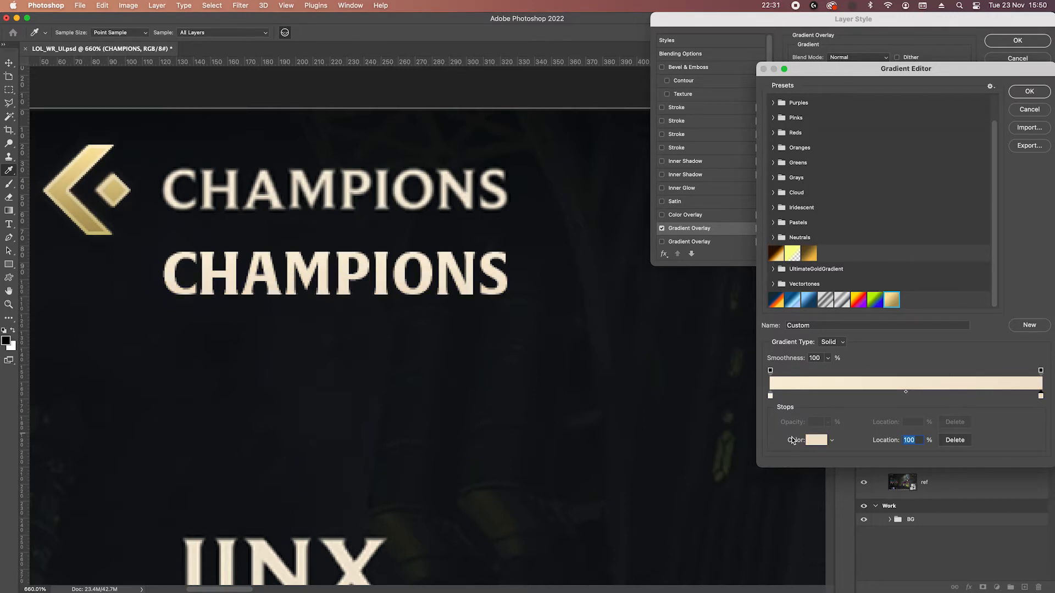
{"action": "left_click", "coordinate": [816, 440]}
{"action": "left_click", "coordinate": [476, 316]}
{"action": "left_click", "coordinate": [1023, 92]}
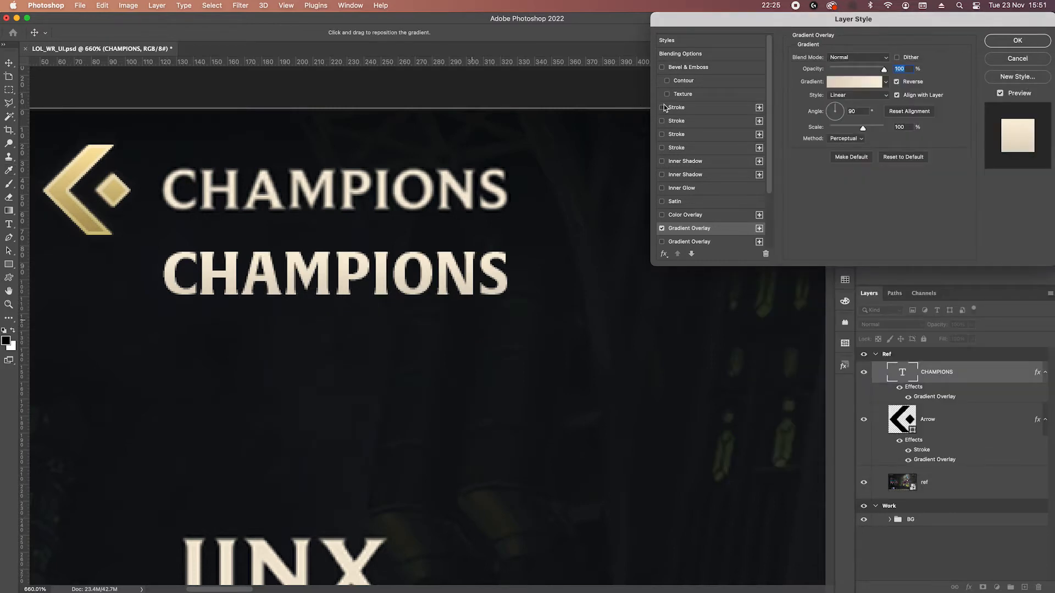
Add a black Drop Shadow to the CHAMPIONS text with 75% opacity, 2 px distance and 1 px size.
{"action": "scroll", "coordinate": [665, 236], "scroll_direction": "down", "scroll_amount": 3}
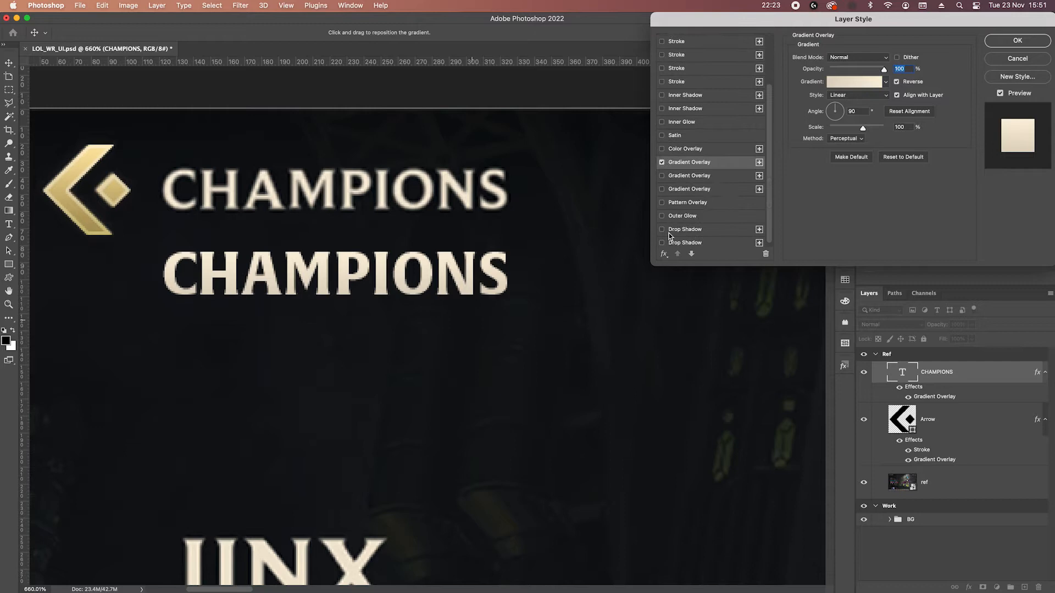
{"action": "left_click", "coordinate": [661, 226]}
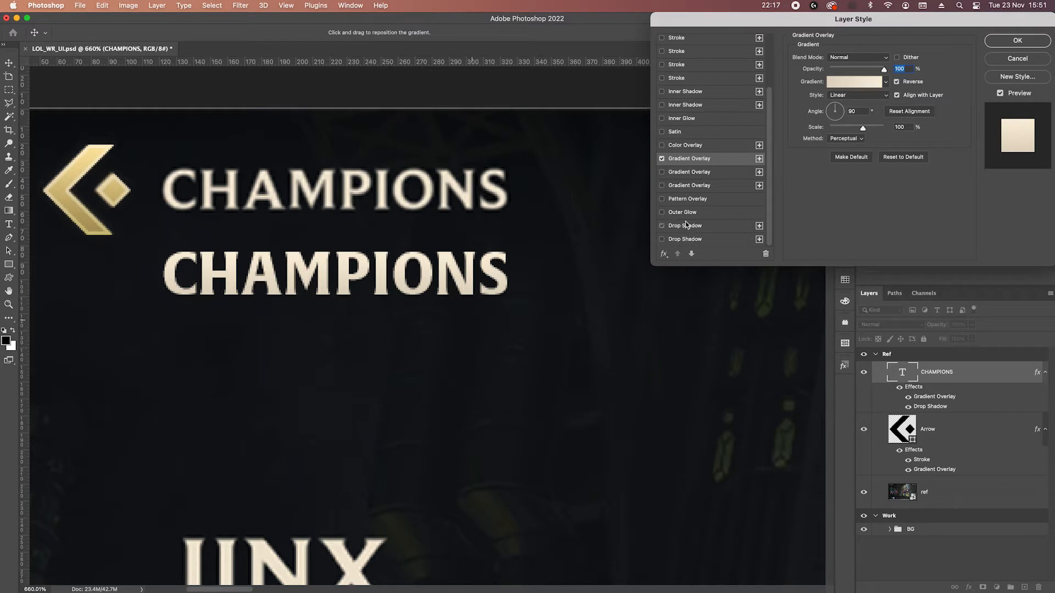
{"action": "left_click", "coordinate": [684, 225]}
{"action": "left_click_drag", "start_coordinate": [857, 72], "coordinate": [865, 72]}
{"action": "left_click", "coordinate": [894, 105]}
{"action": "key", "text": "Up"}
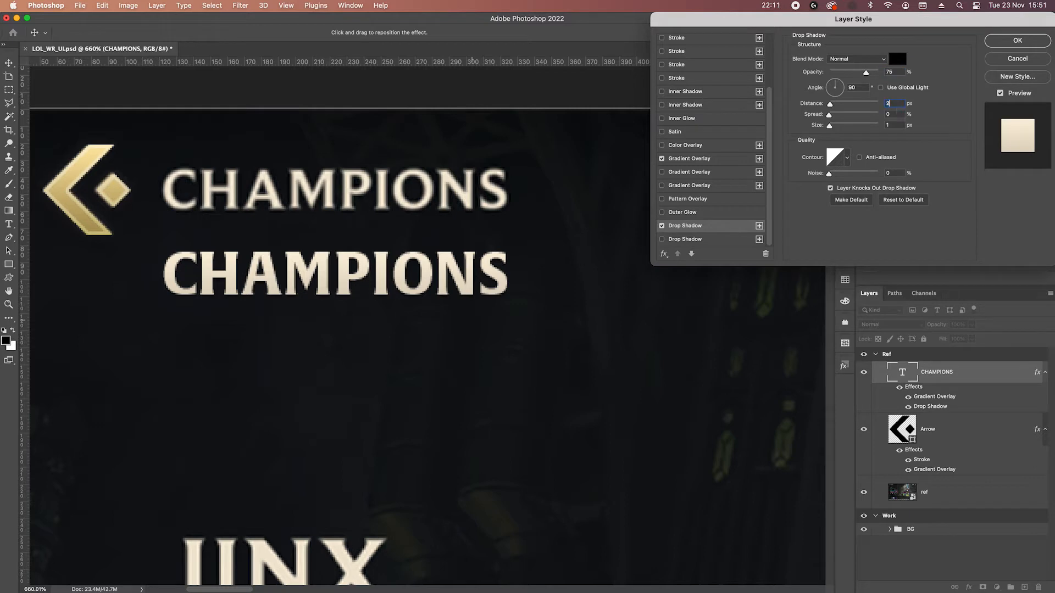
{"action": "left_click", "coordinate": [897, 127]}
Add a 1 px inside Stroke to the CHAMPIONS text with Overlay blend mode and white colour.
{"action": "left_click", "coordinate": [675, 78]}
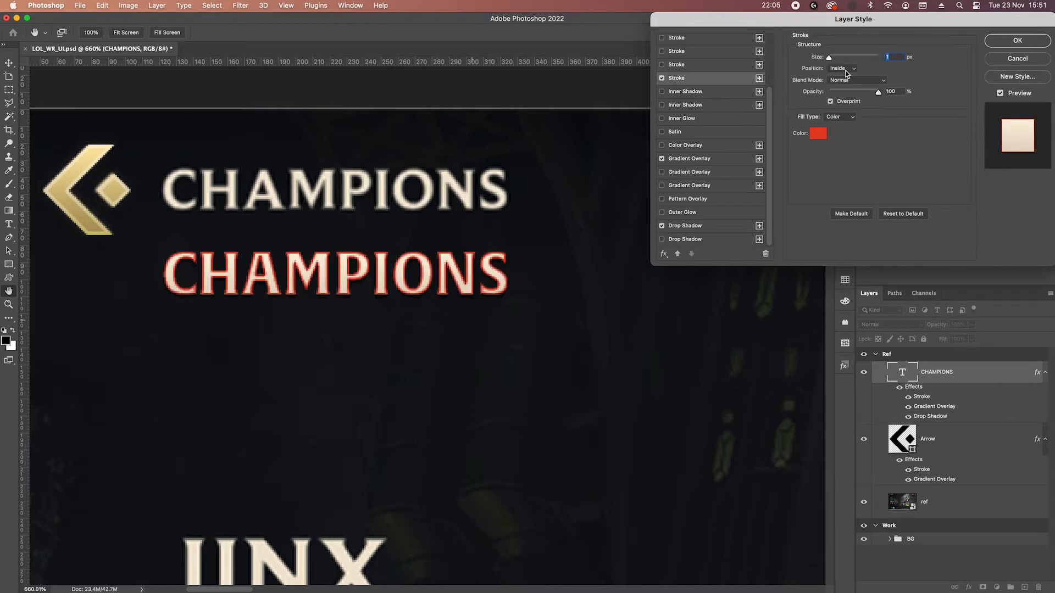
{"action": "left_click", "coordinate": [856, 79]}
{"action": "left_click", "coordinate": [849, 213]}
{"action": "left_click", "coordinate": [817, 133]}
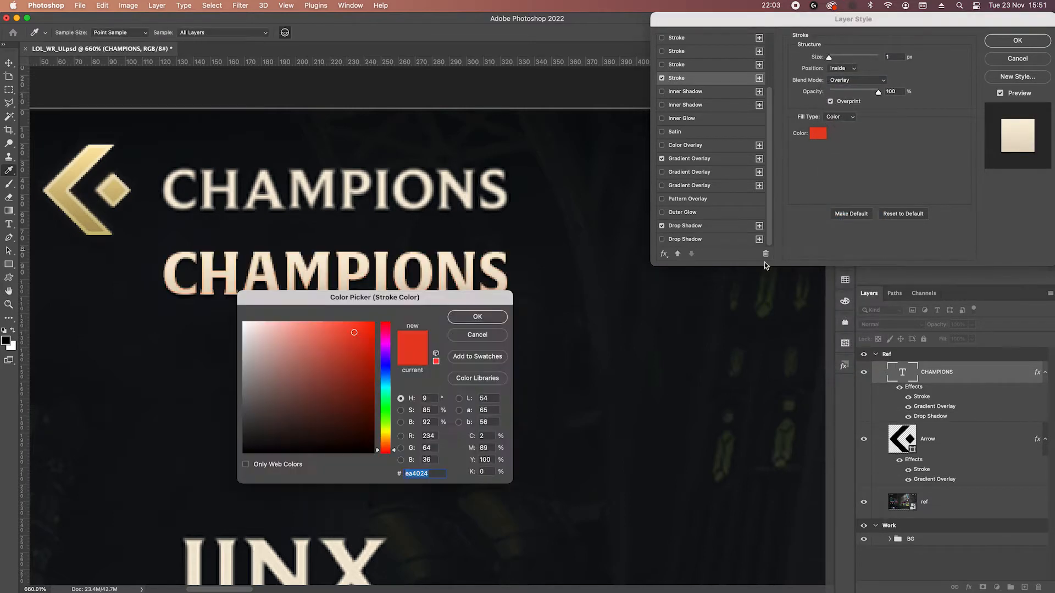
{"action": "left_click_drag", "start_coordinate": [266, 331], "coordinate": [240, 319]}
{"action": "left_click", "coordinate": [473, 316]}
Set the stroke's opacity to 50% and apply the layer style to the CHAMPIONS text.
{"action": "left_click", "coordinate": [892, 91]}
{"action": "type", "text": "35"}
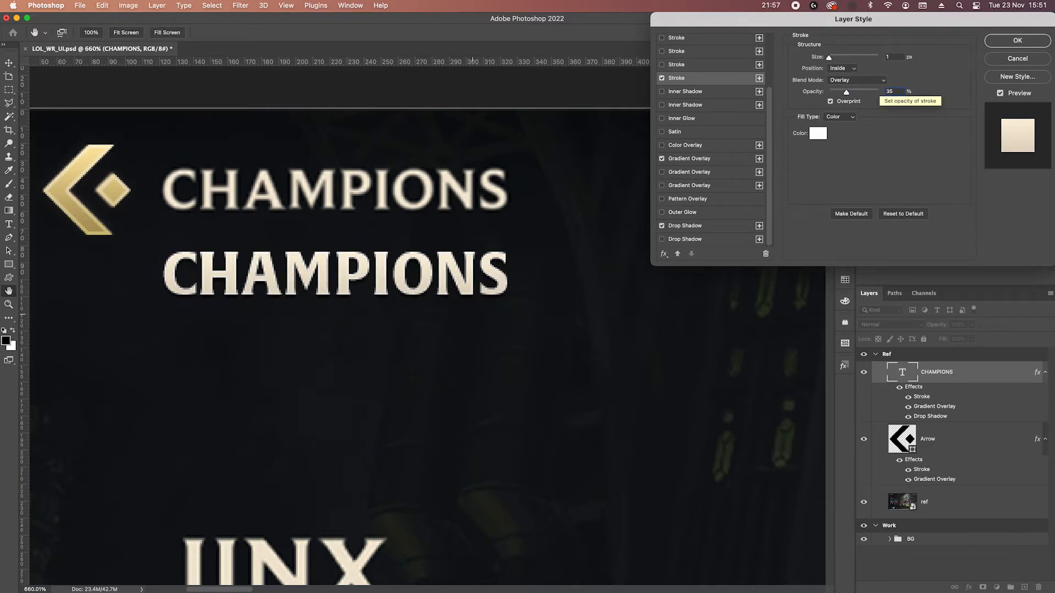
{"action": "key", "text": "shift+Up"}
{"action": "key", "text": "Down"}
{"action": "key", "text": "Down"}
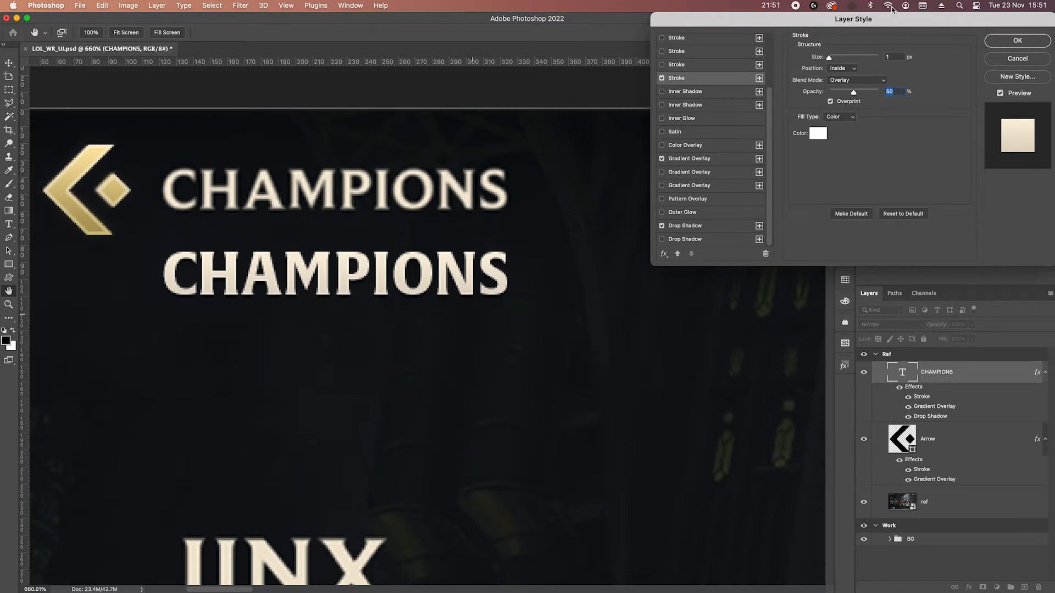
{"action": "left_click", "coordinate": [1014, 42]}
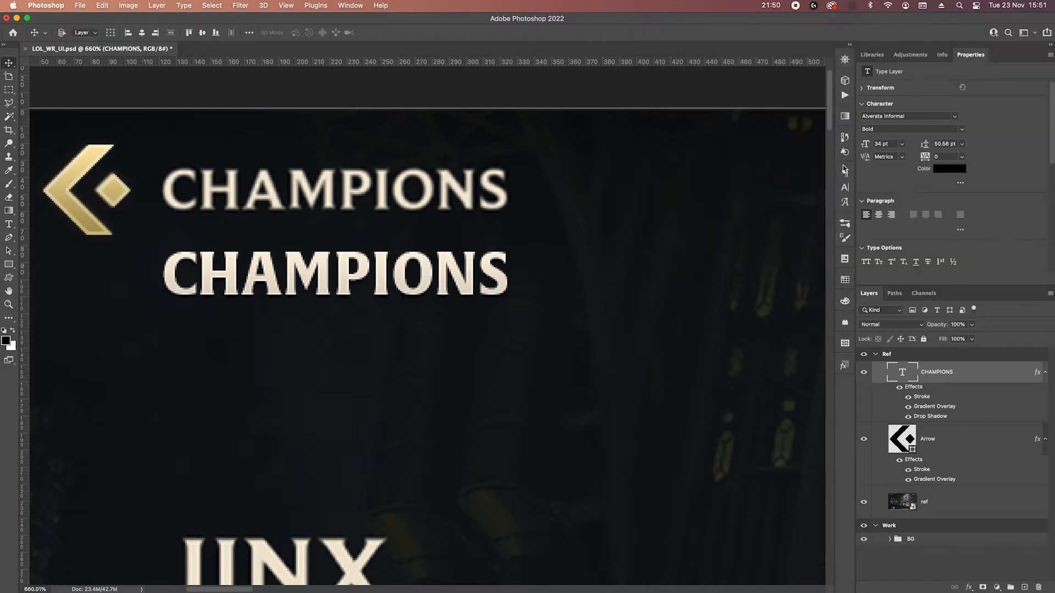
Set the CHAMPIONS text to the Semibold style at a size of 35 pt.
{"action": "left_click", "coordinate": [913, 129]}
{"action": "key", "text": "Up"}
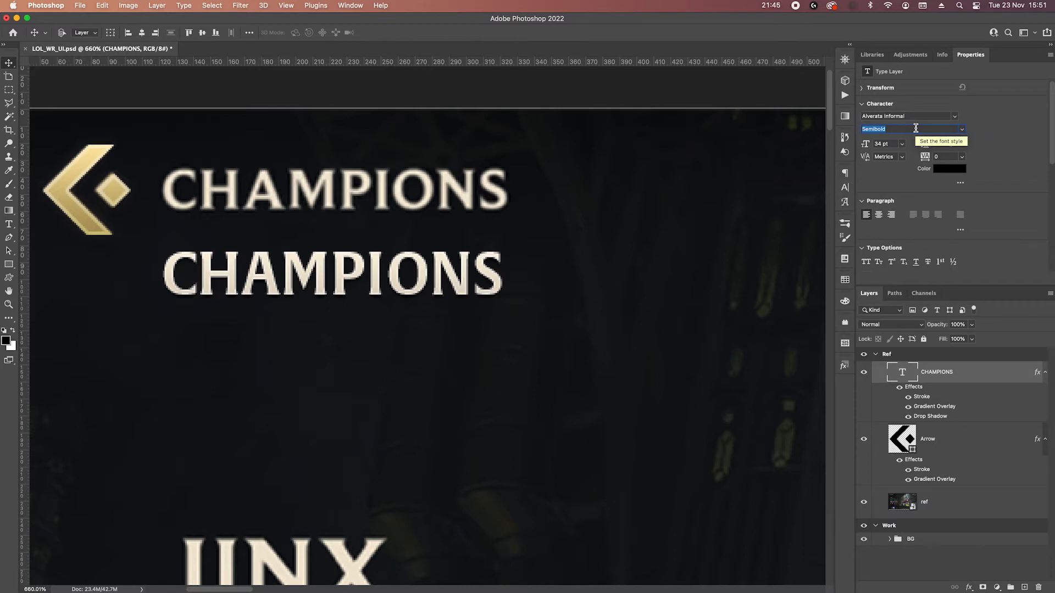
{"action": "left_click", "coordinate": [952, 157]}
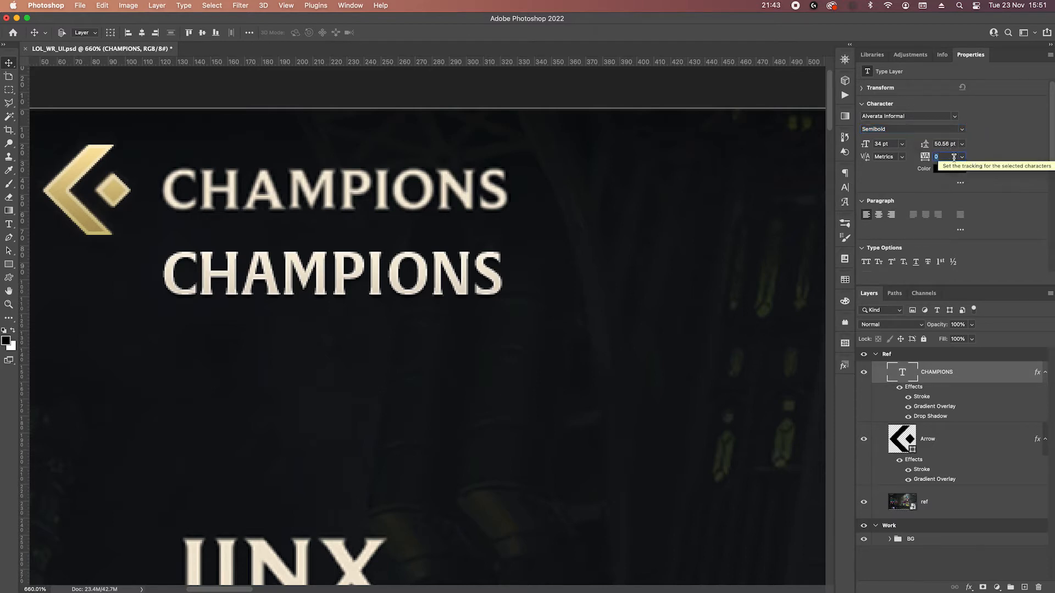
{"action": "left_click", "coordinate": [894, 143]}
{"action": "key", "text": "Up"}
{"action": "key", "text": "Up"}
{"action": "key", "text": "Down"}
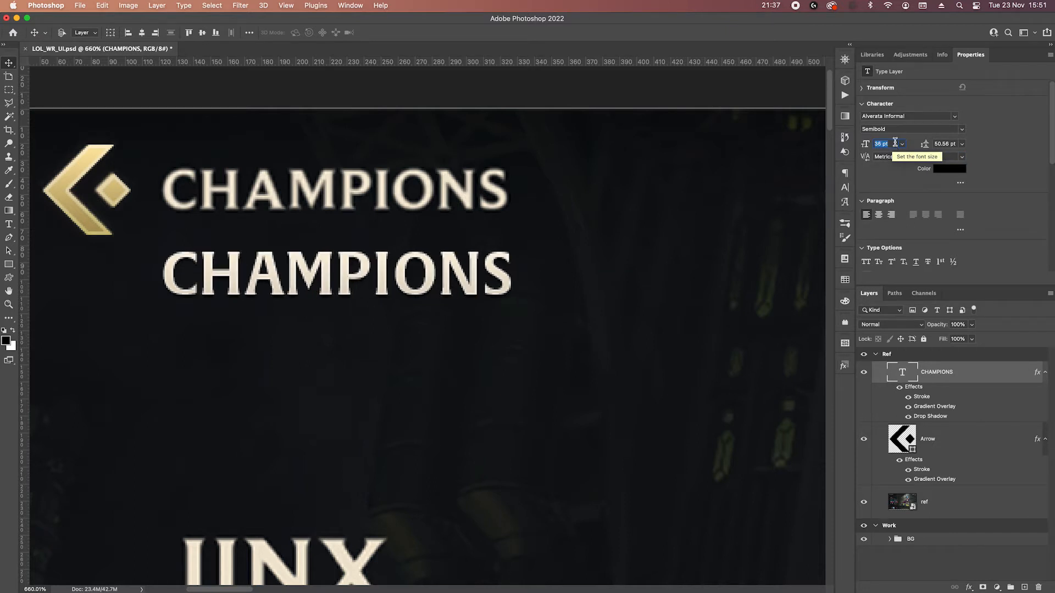
{"action": "key", "text": "Return"}
Move the CHAMPIONS text up so it sits over the reference heading beside the gold arrow.
{"action": "key", "text": "Up"}
{"action": "key", "text": "Up"}
{"action": "key", "text": "Up"}
{"action": "key", "text": "Up"}
{"action": "key", "text": "Up"}
{"action": "key", "text": "Up"}
{"action": "key", "text": "Up"}
{"action": "key", "text": "Up"}
{"action": "key", "text": "Up"}
{"action": "key", "text": "Up"}
{"action": "key", "text": "Up"}
{"action": "key", "text": "Up"}
{"action": "key", "text": "Up"}
{"action": "key", "text": "Up"}
{"action": "key", "text": "Up"}
{"action": "key", "text": "Up"}
{"action": "key", "text": "Up"}
{"action": "key", "text": "Up"}
{"action": "key", "text": "Up"}
{"action": "key", "text": "Up"}
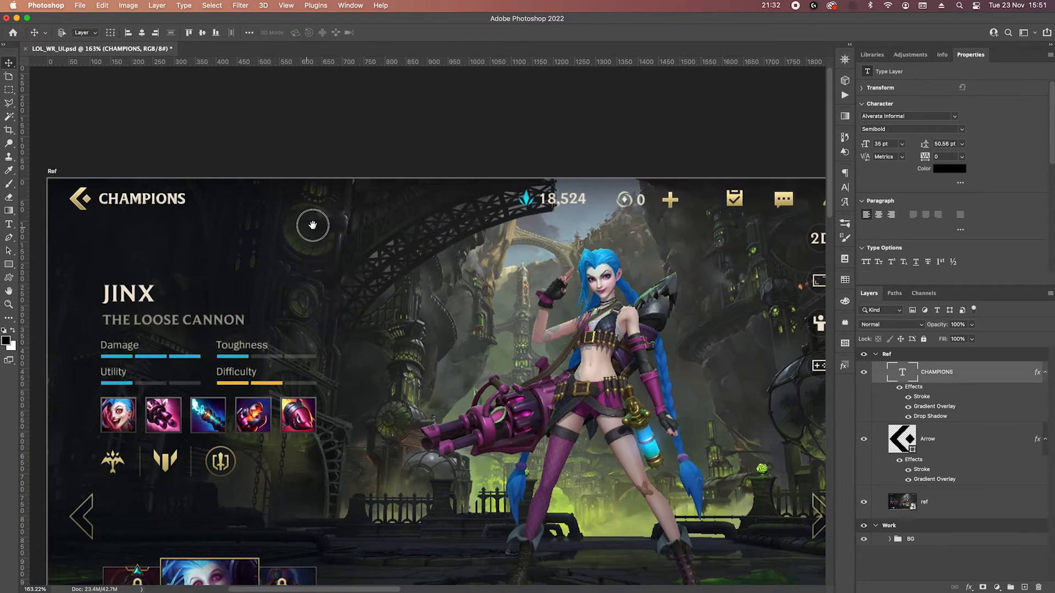
{"action": "left_click_drag", "start_coordinate": [312, 225], "coordinate": [320, 222]}
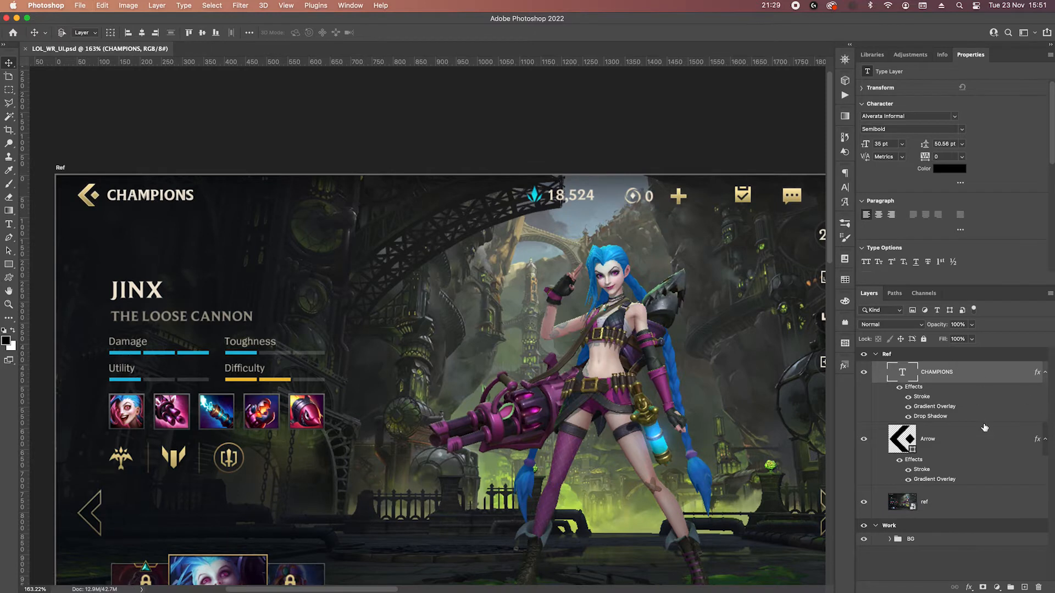
Group the CHAMPIONS text and Arrow layers and name the group "top nav".
{"action": "left_click", "coordinate": [976, 446], "text": "shift"}
{"action": "key", "text": "super+g"}
{"action": "double_click", "coordinate": [914, 368]}
{"action": "type", "text": "Na"}
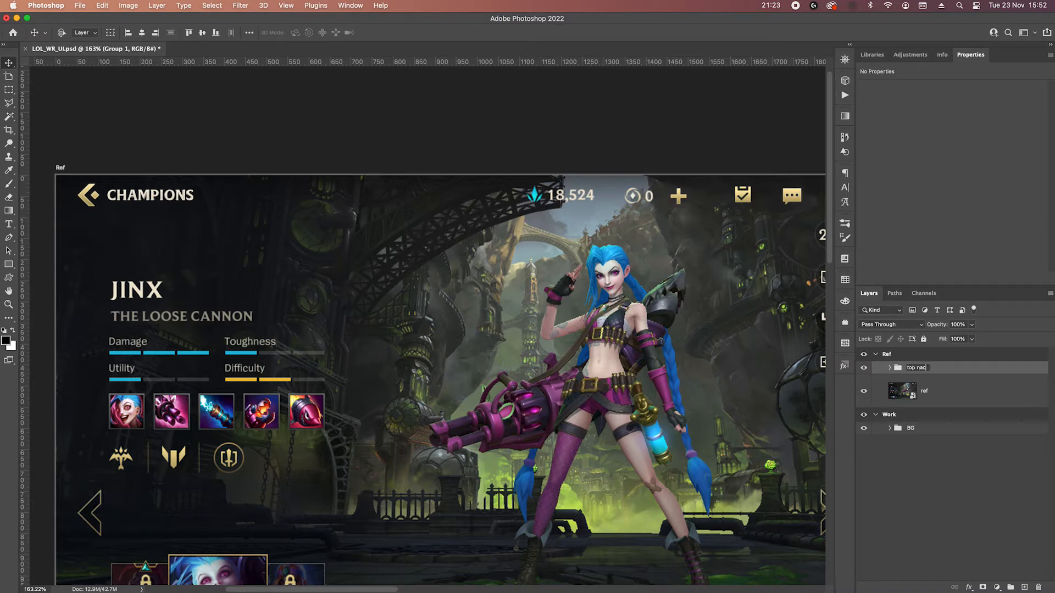
{"action": "key", "text": "Return"}
Create a new layer group above top nav and name it "Currency".
{"action": "scroll", "coordinate": [590, 193], "scroll_direction": "up", "scroll_amount": 5}
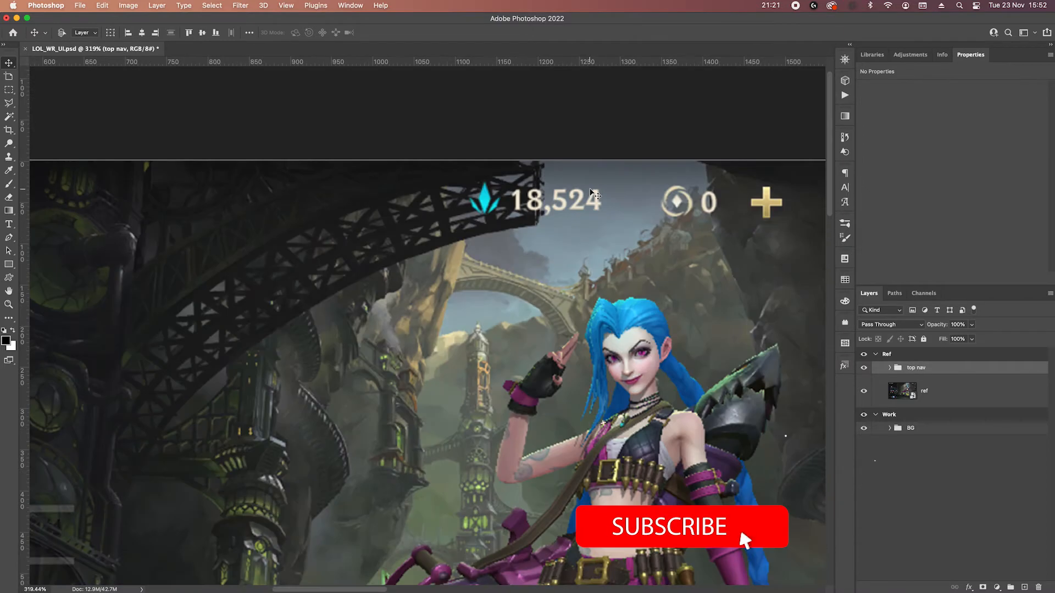
{"action": "scroll", "coordinate": [592, 193], "scroll_direction": "right", "scroll_amount": 5}
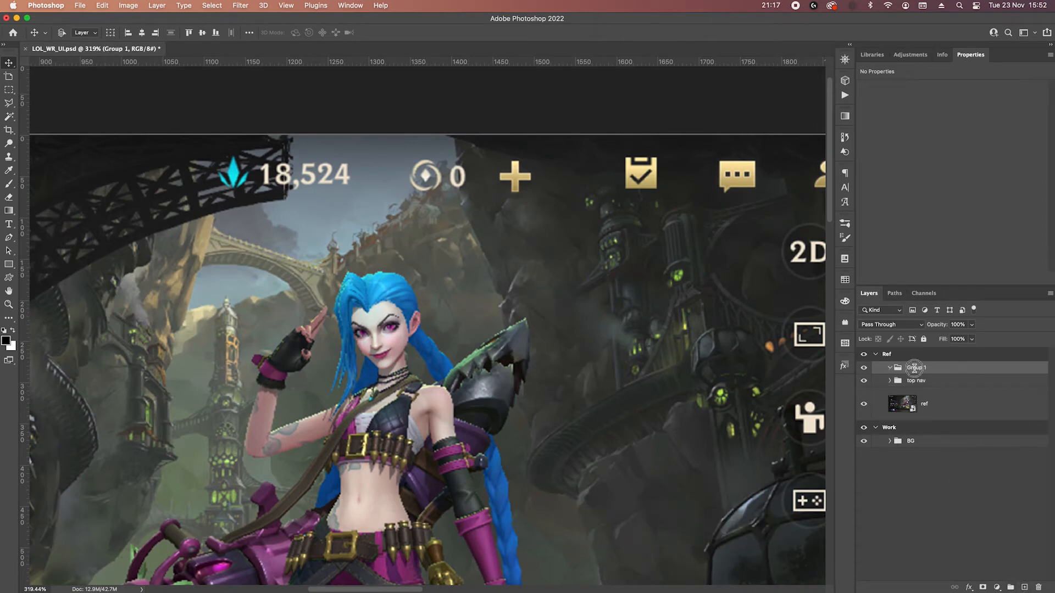
{"action": "double_click", "coordinate": [914, 368]}
{"action": "type", "text": "Currency"}
{"action": "key", "text": "Return"}
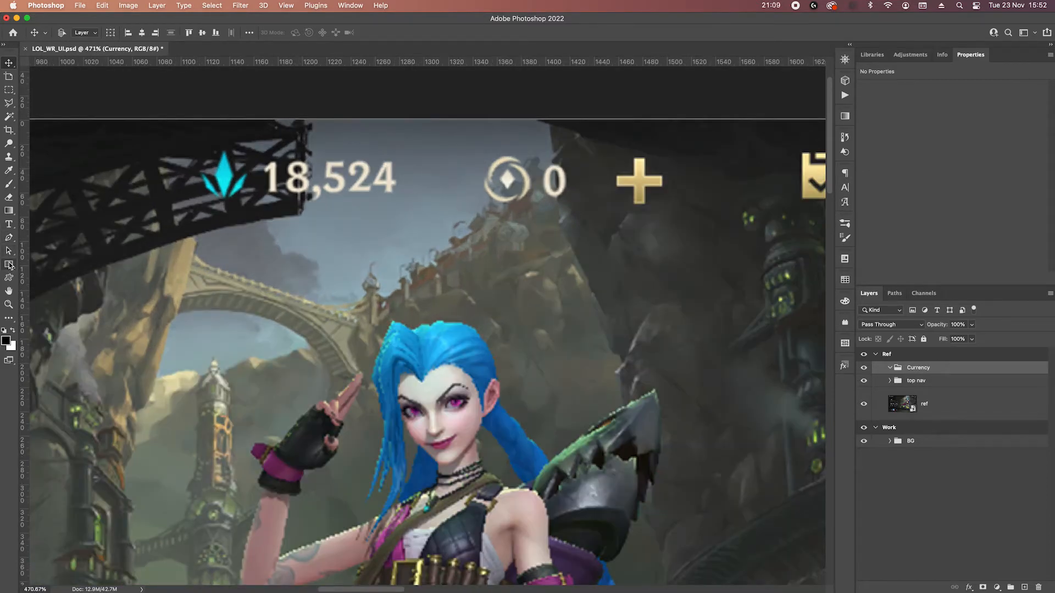
Draw a black square about 29 px wide beneath the 18,524 amount and rotate it 45° into a diamond.
{"action": "left_click", "coordinate": [9, 265]}
{"action": "mouse_move", "coordinate": [273, 239]}
{"action": "left_mouse_down"}
{"action": "mouse_move", "coordinate": [307, 301]}
{"action": "mouse_move", "coordinate": [287, 284]}
{"action": "mouse_move", "coordinate": [298, 284]}
{"action": "left_mouse_up"}
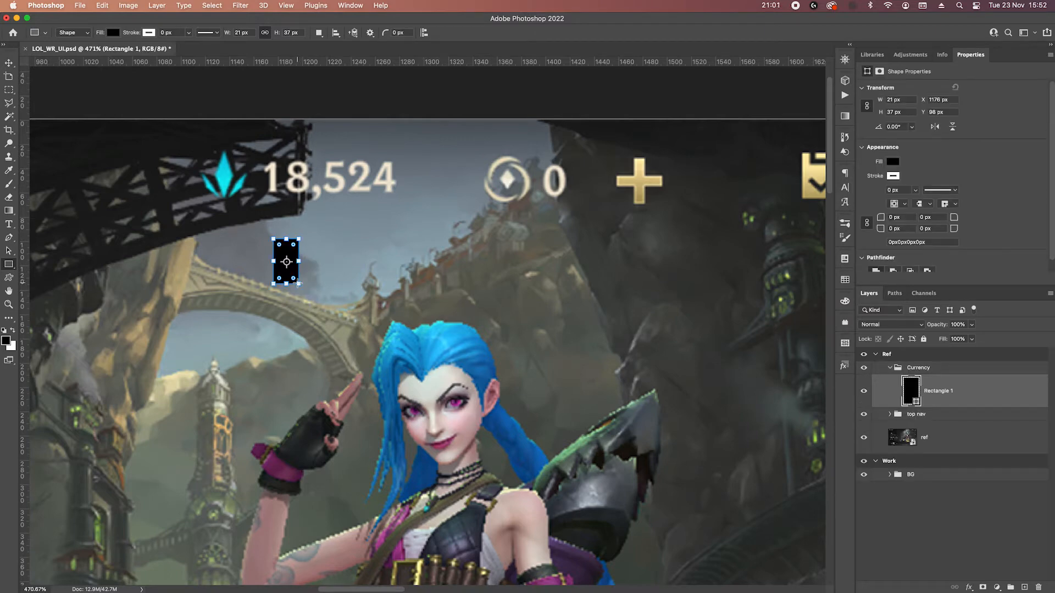
{"action": "key", "text": "super+z"}
{"action": "left_click_drag", "start_coordinate": [275, 241], "coordinate": [308, 302]}
{"action": "left_click_drag", "start_coordinate": [317, 239], "coordinate": [325, 259]}
{"action": "key", "text": "Return"}
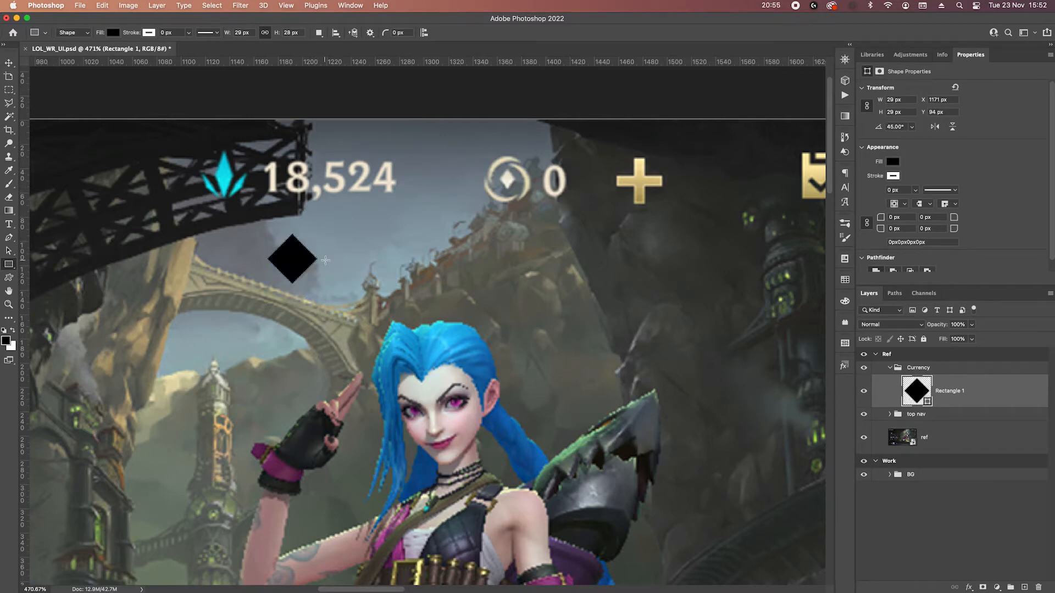
Move the diamond's right corner point inward until the shape is 33 px wide.
{"action": "key", "text": "p"}
{"action": "scroll", "coordinate": [324, 262], "scroll_direction": "up", "scroll_amount": 5}
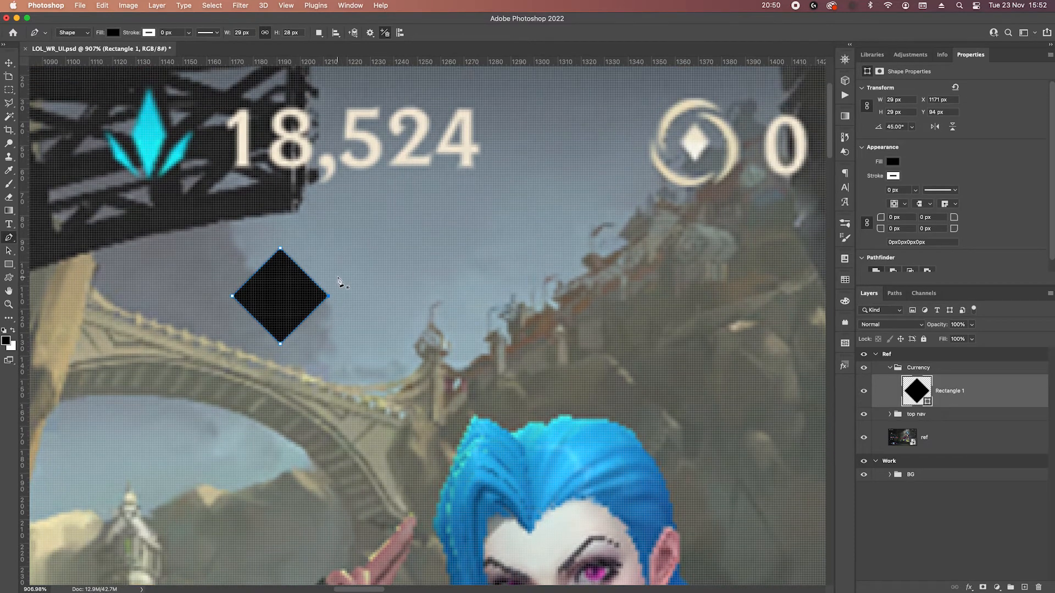
{"action": "key", "text": "Left"}
{"action": "key", "text": "Left"}
{"action": "key", "text": "Left"}
{"action": "key", "text": "Left"}
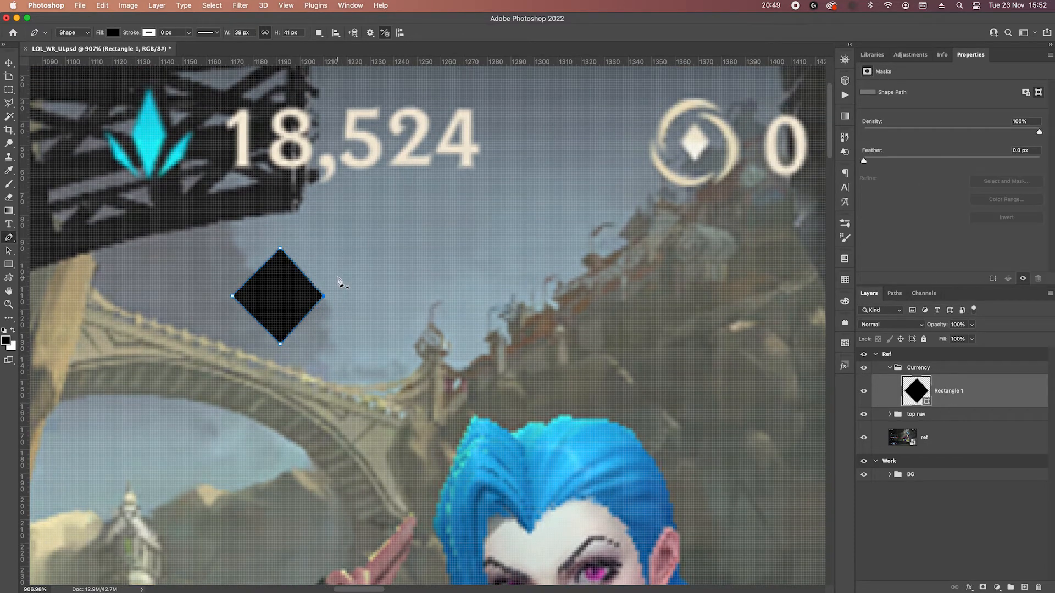
{"action": "key", "text": "Right"}
{"action": "key", "text": "Right"}
{"action": "key", "text": "Right"}
{"action": "key", "text": "Left"}
{"action": "key", "text": "Left"}
{"action": "key", "text": "Left"}
{"action": "key", "text": "Left"}
{"action": "key", "text": "Left"}
{"action": "key", "text": "Left"}
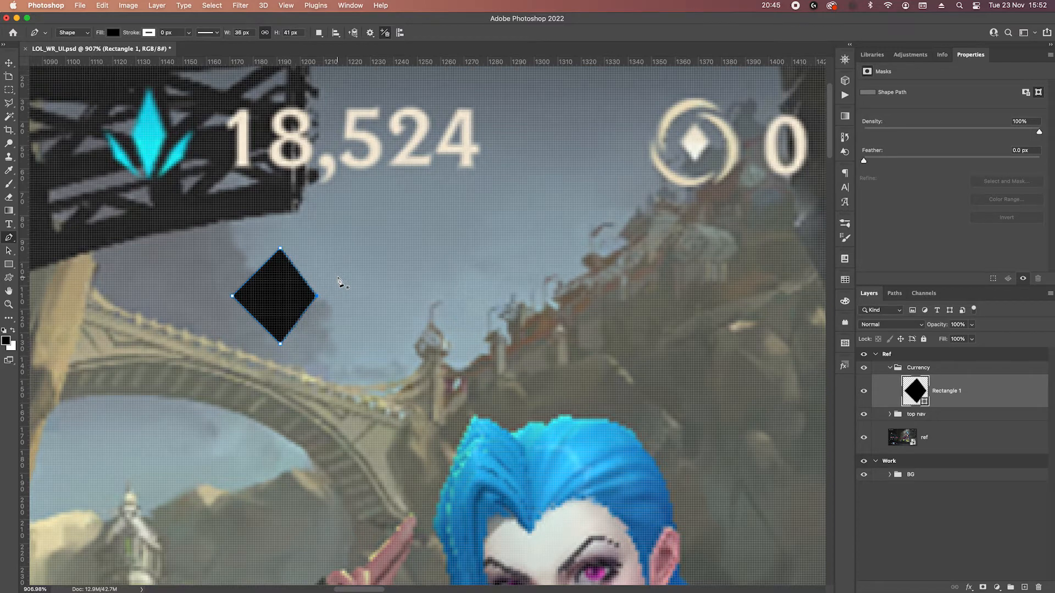
{"action": "key", "text": "Left"}
{"action": "key", "text": "Escape"}
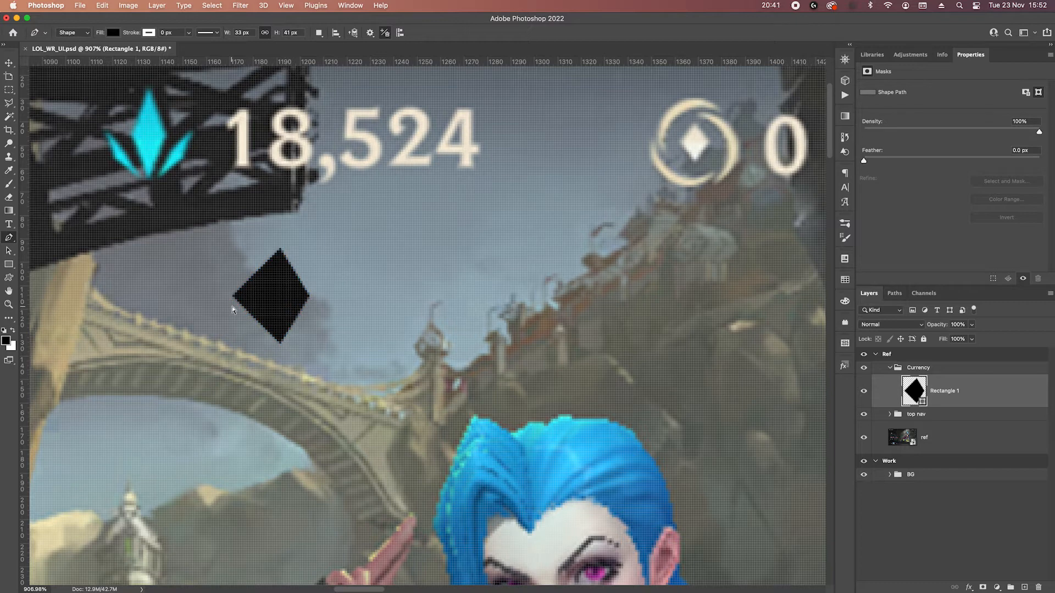
Move the diamond's left corner point inward until the shape is about 23 px wide.
{"action": "key", "text": "Right"}
{"action": "key", "text": "Right"}
{"action": "key", "text": "Right"}
{"action": "key", "text": "Right"}
{"action": "key", "text": "Right"}
{"action": "key", "text": "Right"}
{"action": "key", "text": "Right"}
{"action": "key", "text": "Right"}
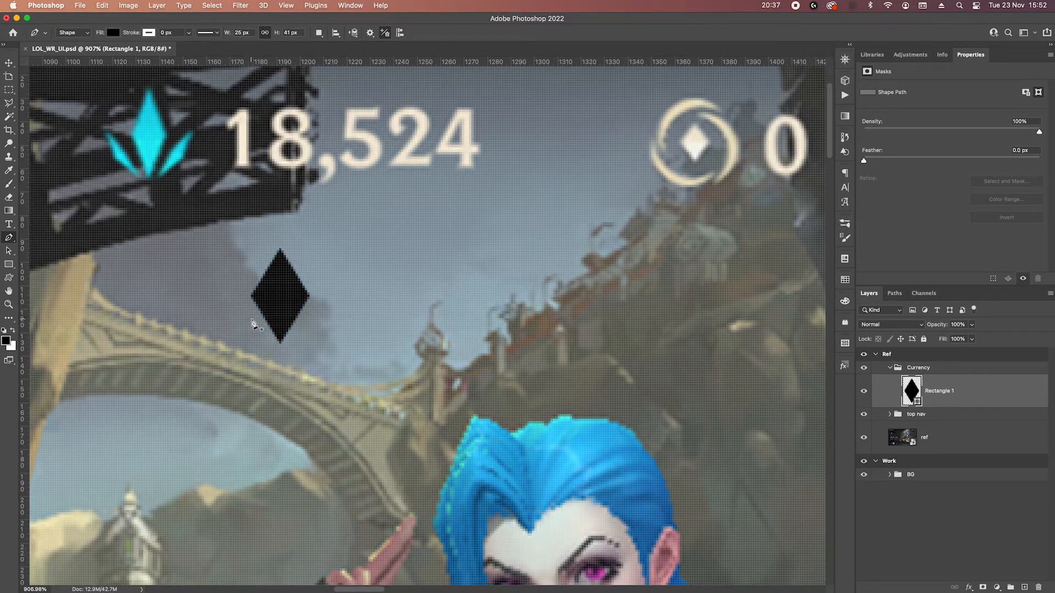
{"action": "key", "text": "Right"}
{"action": "key", "text": "Right"}
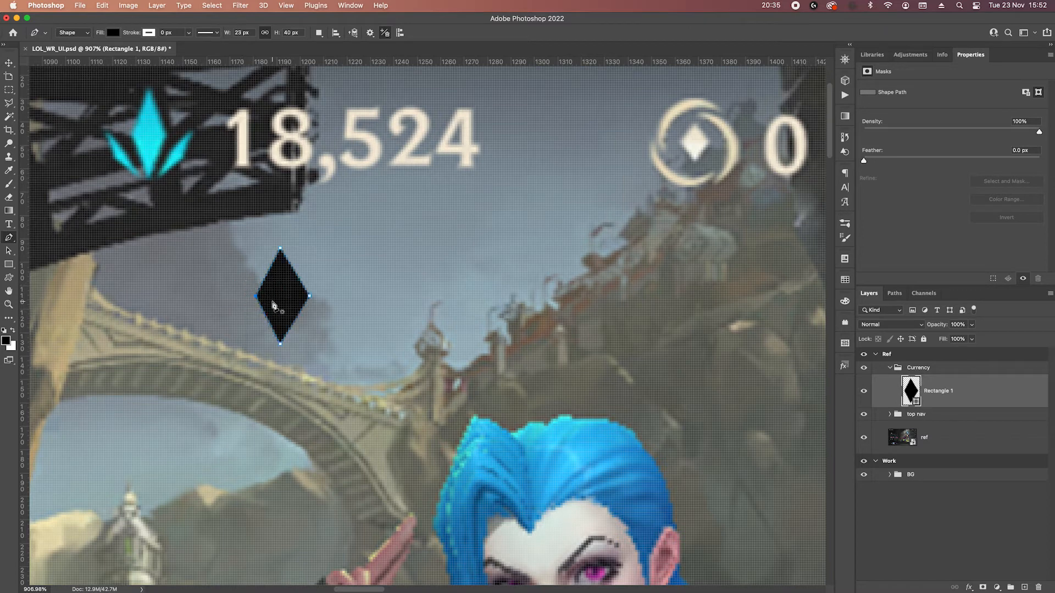
Pull both side corner points of the diamond further inward until it is 17 px wide.
{"action": "left_click_drag", "start_coordinate": [323, 291], "coordinate": [292, 306]}
{"action": "key", "text": "Left"}
{"action": "key", "text": "Left"}
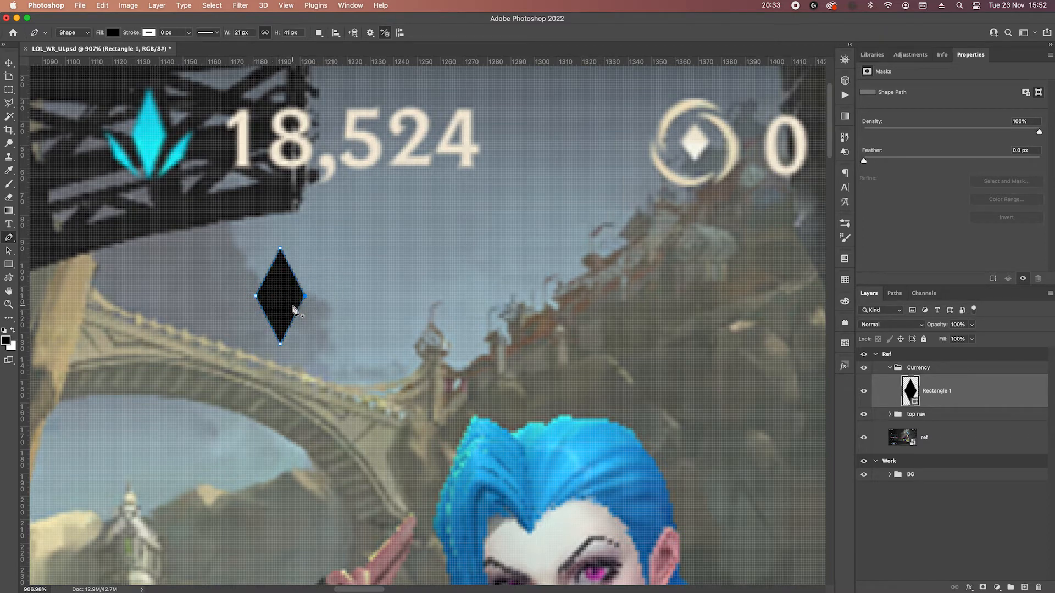
{"action": "key", "text": "Left"}
{"action": "key", "text": "Left"}
{"action": "left_click_drag", "start_coordinate": [236, 273], "coordinate": [267, 301]}
{"action": "key", "text": "Right"}
{"action": "key", "text": "Right"}
{"action": "key", "text": "Right"}
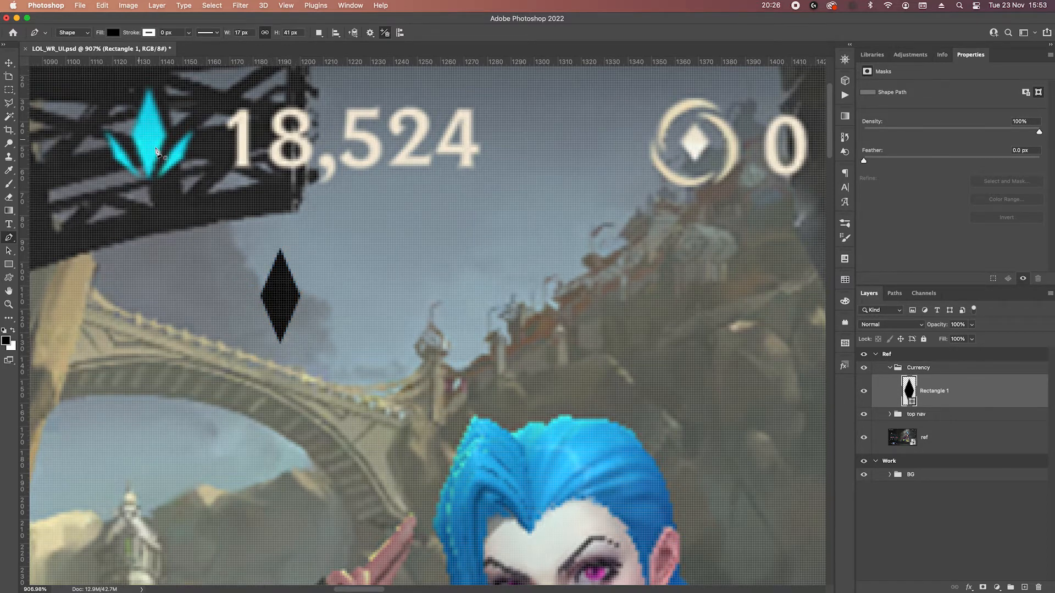
Draw a slim pointed shard about 12 × 24 px beside the diamond's lower right edge with the Pen tool.
{"action": "left_click", "coordinate": [290, 342]}
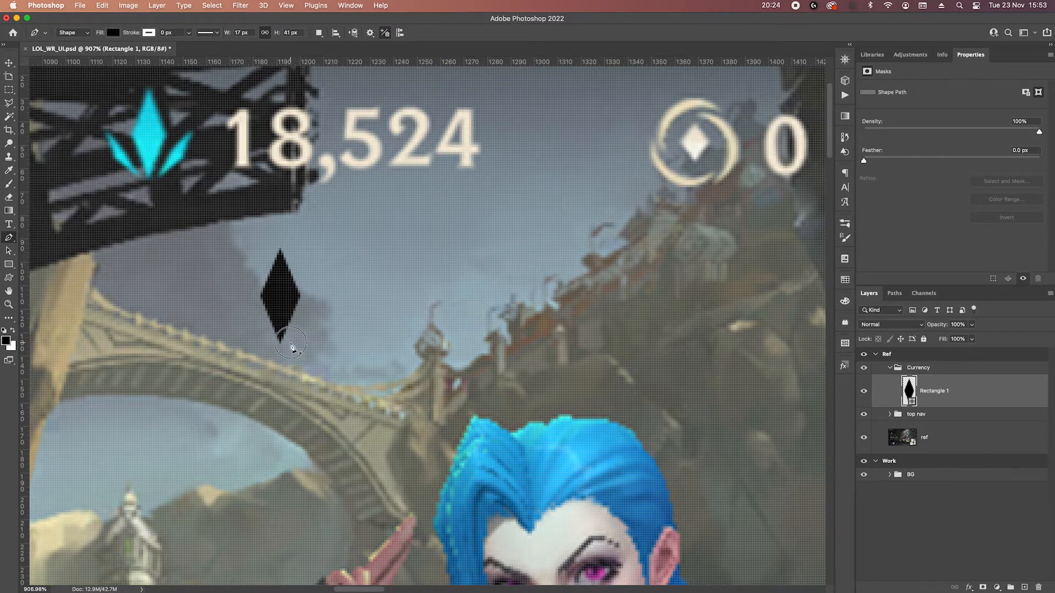
{"action": "left_click", "coordinate": [325, 290]}
{"action": "key", "text": "super+z"}
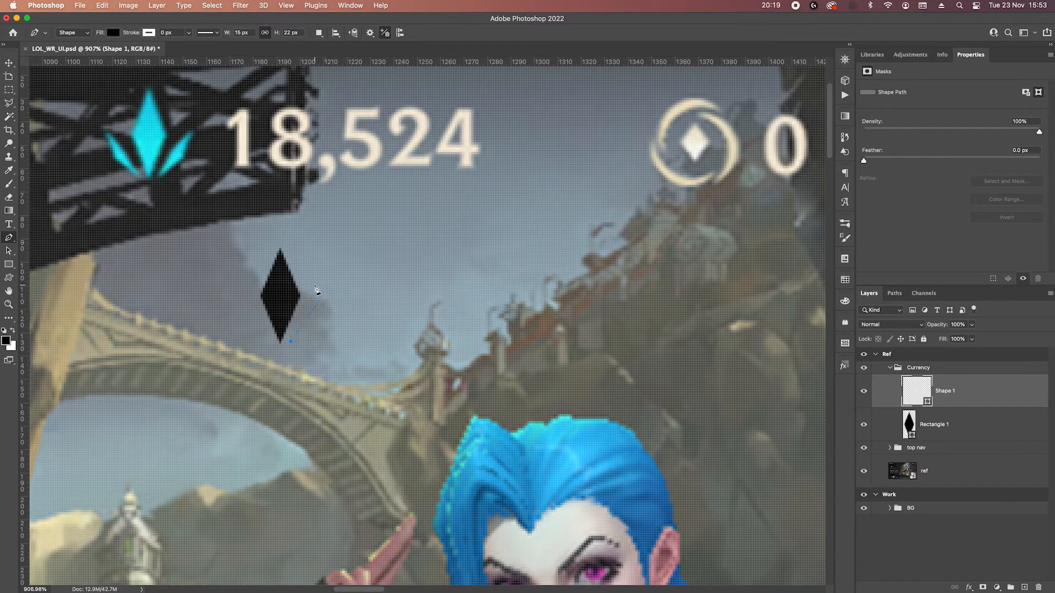
{"action": "left_click", "coordinate": [319, 286]}
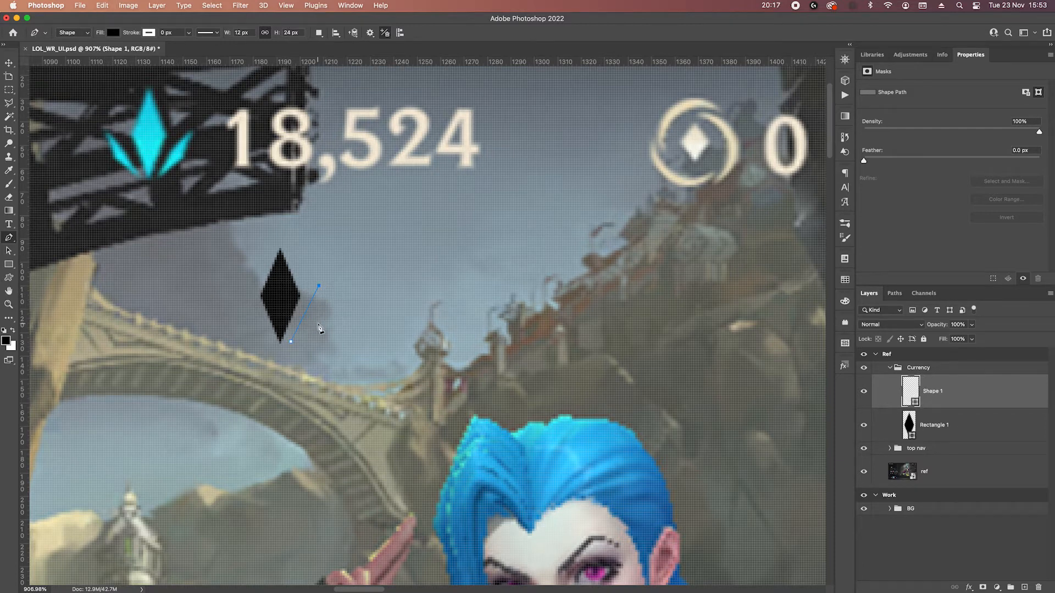
{"action": "left_click", "coordinate": [319, 322]}
{"action": "left_click", "coordinate": [290, 341]}
Nudge the shard's outer corner point inward and shift the whole shard slightly closer to the diamond.
{"action": "left_click_drag", "start_coordinate": [337, 311], "coordinate": [306, 328]}
{"action": "key", "text": "Left"}
{"action": "key", "text": "Left"}
{"action": "key", "text": "Up"}
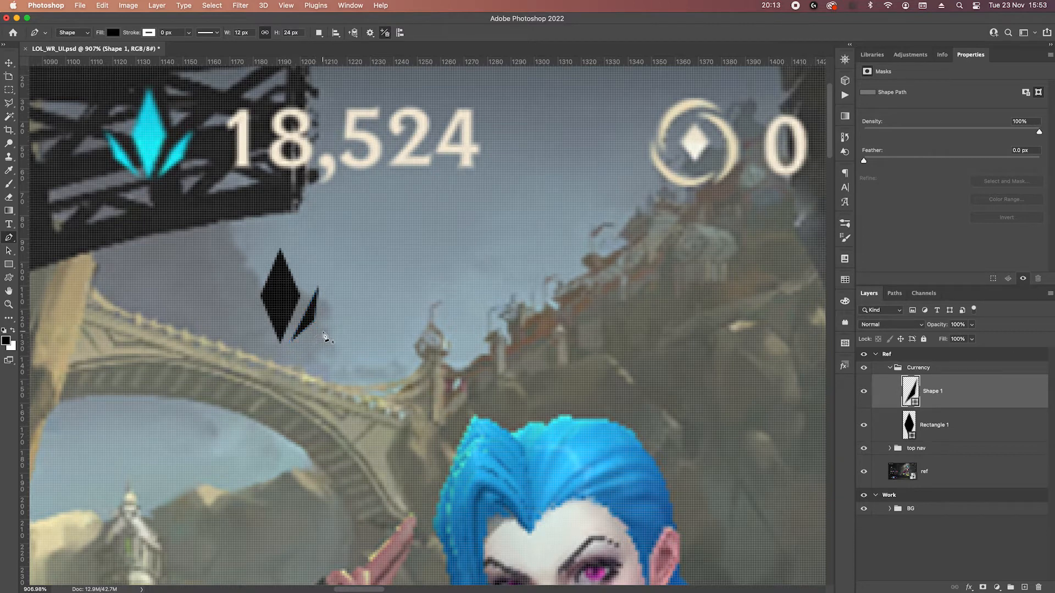
{"action": "key", "text": "v"}
{"action": "key", "text": "Right"}
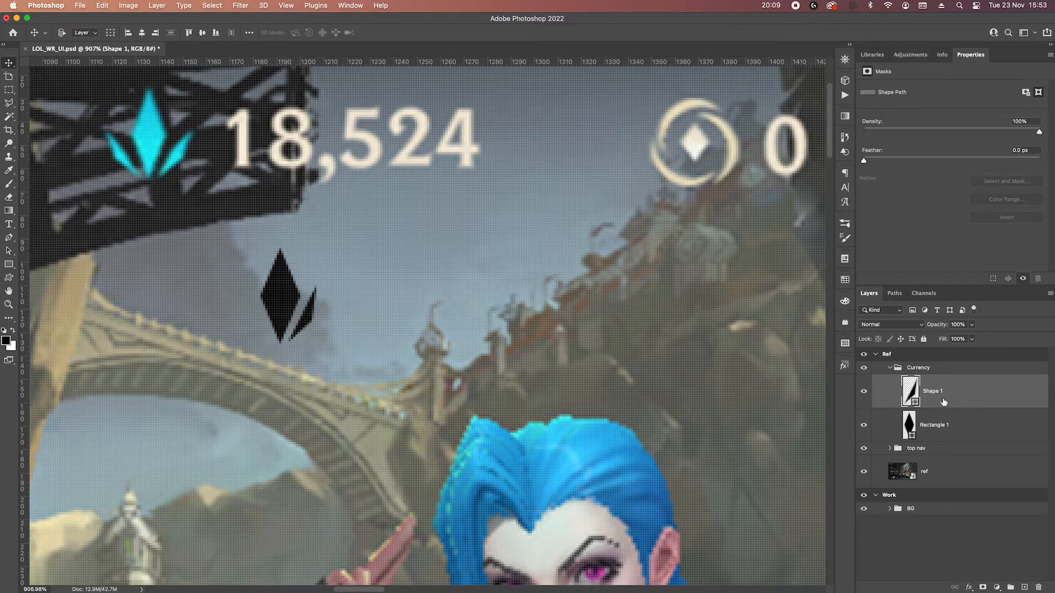
Duplicate the shard, flip the copy horizontally and place it symmetrically on the diamond's left side.
{"action": "left_click_drag", "start_coordinate": [968, 403], "coordinate": [973, 408], "text": "alt"}
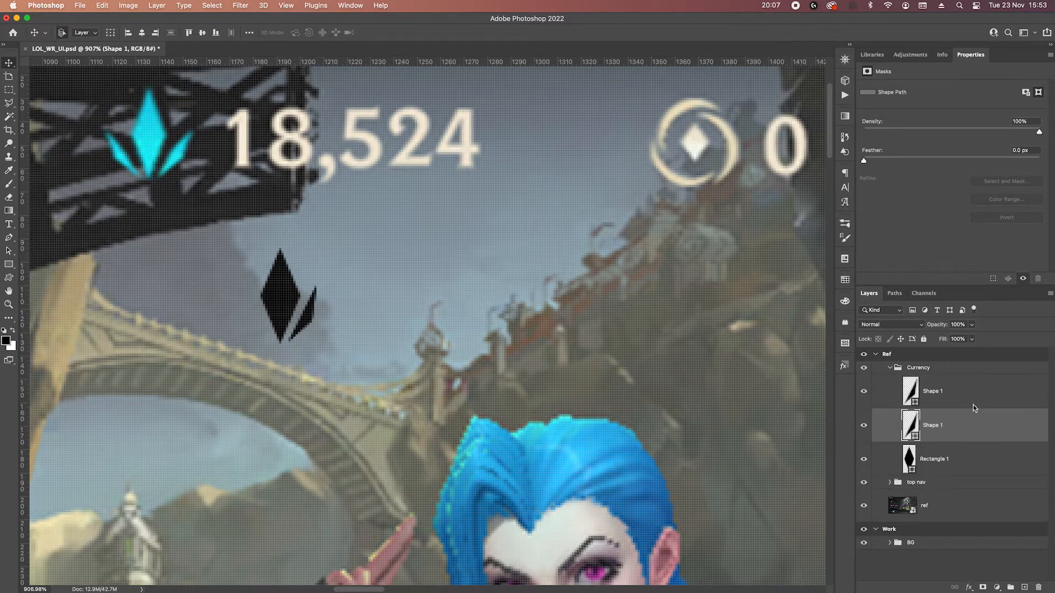
{"action": "key", "text": "super+t"}
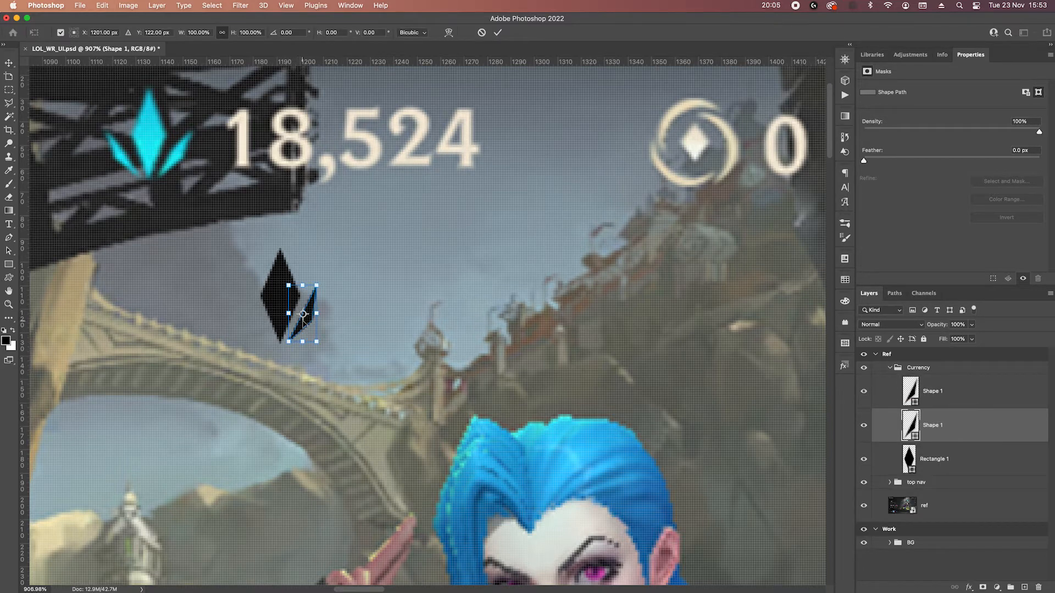
{"action": "right_click", "coordinate": [309, 319]}
{"action": "left_click", "coordinate": [357, 561]}
{"action": "key", "text": "Return"}
{"action": "key", "text": "shift+Left"}
{"action": "key", "text": "shift+Left"}
{"action": "key", "text": "Right"}
{"action": "key", "text": "Right"}
{"action": "key", "text": "Right"}
{"action": "key", "text": "Left"}
{"action": "key", "text": "Left"}
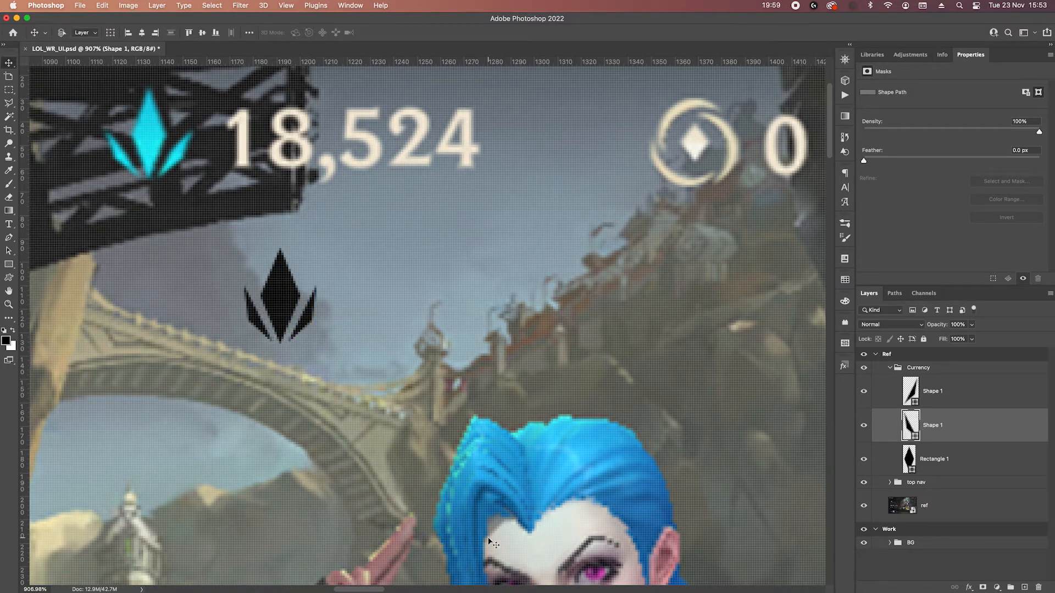
Merge the diamond and both shard layers into a single shape layer.
{"action": "left_click", "coordinate": [967, 455], "text": "shift"}
{"action": "left_click", "coordinate": [967, 402], "text": "shift"}
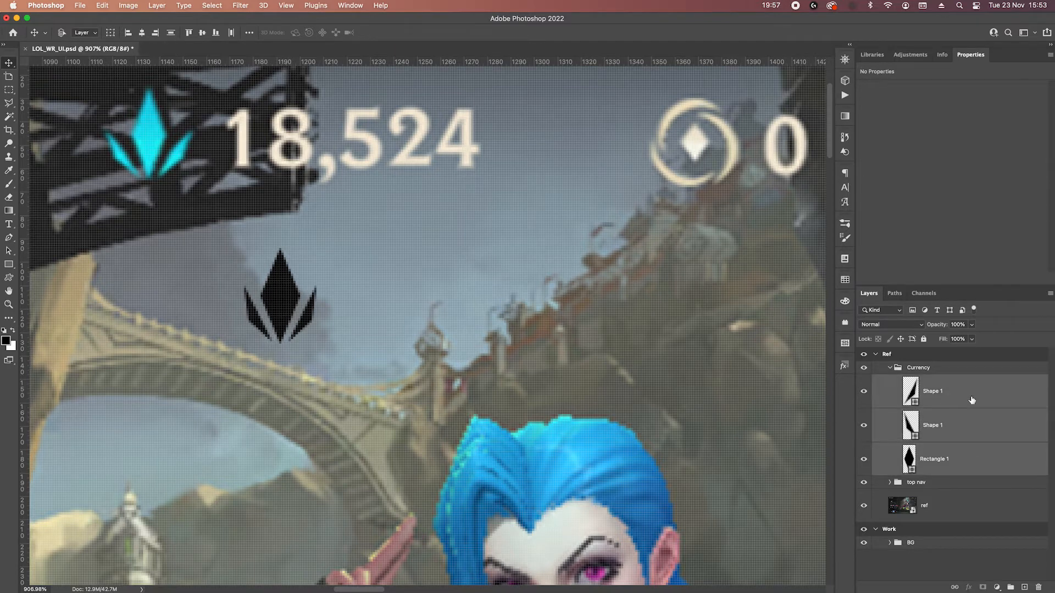
{"action": "right_click", "coordinate": [971, 400]}
{"action": "left_click", "coordinate": [889, 432]}
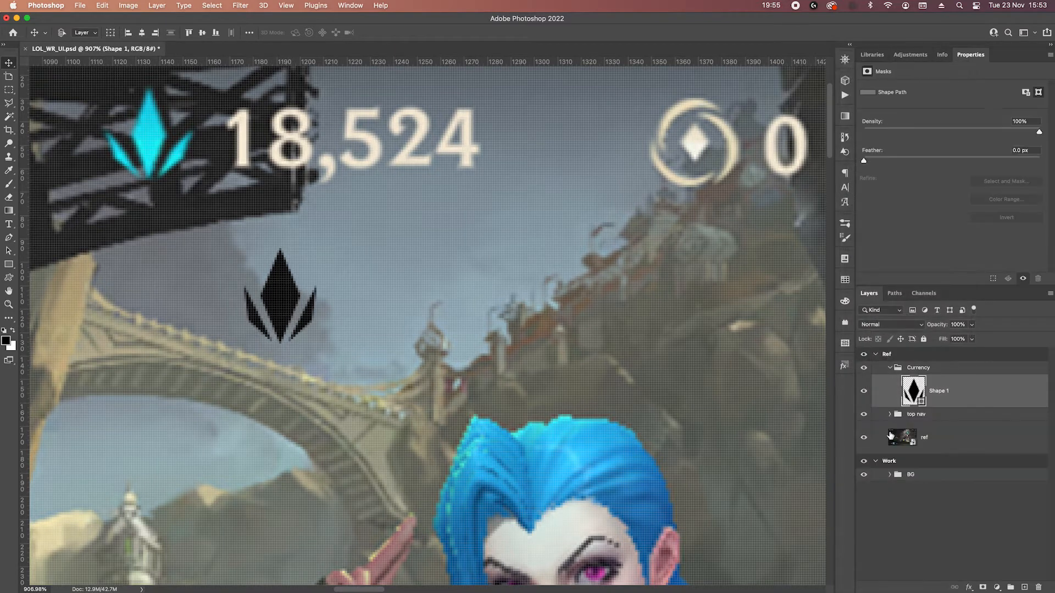
Add a Gradient Overlay to the crystal shape and set its first stop to cyan #0ccee5 sampled from the reference crystal's tip.
{"action": "left_click", "coordinate": [969, 587]}
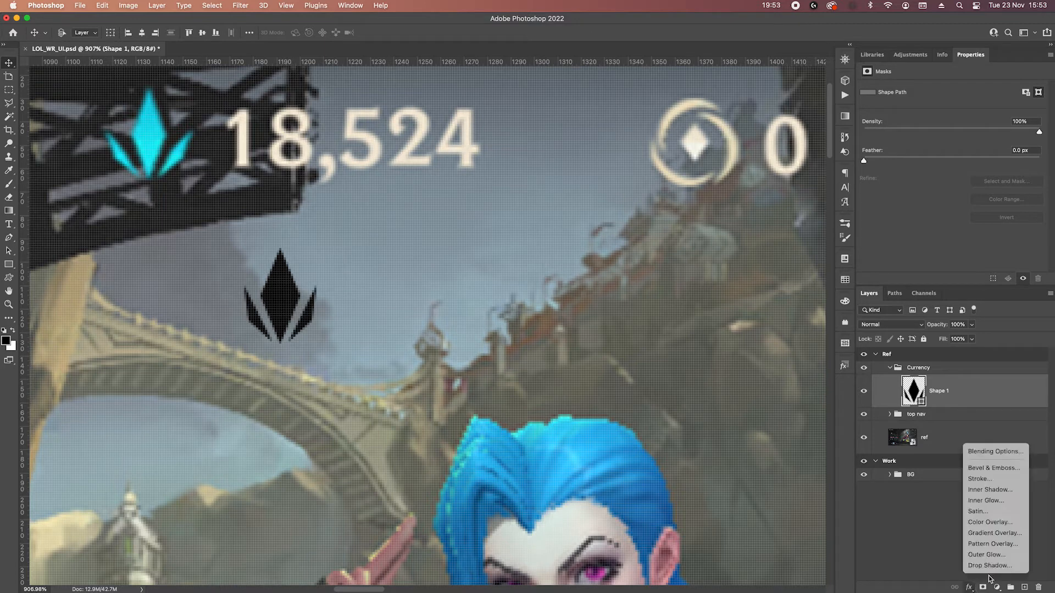
{"action": "left_click", "coordinate": [995, 533]}
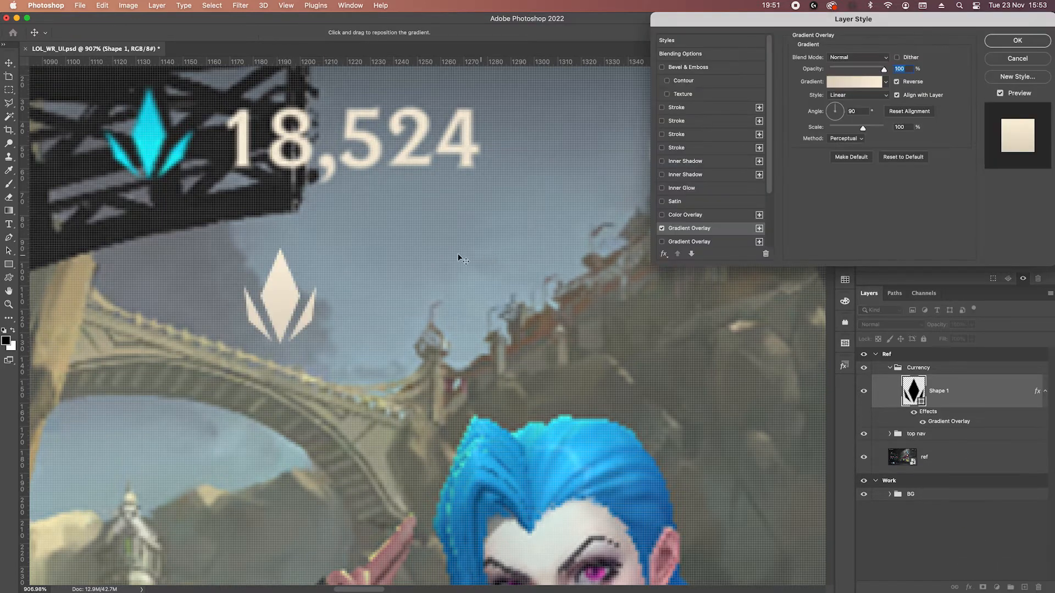
{"action": "left_click", "coordinate": [858, 80]}
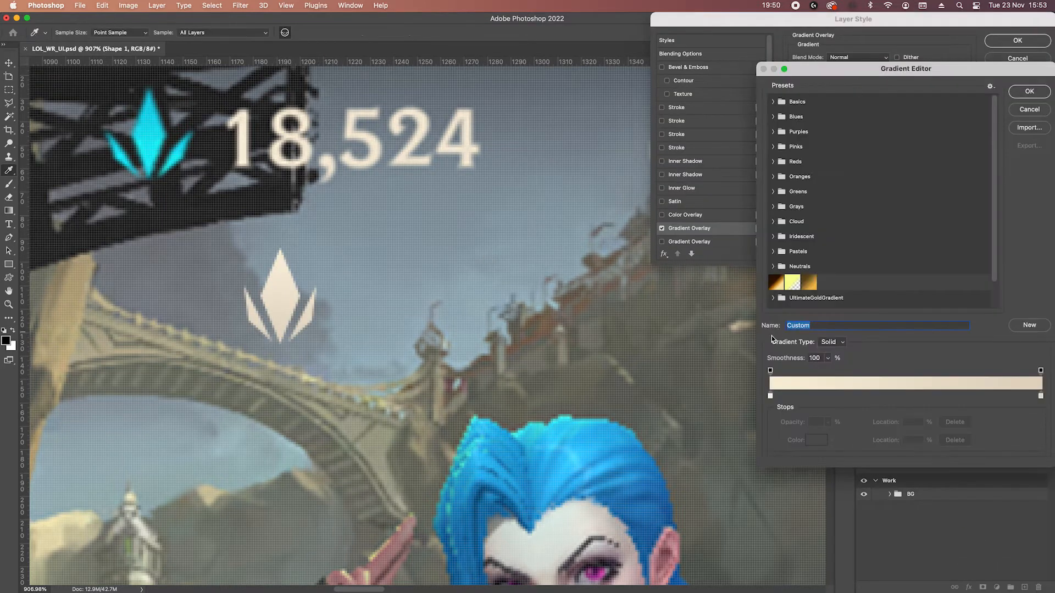
{"action": "left_click", "coordinate": [770, 396]}
{"action": "left_click", "coordinate": [816, 440]}
{"action": "left_click", "coordinate": [149, 101]}
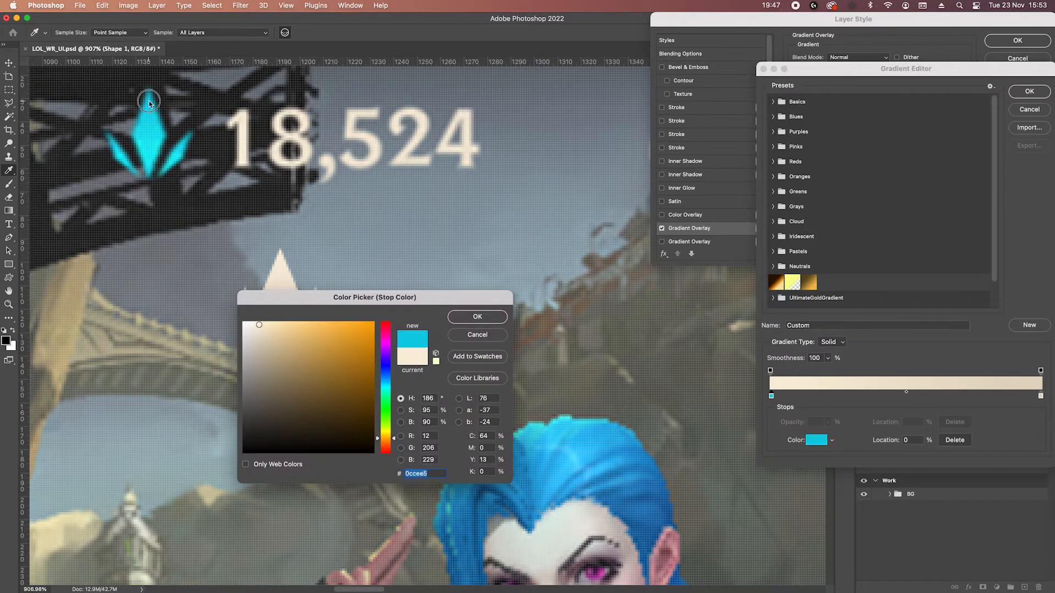
{"action": "left_click", "coordinate": [478, 317]}
Set the gradient's end stop to #11e7f1 sampled from the lower part of the reference crystal and confirm the gradient.
{"action": "left_click", "coordinate": [1040, 395]}
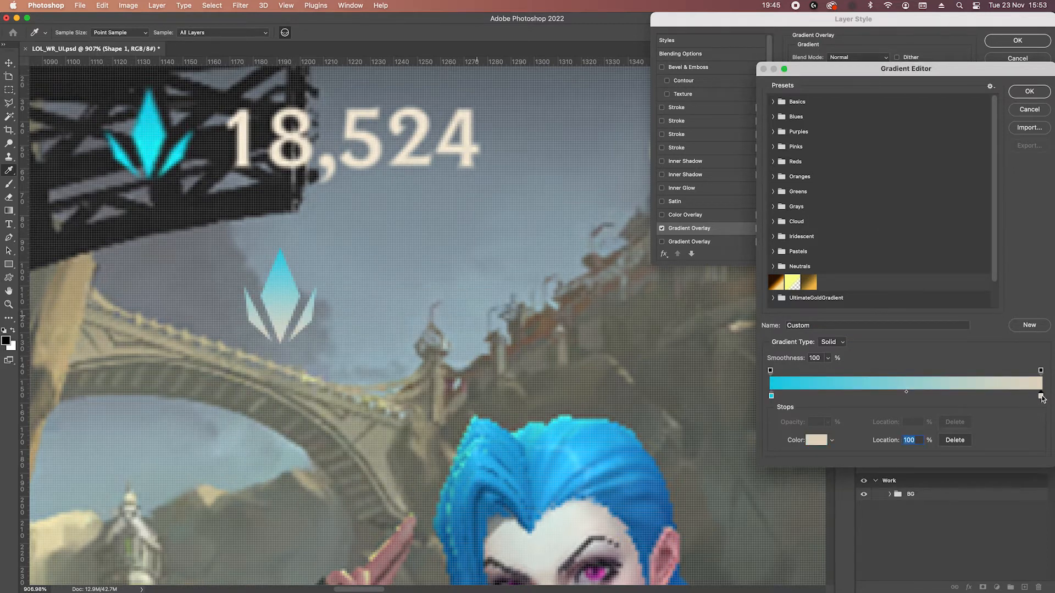
{"action": "left_click", "coordinate": [816, 440]}
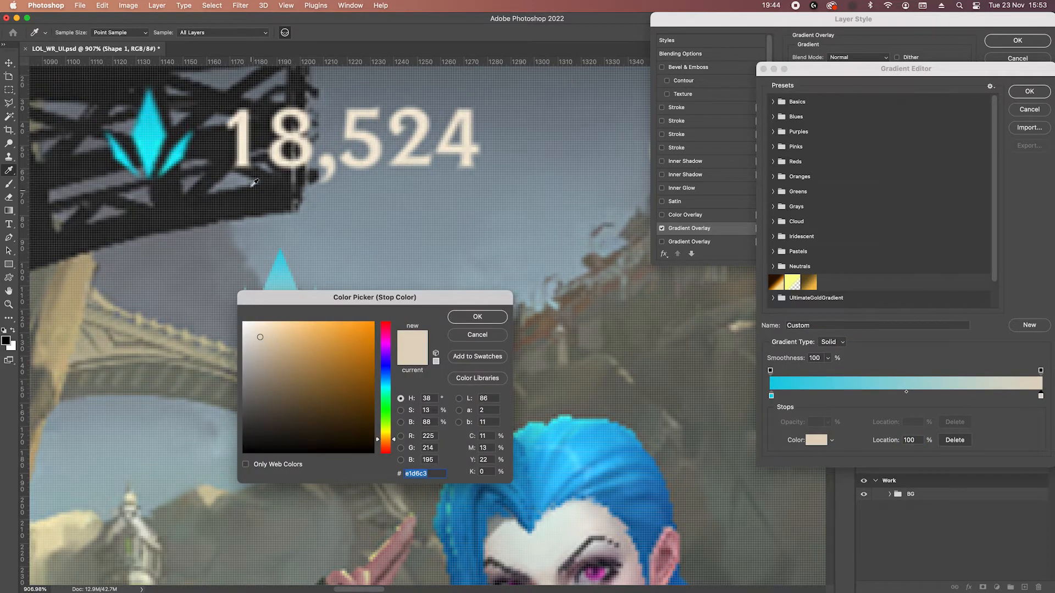
{"action": "left_click", "coordinate": [154, 157]}
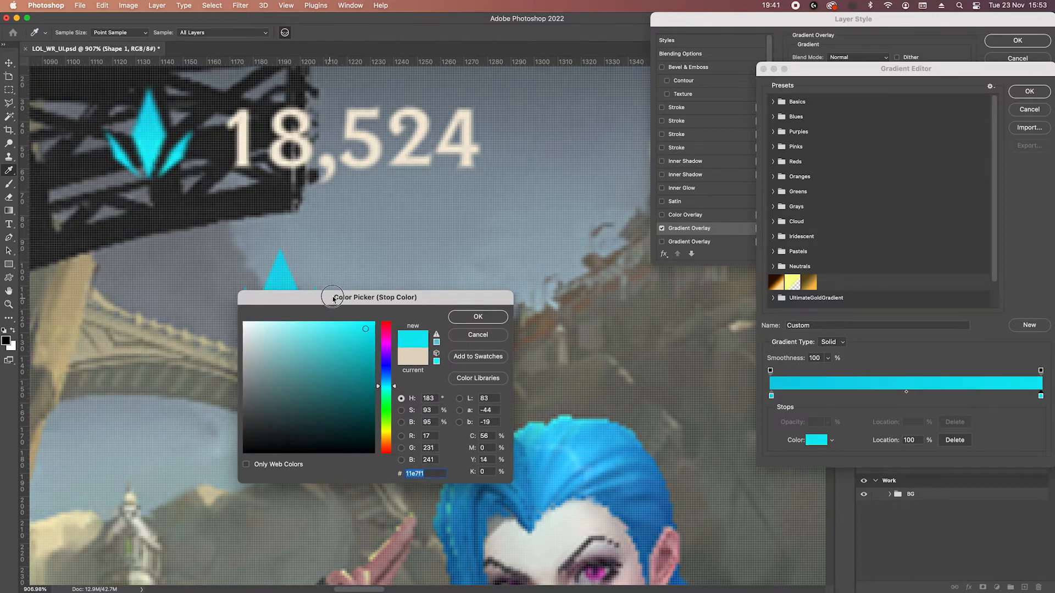
{"action": "left_click_drag", "start_coordinate": [329, 298], "coordinate": [553, 275]}
{"action": "left_click", "coordinate": [710, 296]}
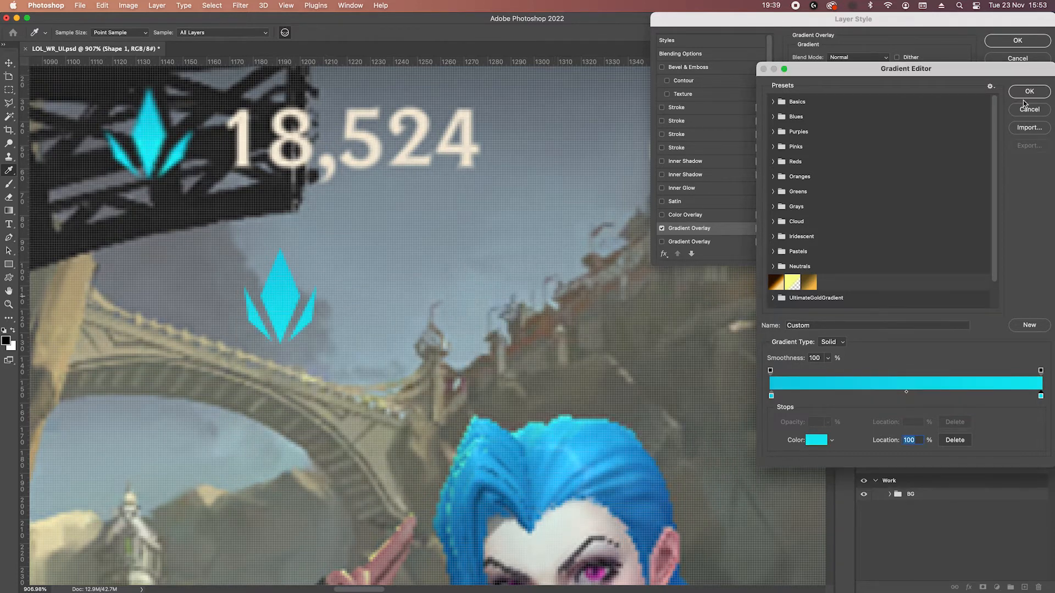
{"action": "left_click", "coordinate": [1029, 92]}
Add a Drop Shadow to the crystal shape with 35% opacity and a size of 2 px.
{"action": "scroll", "coordinate": [709, 229], "scroll_direction": "down", "scroll_amount": 5}
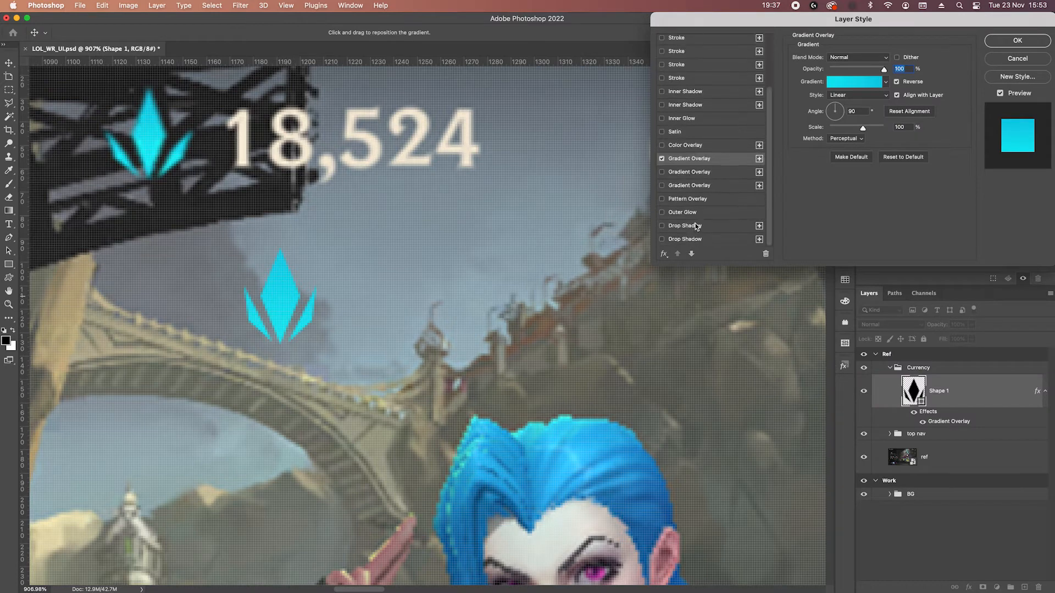
{"action": "left_click", "coordinate": [662, 226]}
{"action": "left_click", "coordinate": [684, 226]}
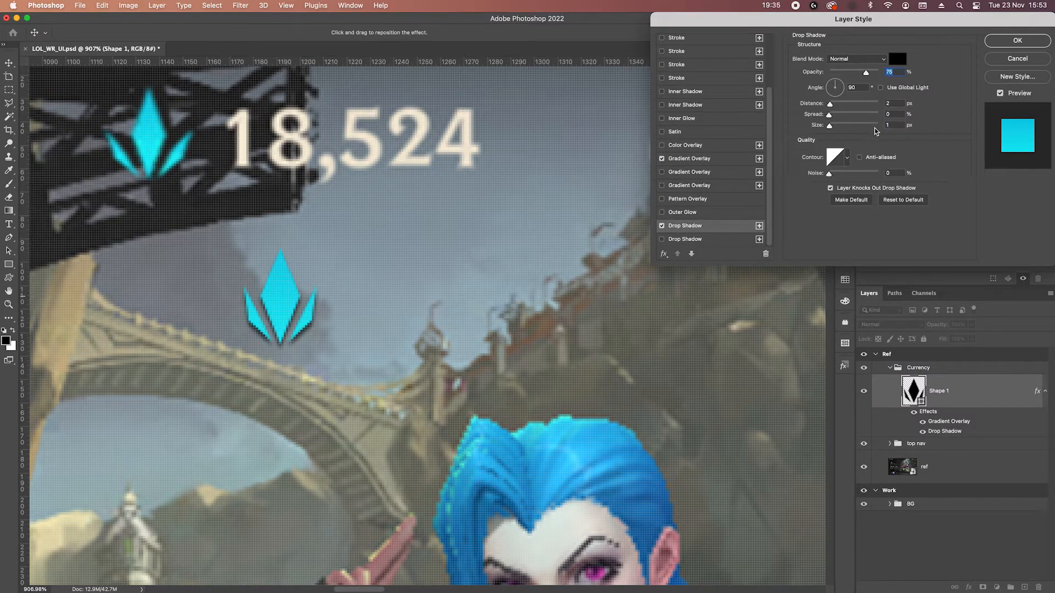
{"action": "type", "text": "35"}
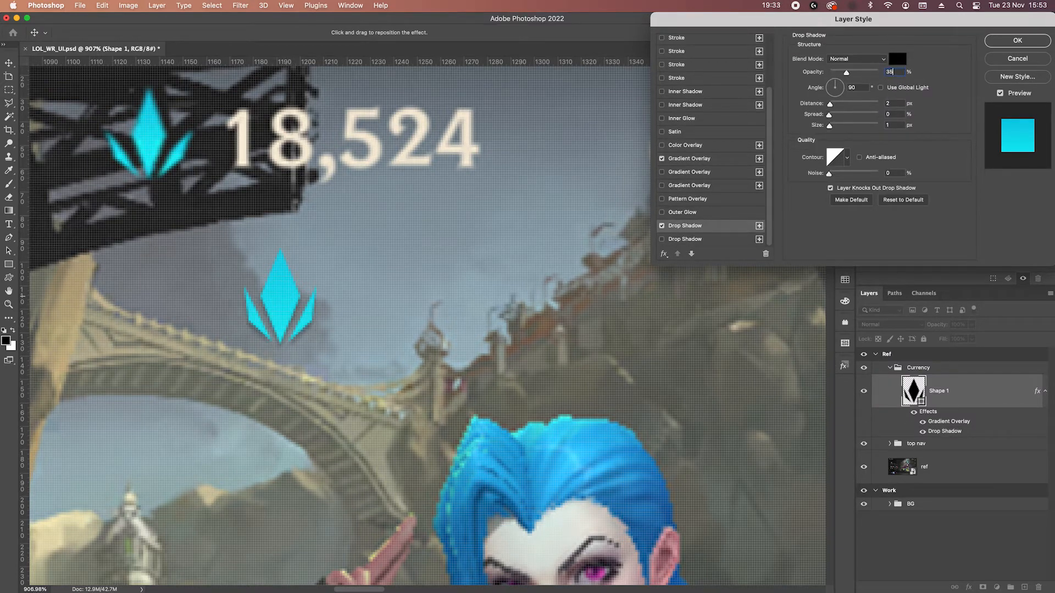
{"action": "left_click", "coordinate": [899, 125]}
Add a 1 px stroke to the crystal shape and place the crystal over the reference crystal.
{"action": "scroll", "coordinate": [694, 121], "scroll_direction": "up", "scroll_amount": 3}
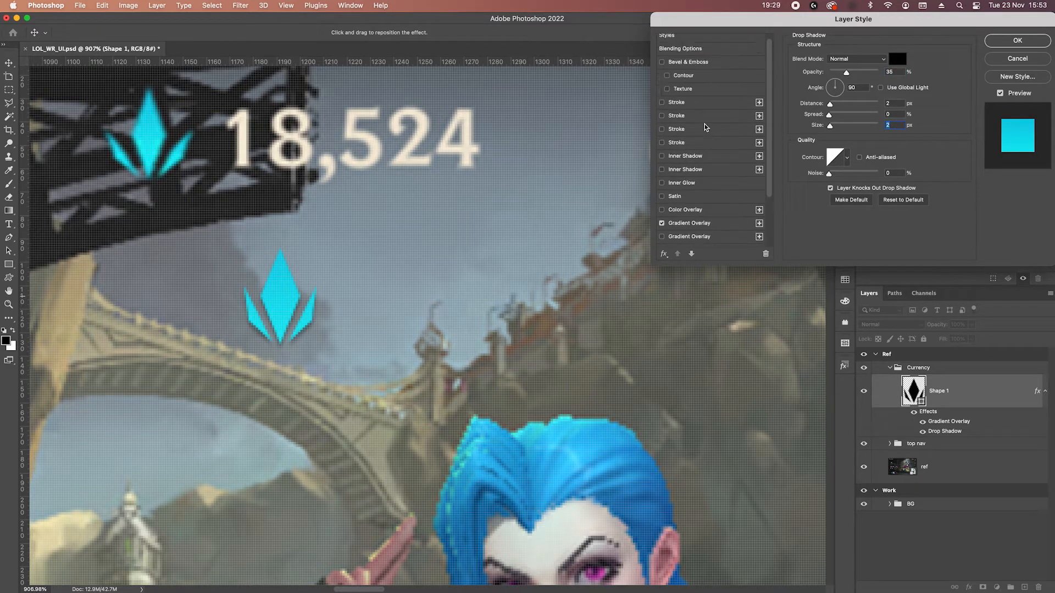
{"action": "left_click", "coordinate": [677, 103]}
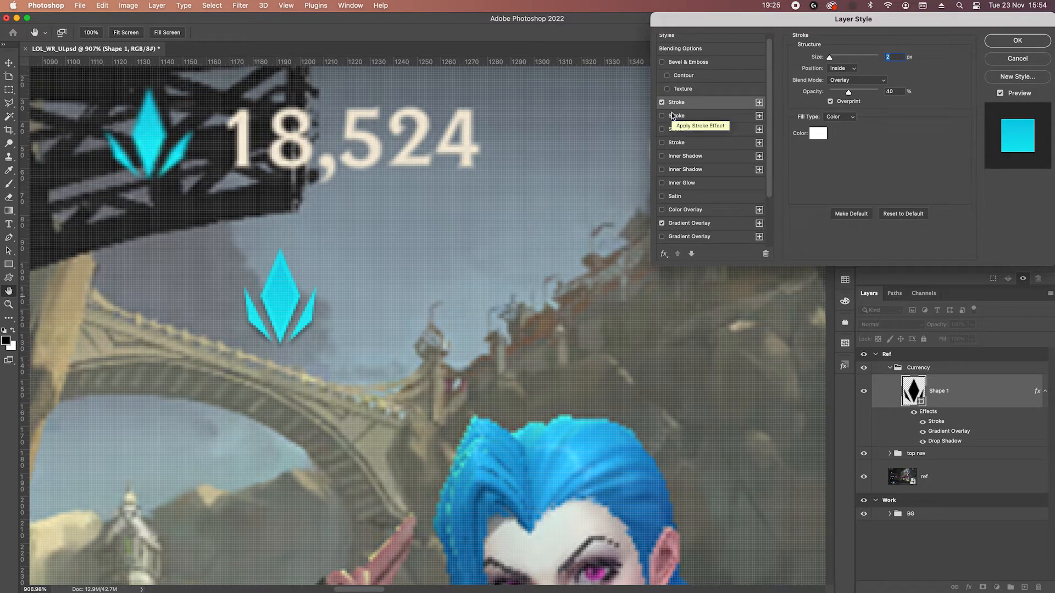
{"action": "left_click", "coordinate": [901, 56]}
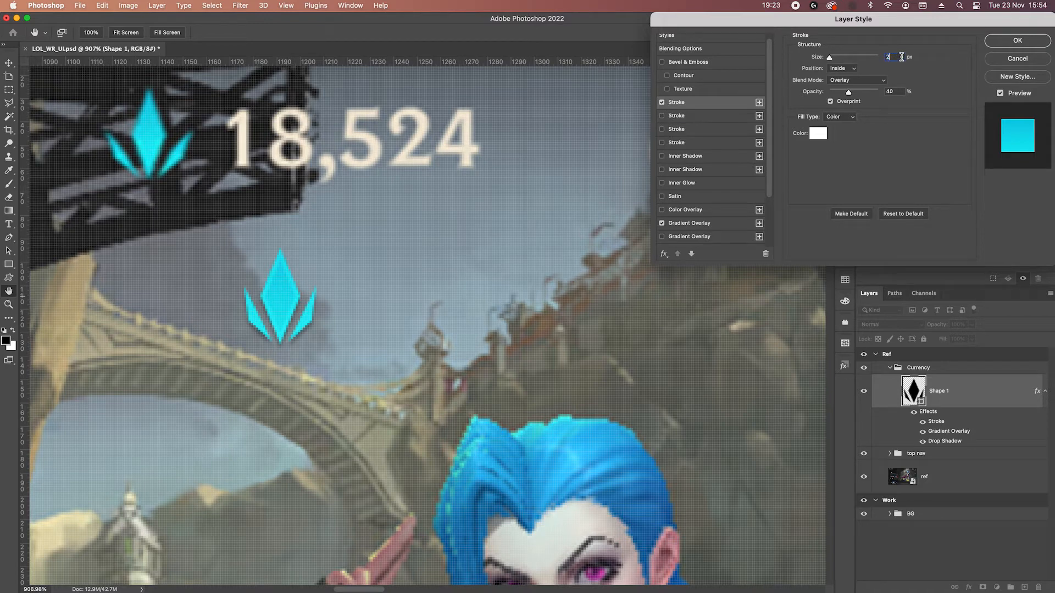
{"action": "key", "text": "Down"}
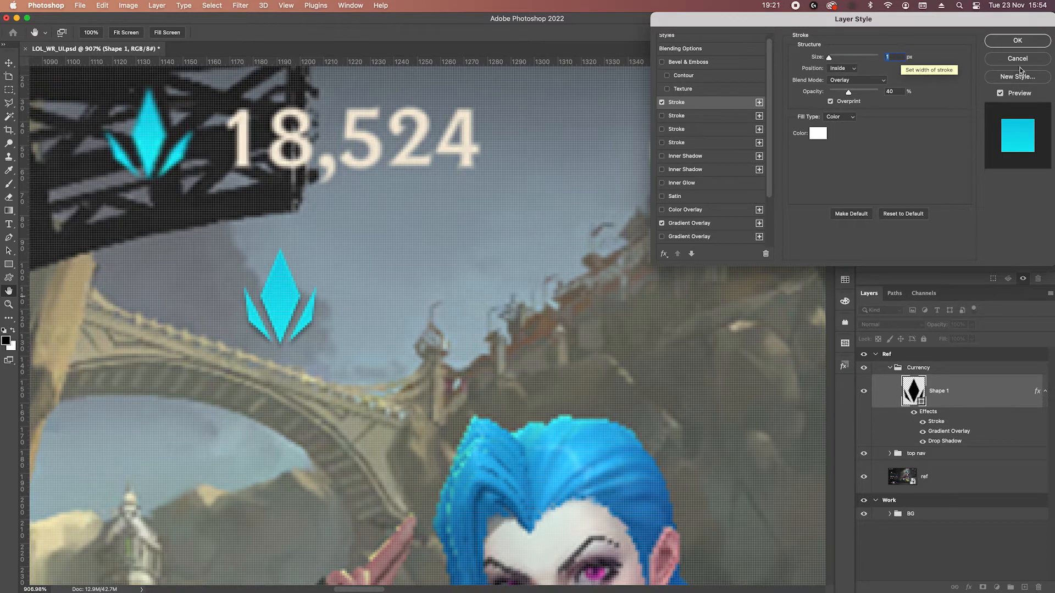
{"action": "left_click", "coordinate": [1017, 40]}
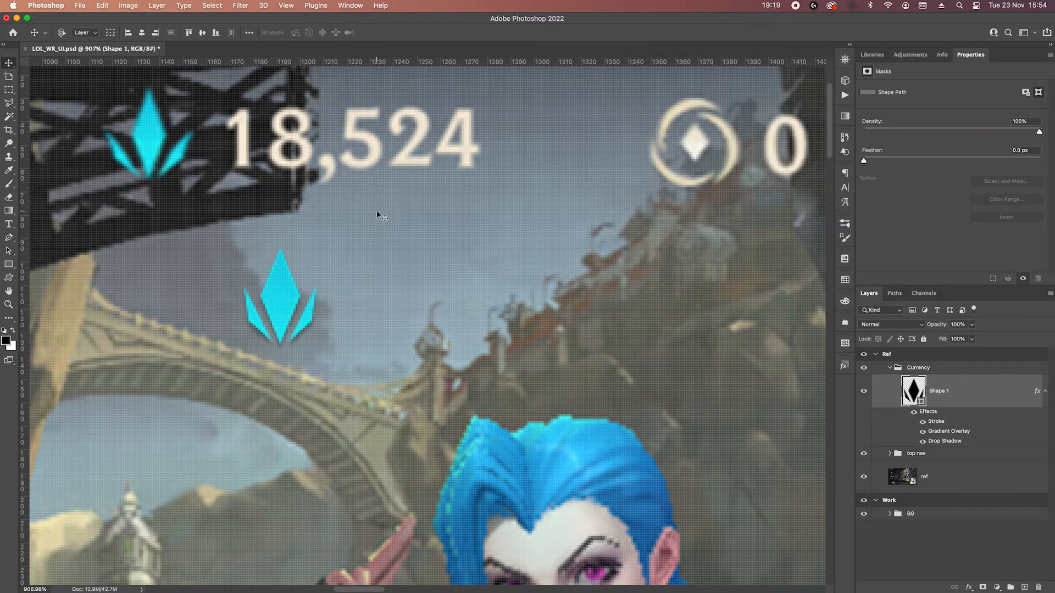
{"action": "left_click_drag", "start_coordinate": [280, 298], "coordinate": [149, 132]}
Add the text 18,524 just below the reference currency number.
{"action": "left_click_drag", "start_coordinate": [335, 224], "coordinate": [341, 286]}
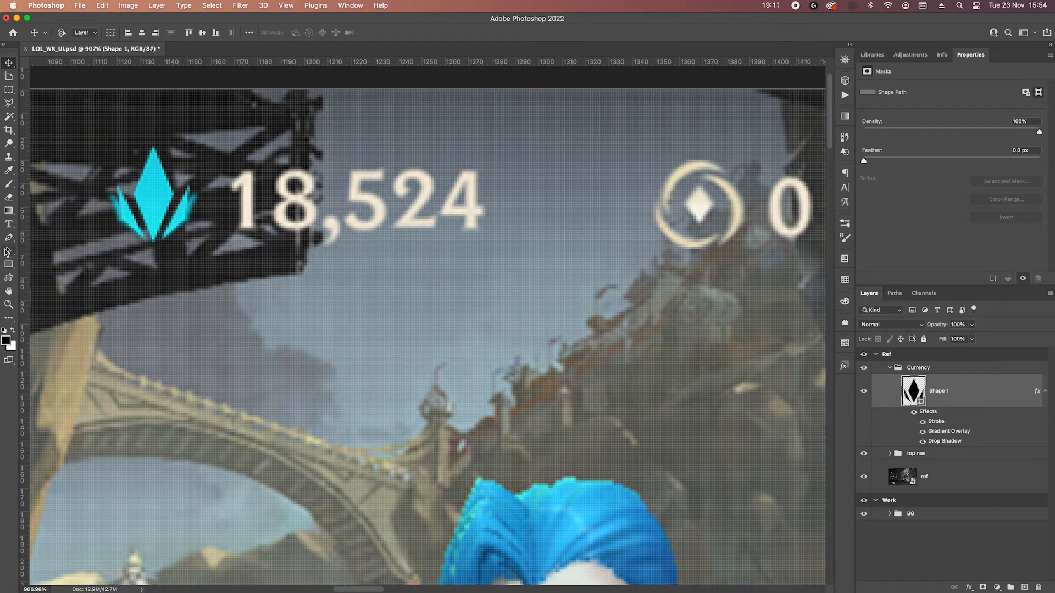
{"action": "left_click", "coordinate": [9, 224]}
{"action": "left_click", "coordinate": [282, 311]}
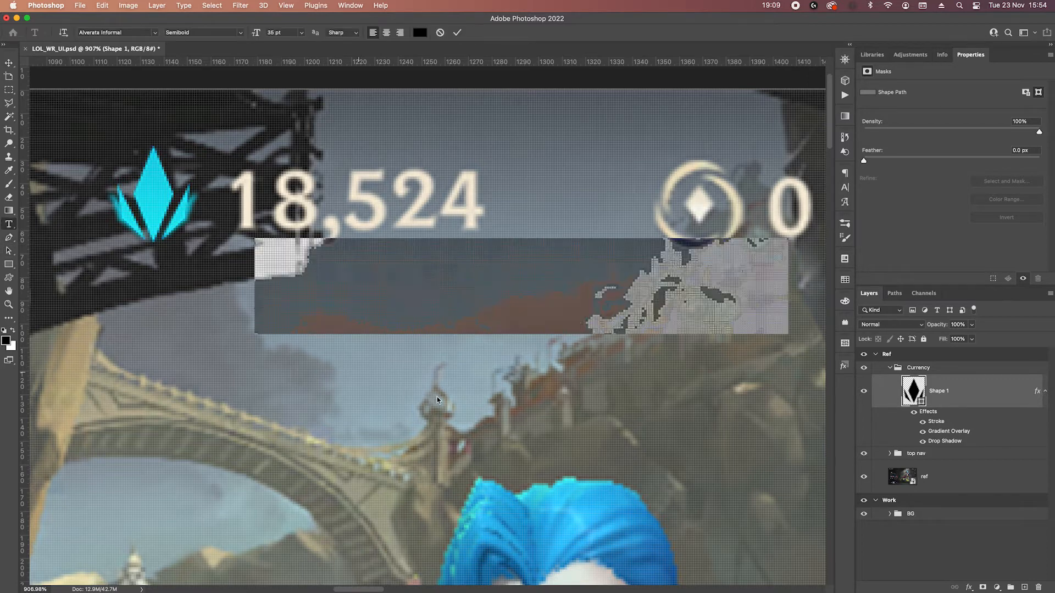
{"action": "type", "text": "18"}
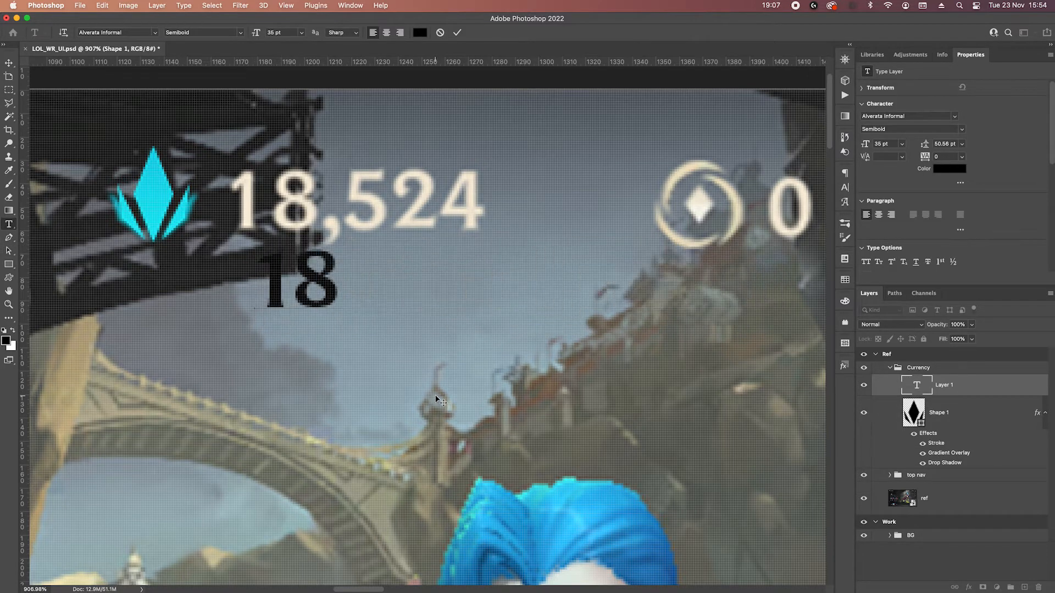
{"action": "type", "text": ",524"}
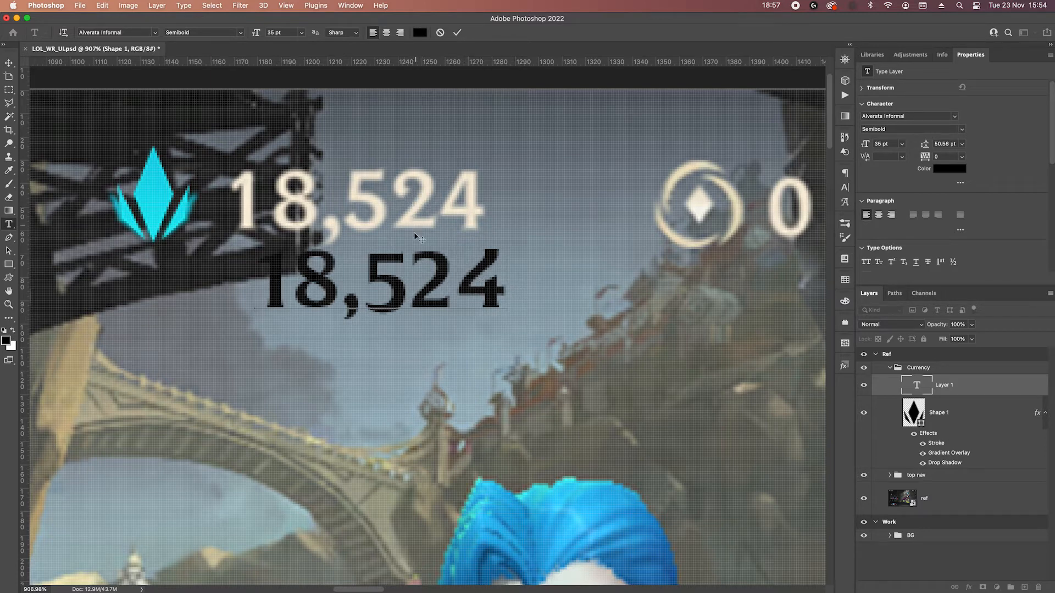
Move the 18,524 text onto the reference number and nudge it vertically into alignment.
{"action": "left_click", "coordinate": [9, 64]}
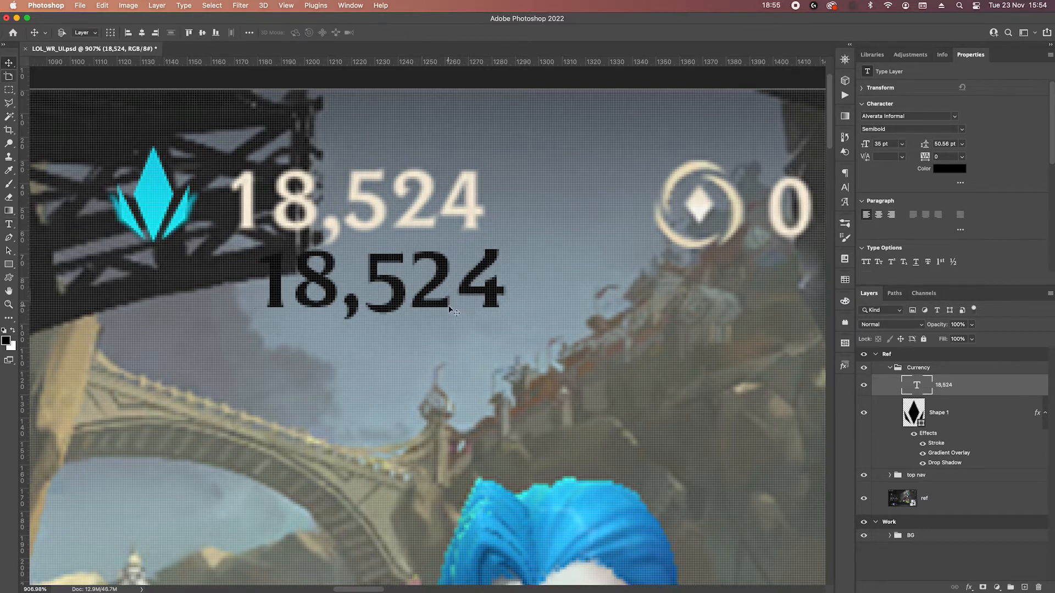
{"action": "left_click_drag", "start_coordinate": [451, 310], "coordinate": [447, 222]}
{"action": "scroll", "coordinate": [447, 222], "scroll_direction": "down", "scroll_amount": 3}
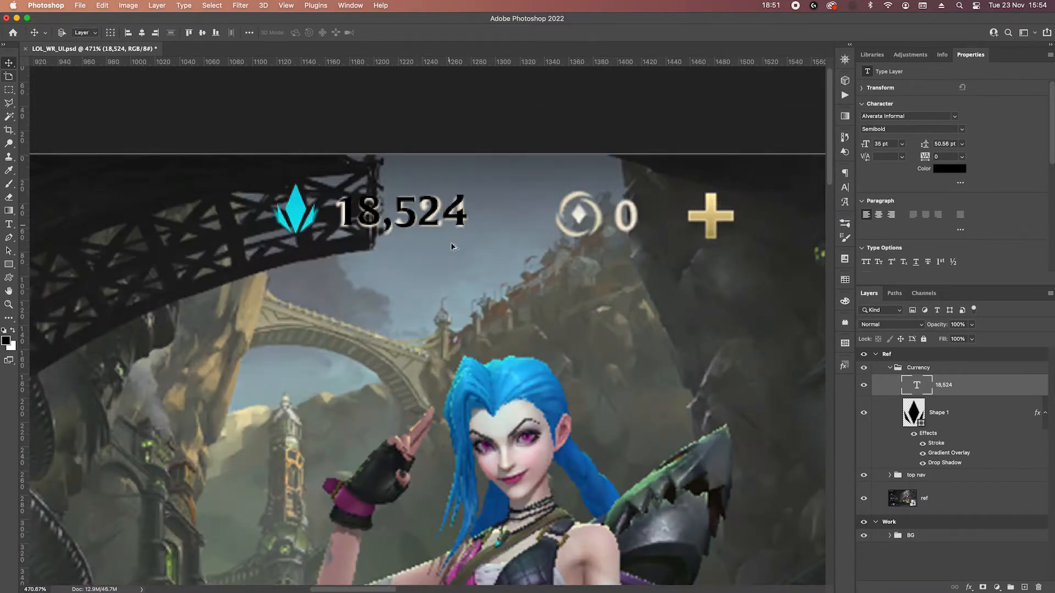
{"action": "scroll", "coordinate": [449, 224], "scroll_direction": "down", "scroll_amount": 1}
{"action": "left_click_drag", "start_coordinate": [383, 285], "coordinate": [517, 259]}
{"action": "key", "text": "Up"}
{"action": "key", "text": "Down"}
{"action": "key", "text": "Up"}
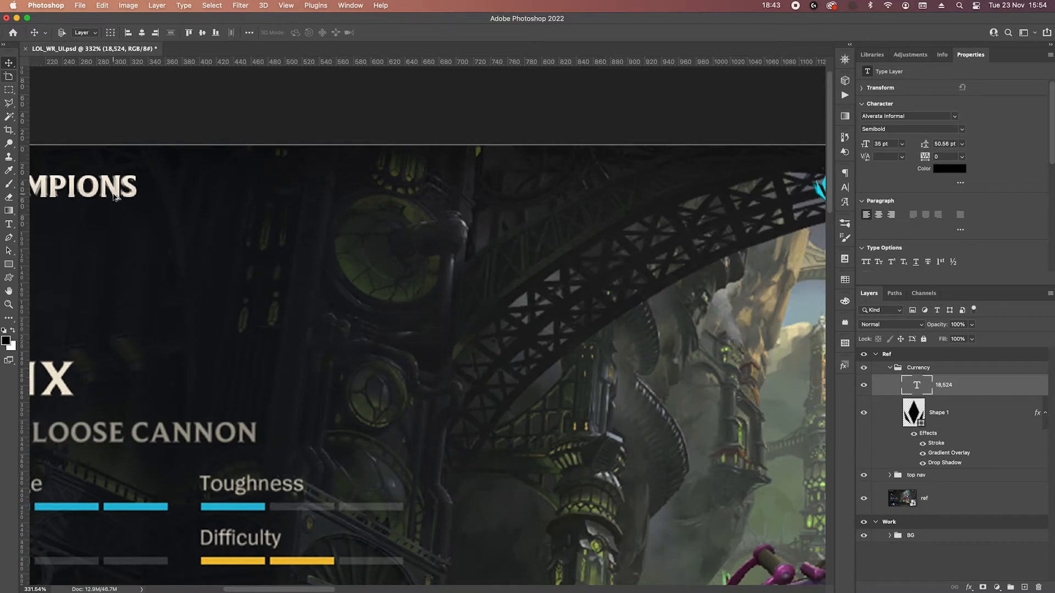
Copy the CHAMPIONS title's layer style onto the 18,524 text and hide the text's drop shadow.
{"action": "left_click", "coordinate": [115, 197]}
{"action": "right_click", "coordinate": [990, 496]}
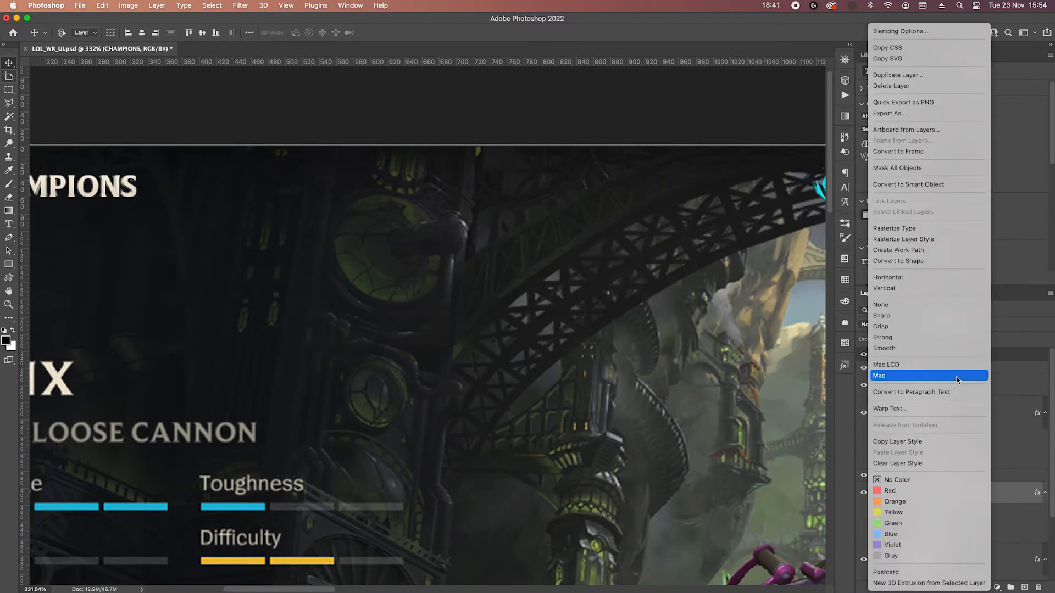
{"action": "left_click", "coordinate": [918, 444]}
{"action": "left_click_drag", "start_coordinate": [738, 271], "coordinate": [362, 270]}
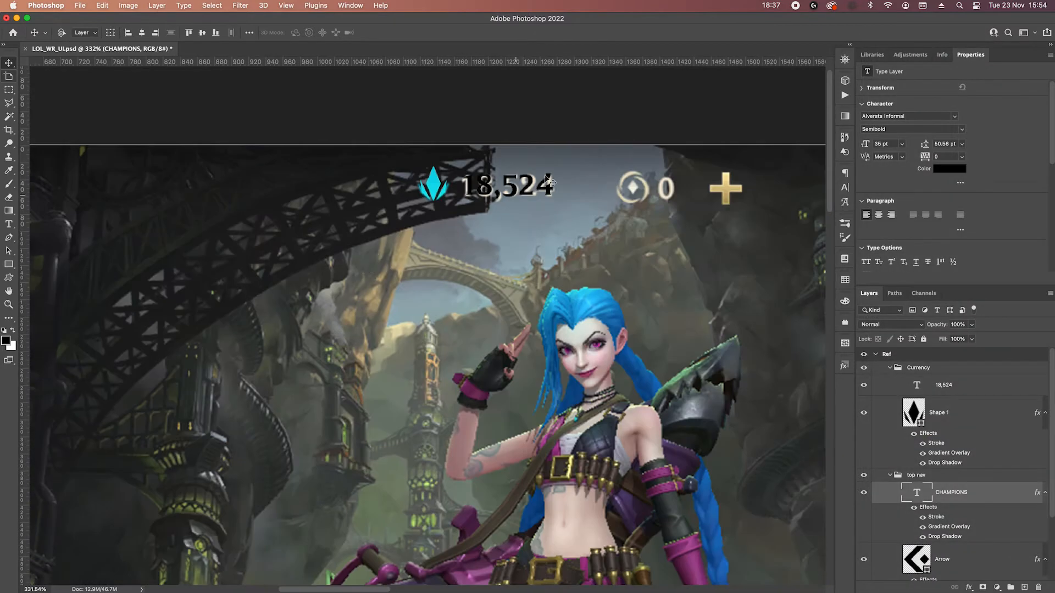
{"action": "scroll", "coordinate": [548, 172], "scroll_direction": "up", "scroll_amount": 5}
{"action": "left_click", "coordinate": [976, 385]}
{"action": "right_click", "coordinate": [976, 385]}
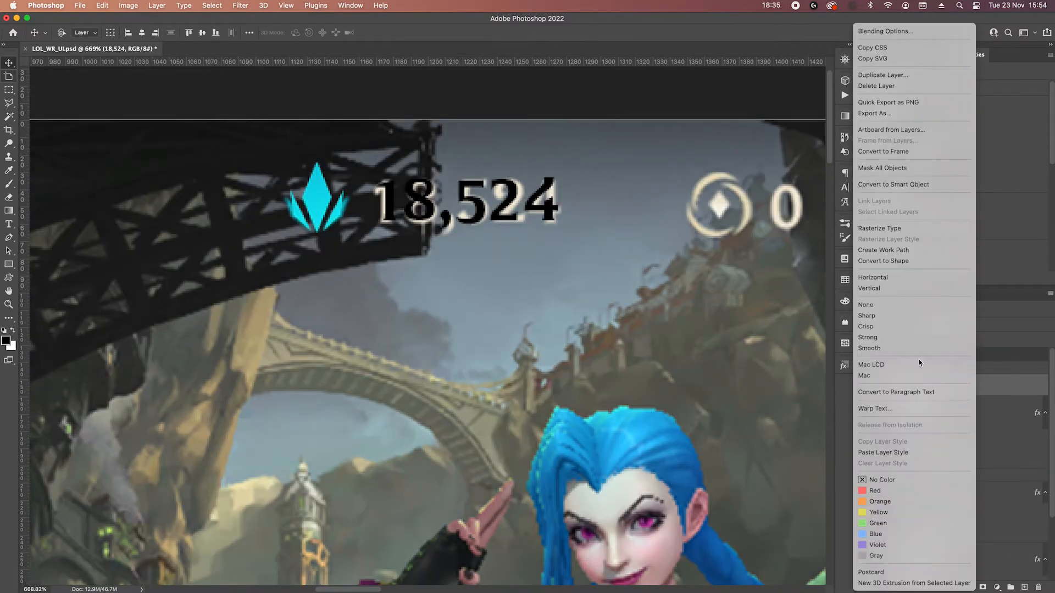
{"action": "left_click", "coordinate": [877, 454]}
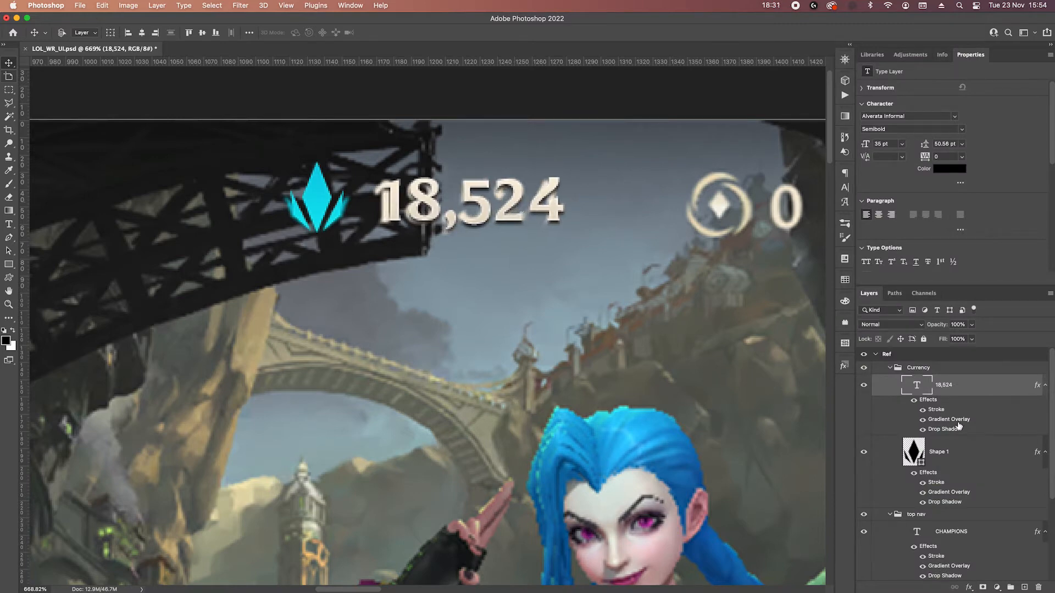
{"action": "left_click", "coordinate": [922, 429]}
Draw an 11 px square below the reference coin icon and rotate it 45° into a diamond.
{"action": "left_click_drag", "start_coordinate": [701, 322], "coordinate": [504, 347]}
{"action": "scroll", "coordinate": [510, 236], "scroll_direction": "up", "scroll_amount": 3}
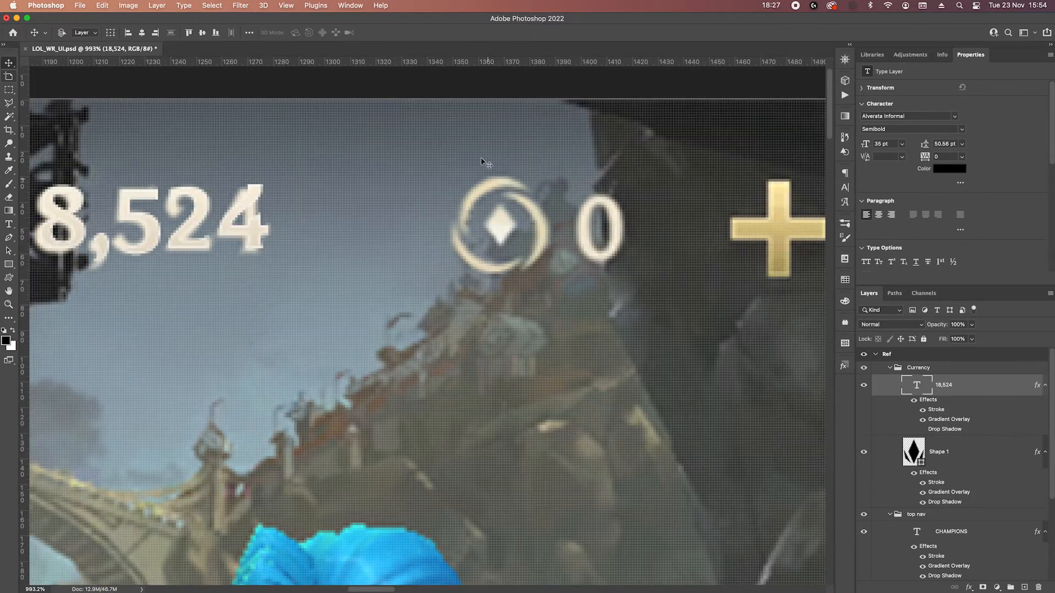
{"action": "left_click", "coordinate": [8, 264]}
{"action": "left_click_drag", "start_coordinate": [489, 330], "coordinate": [517, 367]}
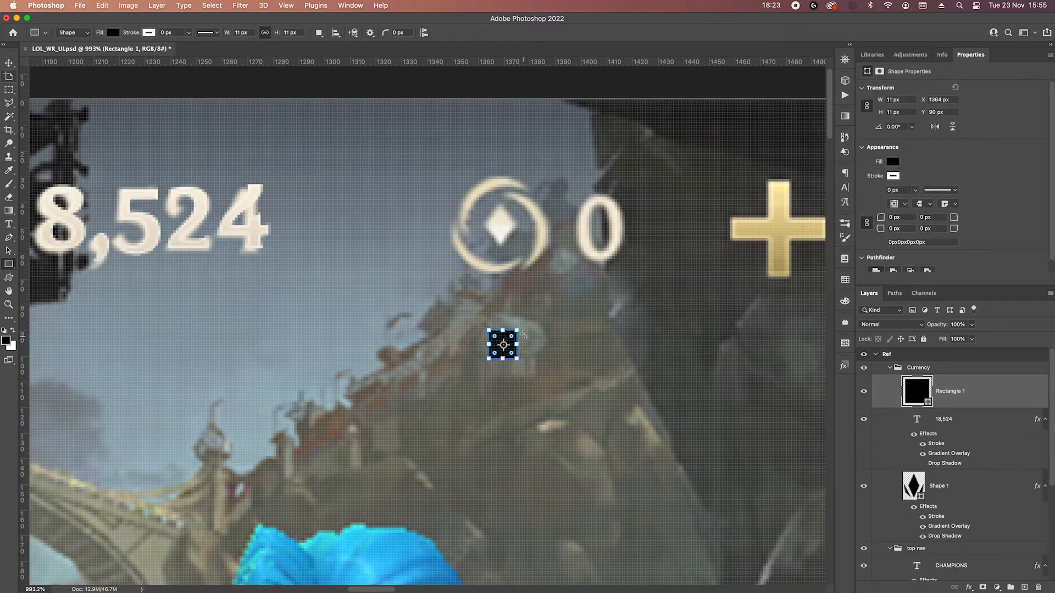
{"action": "left_click_drag", "start_coordinate": [525, 328], "coordinate": [532, 345]}
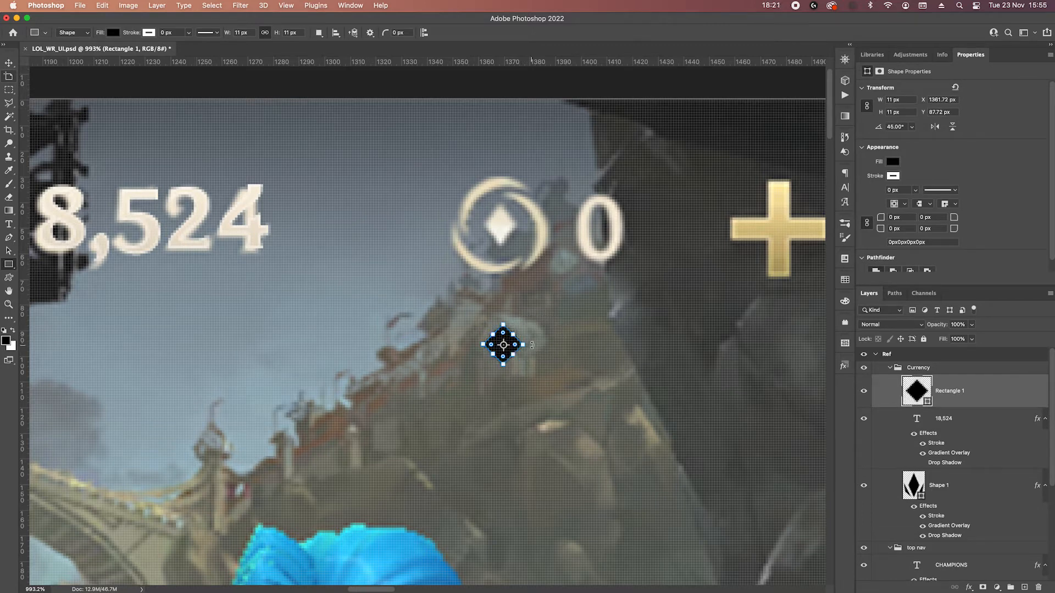
Narrow the diamond by moving each of its two side points 3 px inward.
{"action": "key", "text": "p"}
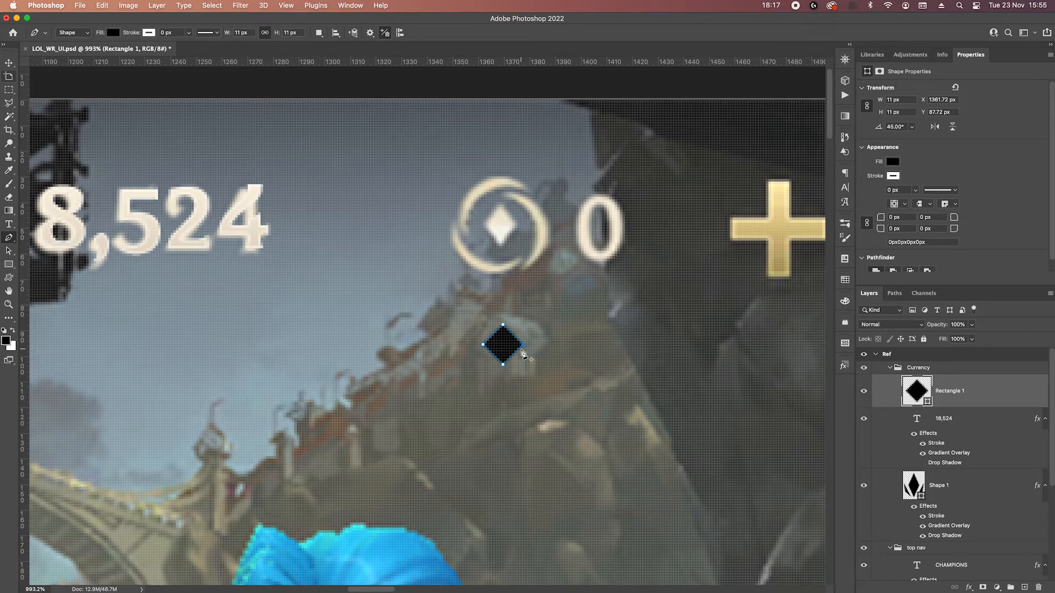
{"action": "key", "text": "Left"}
{"action": "key", "text": "Left"}
{"action": "key", "text": "Left"}
{"action": "left_click", "coordinate": [485, 348], "text": "super"}
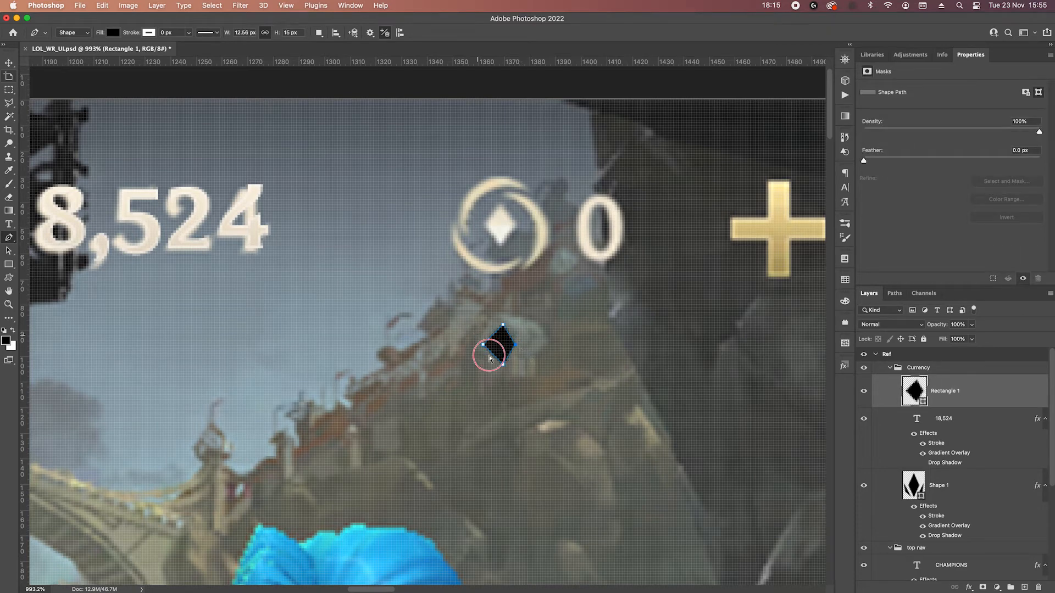
{"action": "key", "text": "Right"}
{"action": "key", "text": "Right"}
{"action": "key", "text": "Right"}
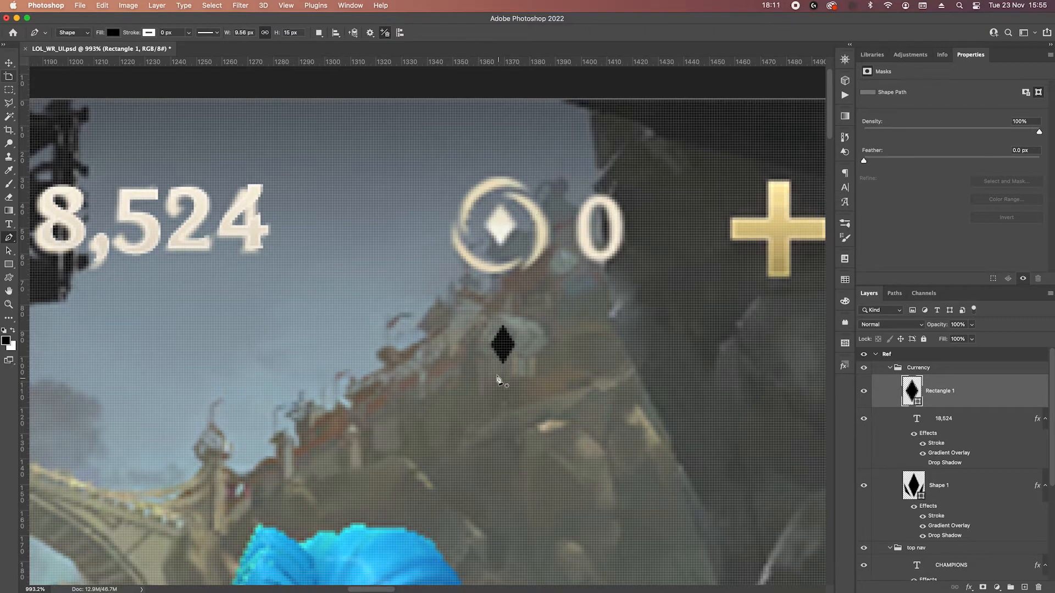
Rename the cyan crystal's shape layer as Gem.
{"action": "double_click", "coordinate": [943, 485]}
{"action": "type", "text": "G"}
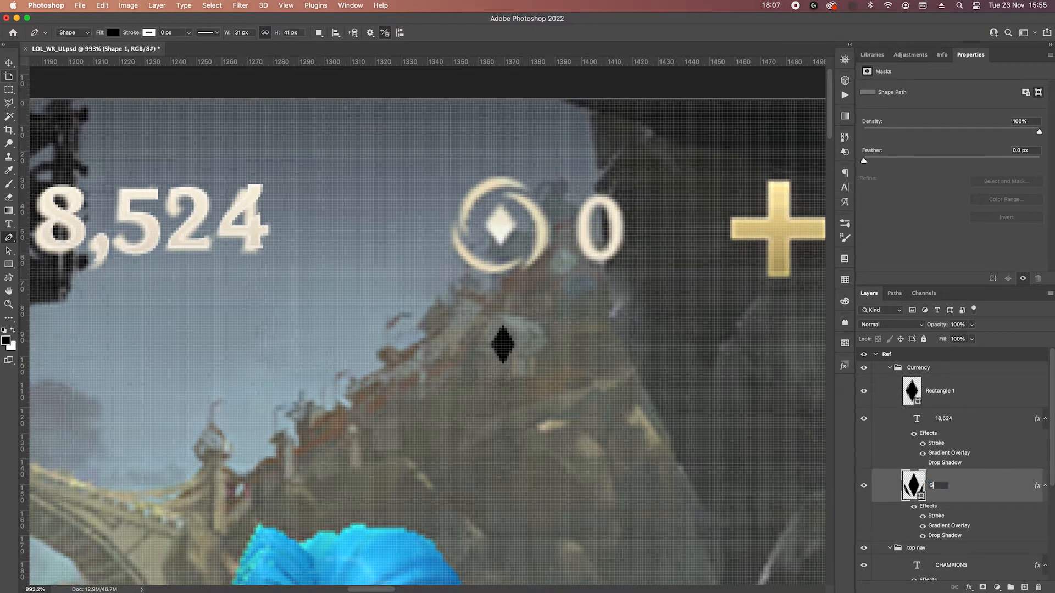
{"action": "type", "text": "em"}
{"action": "key", "text": "Return"}
Draw a circle about 36 px wide beside the small diamond, on a layer above it.
{"action": "left_click", "coordinate": [962, 397]}
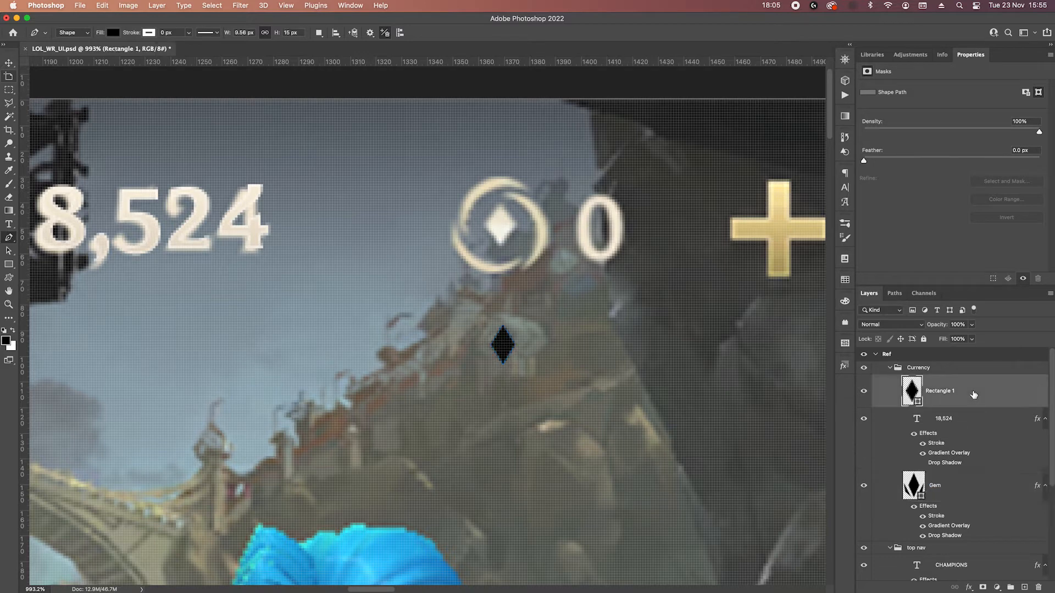
{"action": "left_click", "coordinate": [10, 266]}
{"action": "left_click", "coordinate": [38, 274]}
{"action": "left_click_drag", "start_coordinate": [432, 308], "coordinate": [476, 361]}
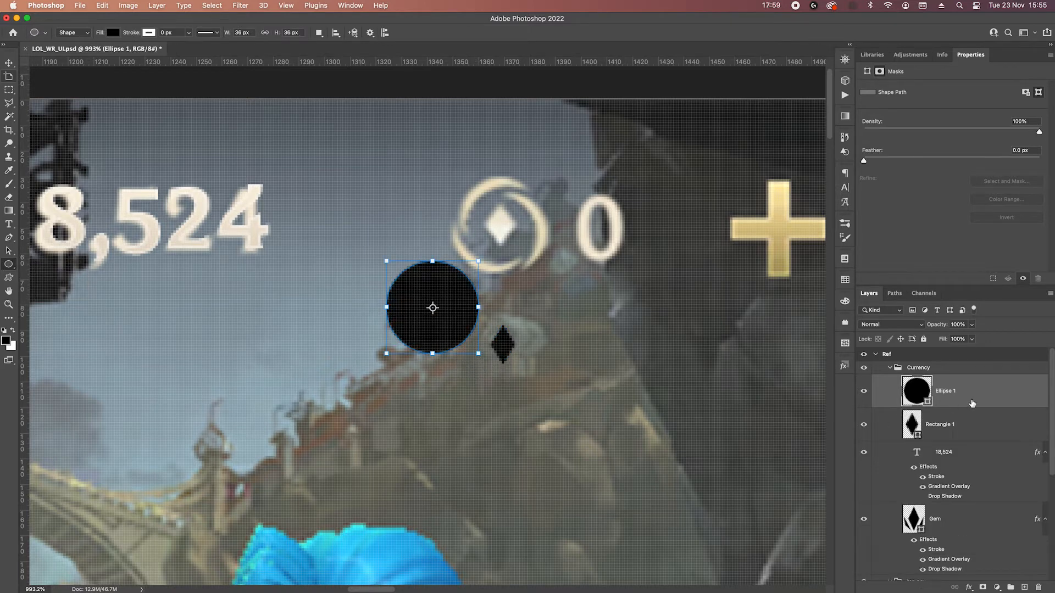
Duplicate the black circle about 4 px right and down, and subtract the copy from the original to leave a crescent.
{"action": "key", "text": "v"}
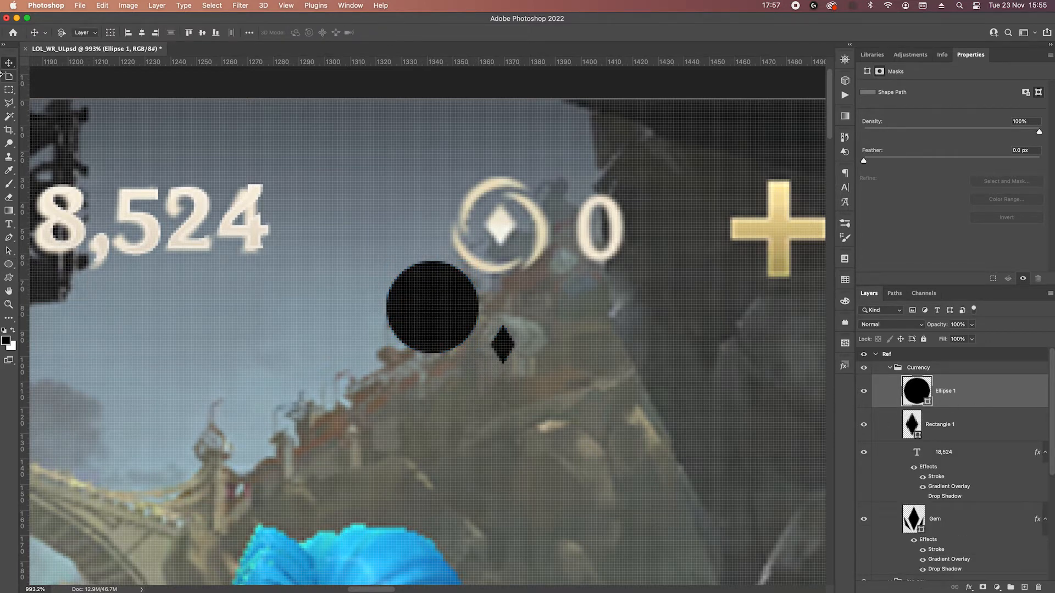
{"action": "left_click_drag", "start_coordinate": [427, 309], "coordinate": [440, 322]}
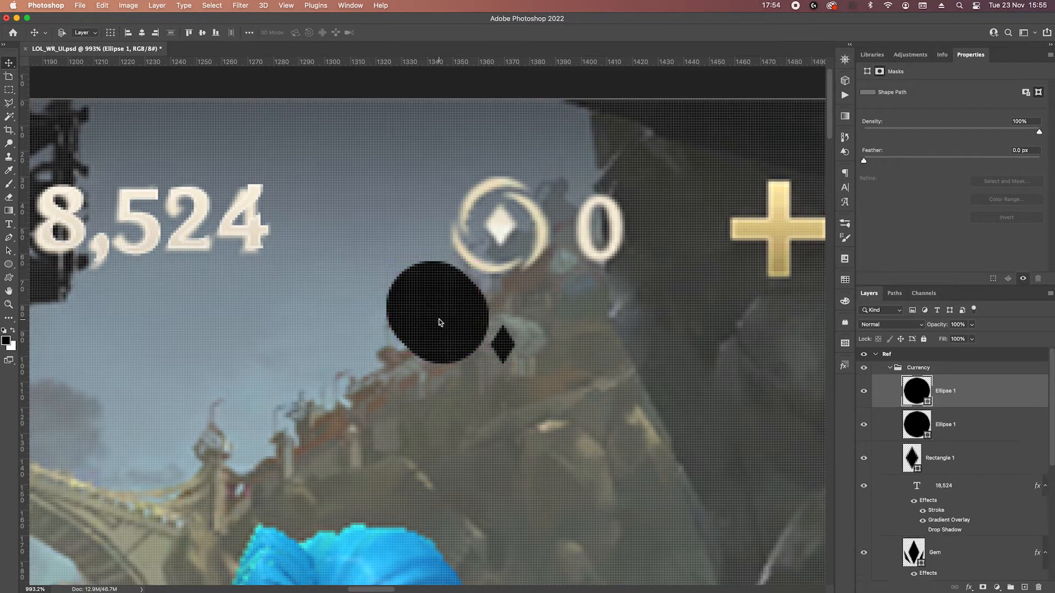
{"action": "left_click", "coordinate": [975, 435], "text": "shift"}
{"action": "key", "text": "p"}
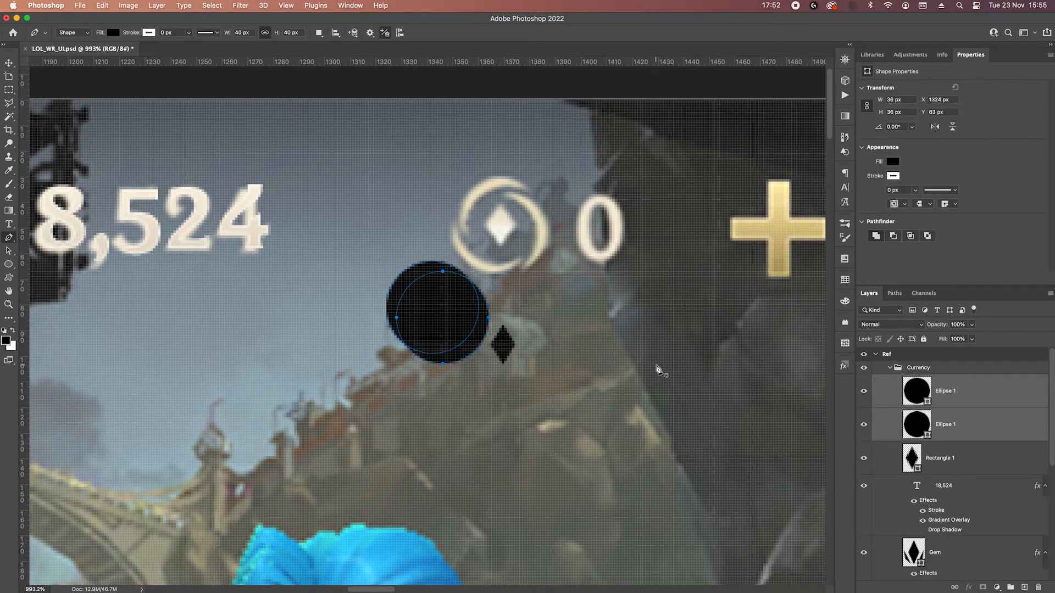
{"action": "right_click", "coordinate": [437, 297]}
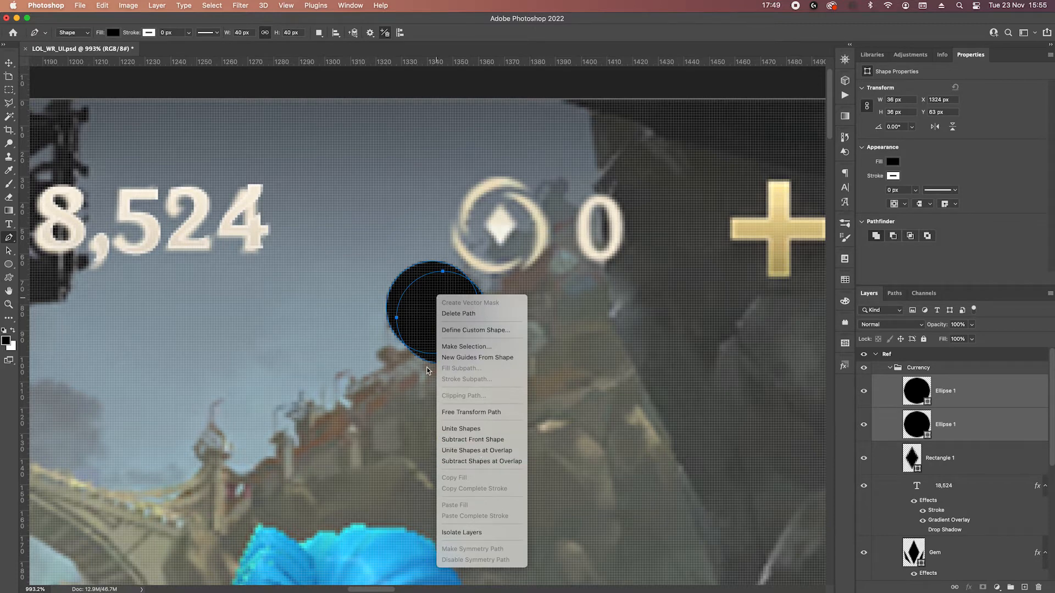
{"action": "left_click", "coordinate": [487, 439]}
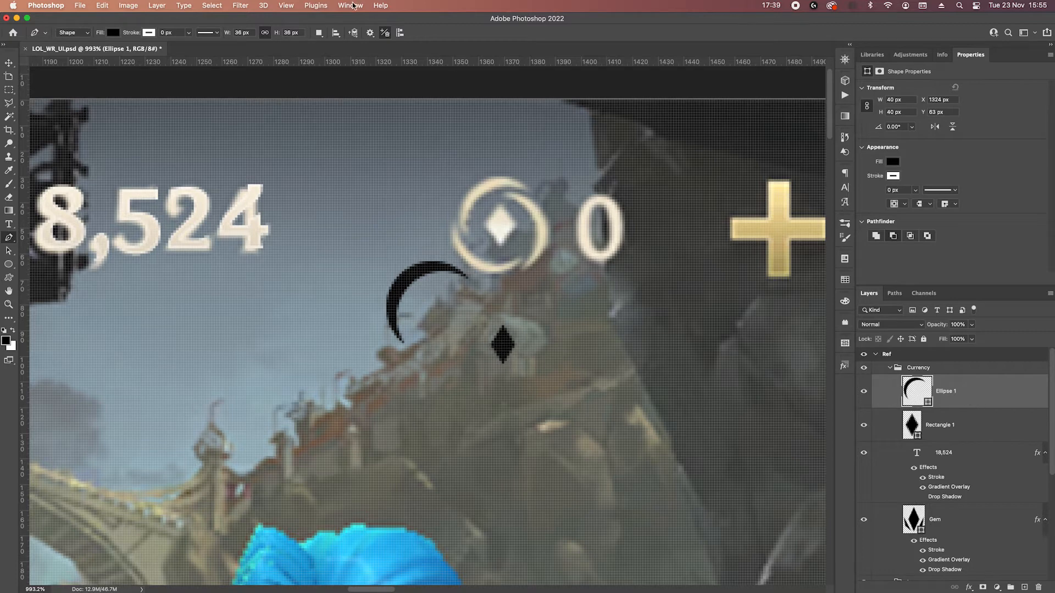
{"action": "left_click", "coordinate": [319, 33]}
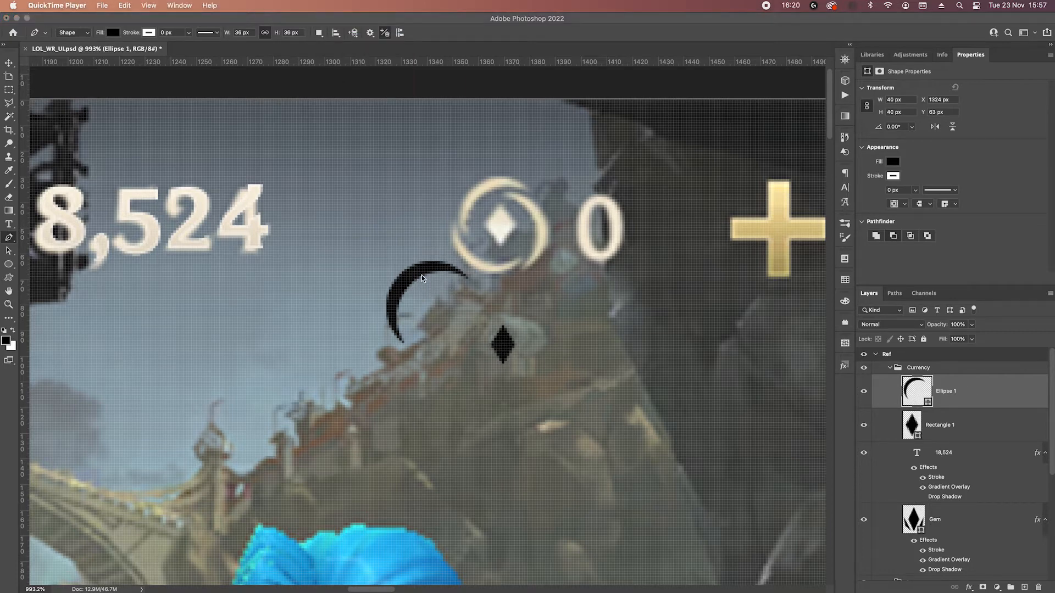
{"action": "right_click", "coordinate": [418, 276]}
{"action": "key", "text": "Escape"}
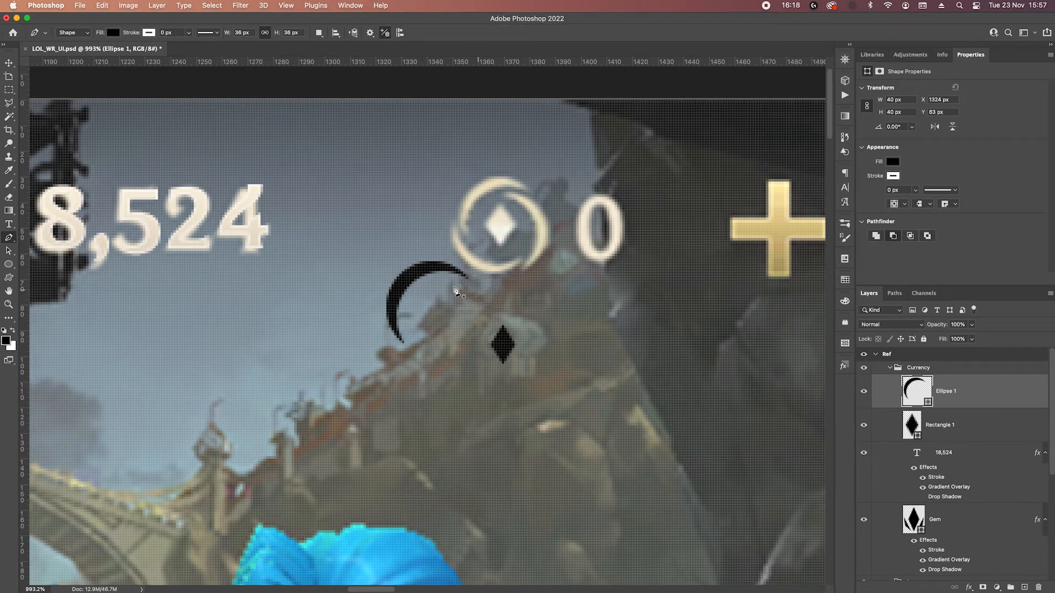
Position the crescent around the small black diamond and scale it to about 75%, so it curves around the diamond's upper left.
{"action": "key", "text": "v"}
{"action": "left_click_drag", "start_coordinate": [418, 280], "coordinate": [479, 303]}
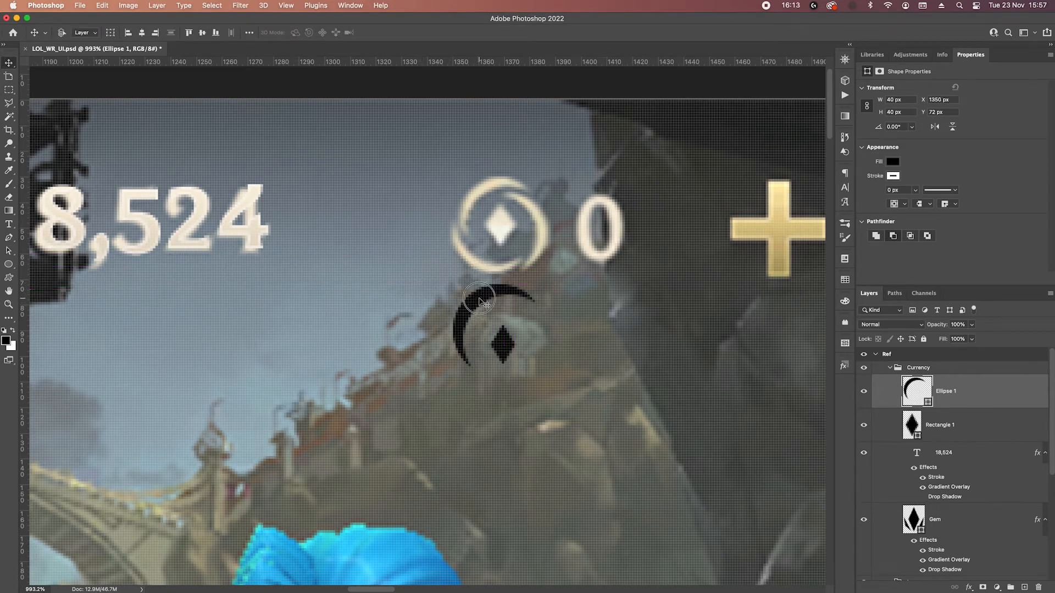
{"action": "left_click_drag", "start_coordinate": [474, 297], "coordinate": [480, 301]}
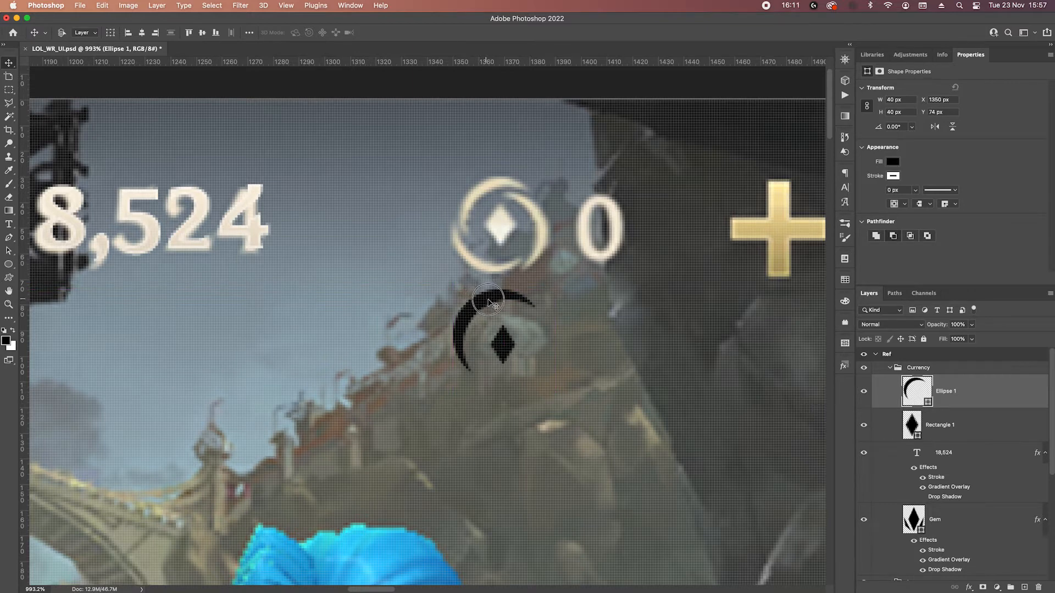
{"action": "left_click_drag", "start_coordinate": [483, 290], "coordinate": [492, 309]}
{"action": "key", "text": "super+t"}
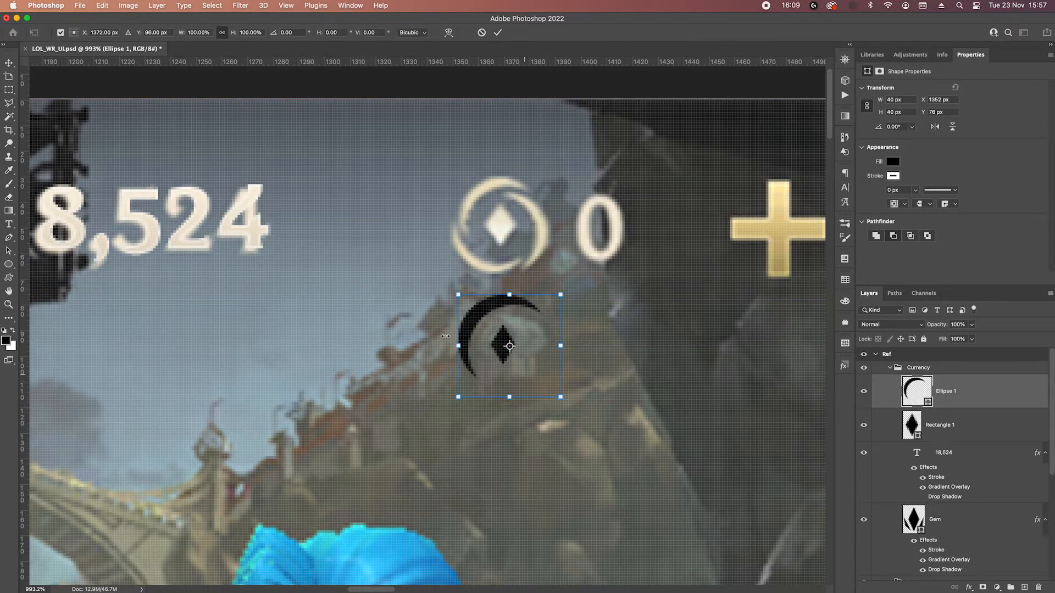
{"action": "left_click", "coordinate": [71, 31]}
{"action": "left_click_drag", "start_coordinate": [560, 397], "coordinate": [535, 372]}
{"action": "left_click_drag", "start_coordinate": [477, 305], "coordinate": [481, 314]}
{"action": "left_click_drag", "start_coordinate": [484, 314], "coordinate": [484, 316]}
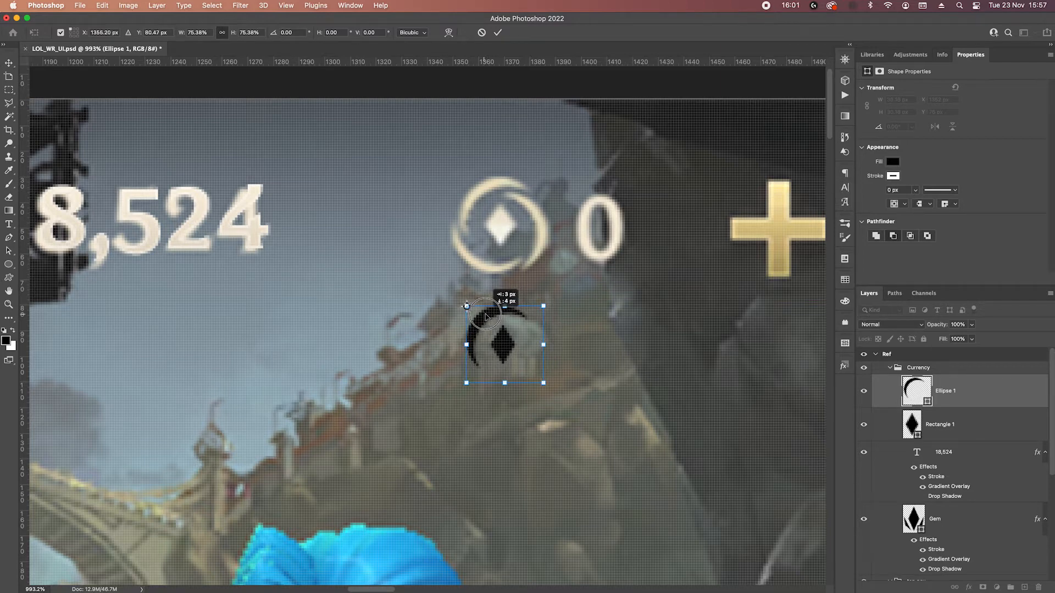
{"action": "key", "text": "Return"}
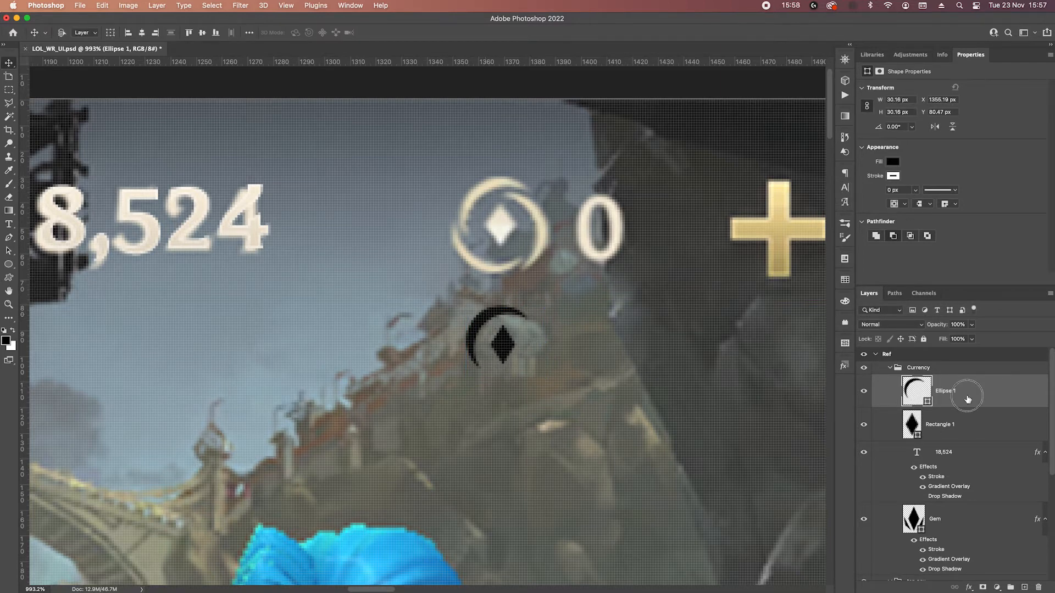
Duplicate the crescent, rotate the copy to 120°, and place it around the diamond's right side.
{"action": "key", "text": "super+j"}
{"action": "key", "text": "super+t"}
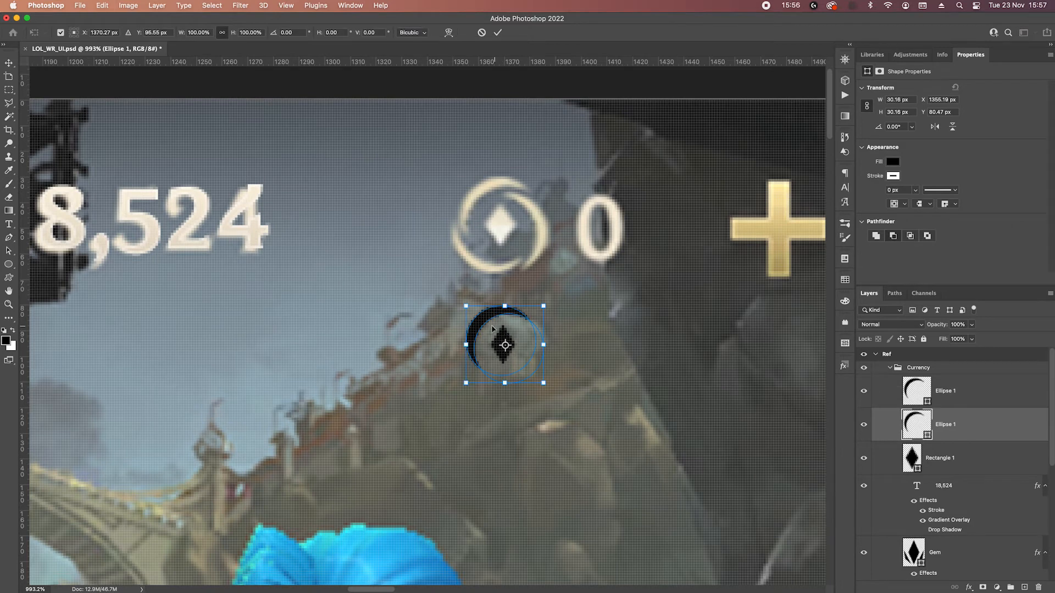
{"action": "scroll", "coordinate": [514, 348], "scroll_direction": "up", "scroll_amount": 3}
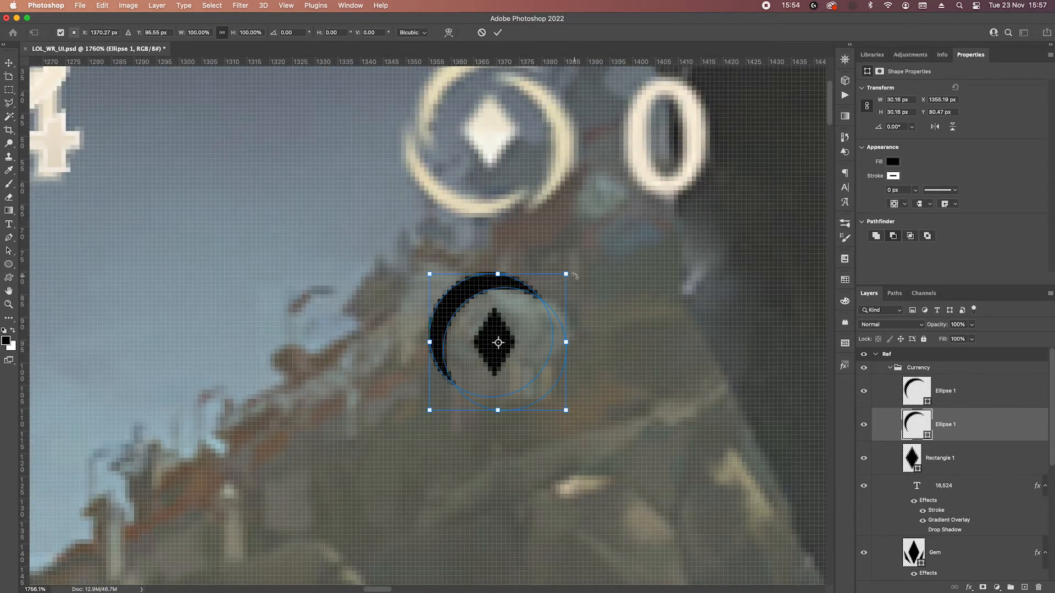
{"action": "left_click_drag", "start_coordinate": [574, 276], "coordinate": [603, 475]}
{"action": "scroll", "coordinate": [537, 323], "scroll_direction": "down", "scroll_amount": 3}
{"action": "left_click_drag", "start_coordinate": [568, 375], "coordinate": [539, 392]}
{"action": "key", "text": "Return"}
{"action": "key", "text": "Down"}
{"action": "key", "text": "Down"}
{"action": "key", "text": "Down"}
{"action": "key", "text": "Down"}
{"action": "key", "text": "Right"}
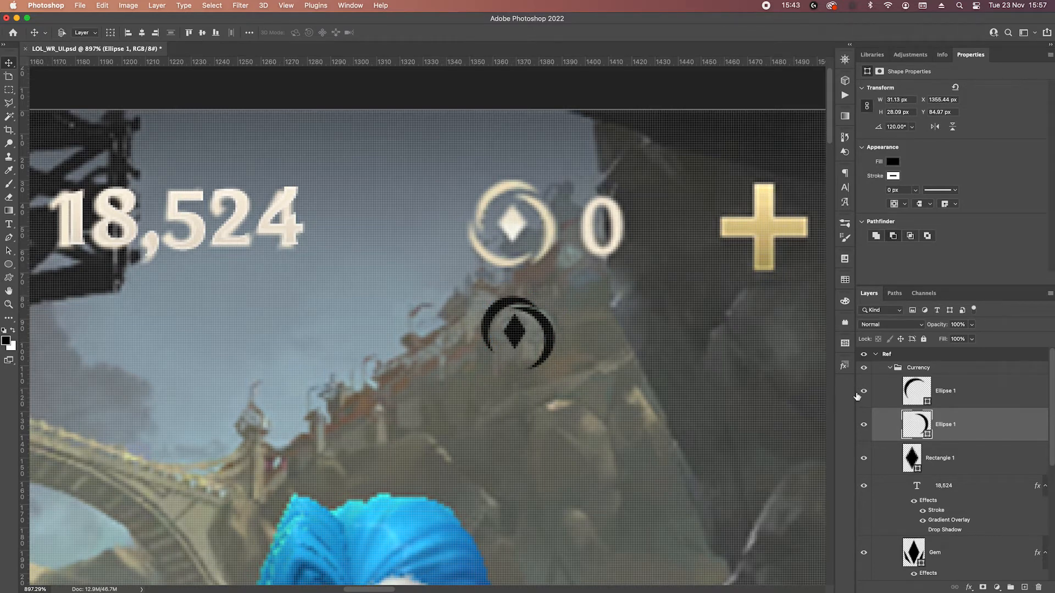
Nudge the upper-left crescent 1 px up.
{"action": "left_click", "coordinate": [956, 387]}
{"action": "key", "text": "Right"}
{"action": "key", "text": "Right"}
{"action": "key", "text": "Up"}
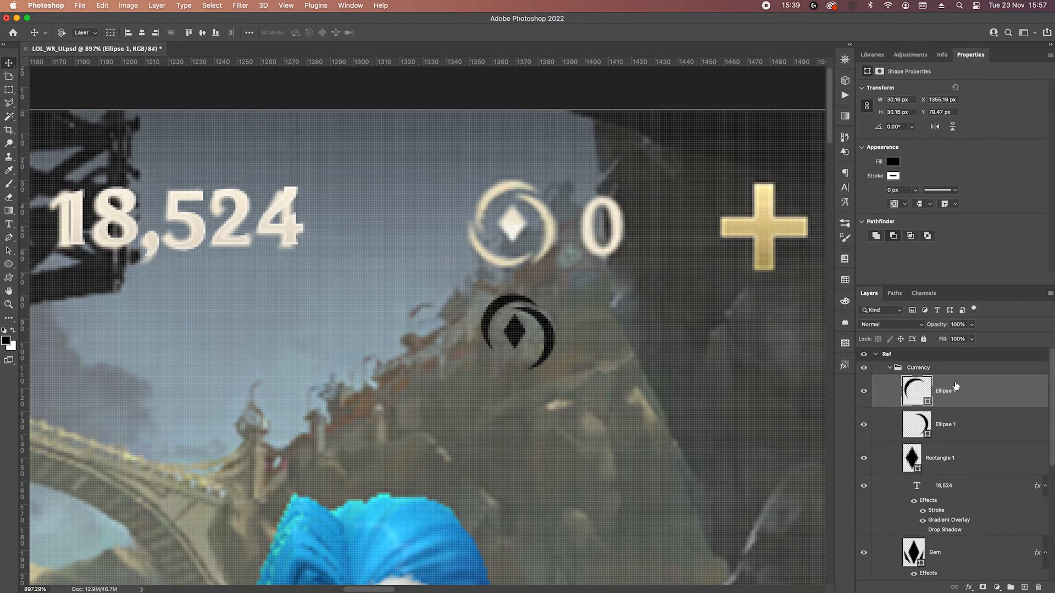
Duplicate the right-hand crescent, rotate the copy to about -105°, and place it around the diamond's lower left to close the ring.
{"action": "left_click", "coordinate": [969, 416]}
{"action": "double_click", "coordinate": [971, 431]}
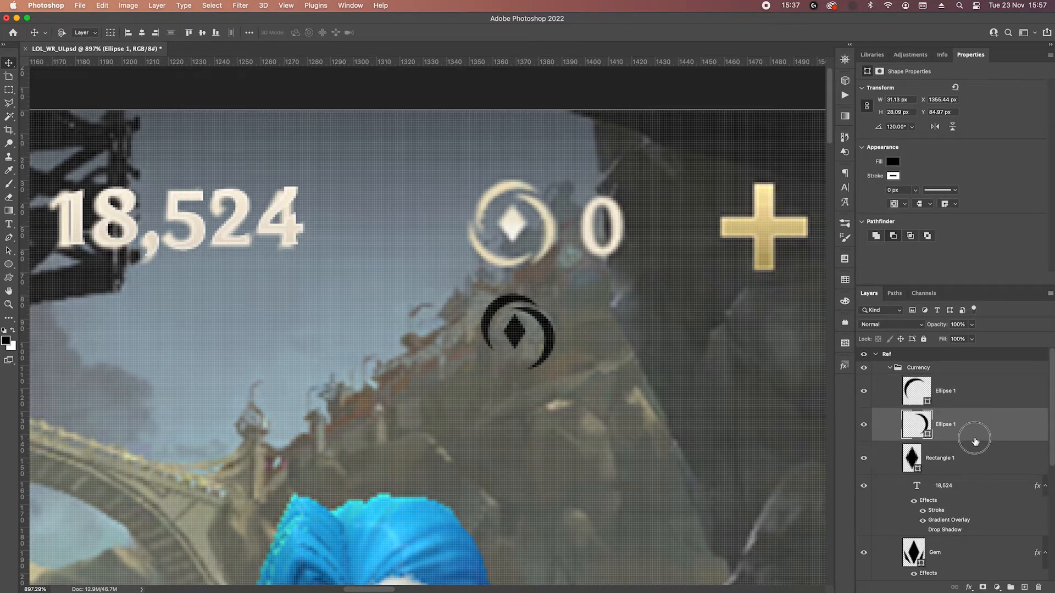
{"action": "key", "text": "Escape"}
{"action": "left_click", "coordinate": [970, 430]}
{"action": "key", "text": "ctrl+j"}
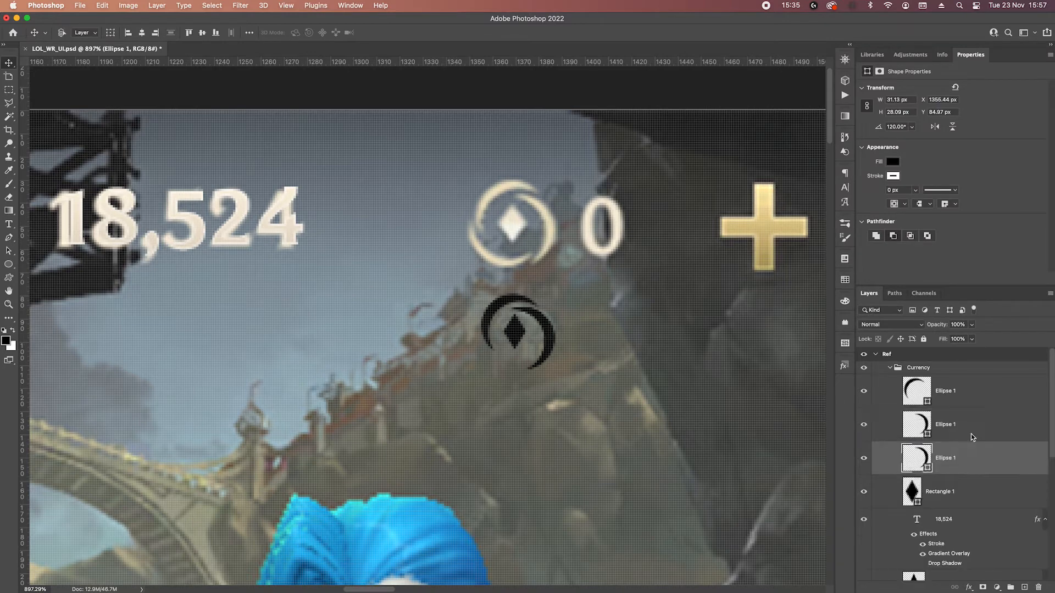
{"action": "key", "text": "ctrl+t"}
{"action": "scroll", "coordinate": [465, 255], "scroll_direction": "up", "scroll_amount": 2}
{"action": "left_click_drag", "start_coordinate": [599, 296], "coordinate": [480, 377]}
{"action": "left_click_drag", "start_coordinate": [615, 384], "coordinate": [629, 352]}
{"action": "key", "text": "Return"}
{"action": "key", "text": "Left"}
{"action": "key", "text": "Left"}
{"action": "key", "text": "Left"}
{"action": "key", "text": "Left"}
{"action": "key", "text": "Up"}
{"action": "key", "text": "Up"}
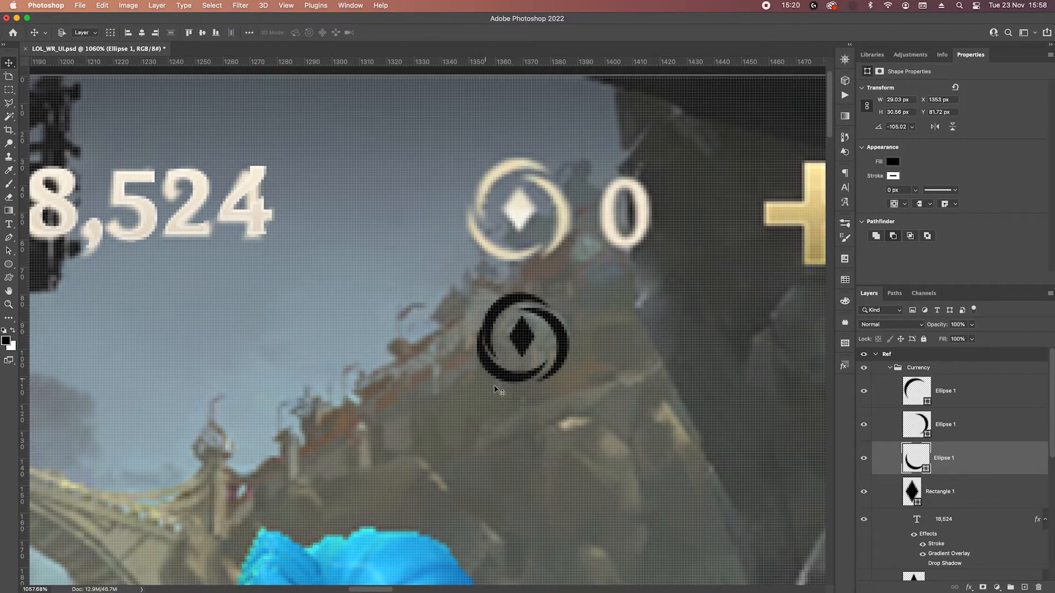
Rotate the lower crescent to about -111° and nudge all three crescents 1 px up together.
{"action": "left_click", "coordinate": [554, 303]}
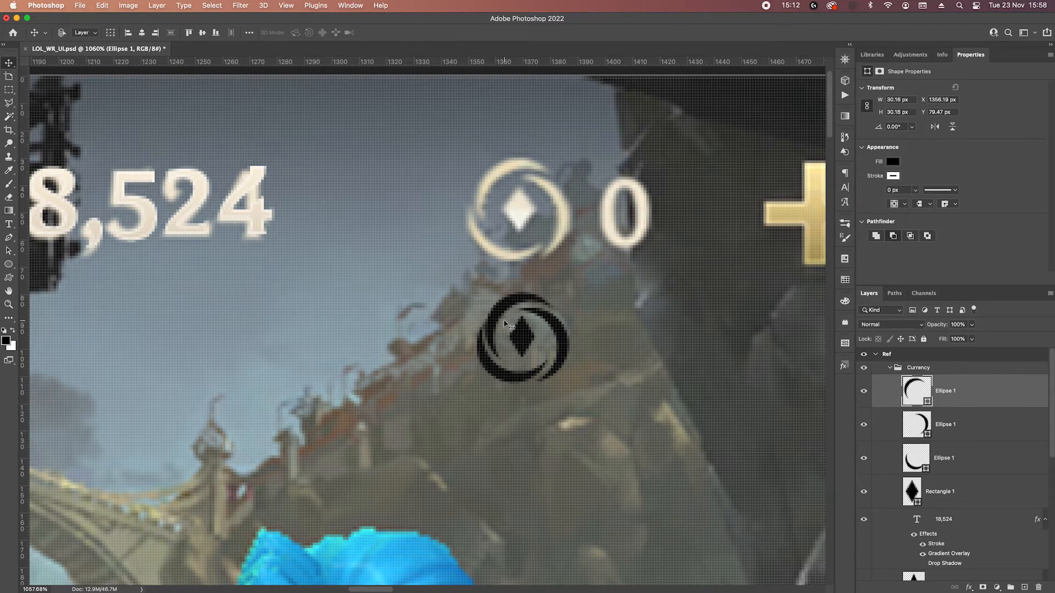
{"action": "left_click", "coordinate": [523, 383]}
{"action": "key", "text": "ctrl+t"}
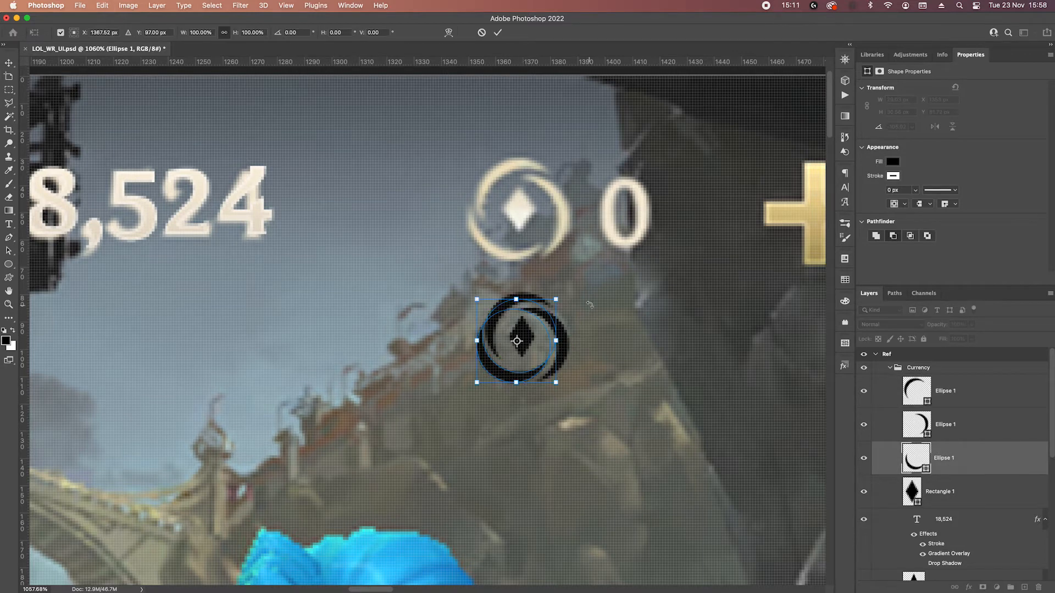
{"action": "left_click_drag", "start_coordinate": [589, 295], "coordinate": [601, 289]}
{"action": "key", "text": "Return"}
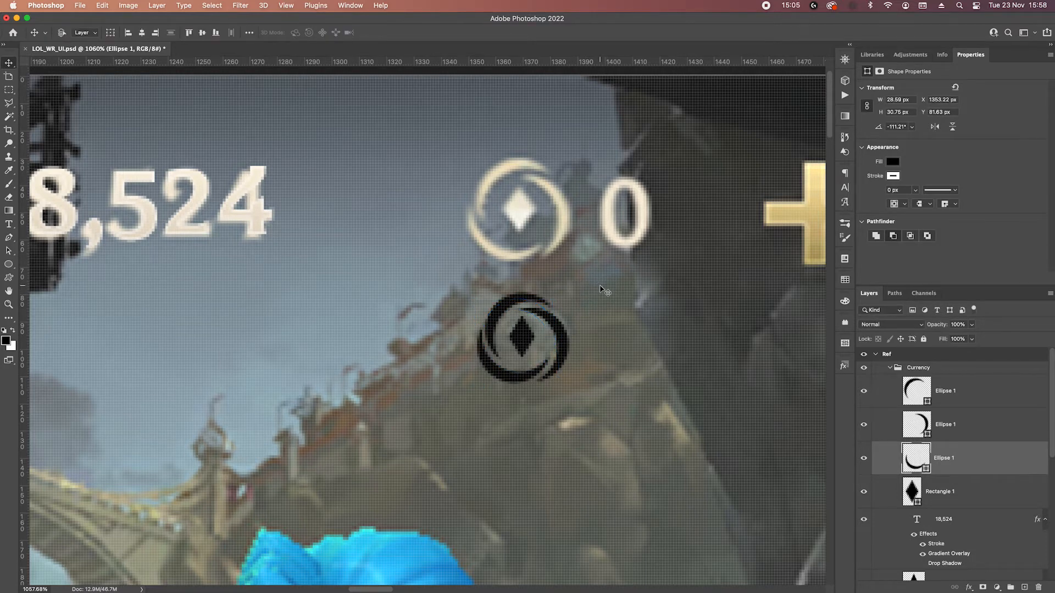
{"action": "left_click", "coordinate": [987, 397], "text": "shift"}
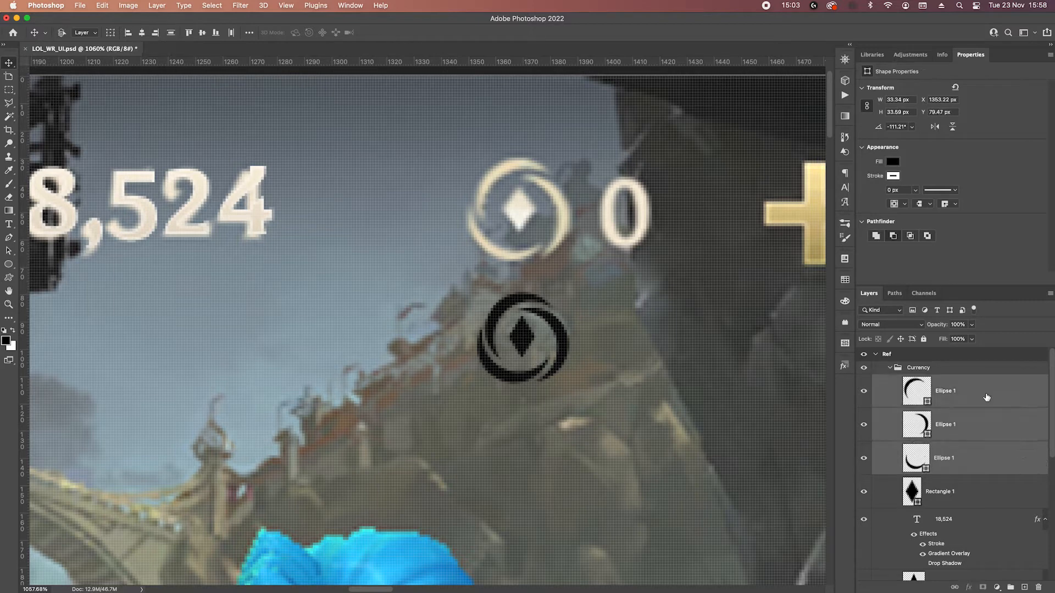
{"action": "key", "text": "Up"}
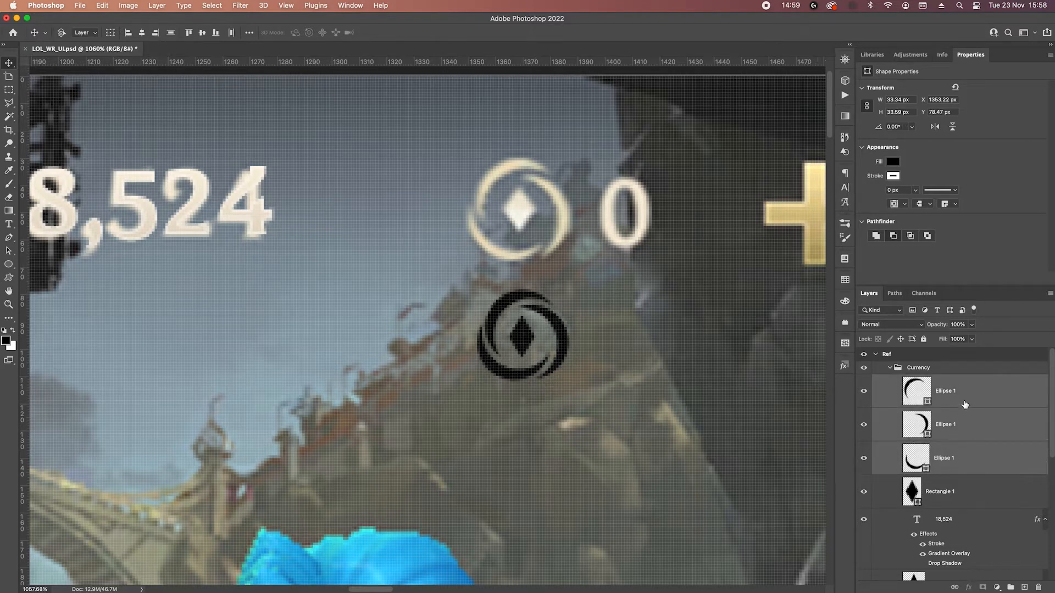
Try to merge the three crescent layers directly into one shape layer.
{"action": "right_click", "coordinate": [857, 411]}
{"action": "left_click", "coordinate": [897, 431]}
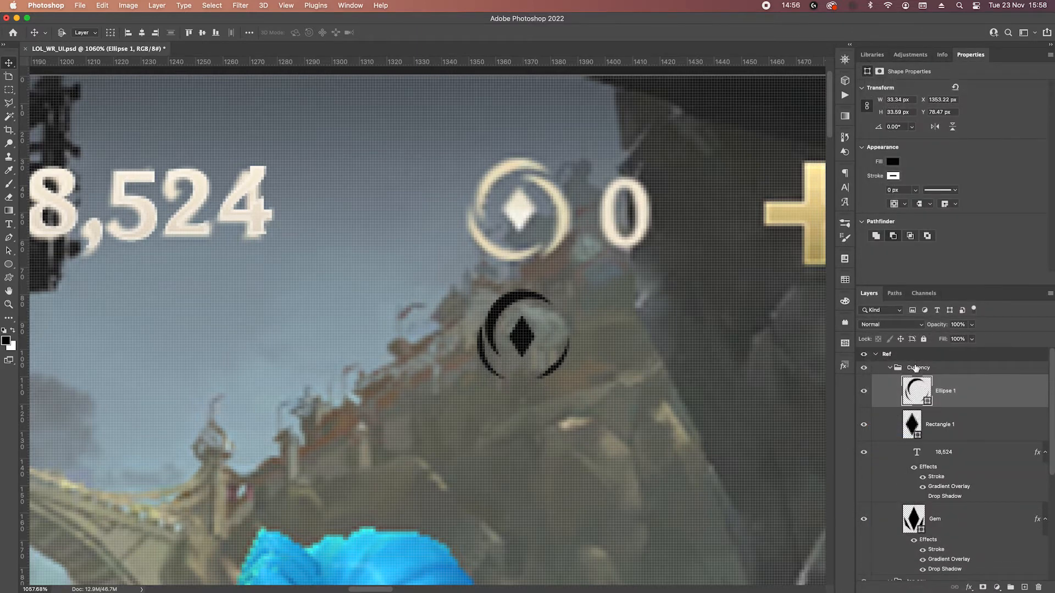
{"action": "key", "text": "super+z"}
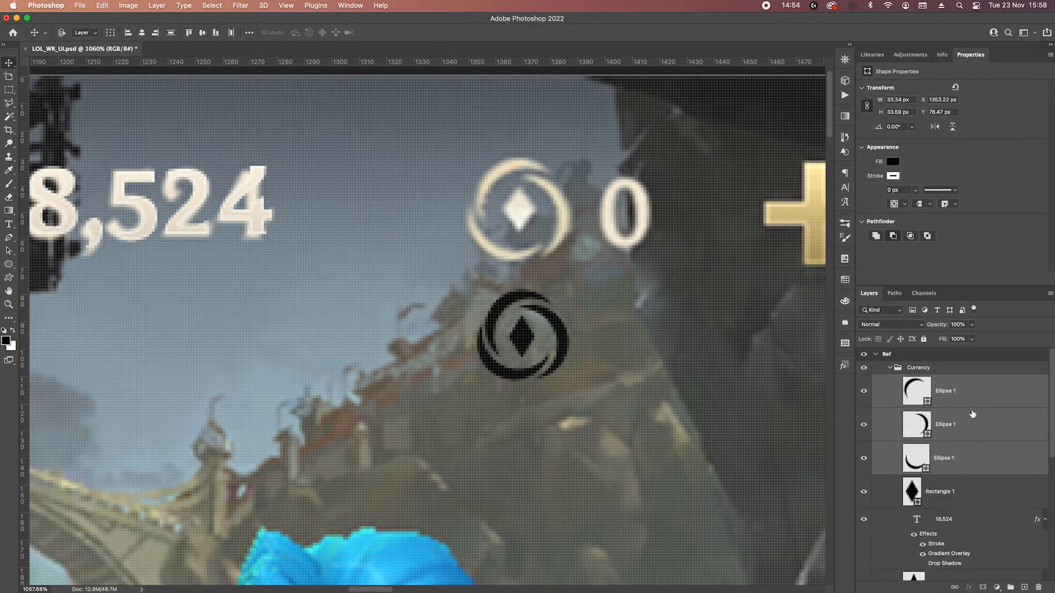
{"action": "key", "text": "super+e"}
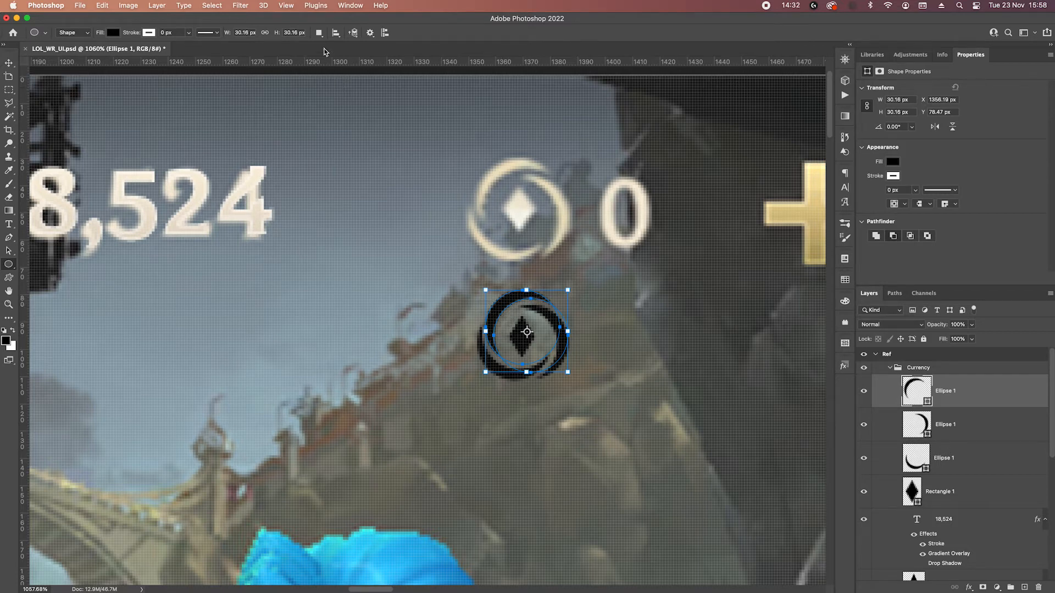
Merge the shape components within each of the three crescents and combine the crescents into a single ring shape layer.
{"action": "left_click", "coordinate": [319, 32]}
{"action": "left_click", "coordinate": [358, 90]}
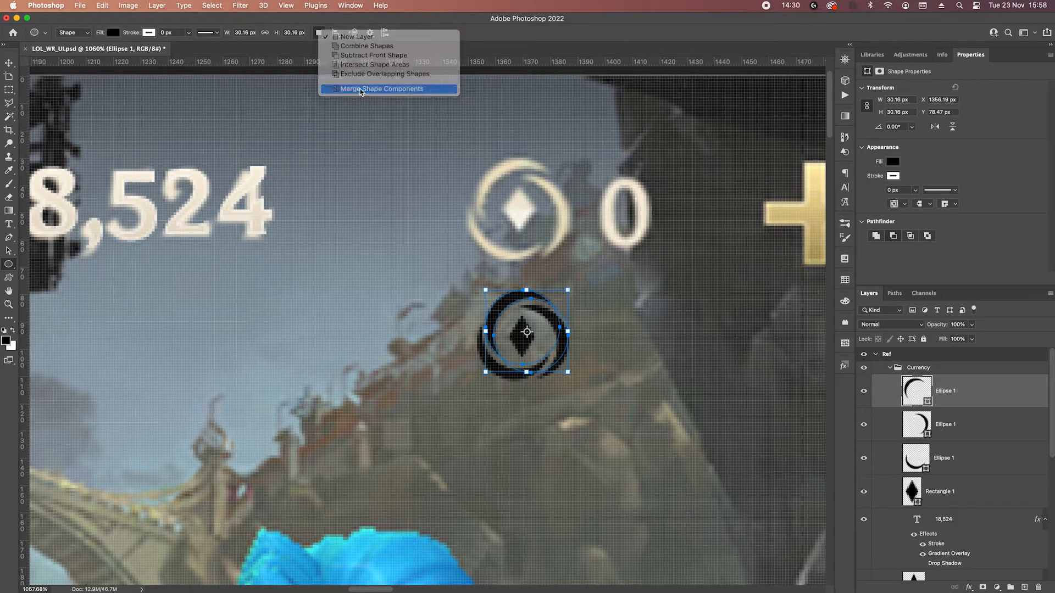
{"action": "left_click", "coordinate": [979, 427]}
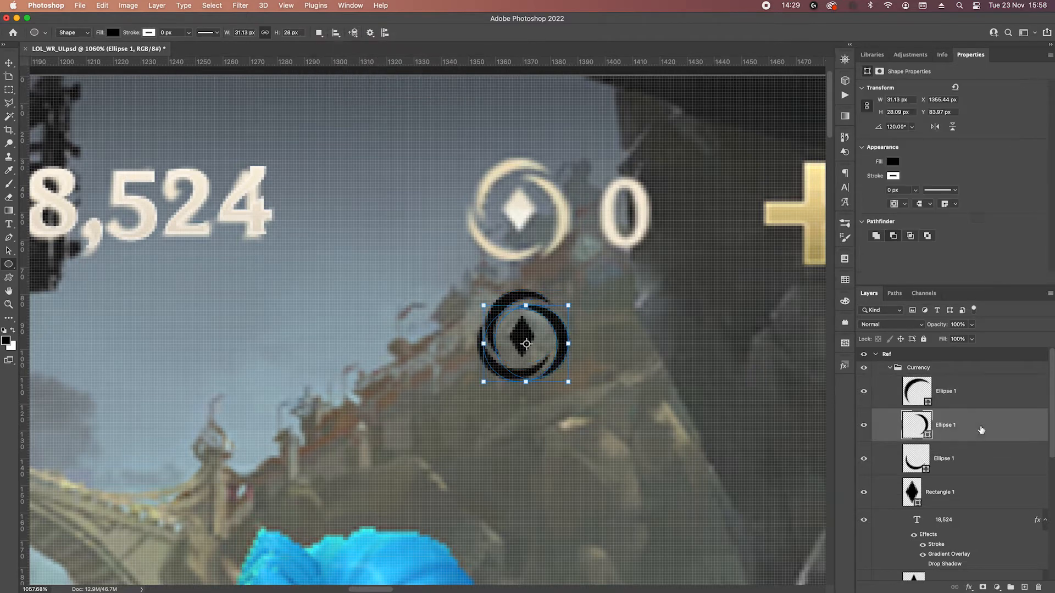
{"action": "left_click", "coordinate": [978, 471], "text": "shift"}
{"action": "left_click", "coordinate": [318, 33]}
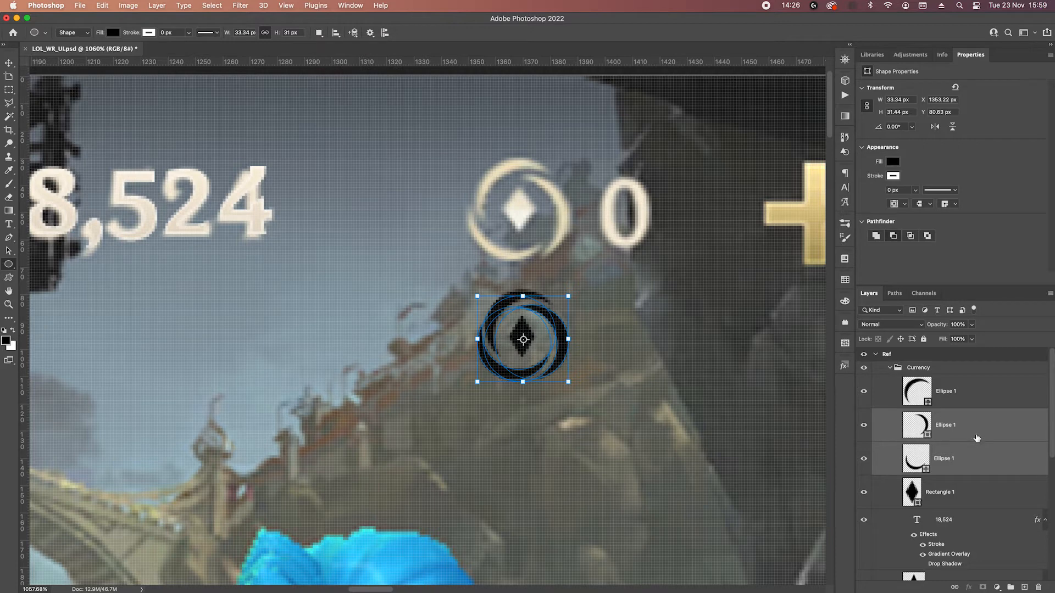
{"action": "left_click", "coordinate": [977, 434]}
{"action": "left_click", "coordinate": [318, 32]}
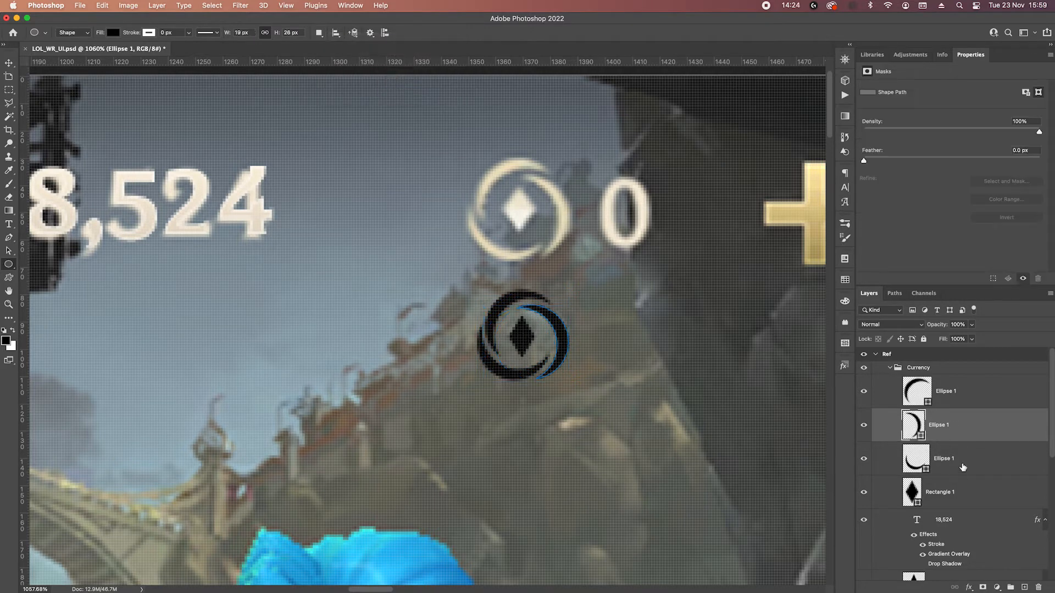
{"action": "left_click", "coordinate": [977, 458]}
{"action": "left_click", "coordinate": [320, 33]}
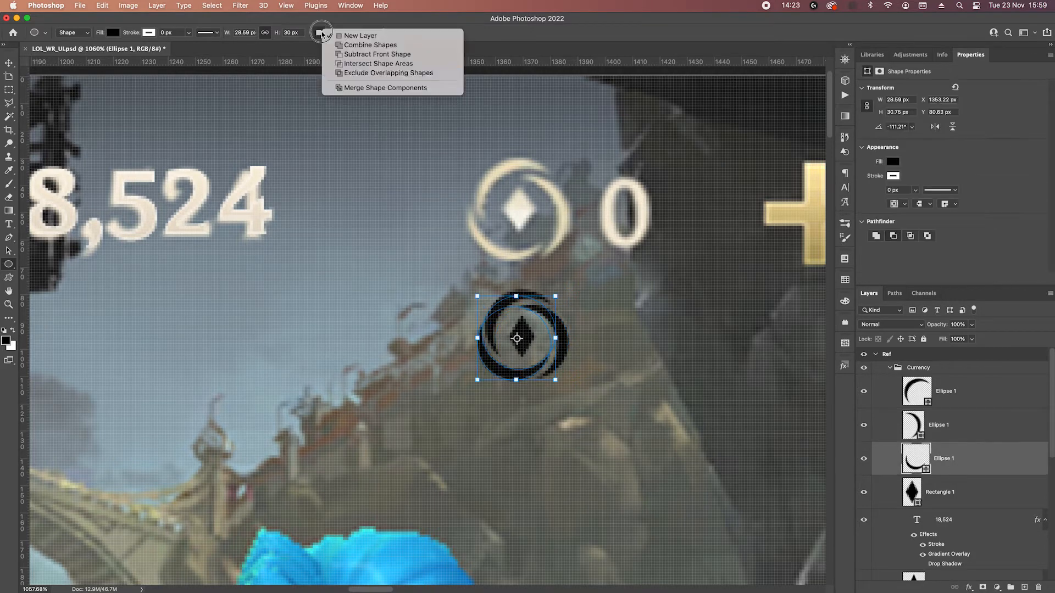
{"action": "left_click", "coordinate": [385, 88]}
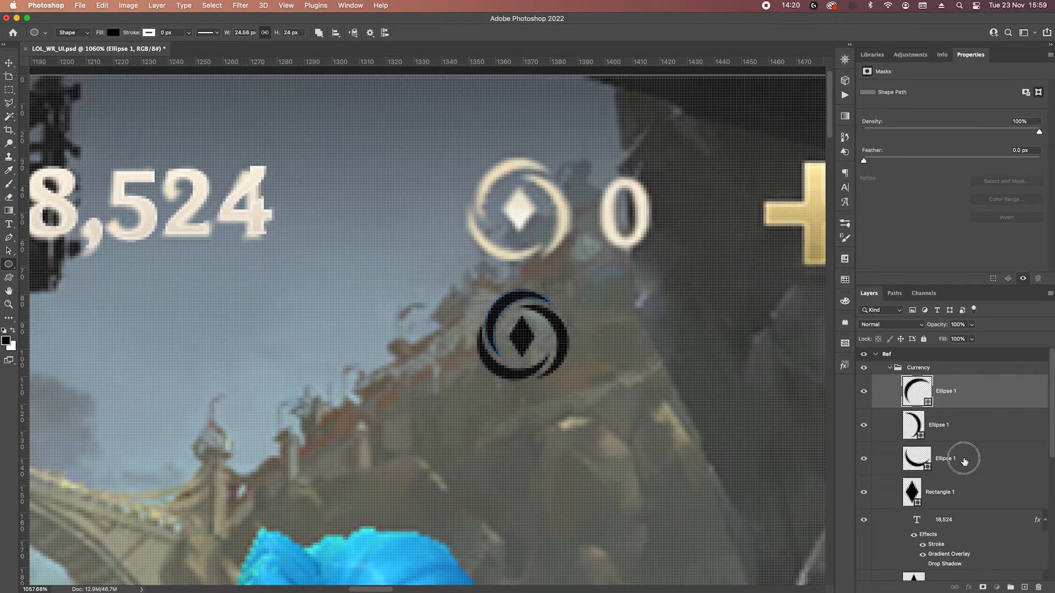
{"action": "right_click", "coordinate": [964, 461]}
{"action": "left_click", "coordinate": [879, 429]}
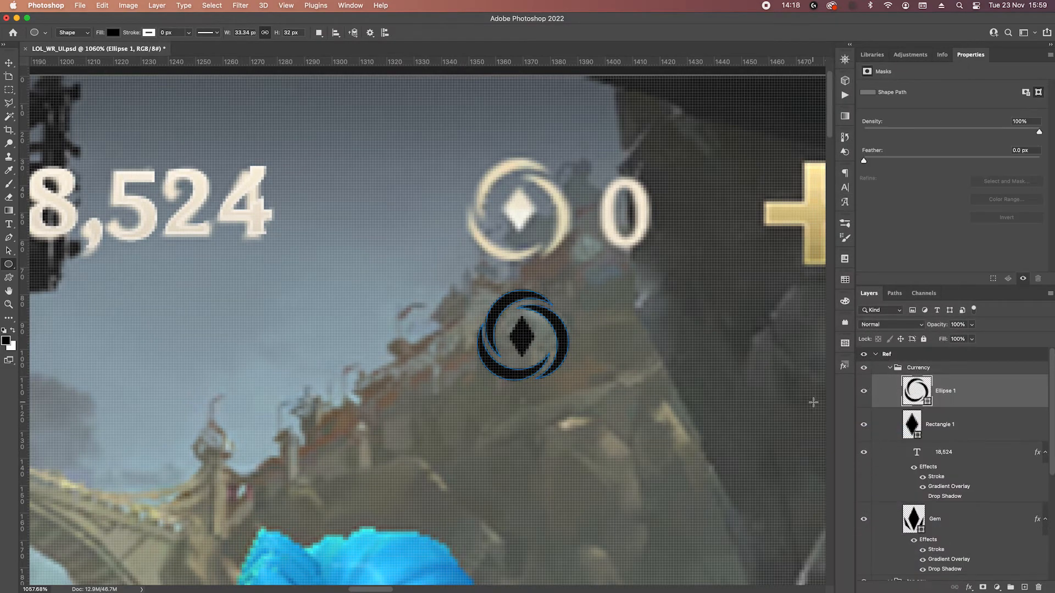
Copy the layer style of the 18,524 text onto the ring shape around the diamond.
{"action": "scroll", "coordinate": [511, 330], "scroll_direction": "up", "scroll_amount": 3}
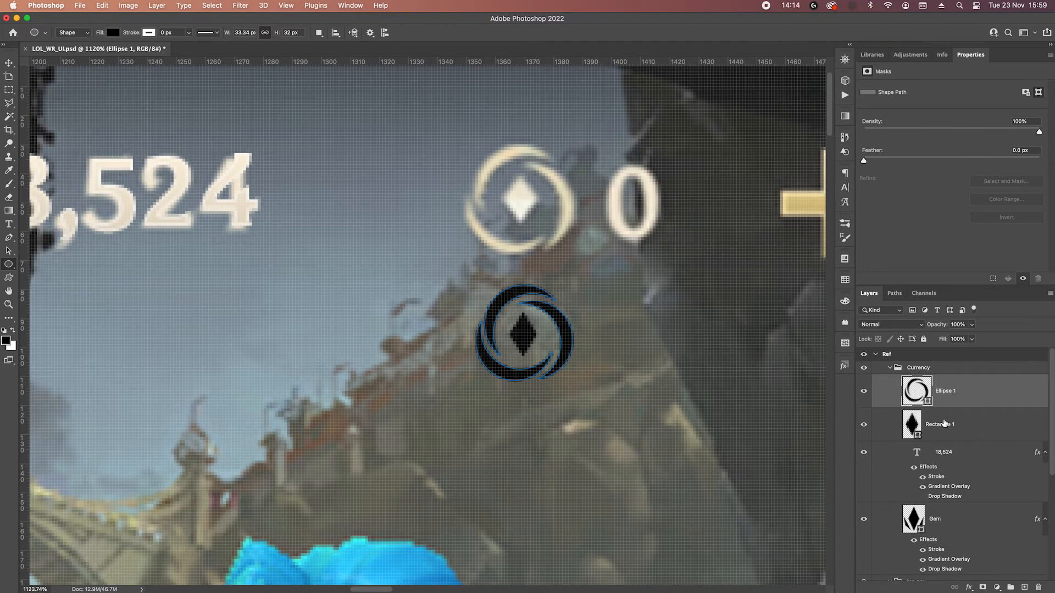
{"action": "scroll", "coordinate": [427, 262], "scroll_direction": "down", "scroll_amount": 3}
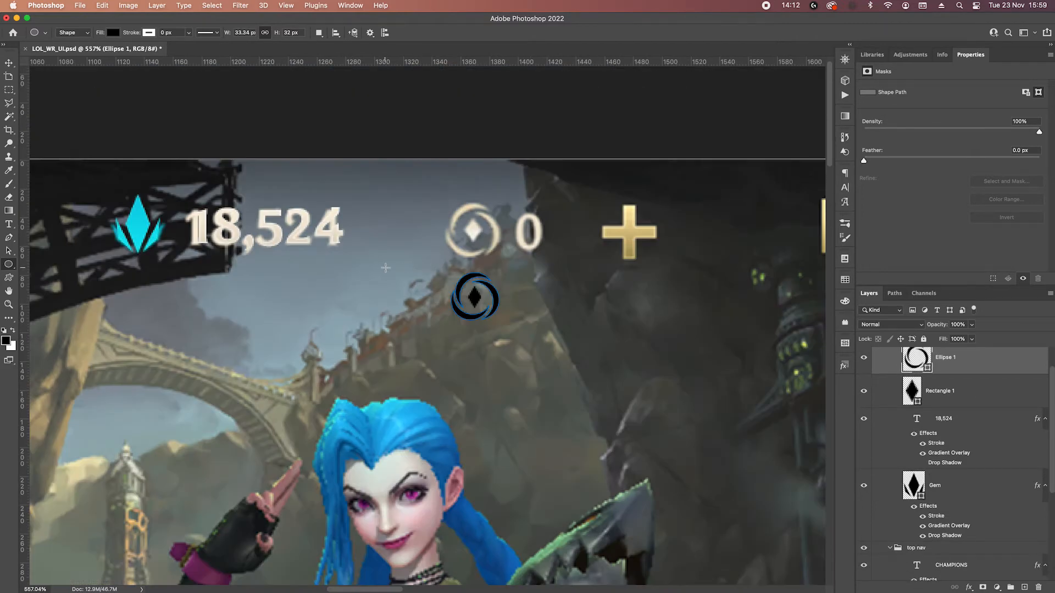
{"action": "left_click", "coordinate": [965, 428]}
{"action": "right_click", "coordinate": [970, 418]}
{"action": "left_click", "coordinate": [877, 442]}
{"action": "right_click", "coordinate": [965, 362]}
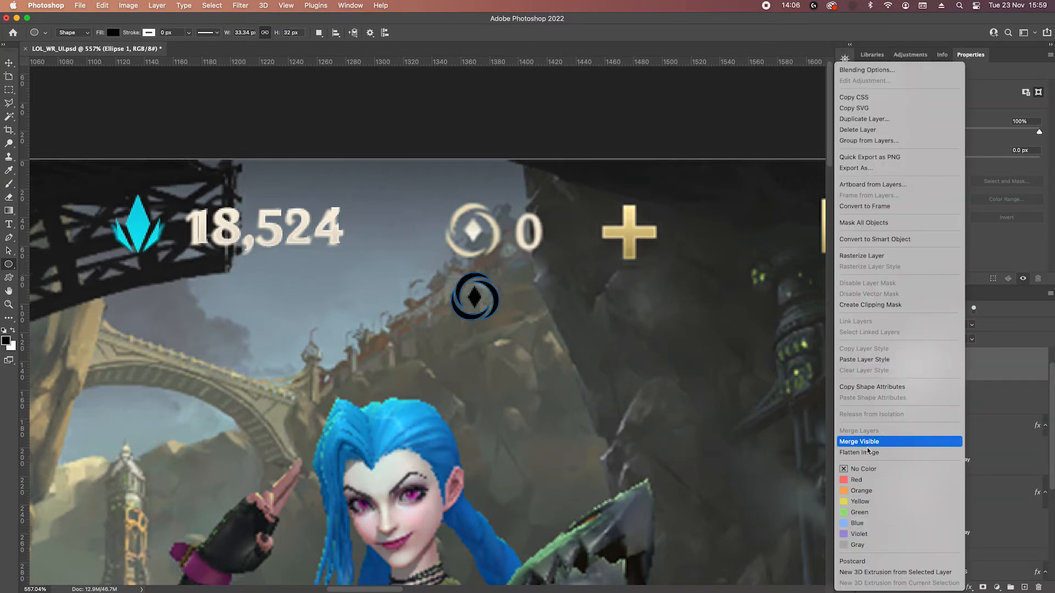
{"action": "left_click", "coordinate": [859, 359]}
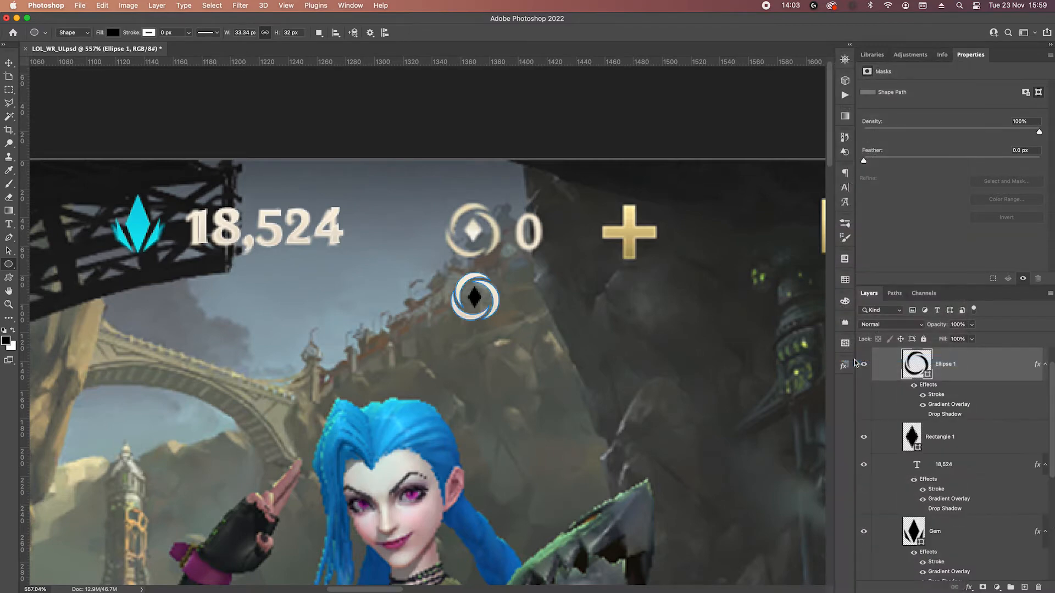
Try shifting the styled ring up over the reference coin and move it back down.
{"action": "key", "text": "v"}
{"action": "key", "text": "shift+Up"}
{"action": "key", "text": "shift+Up"}
{"action": "key", "text": "shift+Down"}
{"action": "key", "text": "shift+Down"}
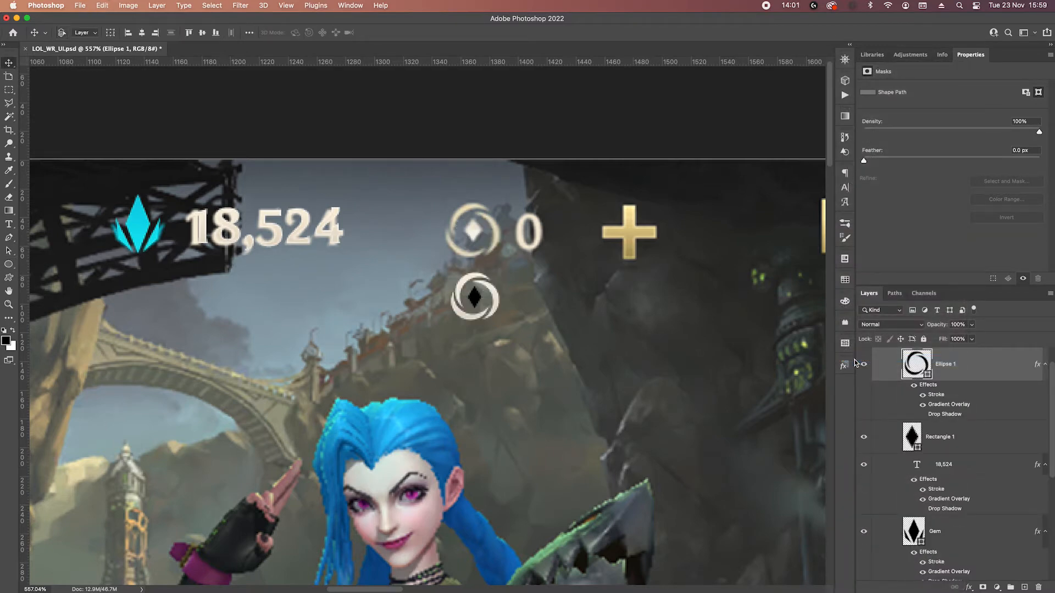
Merge the ring and diamond into one shape and move it up onto the reference coin.
{"action": "left_click", "coordinate": [966, 438]}
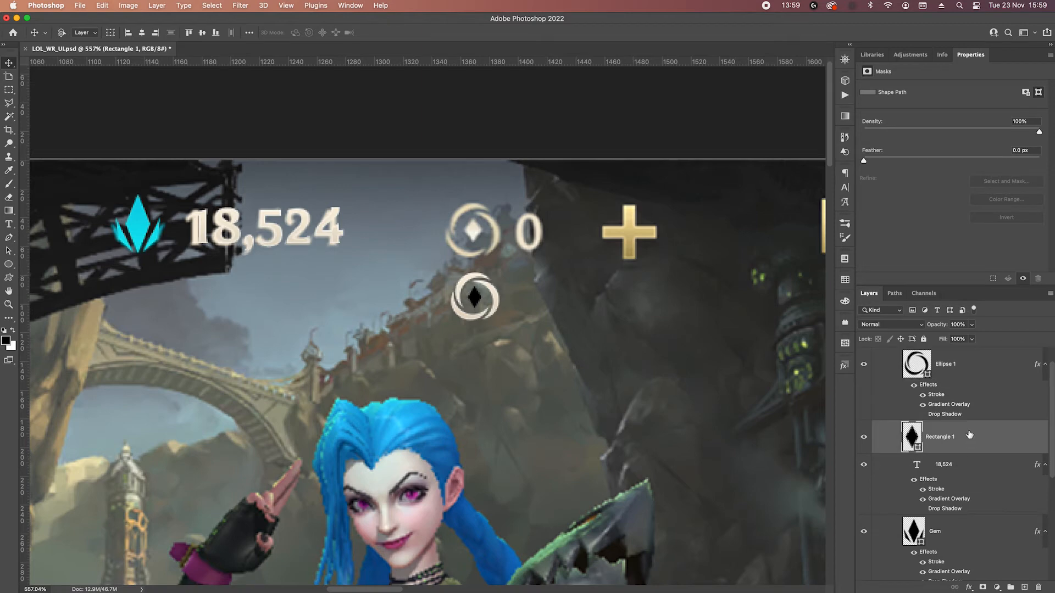
{"action": "right_click", "coordinate": [974, 364]}
{"action": "left_click", "coordinate": [1002, 442]}
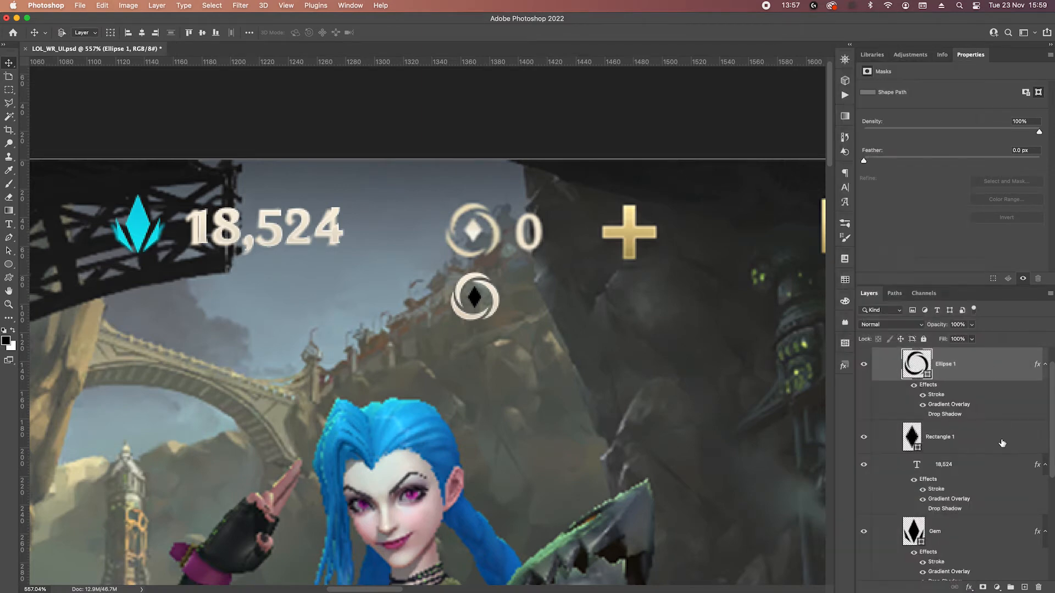
{"action": "right_click", "coordinate": [1000, 441]}
{"action": "left_click", "coordinate": [934, 438]}
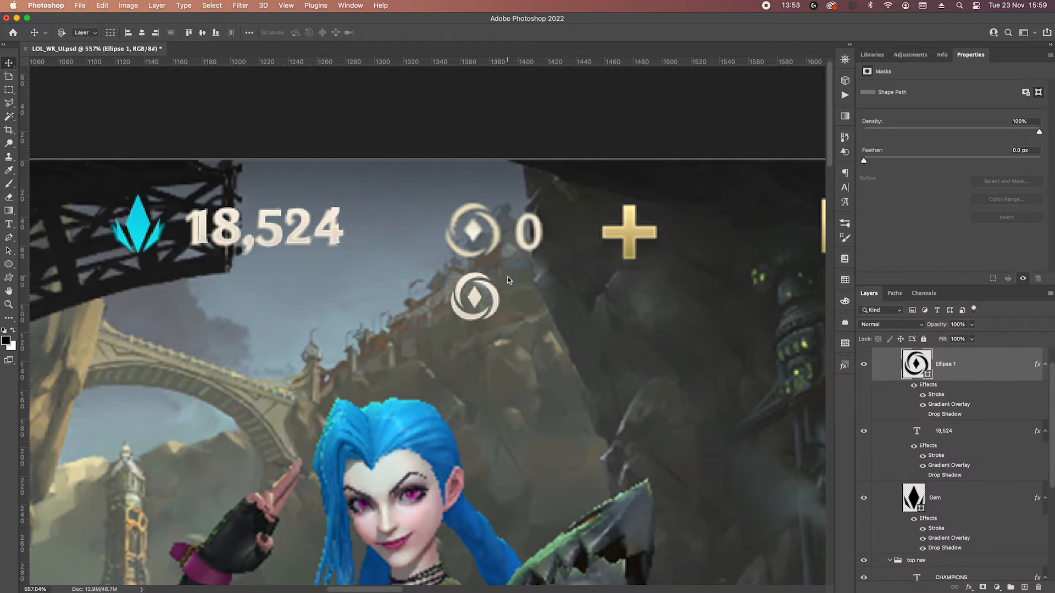
{"action": "key", "text": "shift+Up"}
{"action": "key", "text": "shift+Up"}
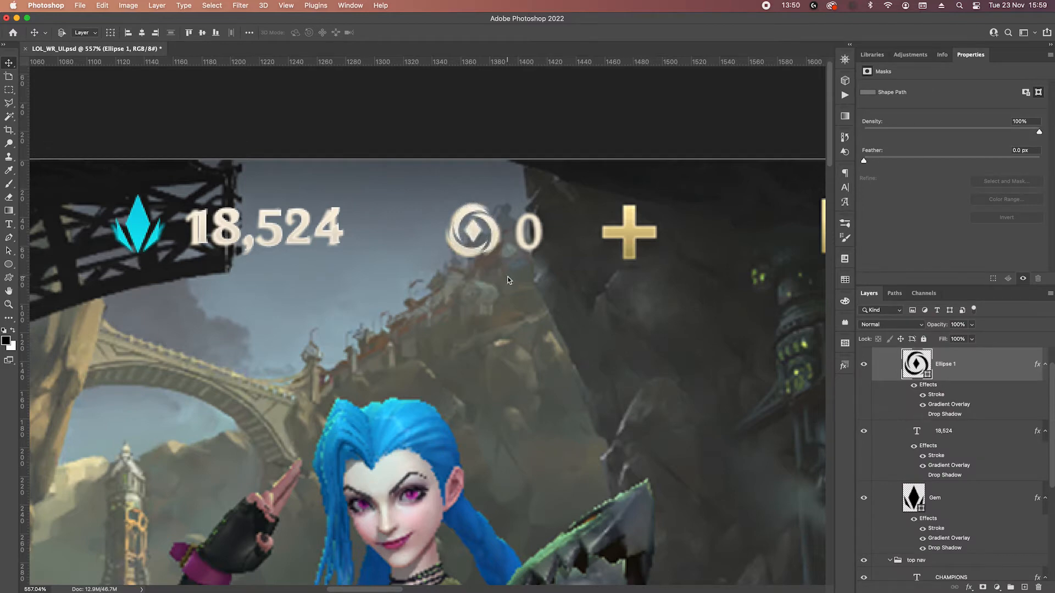
Duplicate the 18,524 text over to the coin icon and change the copy's text to 0.
{"action": "left_click", "coordinate": [1005, 449]}
{"action": "left_click_drag", "start_coordinate": [258, 225], "coordinate": [502, 229]}
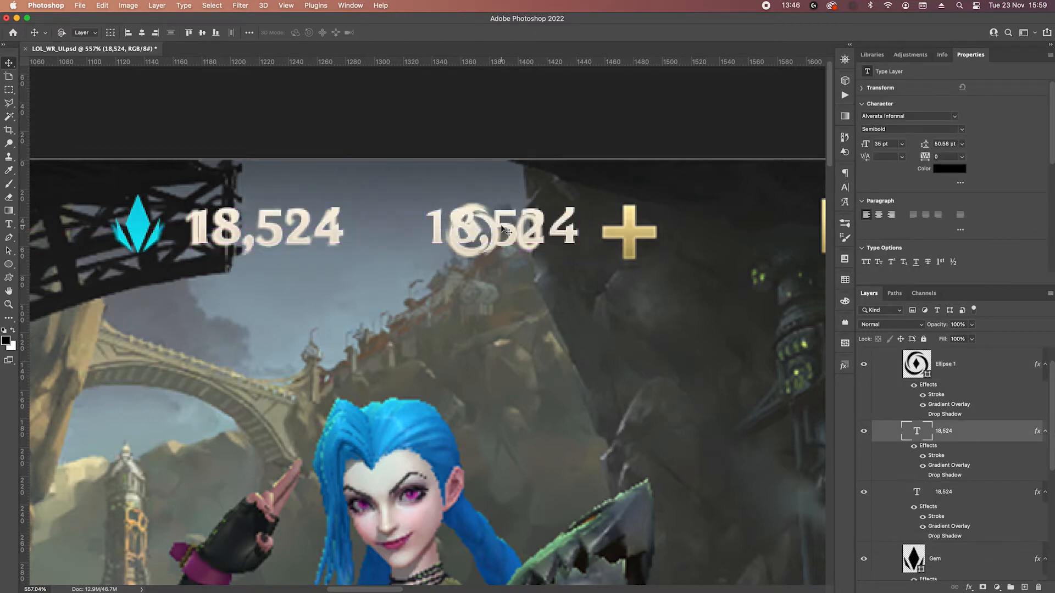
{"action": "double_click", "coordinate": [502, 230]}
{"action": "type", "text": ") 0"}
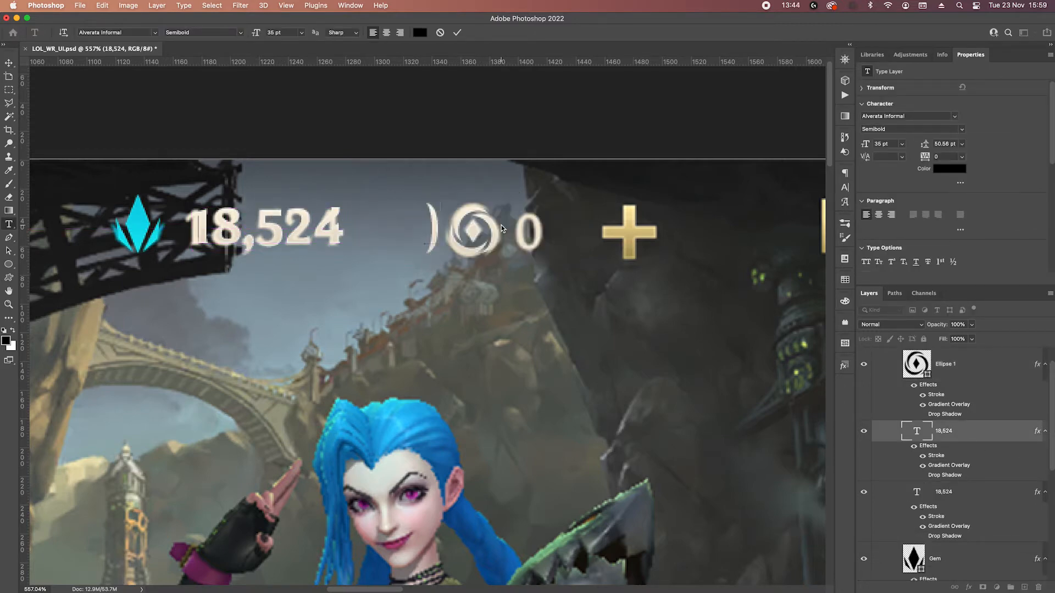
{"action": "key", "text": "BackSpace"}
{"action": "type", "text": "0"}
{"action": "key", "text": "Escape"}
Shift the new 0 text right until it covers the reference 0 beside the coin.
{"action": "key", "text": "v"}
{"action": "key", "text": "shift+Right"}
{"action": "key", "text": "shift+Right"}
{"action": "key", "text": "shift+Right"}
{"action": "key", "text": "Right"}
{"action": "key", "text": "Left"}
{"action": "key", "text": "Right"}
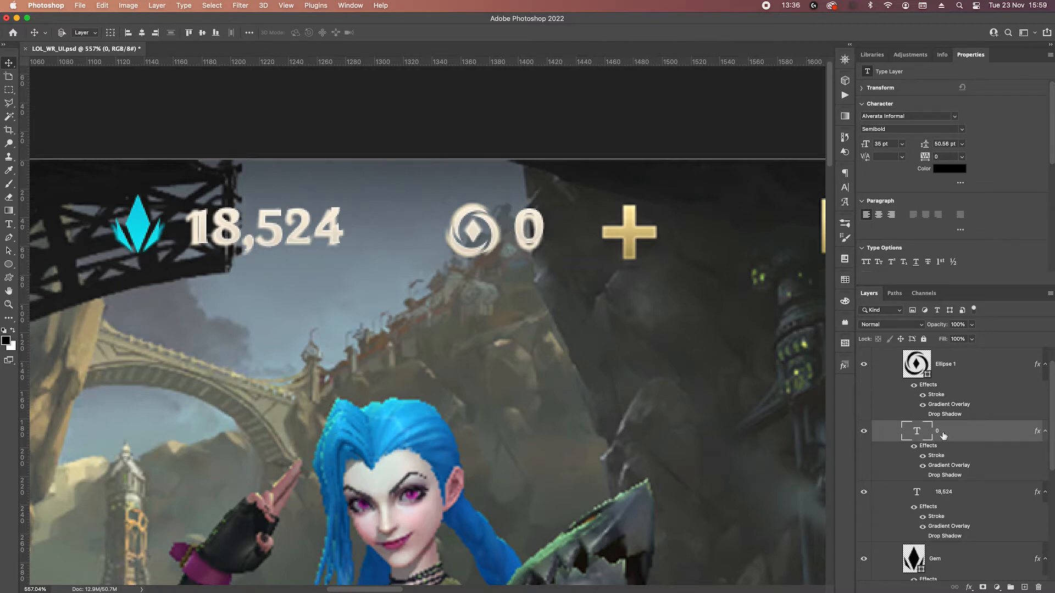
Draw a vertical black rectangle 10 px wide and 40 px high beside the reference plus icon.
{"action": "left_click_drag", "start_coordinate": [694, 289], "coordinate": [530, 283]}
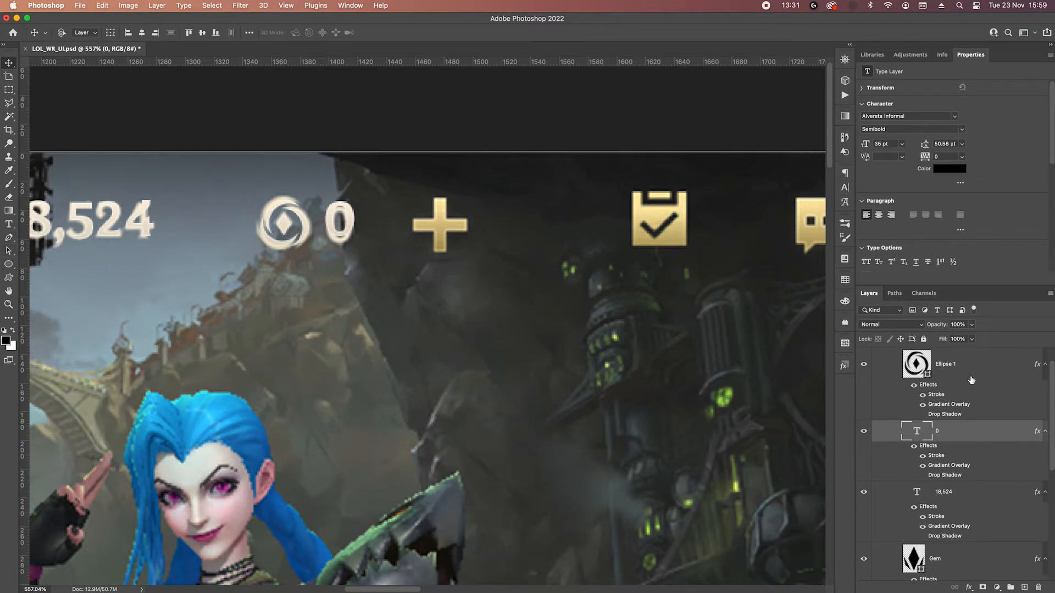
{"action": "left_click", "coordinate": [8, 264]}
{"action": "left_click", "coordinate": [49, 273]}
{"action": "scroll", "coordinate": [415, 207], "scroll_direction": "up", "scroll_amount": 2}
{"action": "left_click_drag", "start_coordinate": [508, 202], "coordinate": [523, 261]}
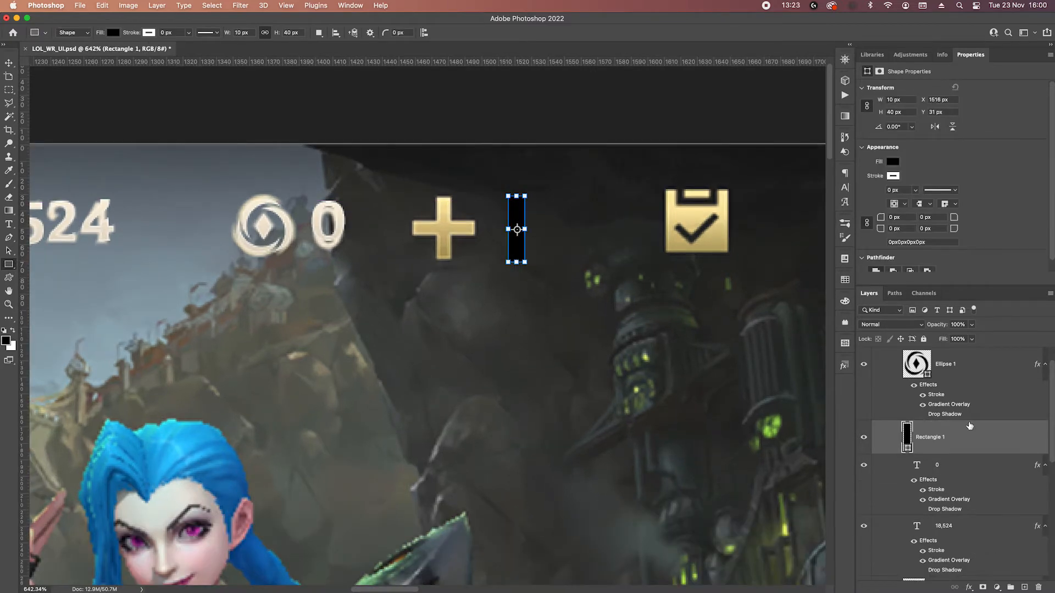
Duplicate the vertical bar and rotate the copy 90° to form a plus.
{"action": "left_click_drag", "start_coordinate": [960, 443], "coordinate": [967, 449], "text": "alt"}
{"action": "key", "text": "super+t"}
{"action": "left_click_drag", "start_coordinate": [536, 186], "coordinate": [579, 255], "text": "shift"}
{"action": "key", "text": "Return"}
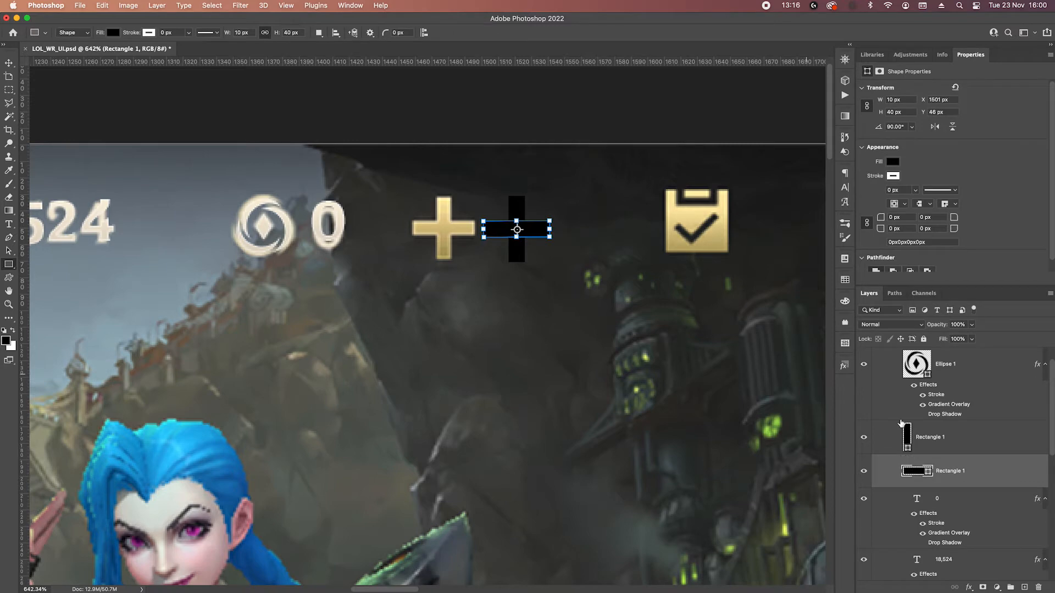
Merge the vertical and horizontal bars into a single plus shape.
{"action": "left_click", "coordinate": [968, 450]}
{"action": "left_click", "coordinate": [988, 476], "text": "shift"}
{"action": "right_click", "coordinate": [987, 476]}
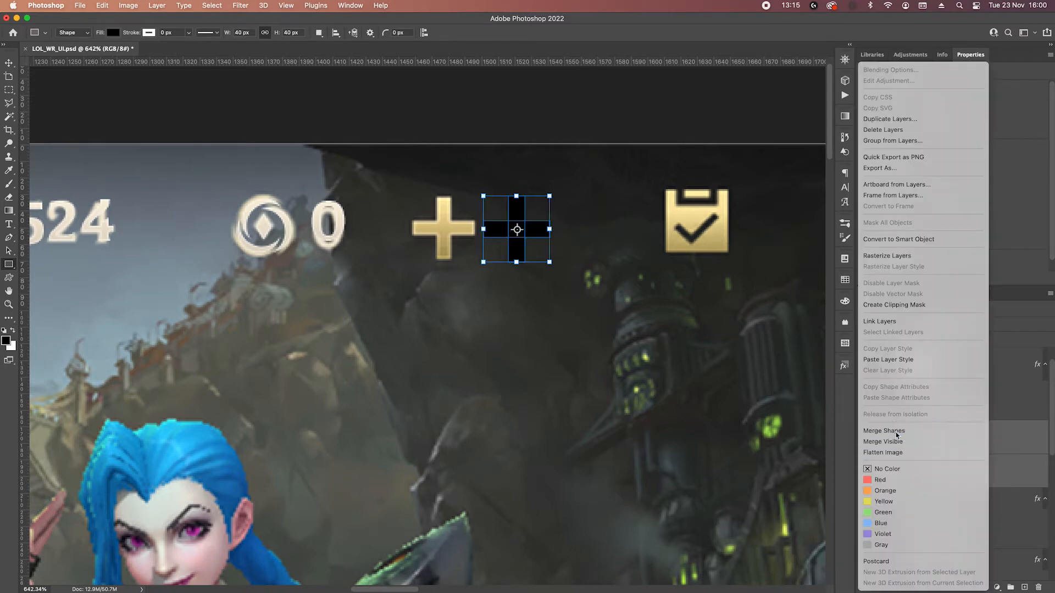
{"action": "left_click", "coordinate": [884, 430]}
{"action": "left_click", "coordinate": [968, 587]}
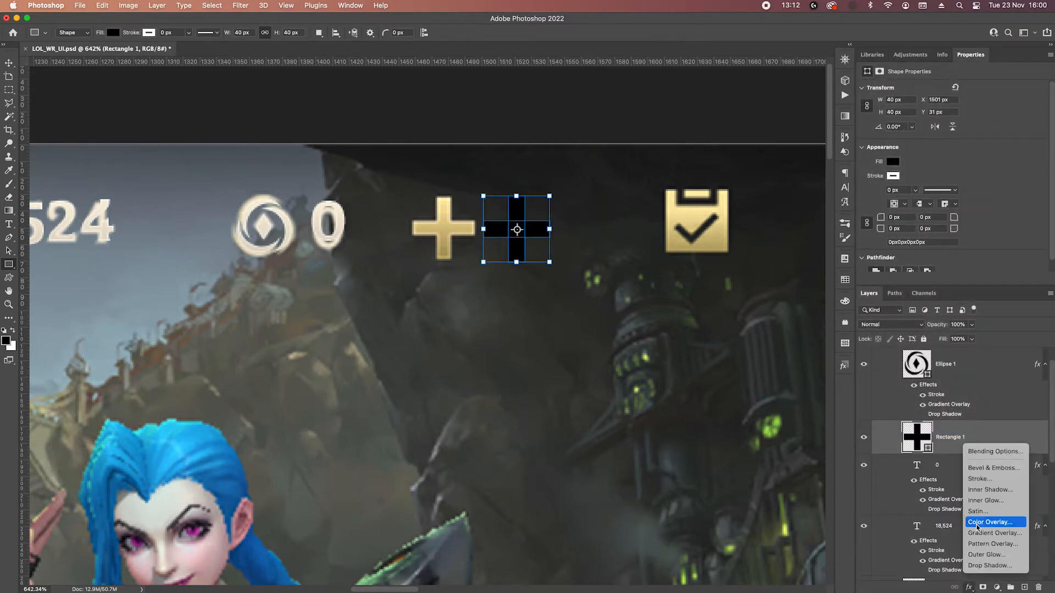
{"action": "left_click", "coordinate": [1010, 533]}
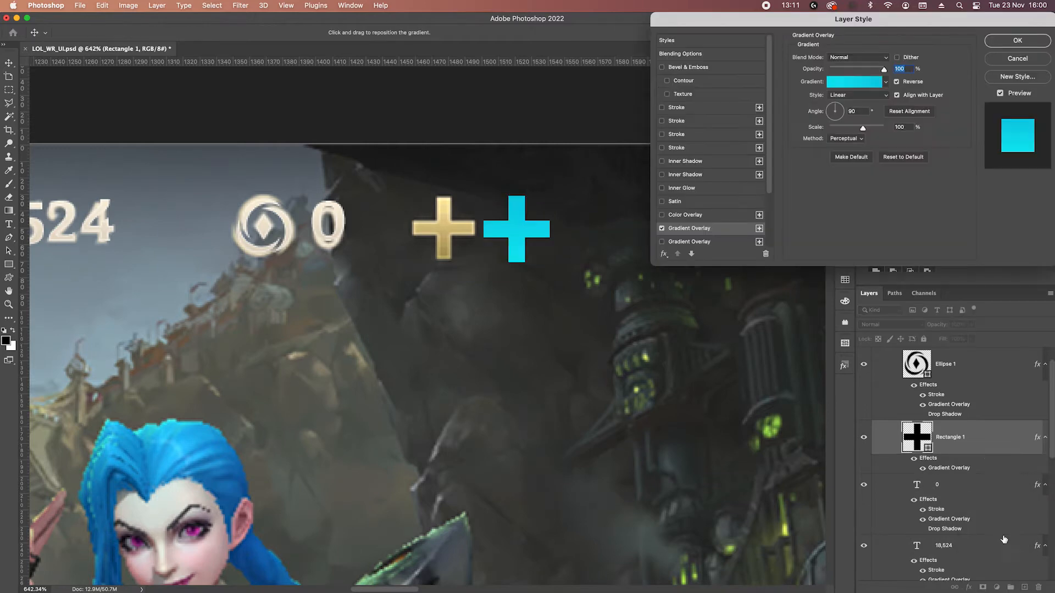
{"action": "left_click", "coordinate": [877, 81]}
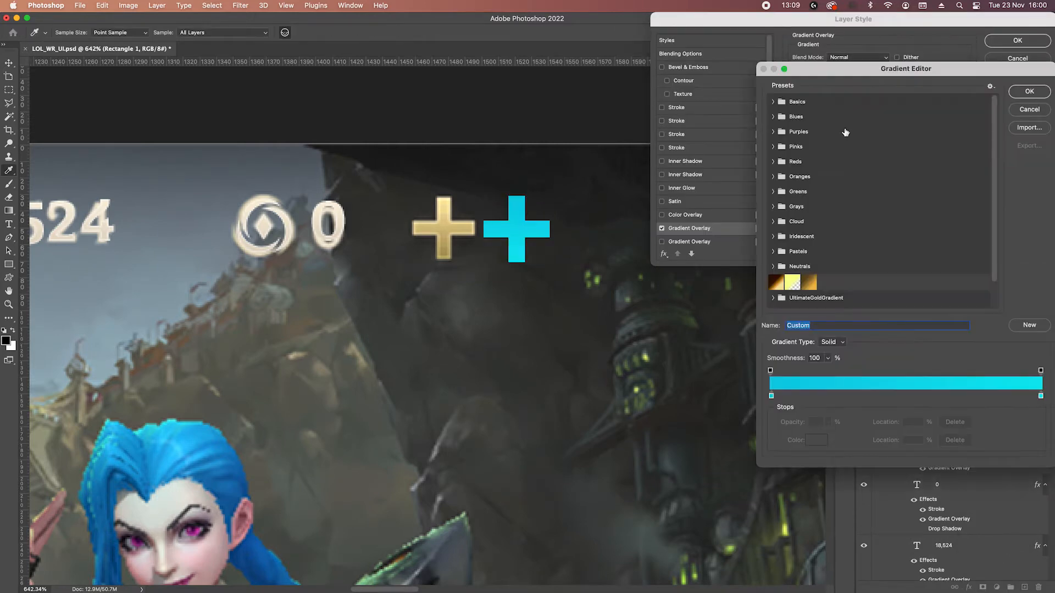
{"action": "left_click", "coordinate": [771, 396]}
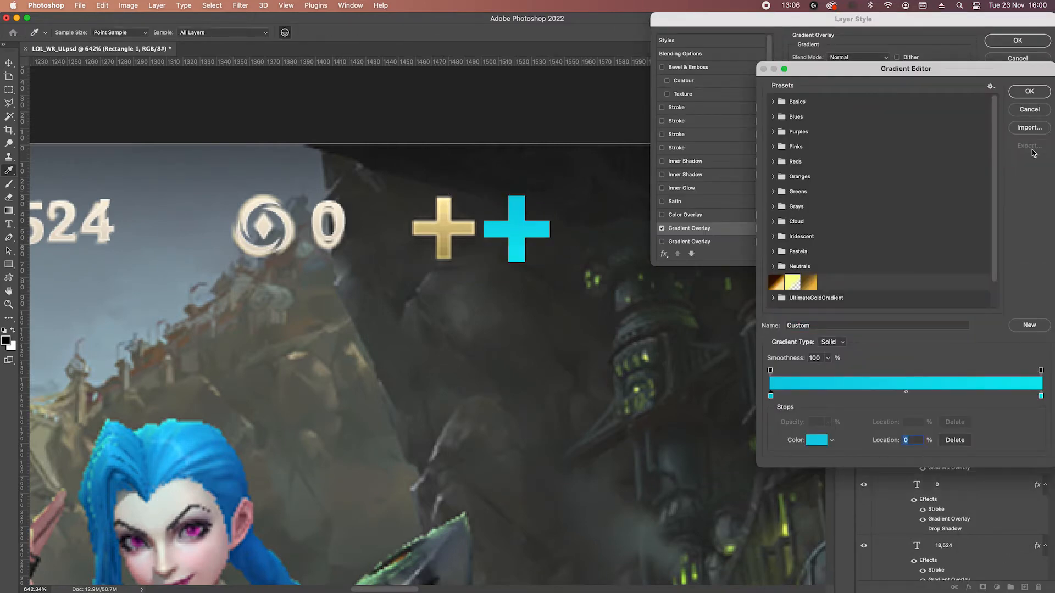
{"action": "left_click", "coordinate": [1029, 110]}
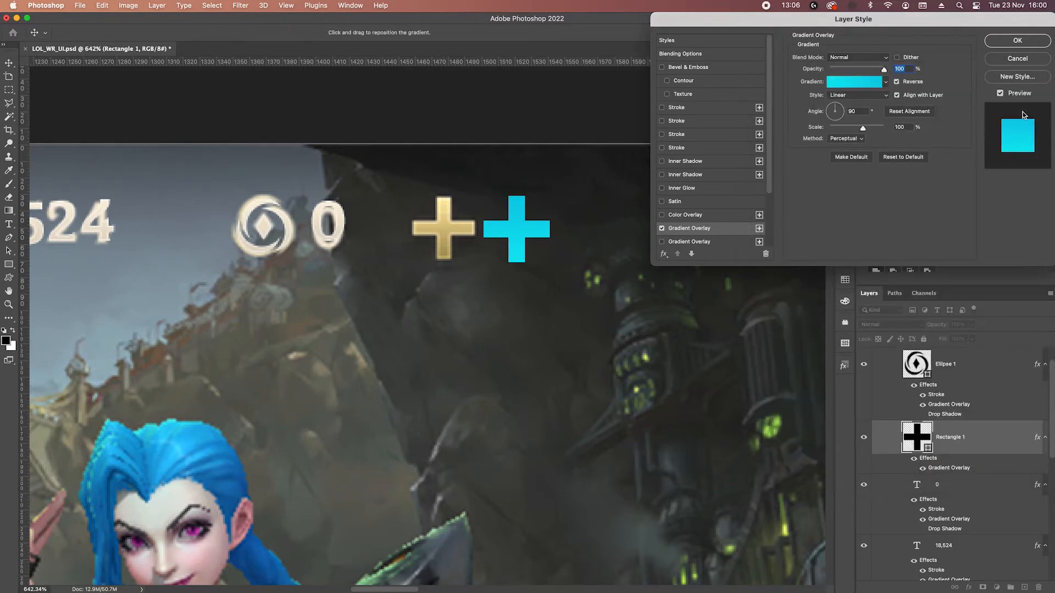
{"action": "scroll", "coordinate": [107, 285], "scroll_direction": "down", "scroll_amount": 6}
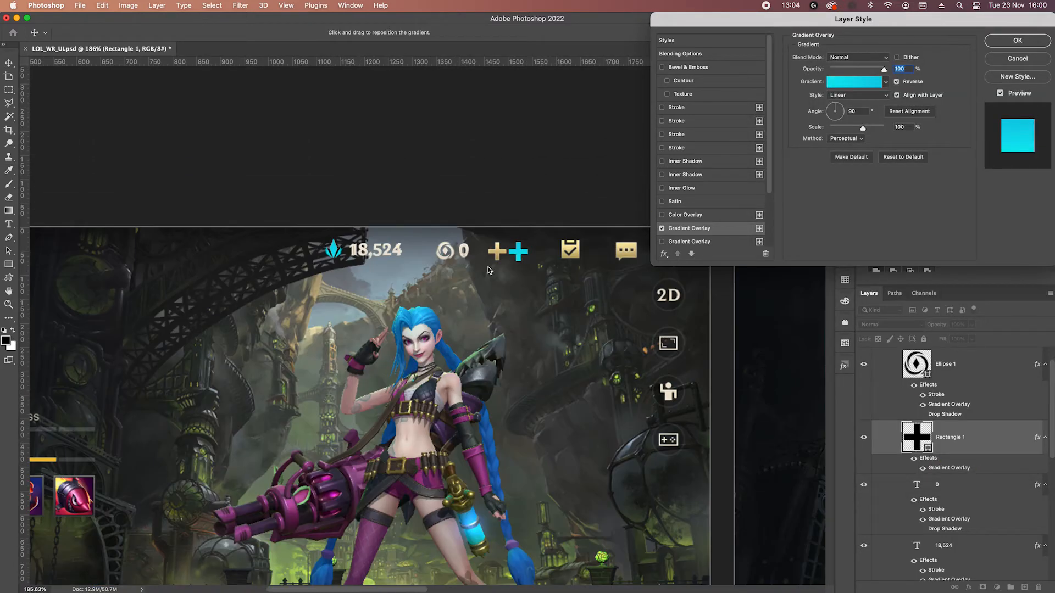
{"action": "left_click", "coordinate": [1003, 63]}
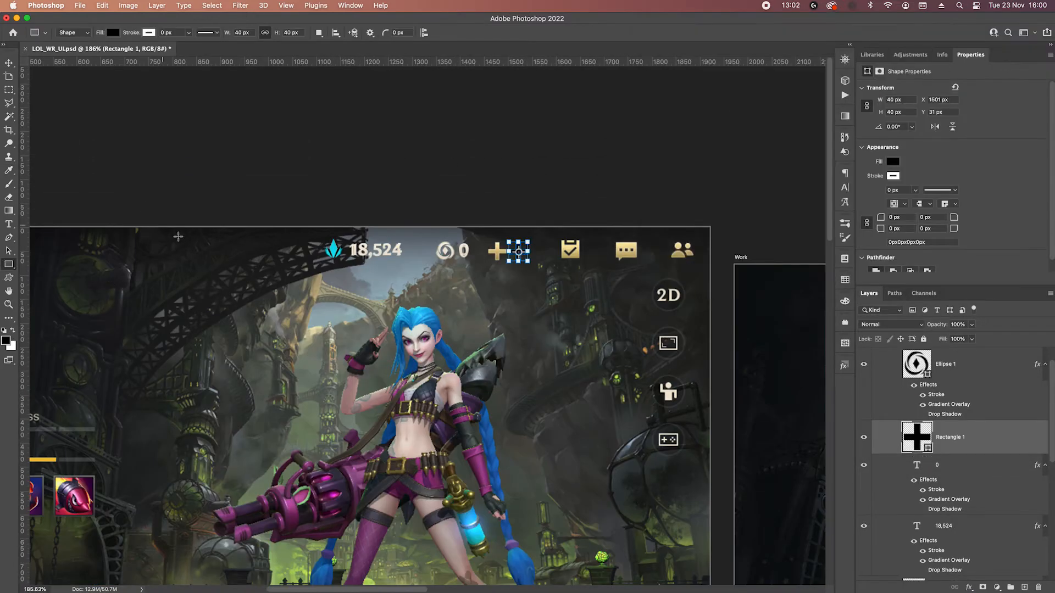
Copy the gold layer style of the back arrow beside CHAMPIONS onto the plus shape.
{"action": "scroll", "coordinate": [156, 219], "scroll_direction": "left", "scroll_amount": 5}
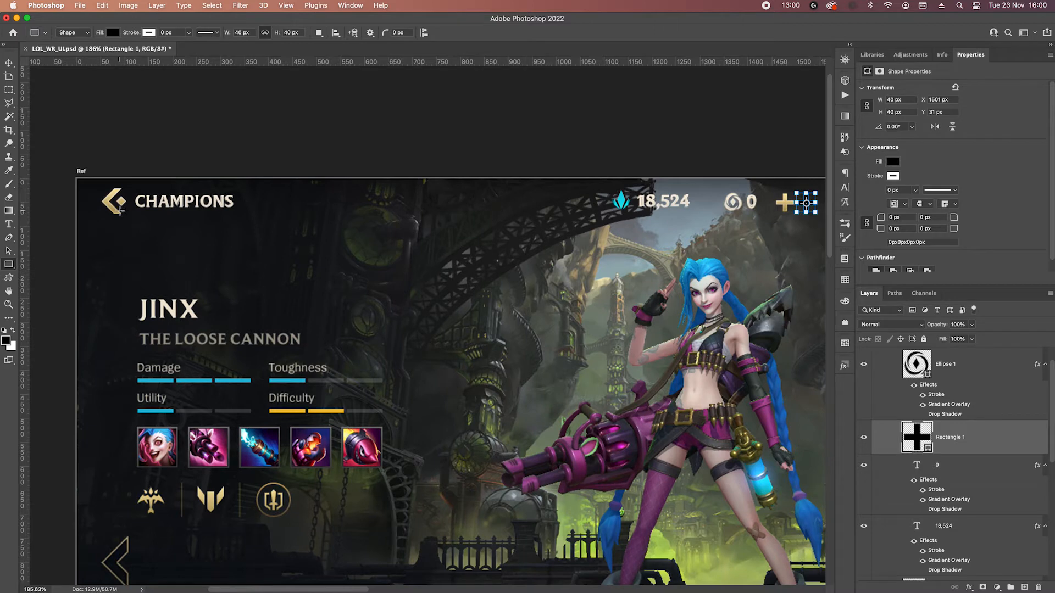
{"action": "left_click", "coordinate": [8, 61]}
{"action": "left_click", "coordinate": [116, 211]}
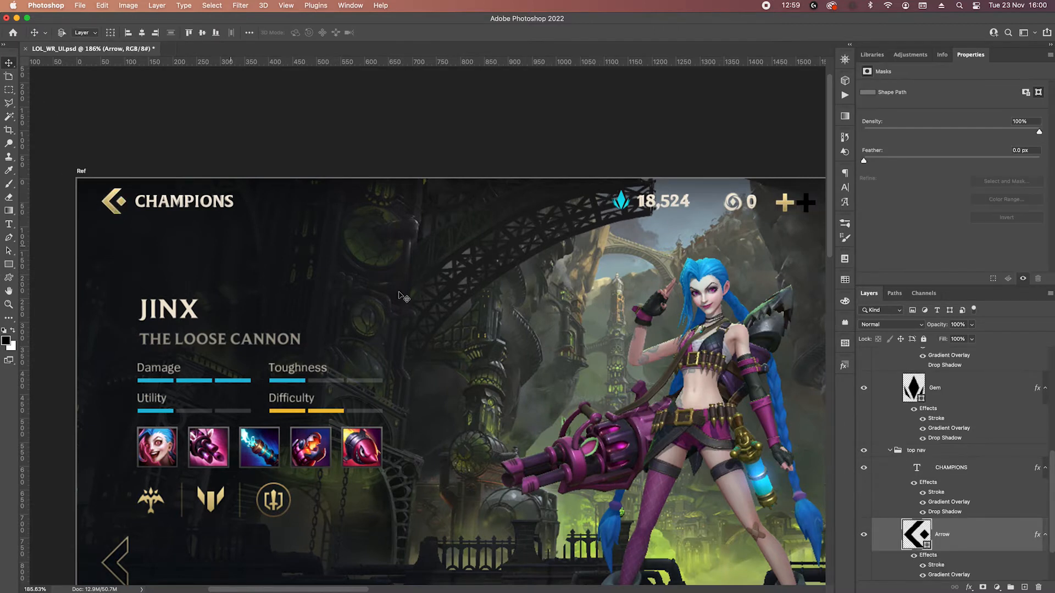
{"action": "right_click", "coordinate": [988, 559]}
{"action": "left_click", "coordinate": [904, 350]}
{"action": "scroll", "coordinate": [758, 254], "scroll_direction": "right", "scroll_amount": 6}
{"action": "scroll", "coordinate": [498, 230], "scroll_direction": "up", "scroll_amount": 5}
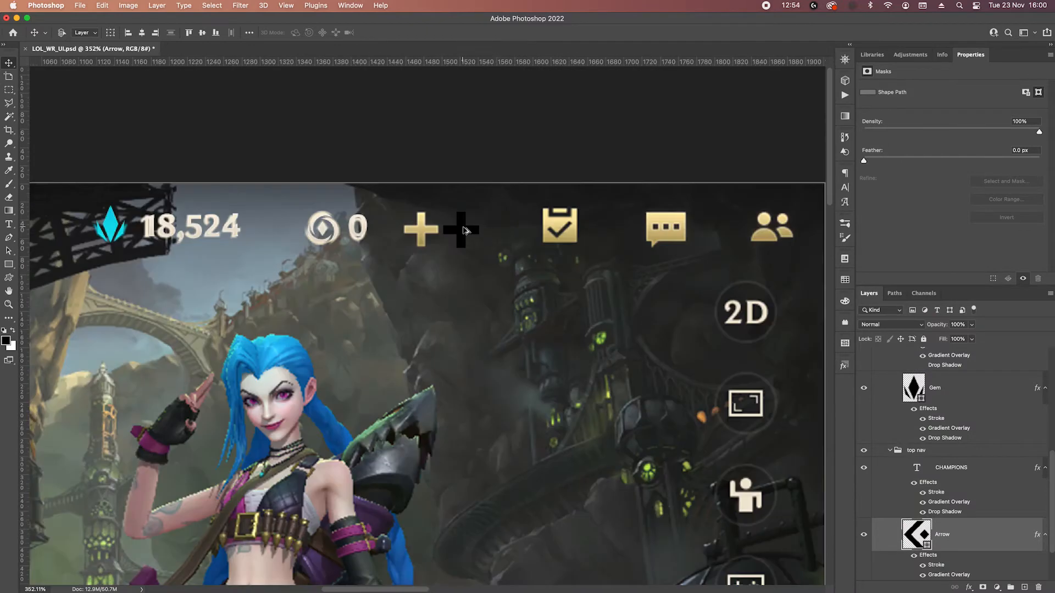
{"action": "left_click", "coordinate": [463, 231]}
{"action": "scroll", "coordinate": [463, 236], "scroll_direction": "up", "scroll_amount": 5}
{"action": "right_click", "coordinate": [986, 364]}
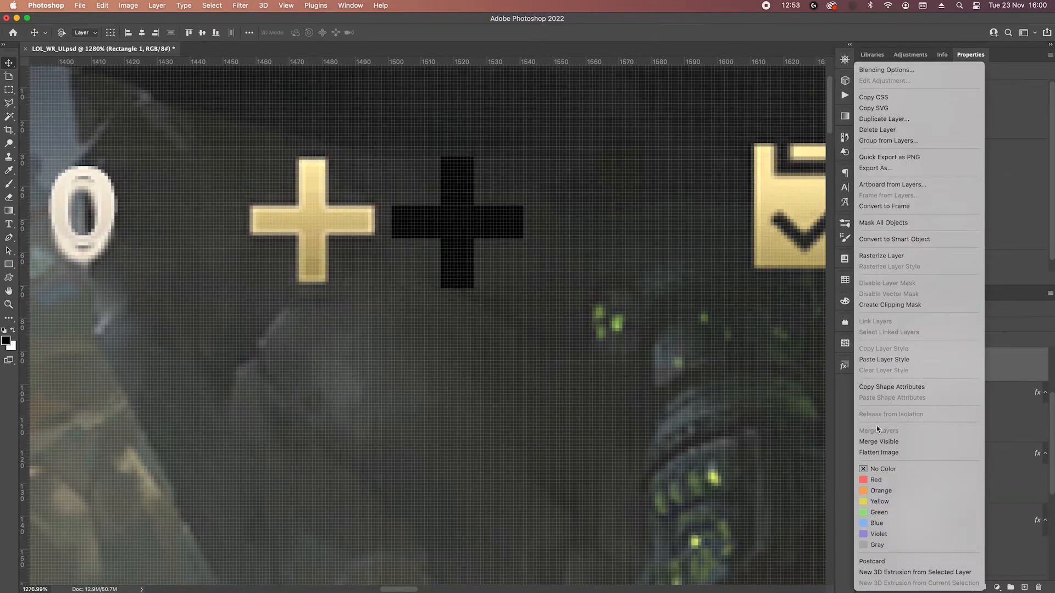
{"action": "left_click", "coordinate": [892, 360]}
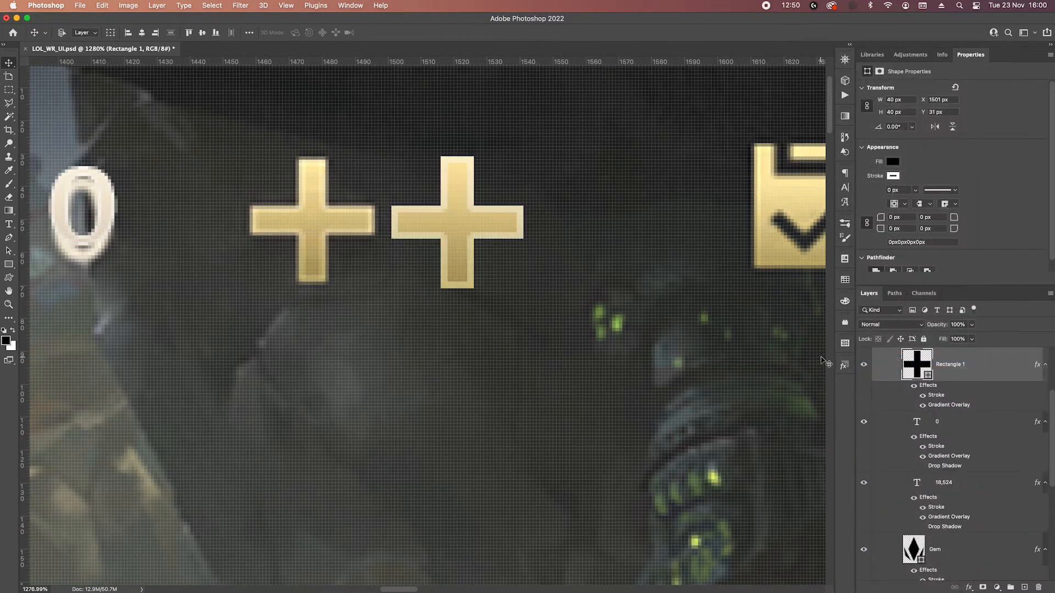
Nudge the plus shape up 1 px, reduce its stroke size, and compare it with the reference plus.
{"action": "key", "text": "Up"}
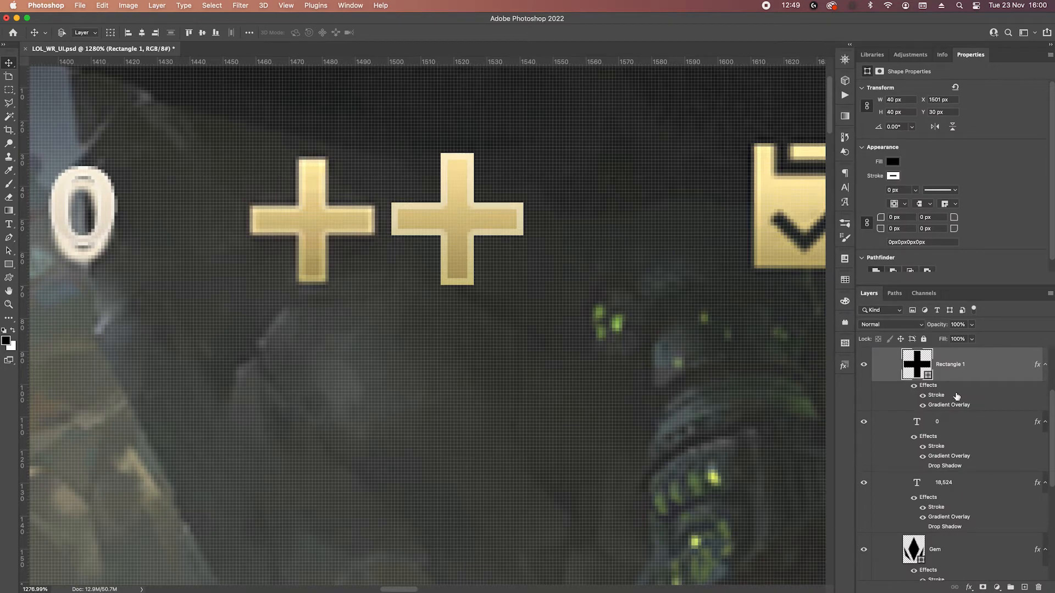
{"action": "double_click", "coordinate": [940, 397]}
{"action": "left_click", "coordinate": [897, 57]}
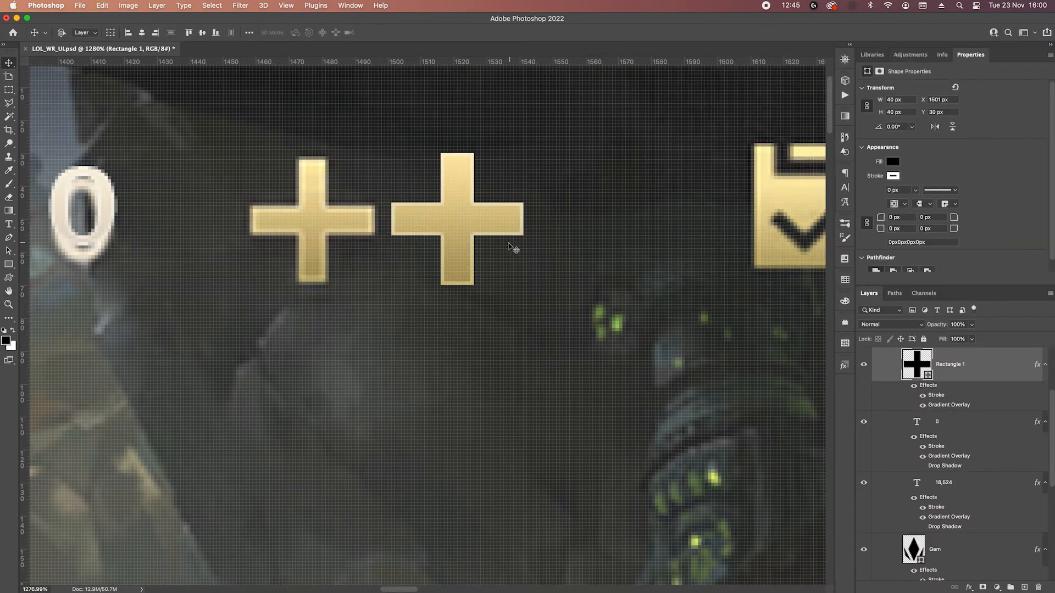
{"action": "scroll", "coordinate": [513, 248], "scroll_direction": "down", "scroll_amount": 5}
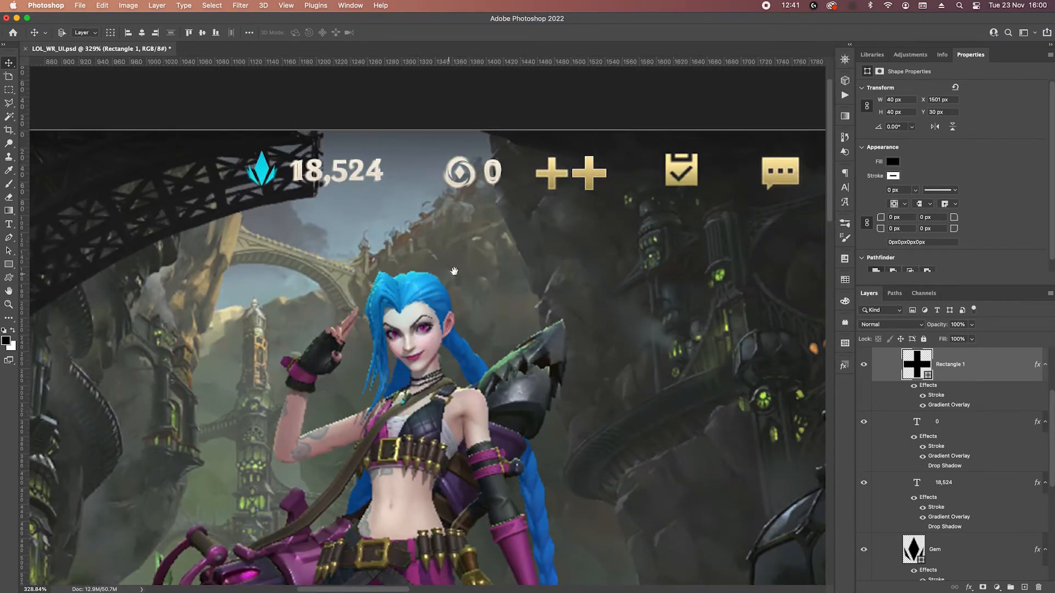
{"action": "scroll", "coordinate": [619, 177], "scroll_direction": "up", "scroll_amount": 3}
{"action": "scroll", "coordinate": [583, 167], "scroll_direction": "up", "scroll_amount": 2}
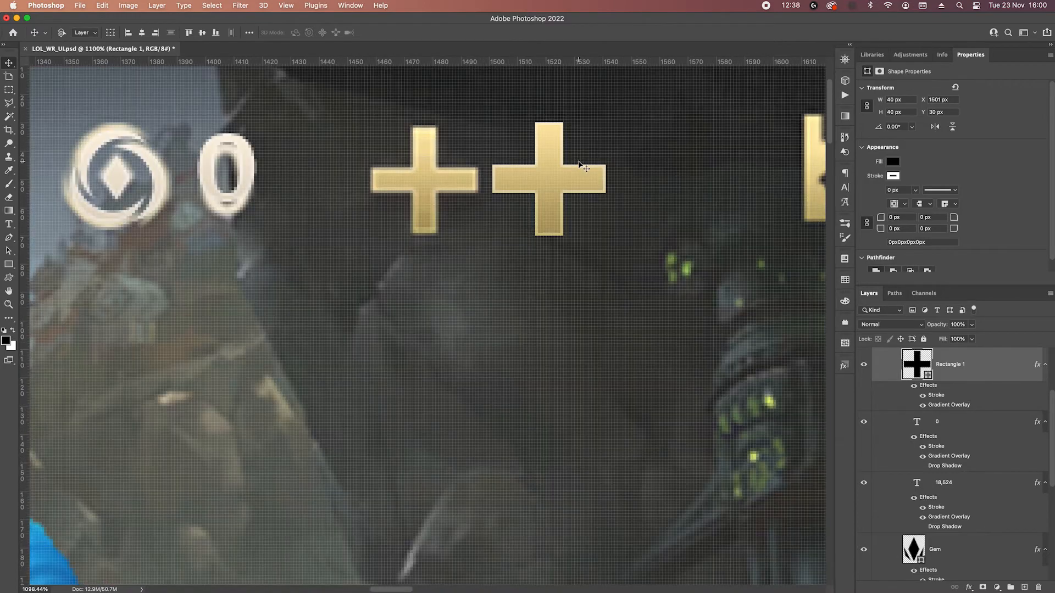
{"action": "scroll", "coordinate": [590, 173], "scroll_direction": "down", "scroll_amount": 3}
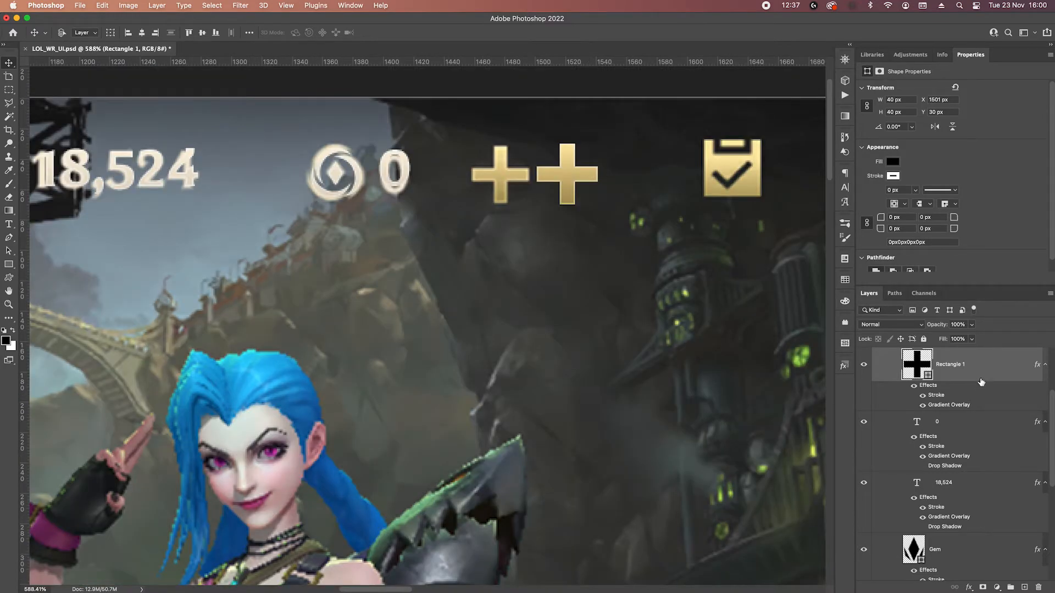
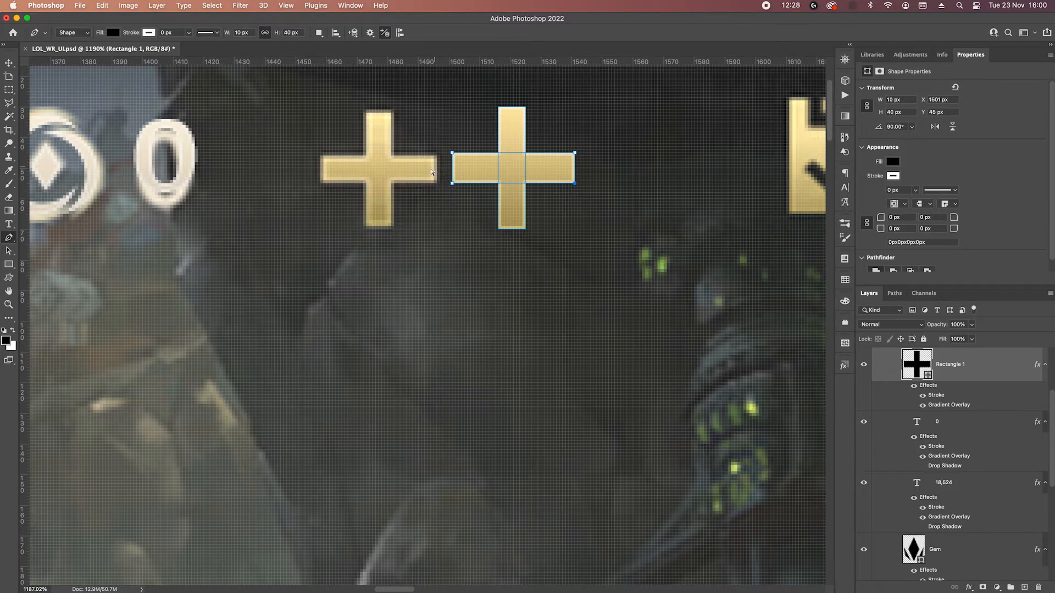
Thin the plus shape's bars to 9 px and shorten them to 39 px to match the reference plus.
{"action": "left_click_drag", "start_coordinate": [457, 185], "coordinate": [466, 187]}
{"action": "key", "text": "Up"}
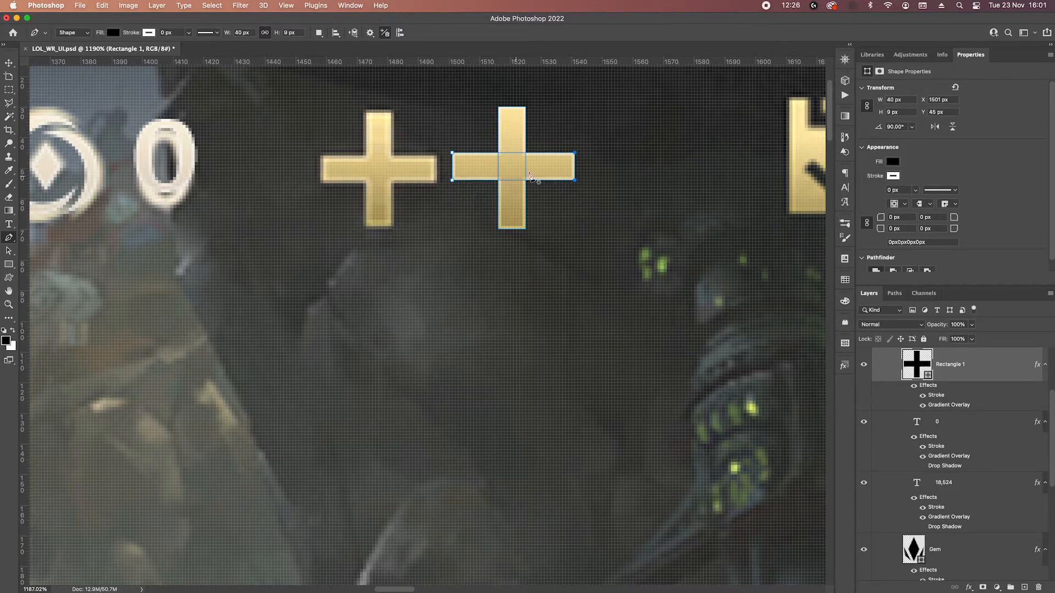
{"action": "key", "text": "Escape"}
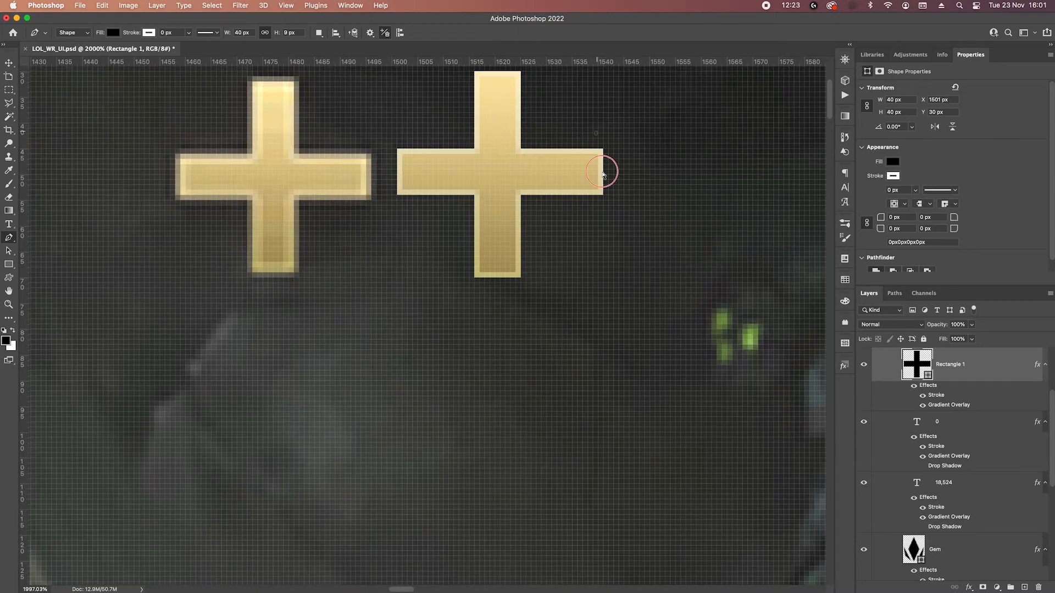
{"action": "left_click", "coordinate": [599, 171], "text": "ctrl"}
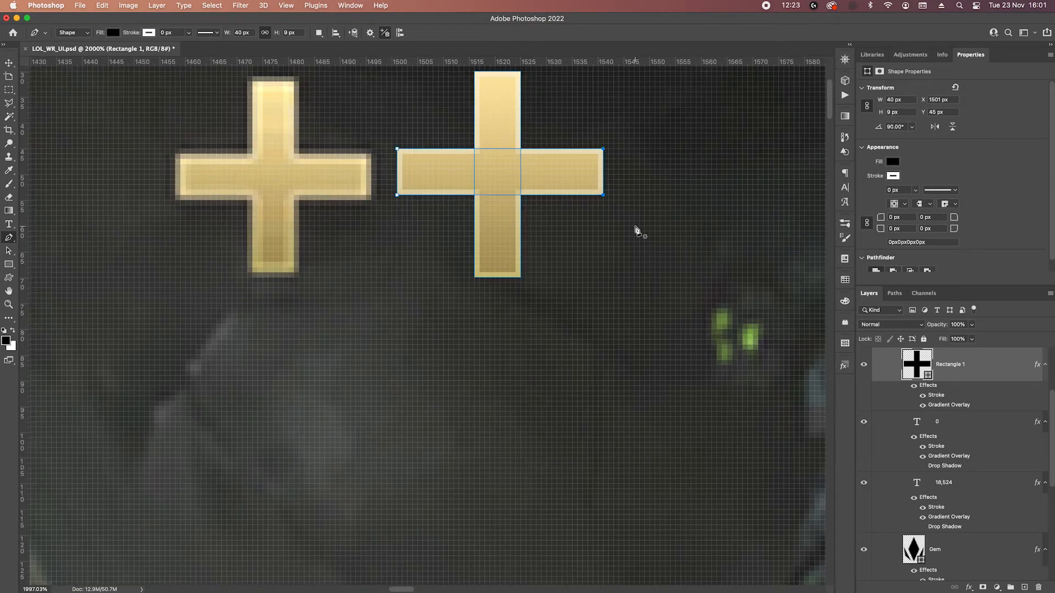
{"action": "key", "text": "Escape"}
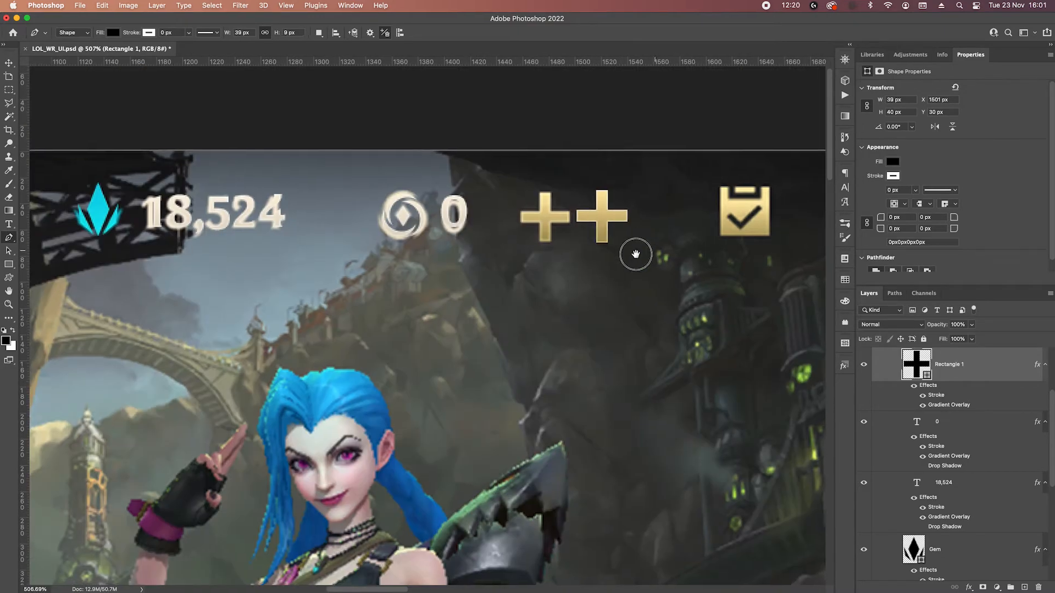
{"action": "left_click_drag", "start_coordinate": [631, 252], "coordinate": [586, 285]}
{"action": "scroll", "coordinate": [595, 253], "scroll_direction": "up", "scroll_amount": 3}
{"action": "key", "text": "Up"}
{"action": "key", "text": "Return"}
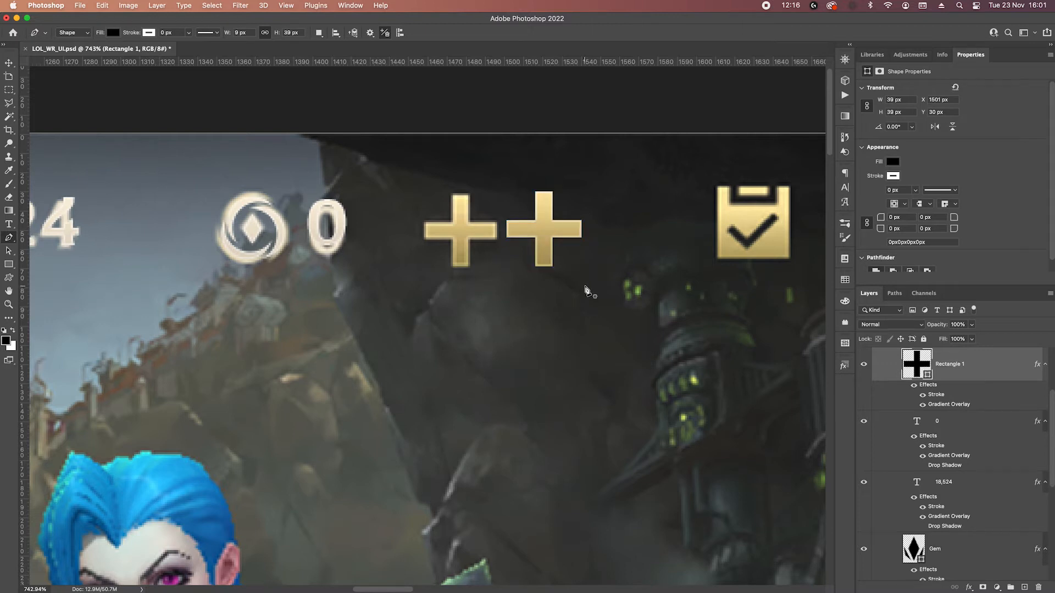
Move the plus shape down 1 px and left until it covers the reference plus beside the 0 counter.
{"action": "key", "text": "v"}
{"action": "key", "text": "Down"}
{"action": "key", "text": "shift+Left"}
{"action": "key", "text": "shift+Left"}
{"action": "key", "text": "shift+Left"}
{"action": "key", "text": "shift+Left"}
{"action": "key", "text": "Left"}
{"action": "key", "text": "Left"}
{"action": "key", "text": "Left"}
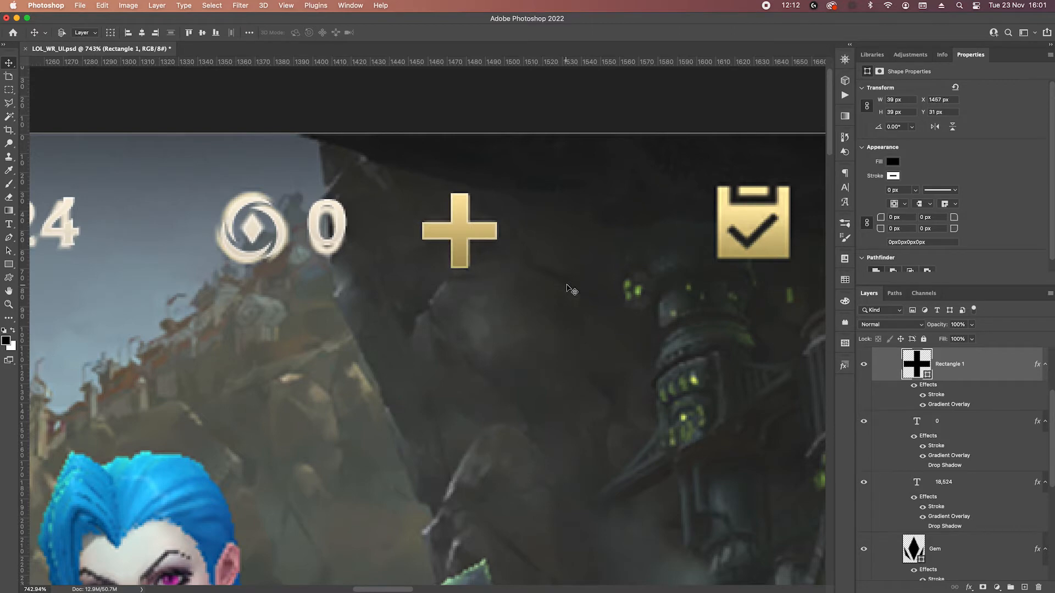
Rename the plus shape's layer as Pluss.
{"action": "scroll", "coordinate": [648, 324], "scroll_direction": "right", "scroll_amount": 5}
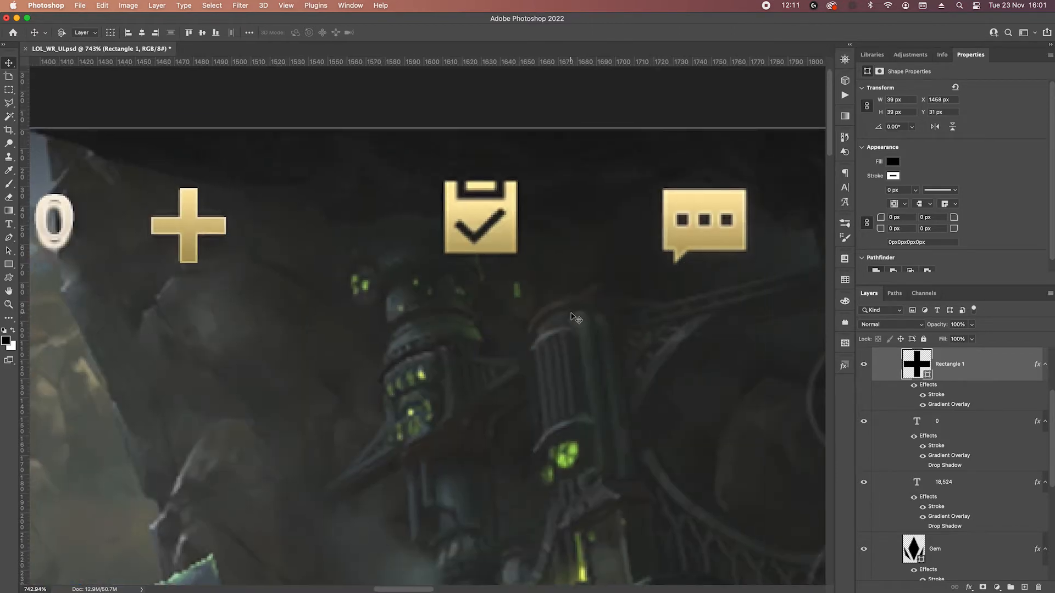
{"action": "scroll", "coordinate": [989, 407], "scroll_direction": "up", "scroll_amount": 2}
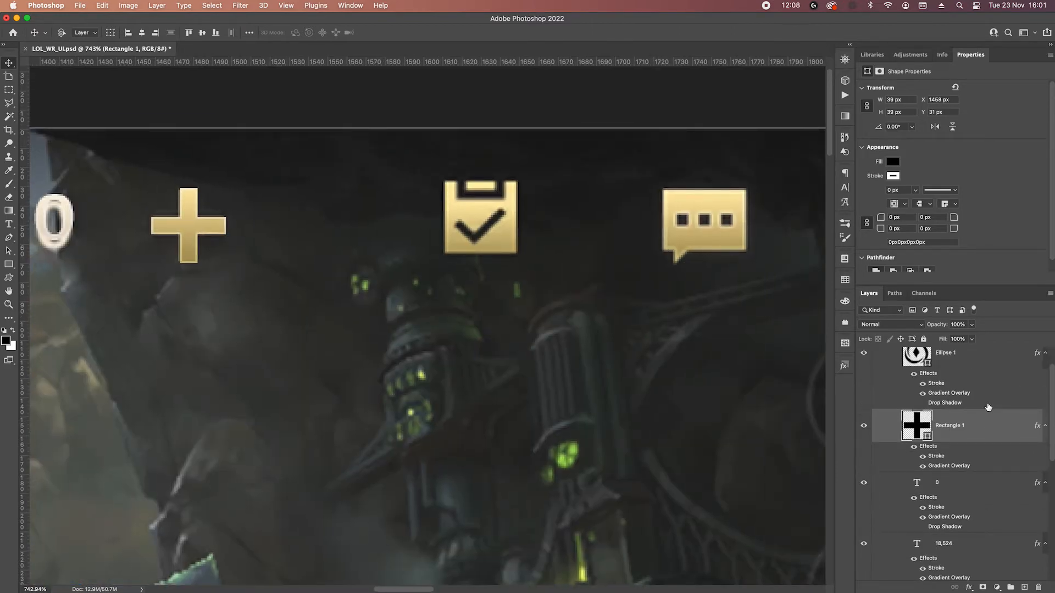
{"action": "type", "text": "Pluss"}
{"action": "key", "text": "Return"}
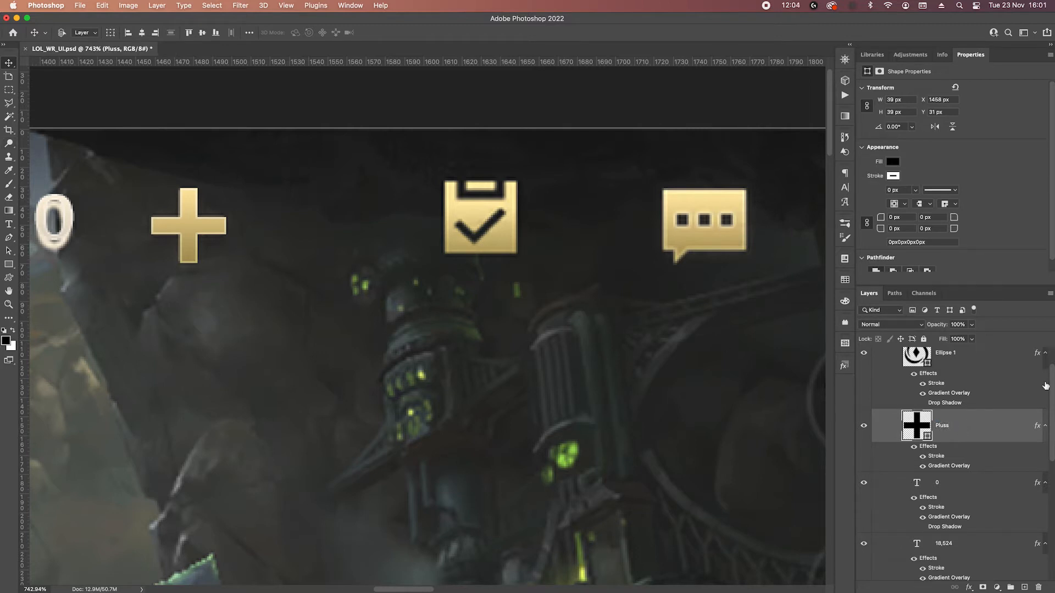
Collapse the Currency and top nav layer groups.
{"action": "scroll", "coordinate": [932, 391], "scroll_direction": "up", "scroll_amount": 2}
{"action": "left_click", "coordinate": [889, 368]}
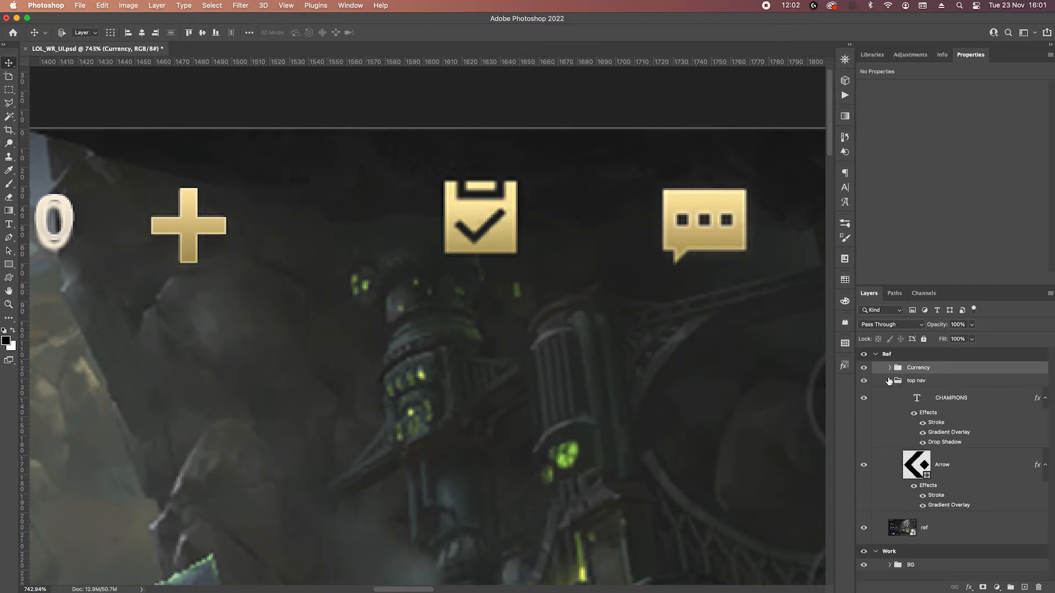
{"action": "left_click", "coordinate": [890, 380]}
{"action": "scroll", "coordinate": [467, 320], "scroll_direction": "down", "scroll_amount": 5}
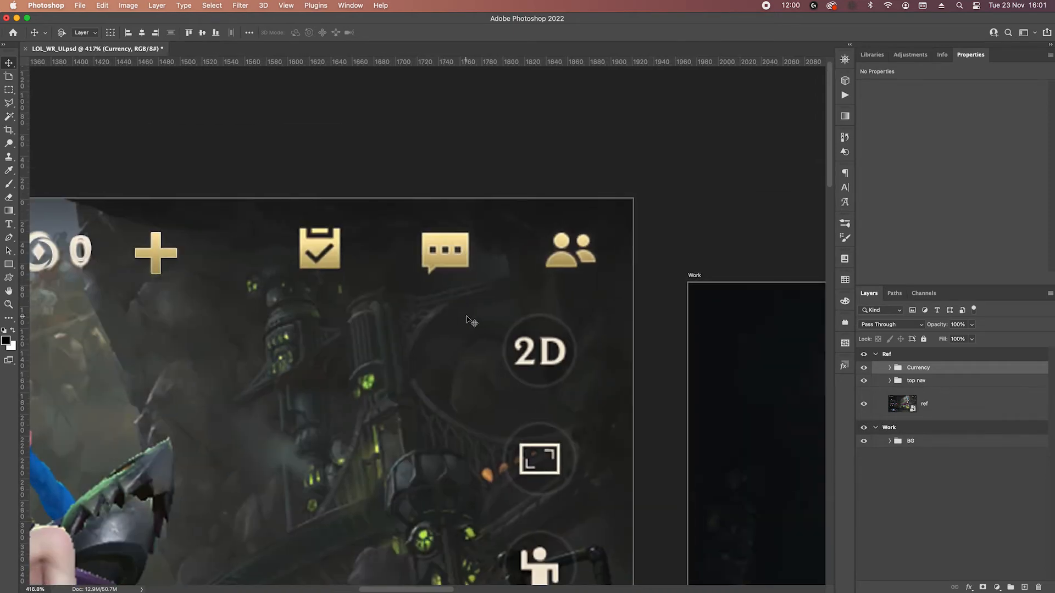
Create a new layer group above Currency in the Ref artboard and name it Top right menu.
{"action": "scroll", "coordinate": [369, 253], "scroll_direction": "up", "scroll_amount": 2}
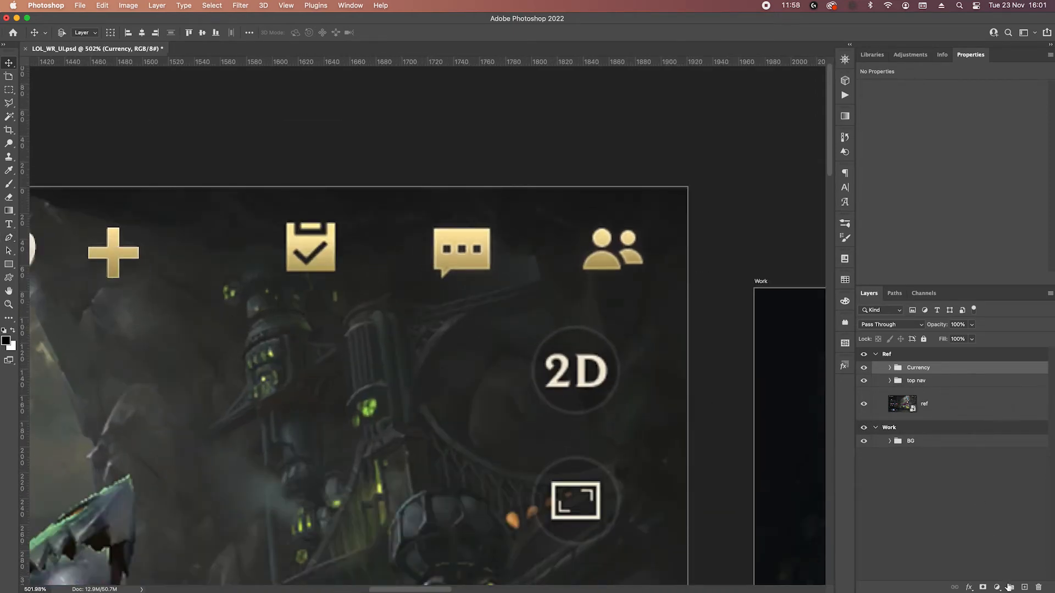
{"action": "left_click", "coordinate": [1010, 586]}
{"action": "key", "text": "p"}
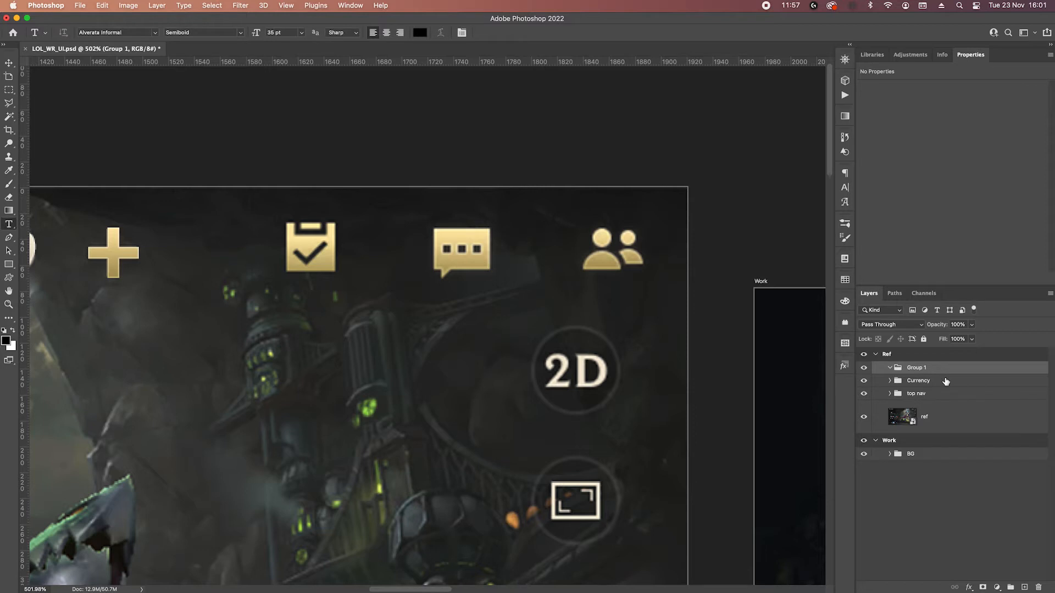
{"action": "key", "text": "s"}
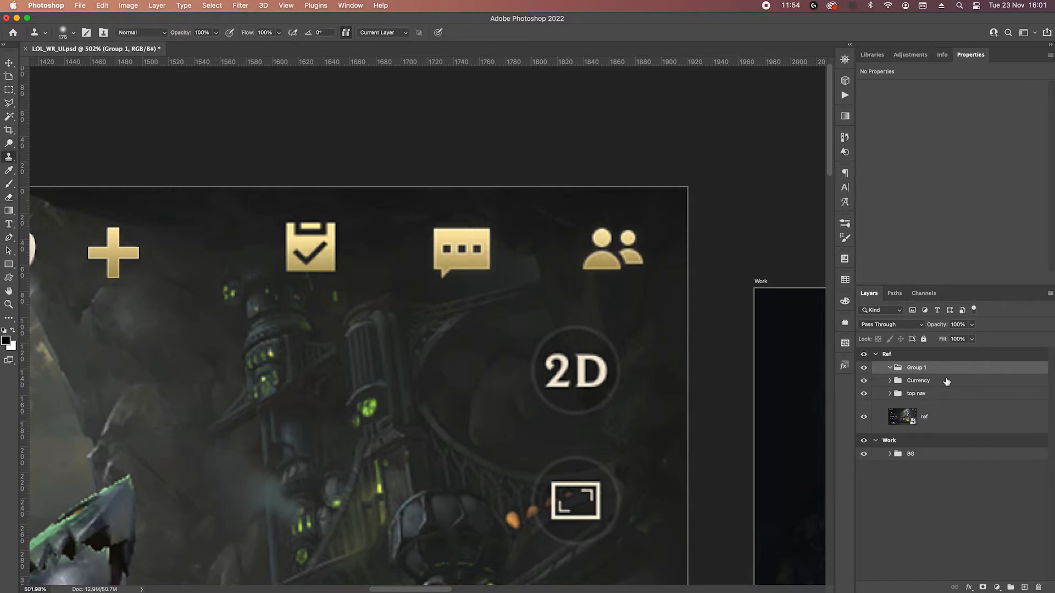
{"action": "double_click", "coordinate": [920, 369]}
{"action": "type", "text": "Top right menu"}
{"action": "key", "text": "Return"}
Draw a 40 × 39 px rectangle beside the reference clipboard icon and paste the gold layer style onto it.
{"action": "left_click", "coordinate": [9, 266]}
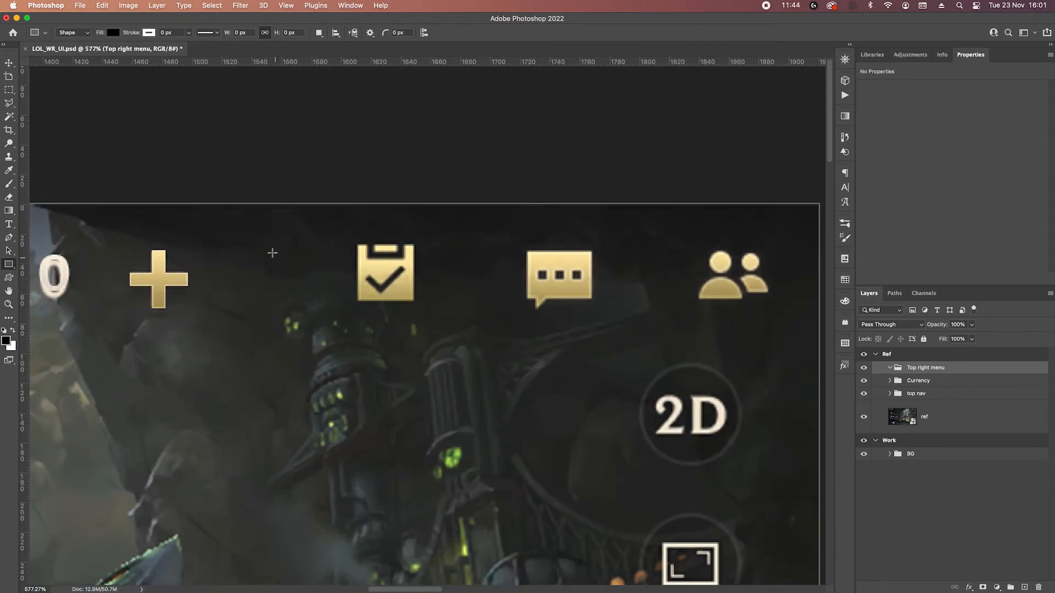
{"action": "left_click_drag", "start_coordinate": [275, 244], "coordinate": [327, 302]}
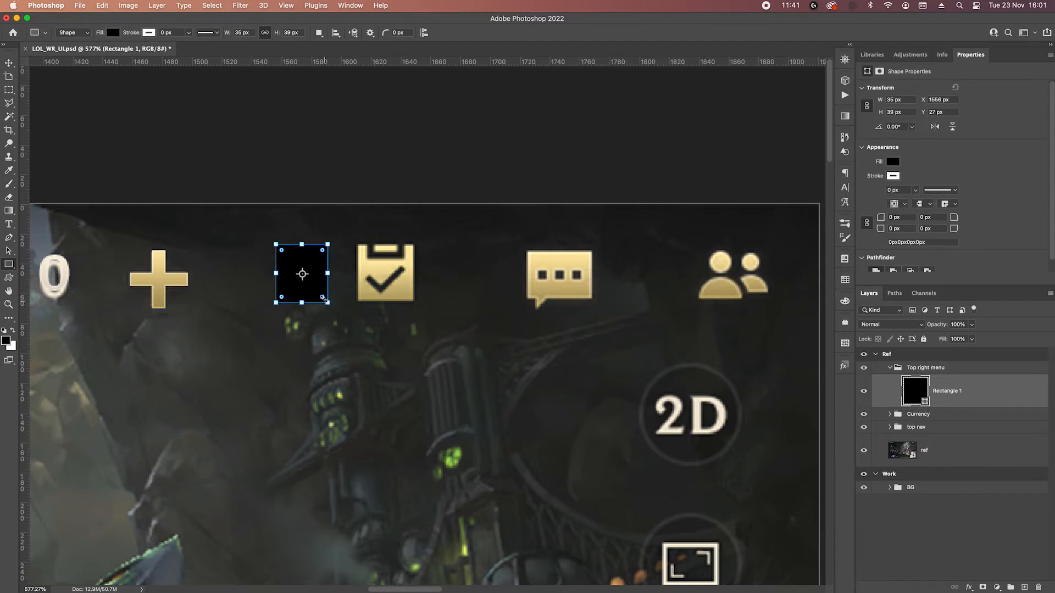
{"action": "right_click", "coordinate": [957, 399]}
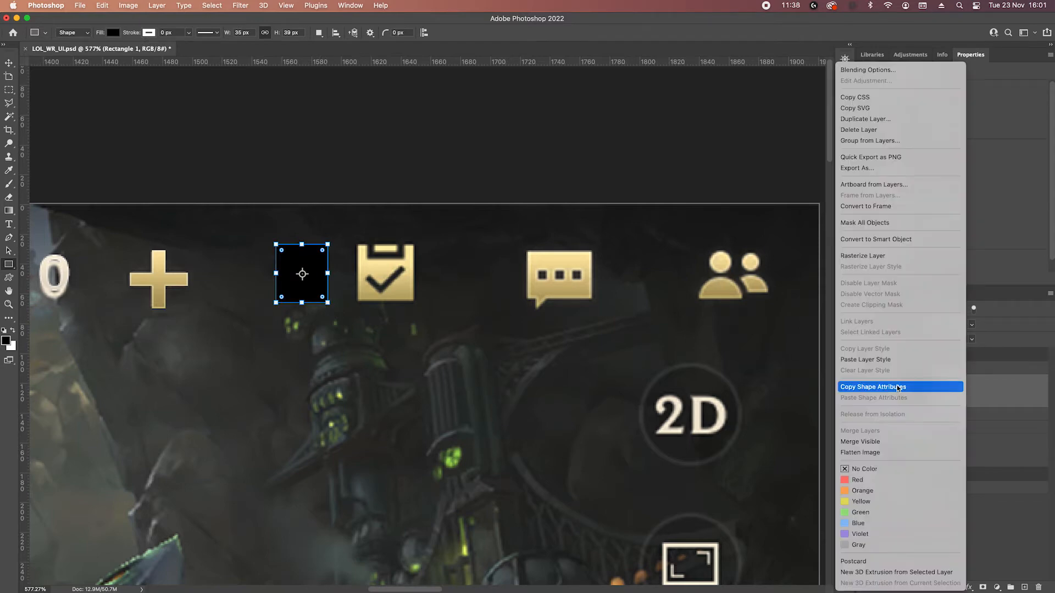
{"action": "left_click", "coordinate": [865, 359]}
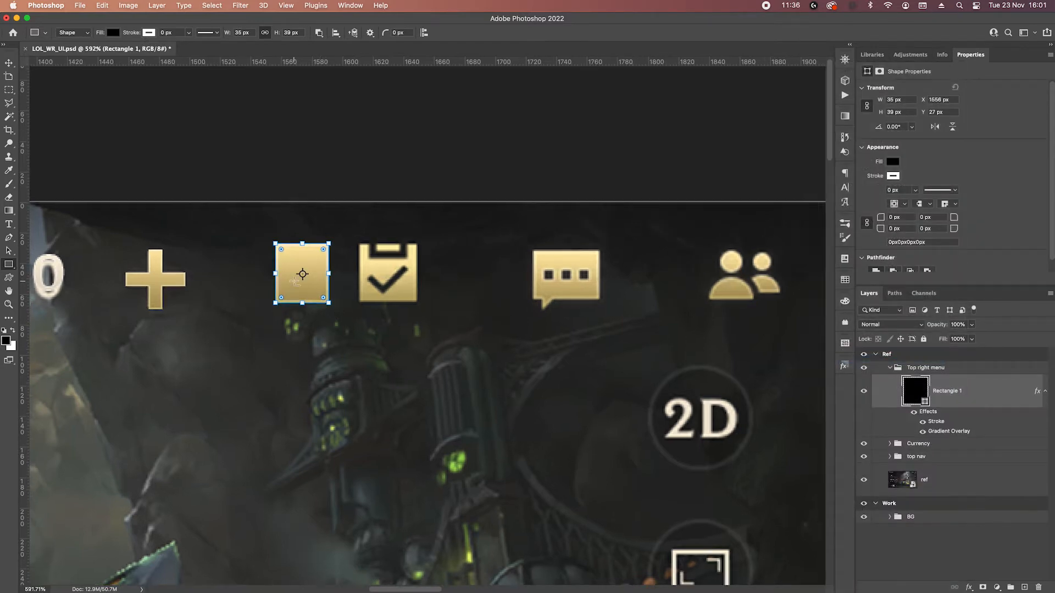
{"action": "scroll", "coordinate": [294, 280], "scroll_direction": "up", "scroll_amount": 3}
{"action": "left_click_drag", "start_coordinate": [266, 269], "coordinate": [256, 270]}
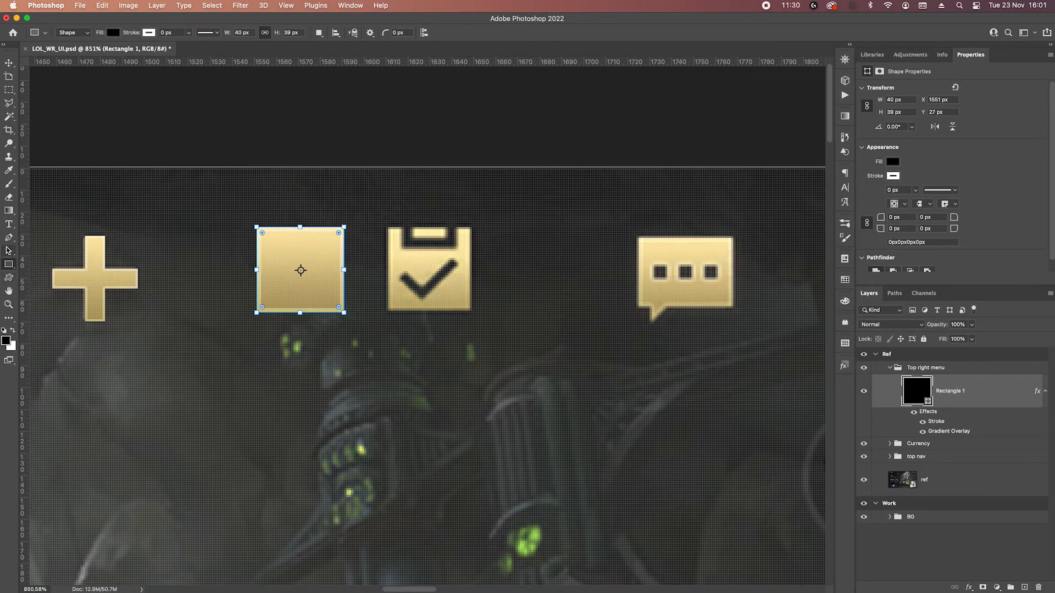
Subtract a 4 × 11 px notch from the gold rectangle's top edge at Y 24 px and duplicate it to X 1579 px.
{"action": "scroll", "coordinate": [286, 236], "scroll_direction": "up", "scroll_amount": 1}
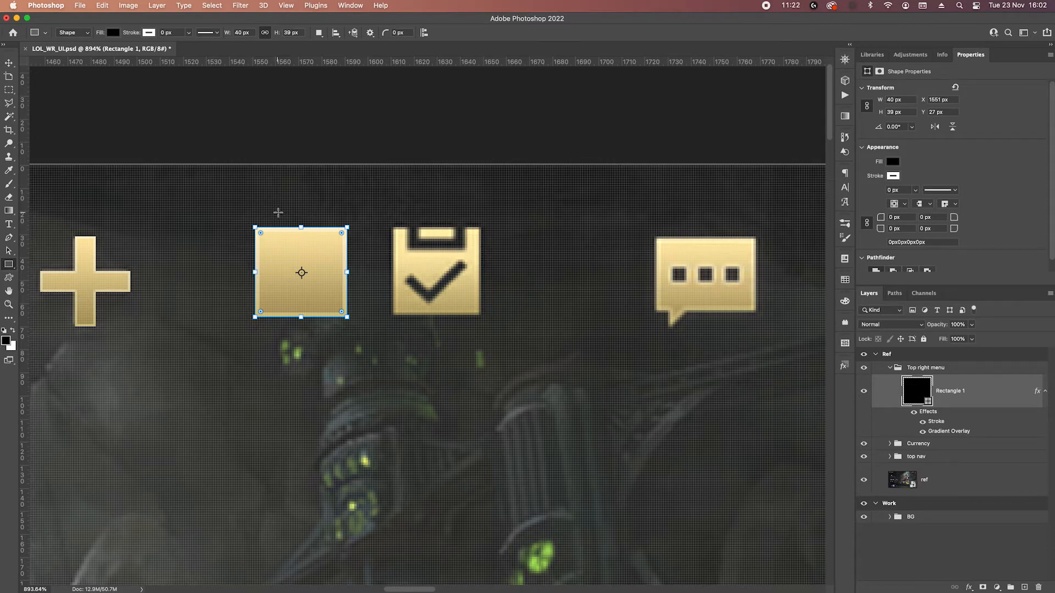
{"action": "left_click_drag", "start_coordinate": [279, 213], "coordinate": [284, 237]}
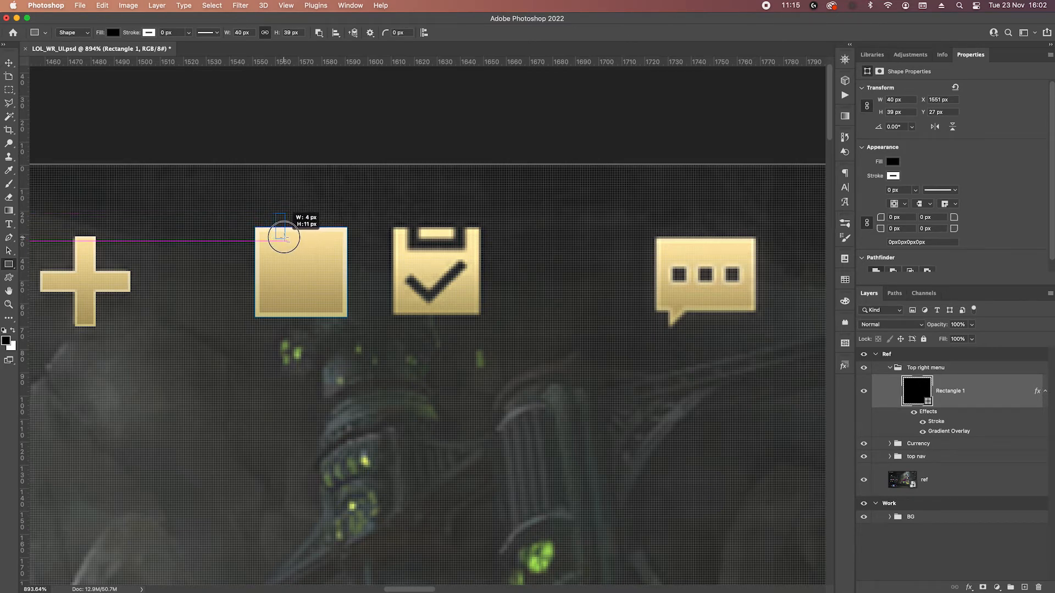
{"action": "left_click_drag", "start_coordinate": [284, 237], "coordinate": [280, 237]}
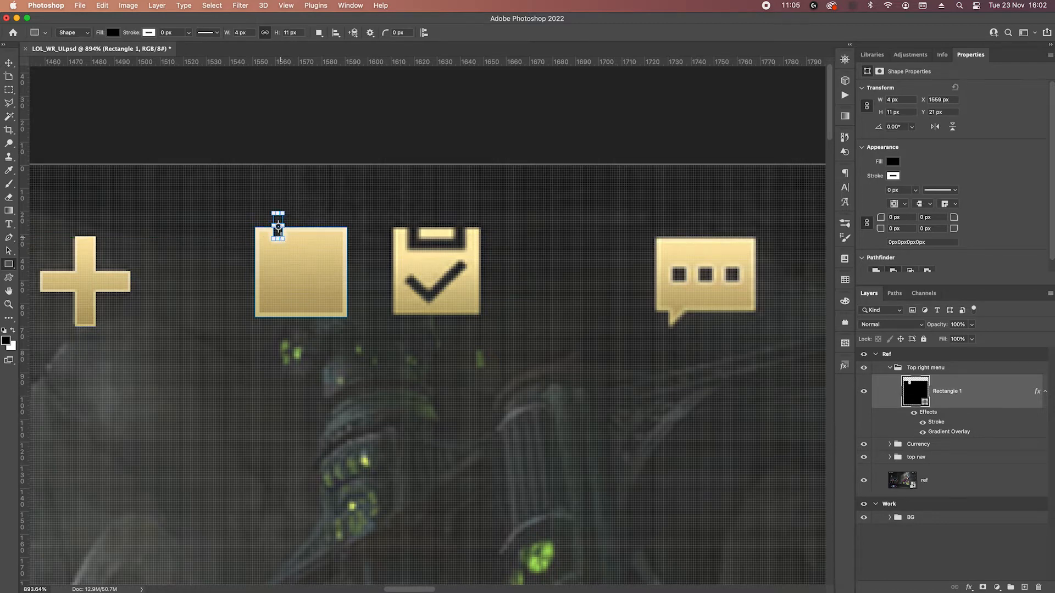
{"action": "scroll", "coordinate": [280, 243], "scroll_direction": "up", "scroll_amount": 3}
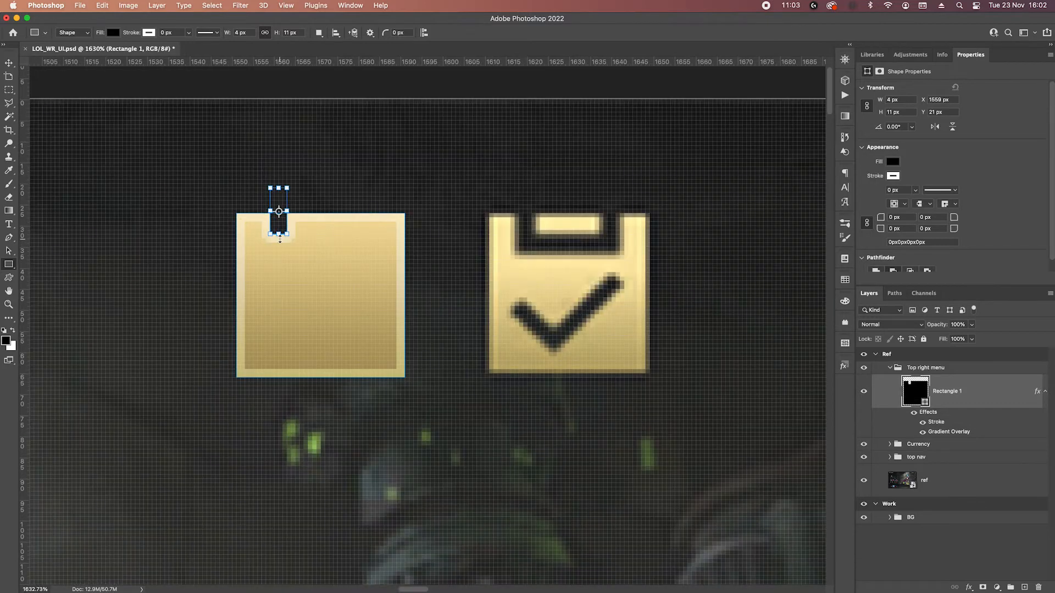
{"action": "left_click", "coordinate": [9, 251]}
{"action": "key", "text": "Down"}
{"action": "key", "text": "Down"}
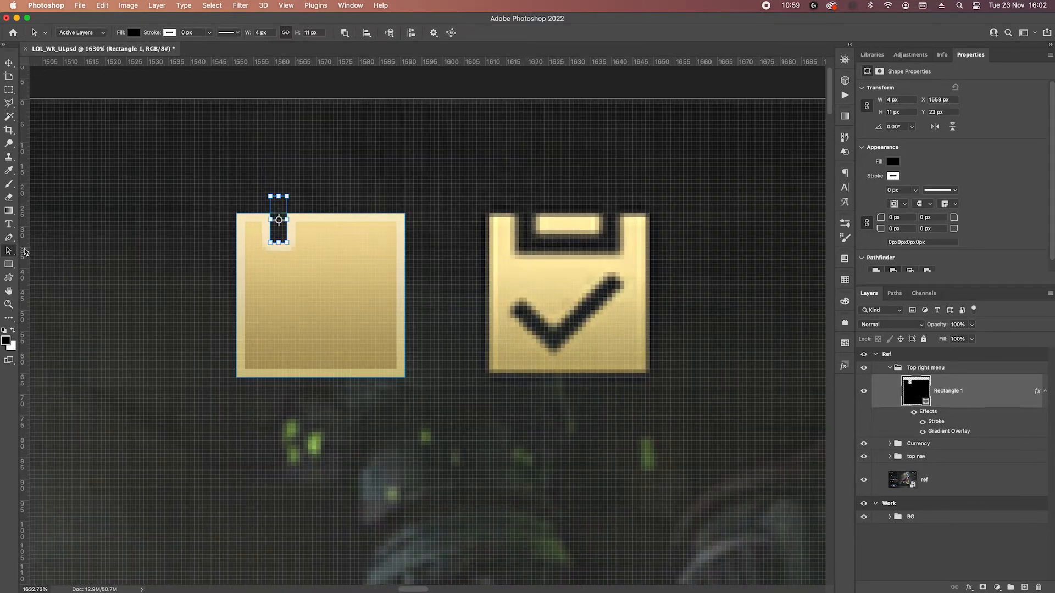
{"action": "key", "text": "Down"}
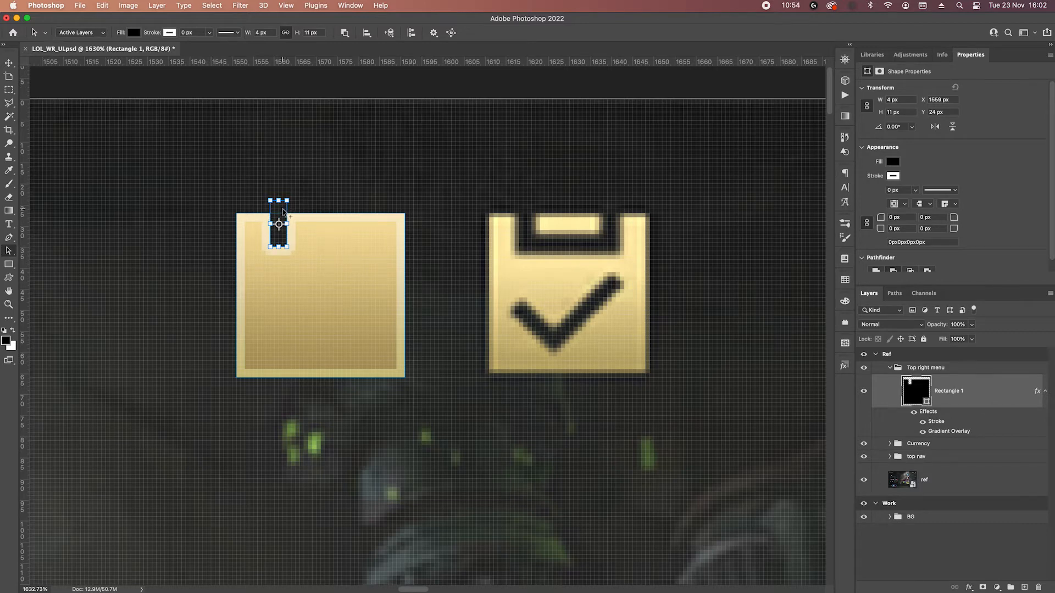
{"action": "left_click_drag", "start_coordinate": [287, 212], "coordinate": [371, 209]}
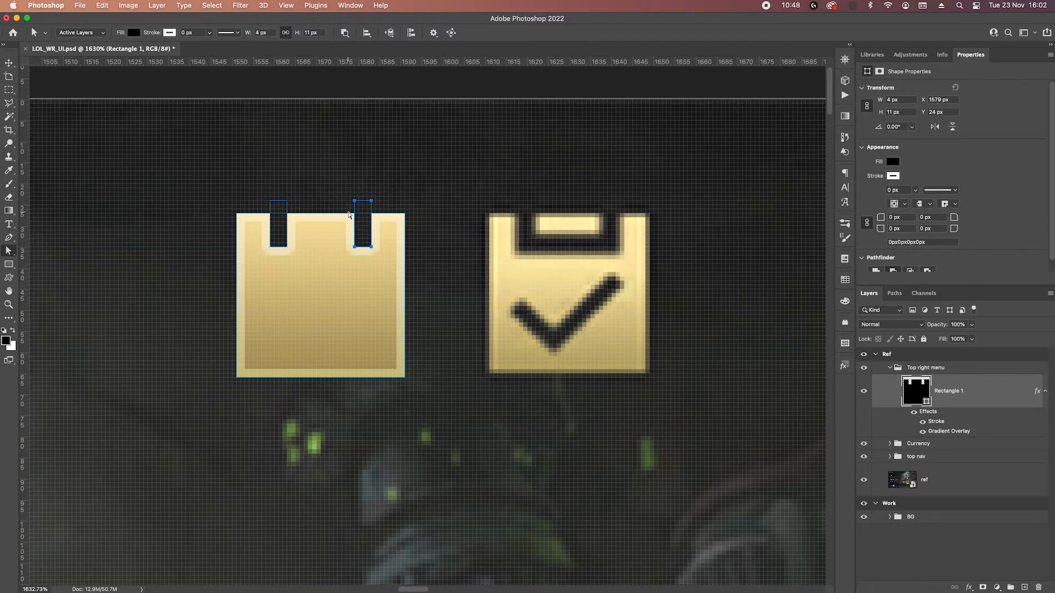
Duplicate a notch between the two, rotate it 90° and stretch it to 24 px so it joins their lower ends.
{"action": "left_click_drag", "start_coordinate": [360, 212], "coordinate": [308, 209]}
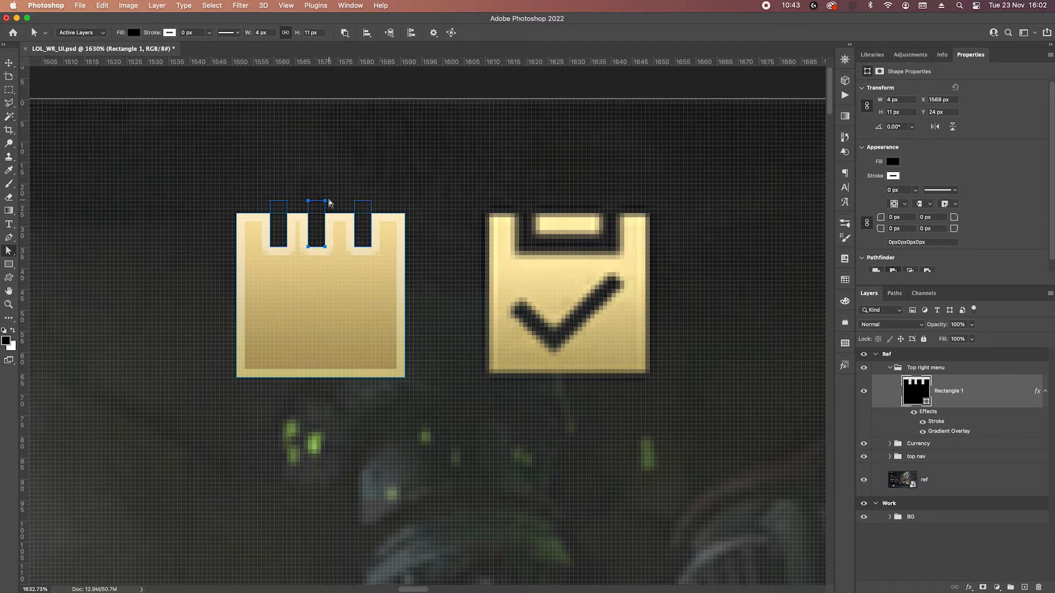
{"action": "key", "text": "super+t"}
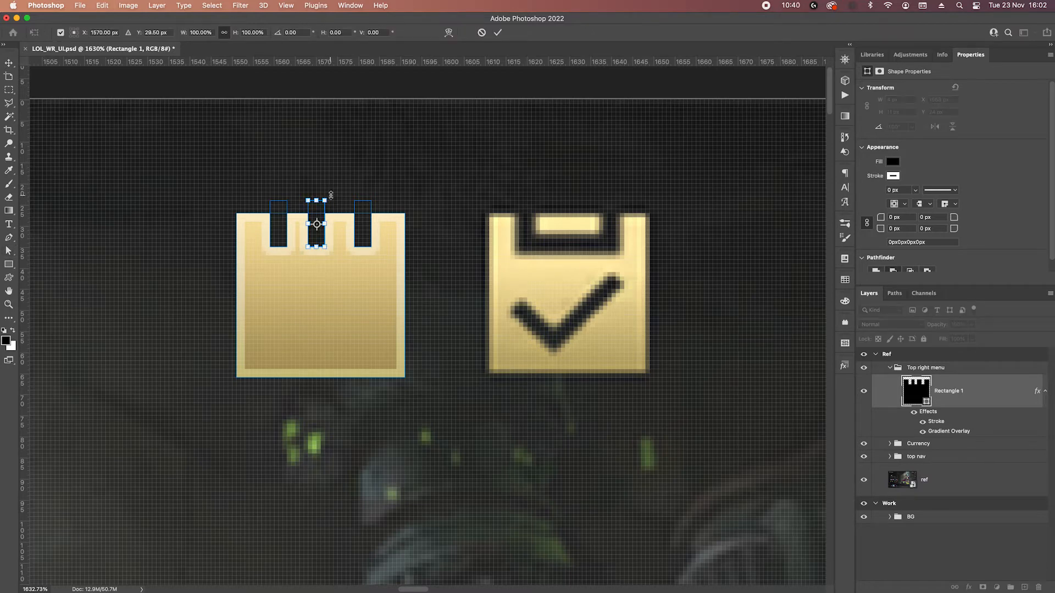
{"action": "left_click_drag", "start_coordinate": [332, 196], "coordinate": [348, 248]}
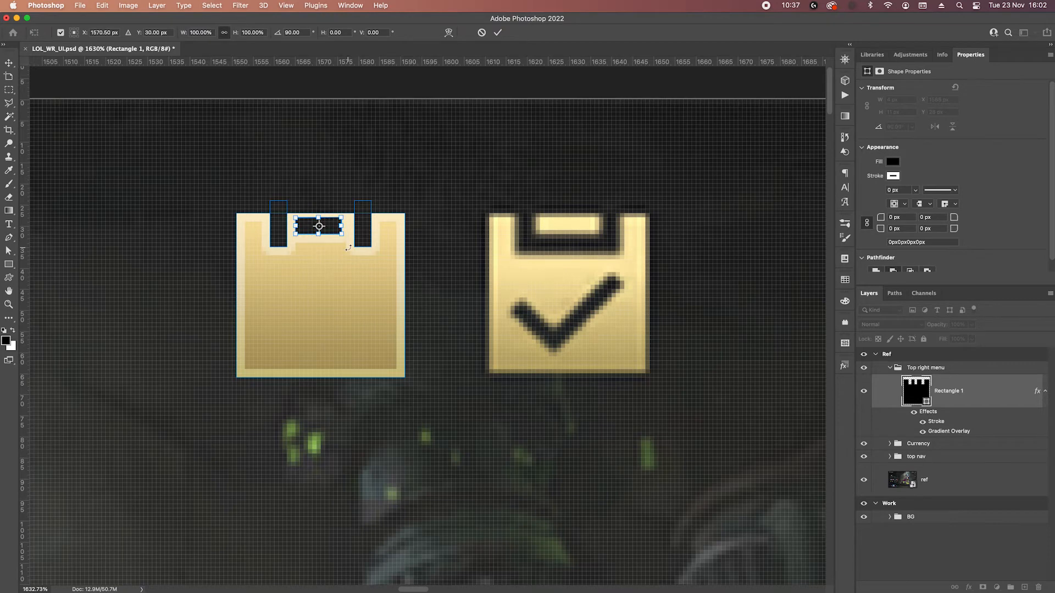
{"action": "key", "text": "Down"}
{"action": "key", "text": "Down"}
{"action": "key", "text": "Down"}
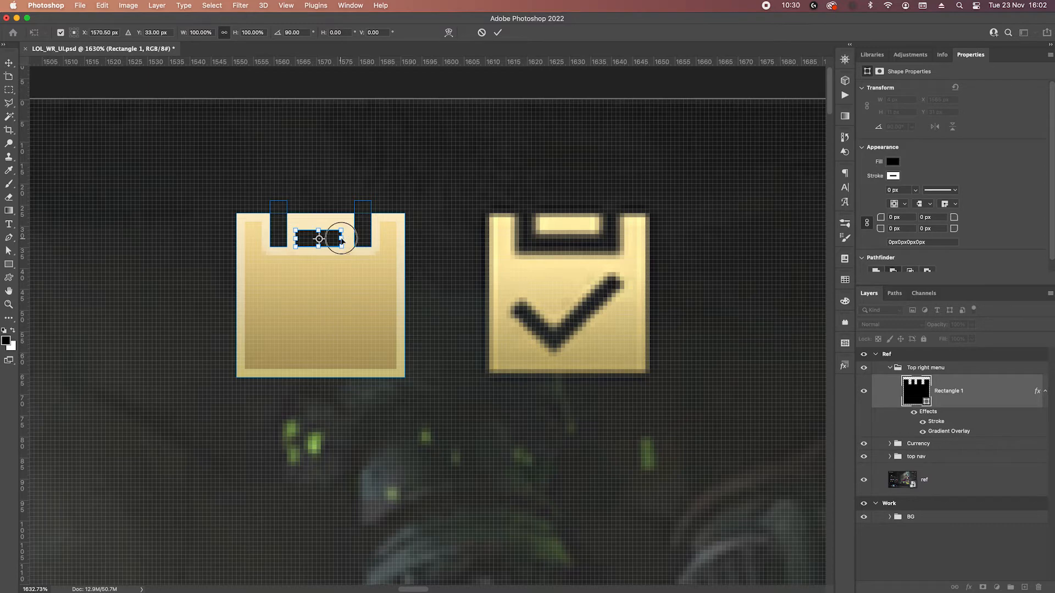
{"action": "left_click_drag", "start_coordinate": [344, 237], "coordinate": [372, 238]}
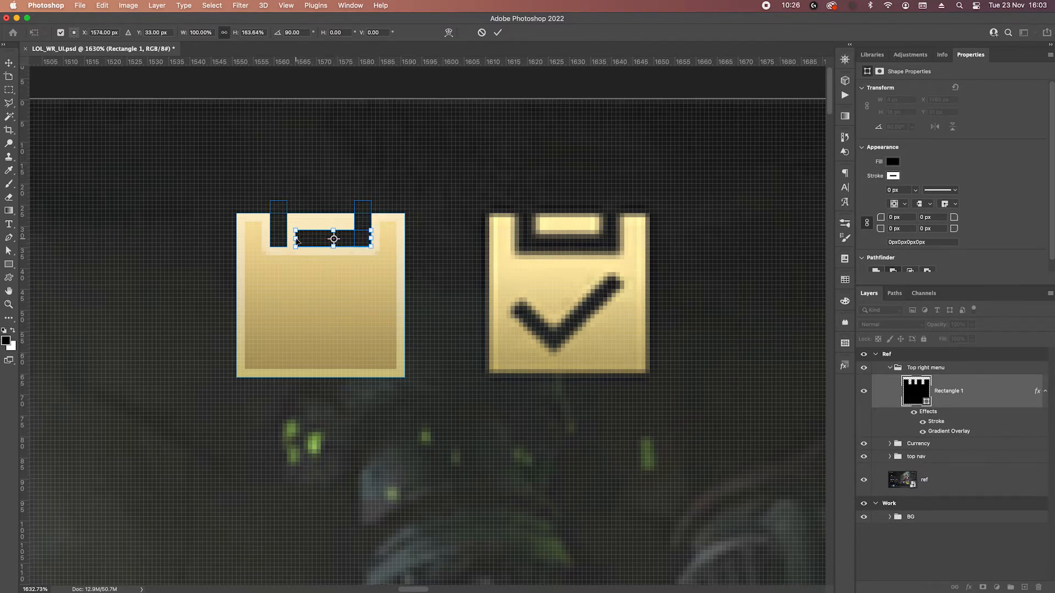
{"action": "left_click_drag", "start_coordinate": [295, 238], "coordinate": [272, 237]}
{"action": "key", "text": "Return"}
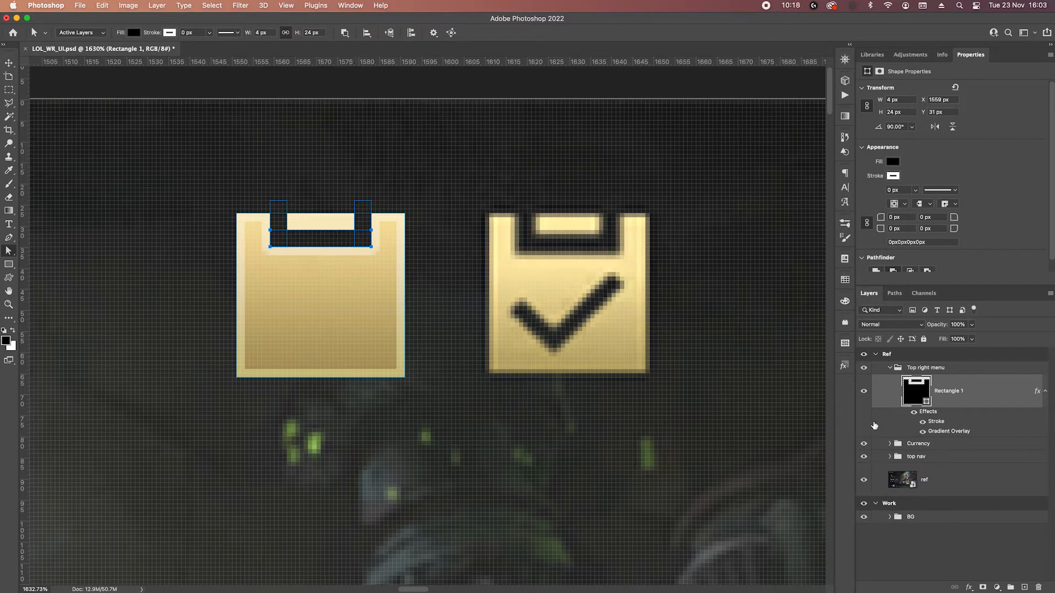
Merge the rectangle and its notch cutouts into a single clipboard shape.
{"action": "left_click", "coordinate": [981, 459]}
{"action": "left_click", "coordinate": [976, 407]}
{"action": "left_click", "coordinate": [344, 32]}
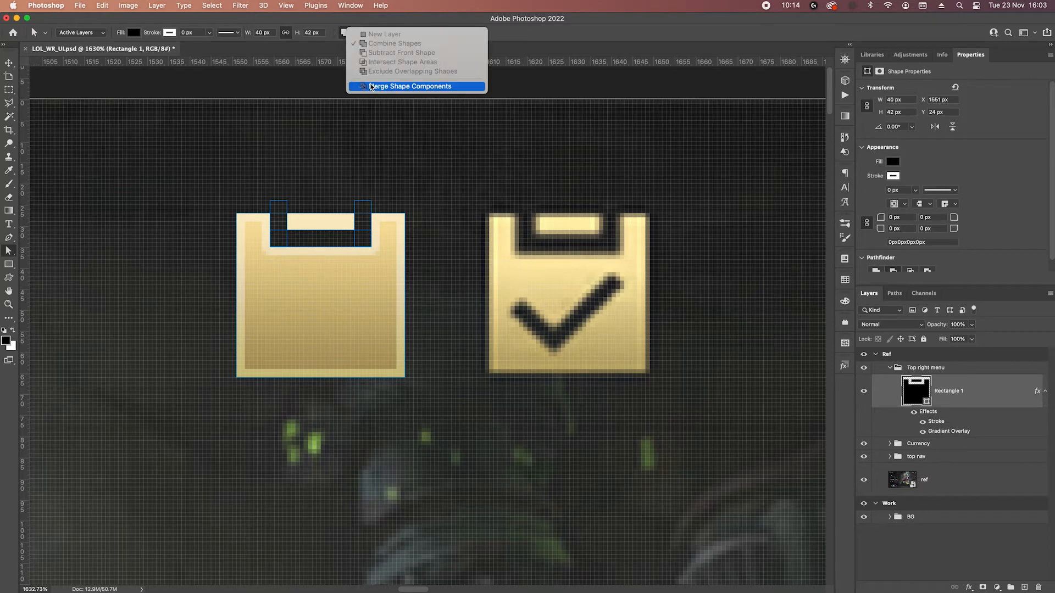
{"action": "left_click", "coordinate": [409, 88]}
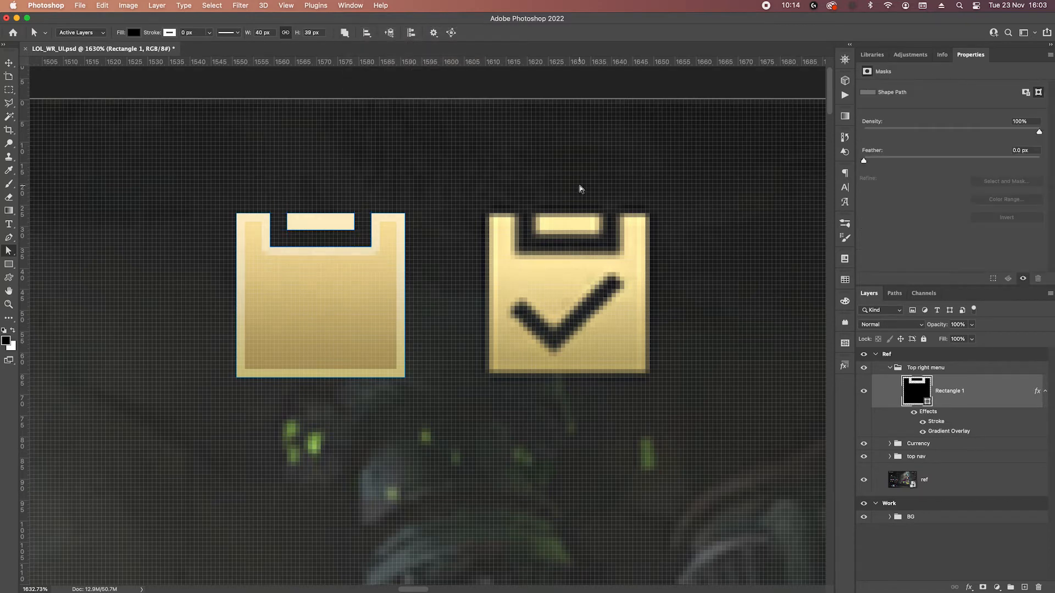
{"action": "left_click", "coordinate": [8, 64]}
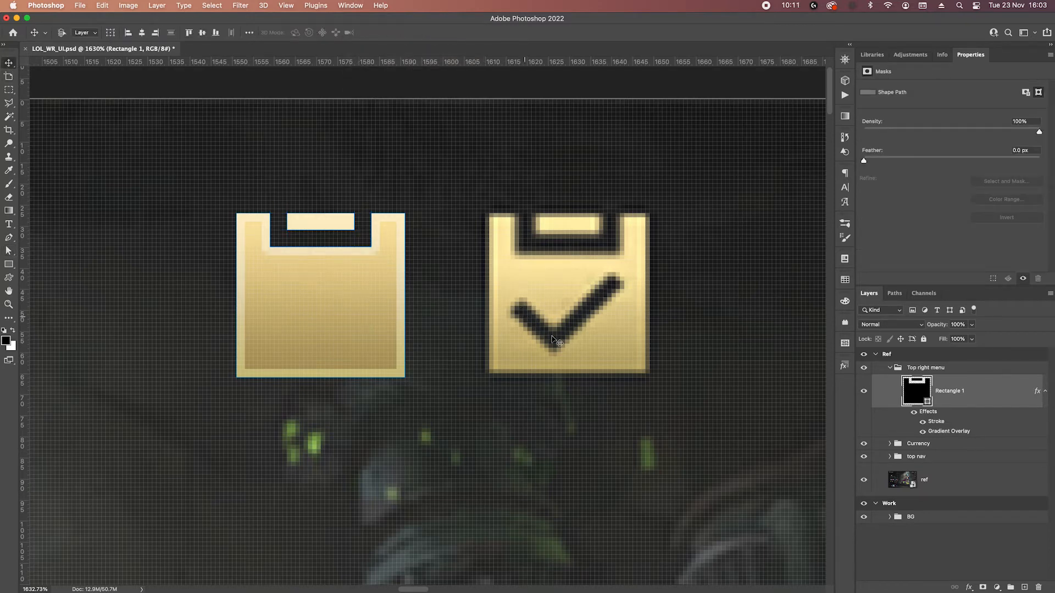
{"action": "scroll", "coordinate": [593, 353], "scroll_direction": "down", "scroll_amount": 4}
{"action": "scroll", "coordinate": [594, 354], "scroll_direction": "right", "scroll_amount": 1}
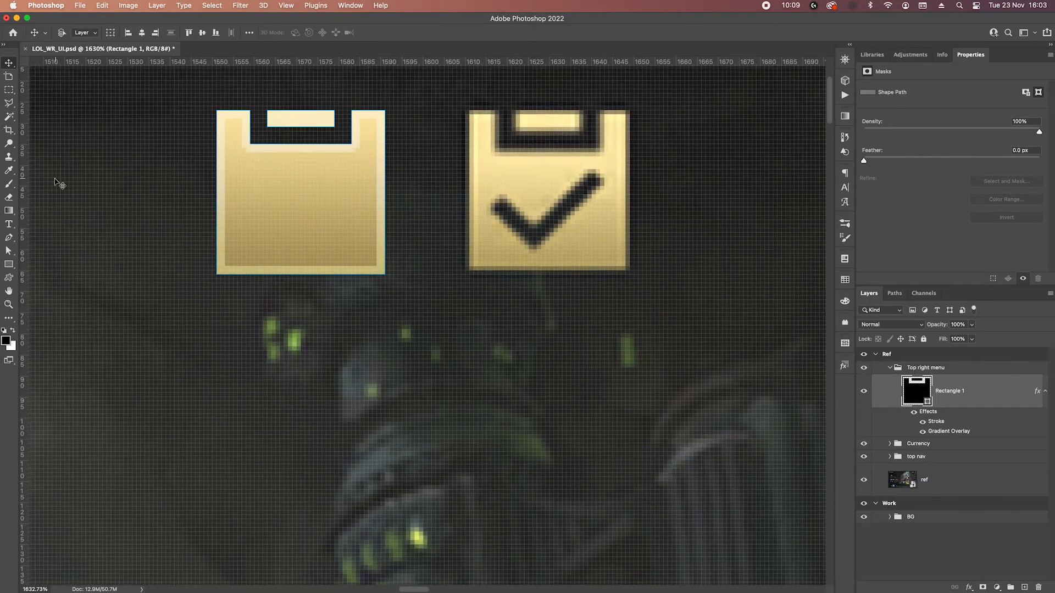
Draw a 3 × 14 px vertical bar below the clipboard and a 23 × 2 px horizontal bar extending right from its lower end.
{"action": "left_click", "coordinate": [9, 263]}
{"action": "left_click_drag", "start_coordinate": [358, 388], "coordinate": [363, 441]}
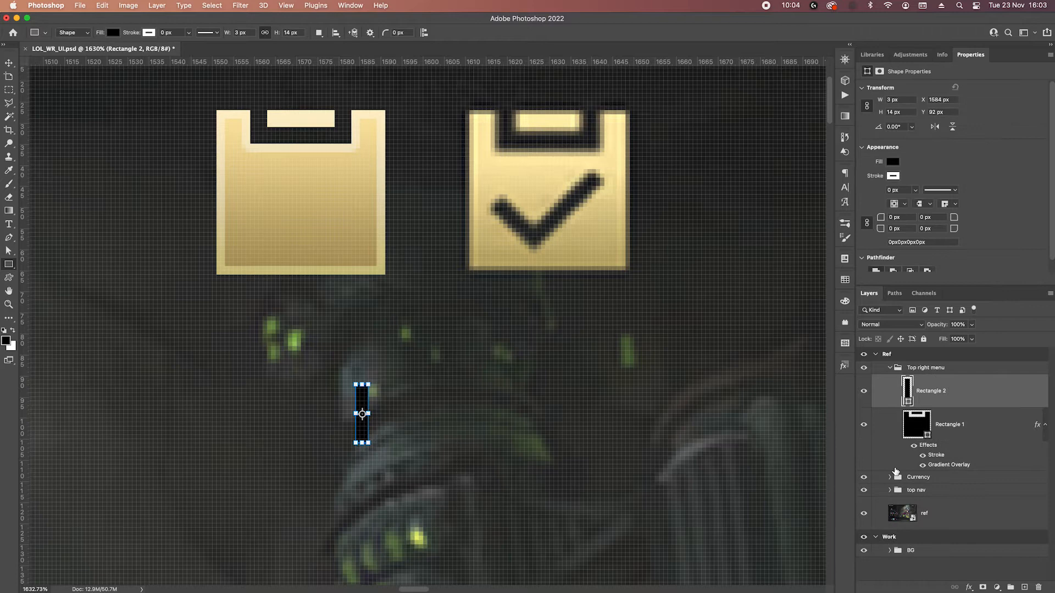
{"action": "left_click_drag", "start_coordinate": [357, 430], "coordinate": [452, 438]}
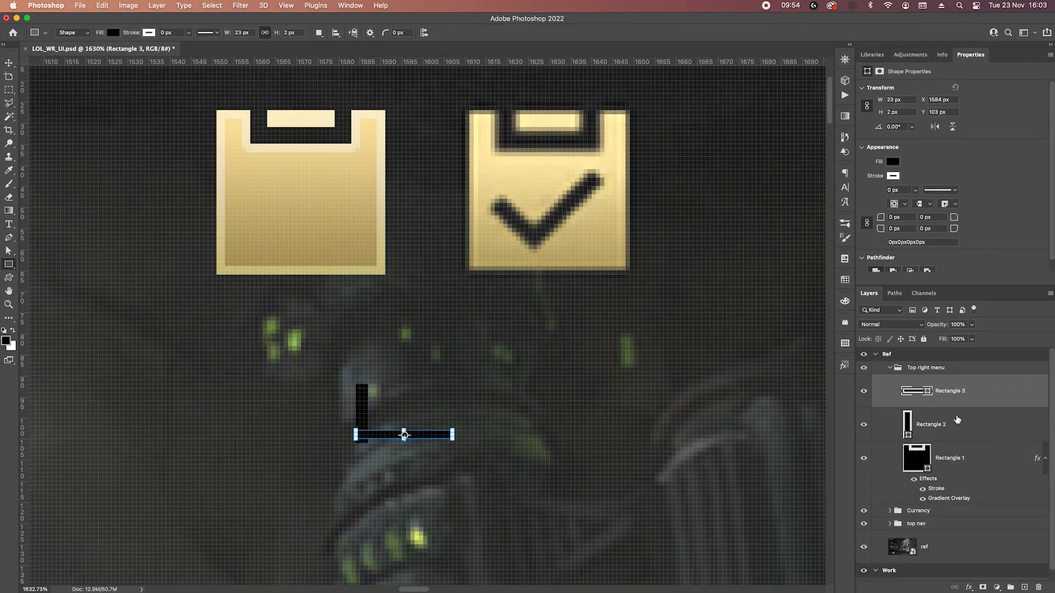
Resize the horizontal bar to 24 × 3 px so its lower edge lines up with the foot of the vertical bar.
{"action": "scroll", "coordinate": [417, 453], "scroll_direction": "up", "scroll_amount": 10}
{"action": "left_click_drag", "start_coordinate": [440, 368], "coordinate": [443, 396]}
{"action": "scroll", "coordinate": [456, 400], "scroll_direction": "down", "scroll_amount": 5}
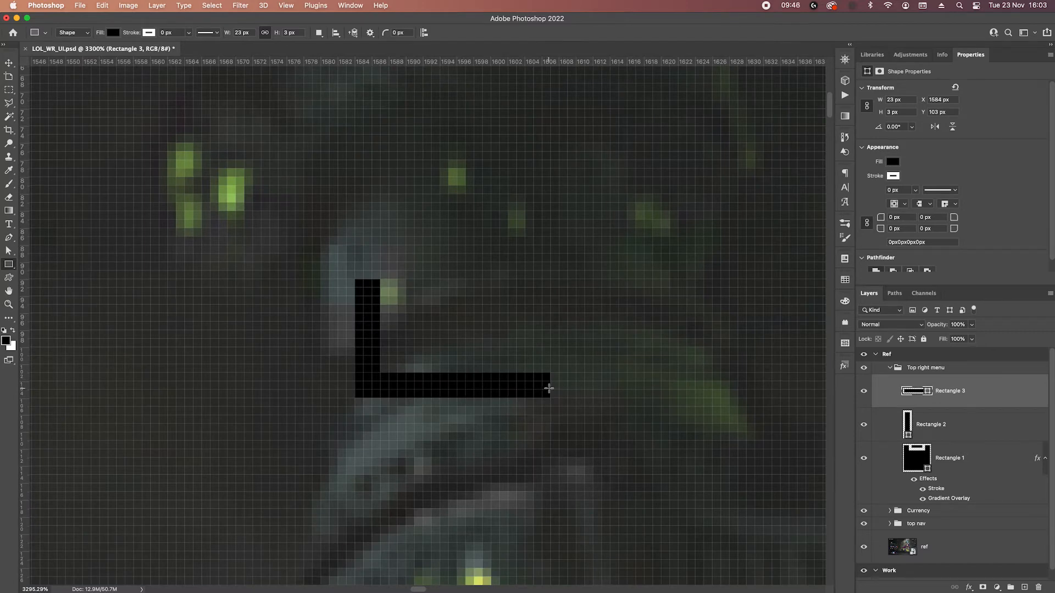
{"action": "key", "text": "p"}
{"action": "left_click_drag", "start_coordinate": [536, 361], "coordinate": [605, 442]}
{"action": "key", "text": "Right"}
{"action": "key", "text": "Right"}
{"action": "key", "text": "Right"}
{"action": "key", "text": "Right"}
{"action": "key", "text": "Right"}
{"action": "key", "text": "Right"}
{"action": "key", "text": "Right"}
{"action": "key", "text": "Right"}
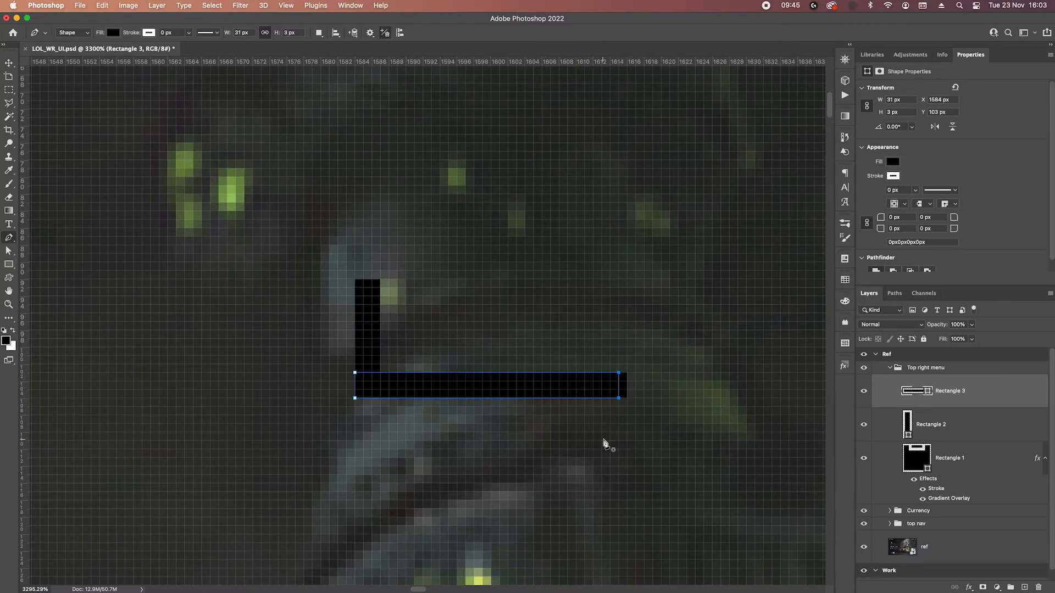
{"action": "key", "text": "Left"}
{"action": "key", "text": "Left"}
{"action": "key", "text": "Left"}
{"action": "key", "text": "Left"}
{"action": "key", "text": "Left"}
{"action": "key", "text": "Left"}
{"action": "key", "text": "Left"}
{"action": "key", "text": "Return"}
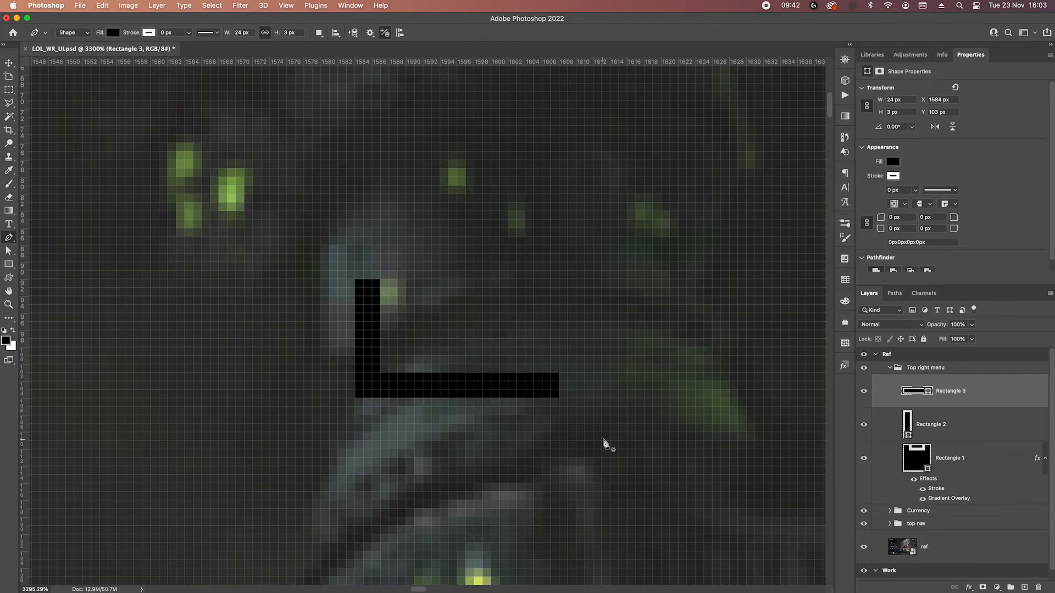
Merge the vertical and horizontal bars into a single L-shaped layer.
{"action": "scroll", "coordinate": [607, 436], "scroll_direction": "down", "scroll_amount": 4}
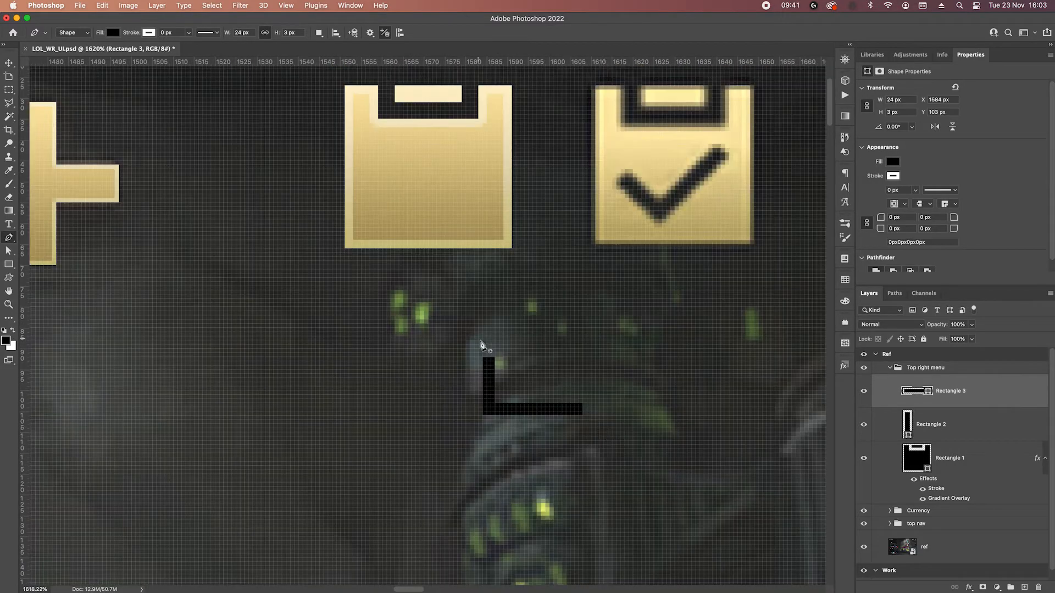
{"action": "left_click", "coordinate": [996, 424], "text": "shift"}
{"action": "right_click", "coordinate": [997, 423]}
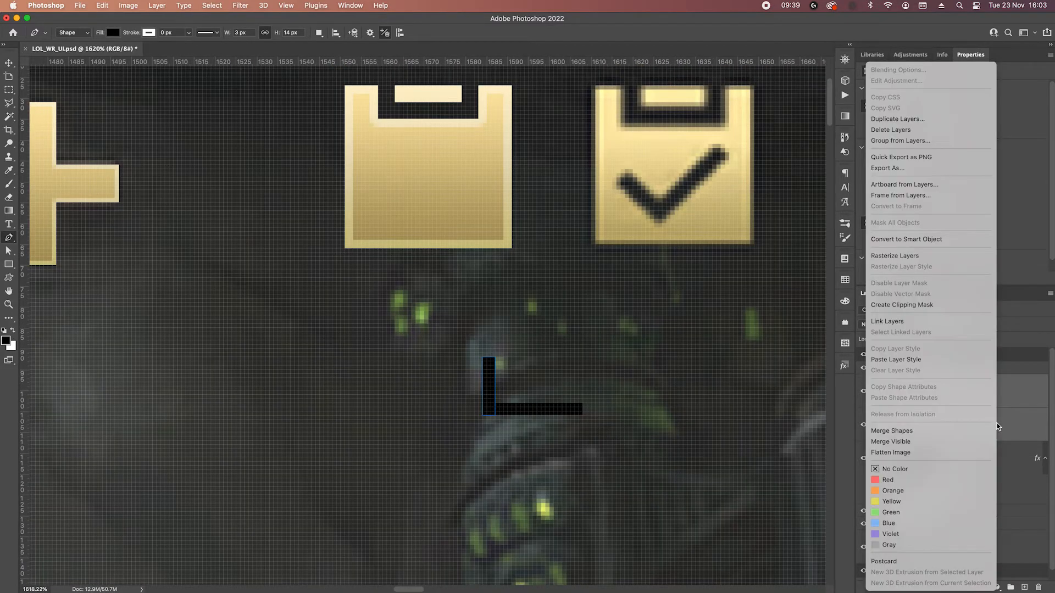
{"action": "left_click", "coordinate": [900, 431]}
Rotate the L shape by -45° into a checkmark and place it on the body of the gold clipboard.
{"action": "key", "text": "ctrl+t"}
{"action": "left_click_drag", "start_coordinate": [619, 374], "coordinate": [588, 320]}
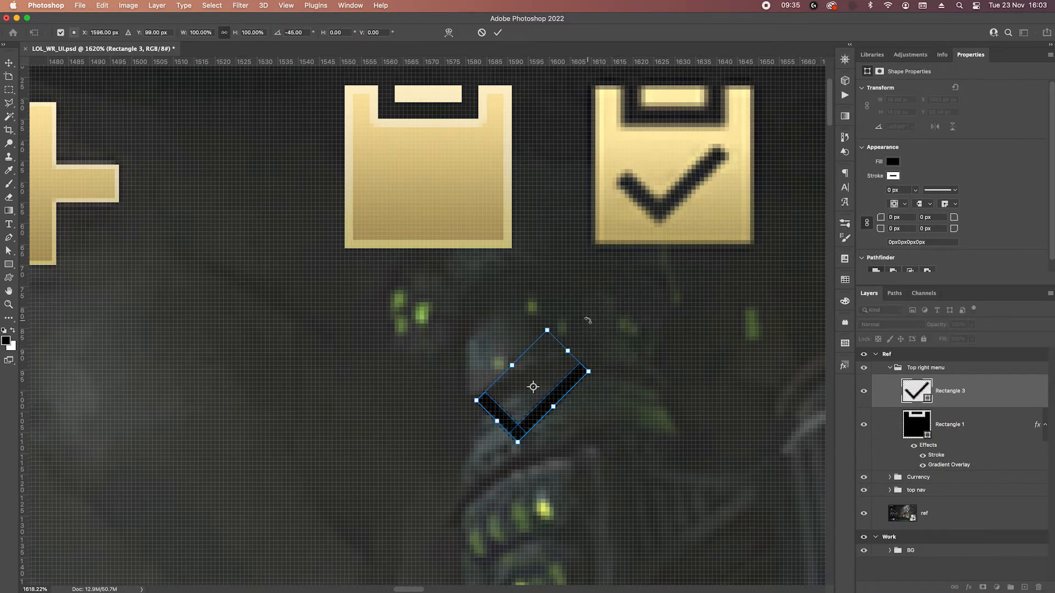
{"action": "left_click_drag", "start_coordinate": [569, 387], "coordinate": [462, 182]}
{"action": "scroll", "coordinate": [549, 358], "scroll_direction": "up", "scroll_amount": 4}
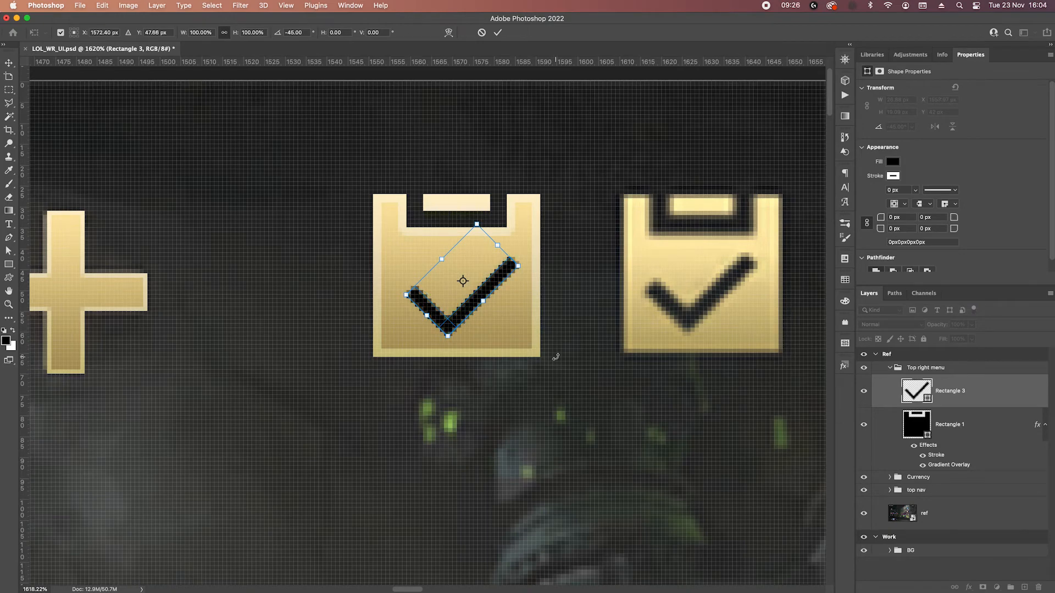
{"action": "key", "text": "Return"}
Copy the gold clipboard's layer style and select the checkmark and clipboard layers together.
{"action": "left_click", "coordinate": [991, 426]}
{"action": "right_click", "coordinate": [1002, 430]}
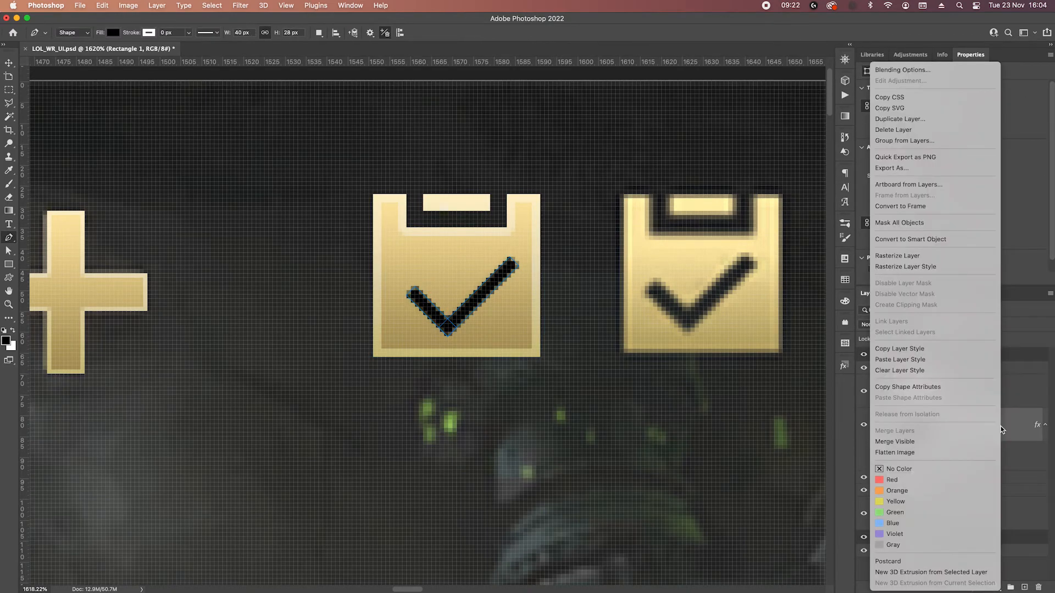
{"action": "left_click", "coordinate": [1013, 428]}
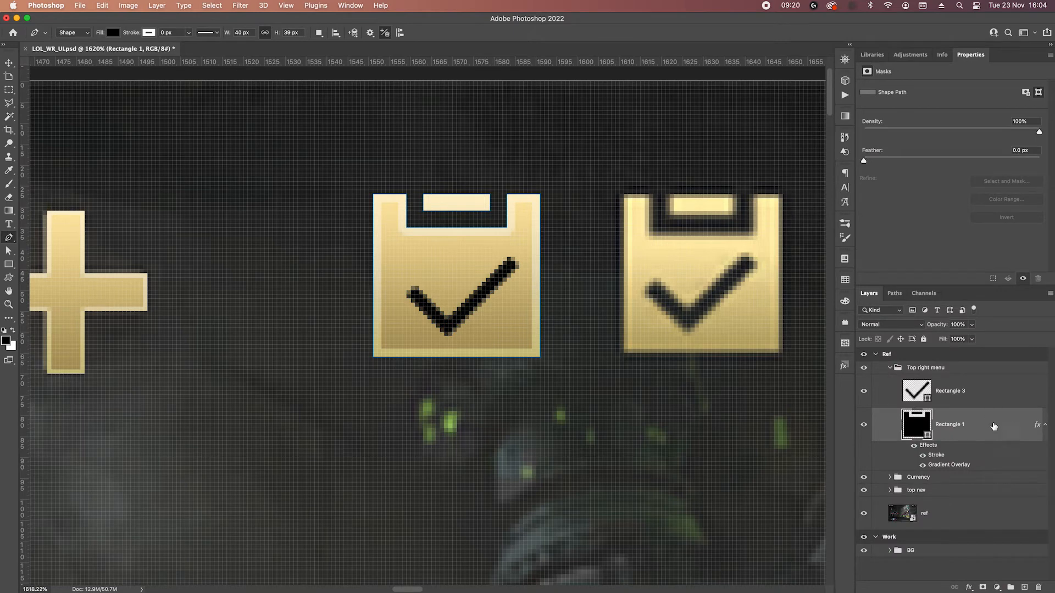
{"action": "right_click", "coordinate": [993, 426]}
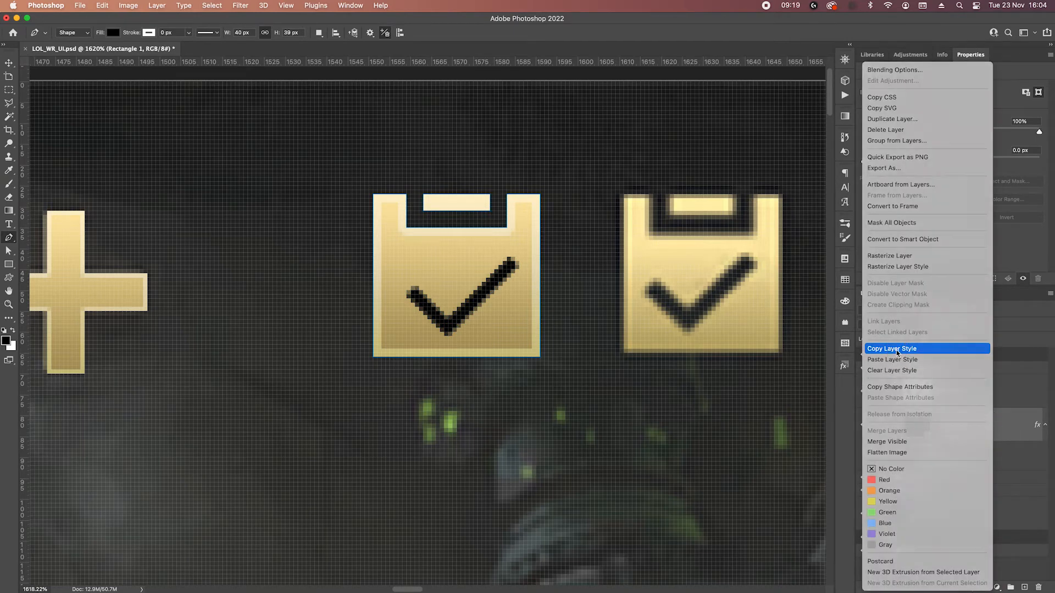
{"action": "left_click", "coordinate": [895, 350]}
{"action": "left_click", "coordinate": [992, 395]}
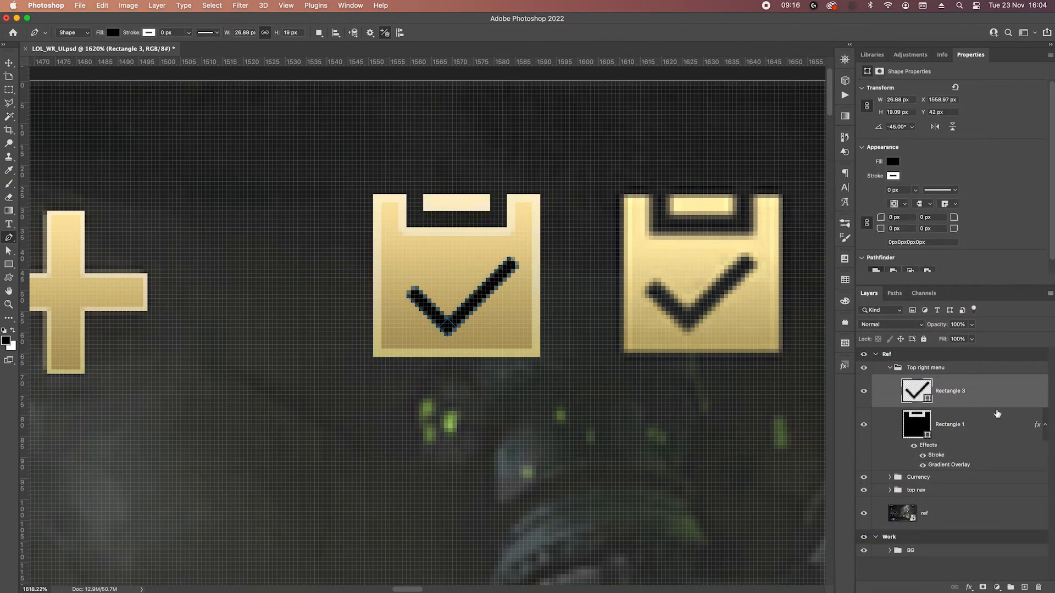
{"action": "left_click", "coordinate": [1002, 433], "text": "shift"}
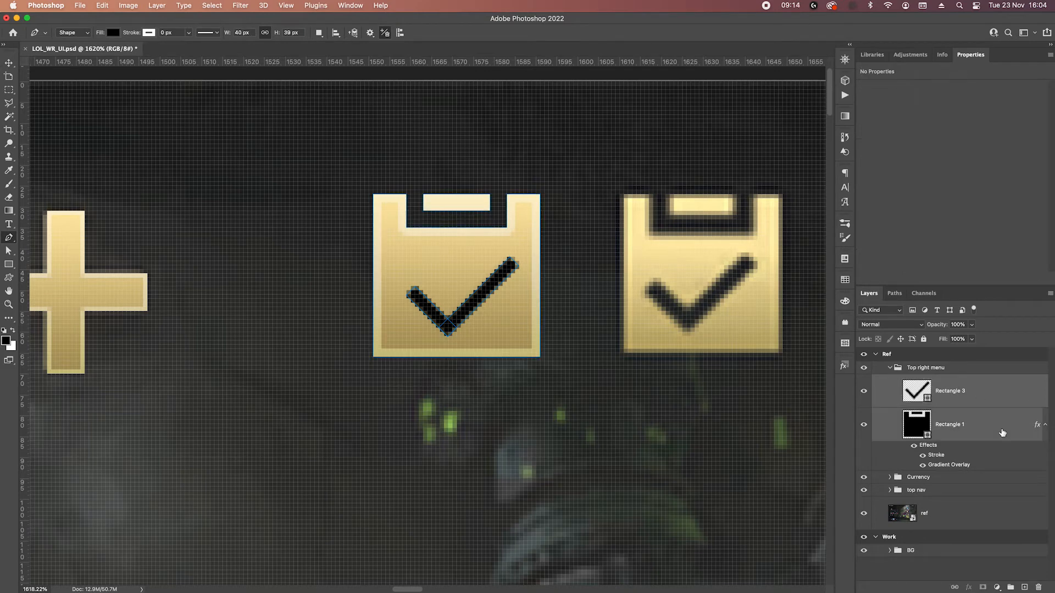
Try merging the checkmark and clipboard with Merge Shapes, and undo the merge.
{"action": "right_click", "coordinate": [1001, 431]}
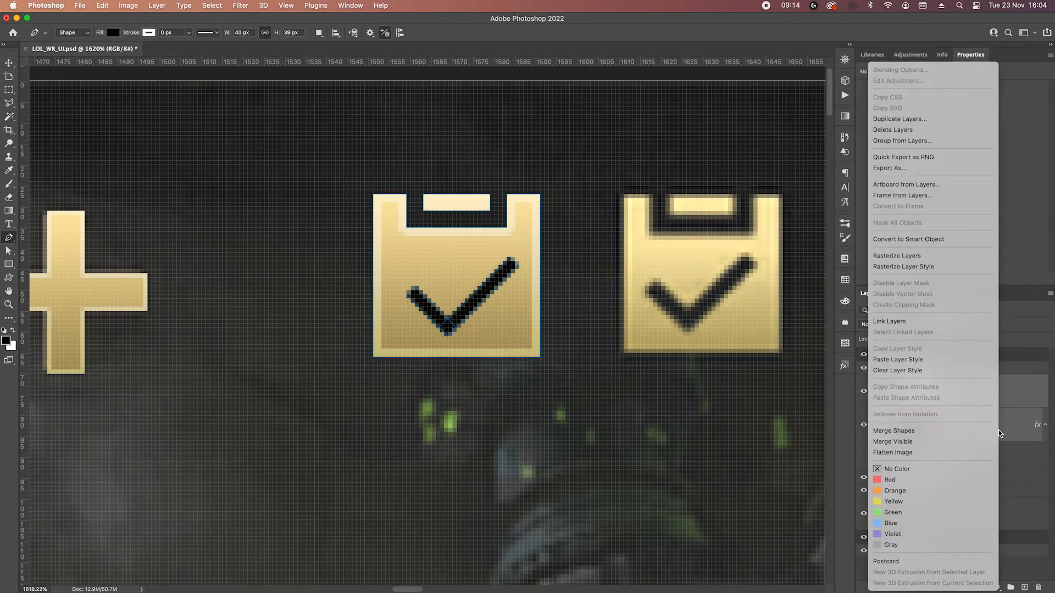
{"action": "left_click", "coordinate": [918, 434]}
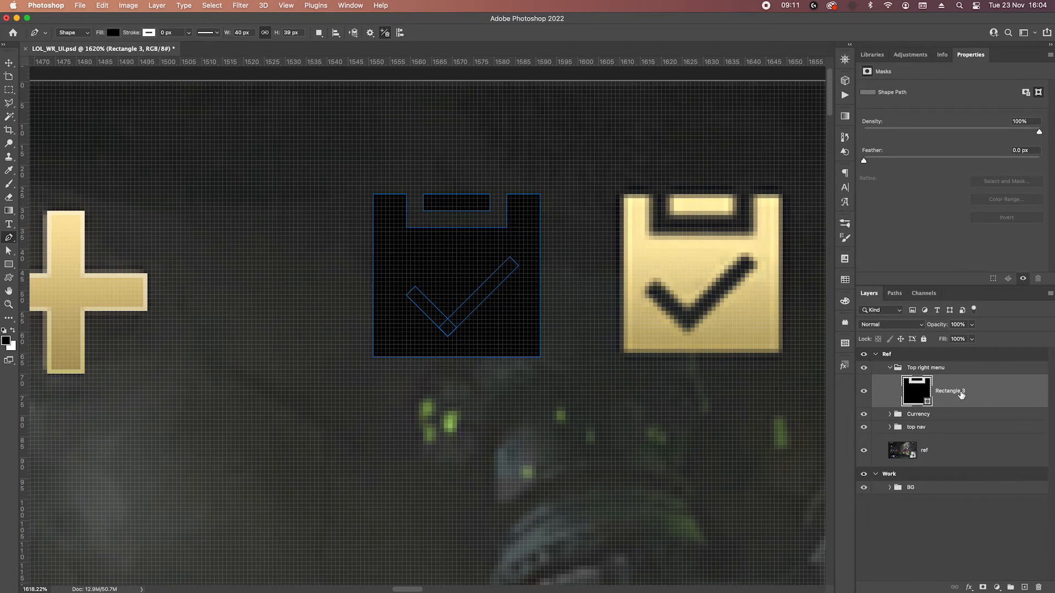
{"action": "key", "text": "super+z"}
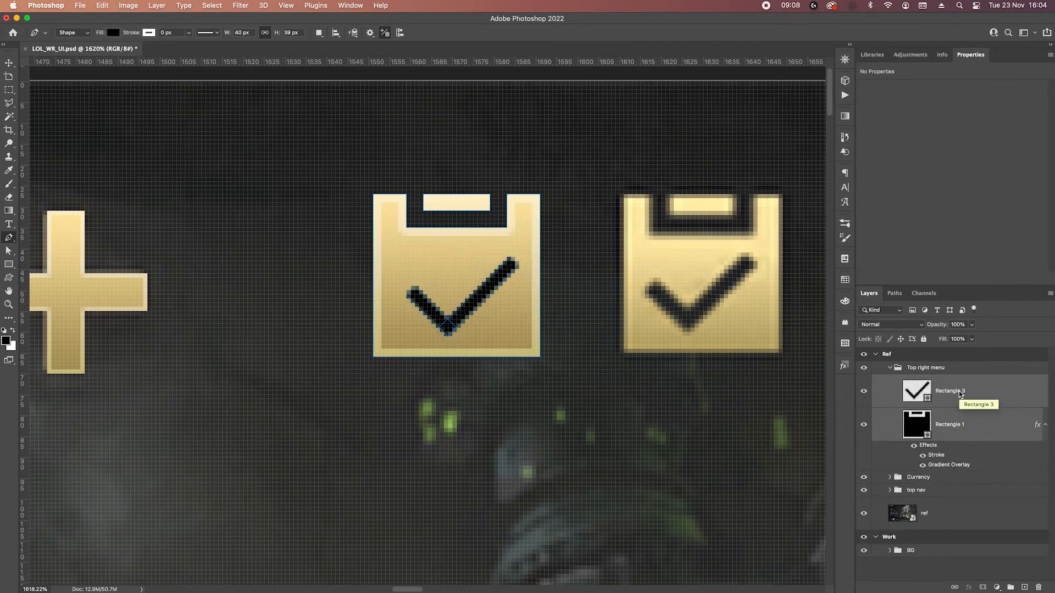
Subtract the checkmark from the clipboard as the front shape and paste the copied gold layer style onto the result.
{"action": "right_click", "coordinate": [479, 299]}
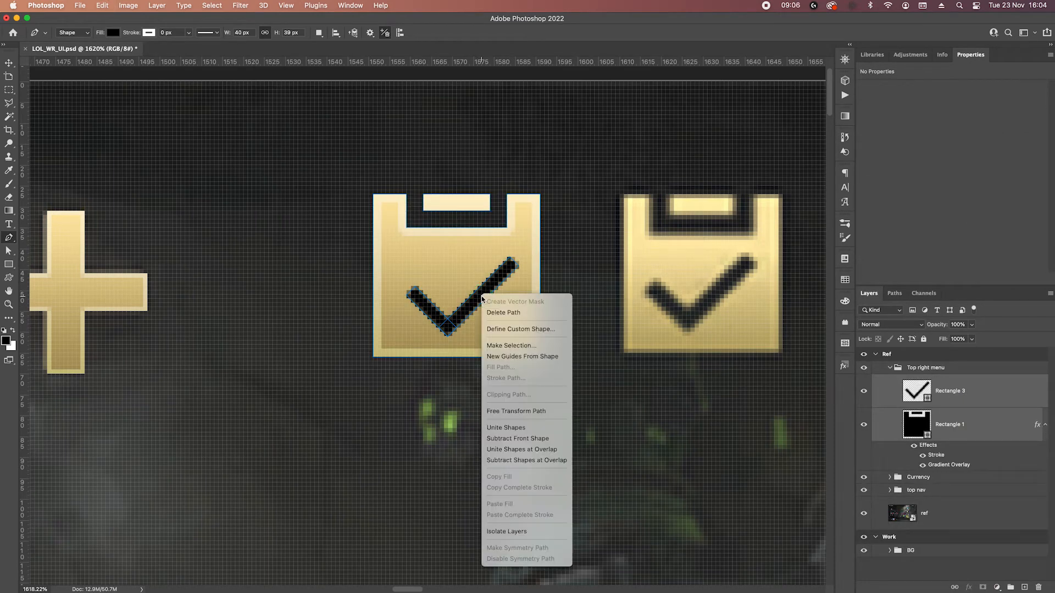
{"action": "left_click", "coordinate": [511, 442]}
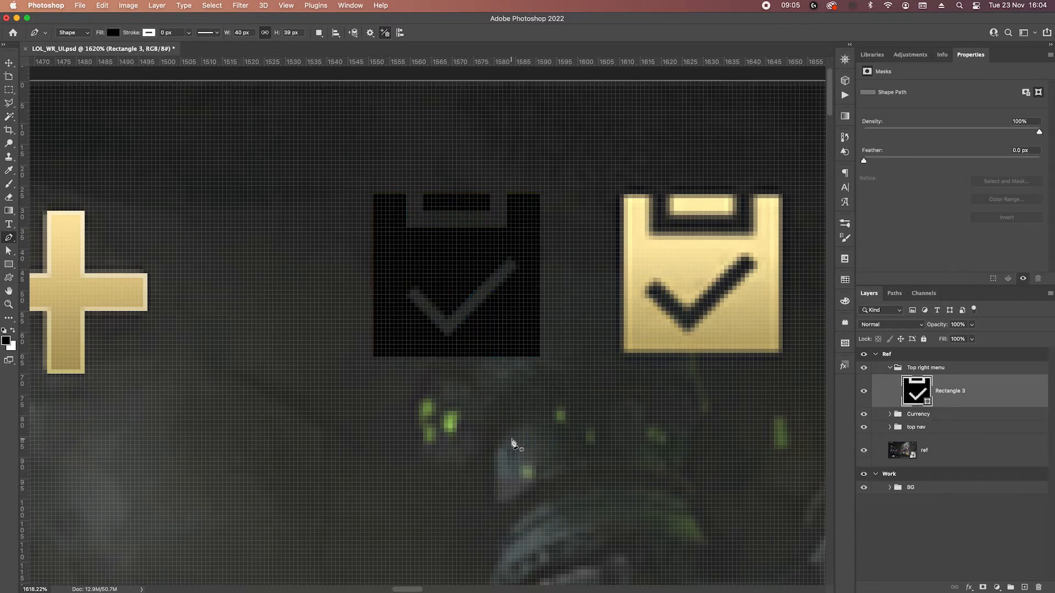
{"action": "right_click", "coordinate": [981, 391]}
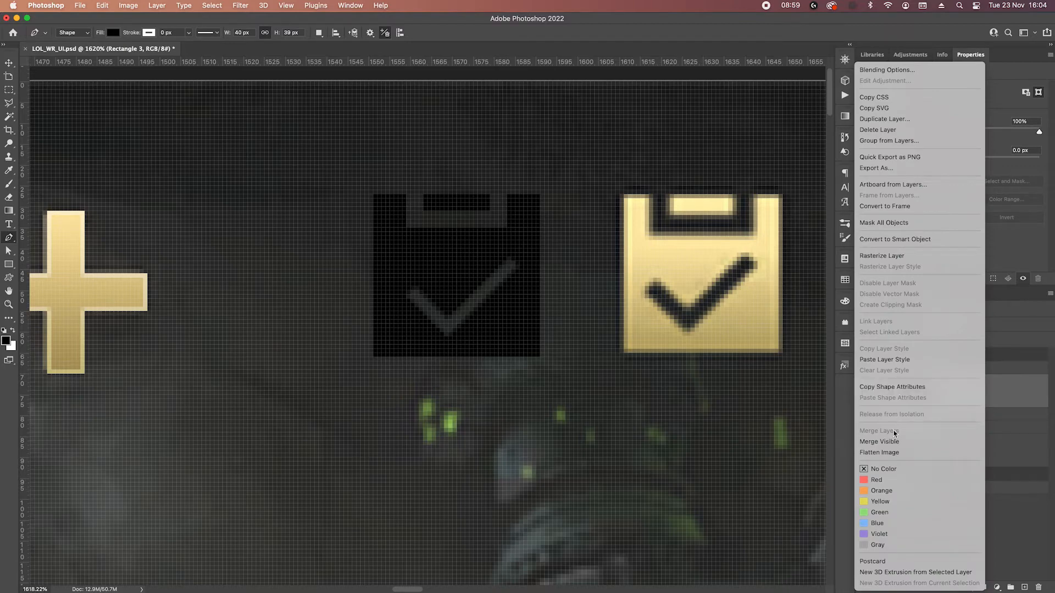
{"action": "left_click", "coordinate": [891, 359]}
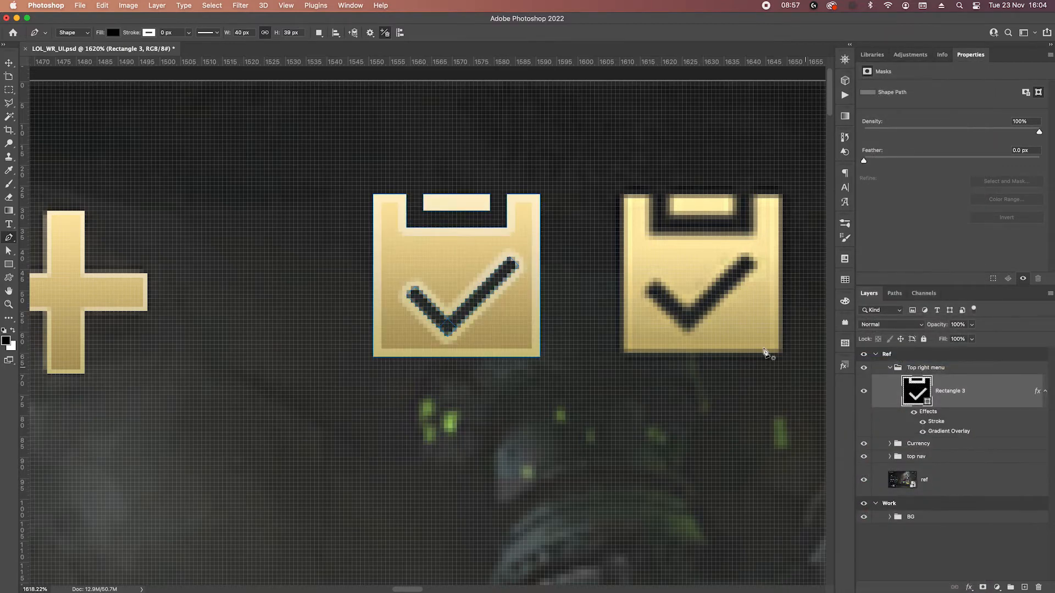
Set the clipboard's stroke effect to 20% opacity and 1 px size.
{"action": "scroll", "coordinate": [678, 337], "scroll_direction": "down", "scroll_amount": 3}
{"action": "scroll", "coordinate": [678, 366], "scroll_direction": "up", "scroll_amount": 2}
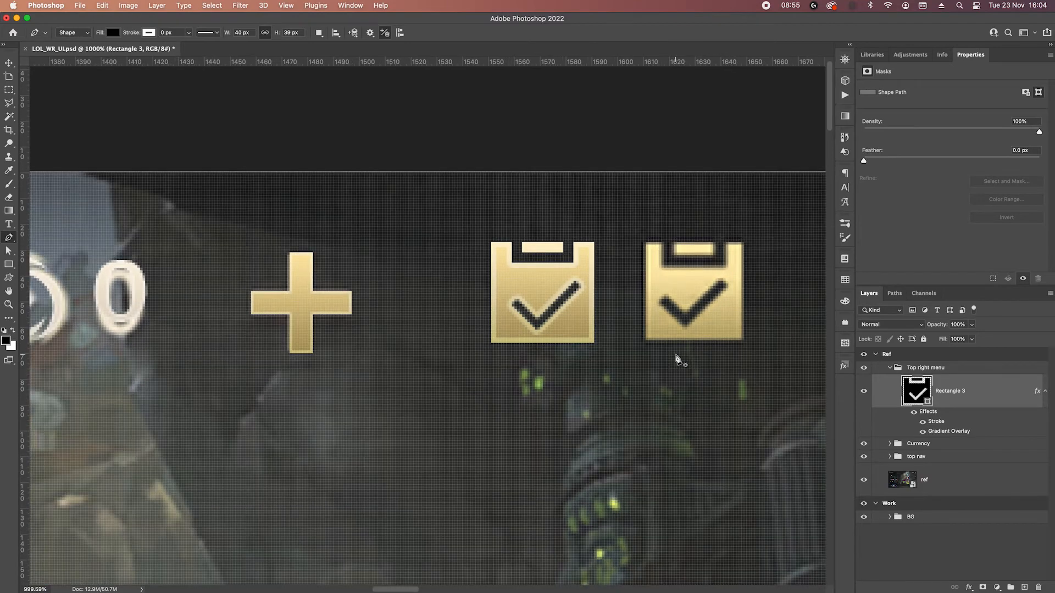
{"action": "scroll", "coordinate": [677, 359], "scroll_direction": "up", "scroll_amount": 1}
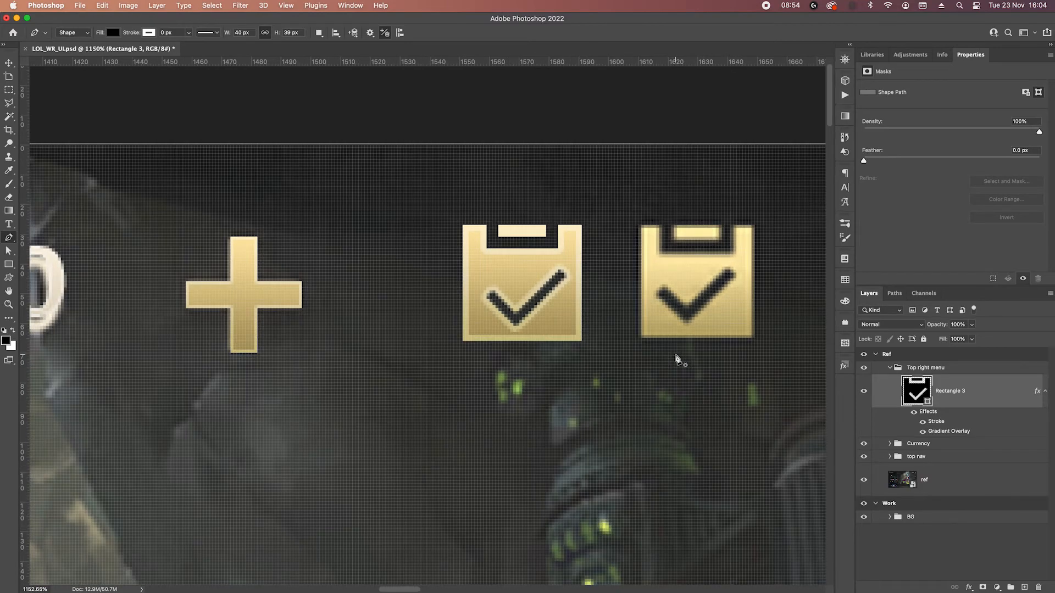
{"action": "double_click", "coordinate": [937, 423]}
{"action": "left_click", "coordinate": [901, 92]}
{"action": "type", "text": "20"}
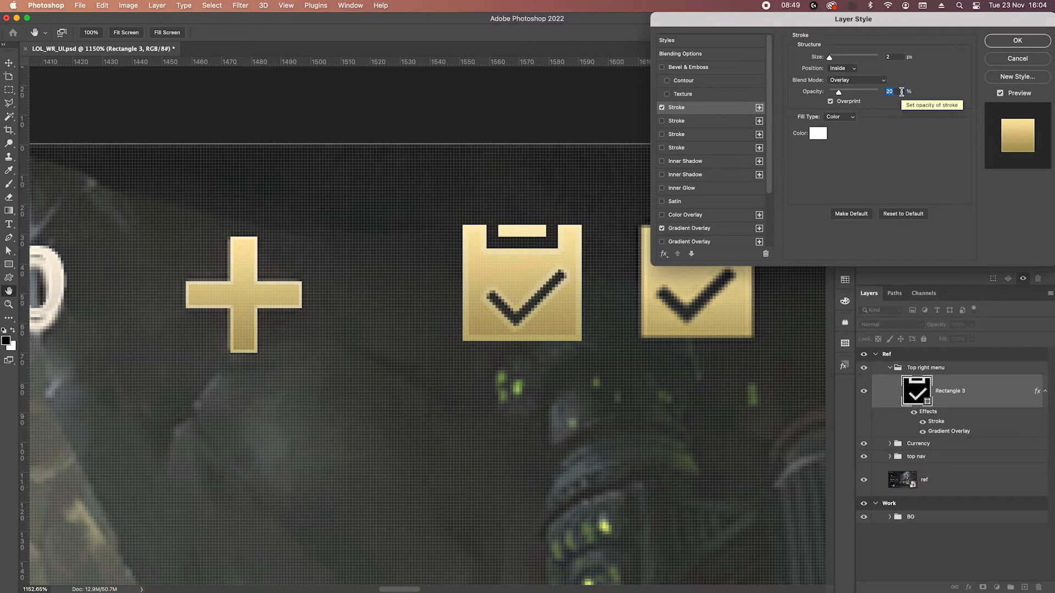
{"action": "left_click", "coordinate": [897, 58]}
{"action": "type", "text": "1"}
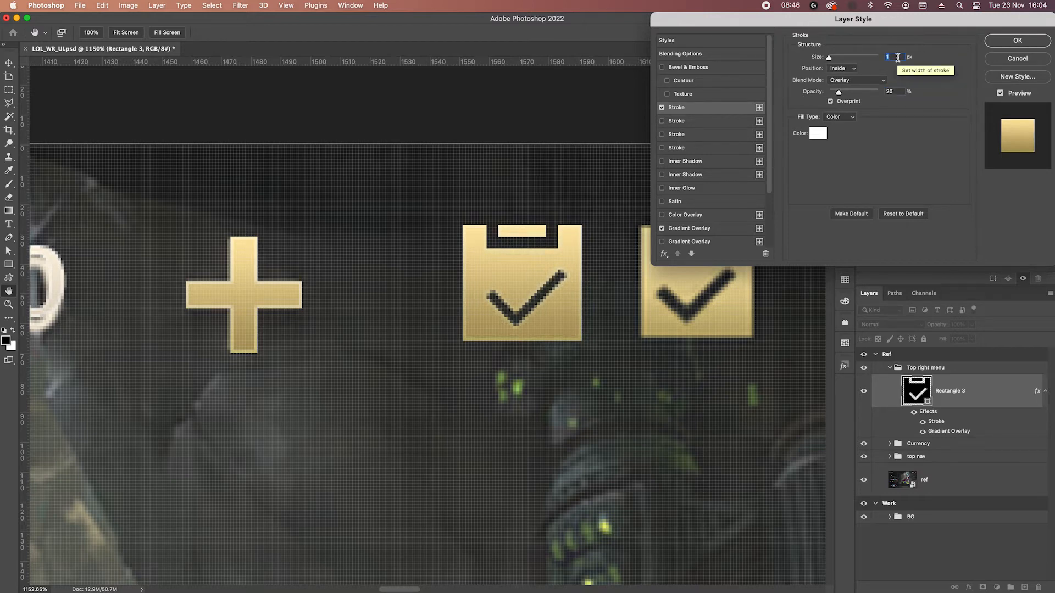
{"action": "key", "text": "Return"}
Add a drop shadow to the clipboard with 75% opacity, 0 px distance and 4 px size.
{"action": "scroll", "coordinate": [530, 329], "scroll_direction": "down", "scroll_amount": 3}
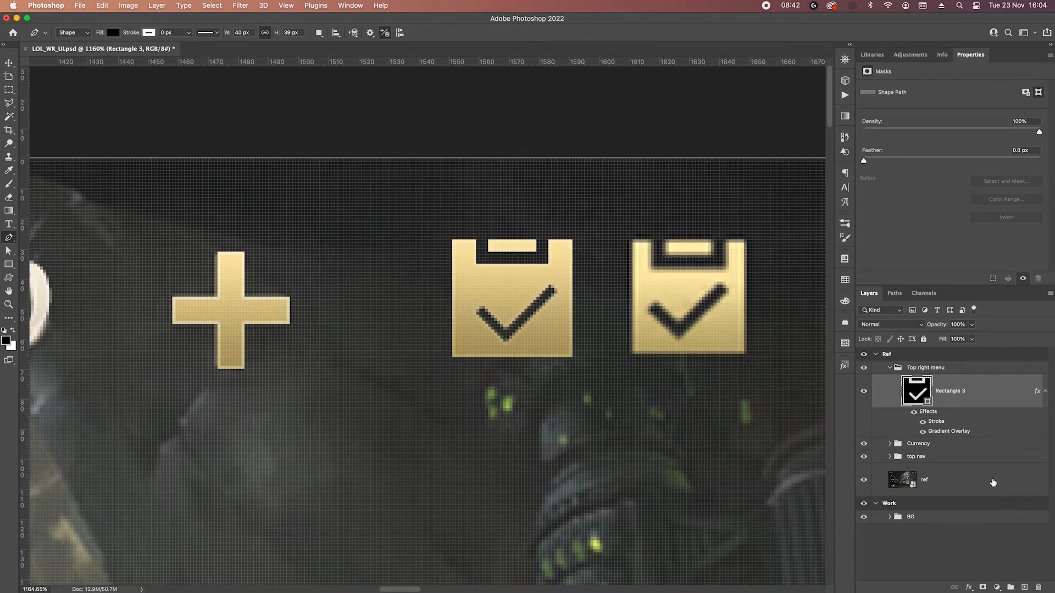
{"action": "left_click", "coordinate": [968, 587]}
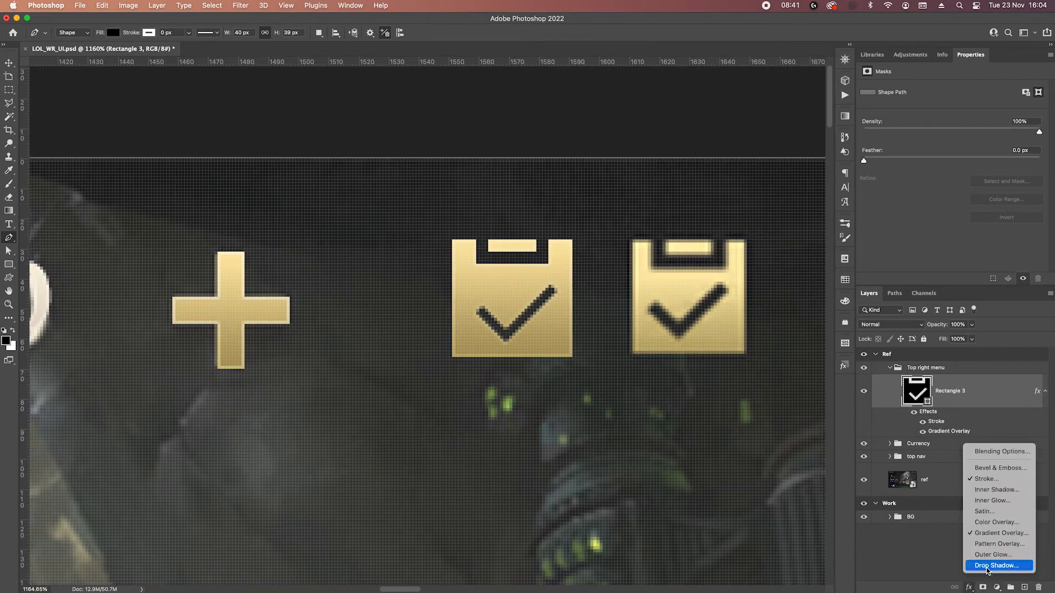
{"action": "left_click", "coordinate": [987, 568]}
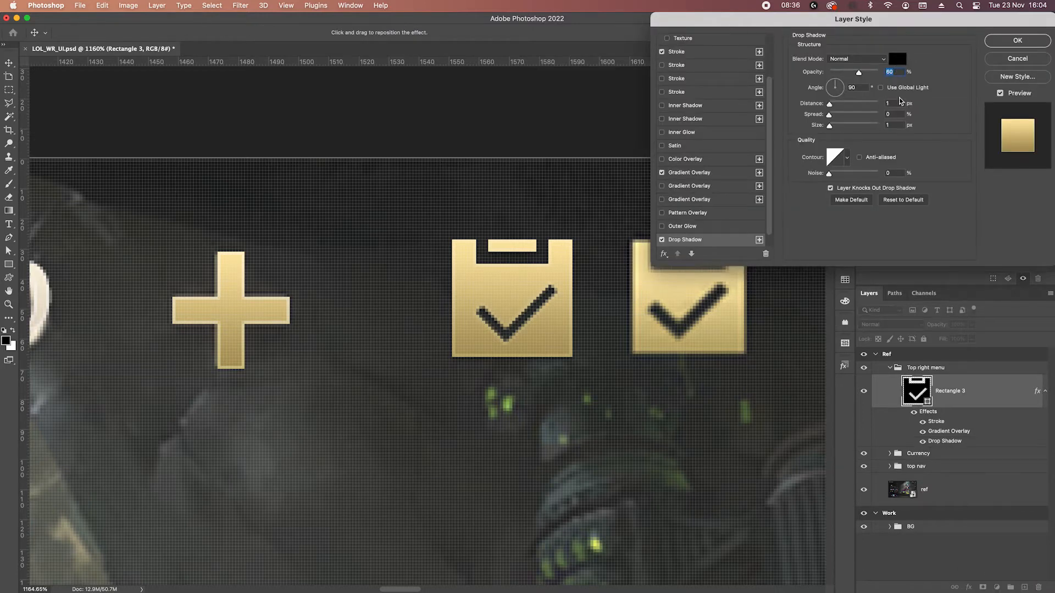
{"action": "left_click", "coordinate": [896, 104]}
{"action": "type", "text": "0"}
{"action": "left_click", "coordinate": [895, 125]}
{"action": "key", "text": "Up"}
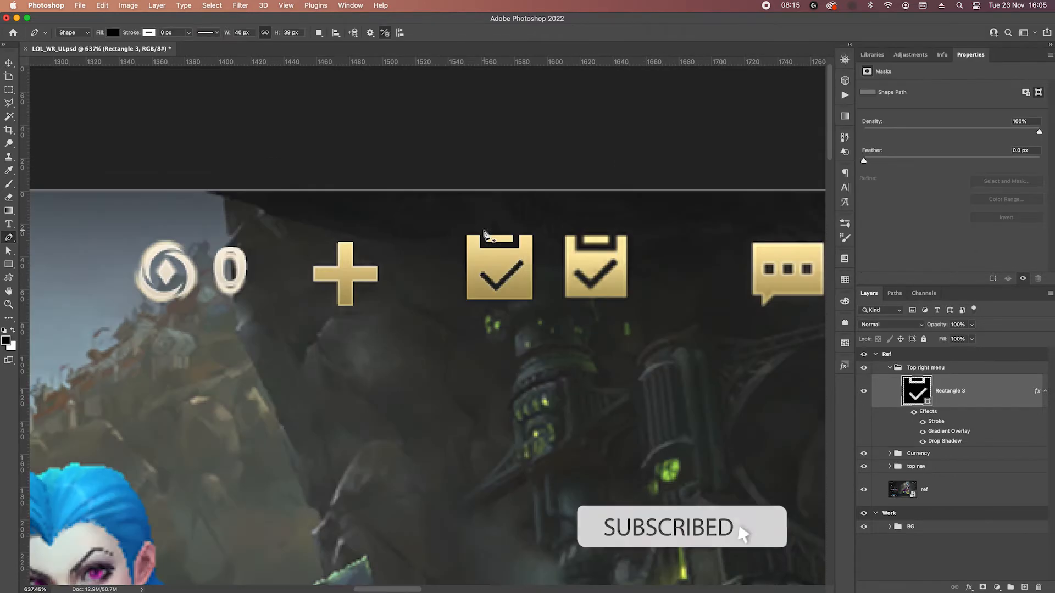
Thicken both arms of the clipboard's checkmark cutout by shifting their edge anchor points to match the reference icon.
{"action": "scroll", "coordinate": [654, 327], "scroll_direction": "down", "scroll_amount": 2}
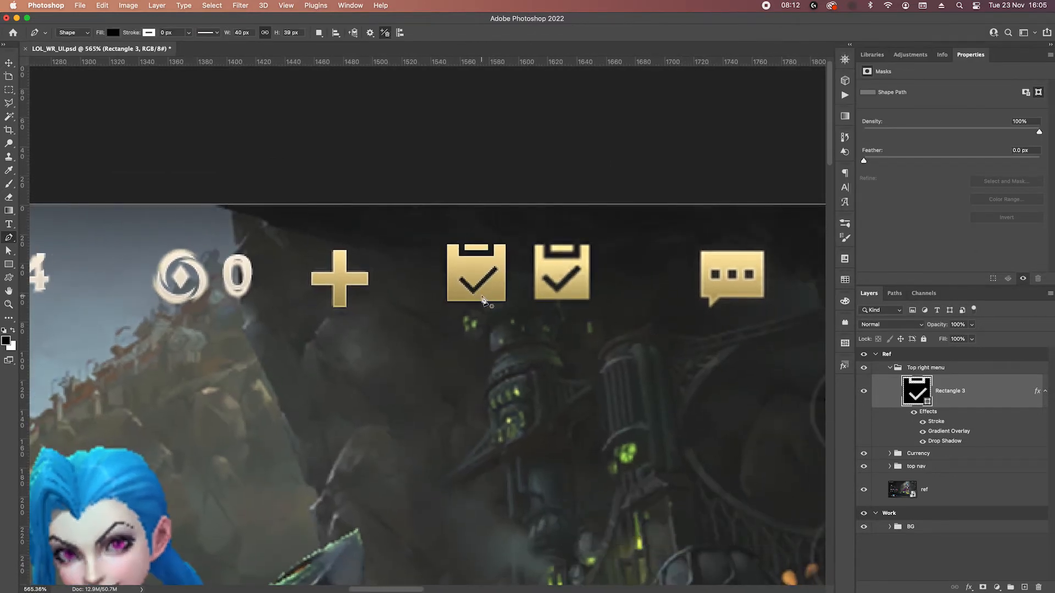
{"action": "scroll", "coordinate": [482, 286], "scroll_direction": "up", "scroll_amount": 2}
{"action": "scroll", "coordinate": [481, 286], "scroll_direction": "down", "scroll_amount": 2}
{"action": "scroll", "coordinate": [472, 291], "scroll_direction": "up", "scroll_amount": 4}
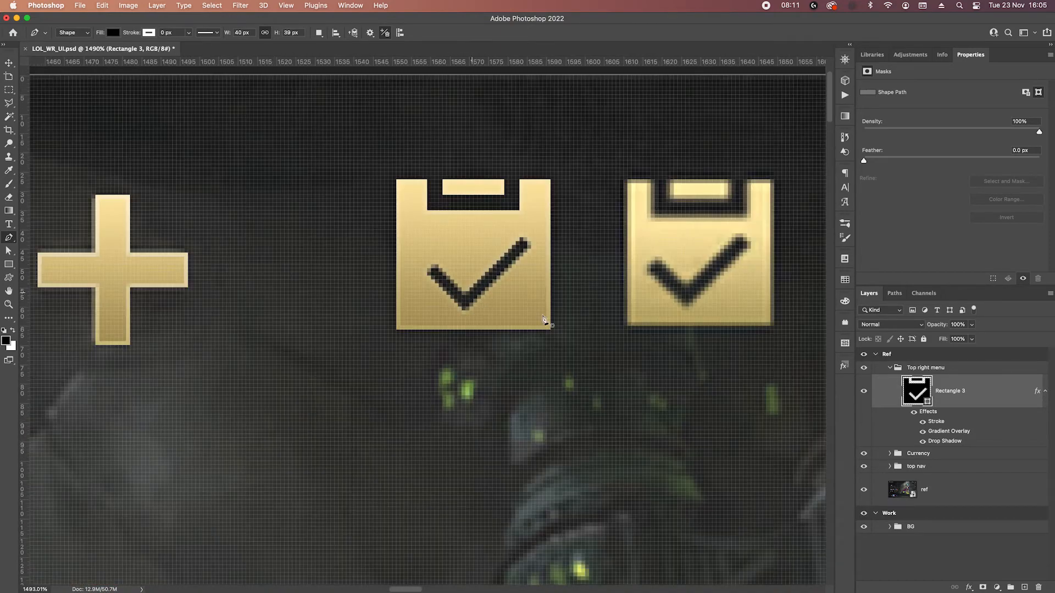
{"action": "scroll", "coordinate": [489, 275], "scroll_direction": "up", "scroll_amount": 1}
{"action": "left_click", "coordinate": [516, 268], "text": "super"}
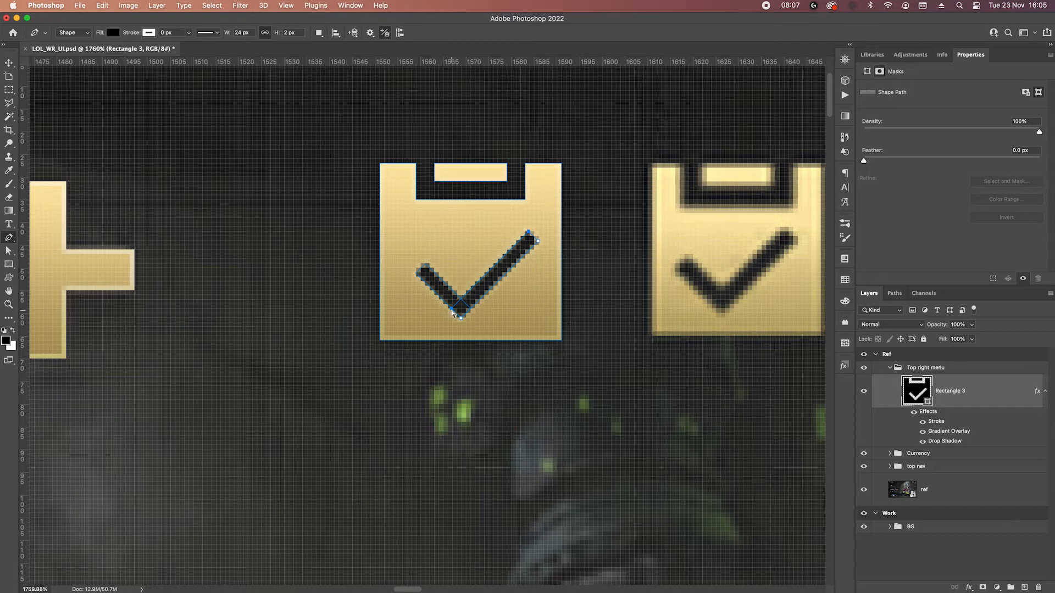
{"action": "key", "text": "Up"}
{"action": "key", "text": "Left"}
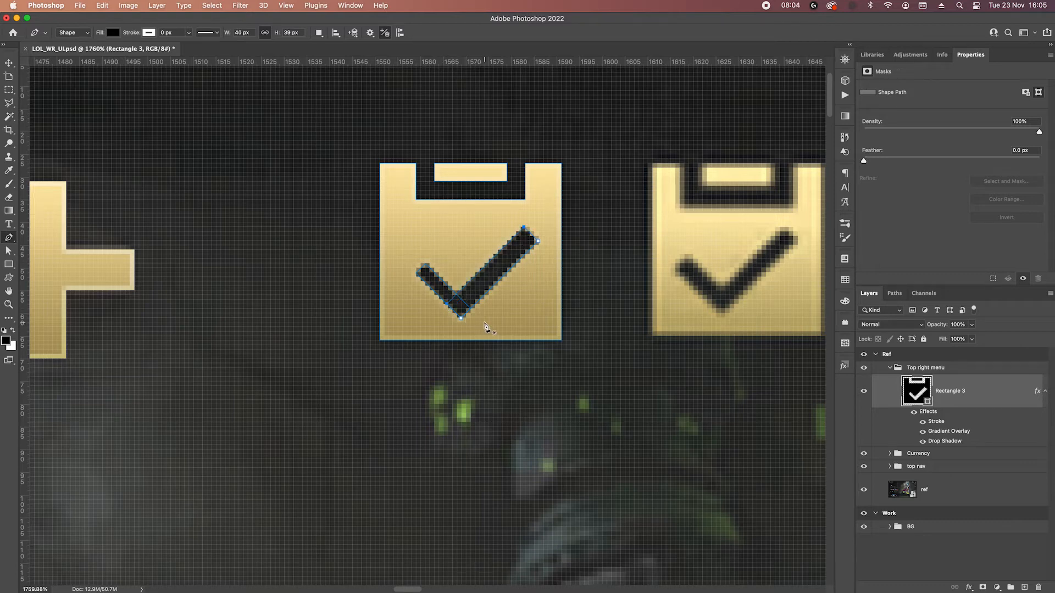
{"action": "left_click", "coordinate": [470, 310], "text": "super"}
{"action": "scroll", "coordinate": [469, 283], "scroll_direction": "down", "scroll_amount": 5}
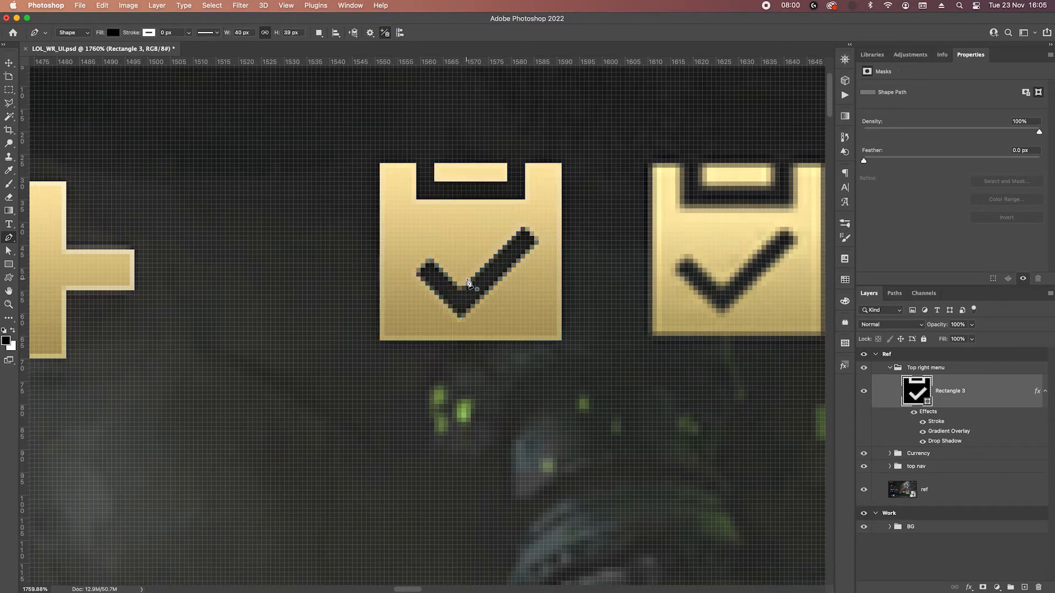
{"action": "scroll", "coordinate": [524, 325], "scroll_direction": "down", "scroll_amount": 3}
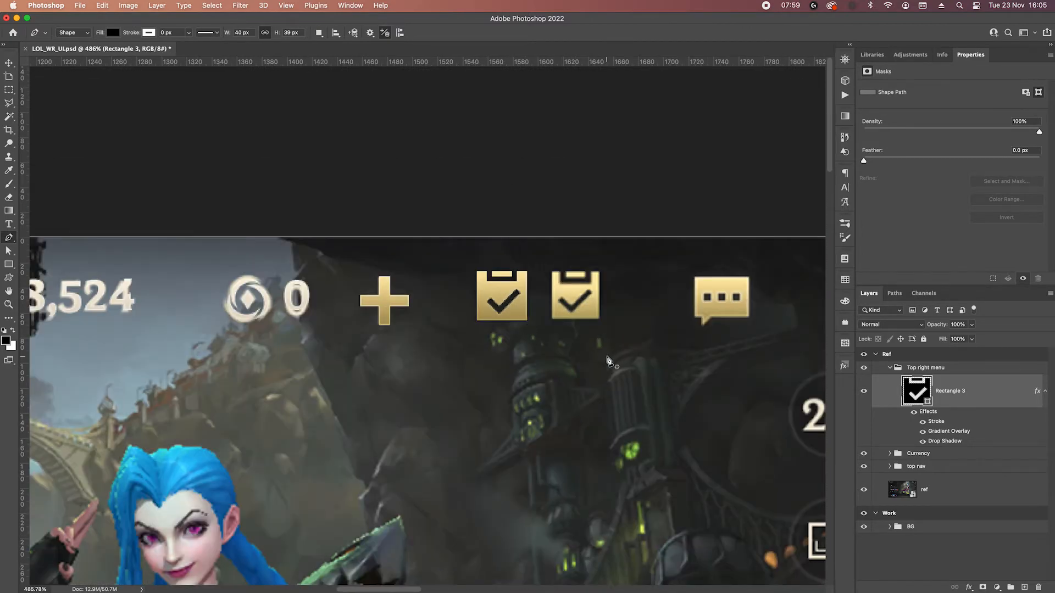
{"action": "left_click_drag", "start_coordinate": [669, 359], "coordinate": [556, 339]}
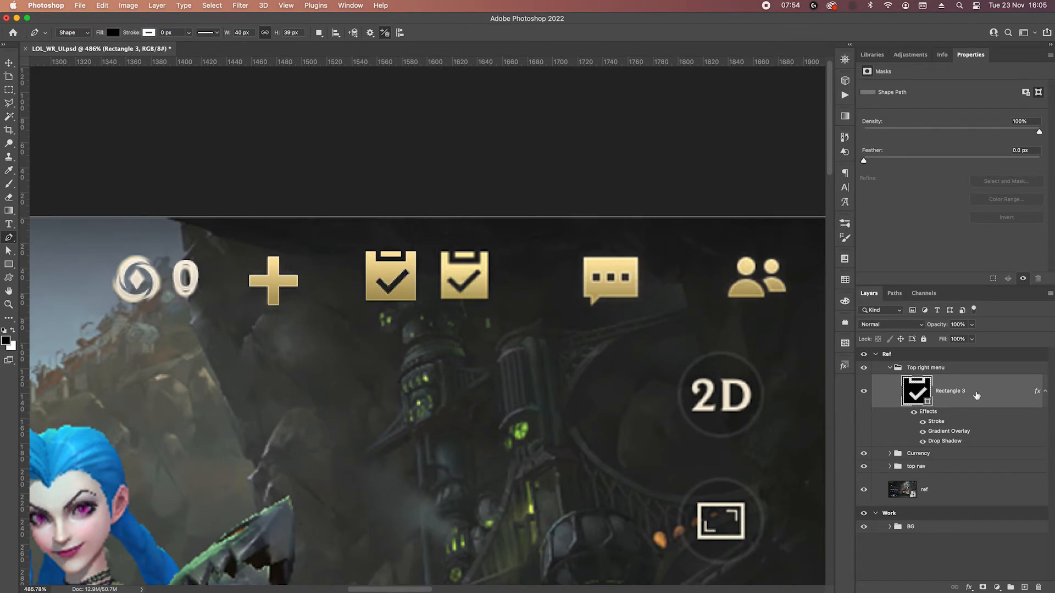
Move the finished clipboard icon onto the reference clipboard in the top right menu.
{"action": "key", "text": "v"}
{"action": "left_click_drag", "start_coordinate": [405, 274], "coordinate": [481, 275]}
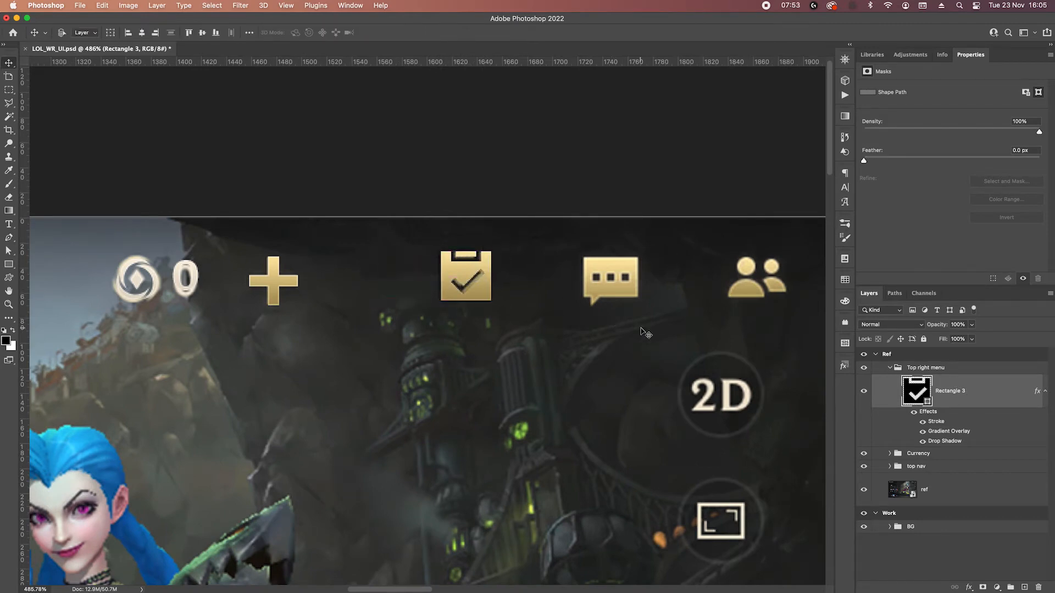
{"action": "left_click_drag", "start_coordinate": [621, 305], "coordinate": [482, 301]}
{"action": "scroll", "coordinate": [468, 277], "scroll_direction": "up", "scroll_amount": 4}
{"action": "left_click_drag", "start_coordinate": [478, 369], "coordinate": [442, 262]}
{"action": "left_click", "coordinate": [9, 265]}
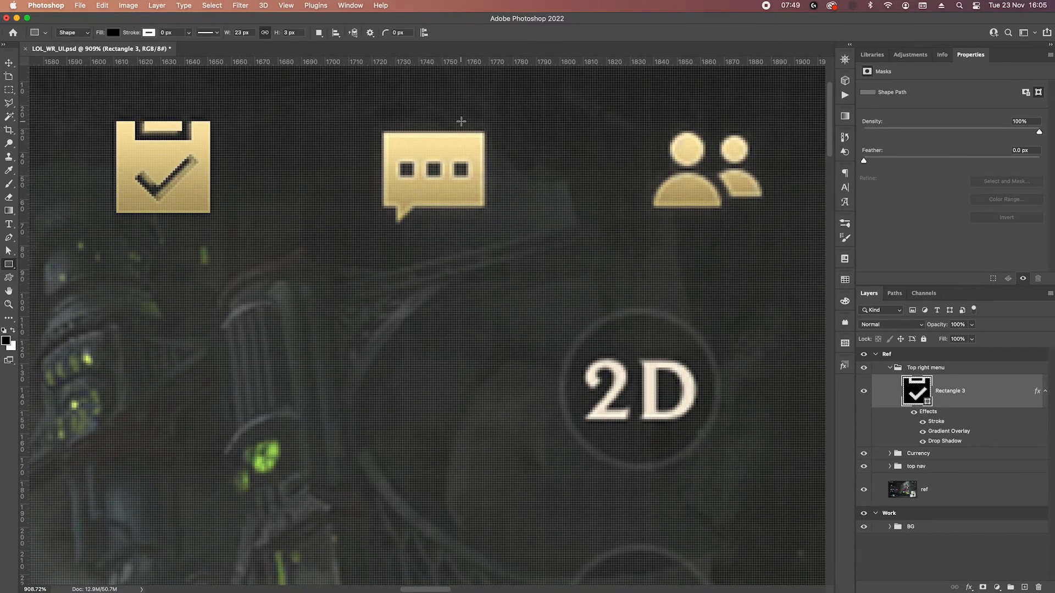
Restart the countdown timer at 30m.
{"action": "left_click", "coordinate": [790, 6]}
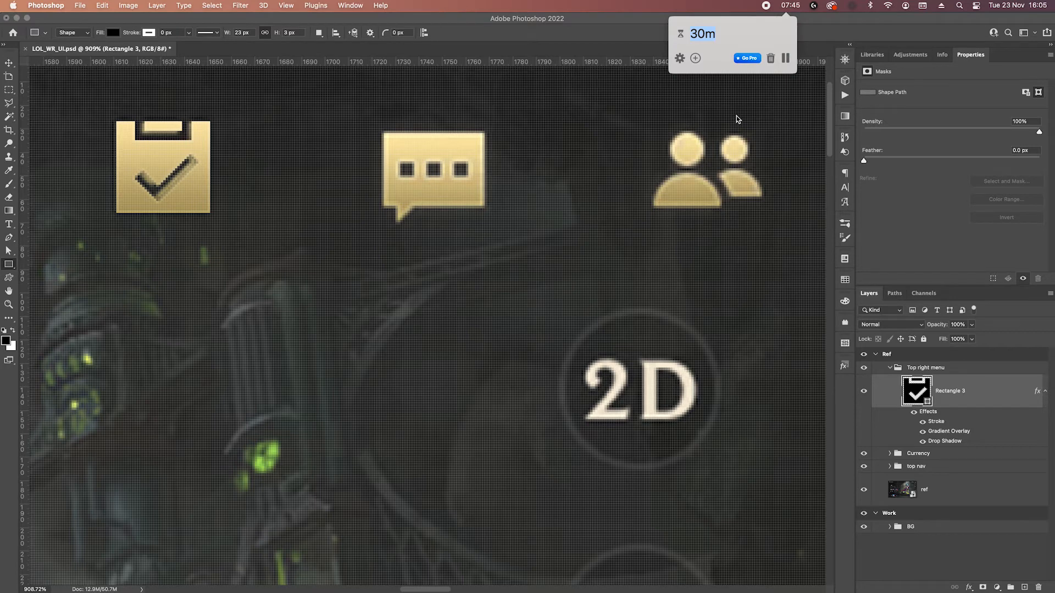
{"action": "type", "text": "30m"}
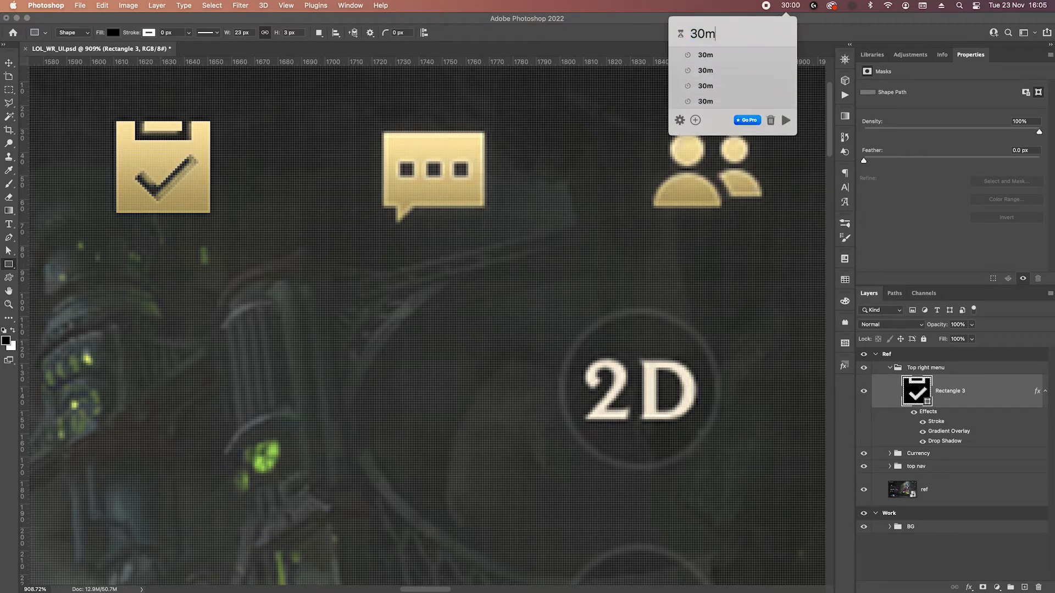
{"action": "key", "text": "Return"}
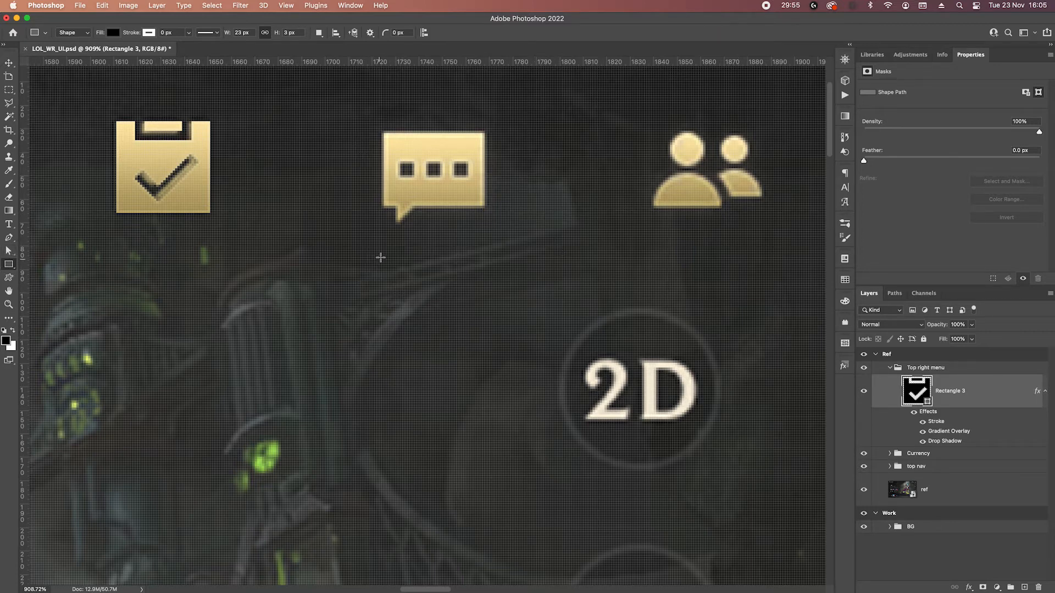
Draw a rectangle about 42 by 33 px beside the reference chat bubble for the bubble's body.
{"action": "left_click_drag", "start_coordinate": [500, 131], "coordinate": [600, 207]}
{"action": "scroll", "coordinate": [549, 178], "scroll_direction": "up", "scroll_amount": 3}
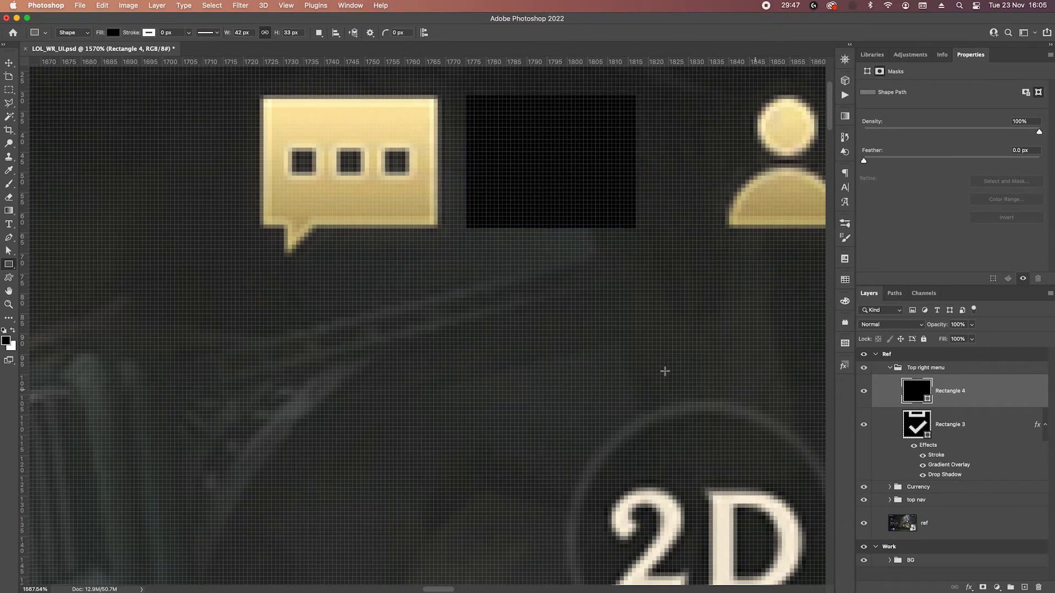
{"action": "scroll", "coordinate": [558, 336], "scroll_direction": "down", "scroll_amount": 4}
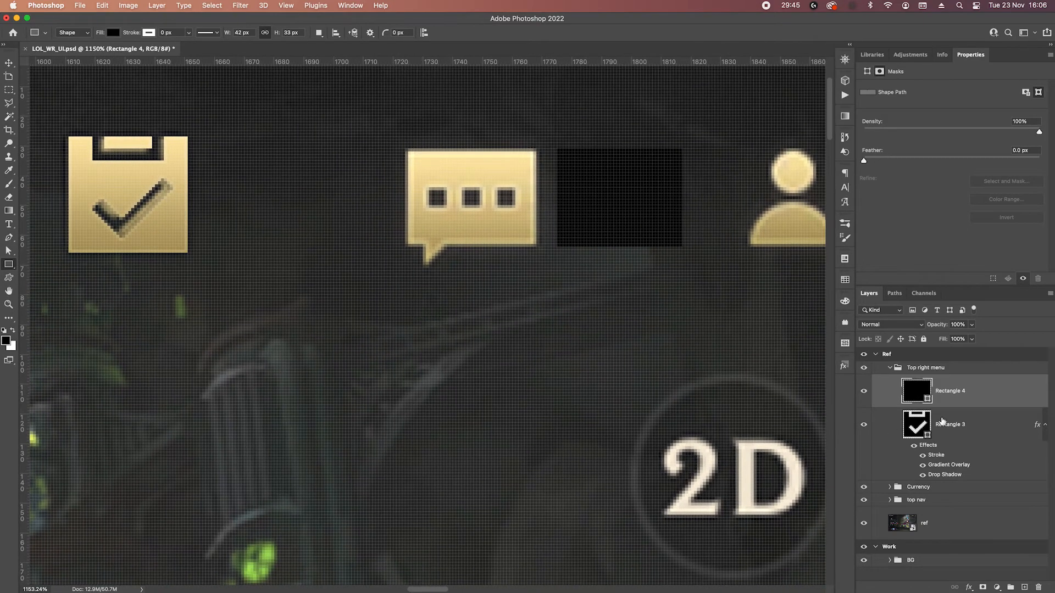
Copy the clipboard's gold layer style onto the new chat bubble rectangle.
{"action": "right_click", "coordinate": [944, 422]}
{"action": "left_click", "coordinate": [944, 347]}
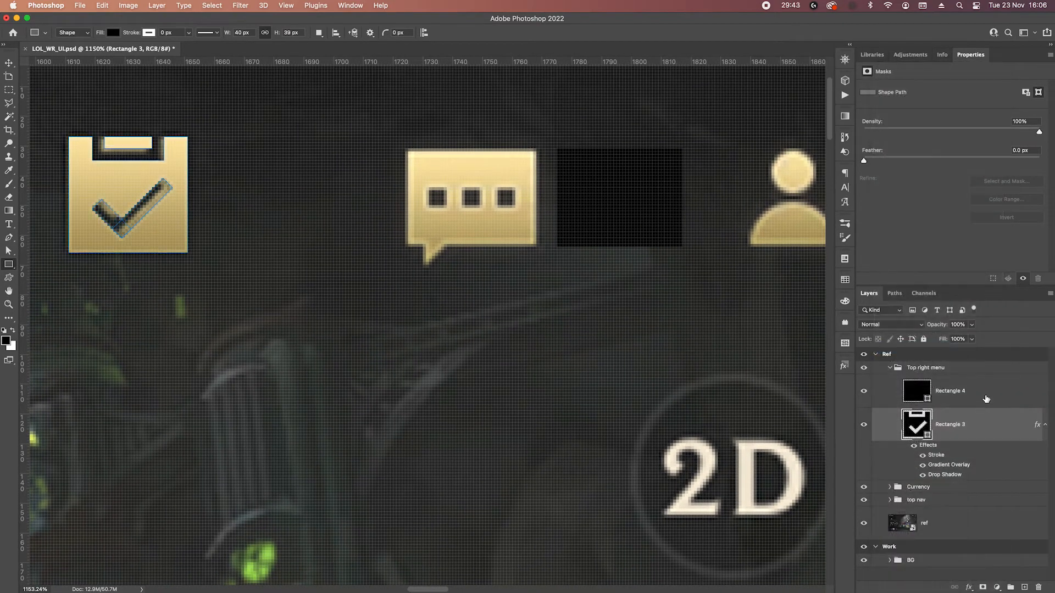
{"action": "right_click", "coordinate": [986, 399]}
{"action": "left_click", "coordinate": [896, 364]}
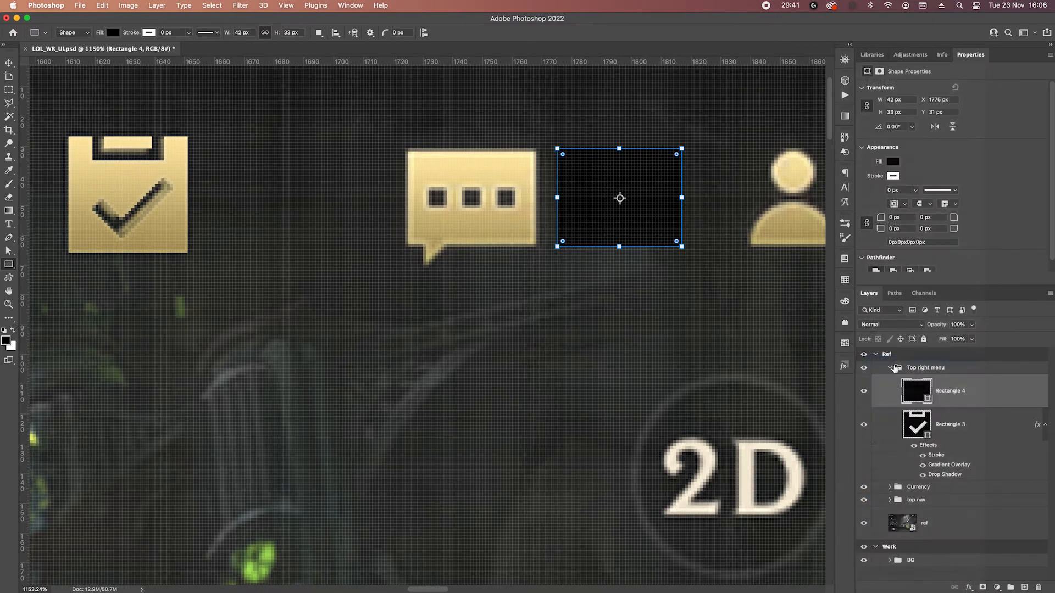
{"action": "scroll", "coordinate": [730, 209], "scroll_direction": "up", "scroll_amount": 1}
{"action": "scroll", "coordinate": [579, 243], "scroll_direction": "right", "scroll_amount": 2}
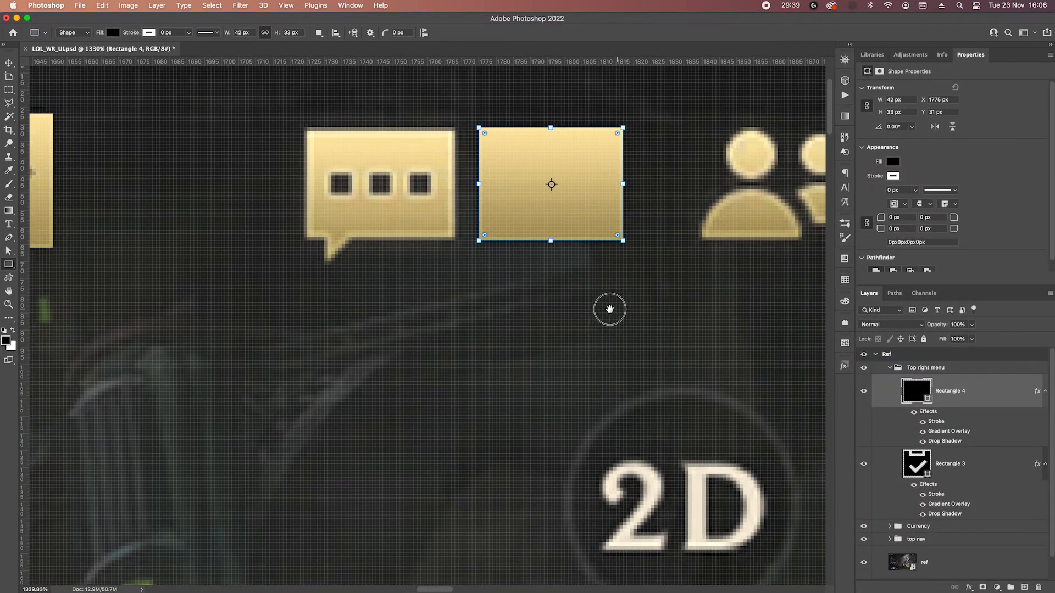
Add anchor points on the left part of the rectangle's bottom edge to mark the base of the bubble's tail.
{"action": "left_click", "coordinate": [10, 238]}
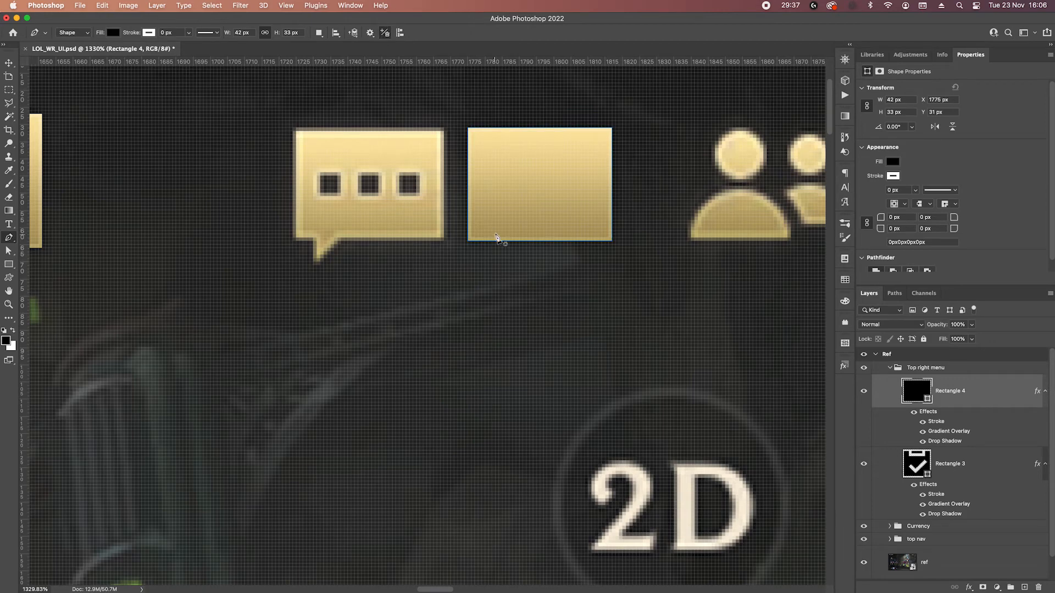
{"action": "scroll", "coordinate": [501, 251], "scroll_direction": "up", "scroll_amount": 1}
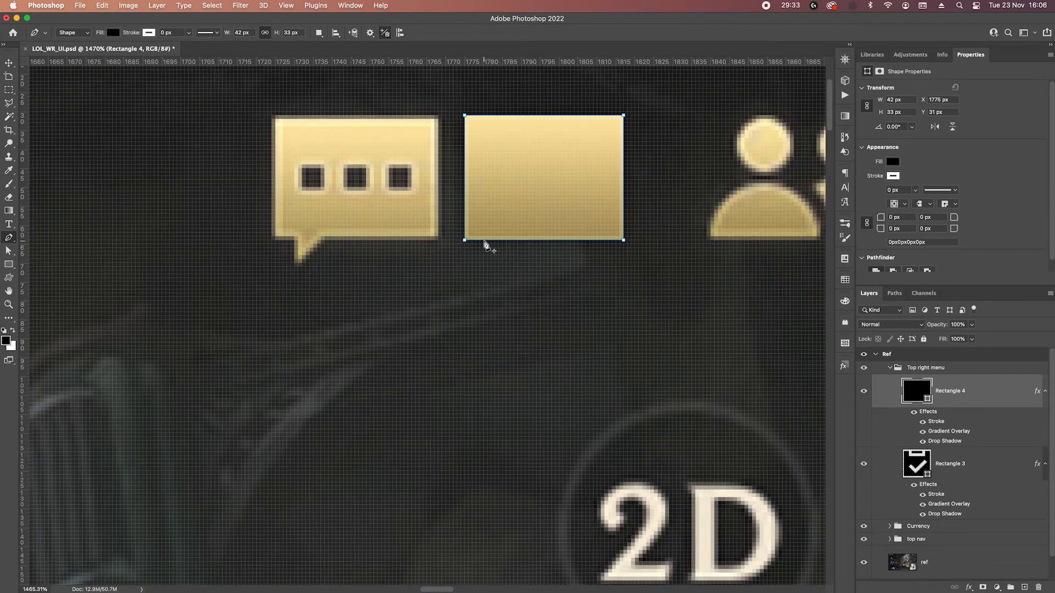
{"action": "left_click", "coordinate": [484, 240]}
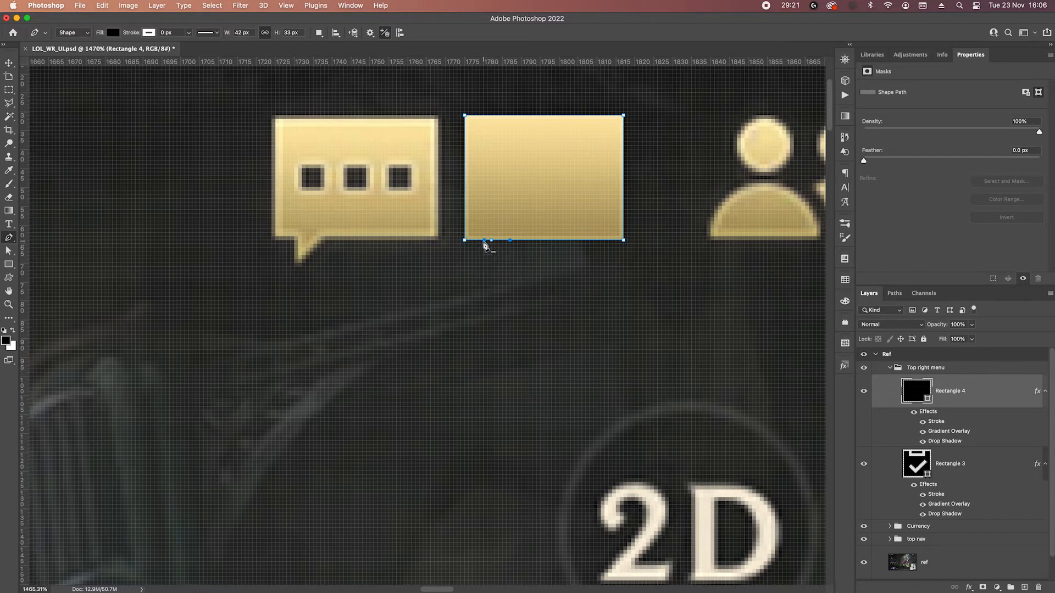
{"action": "left_click", "coordinate": [485, 241], "text": "alt"}
Try to form the bubble's tail by lowering points on the rectangle's bottom edge, and undo it.
{"action": "left_click", "coordinate": [554, 240]}
{"action": "key", "text": "Down"}
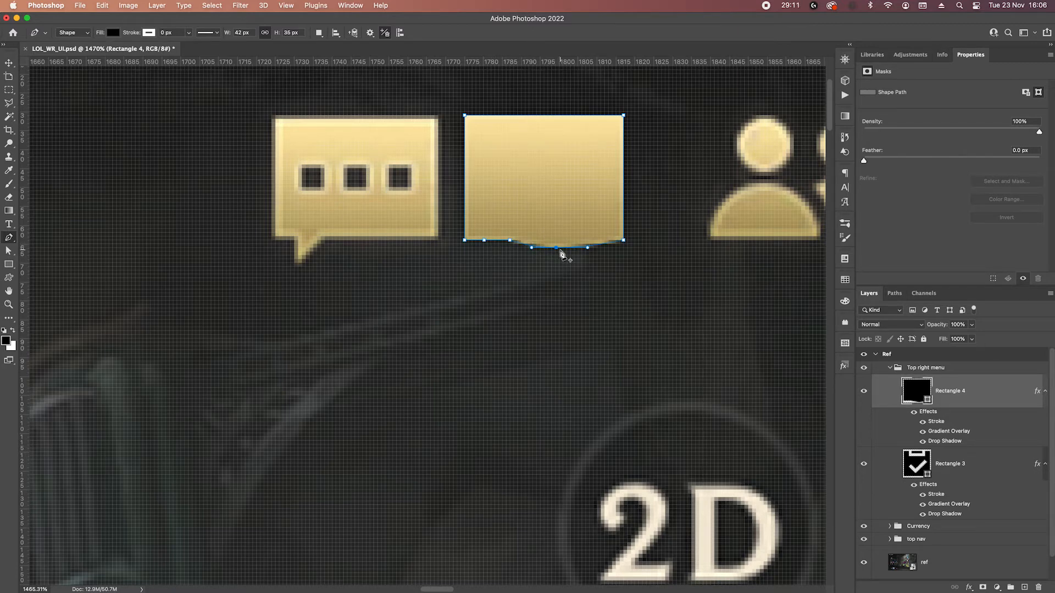
{"action": "key", "text": "Up"}
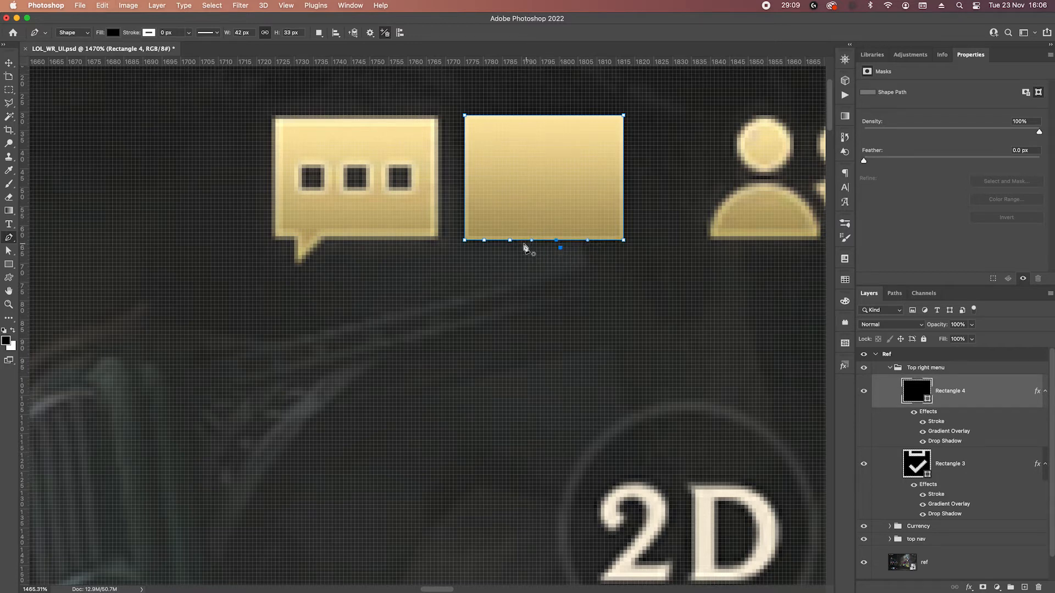
{"action": "key", "text": "super+z"}
{"action": "key", "text": "Down"}
{"action": "key", "text": "Down"}
{"action": "key", "text": "Down"}
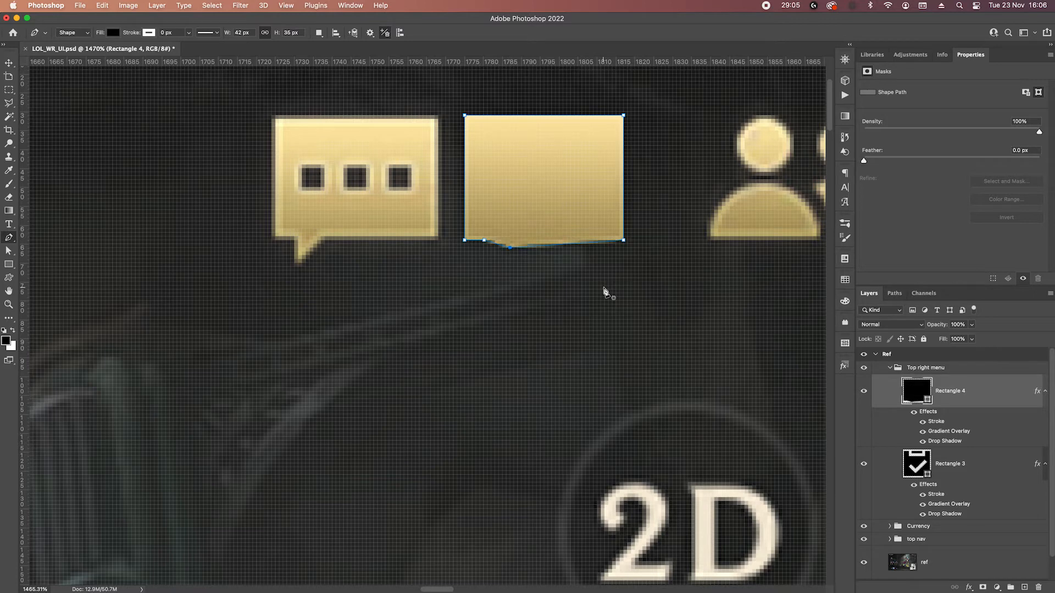
{"action": "key", "text": "super+z"}
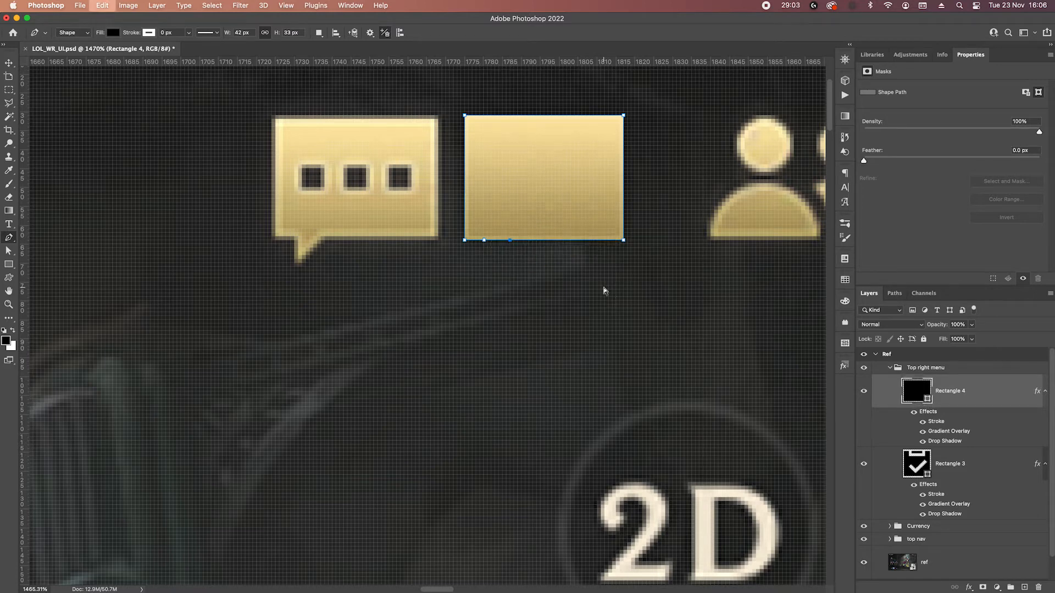
Add an anchor between the two tail base points and shift it down and left to form the bubble's pointed tail.
{"action": "scroll", "coordinate": [514, 250], "scroll_direction": "up", "scroll_amount": 3}
{"action": "left_click", "coordinate": [482, 235]}
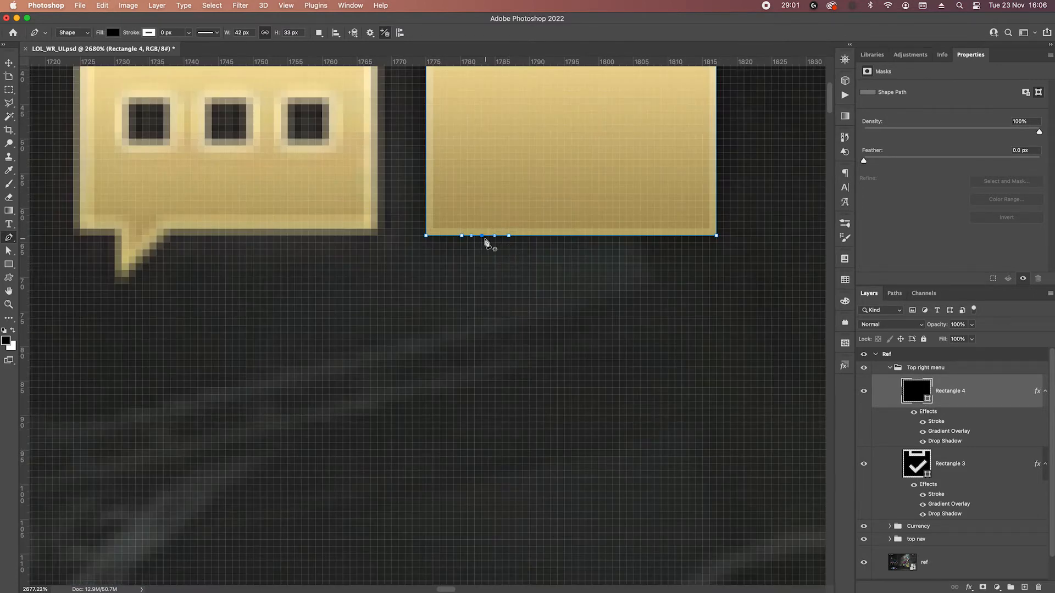
{"action": "key", "text": "Down"}
{"action": "key", "text": "Down"}
{"action": "key", "text": "Down"}
{"action": "key", "text": "Down"}
{"action": "key", "text": "Left"}
{"action": "key", "text": "Left"}
{"action": "key", "text": "Left"}
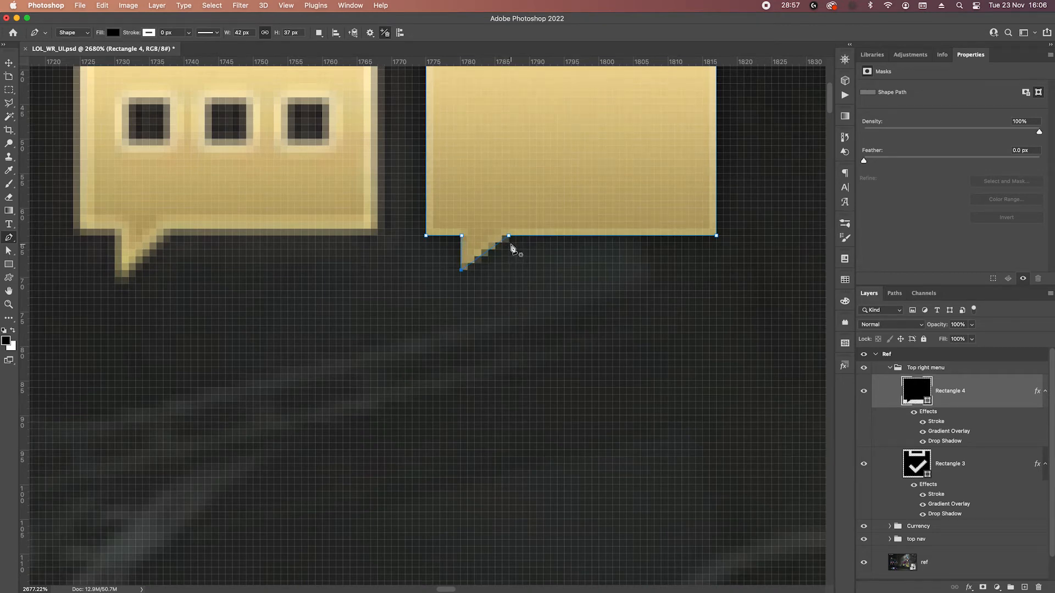
{"action": "key", "text": "Down"}
{"action": "key", "text": "Down"}
Align the tail's anchor points to the pixel grid and extend its tip until the bubble is about 40 px high.
{"action": "scroll", "coordinate": [455, 256], "scroll_direction": "up", "scroll_amount": 3}
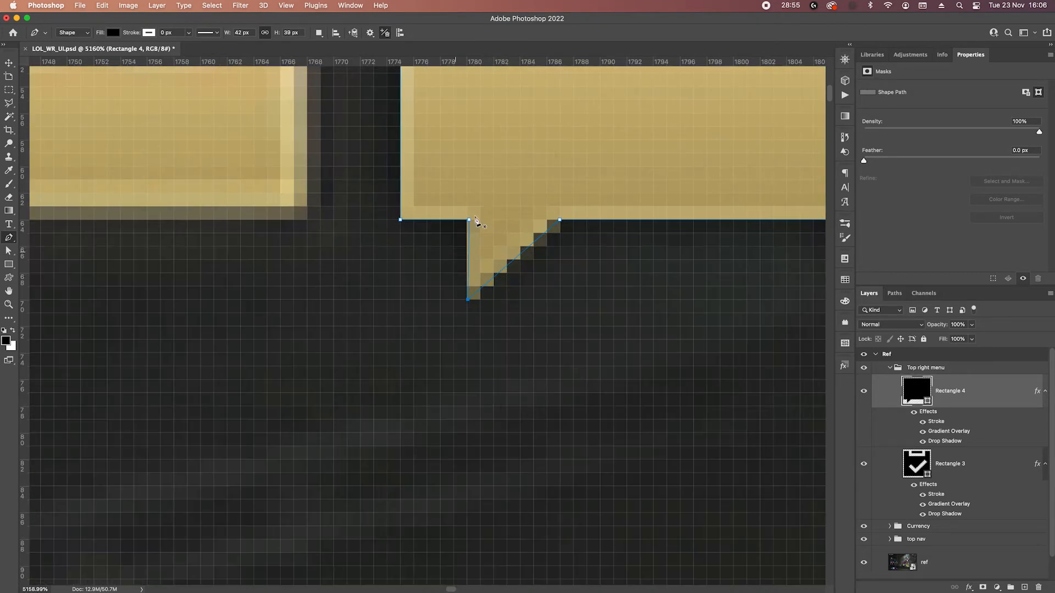
{"action": "scroll", "coordinate": [558, 224], "scroll_direction": "up", "scroll_amount": 3}
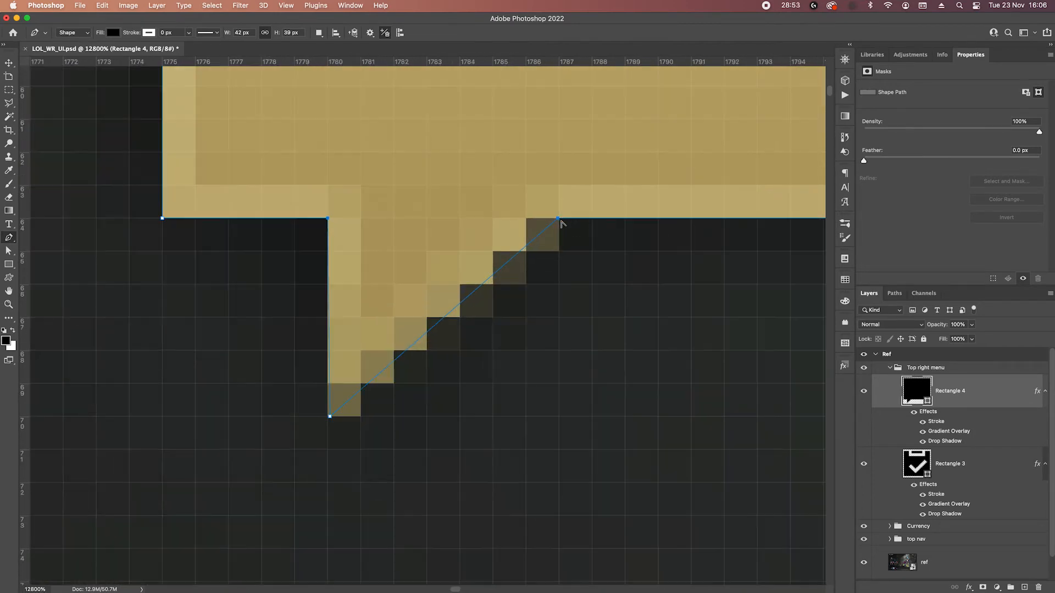
{"action": "left_click_drag", "start_coordinate": [330, 417], "coordinate": [327, 416]}
{"action": "scroll", "coordinate": [558, 221], "scroll_direction": "down", "scroll_amount": 3}
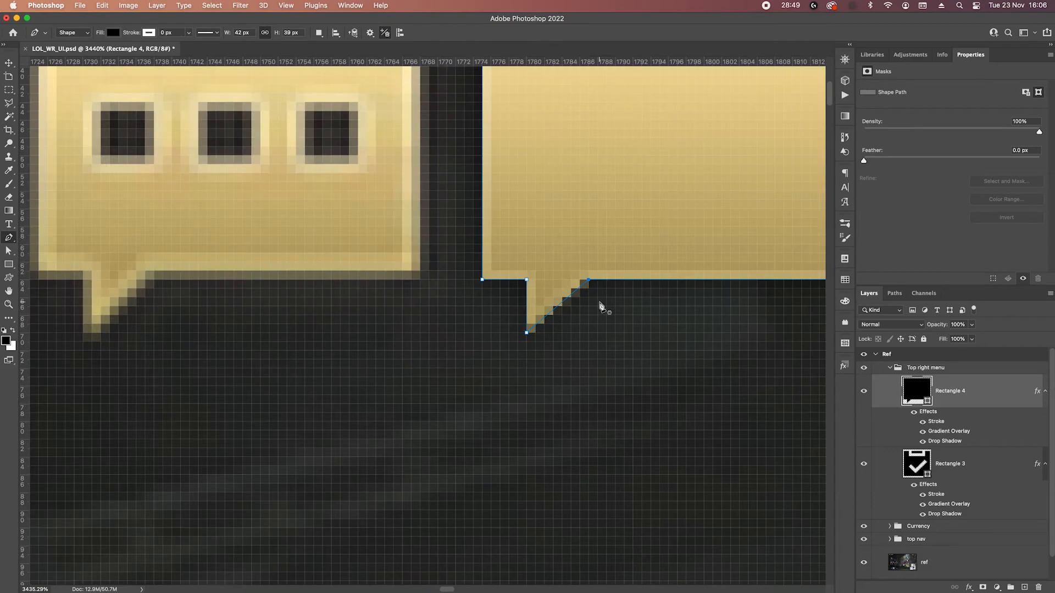
{"action": "scroll", "coordinate": [600, 306], "scroll_direction": "down", "scroll_amount": 5}
{"action": "left_click_drag", "start_coordinate": [461, 314], "coordinate": [463, 318]}
{"action": "key", "text": "Up"}
{"action": "key", "text": "Return"}
Sample the chat bubble's gold as the foreground colour and reselect the bubble's shape layer.
{"action": "left_click", "coordinate": [9, 265]}
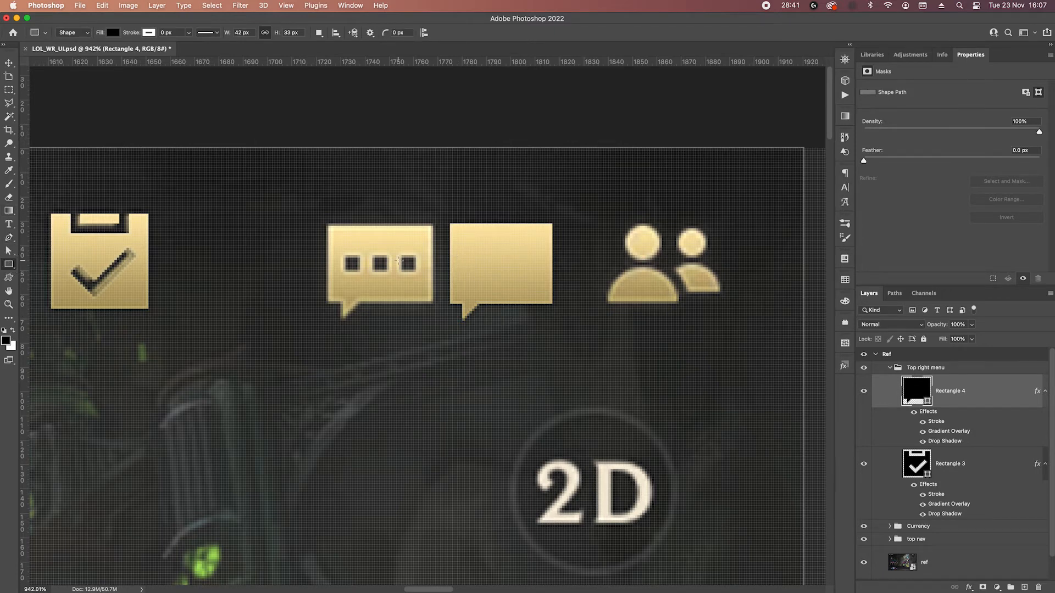
{"action": "key", "text": "i"}
{"action": "left_click", "coordinate": [471, 254]}
{"action": "left_click", "coordinate": [985, 456]}
{"action": "left_click", "coordinate": [978, 368]}
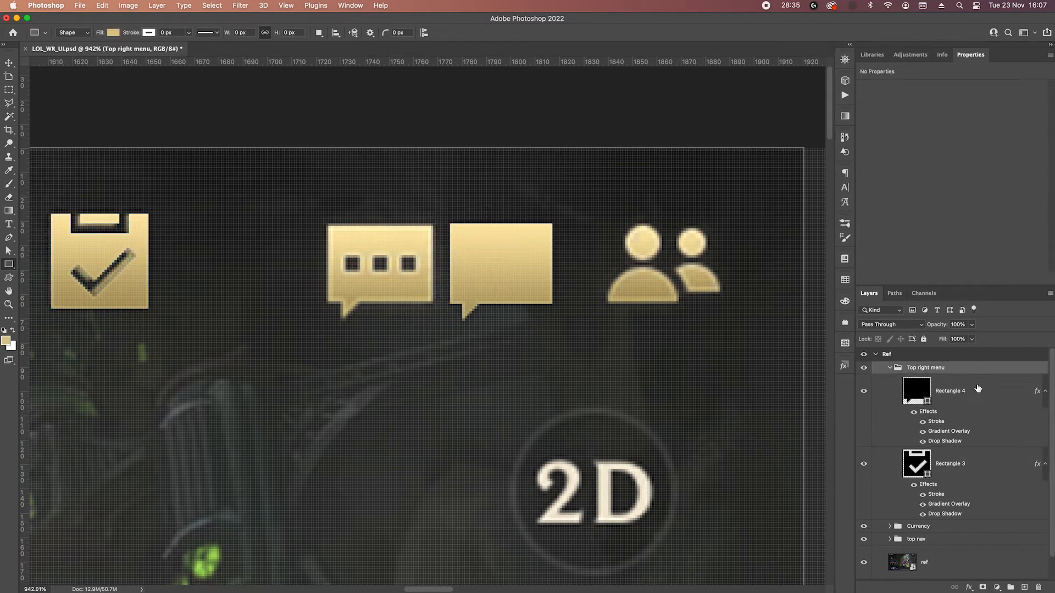
{"action": "left_click", "coordinate": [980, 390]}
{"action": "key", "text": "p"}
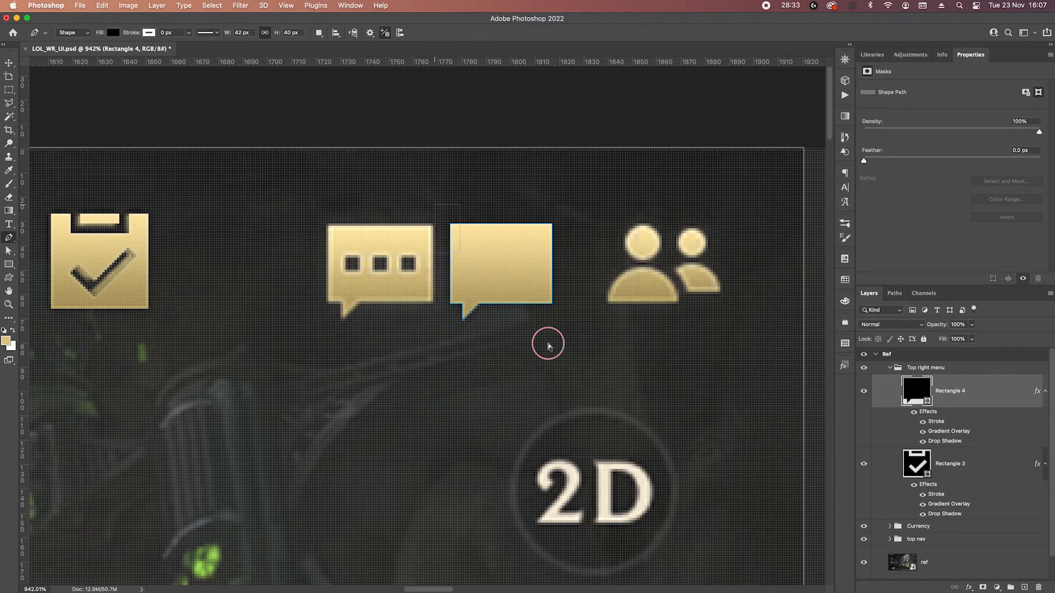
Cut a small square out of the bubble's left half and shrink it to about 6 px wide.
{"action": "left_click", "coordinate": [9, 265]}
{"action": "left_click_drag", "start_coordinate": [468, 260], "coordinate": [484, 276]}
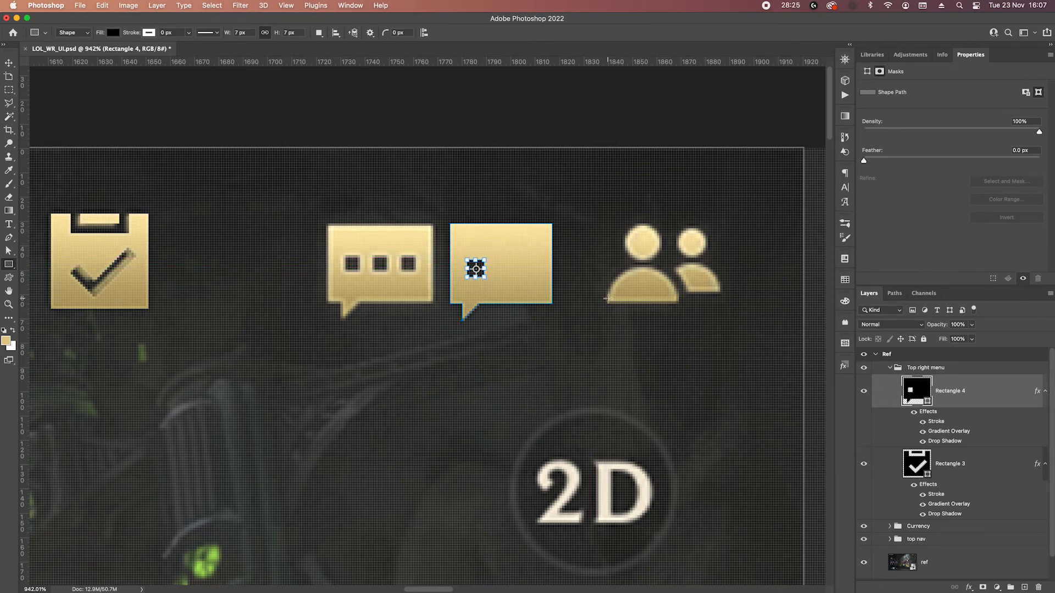
{"action": "left_click_drag", "start_coordinate": [485, 279], "coordinate": [482, 275]}
{"action": "left_click_drag", "start_coordinate": [483, 275], "coordinate": [482, 274]}
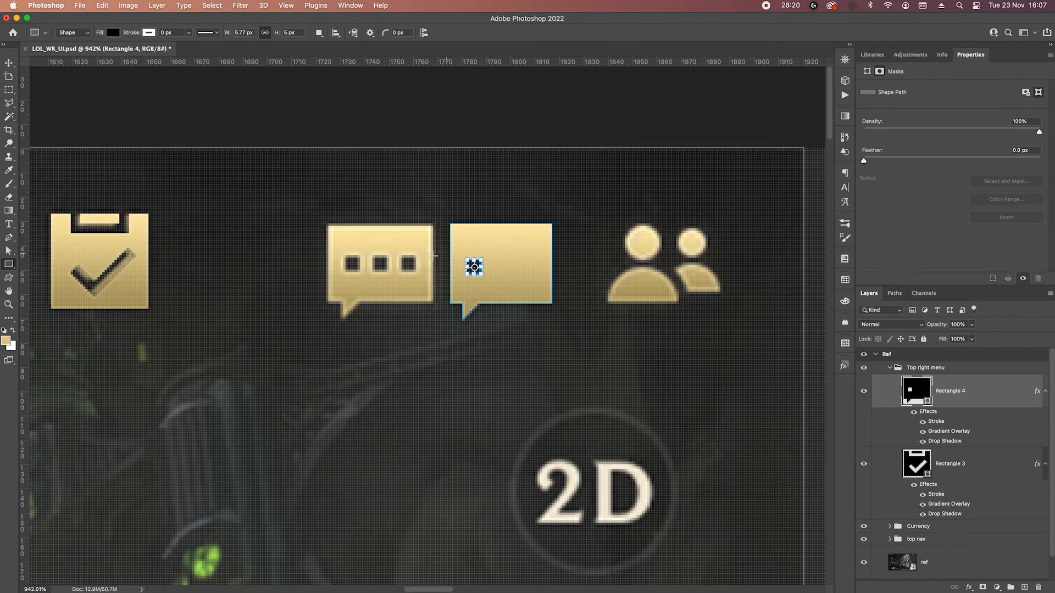
Align the corners of the square cutout to the pixel grid so that it measures 6 by 6 px.
{"action": "left_click", "coordinate": [8, 251]}
{"action": "scroll", "coordinate": [478, 278], "scroll_direction": "up", "scroll_amount": 1}
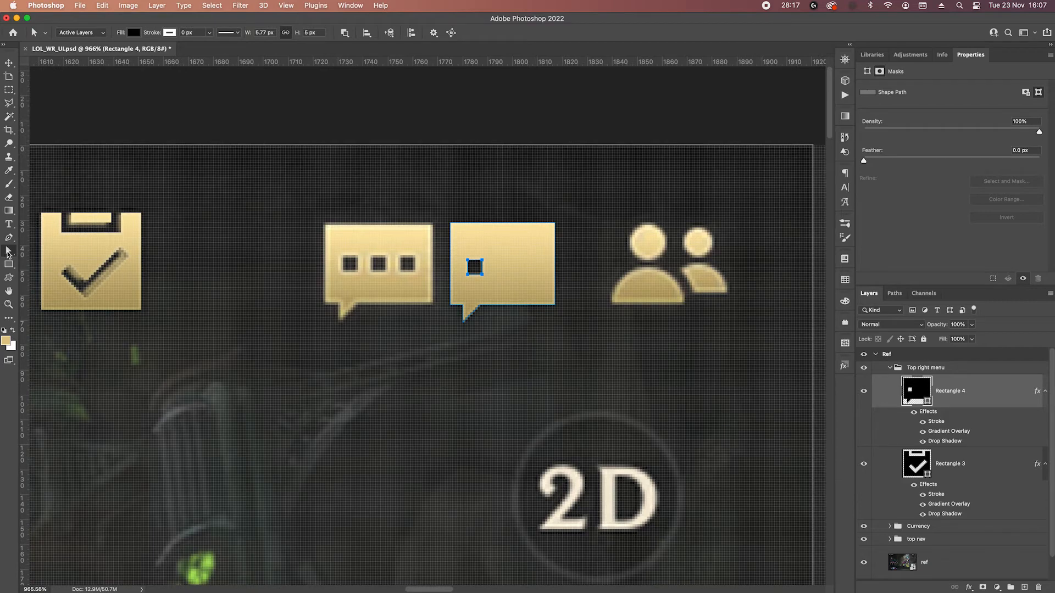
{"action": "right_click", "coordinate": [8, 251]}
{"action": "scroll", "coordinate": [486, 291], "scroll_direction": "up", "scroll_amount": 2}
{"action": "scroll", "coordinate": [487, 293], "scroll_direction": "up", "scroll_amount": 5}
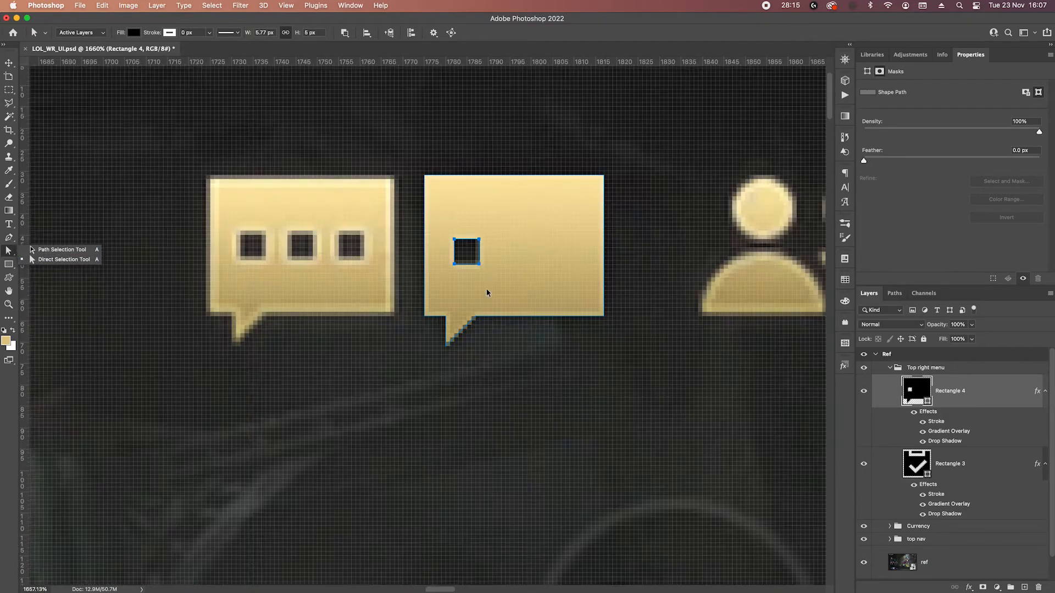
{"action": "scroll", "coordinate": [477, 280], "scroll_direction": "up", "scroll_amount": 6}
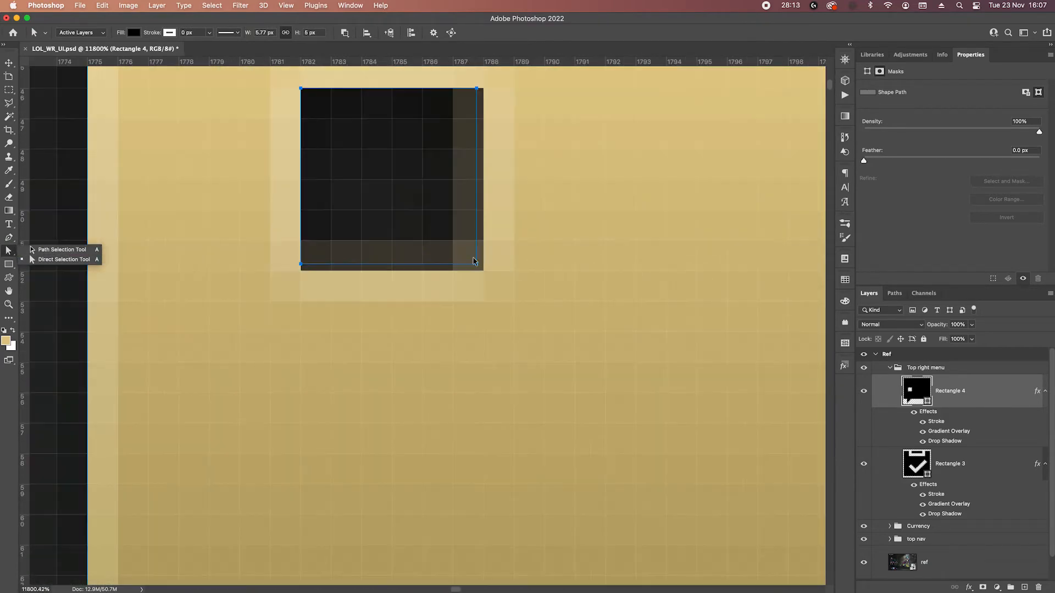
{"action": "left_click", "coordinate": [481, 266]}
{"action": "key", "text": "p"}
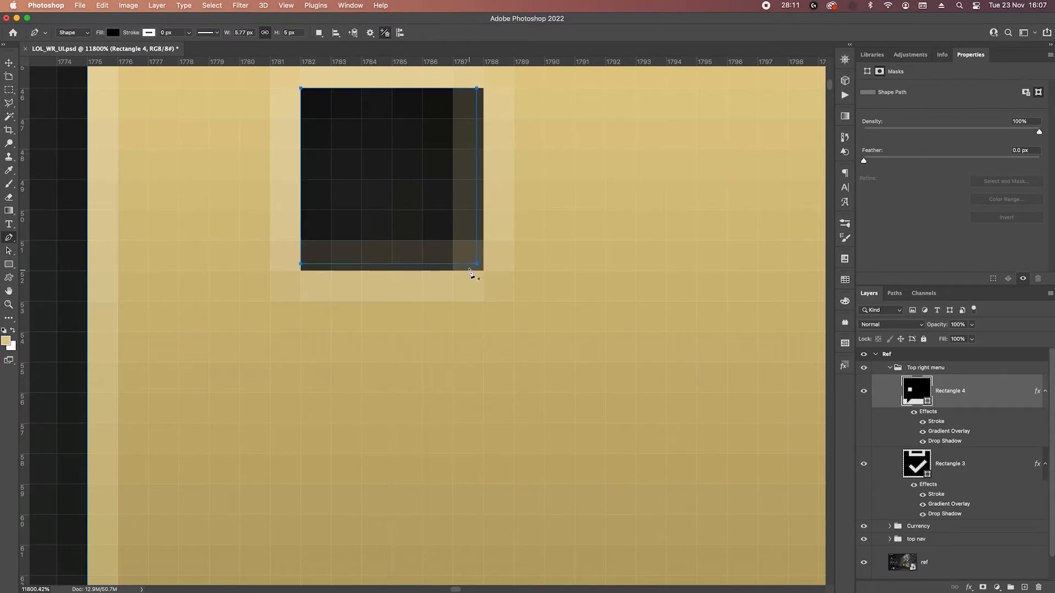
{"action": "left_click_drag", "start_coordinate": [477, 264], "coordinate": [490, 273]}
{"action": "left_click_drag", "start_coordinate": [301, 265], "coordinate": [301, 270]}
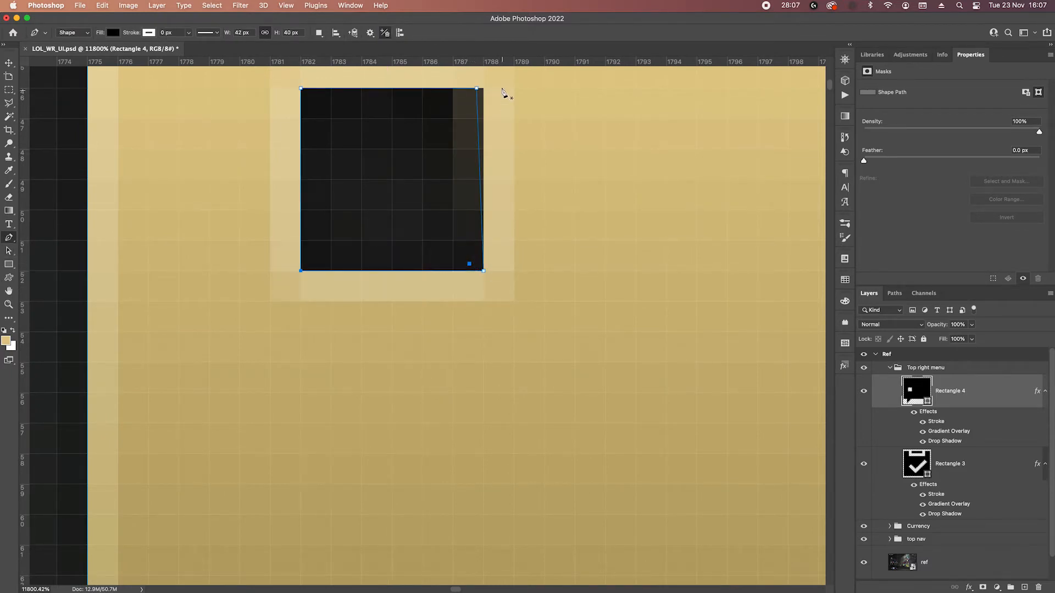
{"action": "left_click_drag", "start_coordinate": [476, 95], "coordinate": [482, 89]}
{"action": "scroll", "coordinate": [483, 90], "scroll_direction": "down", "scroll_amount": 5}
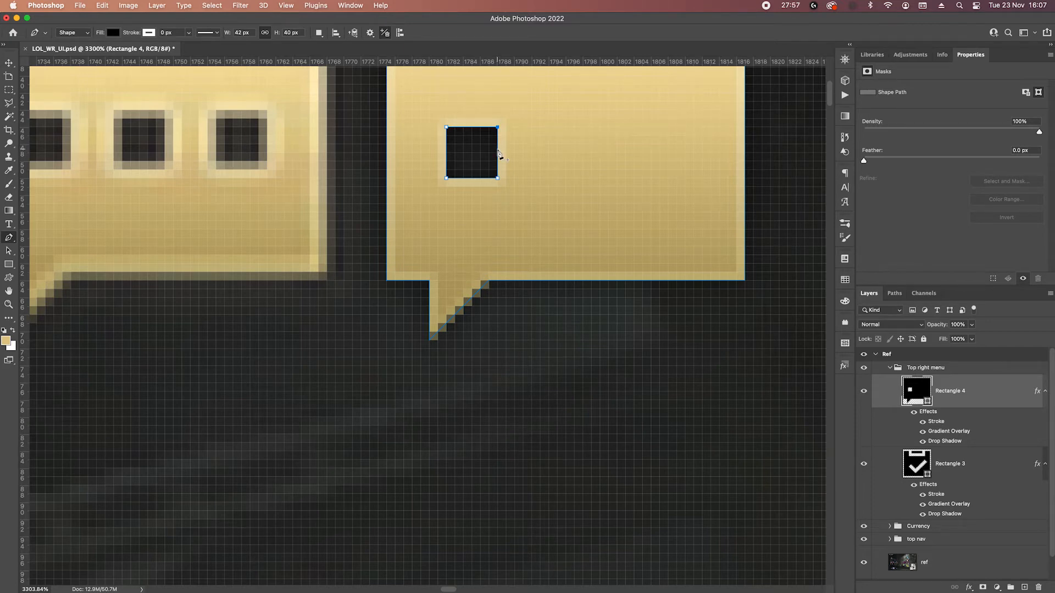
Duplicate the square cutout twice in a row to its right and shift all three cutouts right to centre them in the bubble.
{"action": "left_click_drag", "start_coordinate": [498, 153], "coordinate": [657, 153]}
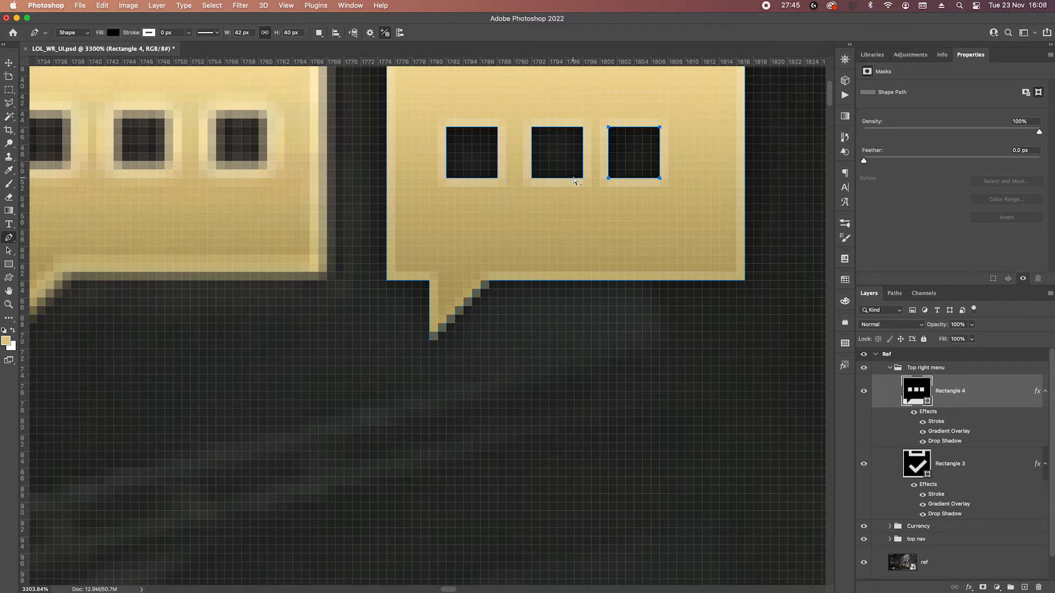
{"action": "left_click", "coordinate": [472, 177], "text": "shift+super"}
{"action": "key", "text": "Right"}
{"action": "key", "text": "Right"}
{"action": "key", "text": "Left"}
{"action": "scroll", "coordinate": [524, 193], "scroll_direction": "down", "scroll_amount": 5}
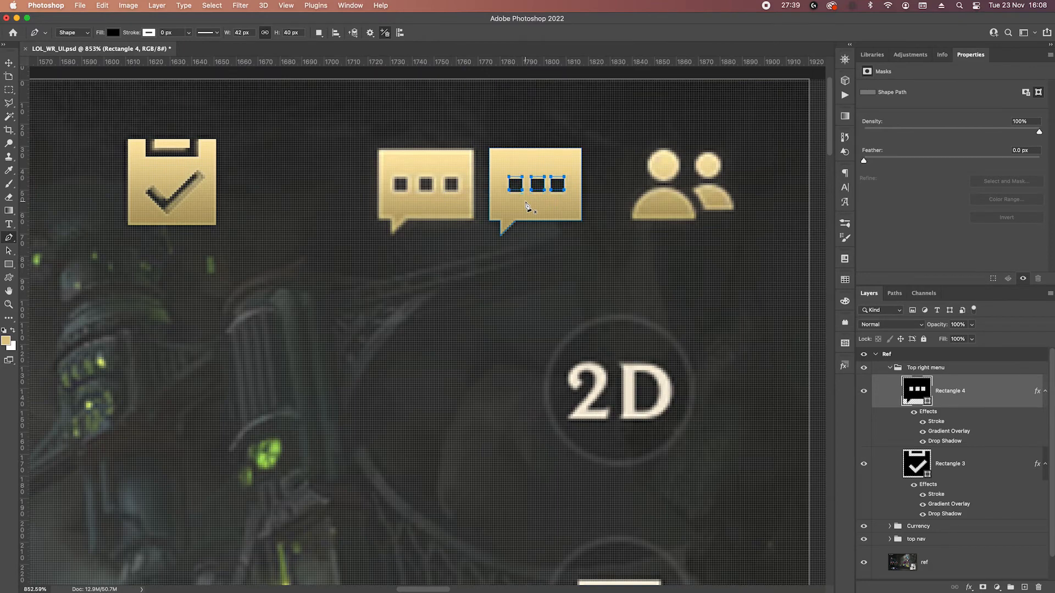
Draw a 14 px circle below the reference friends icon as the front person's head.
{"action": "key", "text": "Return"}
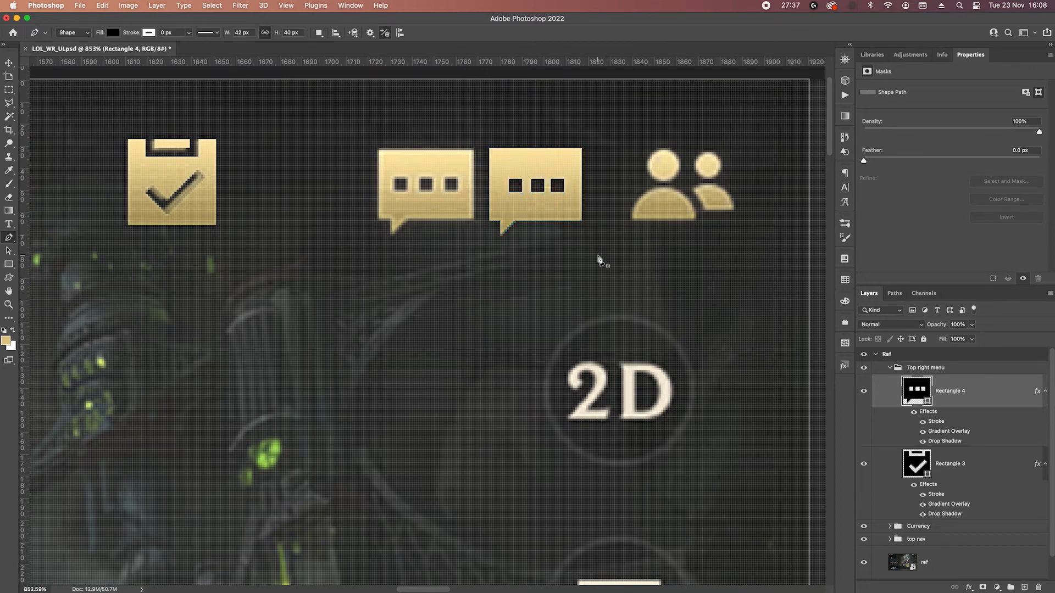
{"action": "left_click_drag", "start_coordinate": [699, 282], "coordinate": [519, 303]}
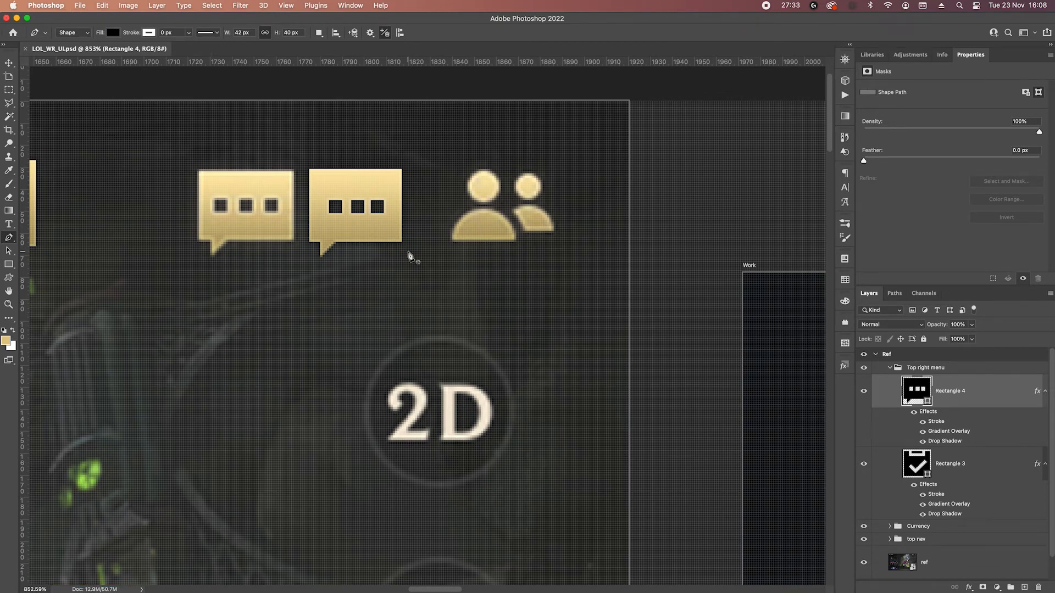
{"action": "left_click_drag", "start_coordinate": [8, 264], "coordinate": [38, 269]}
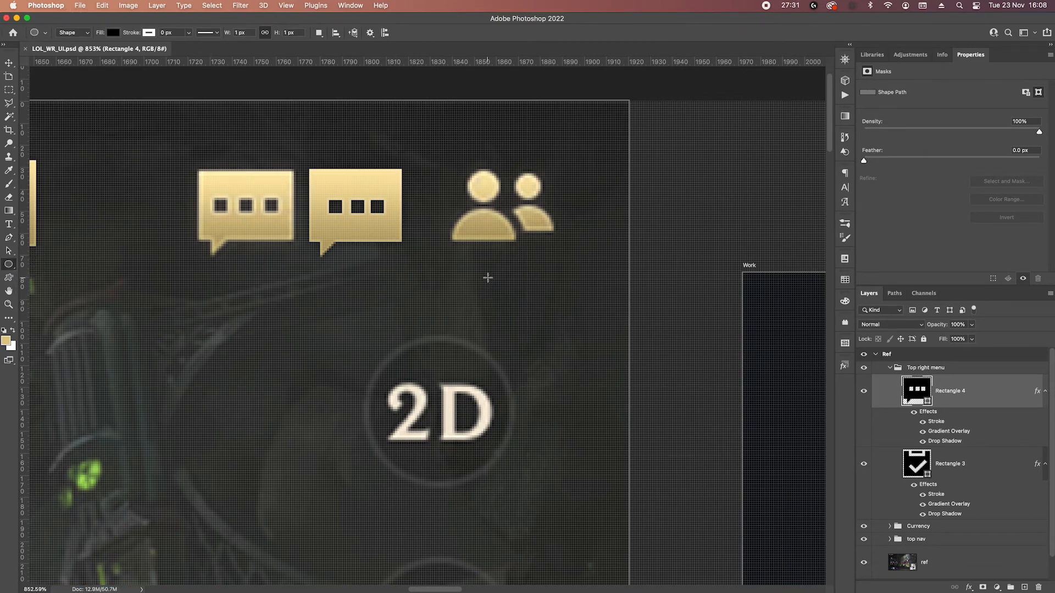
{"action": "mouse_move", "coordinate": [470, 280]}
{"action": "left_mouse_down"}
{"action": "mouse_move", "coordinate": [486, 295]}
{"action": "mouse_move", "coordinate": [484, 278]}
{"action": "left_mouse_up"}
{"action": "key", "text": "v"}
{"action": "key", "text": "u"}
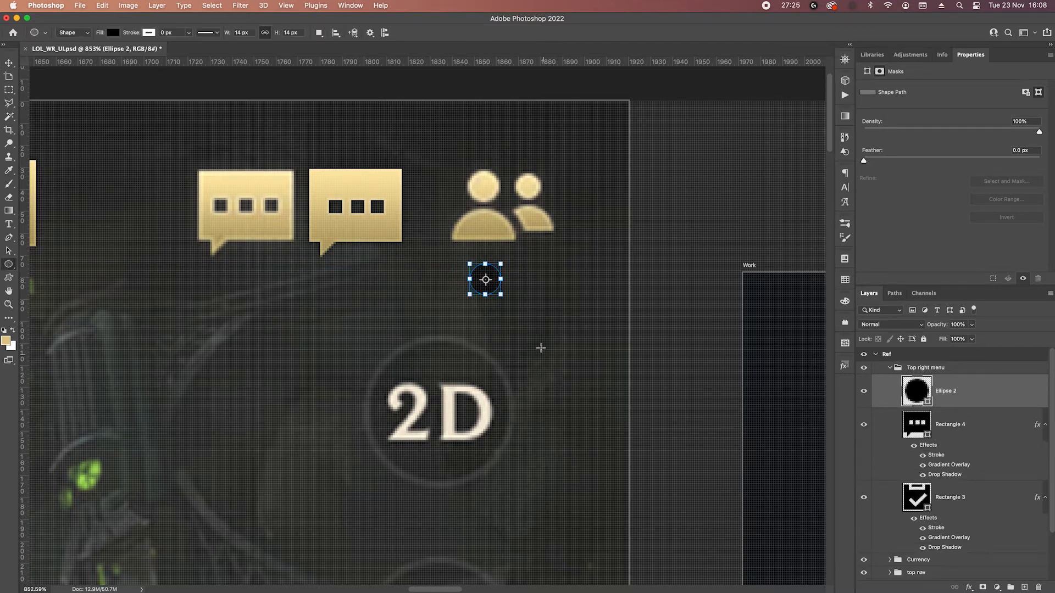
Draw an ellipse about 32 by 35 px under the head and subtract its lower half with a rectangle to form the shoulders.
{"action": "left_click_drag", "start_coordinate": [456, 311], "coordinate": [519, 377]}
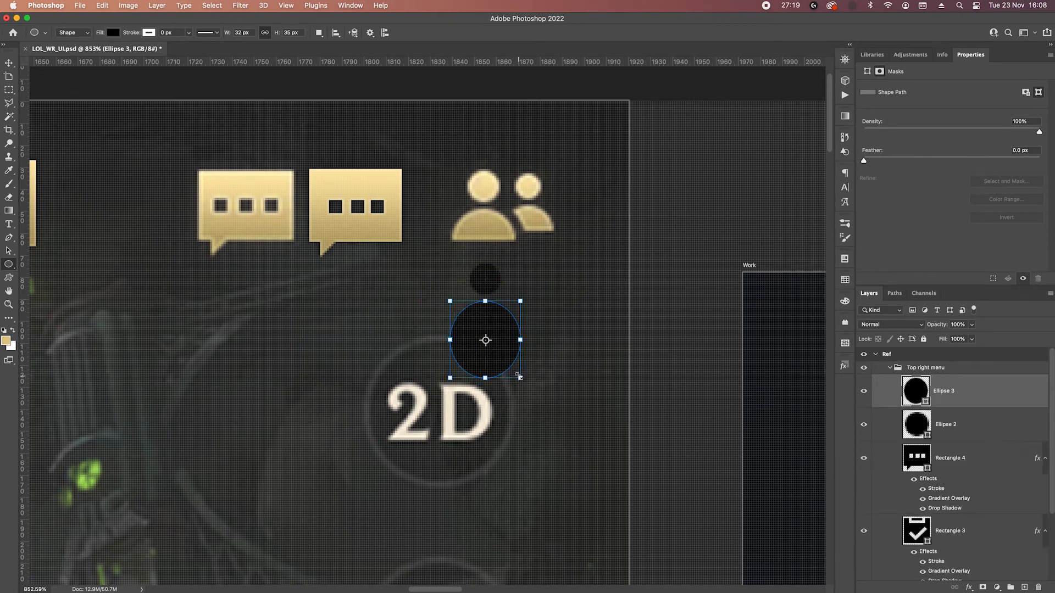
{"action": "right_click", "coordinate": [9, 264]}
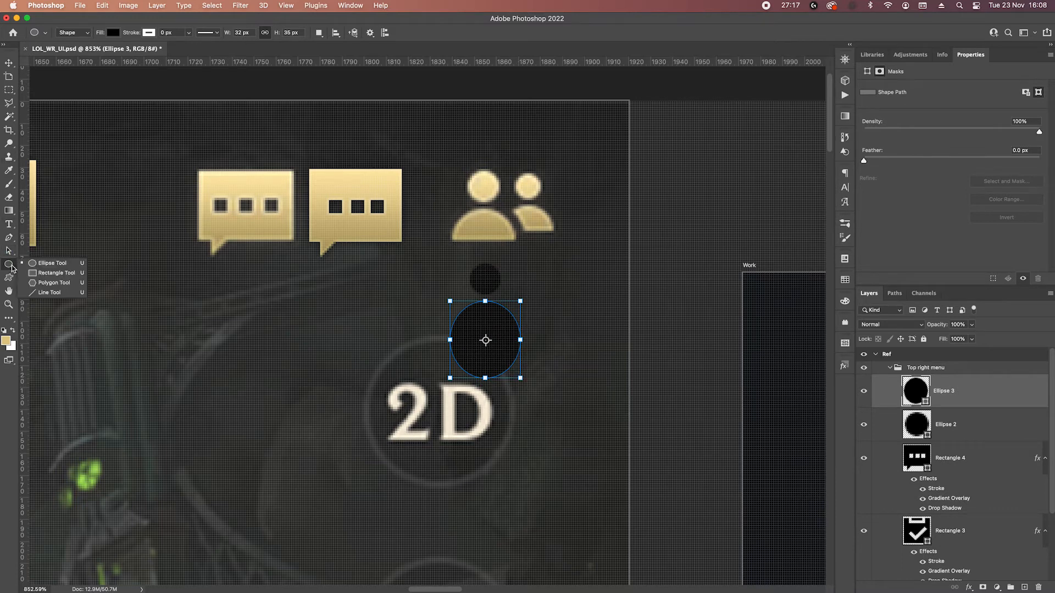
{"action": "left_click", "coordinate": [48, 273]}
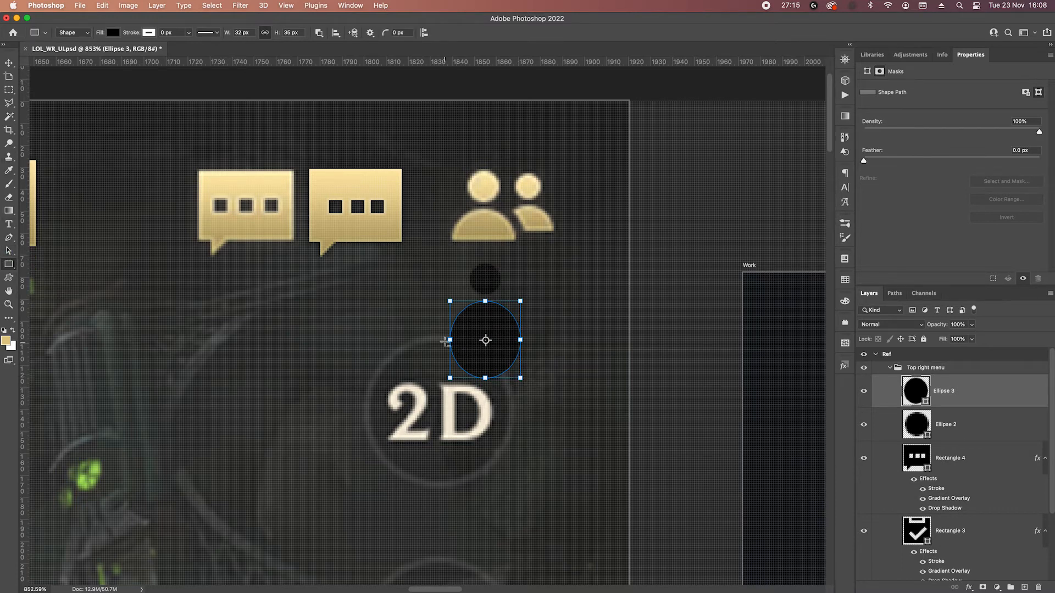
{"action": "left_click_drag", "start_coordinate": [433, 335], "coordinate": [534, 409]}
{"action": "key", "text": "Return"}
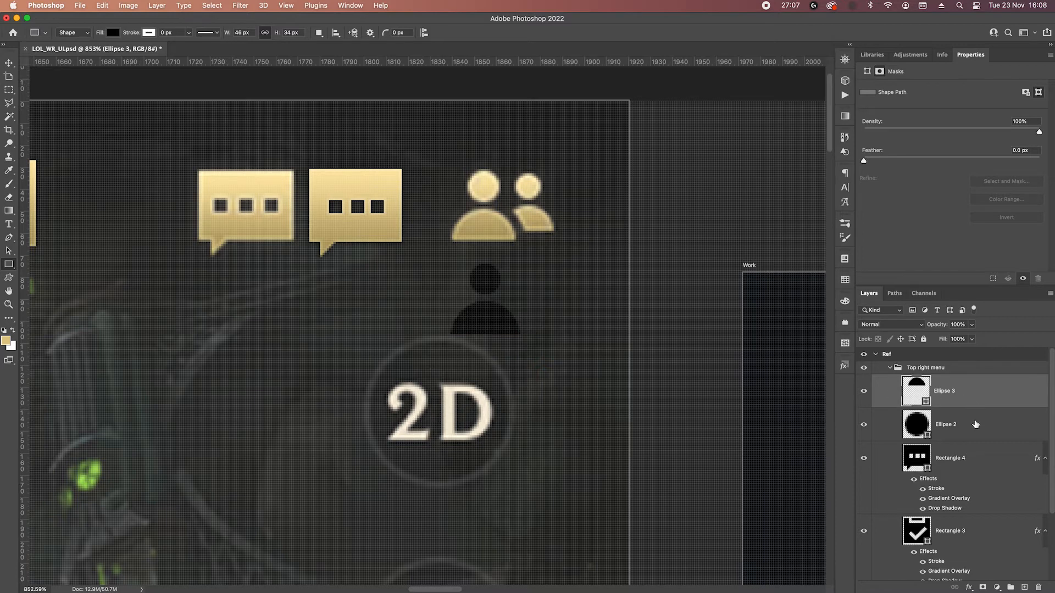
Merge the shoulders' shape components and combine the head and shoulders into a single shape layer.
{"action": "left_click", "coordinate": [976, 400]}
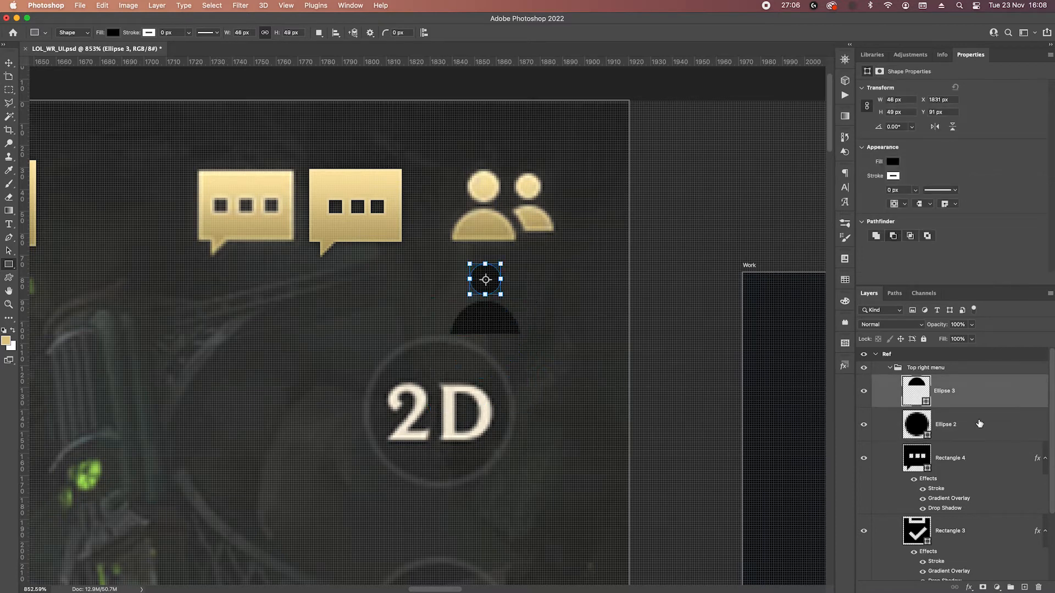
{"action": "left_click", "coordinate": [973, 399]}
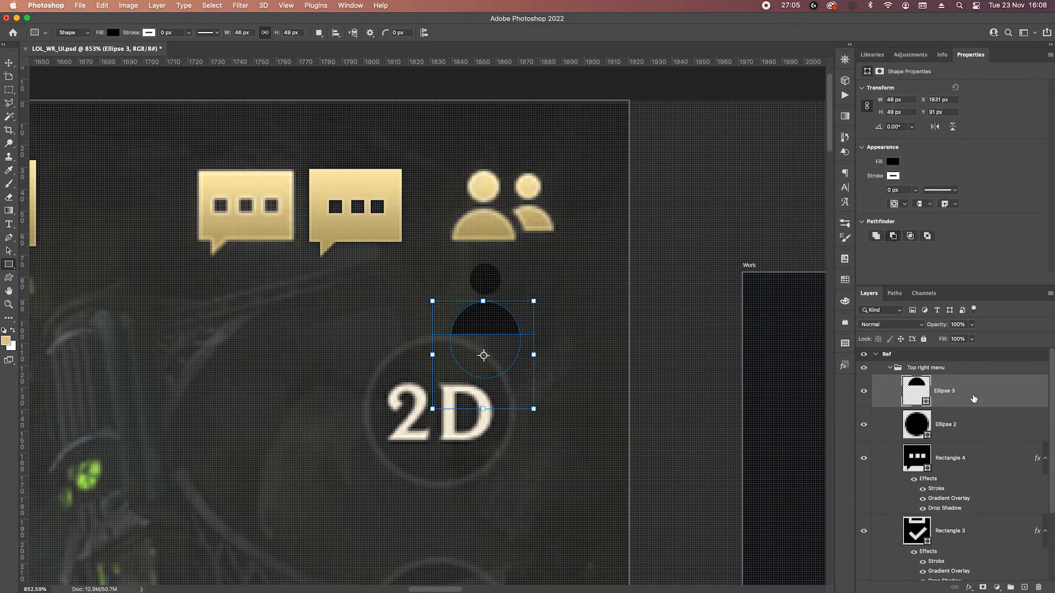
{"action": "left_click", "coordinate": [319, 32]}
{"action": "left_click", "coordinate": [363, 89]}
{"action": "left_click", "coordinate": [980, 422], "text": "shift"}
{"action": "right_click", "coordinate": [980, 422]}
{"action": "left_click", "coordinate": [911, 429]}
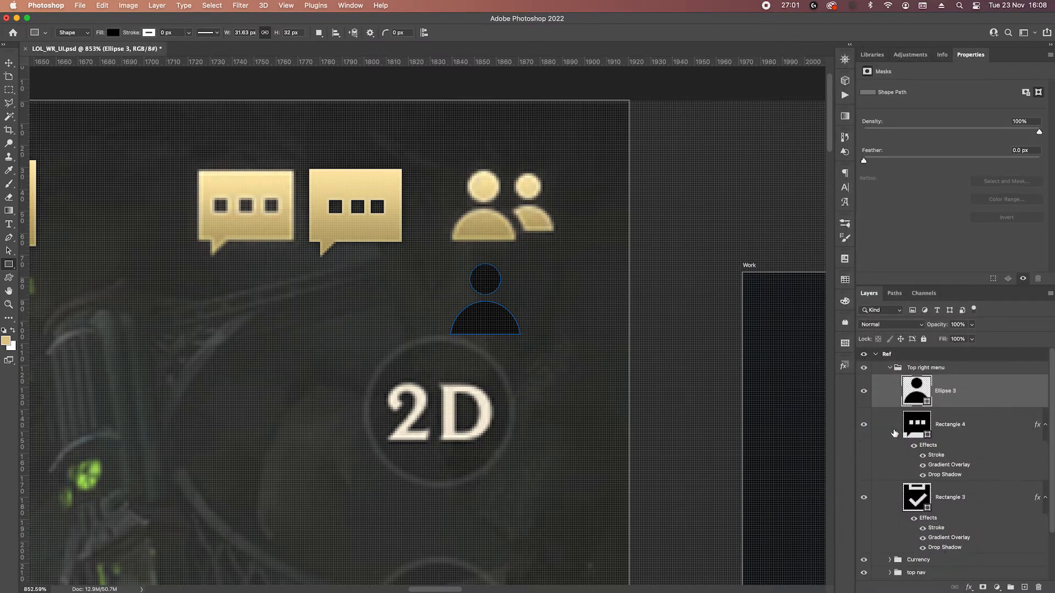
Move the head circle down 1 px, closer to the shoulders, and check the shoulders' alignment beneath it.
{"action": "scroll", "coordinate": [484, 299], "scroll_direction": "up", "scroll_amount": 5}
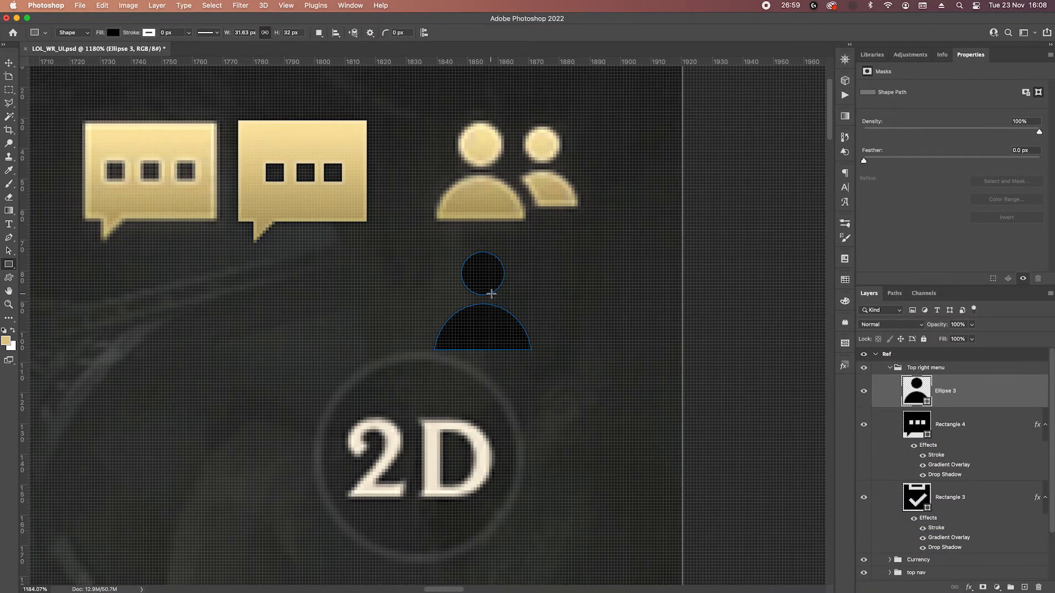
{"action": "left_click_drag", "start_coordinate": [450, 253], "coordinate": [525, 301]}
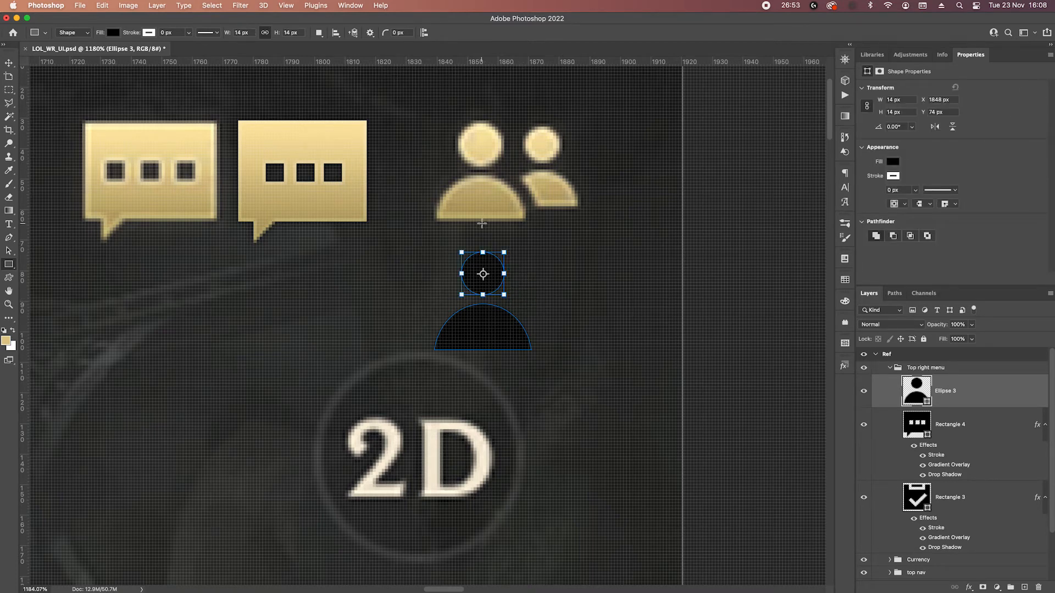
{"action": "left_click", "coordinate": [8, 250]}
{"action": "key", "text": "Down"}
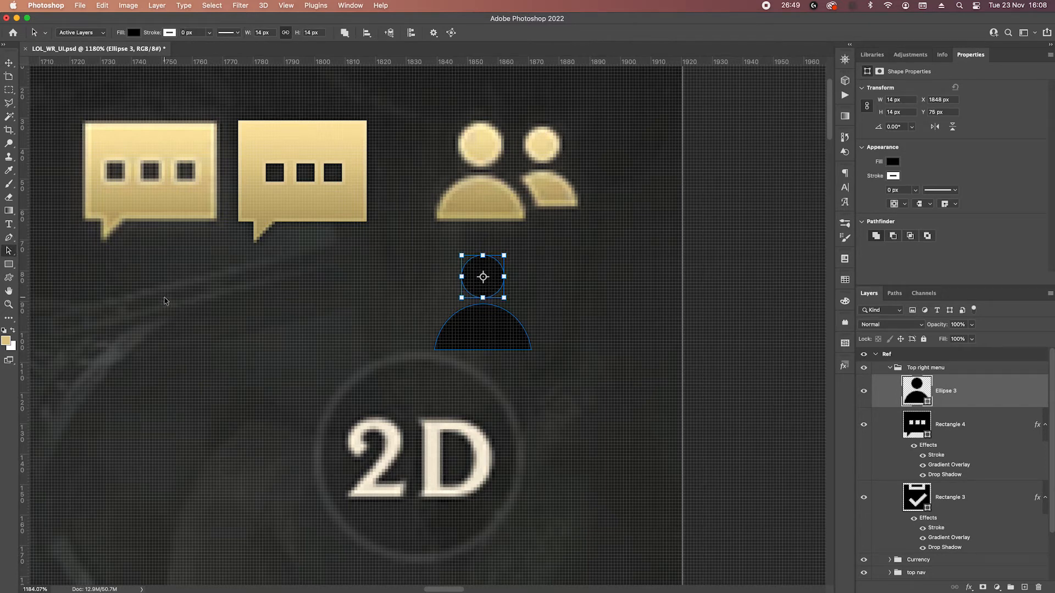
{"action": "key", "text": "Escape"}
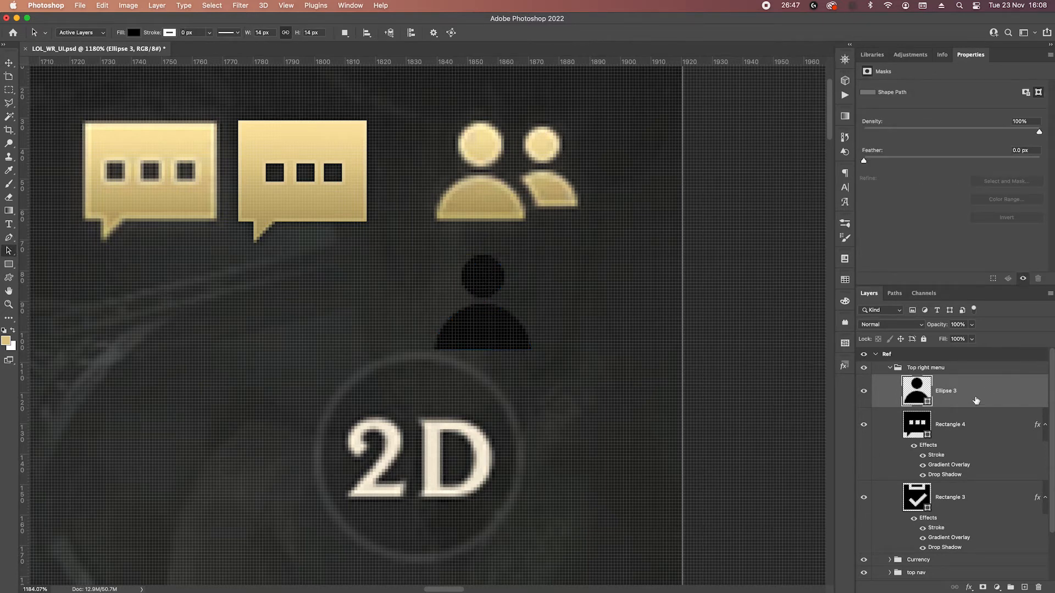
{"action": "left_click_drag", "start_coordinate": [487, 318], "coordinate": [551, 318]}
{"action": "left_click_drag", "start_coordinate": [509, 333], "coordinate": [619, 328]}
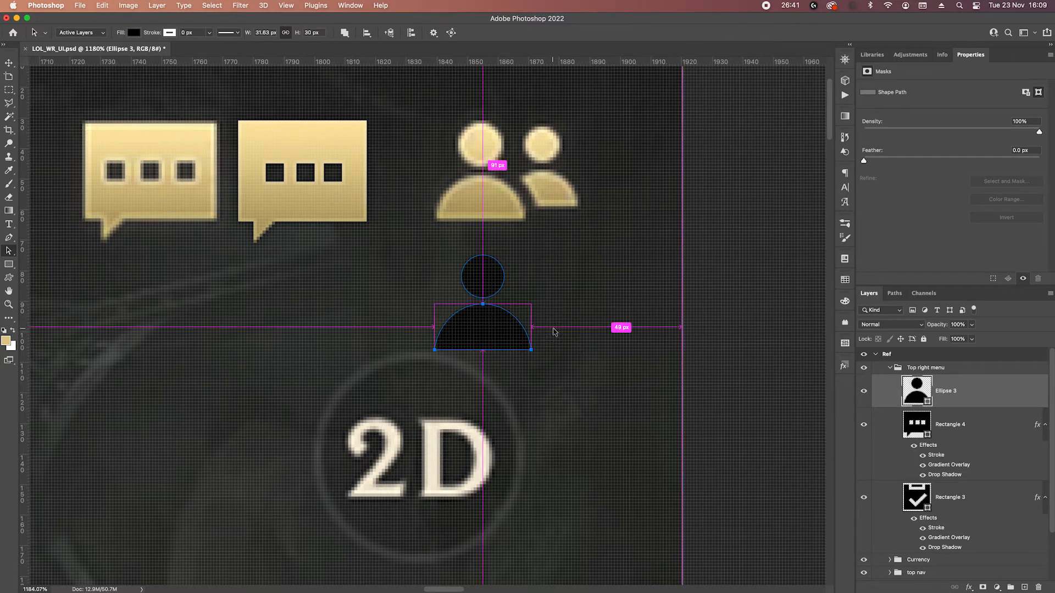
Duplicate the person shape, place the copy behind the original and shift it 20 px to the right.
{"action": "left_click", "coordinate": [972, 412]}
{"action": "left_click", "coordinate": [971, 402]}
{"action": "left_click_drag", "start_coordinate": [981, 404], "coordinate": [1001, 420]}
{"action": "key", "text": "v"}
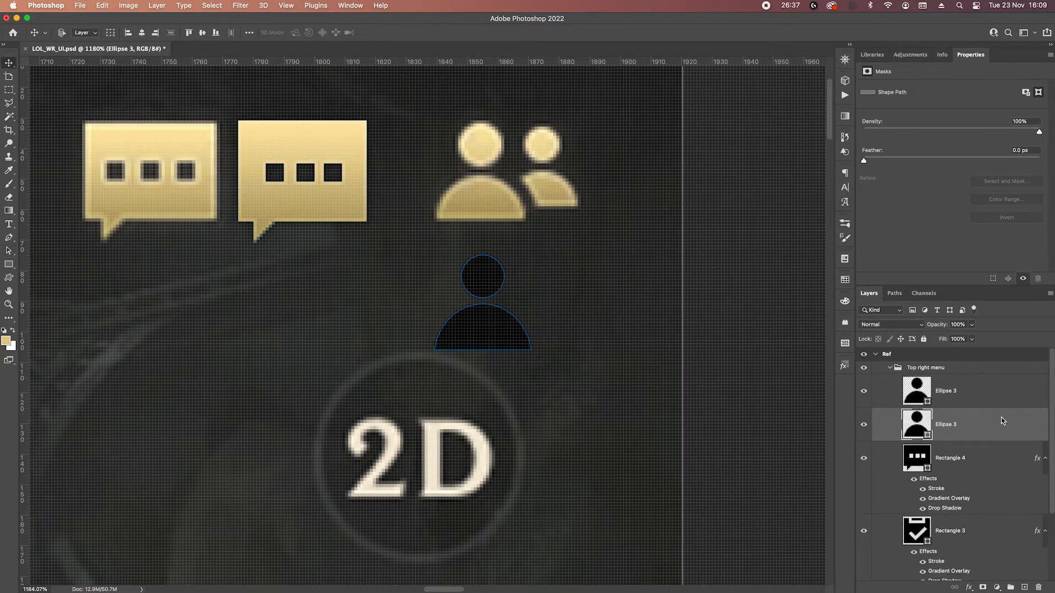
{"action": "key", "text": "shift+Right"}
{"action": "key", "text": "shift+Right"}
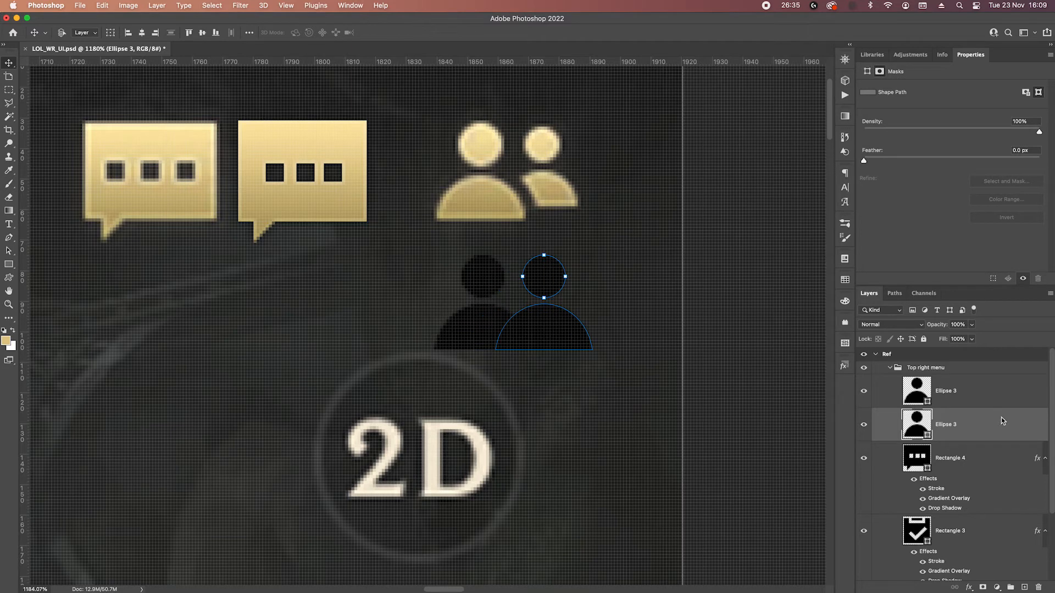
{"action": "key", "text": "ctrl+t"}
{"action": "key", "text": "Escape"}
{"action": "left_click_drag", "start_coordinate": [469, 231], "coordinate": [673, 423]}
{"action": "key", "text": "super+z"}
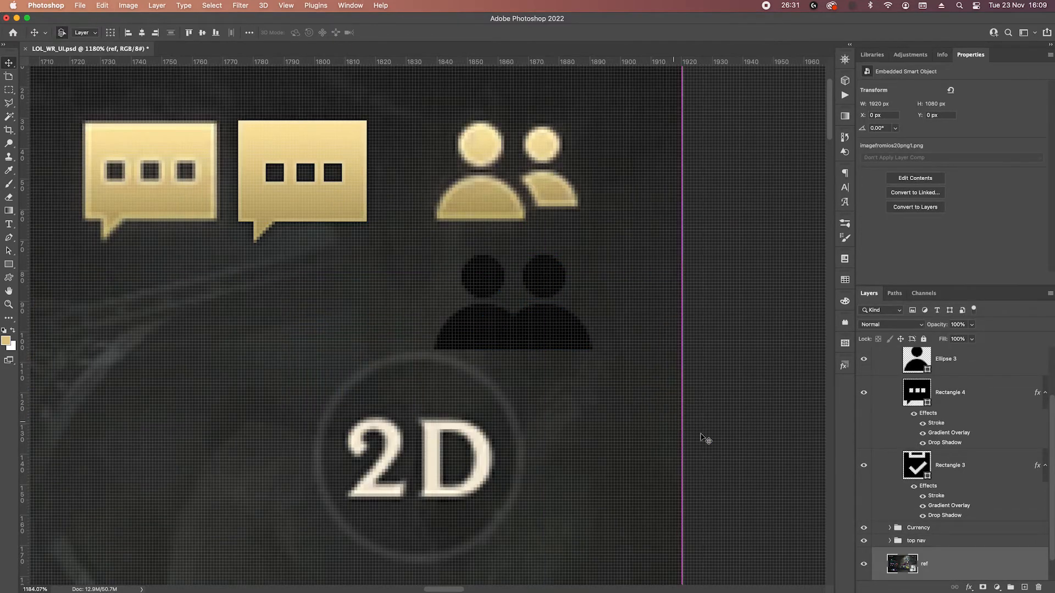
{"action": "scroll", "coordinate": [972, 474], "scroll_direction": "up", "scroll_amount": 2}
Scale the person copy behind to 80% in width and height.
{"action": "left_click", "coordinate": [968, 391]}
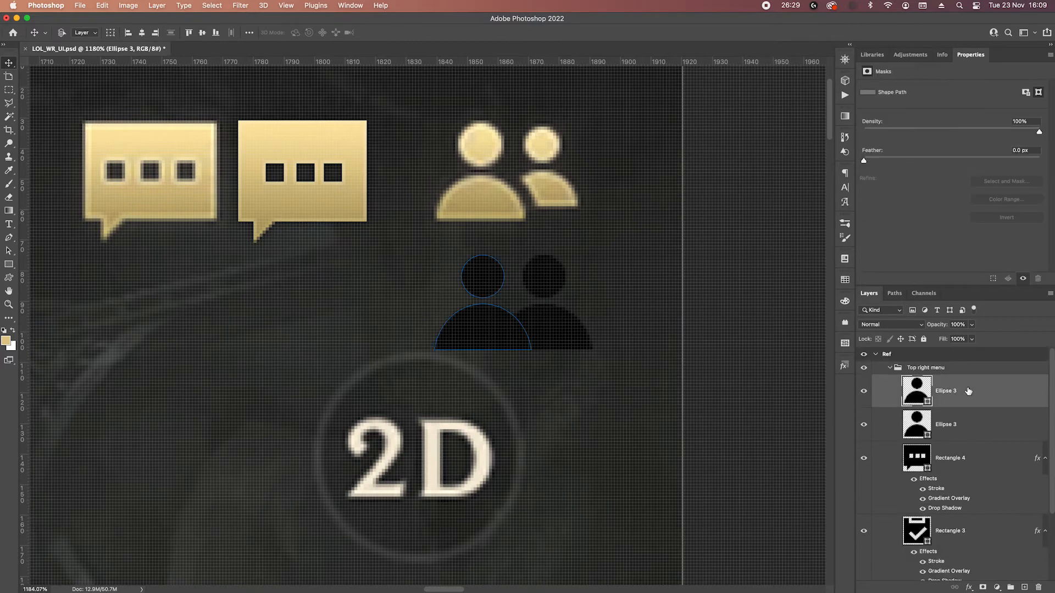
{"action": "left_click", "coordinate": [969, 423]}
{"action": "key", "text": "super+t"}
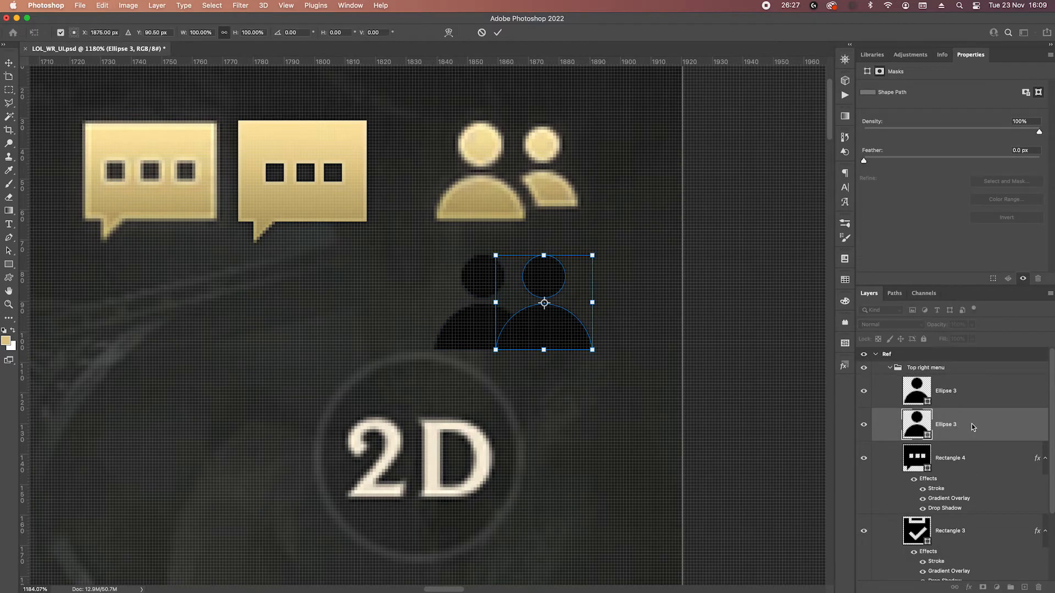
{"action": "left_click", "coordinate": [204, 33]}
{"action": "type", "text": "80"}
{"action": "key", "text": "Return"}
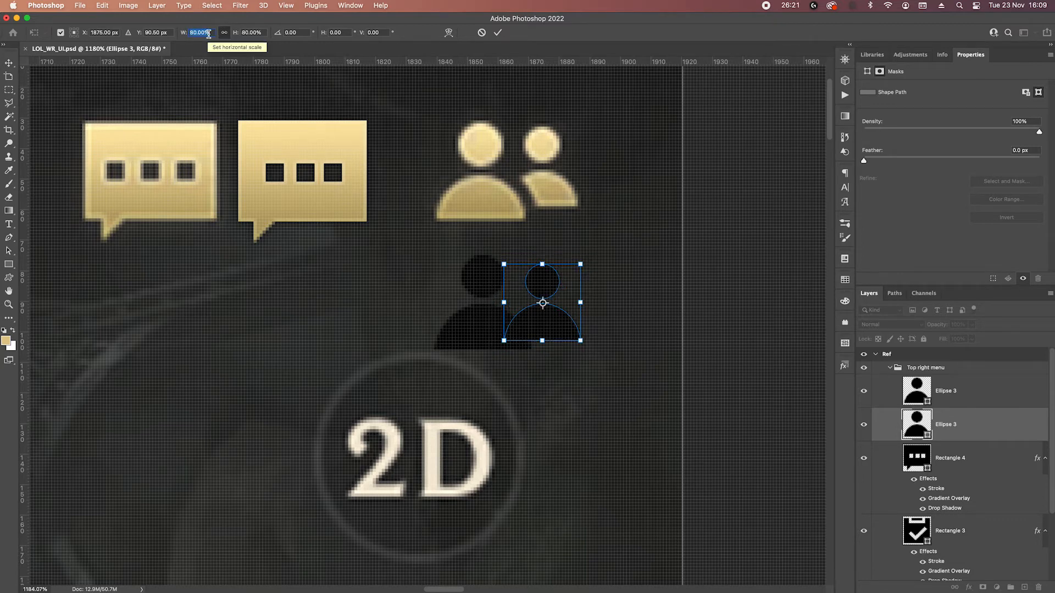
{"action": "key", "text": "Return"}
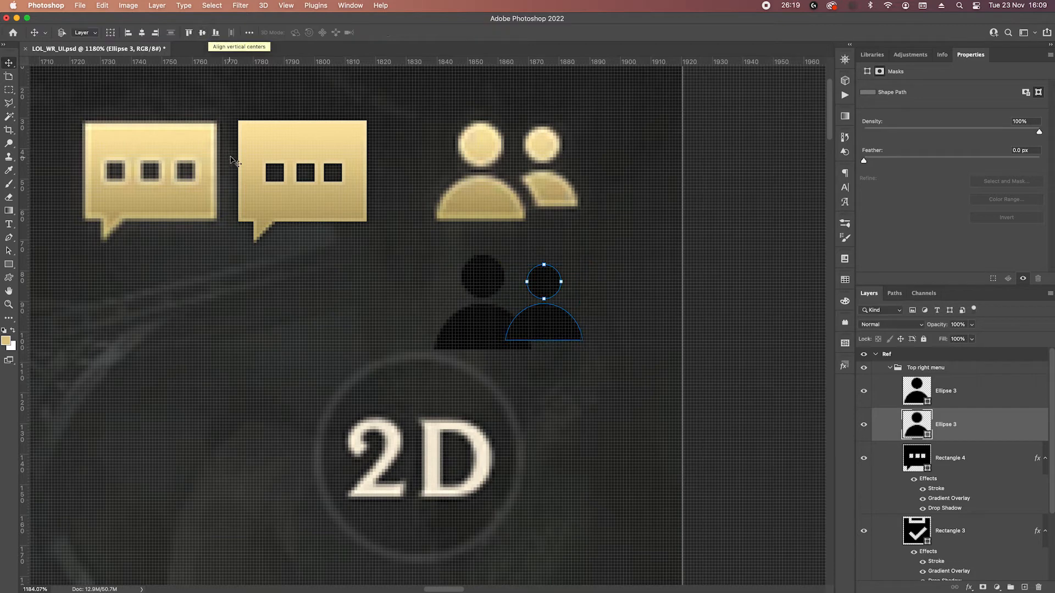
Subtract an ellipse of about 42 by 52 px from the rear person to leave a gap around the front shoulders, and merge its shape components.
{"action": "left_click", "coordinate": [971, 400]}
{"action": "left_click", "coordinate": [975, 416]}
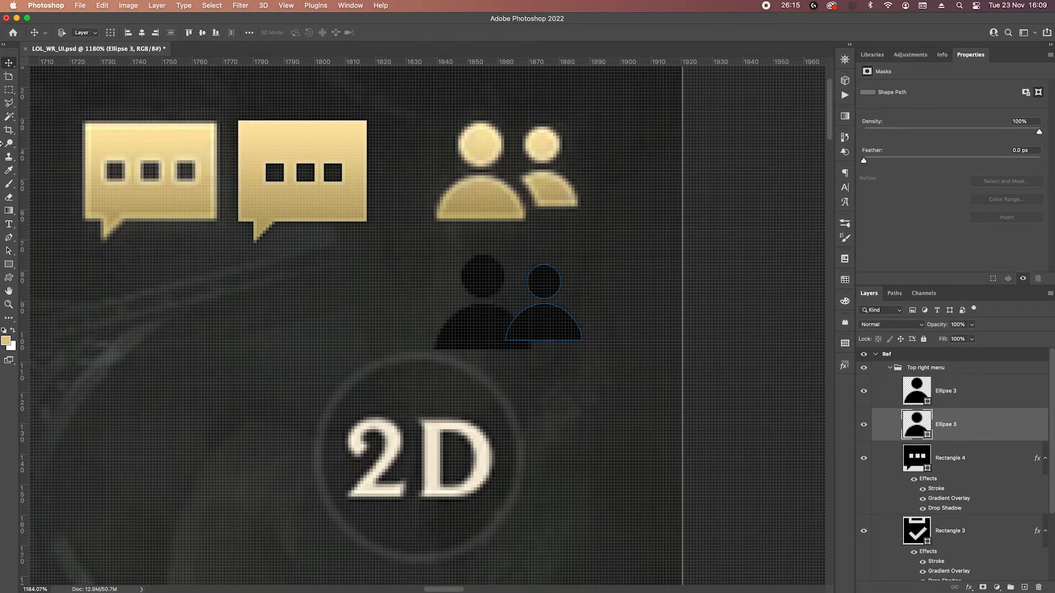
{"action": "right_click", "coordinate": [9, 264]}
{"action": "left_click", "coordinate": [44, 269]}
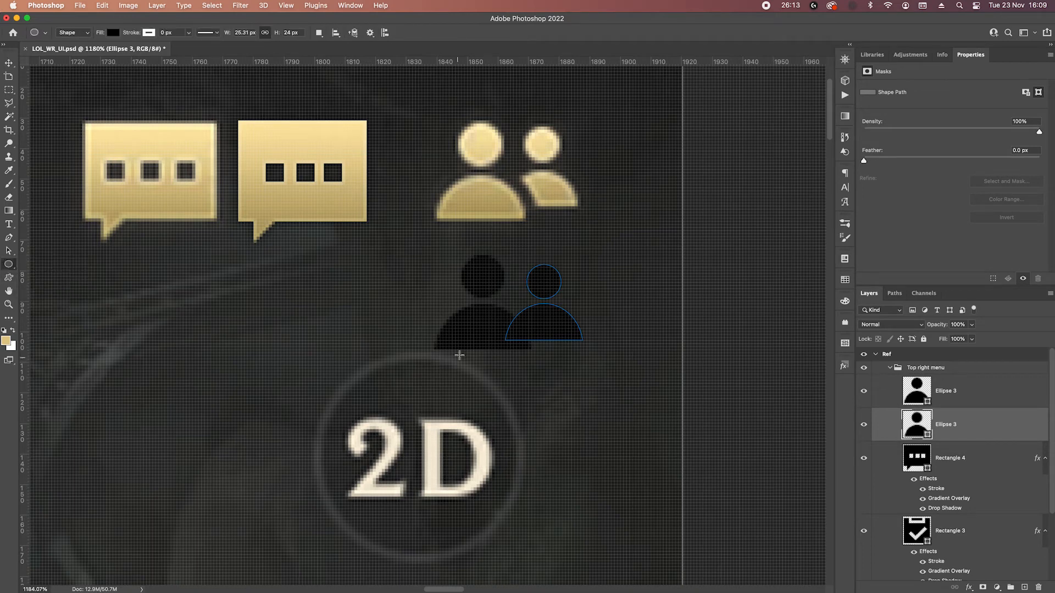
{"action": "left_click_drag", "start_coordinate": [437, 316], "coordinate": [542, 449]}
{"action": "key", "text": "Return"}
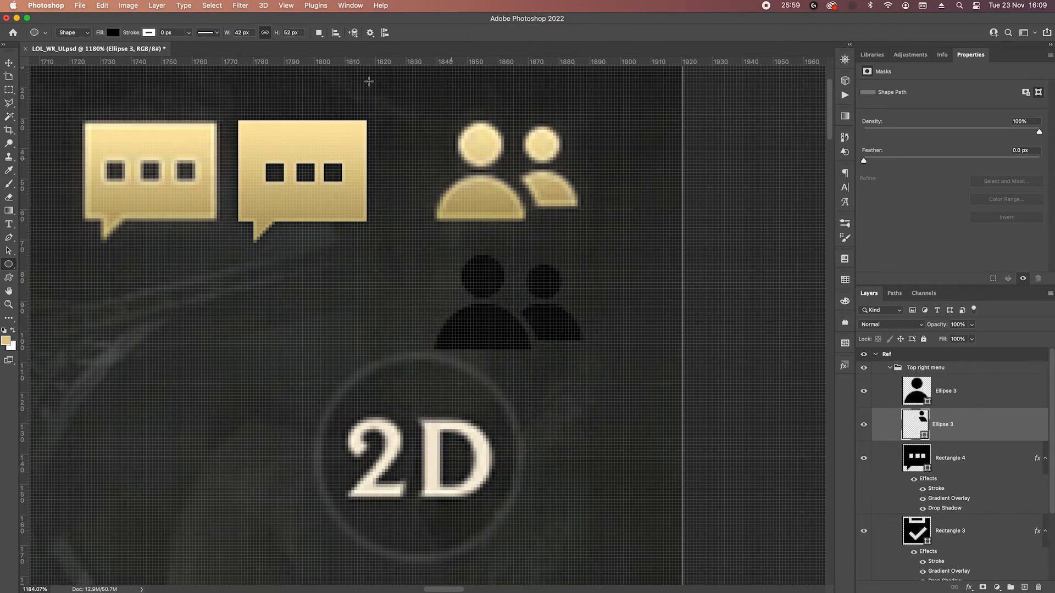
{"action": "left_click", "coordinate": [988, 434]}
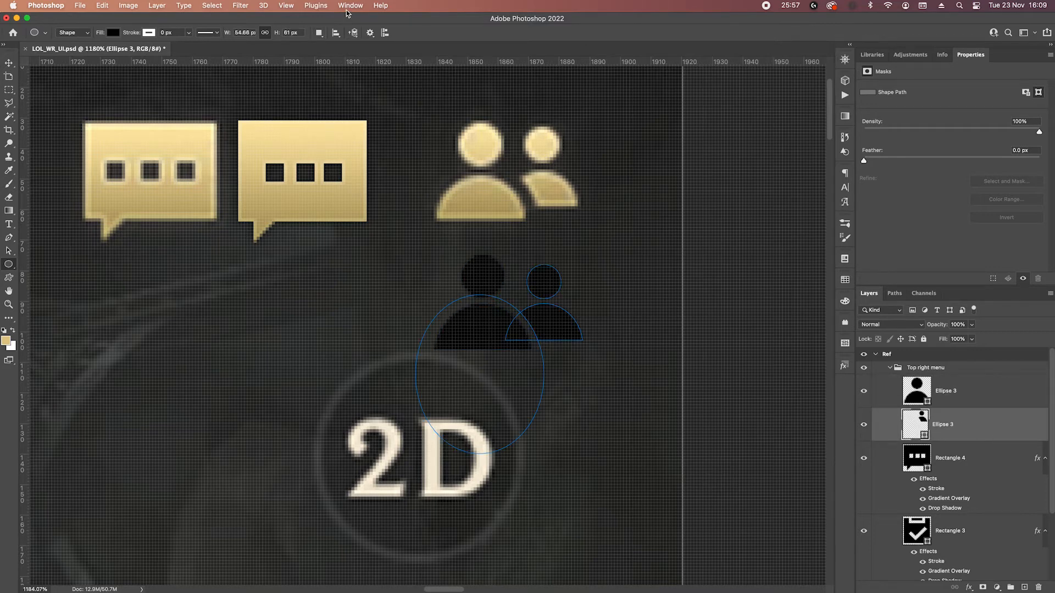
{"action": "left_click", "coordinate": [318, 32]}
{"action": "left_click", "coordinate": [351, 89]}
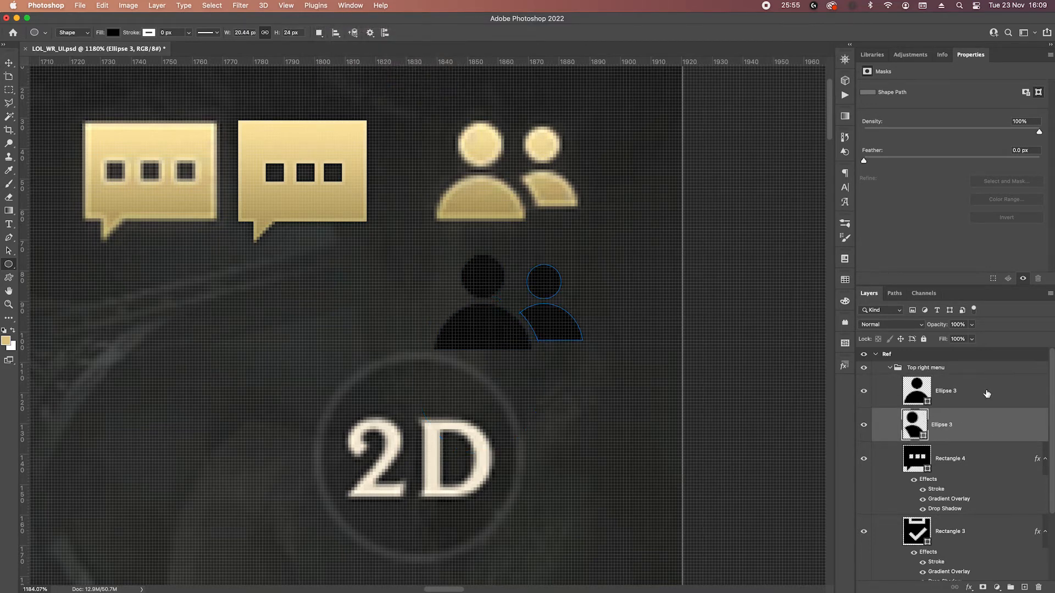
Merge the two person shapes into one layer and paste the gold layer style with stroke, gradient overlay and drop shadow onto it.
{"action": "left_click", "coordinate": [986, 394], "text": "shift"}
{"action": "right_click", "coordinate": [986, 394]}
{"action": "left_click", "coordinate": [913, 431]}
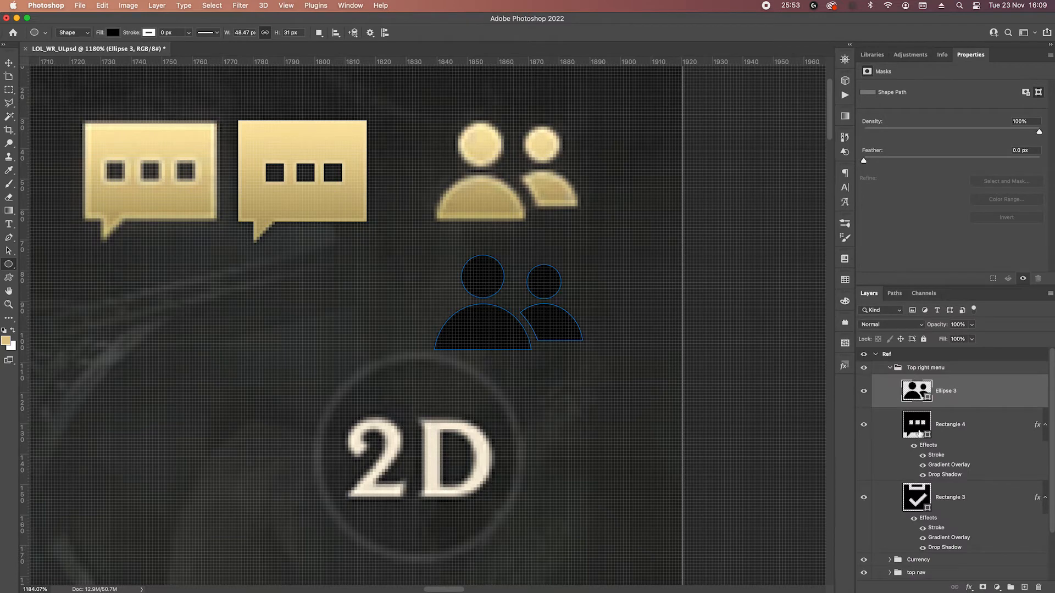
{"action": "right_click", "coordinate": [972, 385]}
{"action": "left_click", "coordinate": [947, 357]}
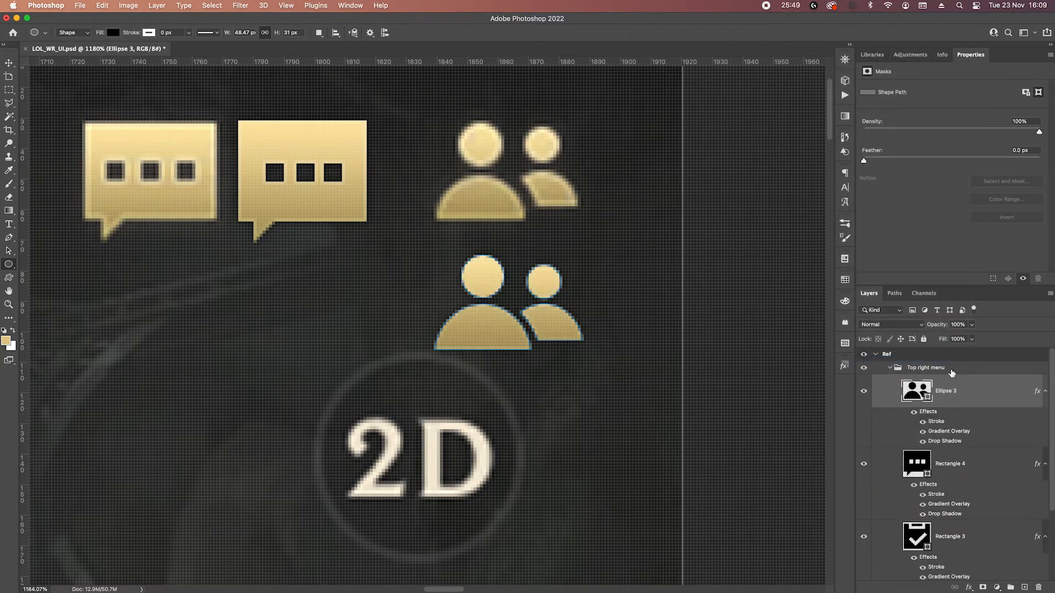
Move the gold friends icon up over the reference icon so that the front head sits at Y 32 px.
{"action": "key", "text": "v"}
{"action": "key", "text": "Up"}
{"action": "key", "text": "Up"}
{"action": "key", "text": "Up"}
{"action": "key", "text": "Up"}
{"action": "key", "text": "Up"}
{"action": "key", "text": "Up"}
{"action": "key", "text": "Up"}
{"action": "key", "text": "Up"}
{"action": "key", "text": "Up"}
{"action": "key", "text": "Up"}
{"action": "key", "text": "Up"}
{"action": "key", "text": "Up"}
{"action": "key", "text": "Up"}
{"action": "key", "text": "Up"}
{"action": "key", "text": "Up"}
{"action": "key", "text": "Up"}
{"action": "key", "text": "Up"}
{"action": "key", "text": "Up"}
{"action": "key", "text": "Up"}
{"action": "key", "text": "Up"}
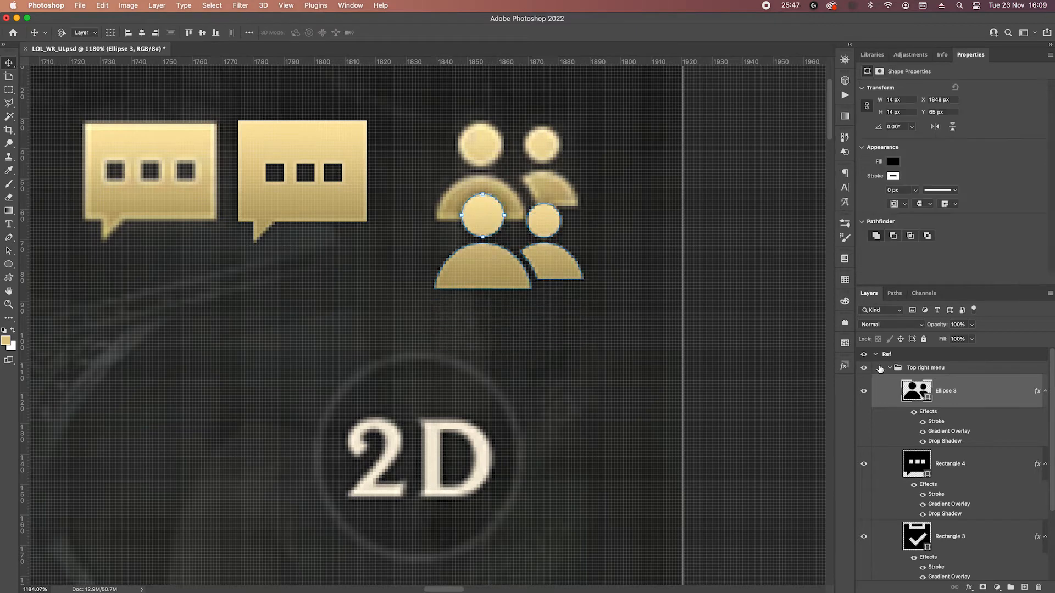
{"action": "key", "text": "Up"}
{"action": "key", "text": "Up"}
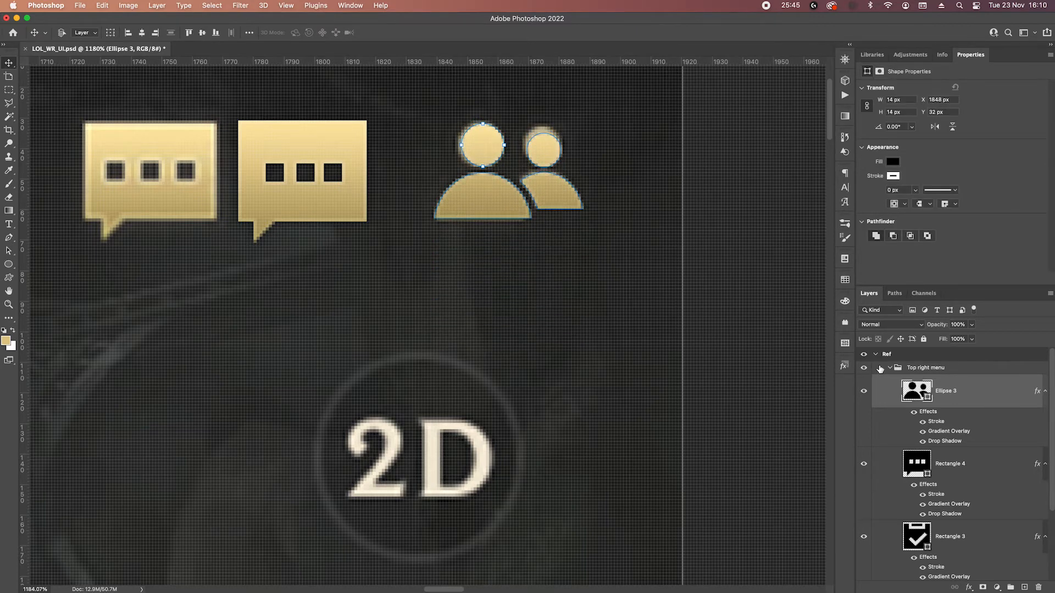
{"action": "scroll", "coordinate": [472, 261], "scroll_direction": "down", "scroll_amount": 5}
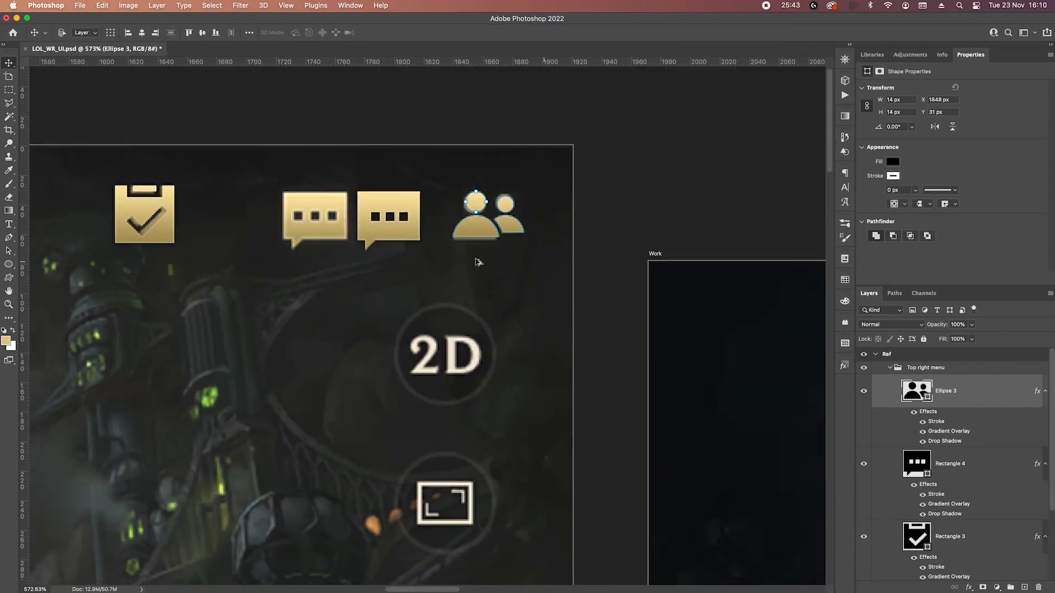
{"action": "key", "text": "Down"}
Collapse the Top right menu layer group and bring the reference's round side buttons into view.
{"action": "scroll", "coordinate": [483, 252], "scroll_direction": "down", "scroll_amount": 5}
{"action": "scroll", "coordinate": [483, 253], "scroll_direction": "left", "scroll_amount": 4}
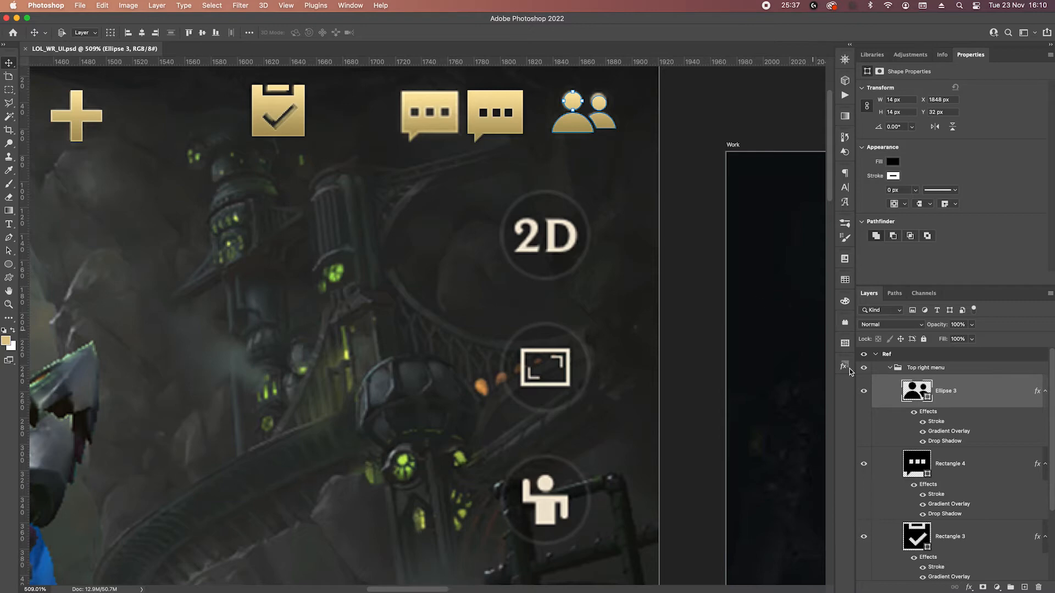
{"action": "left_click_drag", "start_coordinate": [582, 362], "coordinate": [582, 330]}
{"action": "left_click", "coordinate": [891, 368]}
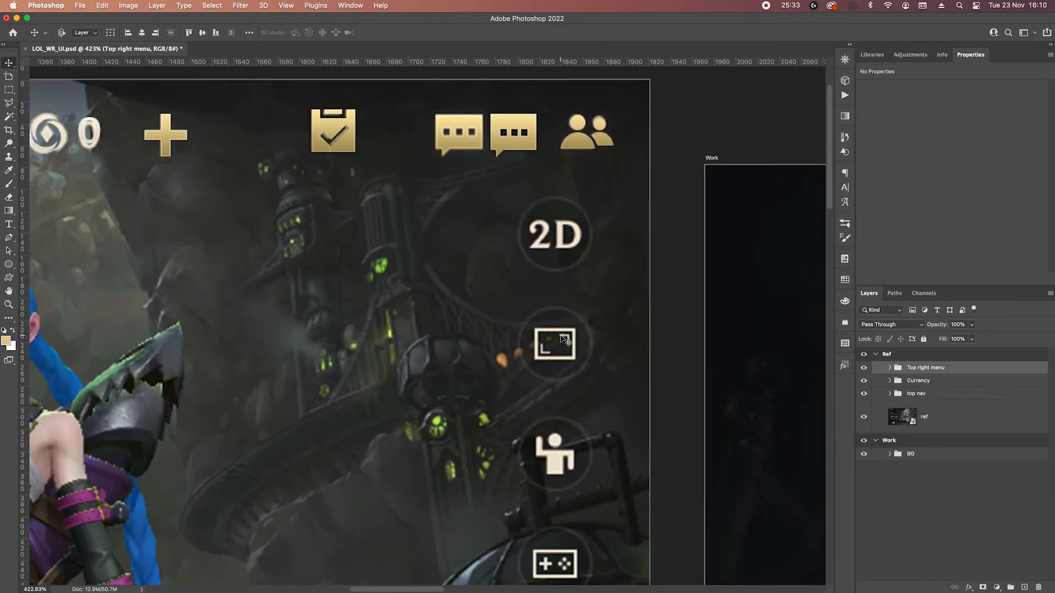
{"action": "scroll", "coordinate": [547, 321], "scroll_direction": "down", "scroll_amount": 5}
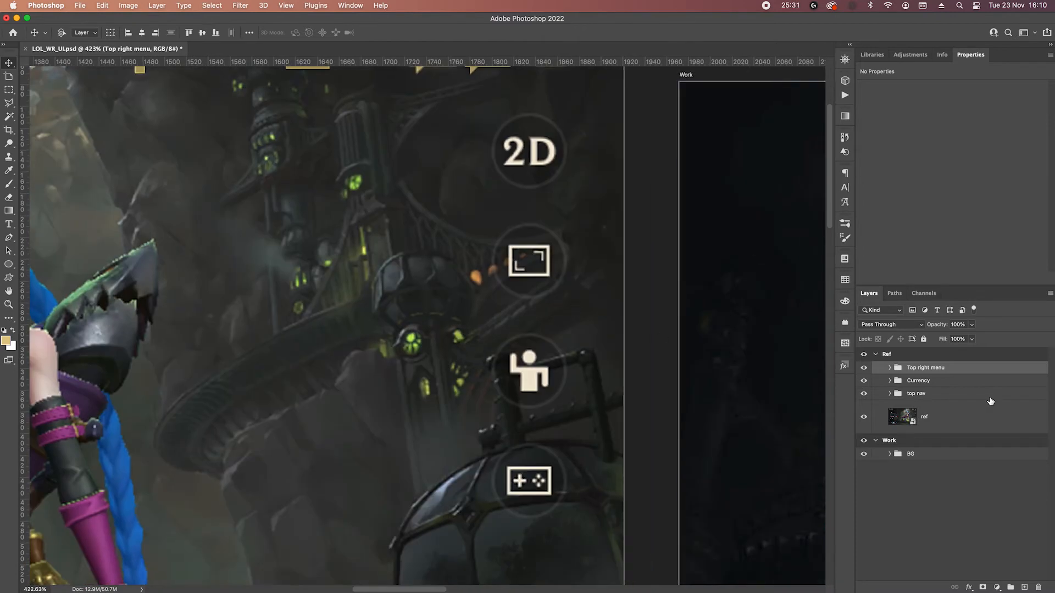
Create a new layer group named "Side menu" above the Top right menu group.
{"action": "left_click", "coordinate": [1011, 587]}
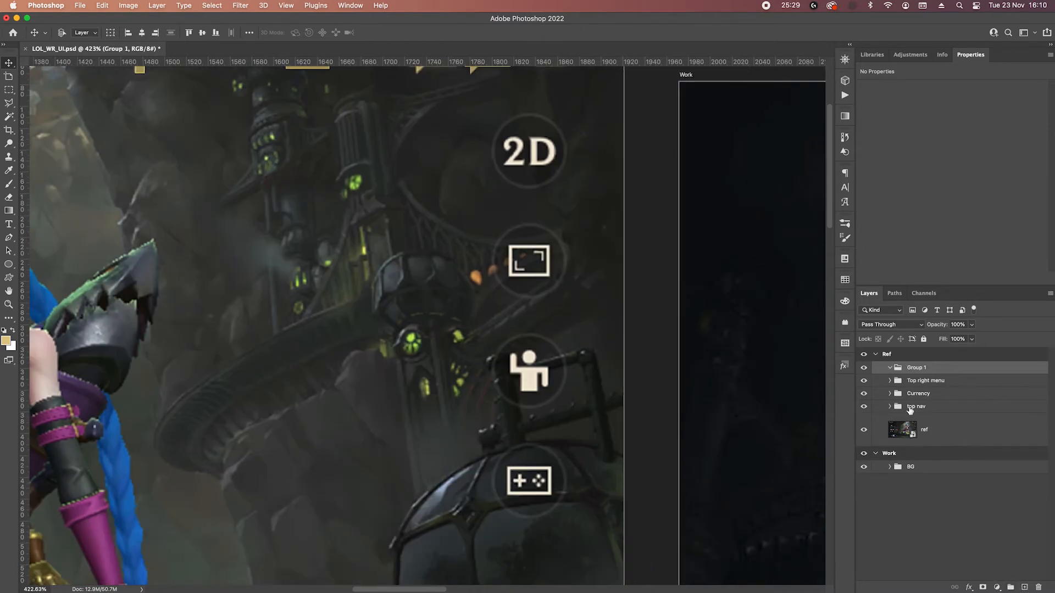
{"action": "double_click", "coordinate": [913, 369]}
{"action": "type", "text": "Side menu"}
{"action": "key", "text": "Return"}
Draw a 70 by 70 px circle and place it beside the reference's 2D button at Y 107 px.
{"action": "scroll", "coordinate": [544, 225], "scroll_direction": "up", "scroll_amount": 2}
{"action": "key", "text": "u"}
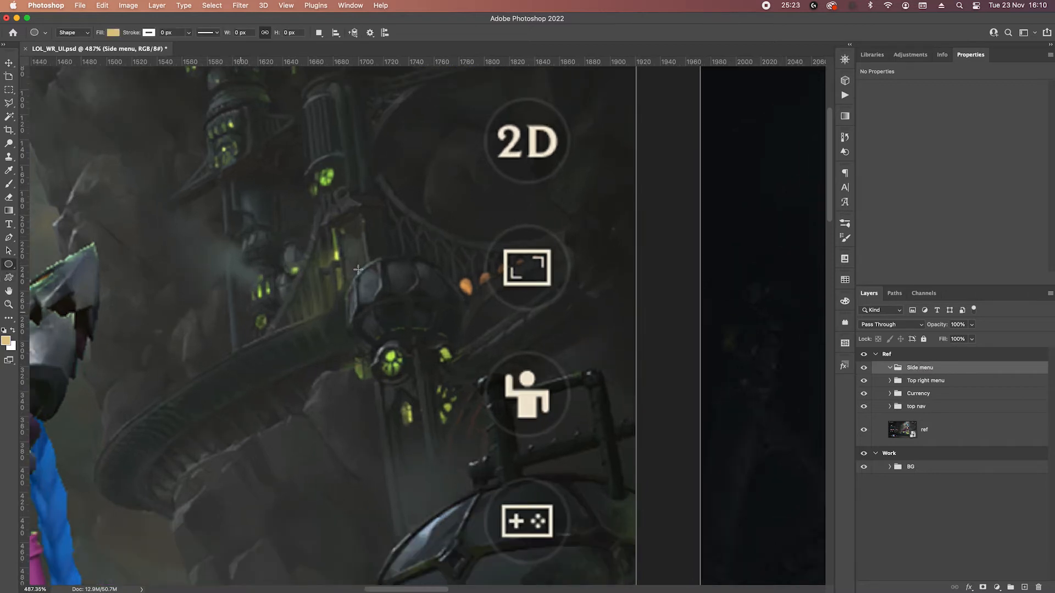
{"action": "left_click_drag", "start_coordinate": [367, 87], "coordinate": [463, 198]}
{"action": "key", "text": "v"}
{"action": "left_click_drag", "start_coordinate": [427, 159], "coordinate": [431, 156]}
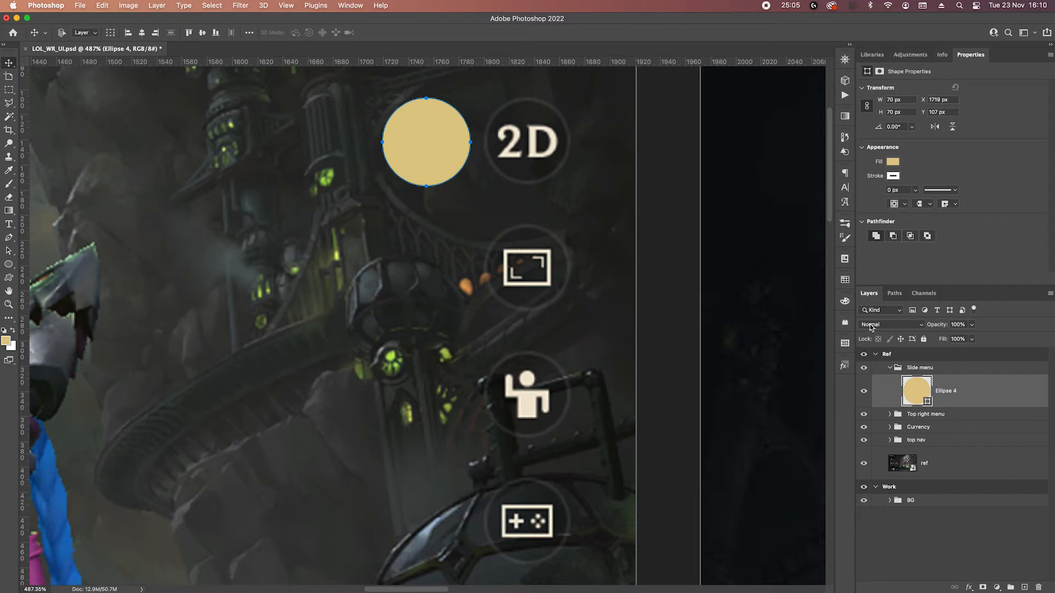
{"action": "left_click", "coordinate": [971, 339]}
{"action": "left_click_drag", "start_coordinate": [977, 351], "coordinate": [850, 355]}
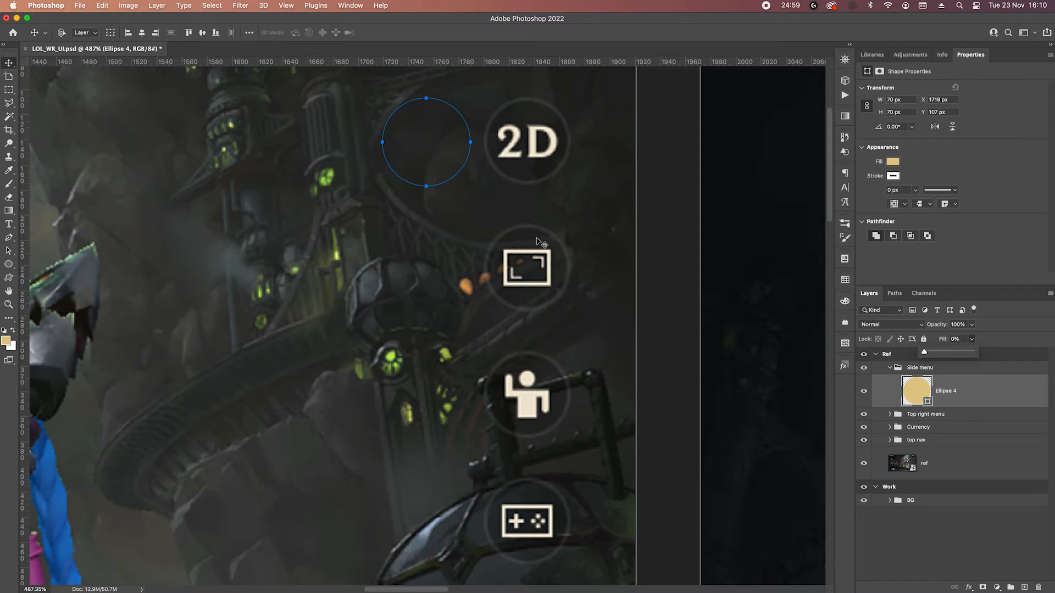
{"action": "left_click_drag", "start_coordinate": [939, 356], "coordinate": [1050, 352]}
Recolor the circle to black (000000) and lower its layer fill to 15%.
{"action": "double_click", "coordinate": [917, 390]}
{"action": "type", "text": "000000"}
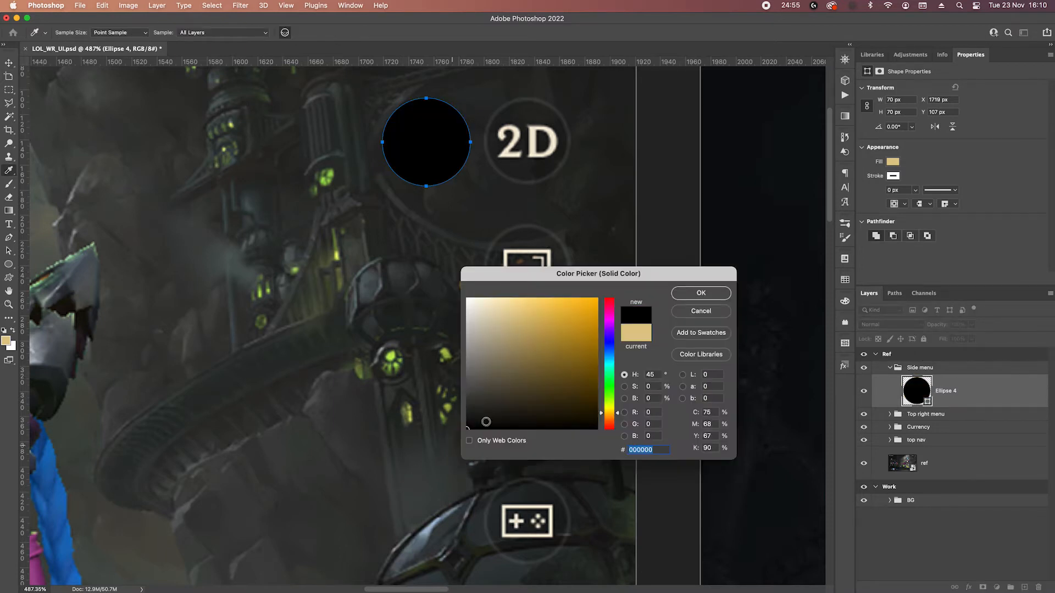
{"action": "left_click", "coordinate": [709, 294]}
{"action": "left_click", "coordinate": [971, 340]}
{"action": "left_click_drag", "start_coordinate": [971, 354], "coordinate": [930, 355]}
{"action": "left_click", "coordinate": [967, 342]}
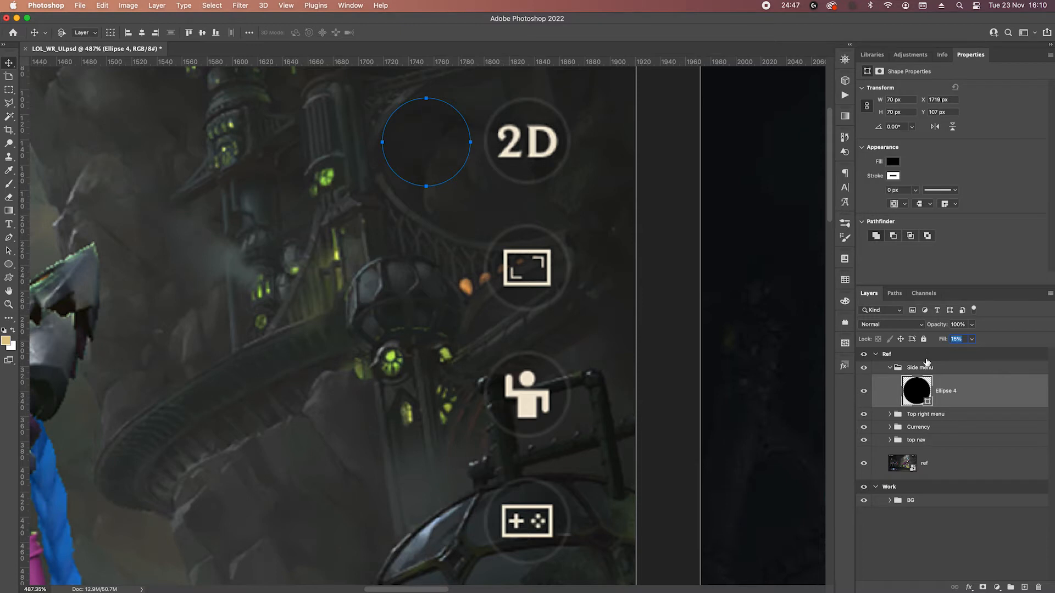
{"action": "left_click", "coordinate": [968, 417]}
{"action": "left_click", "coordinate": [971, 396]}
Add a white inside stroke of 3 px to the circle with Normal blend mode and 10% opacity.
{"action": "left_click", "coordinate": [969, 588]}
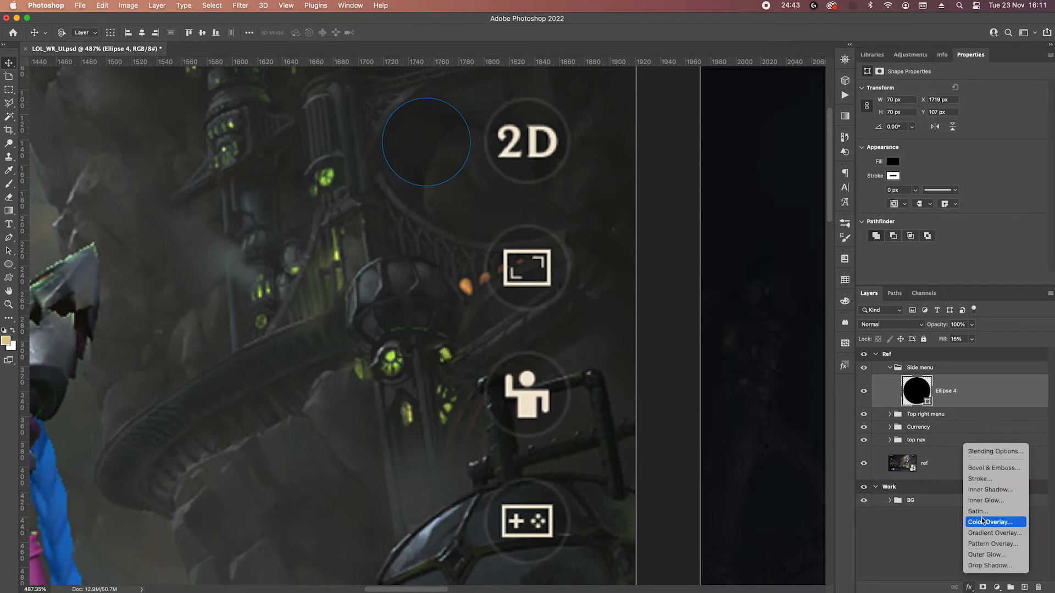
{"action": "left_click", "coordinate": [972, 483]}
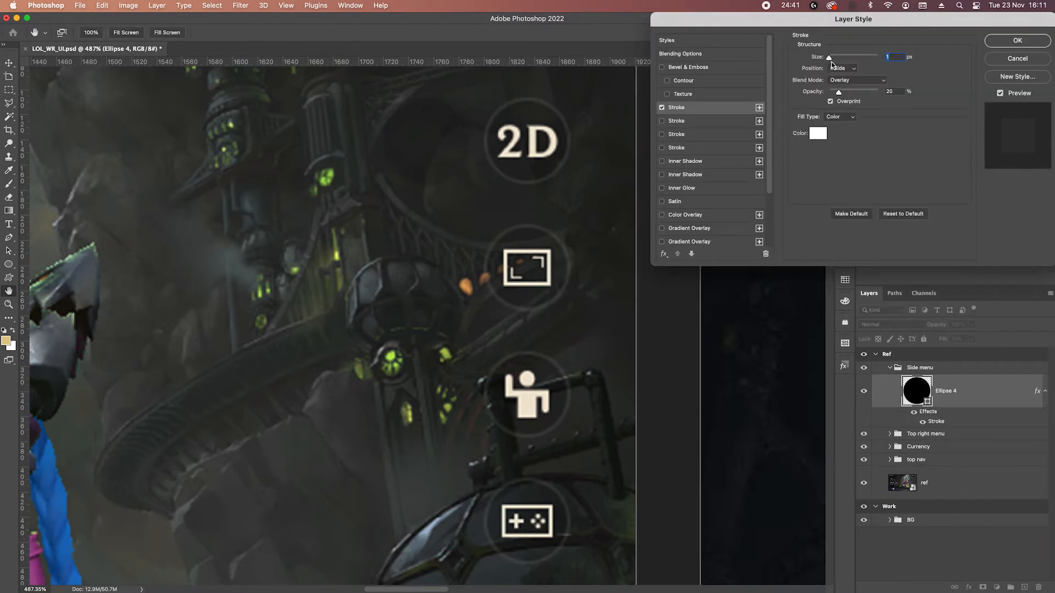
{"action": "left_click", "coordinate": [854, 81]}
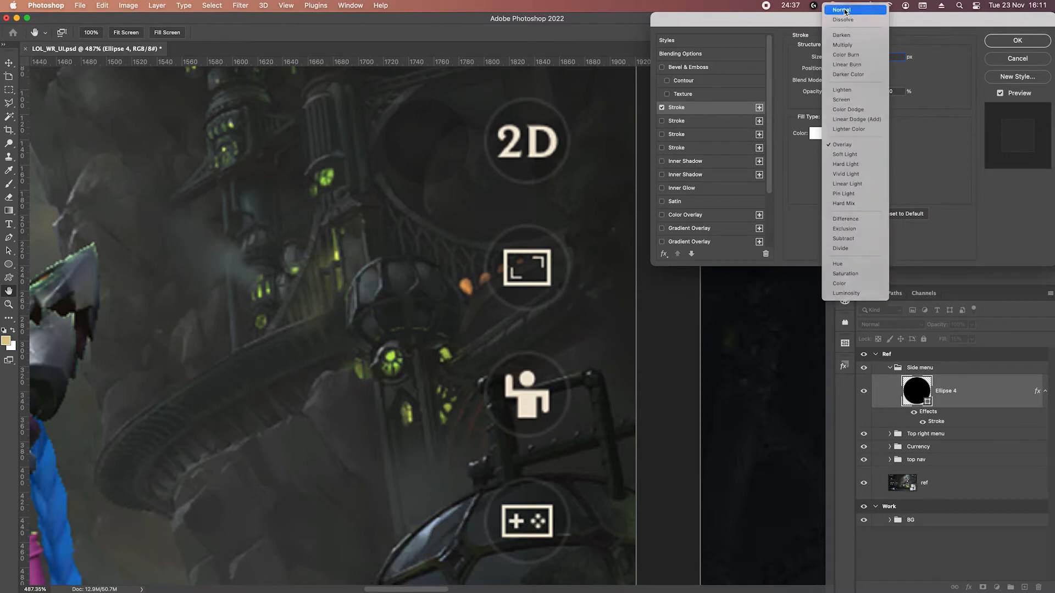
{"action": "left_click", "coordinate": [841, 10]}
{"action": "key", "text": "Up"}
{"action": "key", "text": "Up"}
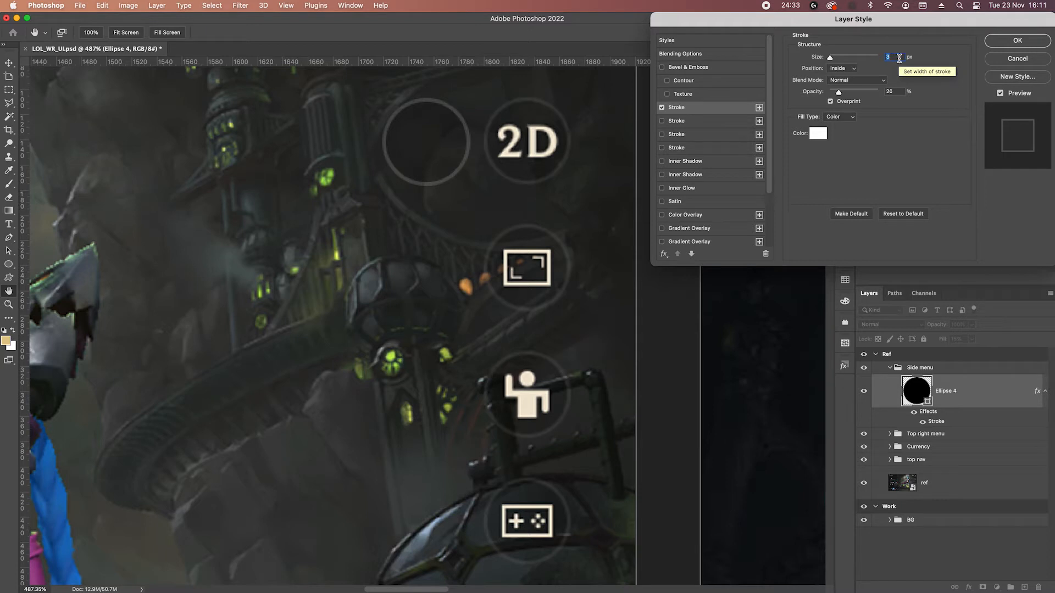
{"action": "double_click", "coordinate": [896, 90]}
{"action": "key", "text": "shift+Down"}
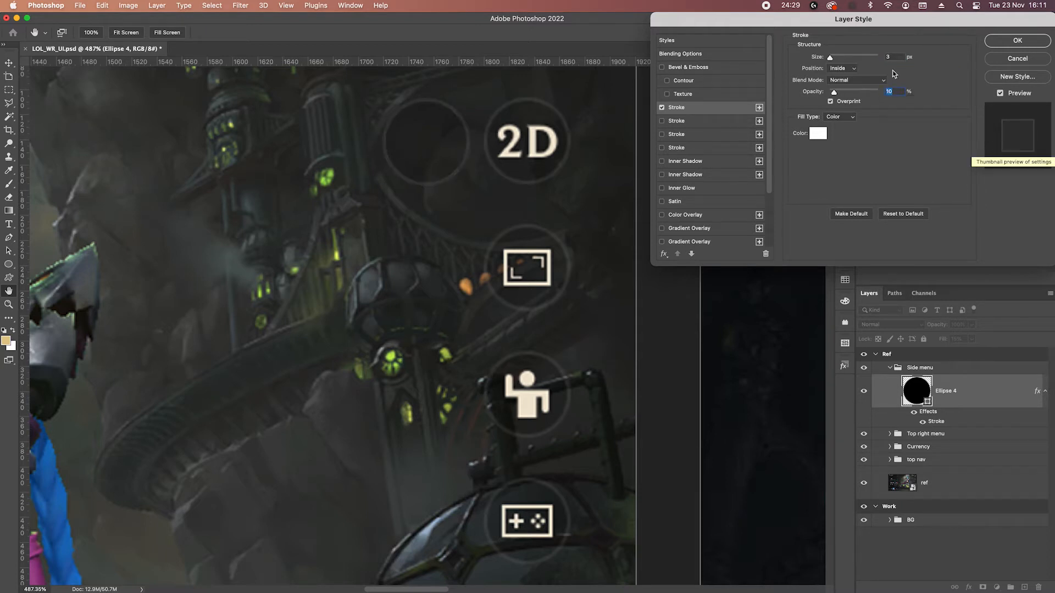
{"action": "left_click", "coordinate": [1017, 41]}
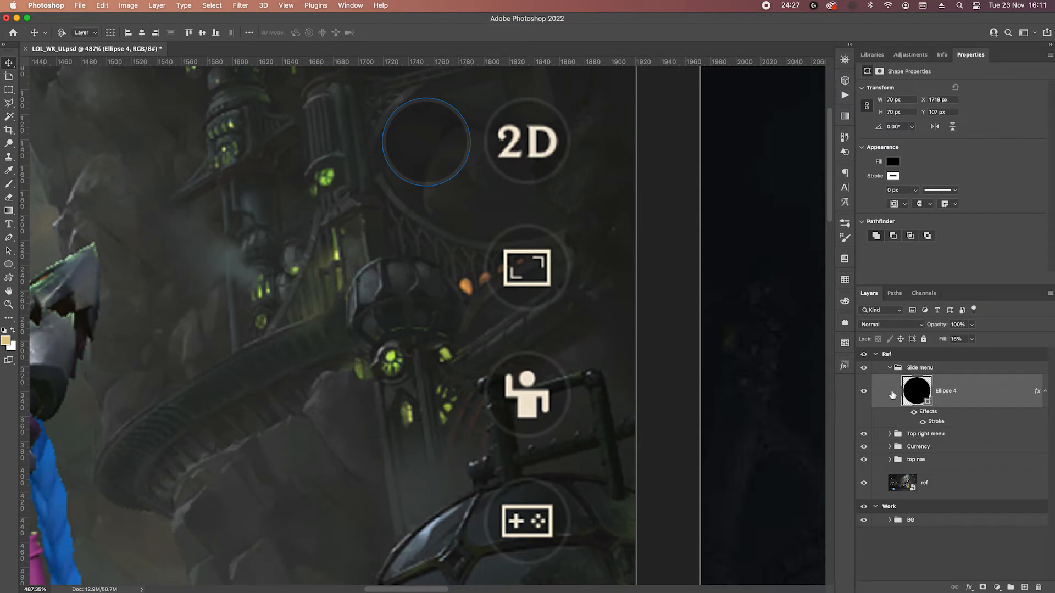
Duplicate the "18,524" text layer from the Currency group into the Side menu group above the circle.
{"action": "left_click", "coordinate": [889, 460]}
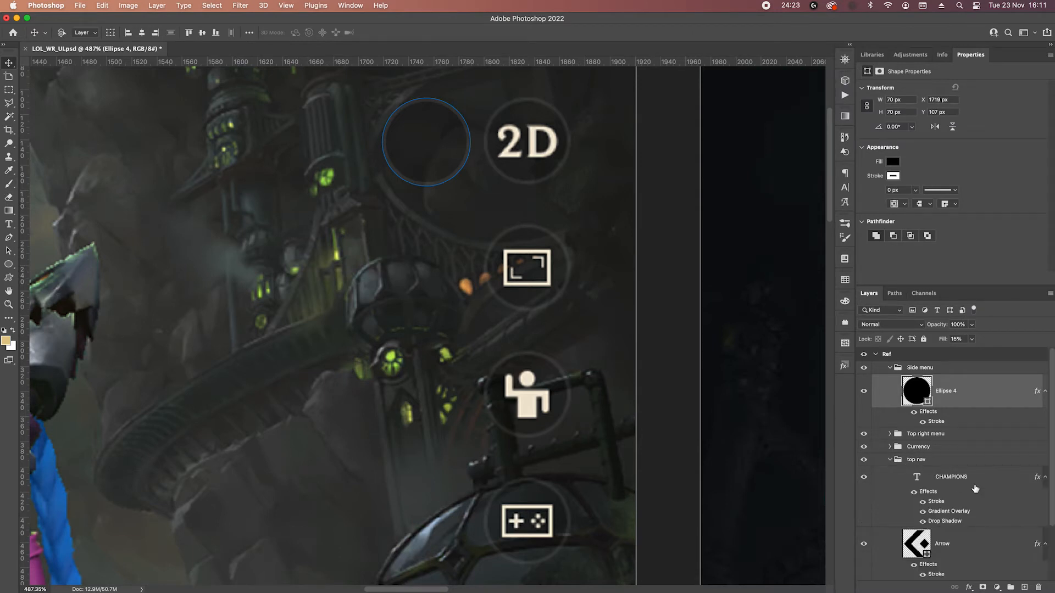
{"action": "scroll", "coordinate": [942, 457], "scroll_direction": "down", "scroll_amount": 1}
{"action": "scroll", "coordinate": [923, 461], "scroll_direction": "down", "scroll_amount": 5}
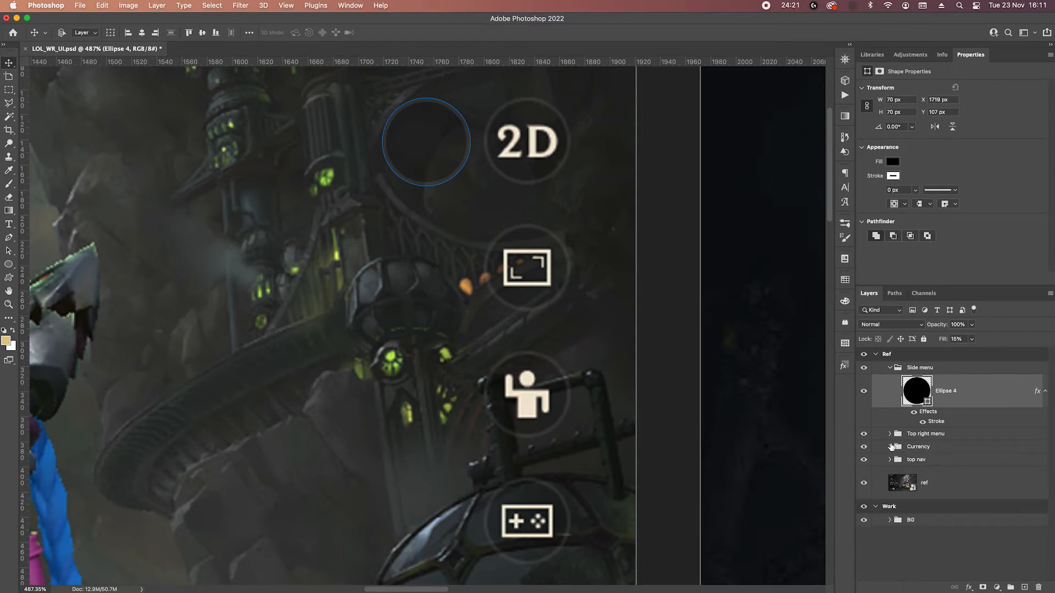
{"action": "scroll", "coordinate": [972, 531], "scroll_direction": "down", "scroll_amount": 3}
{"action": "left_click", "coordinate": [976, 531]}
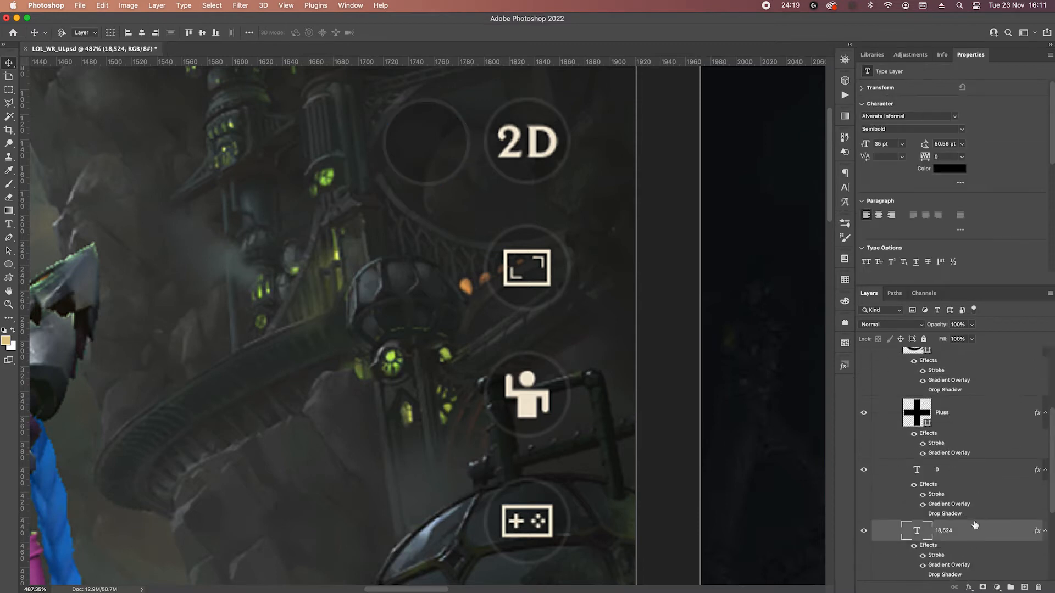
{"action": "left_click_drag", "start_coordinate": [984, 527], "coordinate": [944, 374]}
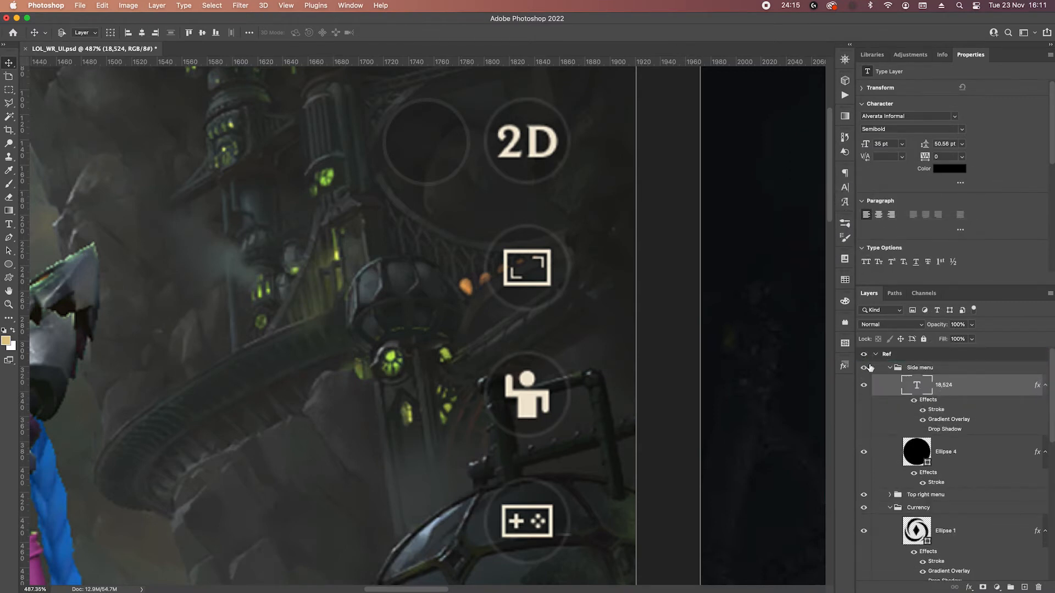
Bring the copied text near the new circle and change its wording to "2D".
{"action": "left_click_drag", "start_coordinate": [127, 159], "coordinate": [280, 182]}
{"action": "double_click", "coordinate": [280, 182]}
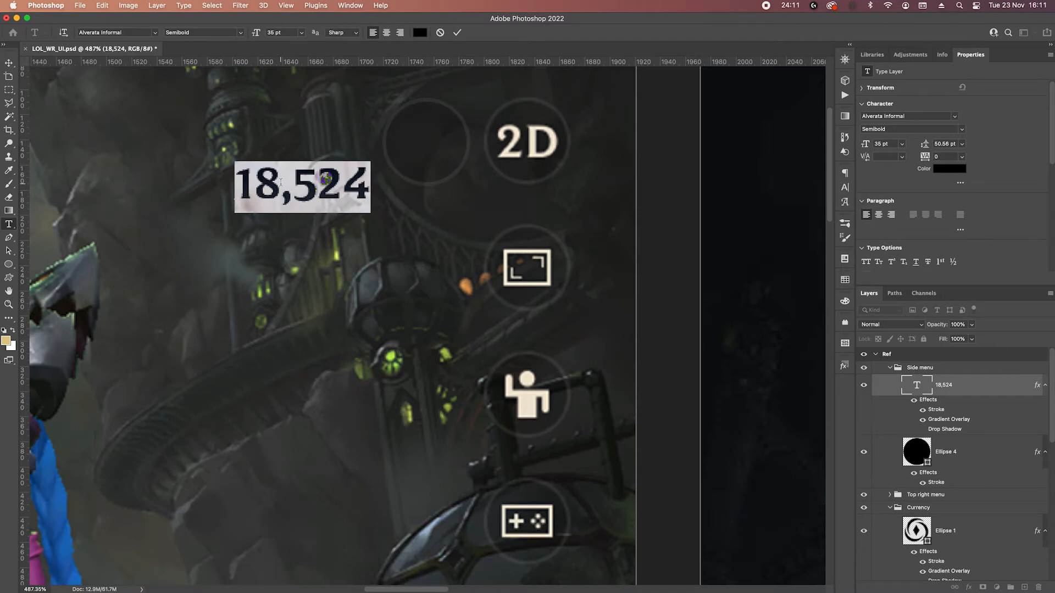
{"action": "type", "text": "2D"}
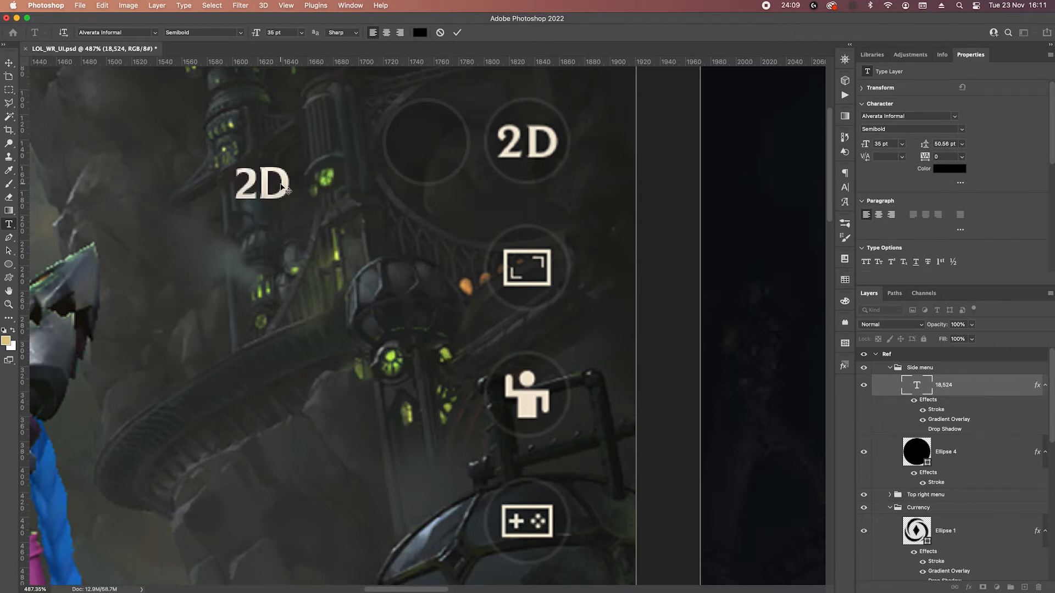
{"action": "key", "text": "super+Return"}
{"action": "left_click_drag", "start_coordinate": [285, 189], "coordinate": [323, 167]}
Center the 2D text horizontally and vertically within the circle, then clear the selection.
{"action": "left_click", "coordinate": [919, 454], "text": "super"}
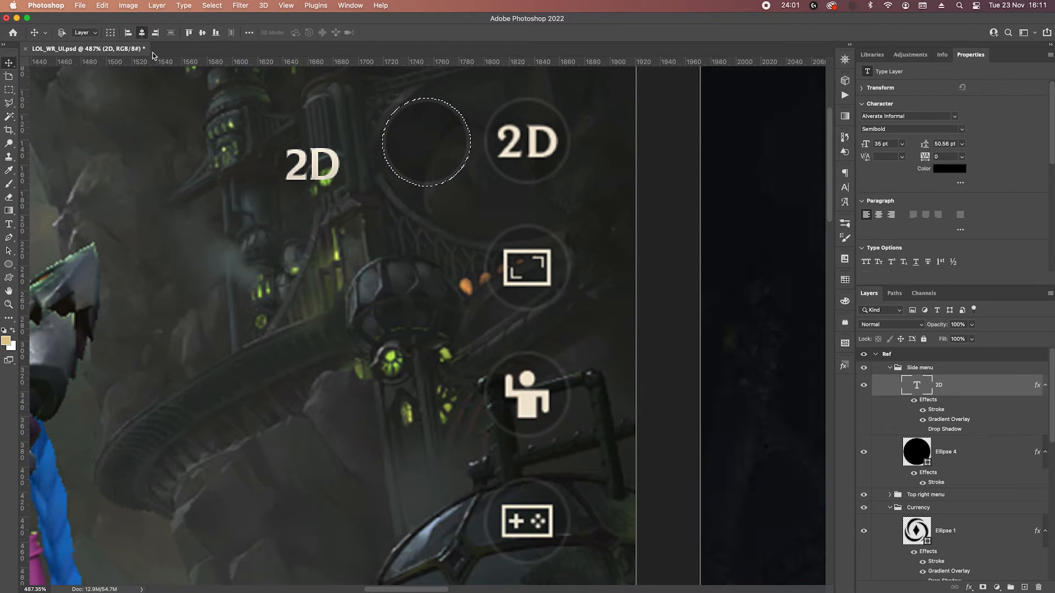
{"action": "left_click", "coordinate": [142, 33]}
{"action": "left_click", "coordinate": [202, 32]}
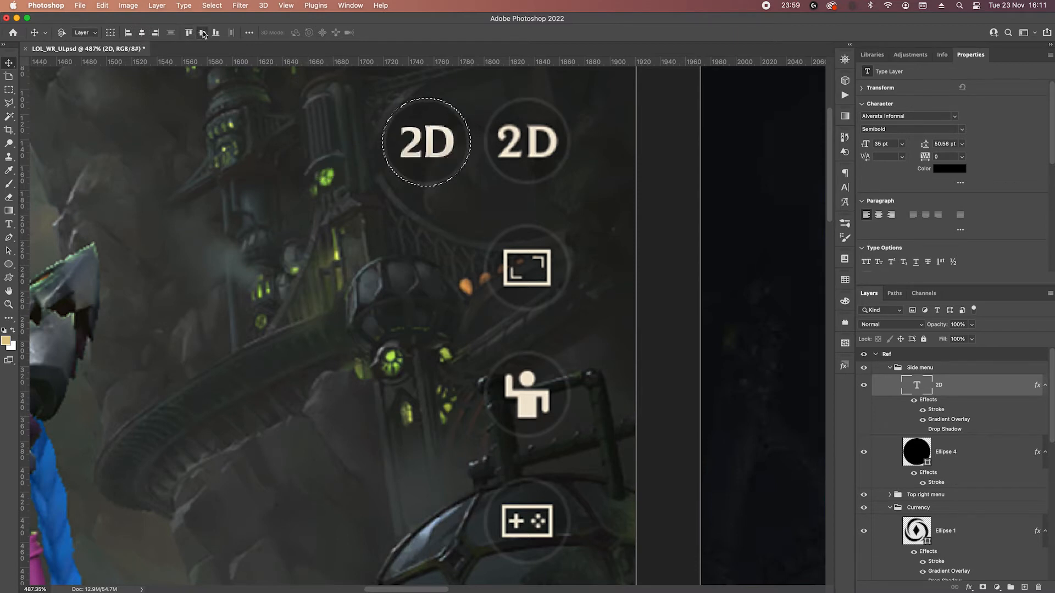
{"action": "key", "text": "super+d"}
Group the 2D text with its circle and name the group "2d".
{"action": "left_click", "coordinate": [981, 460], "text": "shift"}
{"action": "key", "text": "super+g"}
{"action": "double_click", "coordinate": [938, 380]}
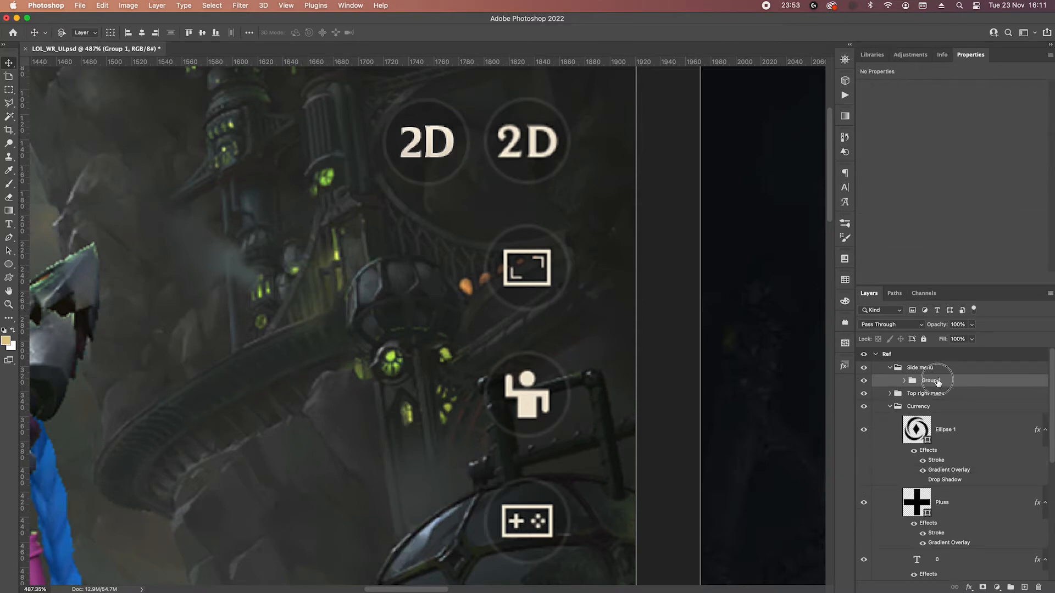
{"action": "type", "text": "2d"}
{"action": "key", "text": "Return"}
Move the 2d group onto the reference's 2D button and place copies over the other three round side buttons.
{"action": "left_click_drag", "start_coordinate": [461, 153], "coordinate": [543, 152]}
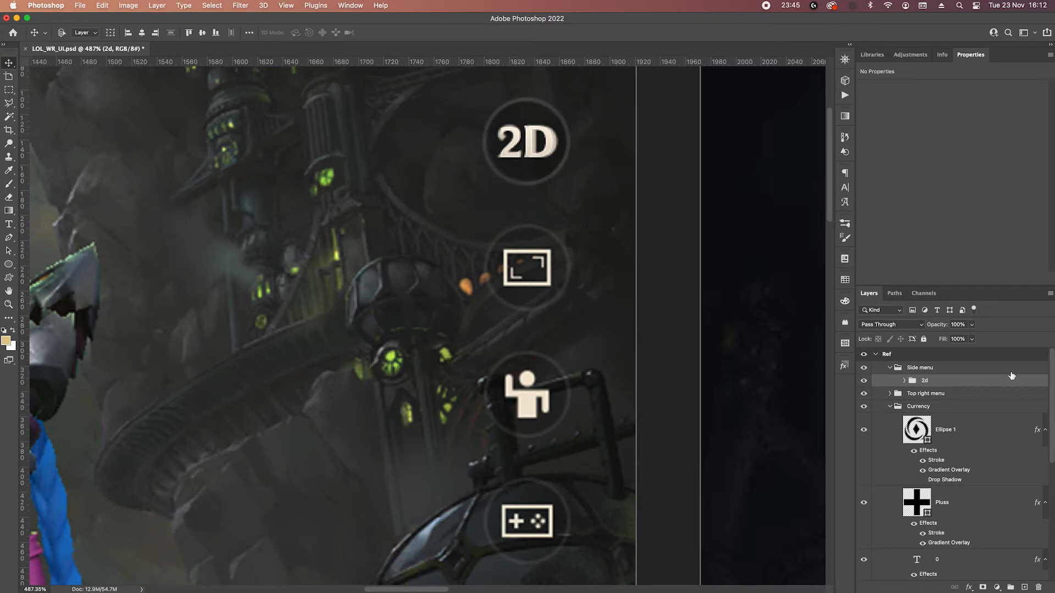
{"action": "left_click_drag", "start_coordinate": [556, 152], "coordinate": [561, 491]}
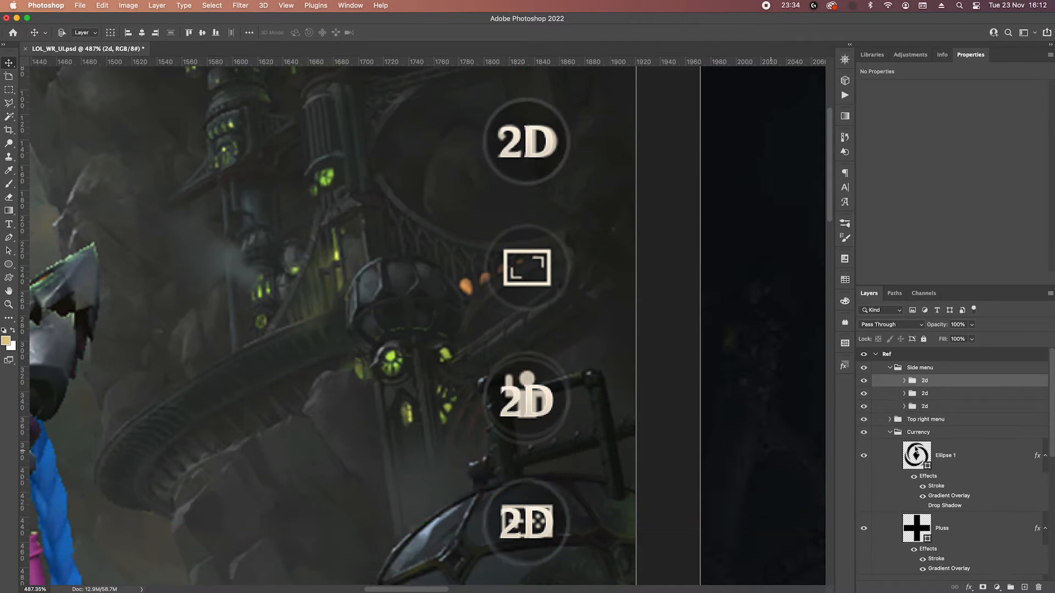
{"action": "left_click", "coordinate": [941, 395]}
{"action": "left_click_drag", "start_coordinate": [554, 399], "coordinate": [554, 391]}
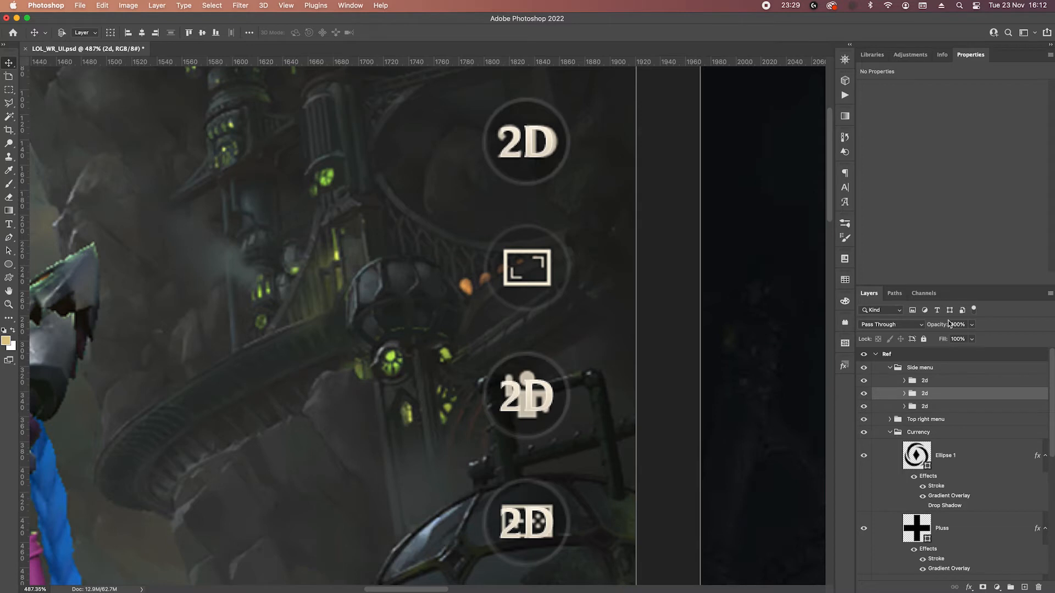
{"action": "left_click", "coordinate": [864, 407]}
{"action": "left_click", "coordinate": [932, 408]}
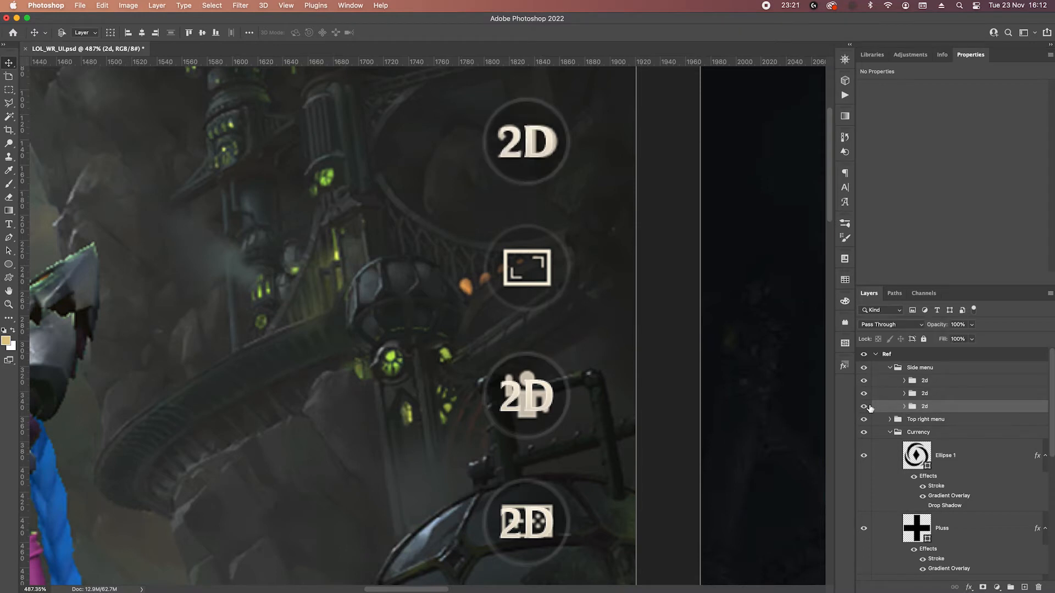
{"action": "left_click_drag", "start_coordinate": [560, 140], "coordinate": [563, 268]}
Shift all four 2d button groups left together so they stand beside the reference buttons.
{"action": "left_click", "coordinate": [945, 385]}
{"action": "left_click", "coordinate": [945, 419], "text": "shift"}
{"action": "key", "text": "shift+Left"}
{"action": "key", "text": "shift+Left"}
{"action": "key", "text": "shift+Left"}
{"action": "key", "text": "shift+Left"}
{"action": "key", "text": "shift+Left"}
{"action": "key", "text": "shift+Left"}
{"action": "key", "text": "shift+Left"}
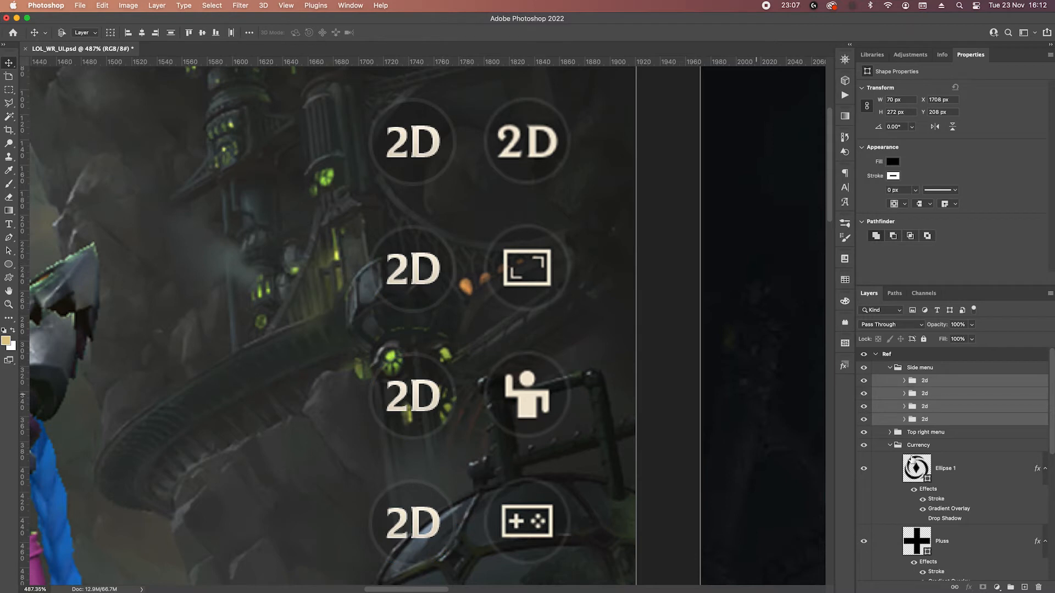
Rename the second button's group as "Zoom" and delete the 2D text inside it.
{"action": "left_click", "coordinate": [914, 413]}
{"action": "left_click", "coordinate": [864, 407]}
{"action": "left_click", "coordinate": [865, 407]}
{"action": "double_click", "coordinate": [925, 406]}
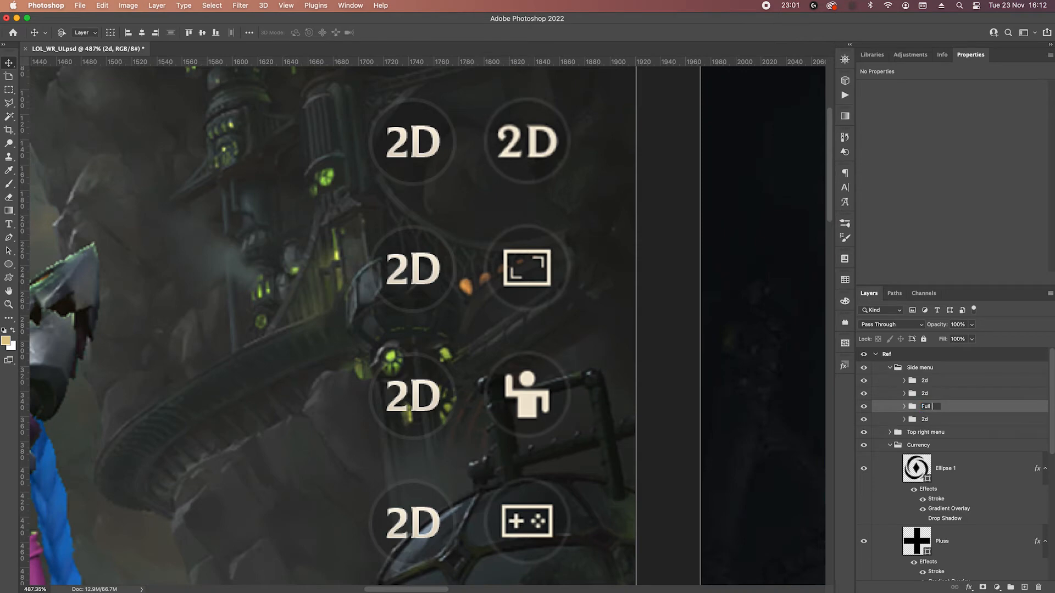
{"action": "type", "text": "Zoom"}
{"action": "key", "text": "Return"}
{"action": "left_click", "coordinate": [905, 407]}
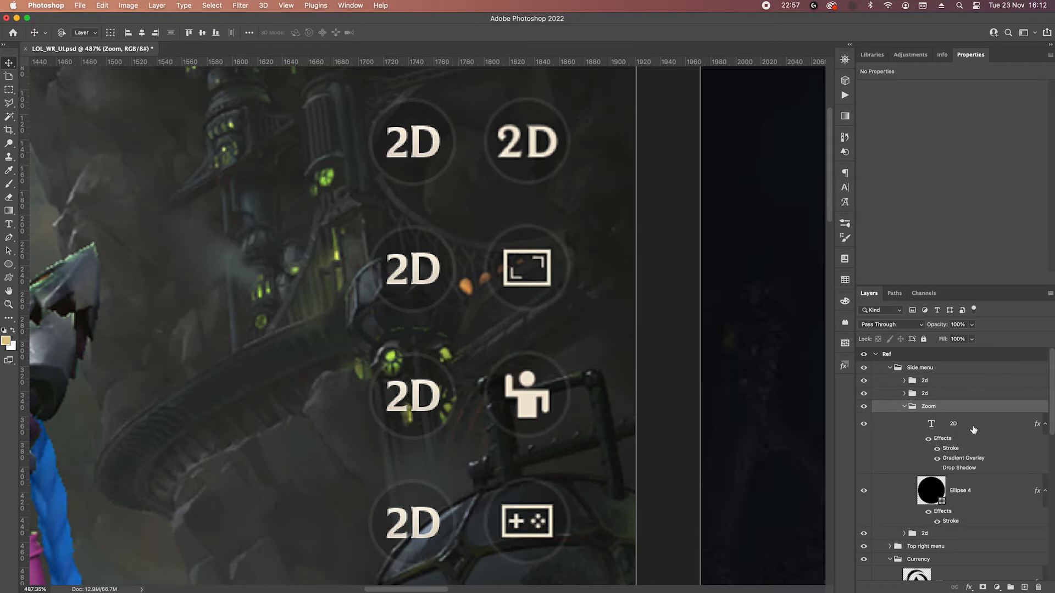
{"action": "left_click", "coordinate": [976, 431]}
{"action": "key", "text": "Delete"}
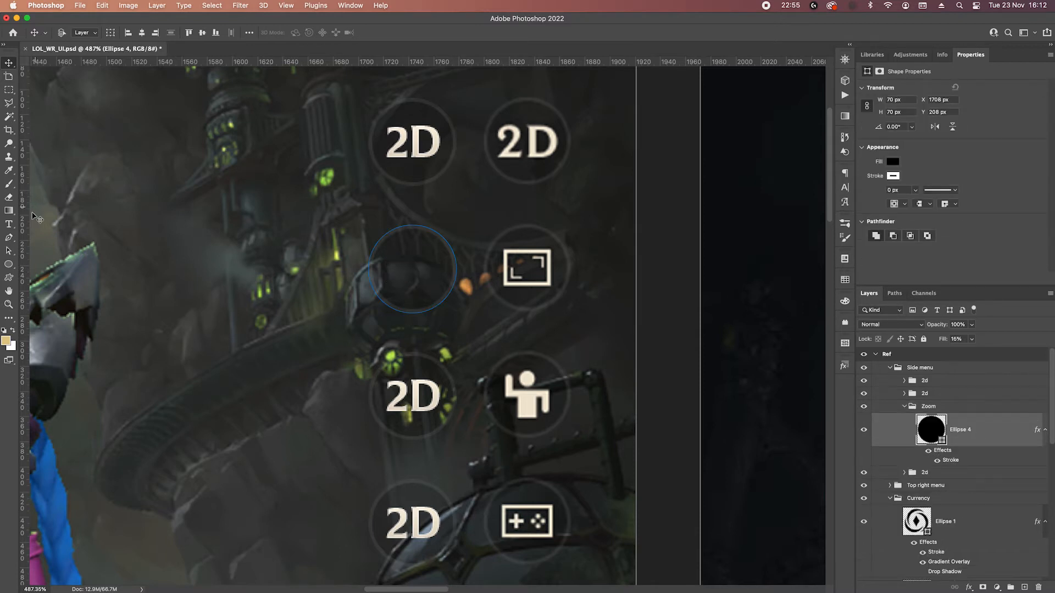
Draw a 44 by 31 px rectangle beside the reference's zoom icon and set its layer fill to 0%.
{"action": "left_click", "coordinate": [9, 264]}
{"action": "left_click", "coordinate": [41, 260]}
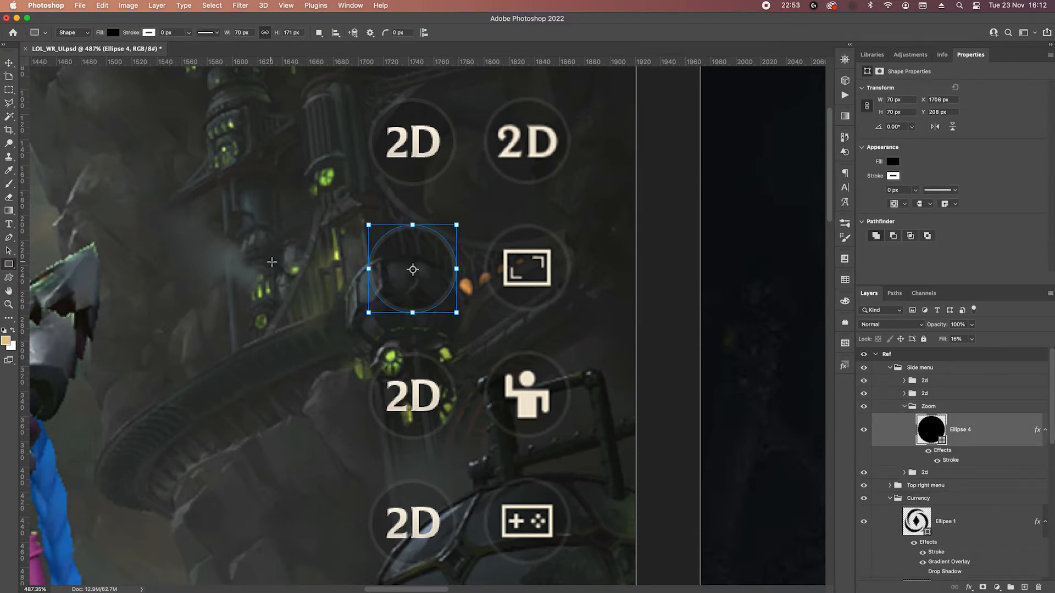
{"action": "left_click_drag", "start_coordinate": [568, 249], "coordinate": [622, 286]}
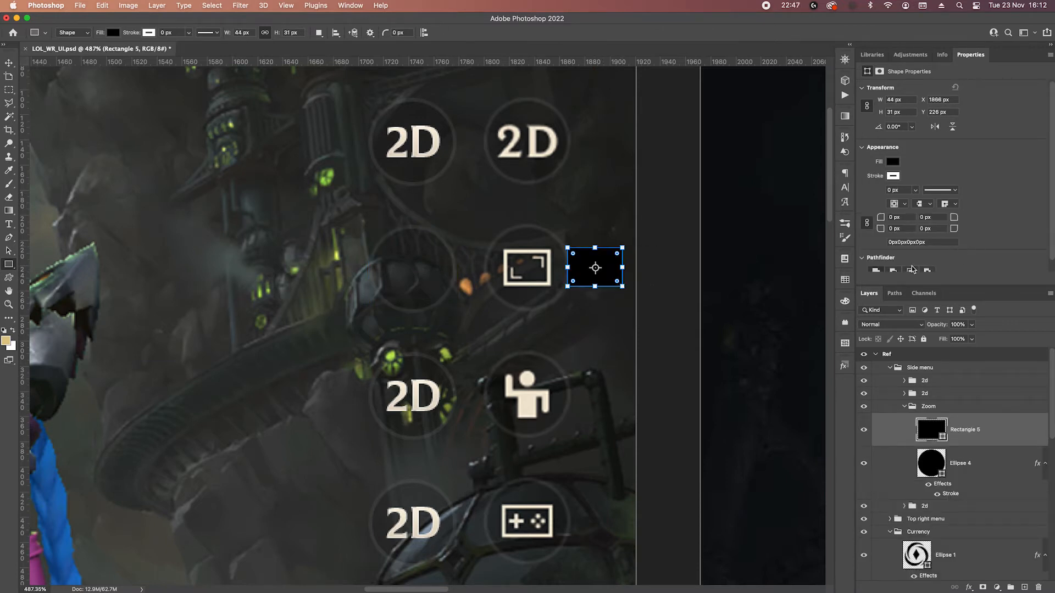
{"action": "left_click", "coordinate": [971, 339]}
{"action": "left_click_drag", "start_coordinate": [975, 351], "coordinate": [932, 480]}
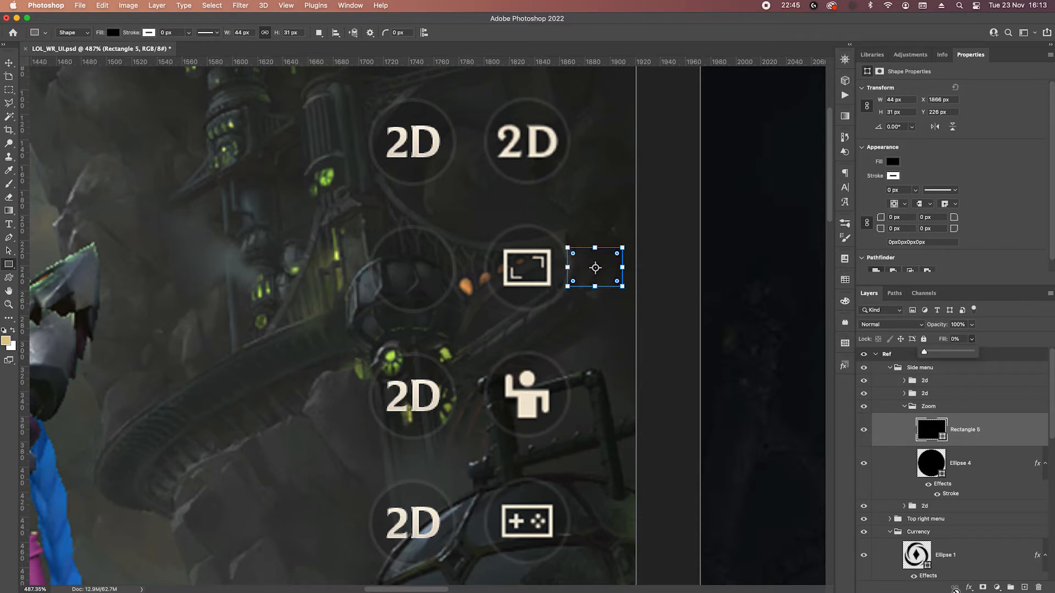
Add a 3 px inside stroke to the zoom rectangle at 100% opacity, in the cream colour sampled from the reference icon's frame.
{"action": "left_click", "coordinate": [980, 588]}
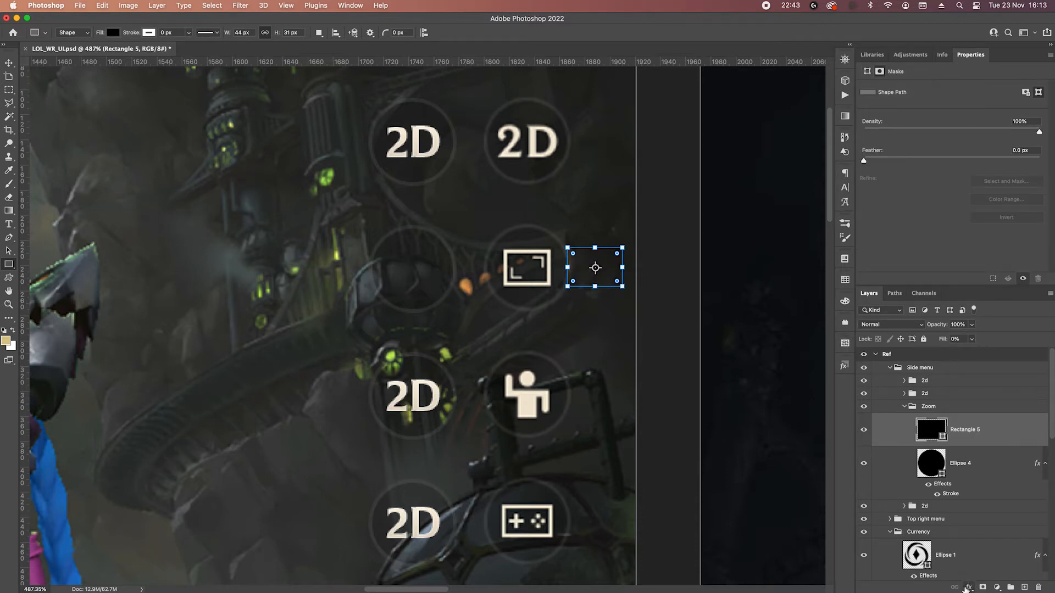
{"action": "left_click", "coordinate": [970, 586]}
{"action": "left_click", "coordinate": [983, 480]}
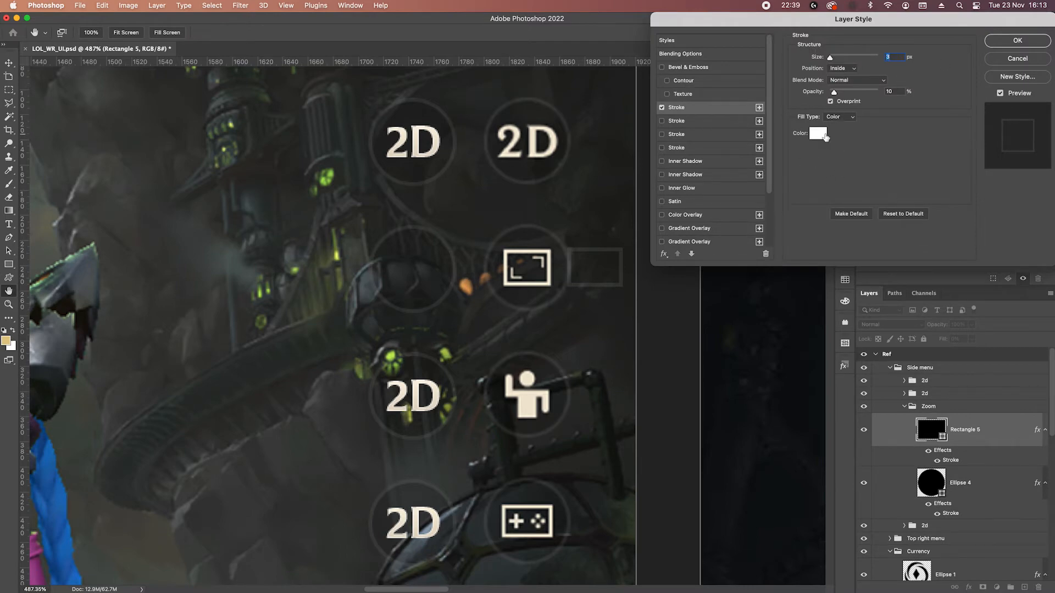
{"action": "left_click", "coordinate": [825, 136]}
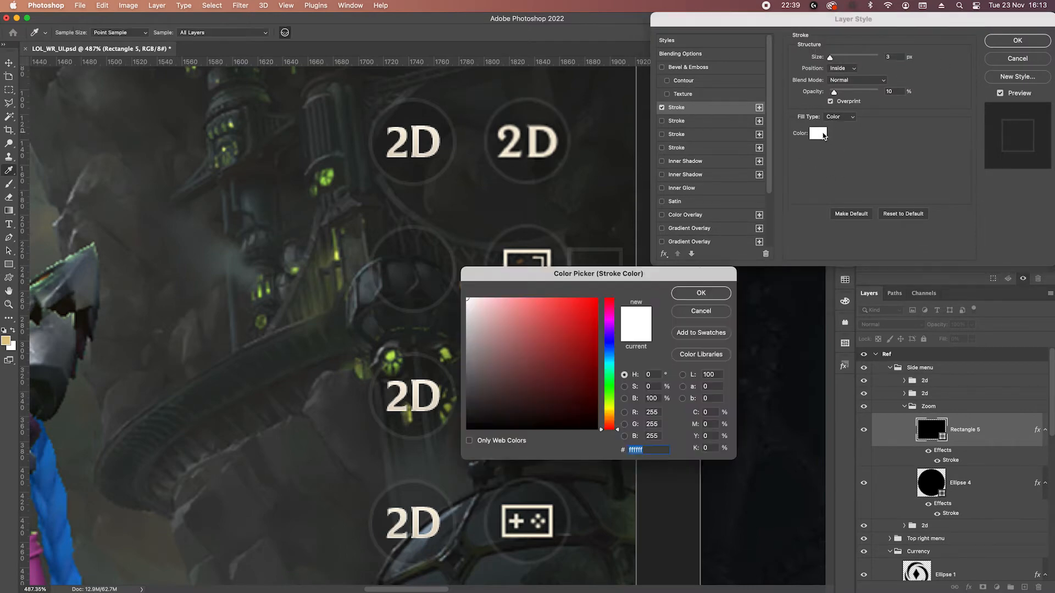
{"action": "left_click", "coordinate": [507, 250]}
{"action": "left_click", "coordinate": [701, 292]}
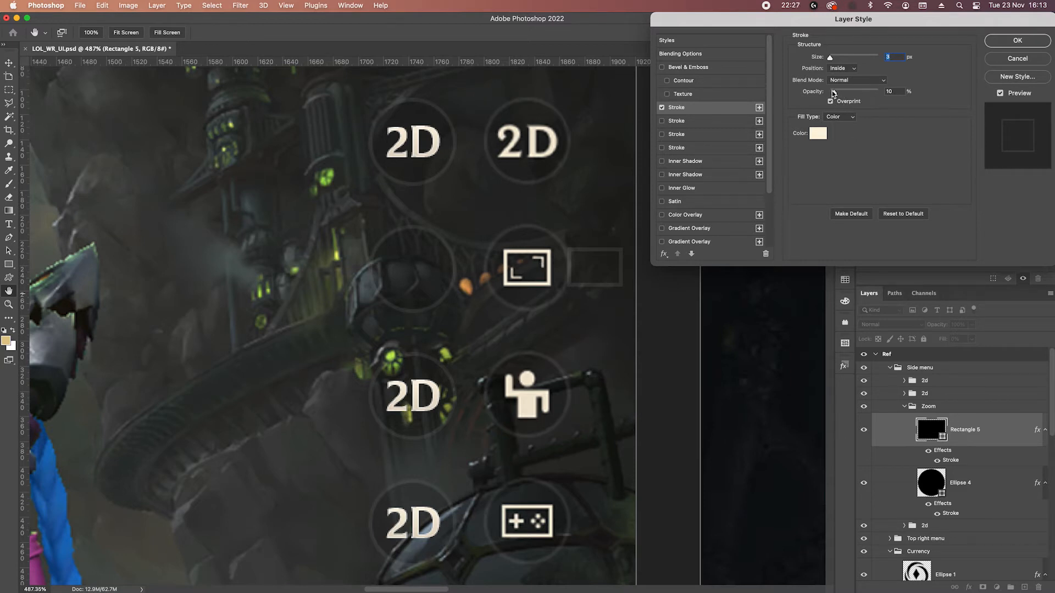
{"action": "left_click_drag", "start_coordinate": [833, 93], "coordinate": [974, 89]}
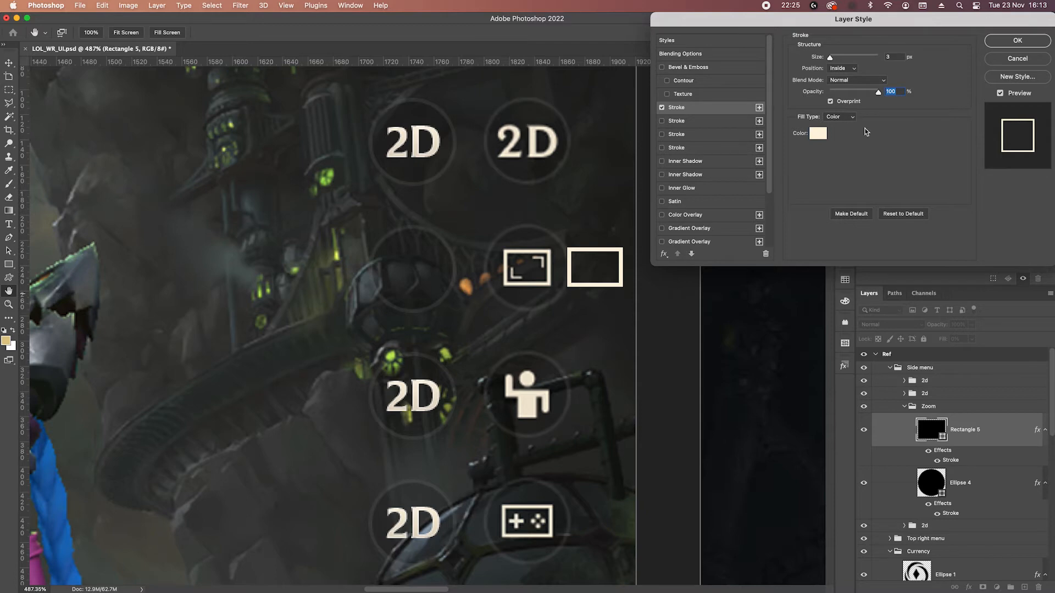
{"action": "left_click", "coordinate": [1011, 41]}
Shrink the outlined zoom rectangle to 42 by 30 px by shifting its edges.
{"action": "key", "text": "p"}
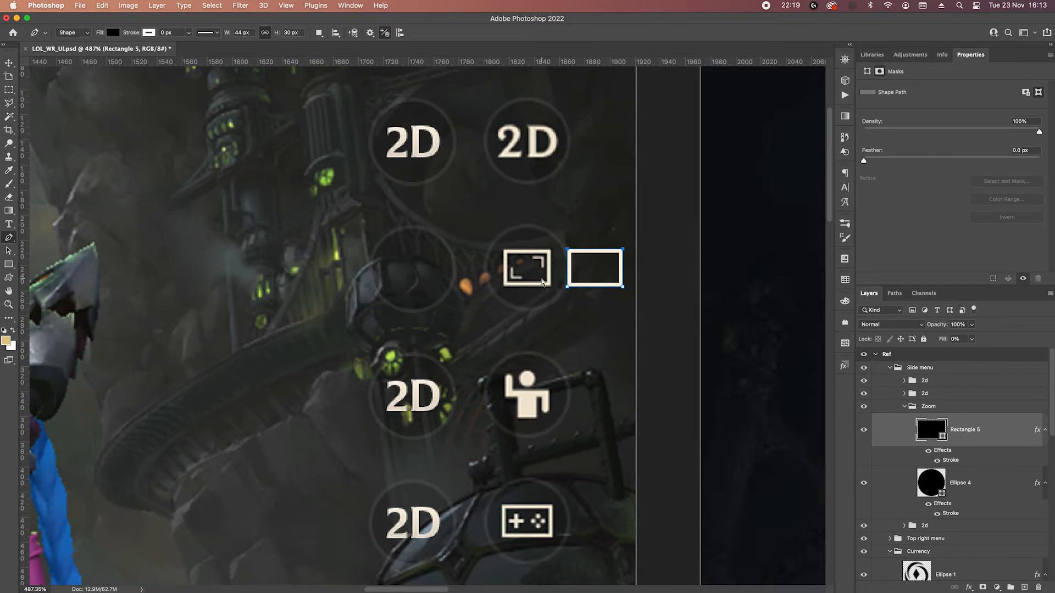
{"action": "key", "text": "Left"}
{"action": "key", "text": "Left"}
{"action": "key", "text": "Escape"}
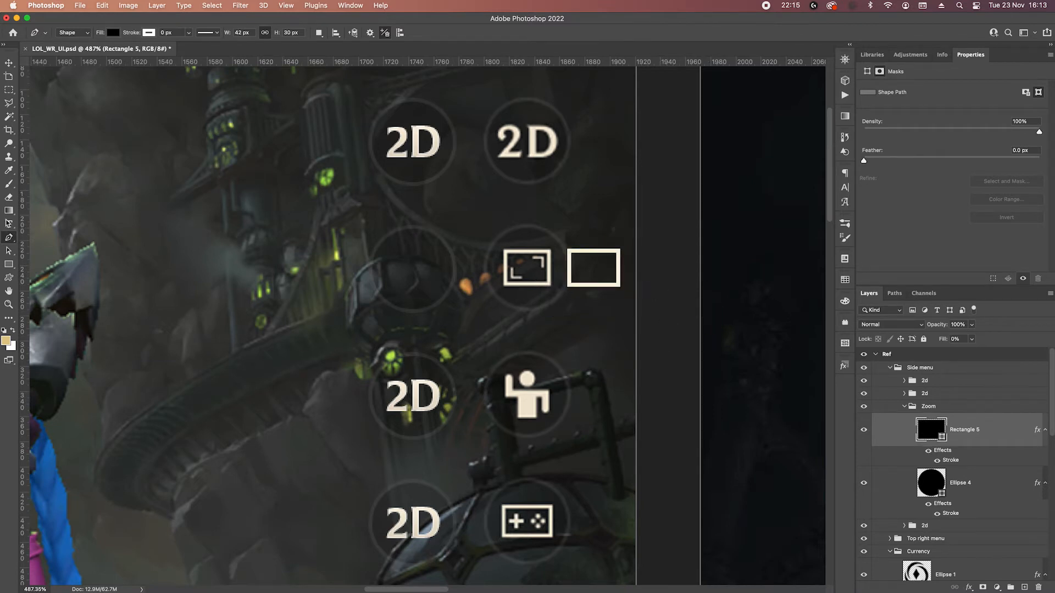
Draw a thin vertical bar, 2 by 9 px, in the lower left of the outlined zoom rectangle.
{"action": "left_click", "coordinate": [9, 264]}
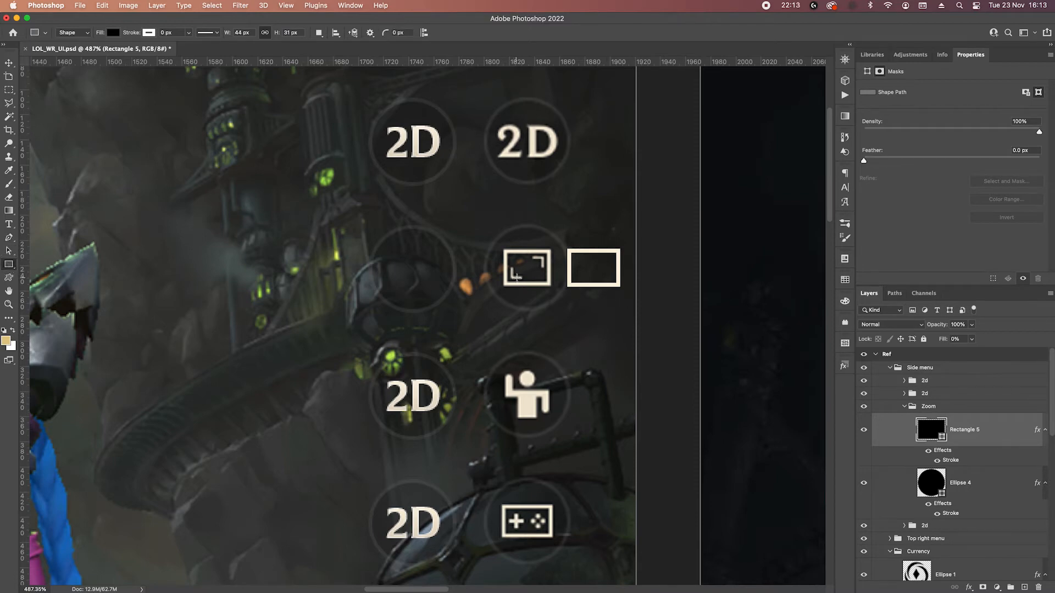
{"action": "mouse_move", "coordinate": [575, 270]}
{"action": "left_mouse_down"}
{"action": "mouse_move", "coordinate": [604, 258]}
{"action": "mouse_move", "coordinate": [571, 290]}
{"action": "mouse_move", "coordinate": [578, 281]}
{"action": "left_mouse_up"}
{"action": "scroll", "coordinate": [615, 291], "scroll_direction": "up", "scroll_amount": 3}
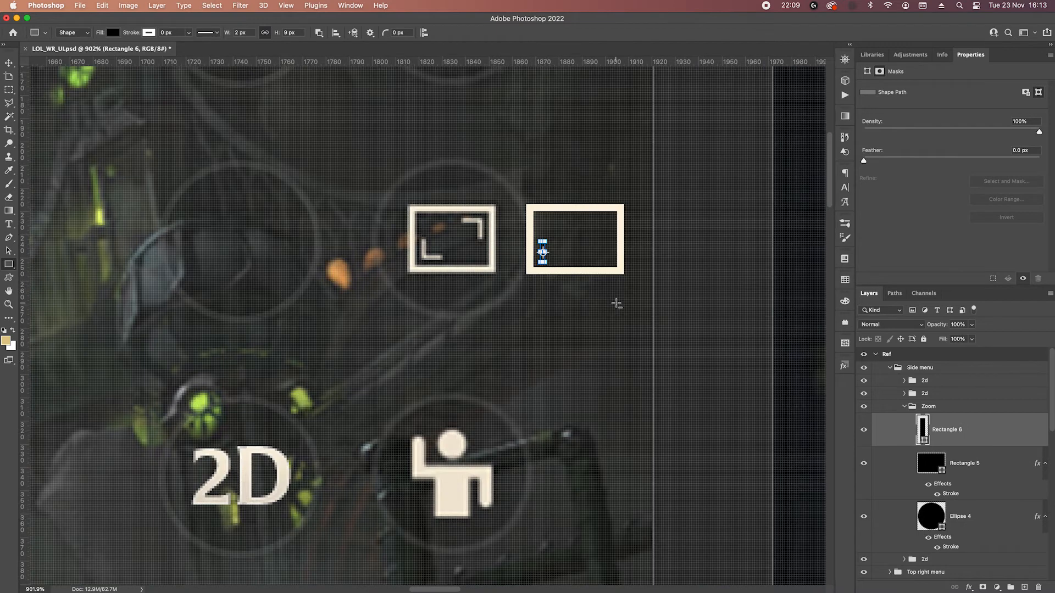
Duplicate the thin bar, rotate the copy 90°, and place it at the foot of the original to form an L.
{"action": "left_click_drag", "start_coordinate": [1003, 444], "coordinate": [992, 445]}
{"action": "key", "text": "super+t"}
{"action": "left_click_drag", "start_coordinate": [569, 220], "coordinate": [575, 282]}
{"action": "key", "text": "Return"}
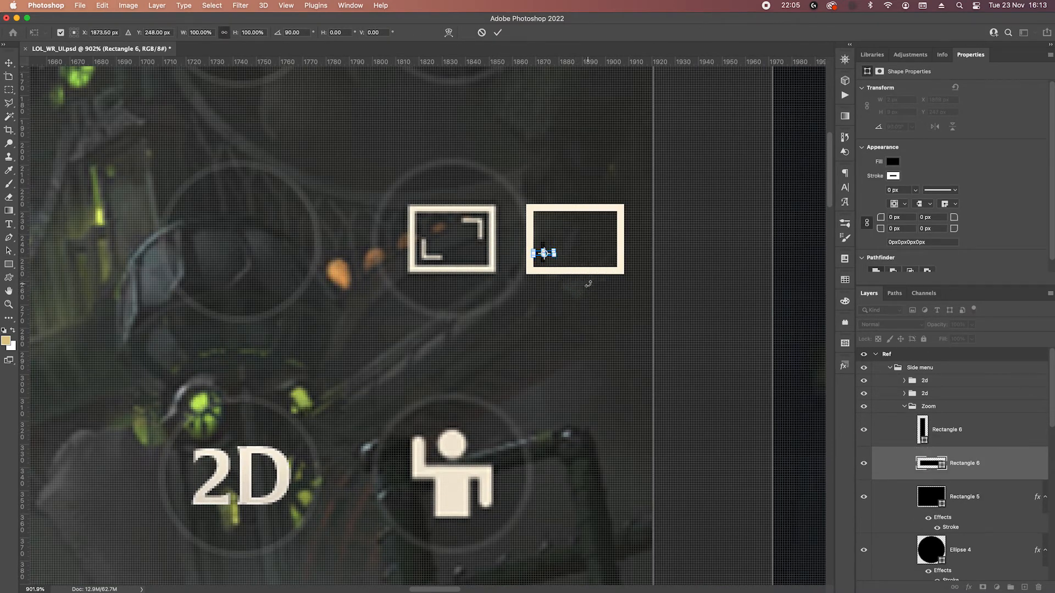
{"action": "key", "text": "Right"}
{"action": "key", "text": "Right"}
{"action": "key", "text": "Right"}
{"action": "key", "text": "Down"}
{"action": "key", "text": "Down"}
{"action": "key", "text": "Down"}
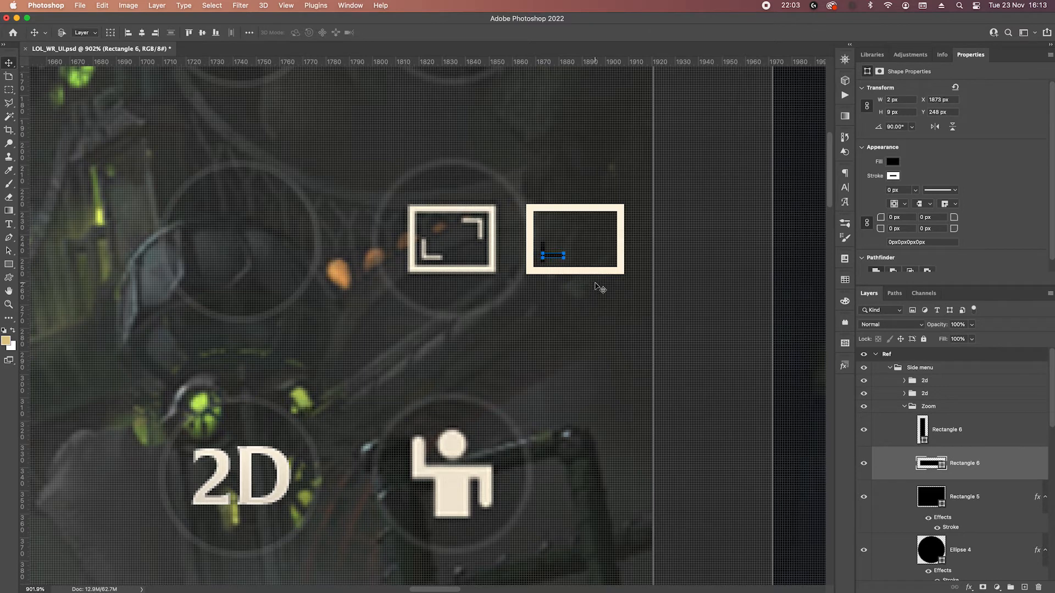
Merge the vertical and horizontal bars into a single L-shaped corner bracket.
{"action": "left_click", "coordinate": [955, 431], "text": "shift"}
{"action": "right_click", "coordinate": [958, 430]}
{"action": "left_click", "coordinate": [872, 432]}
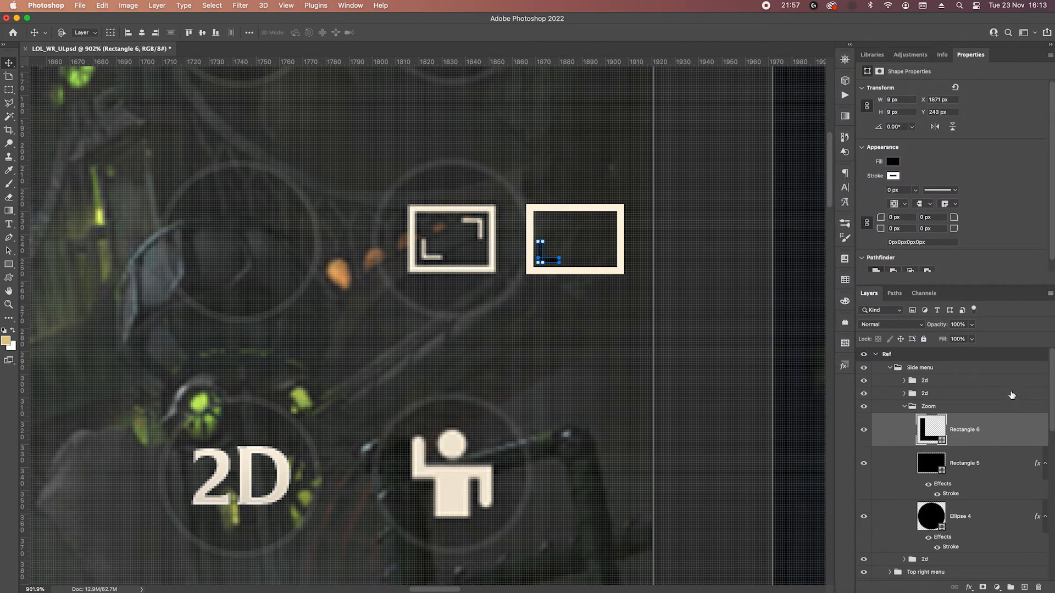
Duplicate the L-shaped bracket, flip the copy horizontally and vertically, and move it into the zoom frame's upper right corner.
{"action": "key", "text": "super+j"}
{"action": "key", "text": "super+t"}
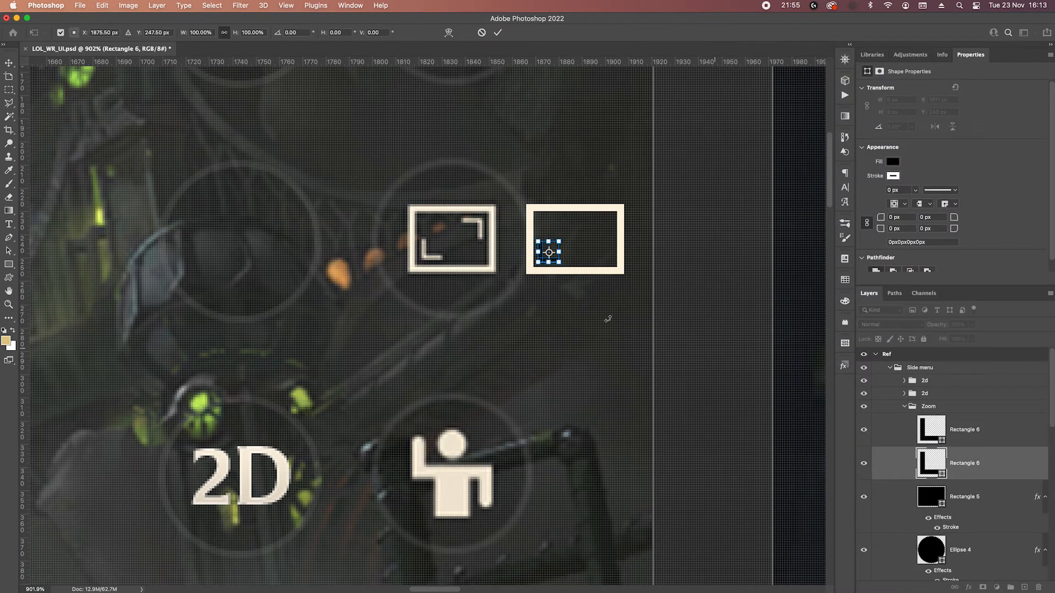
{"action": "right_click", "coordinate": [561, 258]}
{"action": "left_click", "coordinate": [584, 499]}
{"action": "right_click", "coordinate": [553, 261]}
{"action": "left_click", "coordinate": [577, 513]}
{"action": "key", "text": "Return"}
{"action": "key", "text": "shift+Right"}
{"action": "key", "text": "shift+Right"}
{"action": "key", "text": "Right"}
{"action": "key", "text": "Right"}
{"action": "key", "text": "Right"}
{"action": "key", "text": "Up"}
{"action": "key", "text": "Up"}
{"action": "key", "text": "Up"}
{"action": "key", "text": "Up"}
{"action": "key", "text": "Up"}
{"action": "key", "text": "Up"}
{"action": "key", "text": "Up"}
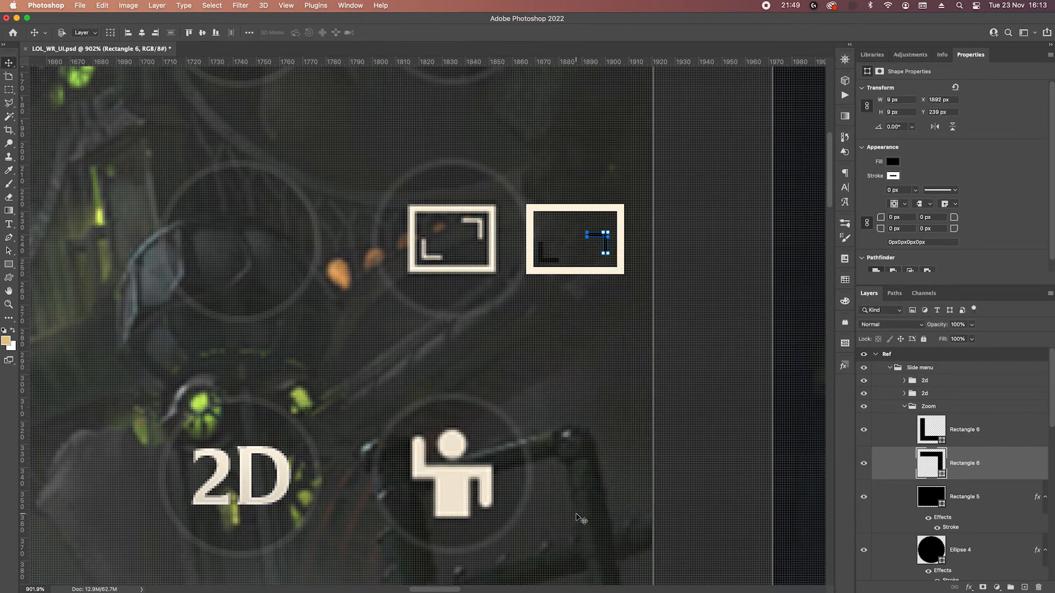
{"action": "key", "text": "Up"}
{"action": "key", "text": "Up"}
{"action": "key", "text": "Up"}
{"action": "key", "text": "Up"}
Merge the two corner brackets into one shape and fill it with the cream colour sampled from the frame.
{"action": "left_click", "coordinate": [967, 431], "text": "shift"}
{"action": "right_click", "coordinate": [972, 432]}
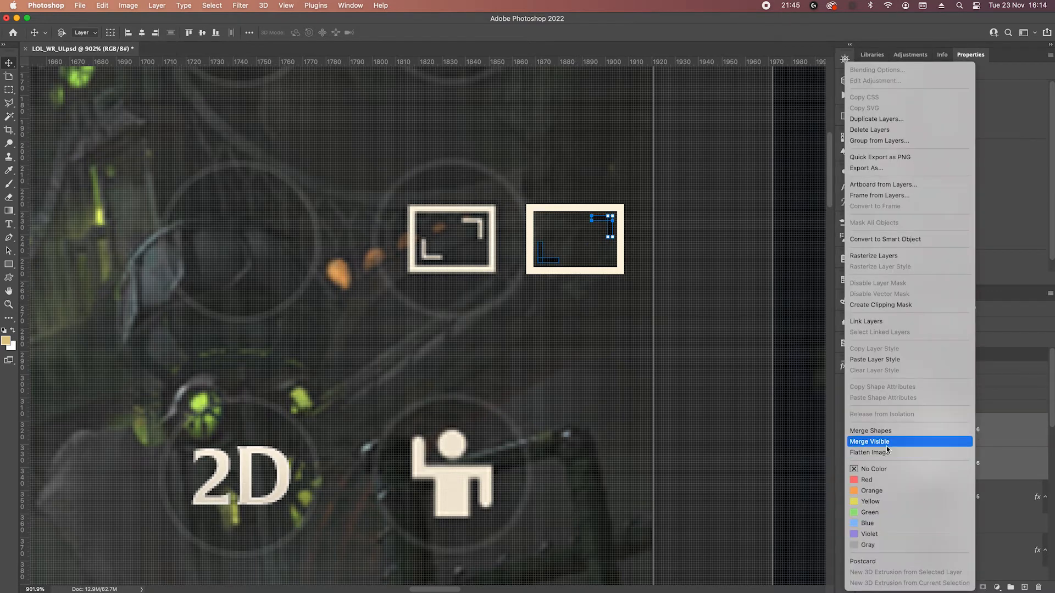
{"action": "left_click", "coordinate": [884, 432]}
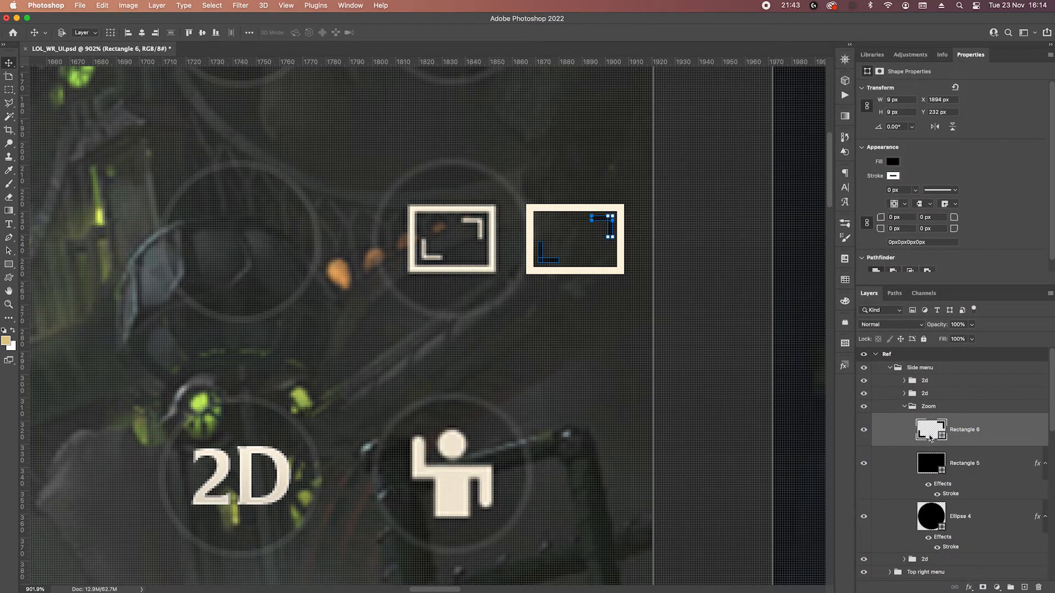
{"action": "double_click", "coordinate": [930, 434]}
{"action": "left_click", "coordinate": [629, 263]}
{"action": "left_click", "coordinate": [697, 293]}
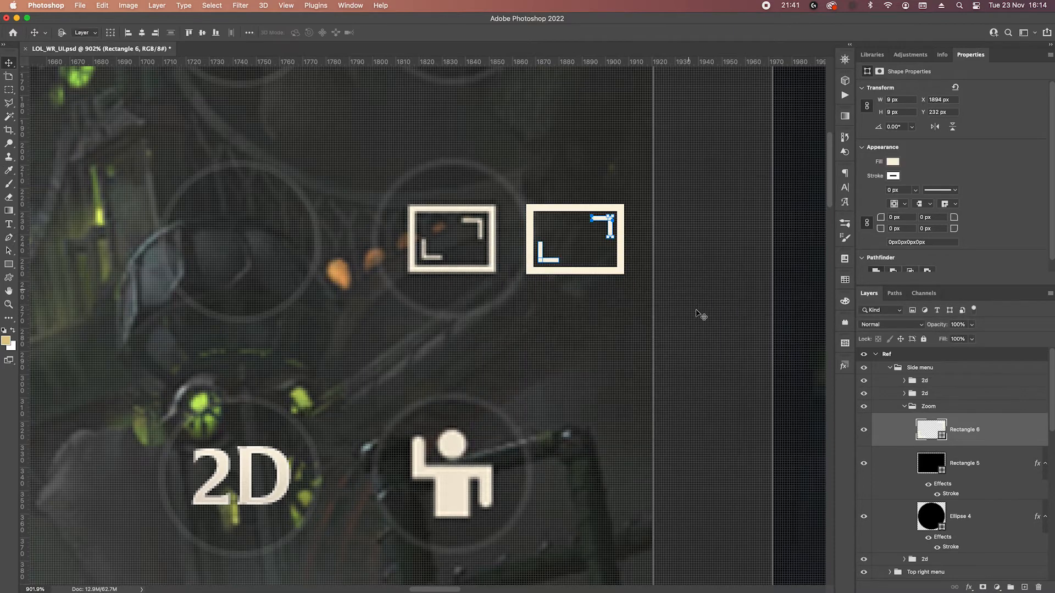
{"action": "left_click", "coordinate": [657, 355]}
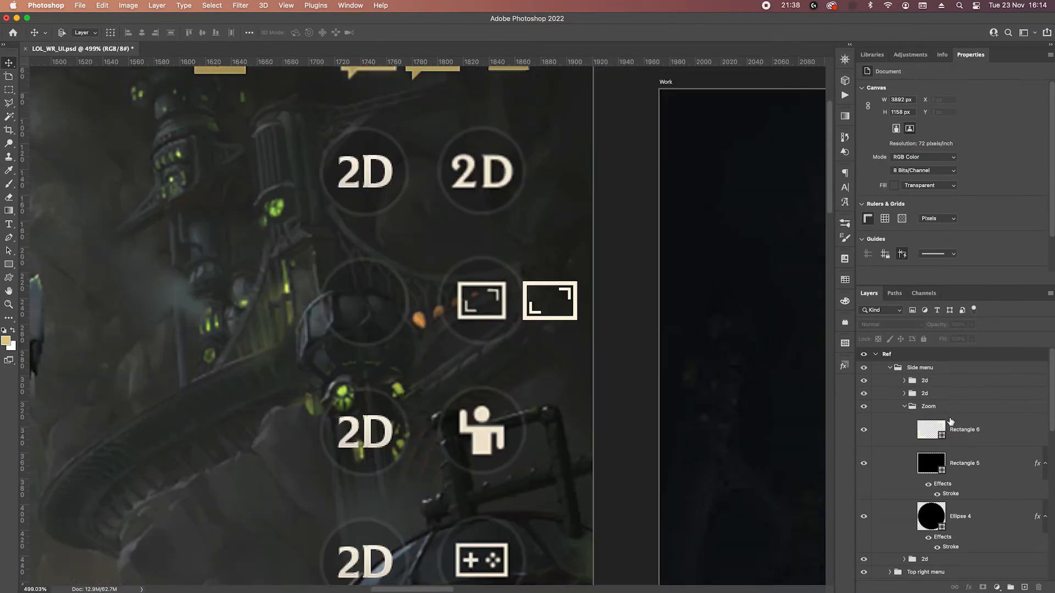
Add a black drop shadow at 75% opacity and 4 px size to the brackets, and copy it onto the frame rectangle.
{"action": "left_click", "coordinate": [993, 431]}
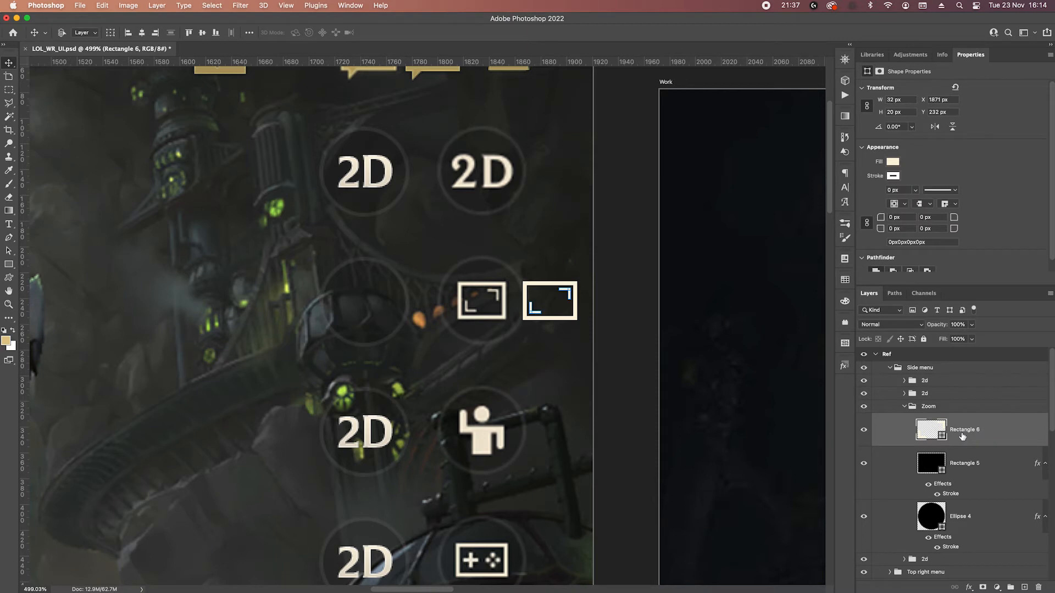
{"action": "left_click", "coordinate": [966, 588]}
{"action": "left_click", "coordinate": [986, 565]}
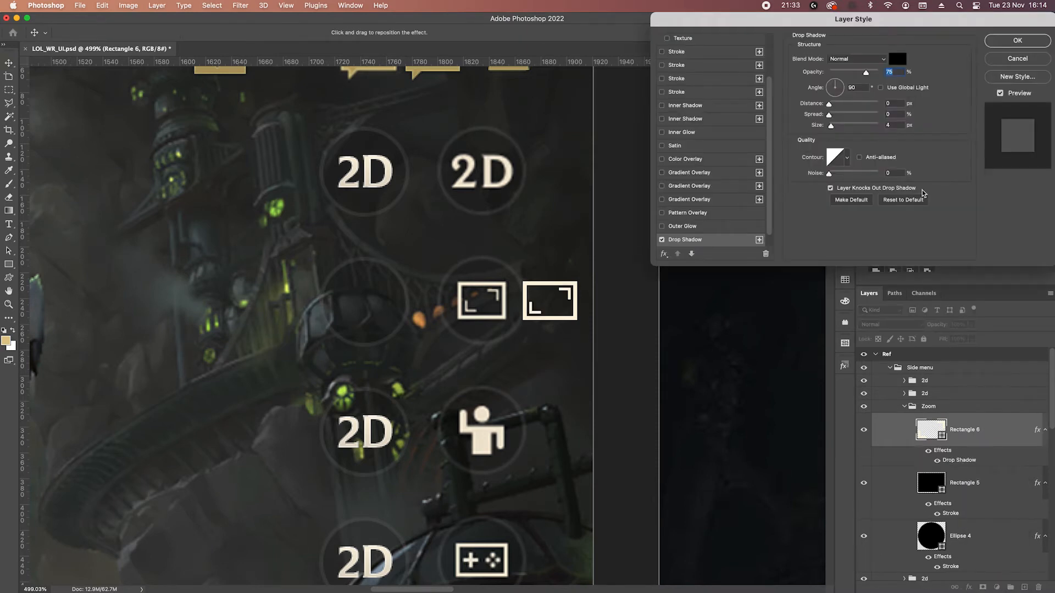
{"action": "left_click", "coordinate": [1017, 39]}
{"action": "left_click_drag", "start_coordinate": [959, 460], "coordinate": [972, 512]}
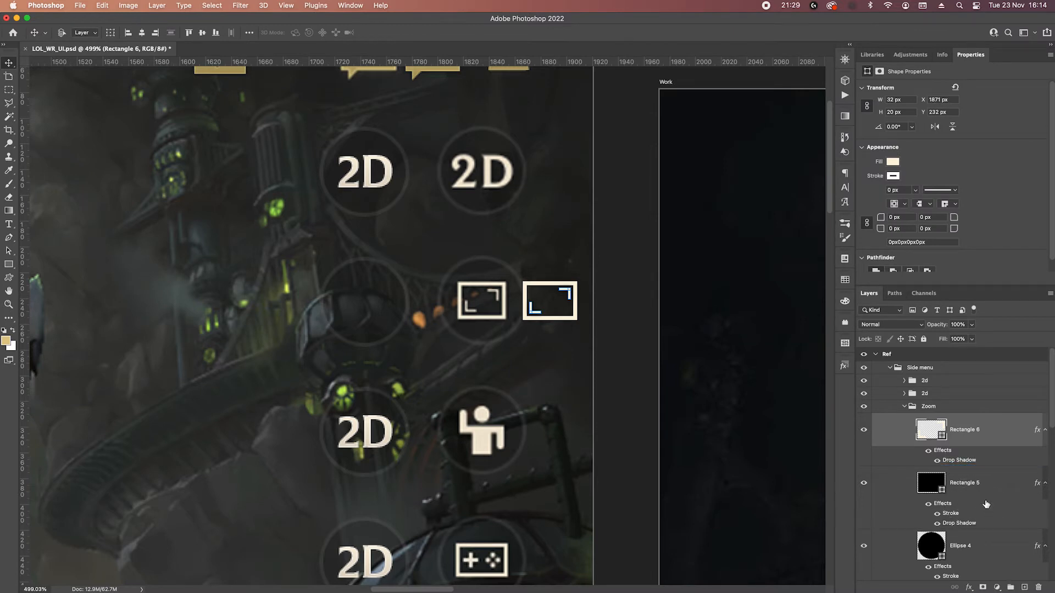
Move the zoom frame and its corner brackets together to the centre of the Zoom group's empty round button.
{"action": "scroll", "coordinate": [995, 481], "scroll_direction": "down", "scroll_amount": 1}
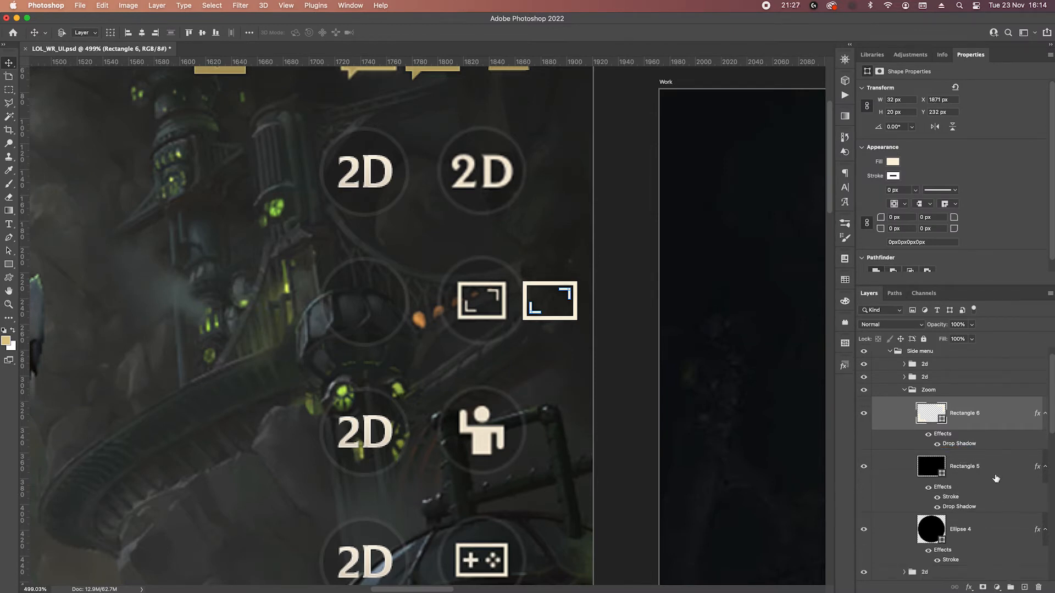
{"action": "left_click", "coordinate": [904, 390]}
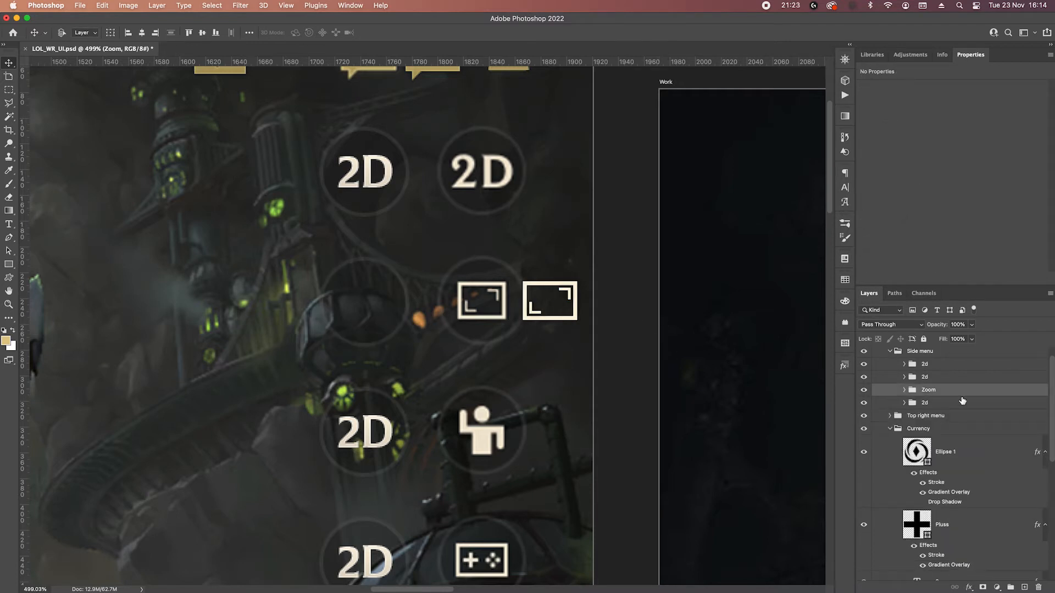
{"action": "left_click", "coordinate": [905, 389]}
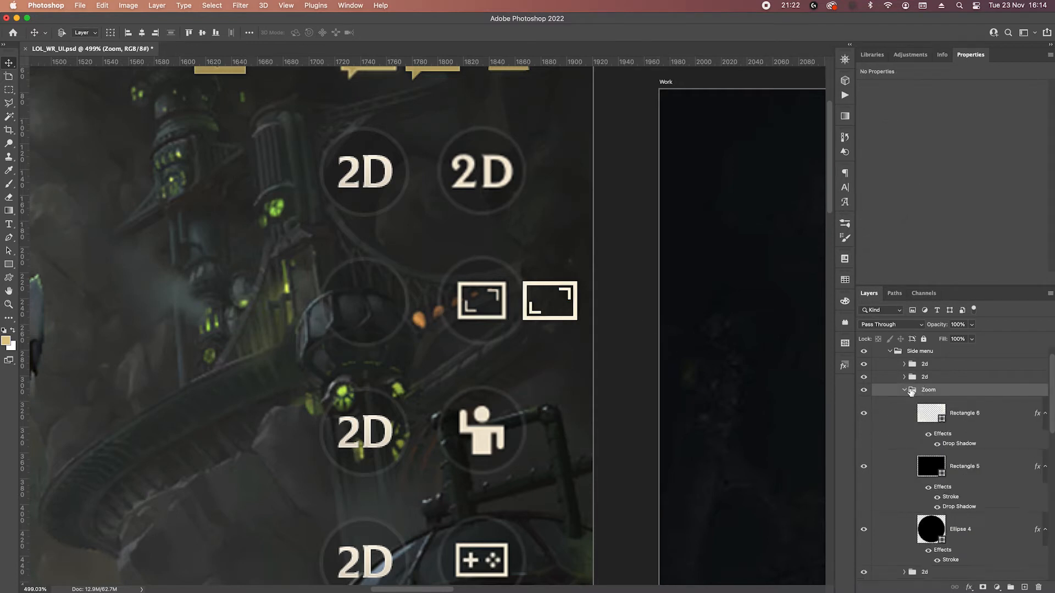
{"action": "left_click", "coordinate": [957, 412]}
{"action": "left_click", "coordinate": [984, 478], "text": "shift"}
{"action": "key", "text": "shift+Left"}
{"action": "key", "text": "shift+Left"}
{"action": "key", "text": "shift+Left"}
{"action": "key", "text": "shift+Left"}
{"action": "key", "text": "shift+Left"}
{"action": "key", "text": "shift+Left"}
{"action": "key", "text": "shift+Left"}
{"action": "key", "text": "shift+Left"}
{"action": "key", "text": "shift+Left"}
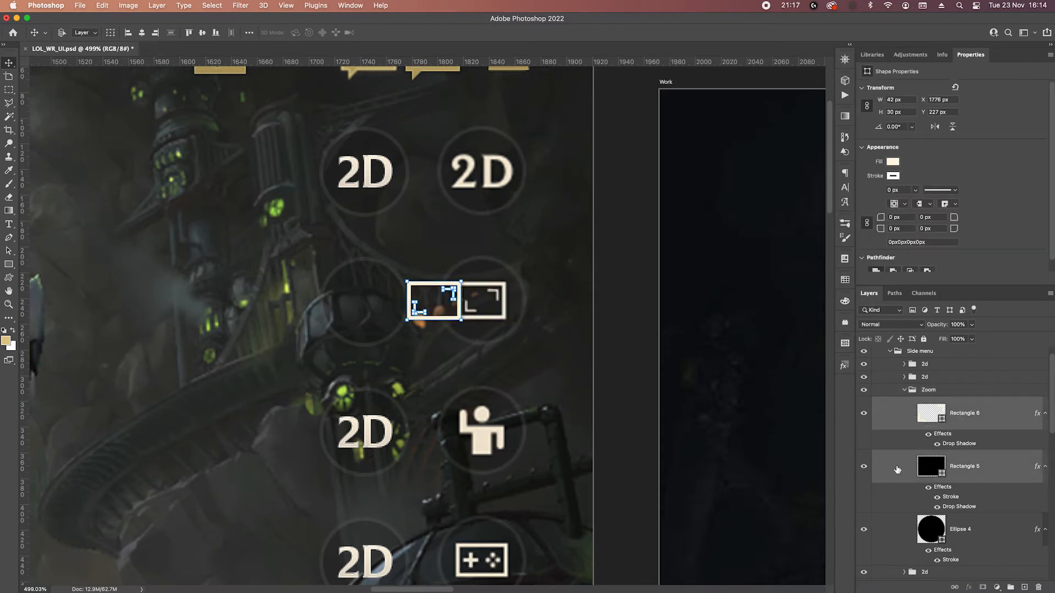
{"action": "key", "text": "shift+Left"}
{"action": "key", "text": "shift+Left"}
{"action": "key", "text": "shift+Left"}
{"action": "key", "text": "shift+Left"}
{"action": "key", "text": "shift+Left"}
{"action": "key", "text": "shift+Left"}
{"action": "key", "text": "Right"}
{"action": "key", "text": "Right"}
{"action": "key", "text": "Right"}
{"action": "key", "text": "Right"}
{"action": "key", "text": "Right"}
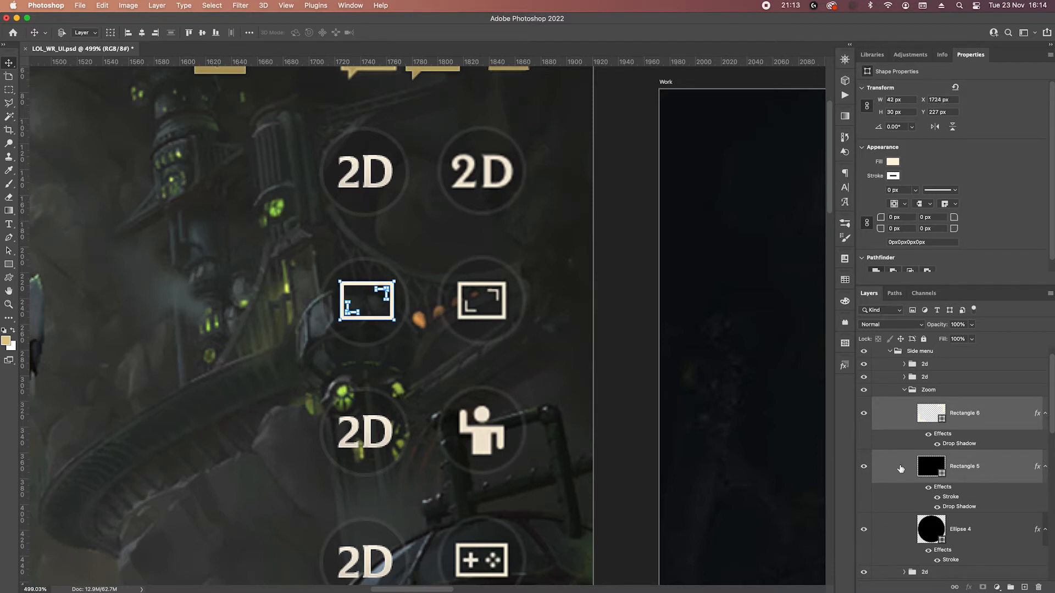
{"action": "key", "text": "Left"}
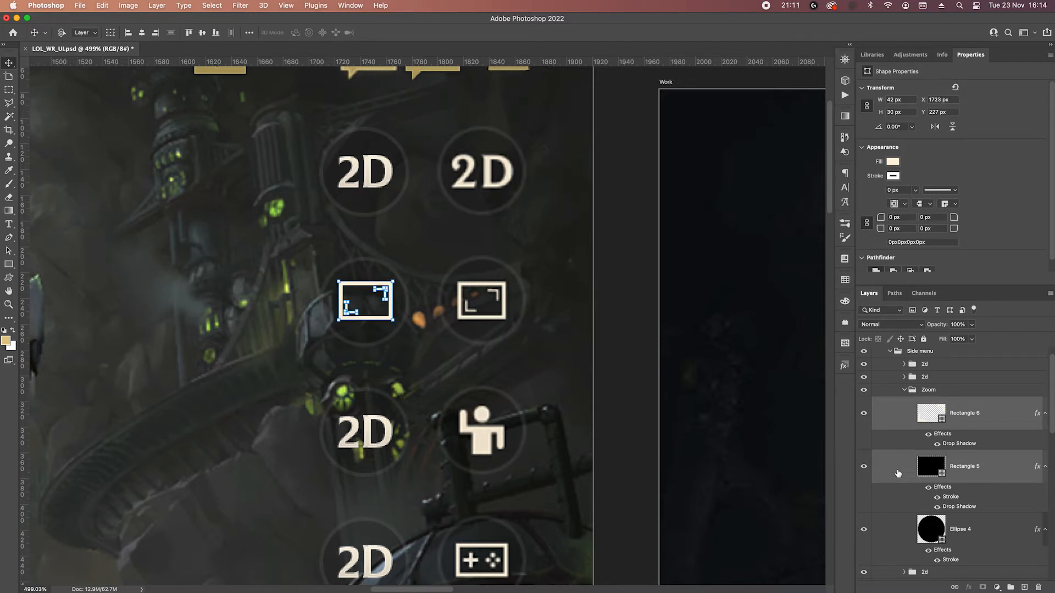
Delete the 2D text from the third round button and draw a 12 px circle beside the reference's waving figure.
{"action": "scroll", "coordinate": [365, 478], "scroll_direction": "down", "scroll_amount": 5}
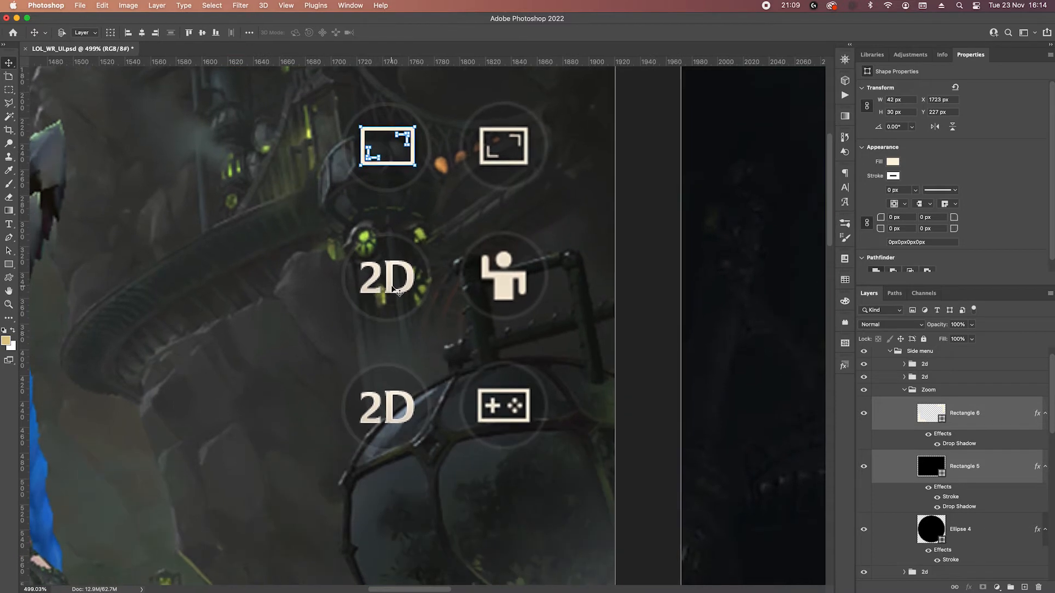
{"action": "left_click", "coordinate": [396, 293]}
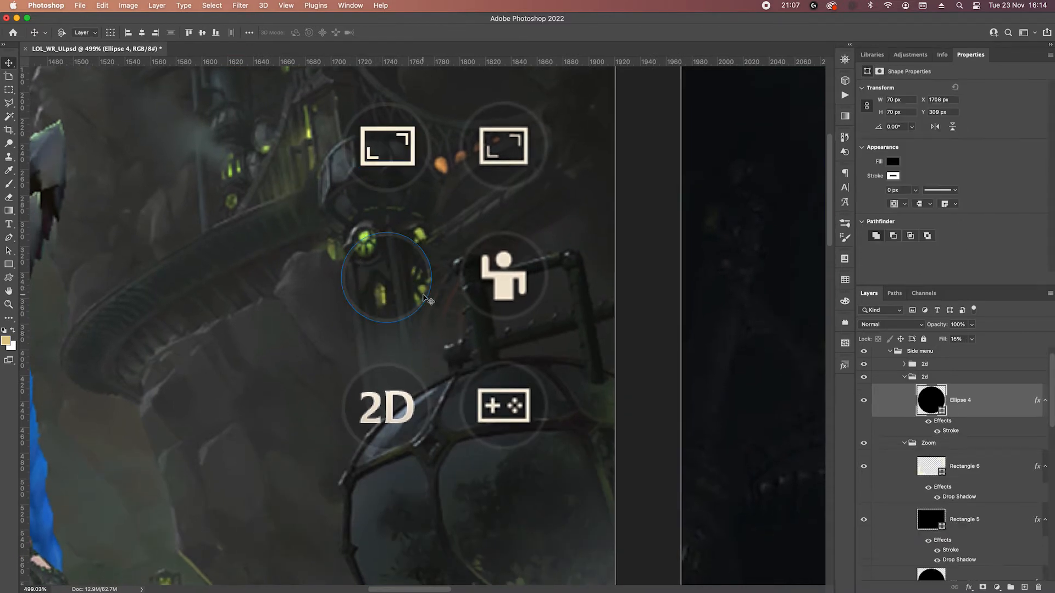
{"action": "left_click_drag", "start_coordinate": [8, 264], "coordinate": [44, 272]}
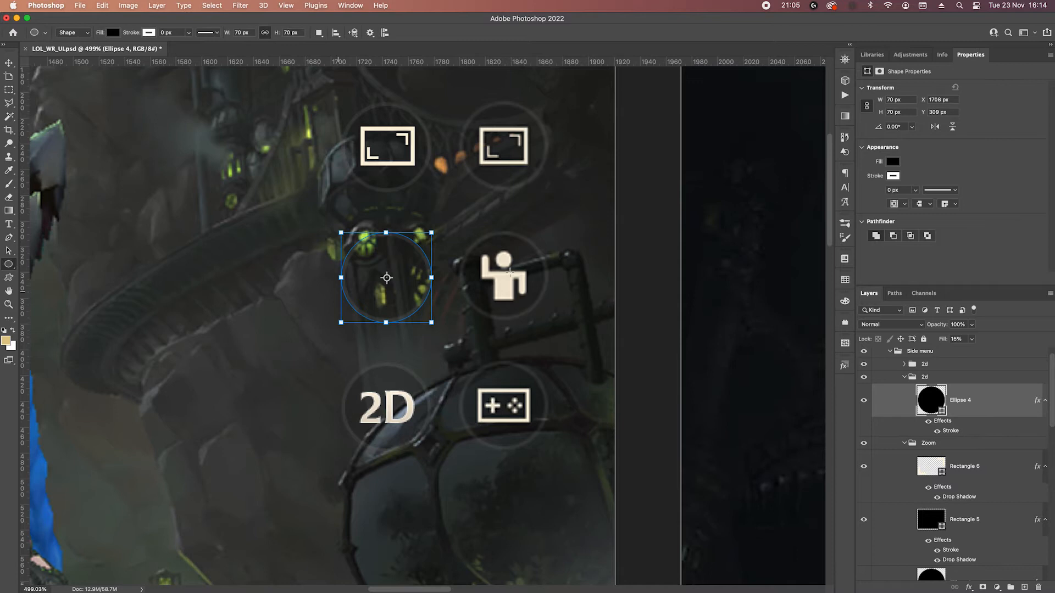
{"action": "left_click_drag", "start_coordinate": [572, 251], "coordinate": [581, 266]}
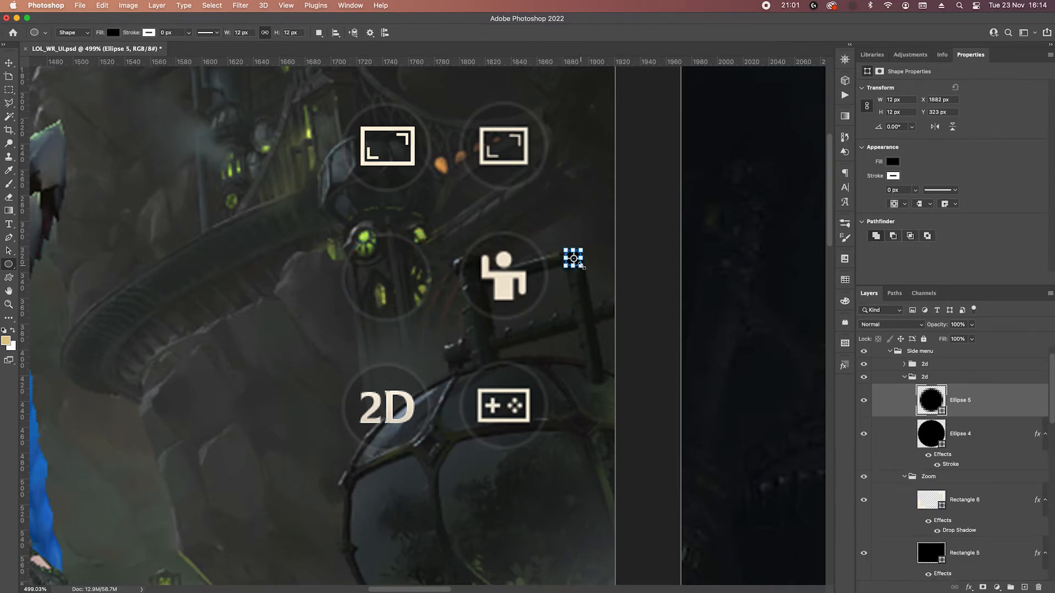
Rename the third round button's group as "Pose" and select the small head circle inside it.
{"action": "left_click_drag", "start_coordinate": [8, 265], "coordinate": [40, 278]}
{"action": "left_click", "coordinate": [40, 277]}
{"action": "double_click", "coordinate": [1020, 417]}
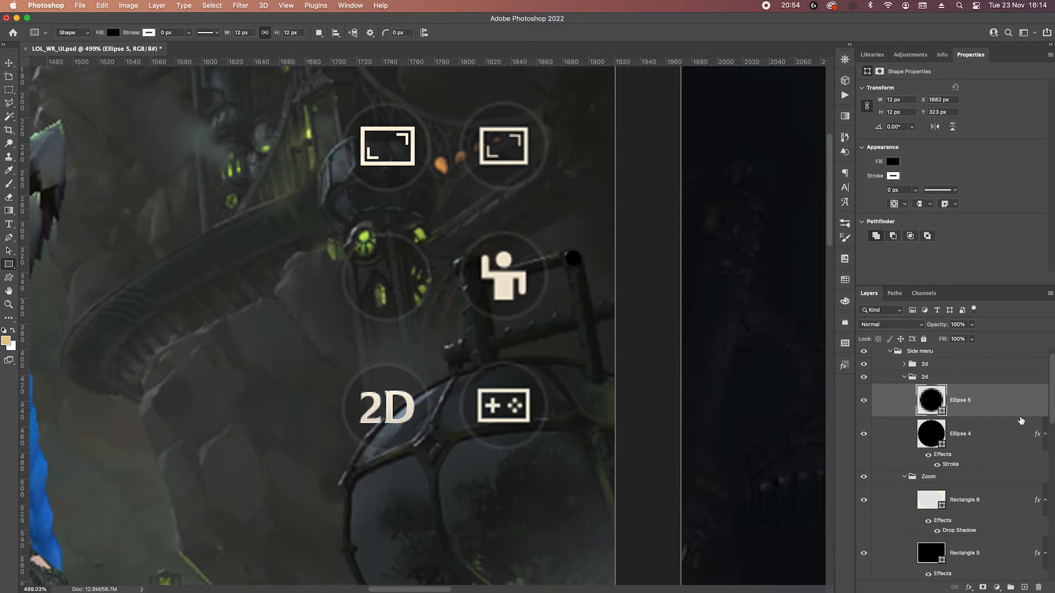
{"action": "double_click", "coordinate": [926, 378]}
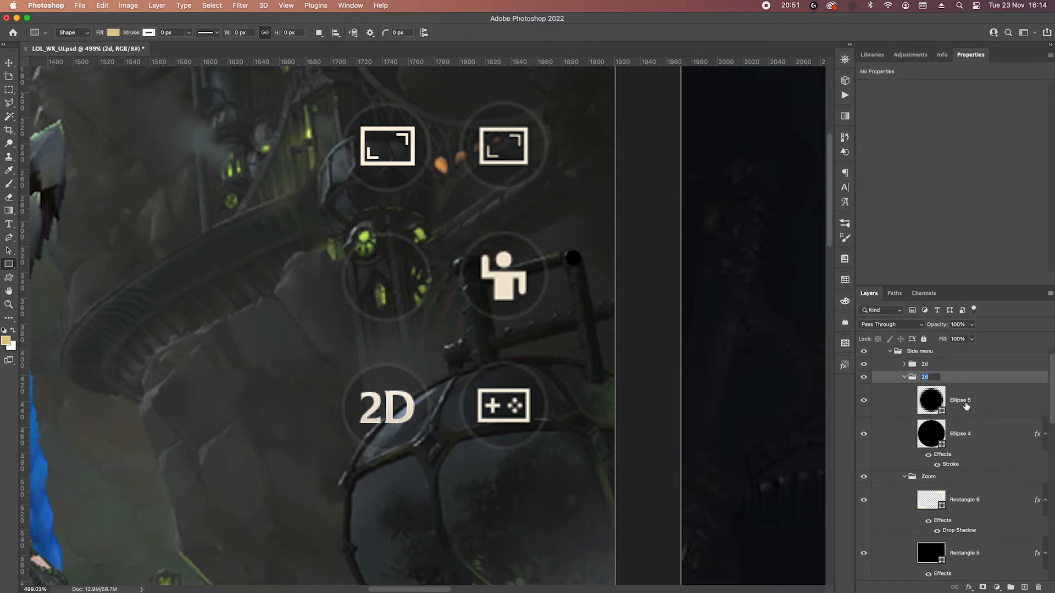
{"action": "type", "text": "Pose"}
{"action": "key", "text": "Return"}
{"action": "left_click", "coordinate": [946, 396]}
{"action": "scroll", "coordinate": [580, 261], "scroll_direction": "up", "scroll_amount": 5}
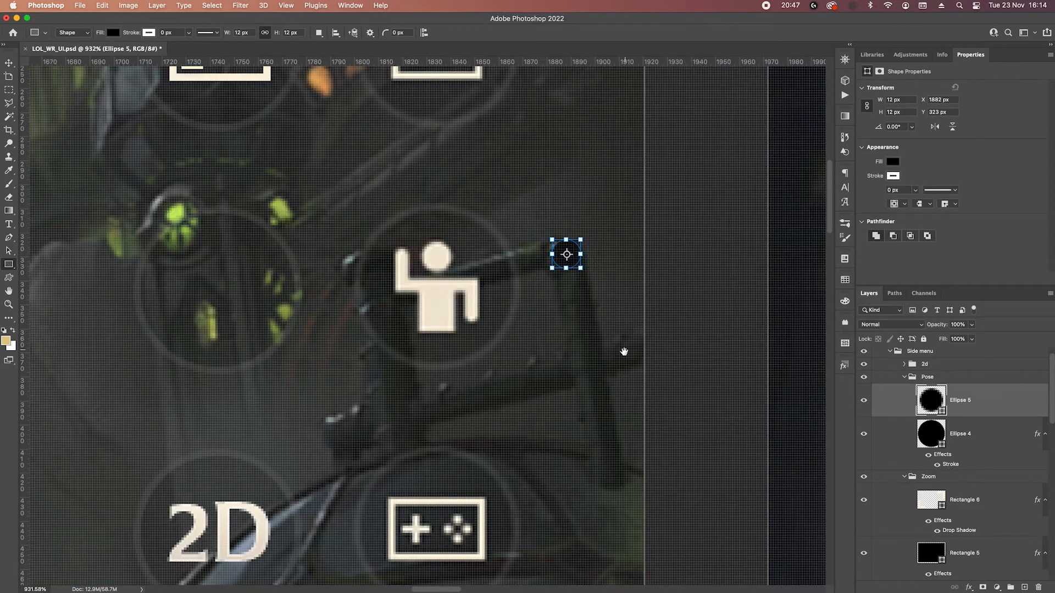
{"action": "left_click_drag", "start_coordinate": [624, 352], "coordinate": [573, 290]}
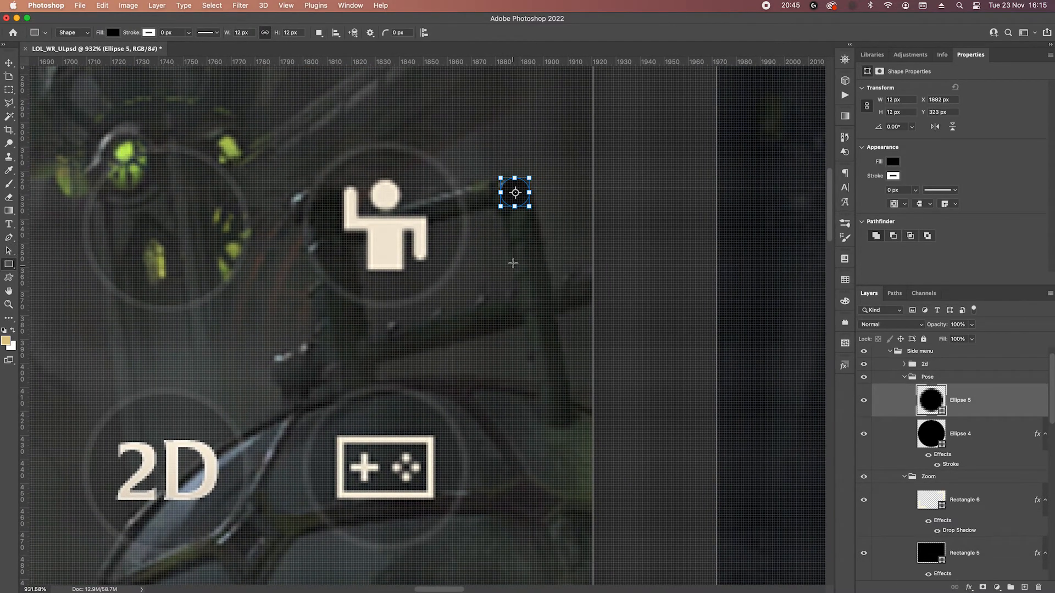
Draw a torso rectangle about 20 × 23 px below the head circle and round its corners to 2 px.
{"action": "left_click_drag", "start_coordinate": [491, 218], "coordinate": [537, 273]}
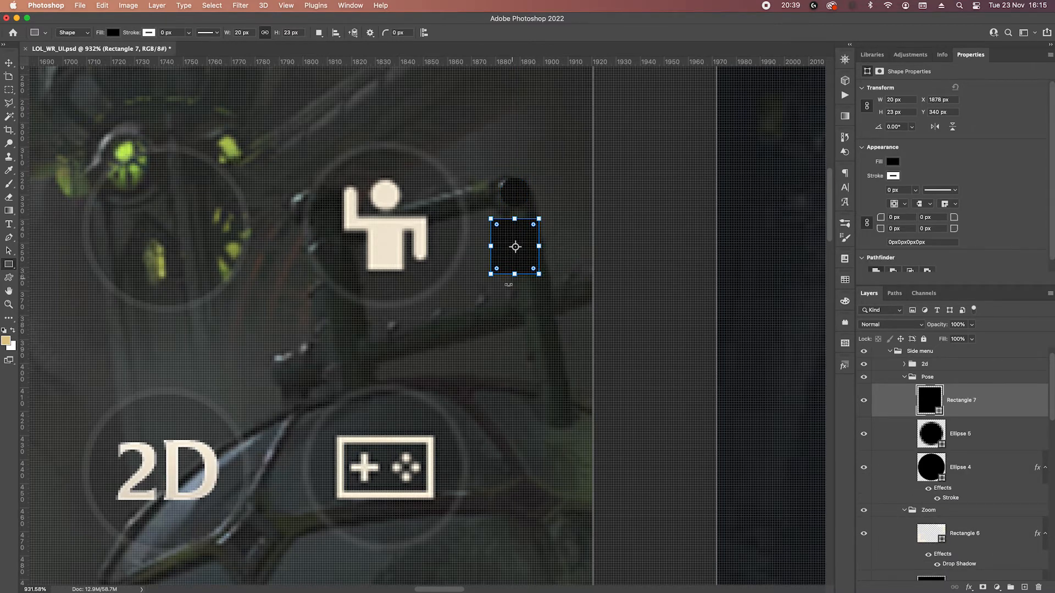
{"action": "left_click", "coordinate": [905, 219]}
{"action": "type", "text": "2"}
{"action": "key", "text": "Return"}
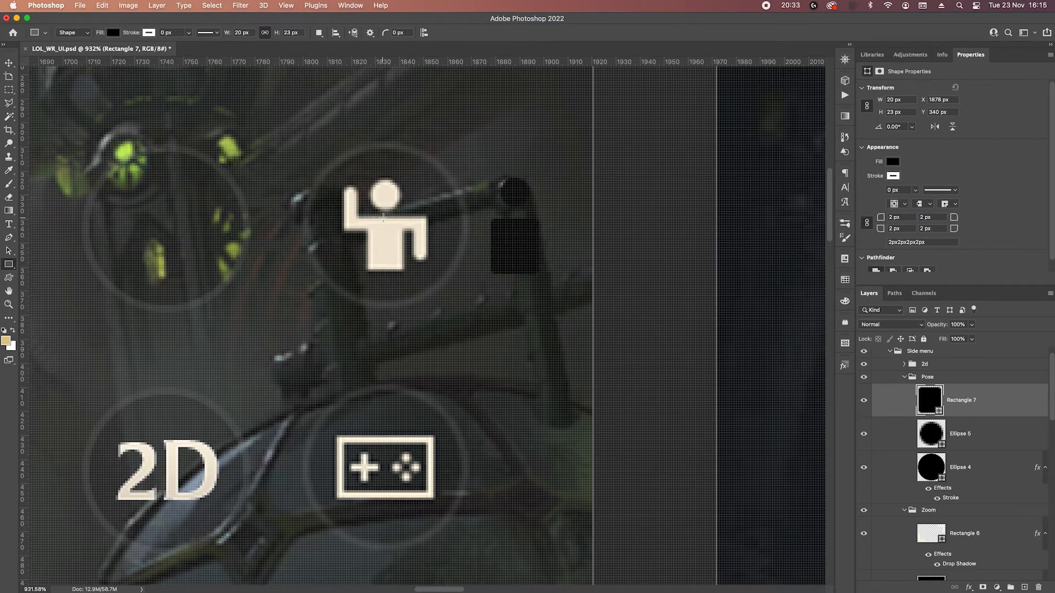
Draw an open four-point arms path with the Pen tool across the torso, one arm raised and the other lowered.
{"action": "left_click", "coordinate": [8, 237]}
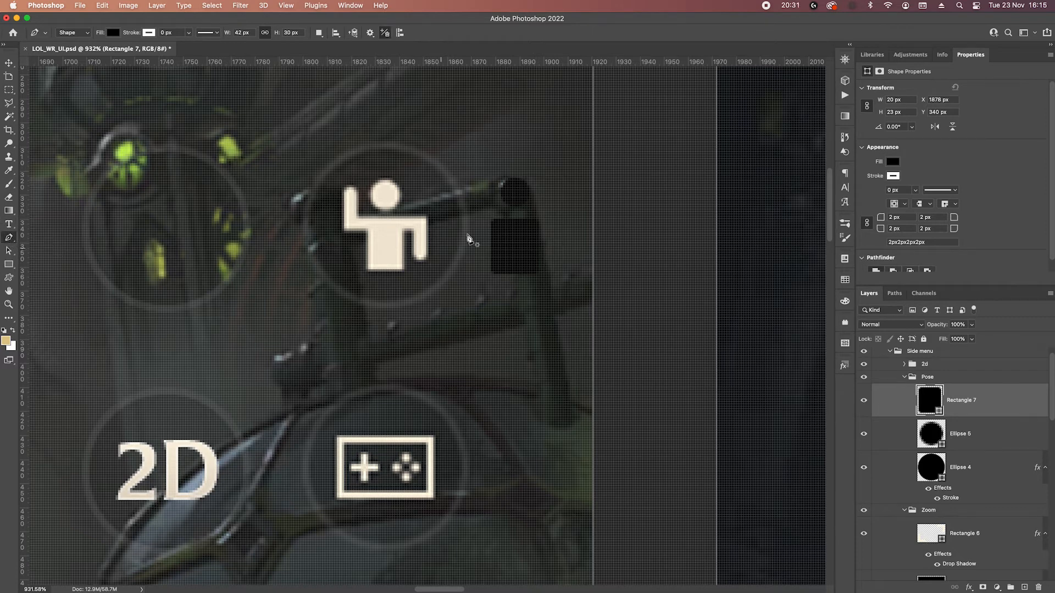
{"action": "left_click", "coordinate": [472, 195]}
{"action": "left_click", "coordinate": [472, 226]}
{"action": "left_click", "coordinate": [554, 226]}
{"action": "left_click_drag", "start_coordinate": [555, 228], "coordinate": [564, 229]}
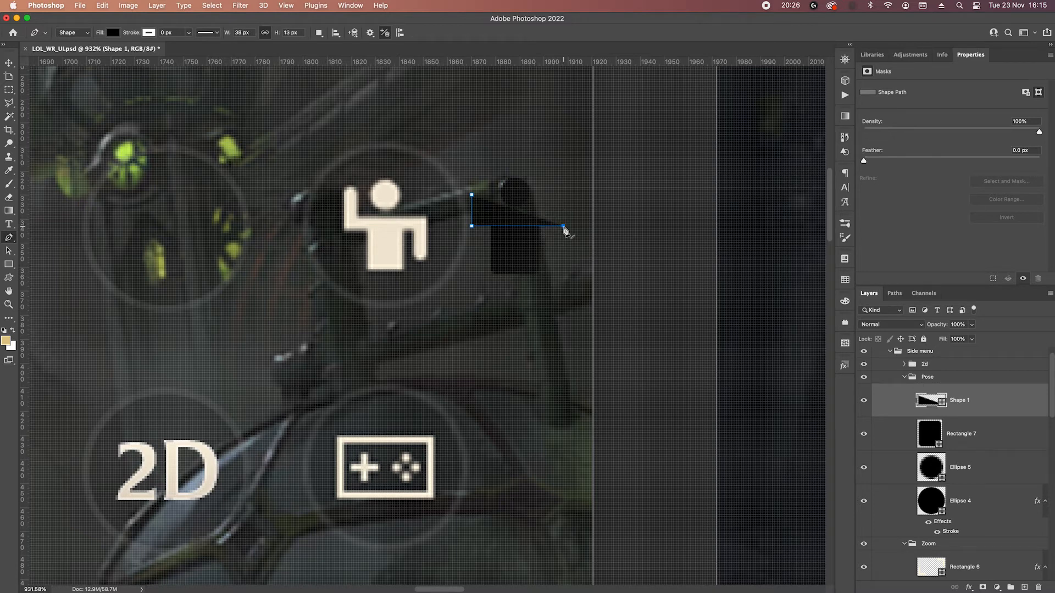
{"action": "left_click", "coordinate": [563, 262]}
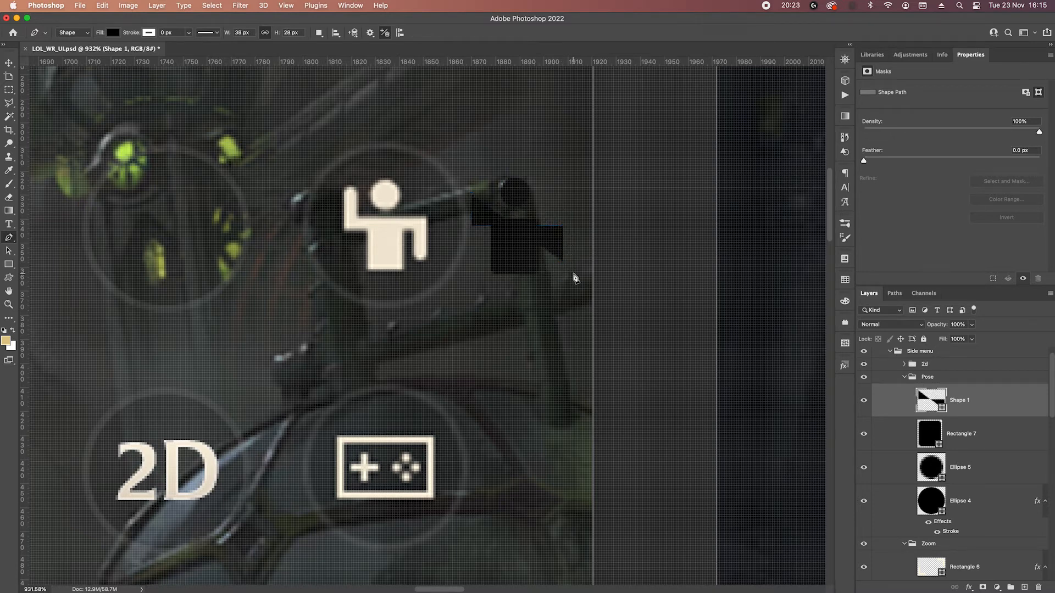
Remove the arms shape's fill and set its stroke to 6 px with round caps.
{"action": "left_click", "coordinate": [113, 33]}
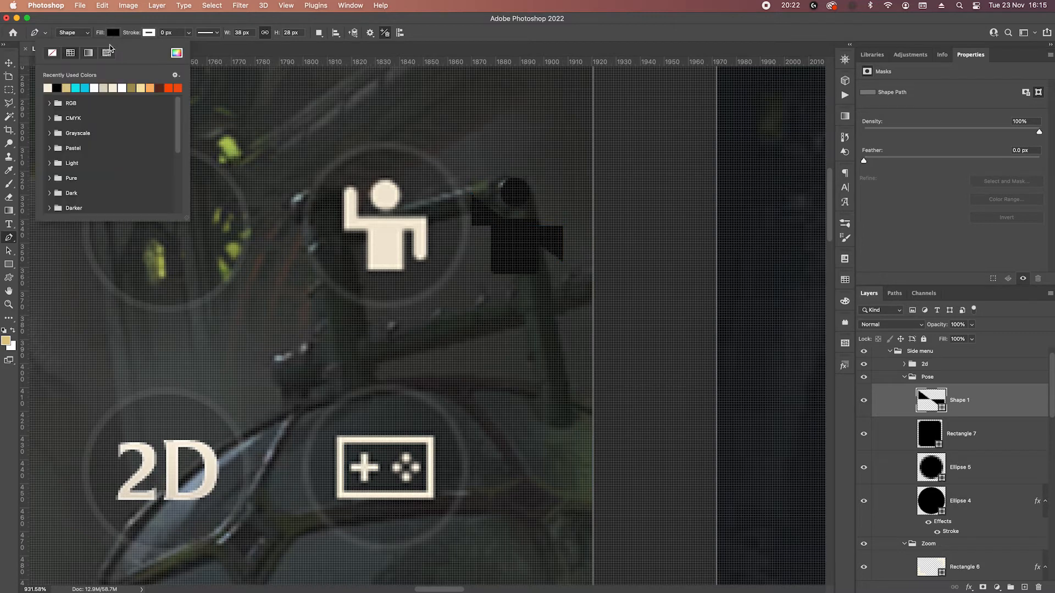
{"action": "left_click", "coordinate": [52, 53]}
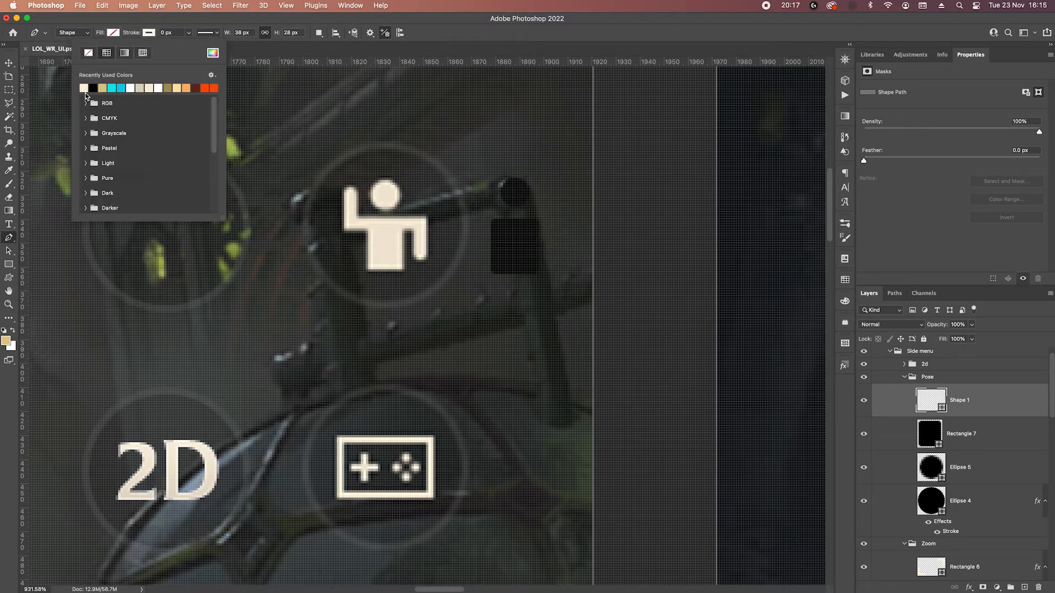
{"action": "left_click", "coordinate": [180, 34]}
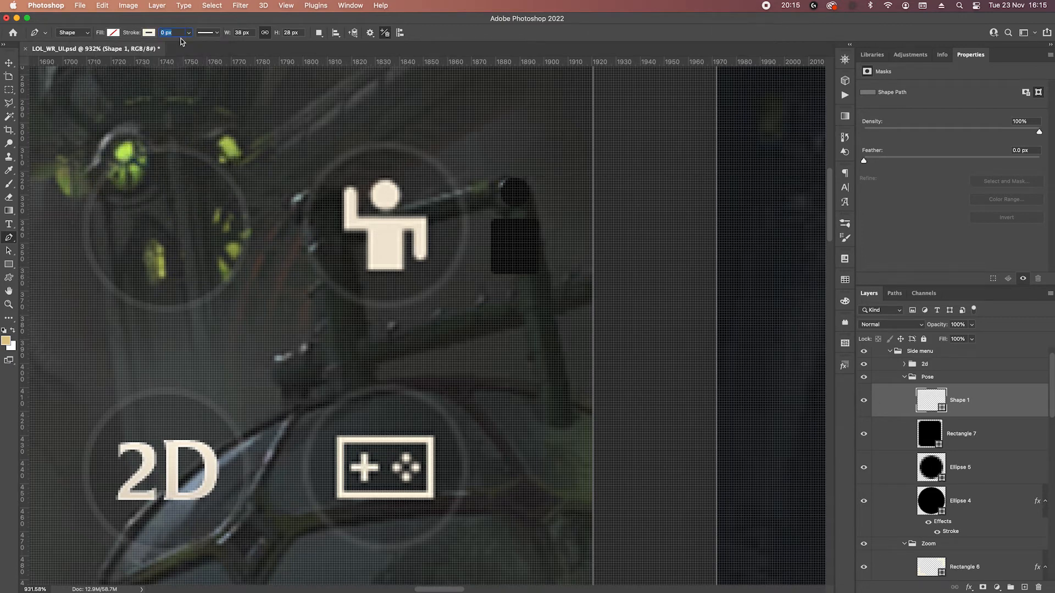
{"action": "key", "text": "Return"}
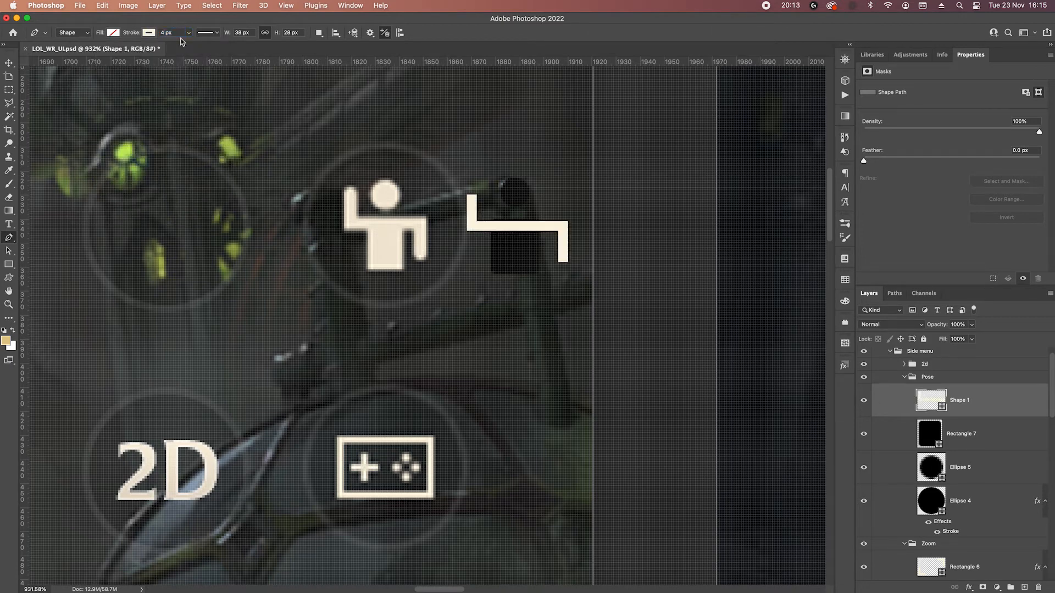
{"action": "left_click", "coordinate": [171, 33]}
{"action": "key", "text": "Return"}
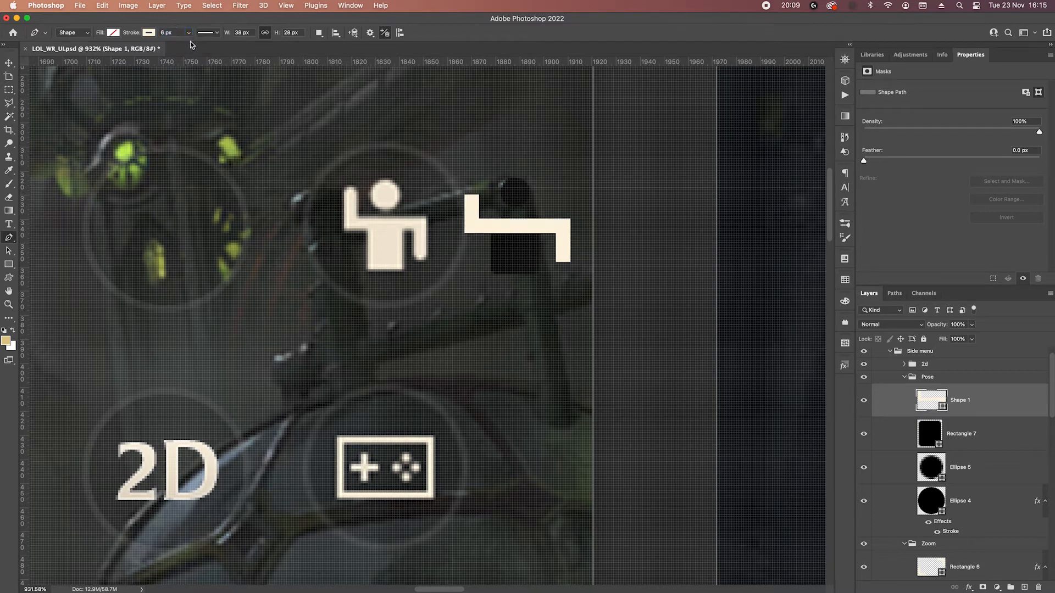
{"action": "left_click", "coordinate": [208, 32]}
{"action": "left_click", "coordinate": [206, 143]}
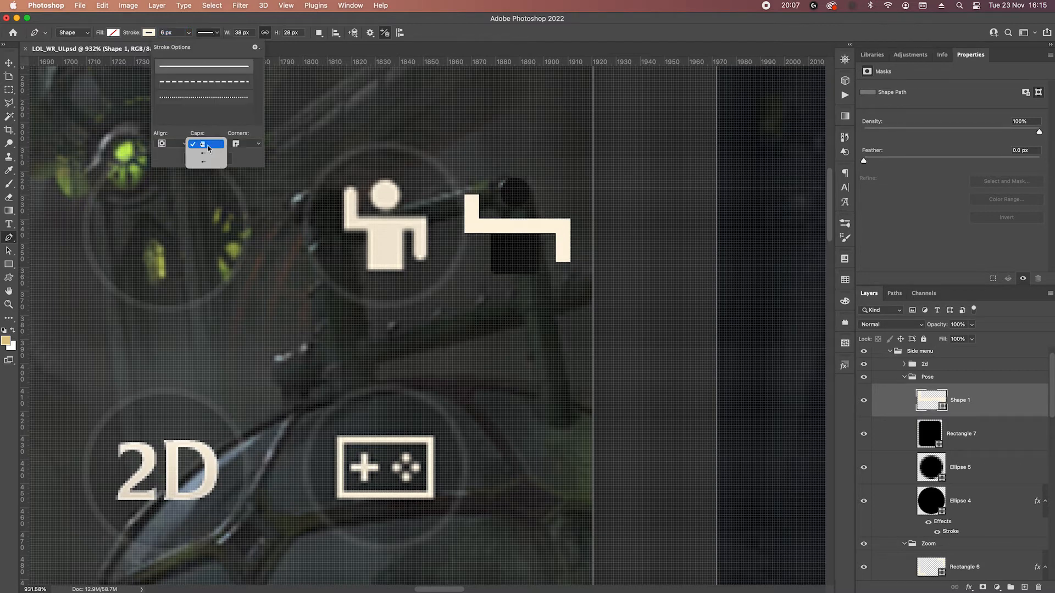
{"action": "left_click", "coordinate": [204, 156]}
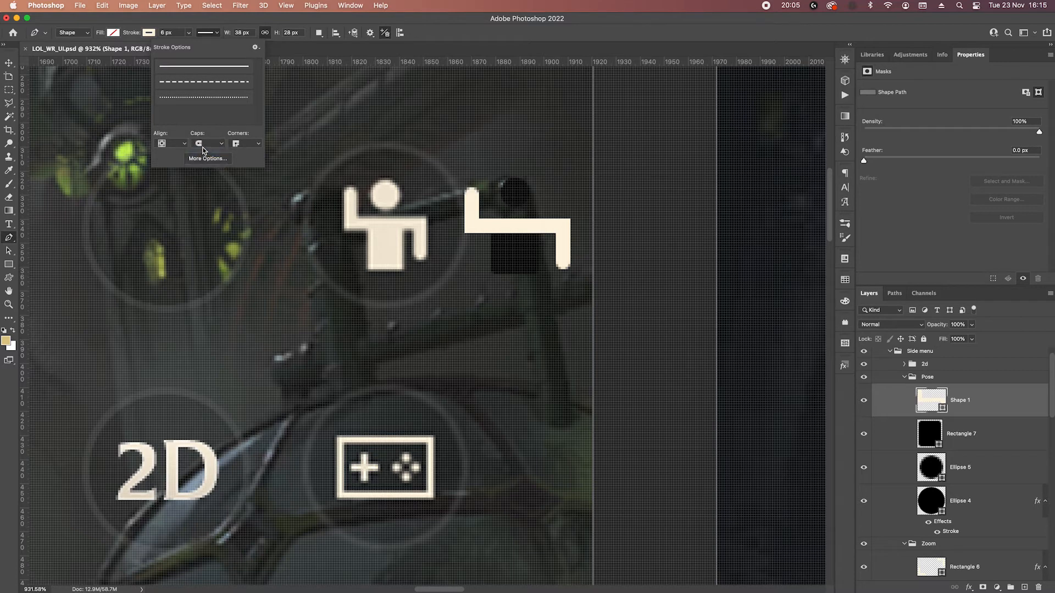
Shift the lowered arm's anchor points toward the torso until the arms shape is 33 px wide.
{"action": "left_click", "coordinate": [8, 63]}
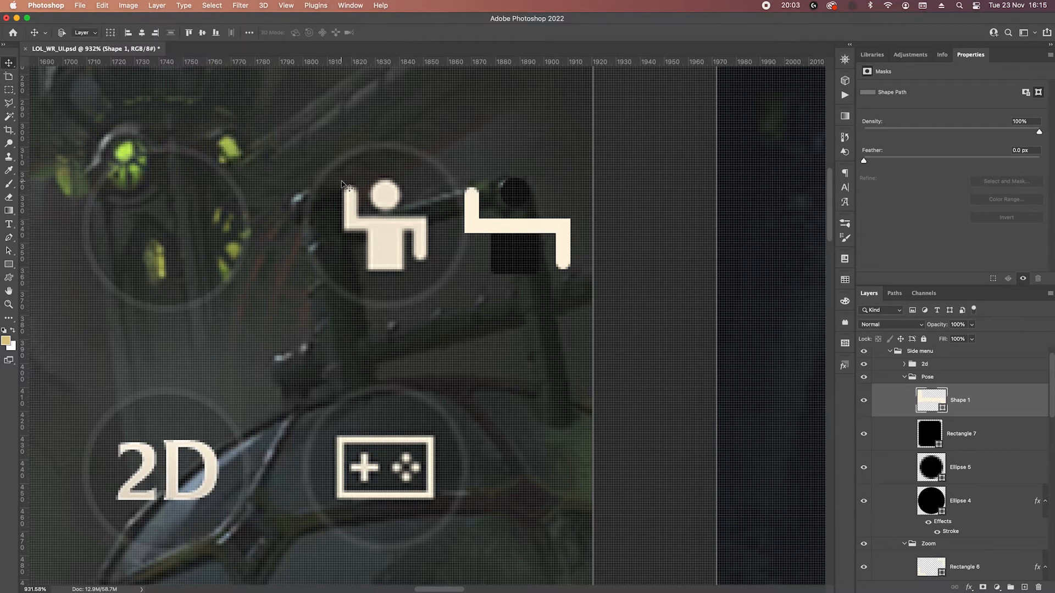
{"action": "key", "text": "p"}
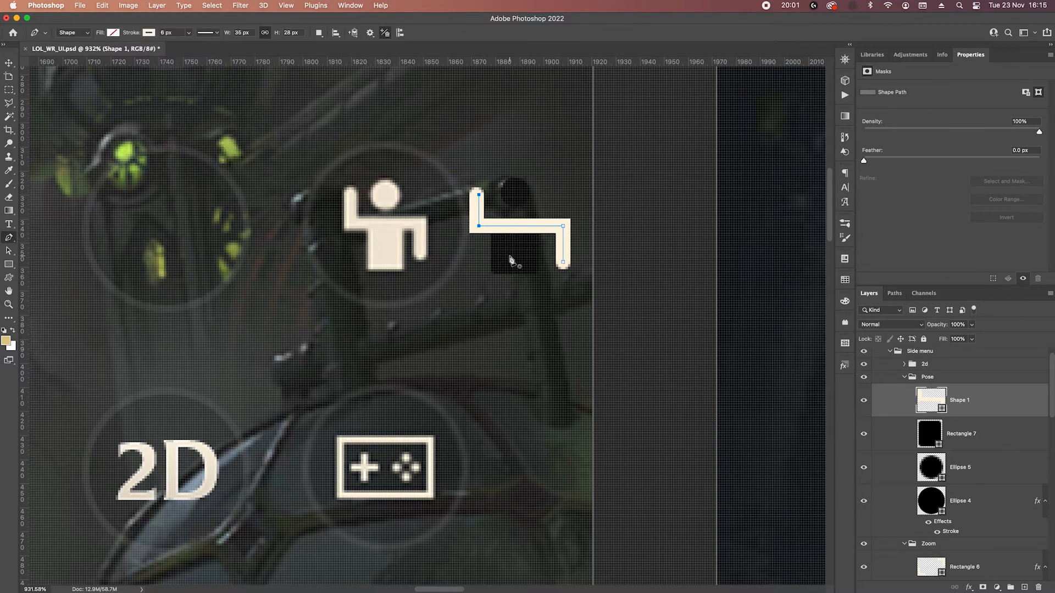
{"action": "key", "text": "Left"}
{"action": "left_click_drag", "start_coordinate": [546, 205], "coordinate": [608, 297]}
{"action": "key", "text": "Left"}
{"action": "key", "text": "Left"}
{"action": "key", "text": "Left"}
{"action": "key", "text": "Left"}
{"action": "key", "text": "Left"}
{"action": "key", "text": "Left"}
{"action": "key", "text": "Left"}
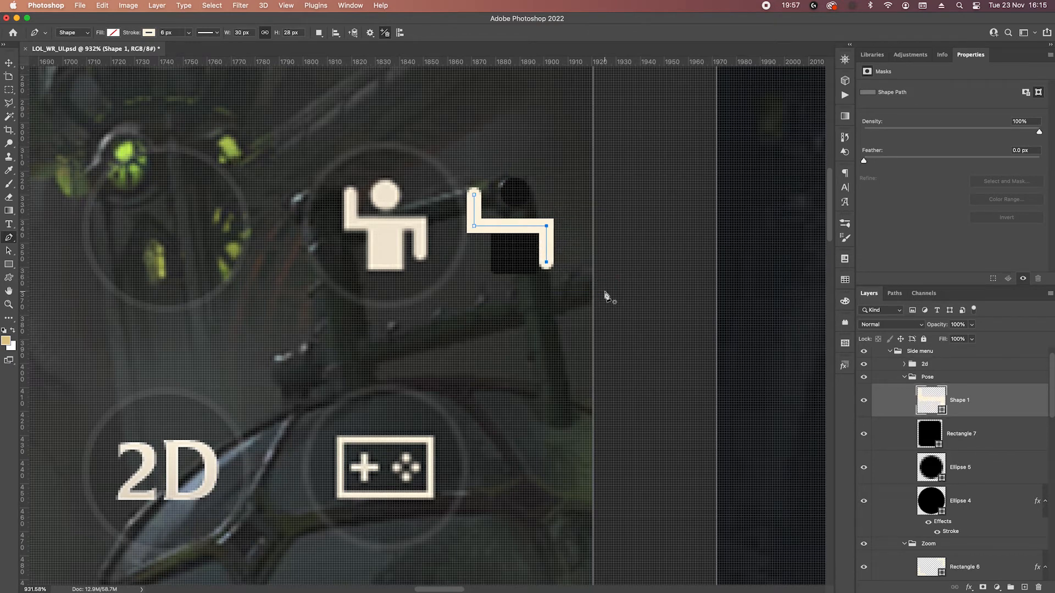
{"action": "key", "text": "Right"}
{"action": "key", "text": "Right"}
Adjust the raised arm's anchor points horizontally until the arms shape is 32 px wide.
{"action": "key", "text": "Right"}
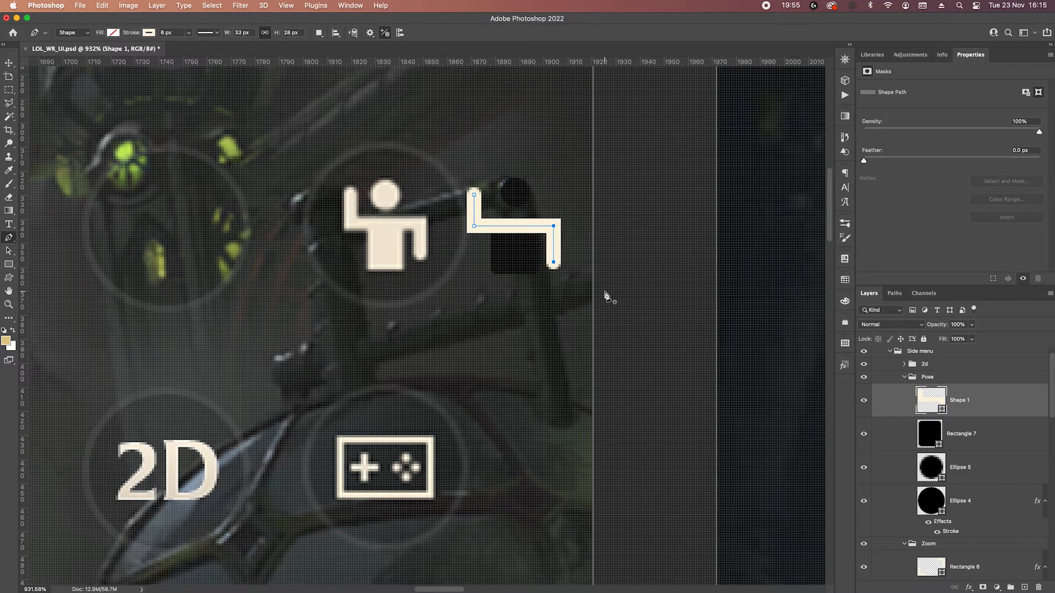
{"action": "left_click_drag", "start_coordinate": [462, 157], "coordinate": [517, 273]}
{"action": "key", "text": "Right"}
{"action": "key", "text": "Right"}
{"action": "key", "text": "Right"}
{"action": "key", "text": "Right"}
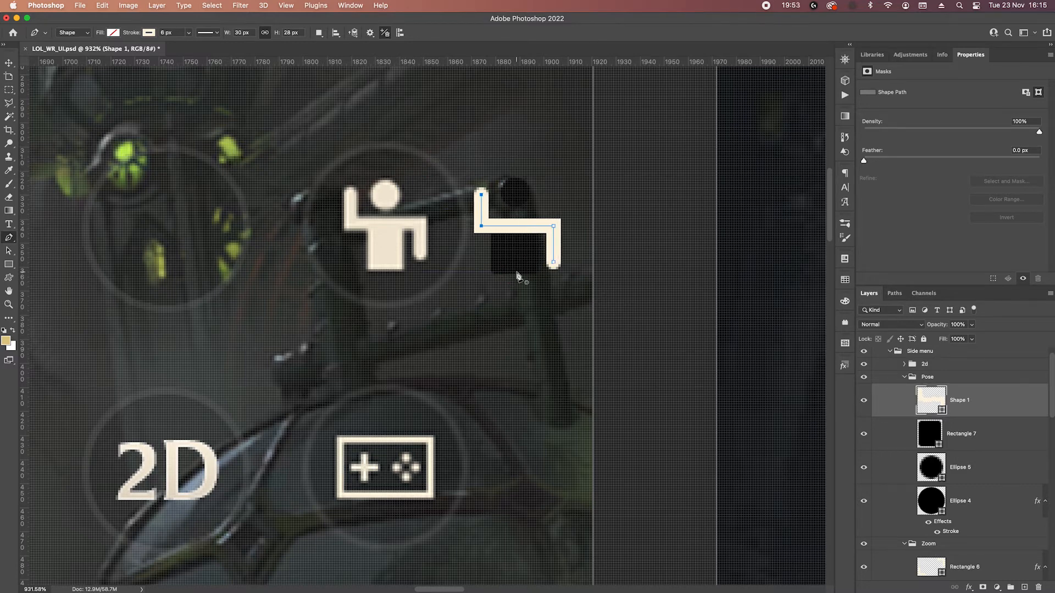
{"action": "key", "text": "Left"}
{"action": "key", "text": "Left"}
{"action": "key", "text": "Left"}
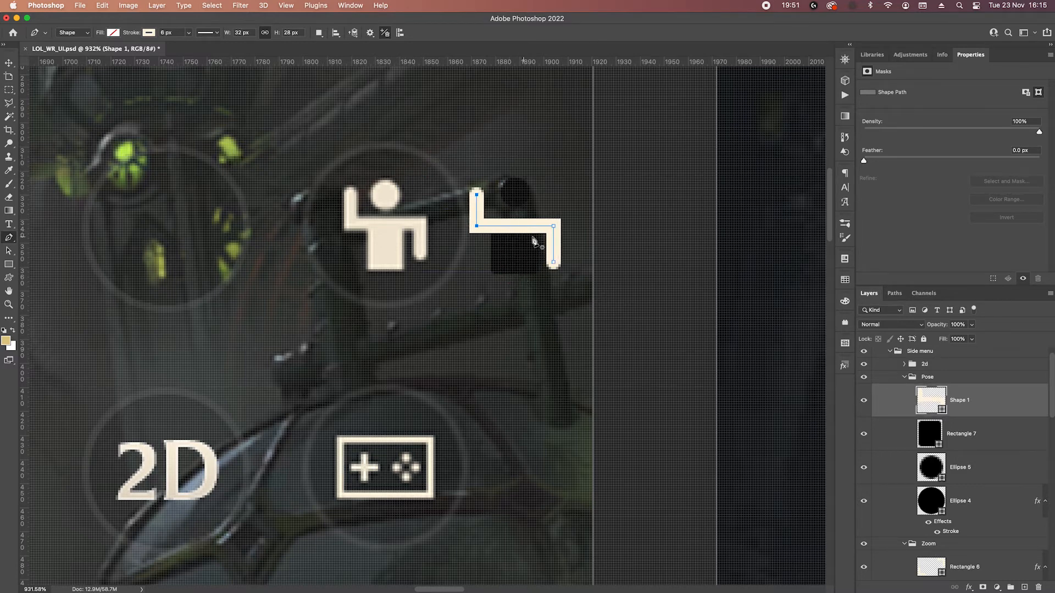
Move the figure's head circle down 3 px, closer to the shoulders.
{"action": "left_click", "coordinate": [978, 468]}
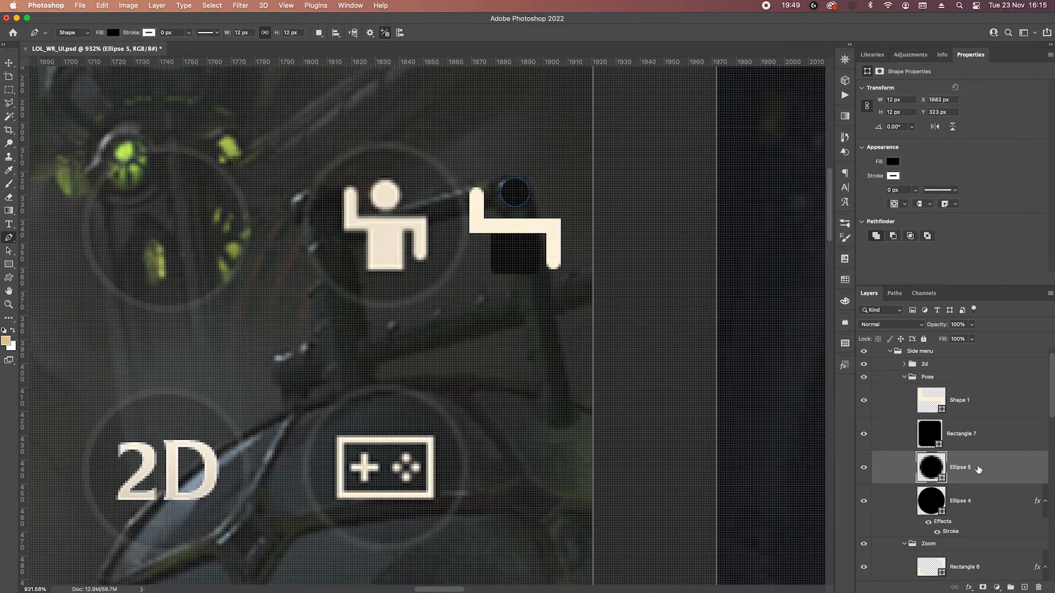
{"action": "key", "text": "v"}
{"action": "key", "text": "Down"}
{"action": "key", "text": "Down"}
{"action": "key", "text": "Down"}
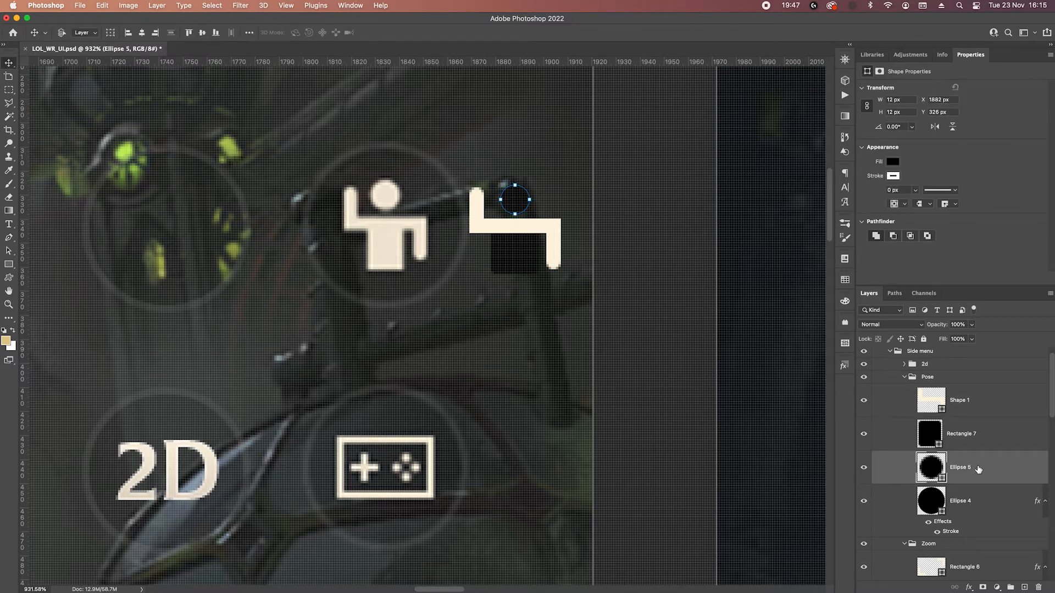
Fill the torso rectangle and the head circle with the cream colour fdf3dd sampled from the arms.
{"action": "double_click", "coordinate": [937, 442]}
{"action": "left_click", "coordinate": [551, 232]}
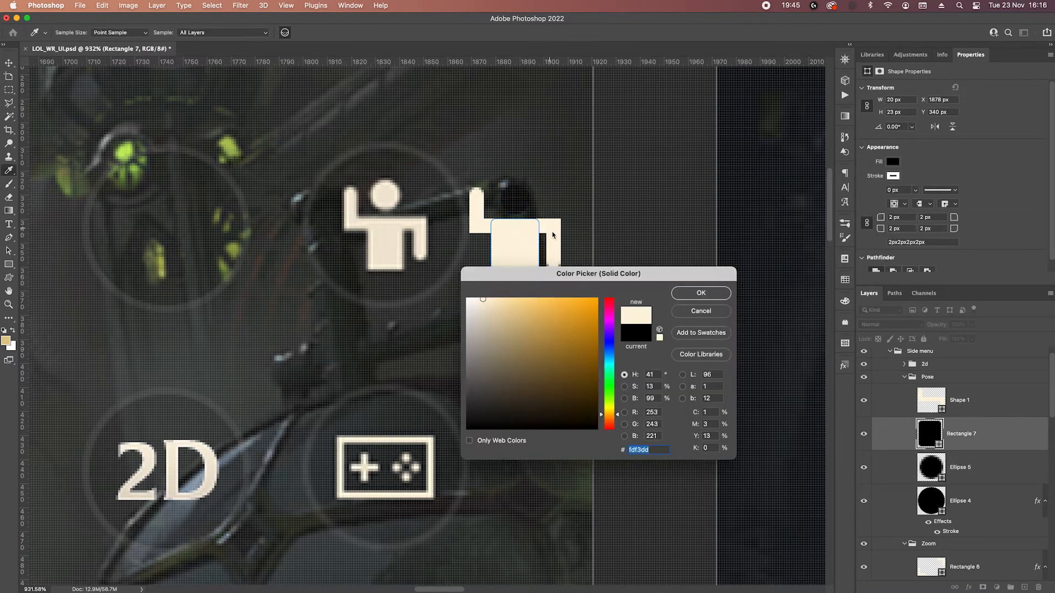
{"action": "left_click", "coordinate": [701, 293]}
{"action": "double_click", "coordinate": [930, 468]}
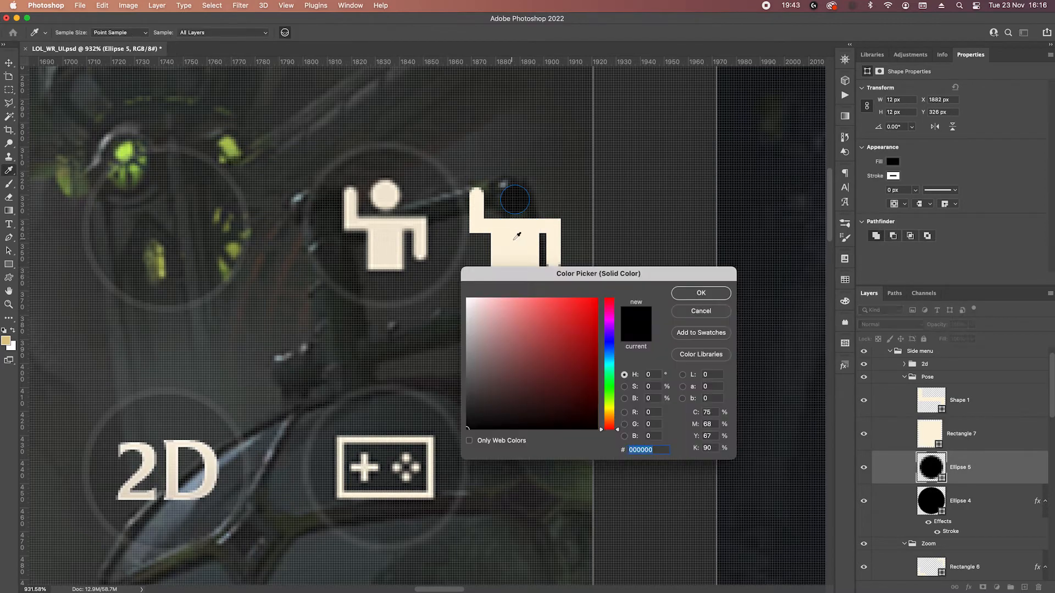
{"action": "left_click", "coordinate": [551, 233]}
{"action": "left_click", "coordinate": [714, 295]}
Group the arms, torso and head as "icon" and add a black drop shadow at 75% opacity and 4 px size.
{"action": "left_click", "coordinate": [968, 409]}
{"action": "left_click", "coordinate": [977, 466], "text": "shift"}
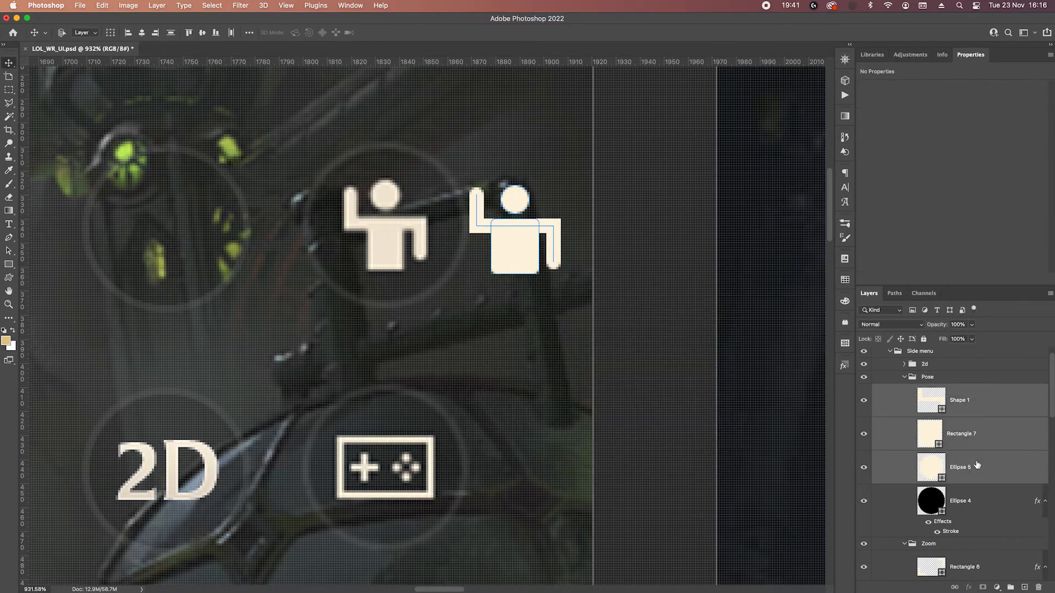
{"action": "key", "text": "super+g"}
{"action": "type", "text": "icon"}
{"action": "key", "text": "Return"}
{"action": "left_click", "coordinate": [969, 587]}
{"action": "left_click", "coordinate": [982, 557]}
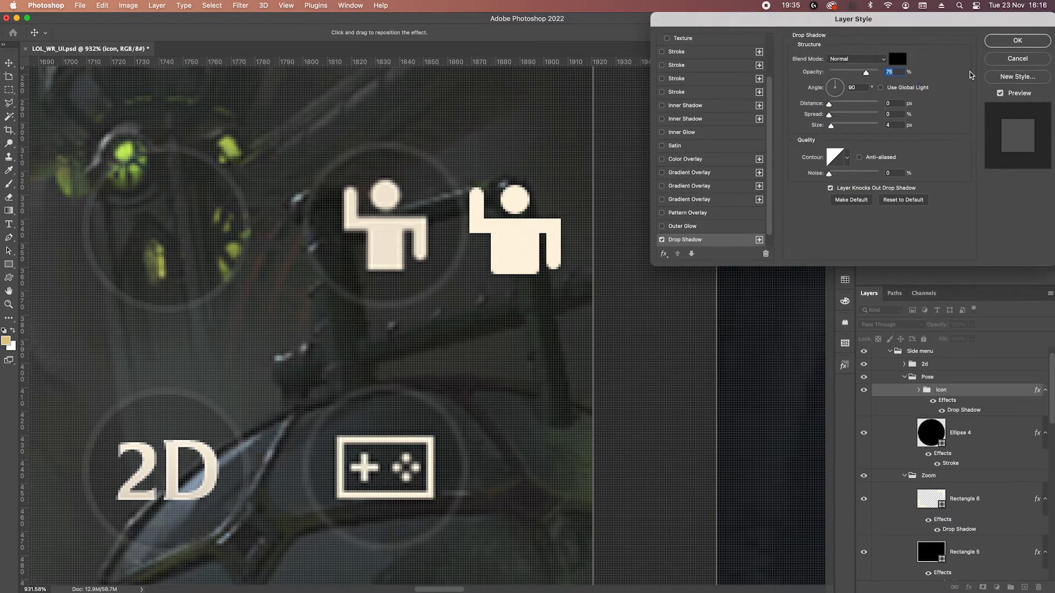
{"action": "left_click", "coordinate": [1017, 40]}
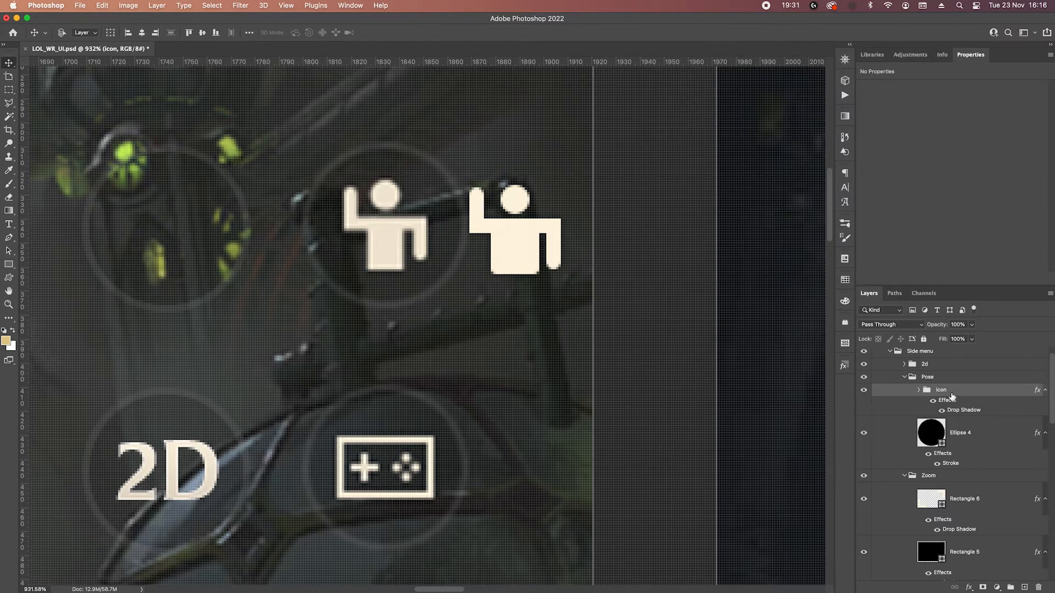
Narrow the figure's torso rectangle to 16 px by moving both vertical sides inward 2 px.
{"action": "left_click", "coordinate": [918, 390]}
{"action": "left_click", "coordinate": [987, 473]}
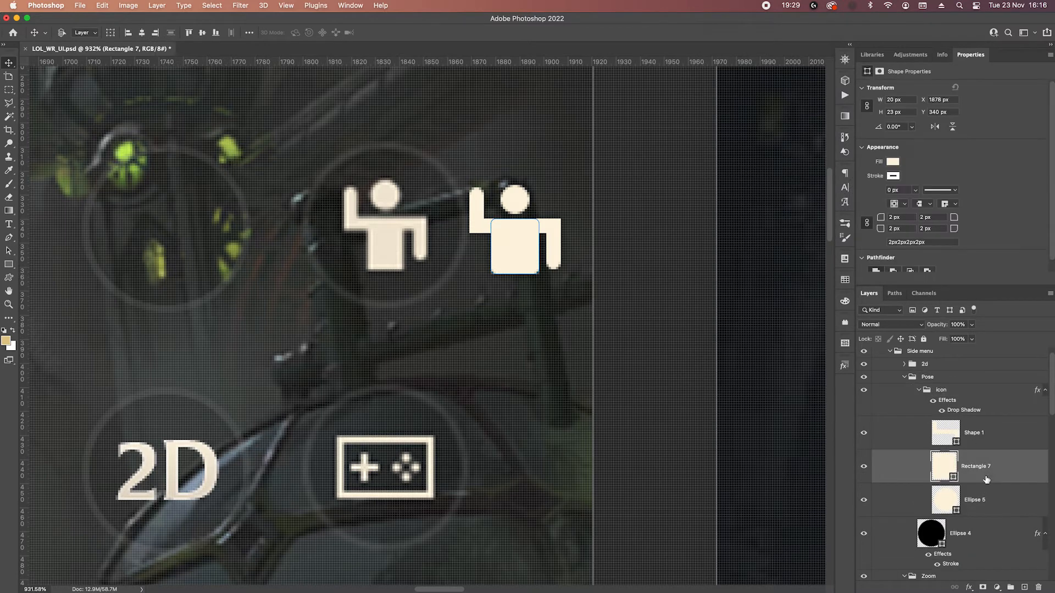
{"action": "key", "text": "p"}
{"action": "left_click_drag", "start_coordinate": [487, 212], "coordinate": [508, 291]}
{"action": "key", "text": "Right"}
{"action": "key", "text": "Right"}
{"action": "left_click_drag", "start_coordinate": [525, 210], "coordinate": [575, 312]}
{"action": "key", "text": "Left"}
{"action": "key", "text": "Left"}
{"action": "key", "text": "Escape"}
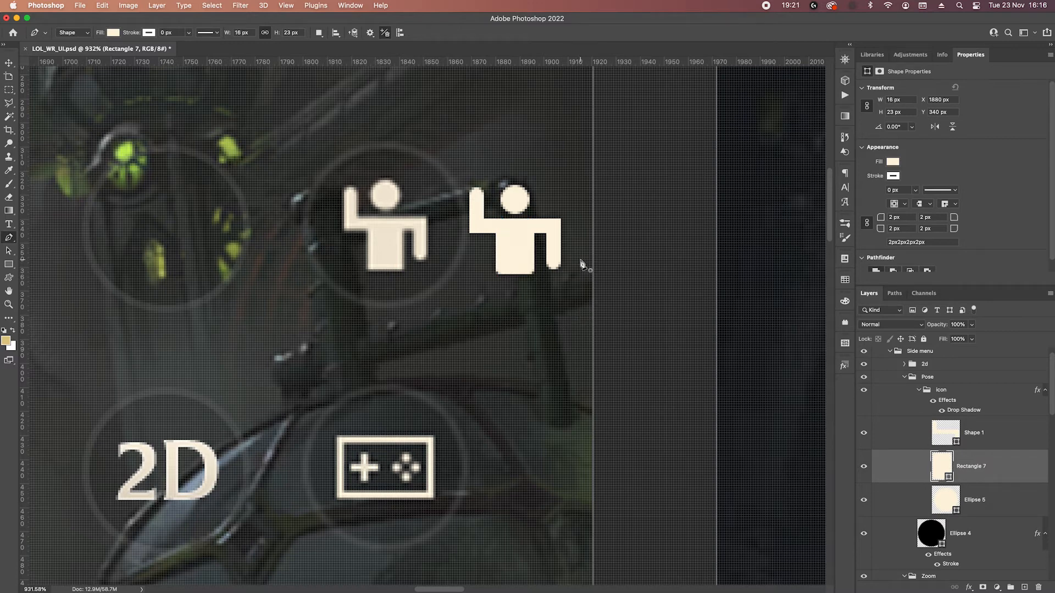
Move both arms inward 2 px so the arms shape is 28 px wide.
{"action": "left_click", "coordinate": [952, 422]}
{"action": "left_click_drag", "start_coordinate": [537, 207], "coordinate": [631, 343]}
{"action": "key", "text": "Left"}
{"action": "key", "text": "Left"}
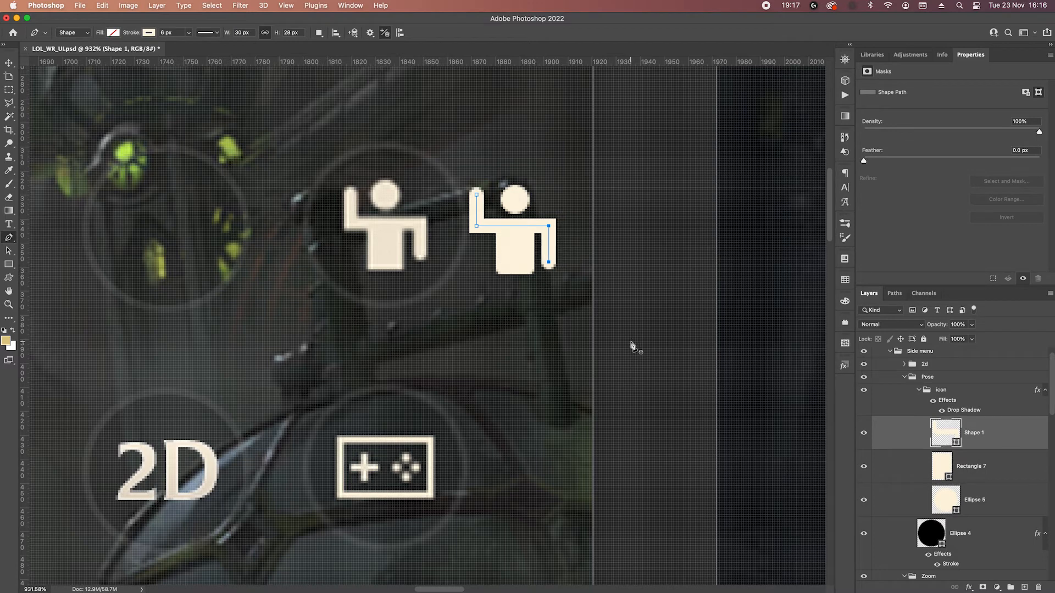
{"action": "left_click_drag", "start_coordinate": [464, 174], "coordinate": [516, 273]}
{"action": "key", "text": "Right"}
{"action": "key", "text": "Right"}
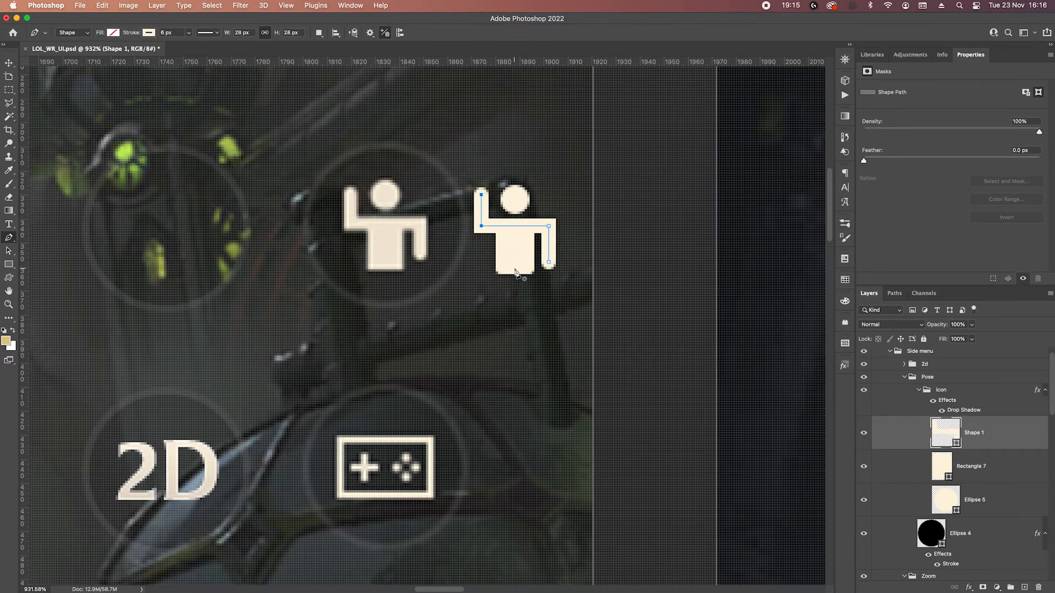
Move the waving figure's icon group to the centre of the empty Pose round button.
{"action": "left_click", "coordinate": [970, 404]}
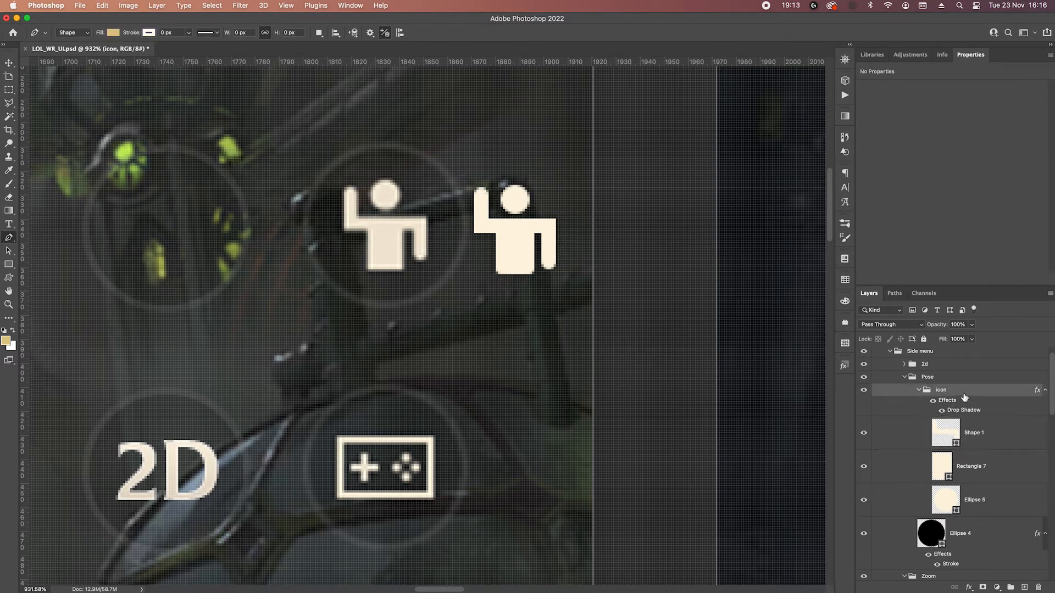
{"action": "key", "text": "v"}
{"action": "key", "text": "Left"}
{"action": "key", "text": "Left"}
{"action": "key", "text": "Left"}
{"action": "key", "text": "Left"}
{"action": "key", "text": "Left"}
{"action": "key", "text": "Left"}
{"action": "key", "text": "Left"}
{"action": "key", "text": "Left"}
{"action": "key", "text": "Left"}
{"action": "key", "text": "Left"}
{"action": "key", "text": "Left"}
{"action": "key", "text": "Left"}
{"action": "key", "text": "Left"}
{"action": "key", "text": "Left"}
{"action": "key", "text": "Left"}
{"action": "key", "text": "Left"}
{"action": "key", "text": "Left"}
{"action": "key", "text": "Left"}
{"action": "key", "text": "Left"}
{"action": "key", "text": "Left"}
{"action": "key", "text": "Left"}
{"action": "key", "text": "Left"}
{"action": "key", "text": "Left"}
{"action": "key", "text": "Left"}
{"action": "key", "text": "Left"}
{"action": "key", "text": "Left"}
{"action": "key", "text": "Left"}
{"action": "key", "text": "Left"}
{"action": "key", "text": "Left"}
{"action": "key", "text": "Left"}
{"action": "key", "text": "Left"}
{"action": "key", "text": "Left"}
{"action": "key", "text": "Left"}
{"action": "key", "text": "Left"}
{"action": "key", "text": "Left"}
{"action": "key", "text": "Left"}
{"action": "key", "text": "Left"}
{"action": "key", "text": "Left"}
{"action": "key", "text": "Left"}
{"action": "key", "text": "Left"}
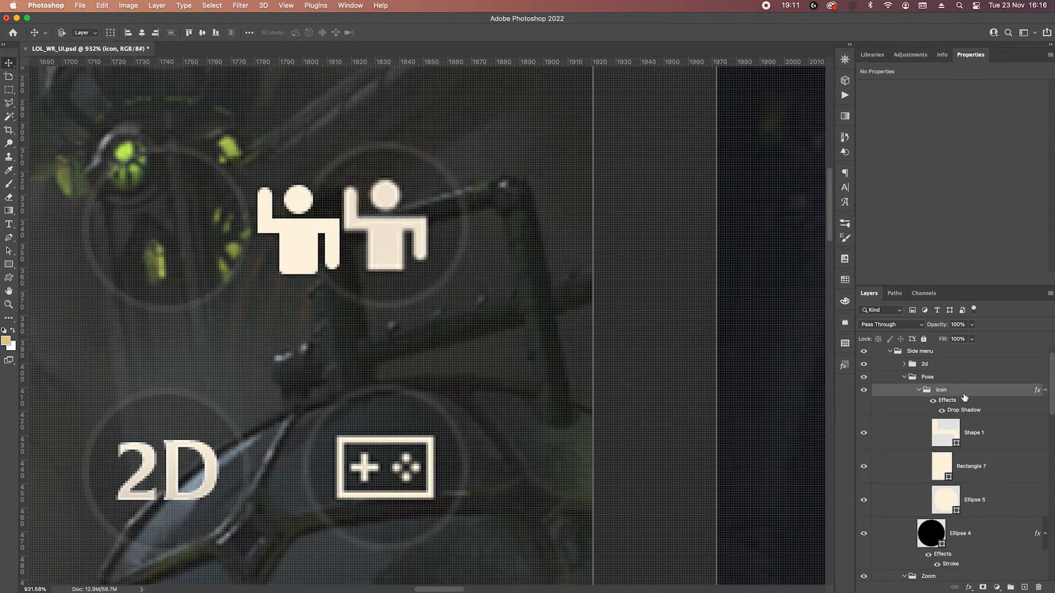
{"action": "key", "text": "Left"}
{"action": "key", "text": "Left"}
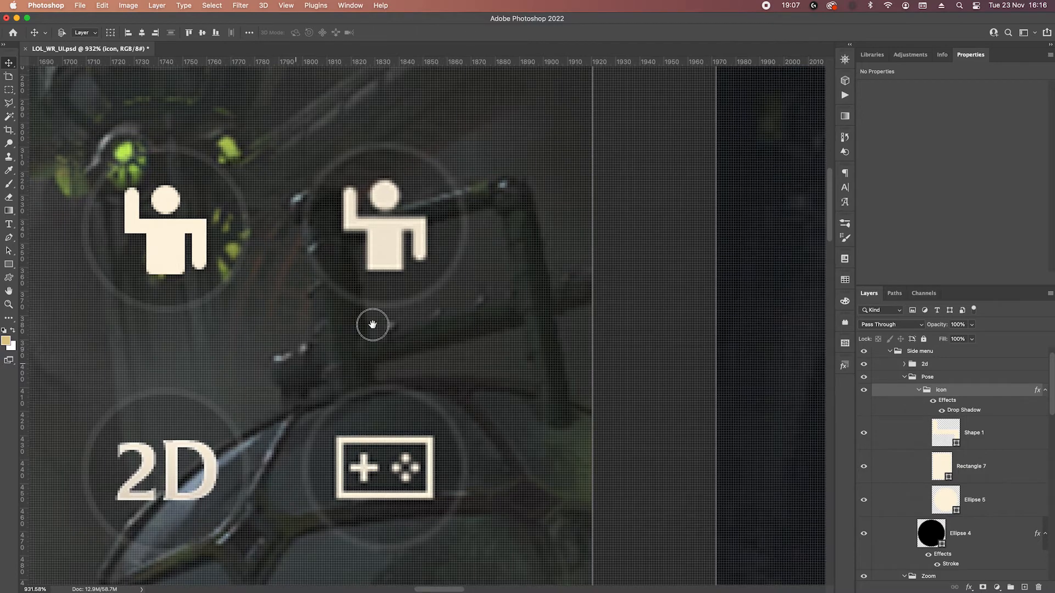
Delete the 2D text from the round button beside the reference's game controller icon.
{"action": "scroll", "coordinate": [367, 310], "scroll_direction": "down", "scroll_amount": 5}
{"action": "scroll", "coordinate": [367, 310], "scroll_direction": "left", "scroll_amount": 5}
{"action": "left_click", "coordinate": [363, 289]}
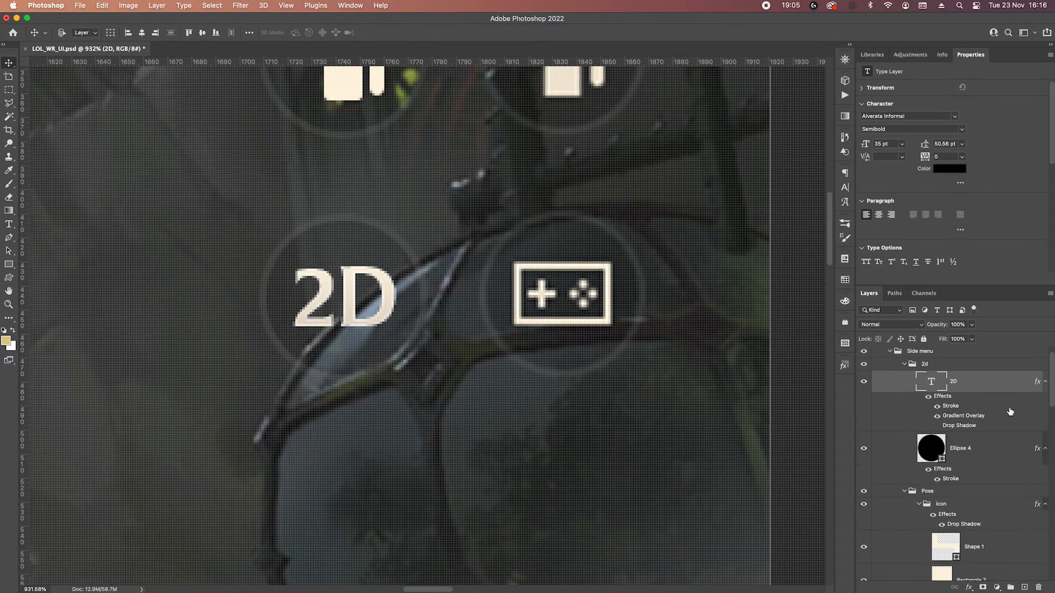
{"action": "key", "text": "Delete"}
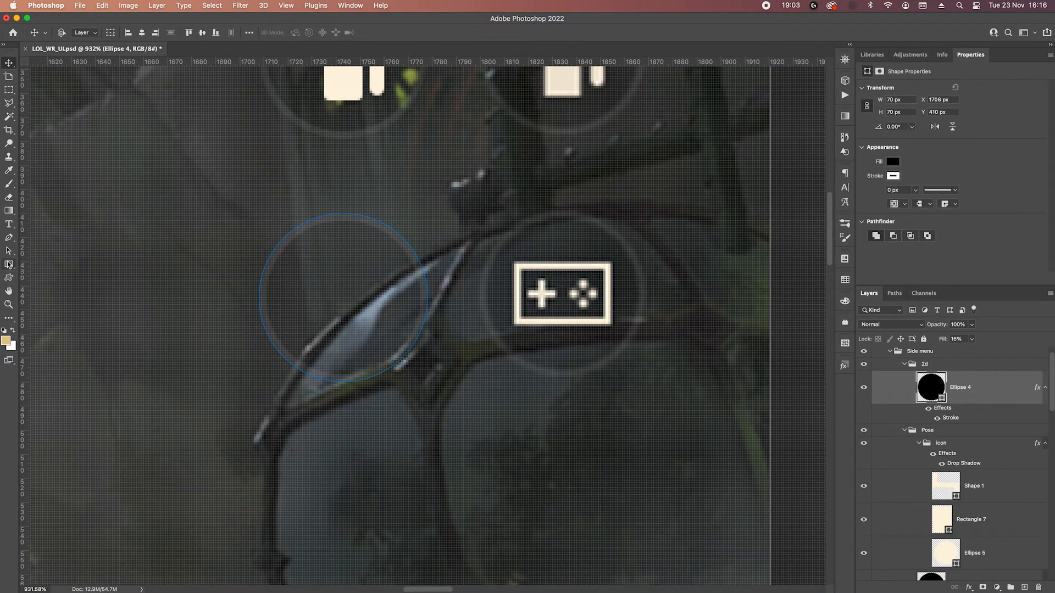
Collapse the Pose and Zoom groups and open the emptied round button's group name for editing.
{"action": "scroll", "coordinate": [476, 197], "scroll_direction": "down", "scroll_amount": 2}
{"action": "left_click_drag", "start_coordinate": [570, 151], "coordinate": [568, 299]}
{"action": "scroll", "coordinate": [581, 324], "scroll_direction": "down", "scroll_amount": 2}
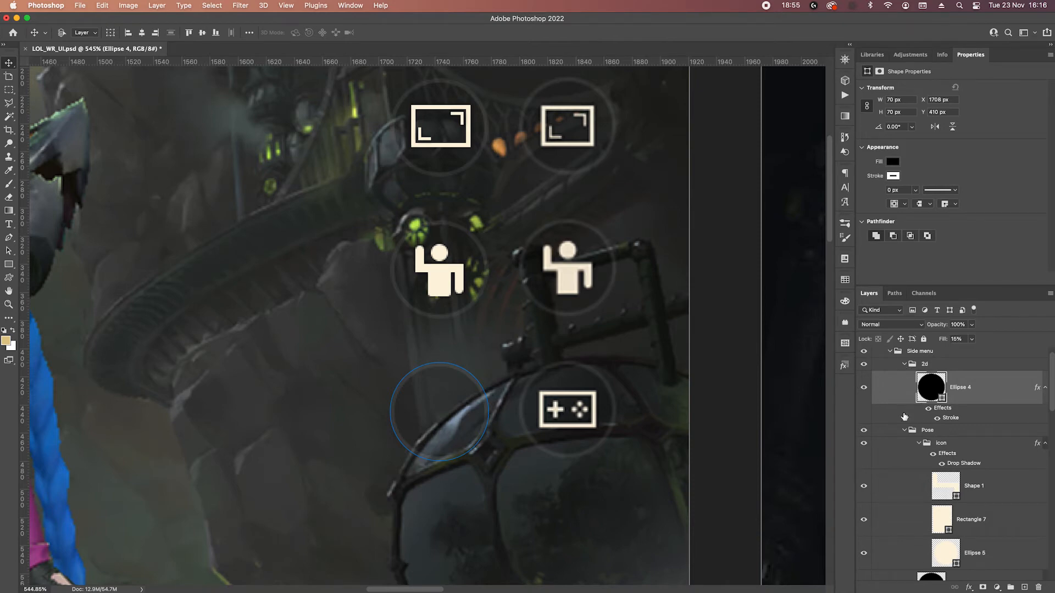
{"action": "left_click", "coordinate": [904, 430]}
{"action": "left_click", "coordinate": [905, 457]}
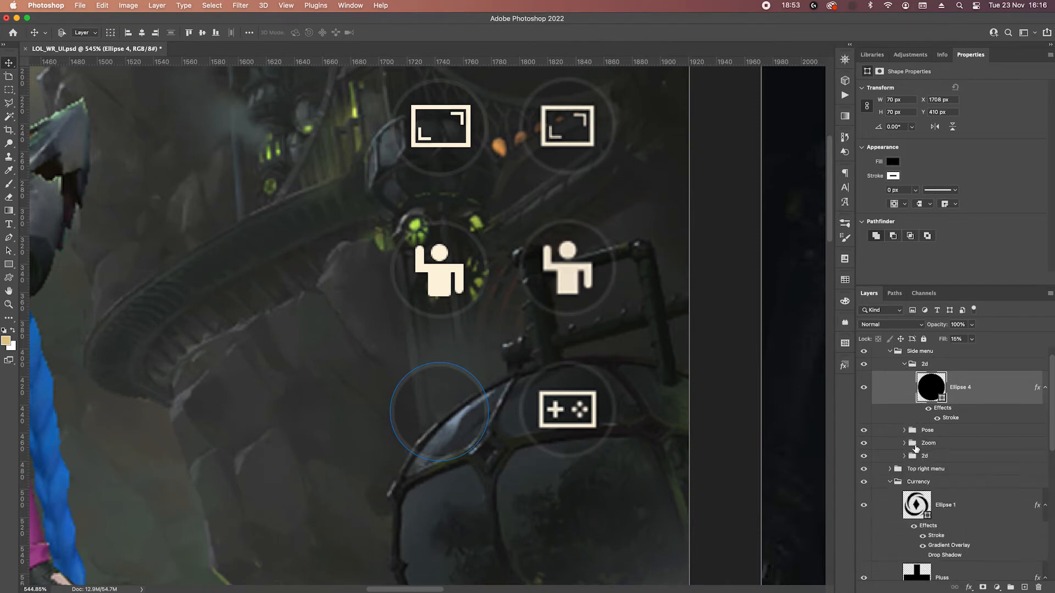
{"action": "double_click", "coordinate": [924, 364]}
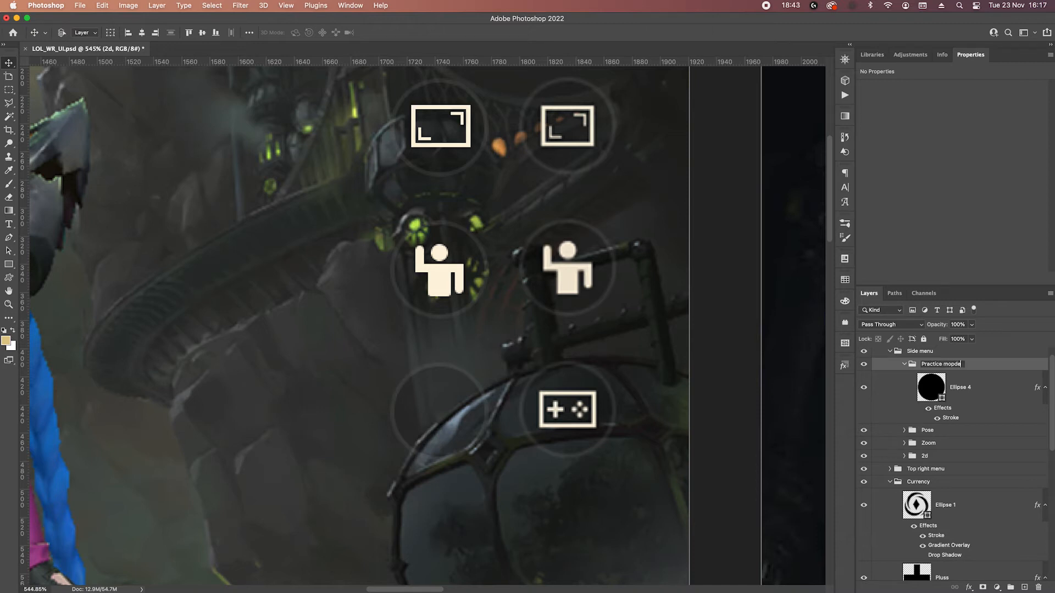
Name the emptied round button's group "Practice mode".
{"action": "type", "text": "de"}
{"action": "key", "text": "Return"}
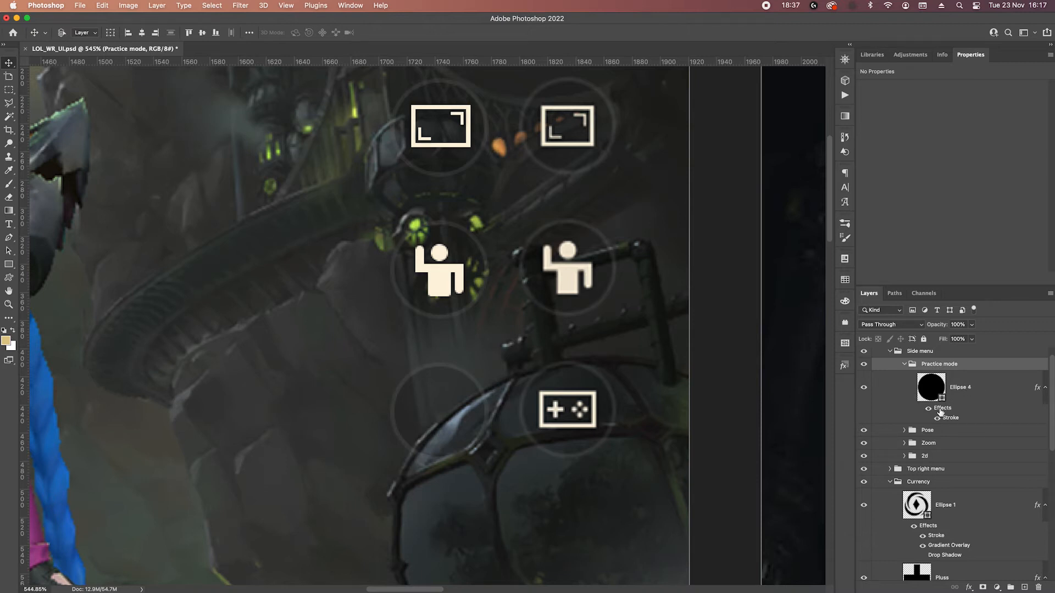
Copy the Zoom icon's frame rectangle into the Practice mode group and centre it inside the empty round button.
{"action": "left_click", "coordinate": [904, 444]}
{"action": "left_click", "coordinate": [976, 471]}
{"action": "left_click_drag", "start_coordinate": [986, 519], "coordinate": [969, 380]}
{"action": "key", "text": "shift+Down"}
{"action": "key", "text": "shift+Down"}
{"action": "key", "text": "shift+Down"}
{"action": "key", "text": "shift+Down"}
{"action": "key", "text": "shift+Down"}
{"action": "key", "text": "shift+Down"}
{"action": "key", "text": "shift+Down"}
{"action": "key", "text": "shift+Down"}
{"action": "key", "text": "shift+Down"}
{"action": "key", "text": "shift+Down"}
{"action": "key", "text": "shift+Down"}
{"action": "key", "text": "shift+Down"}
{"action": "key", "text": "shift+Down"}
{"action": "key", "text": "shift+Down"}
{"action": "key", "text": "shift+Down"}
{"action": "key", "text": "shift+Down"}
{"action": "key", "text": "shift+Down"}
{"action": "key", "text": "shift+Down"}
{"action": "key", "text": "shift+Down"}
{"action": "key", "text": "shift+Down"}
{"action": "key", "text": "Down"}
{"action": "key", "text": "Down"}
{"action": "left_click", "coordinate": [946, 465], "text": "super"}
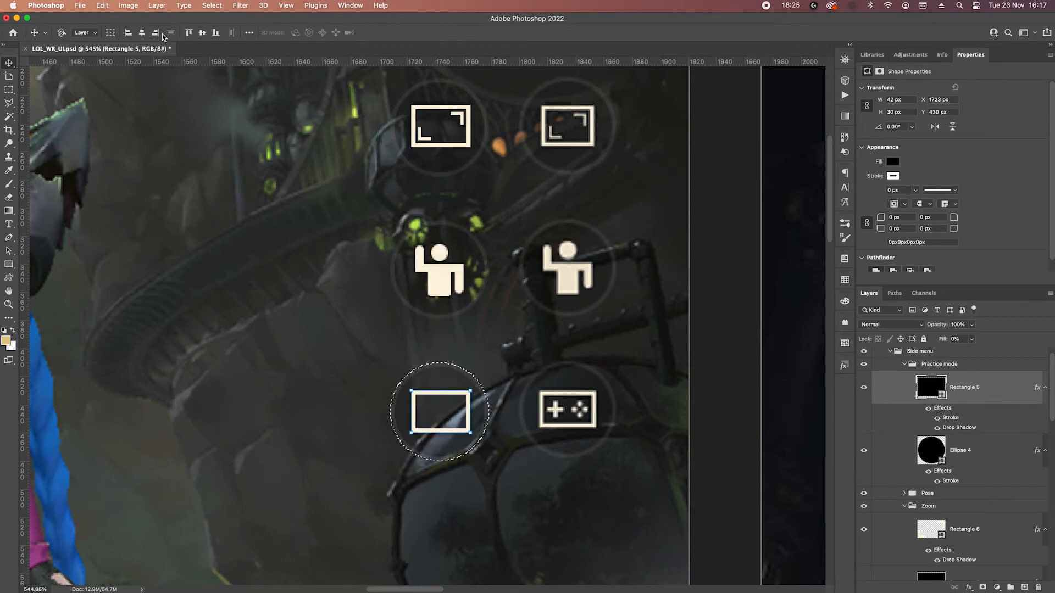
{"action": "key", "text": "super+d"}
Build a 13 px plus shape from a 3 × 13 px rectangle and its copy rotated 90°, merging both into one shape.
{"action": "left_click", "coordinate": [9, 265]}
{"action": "left_click_drag", "start_coordinate": [507, 401], "coordinate": [511, 421]}
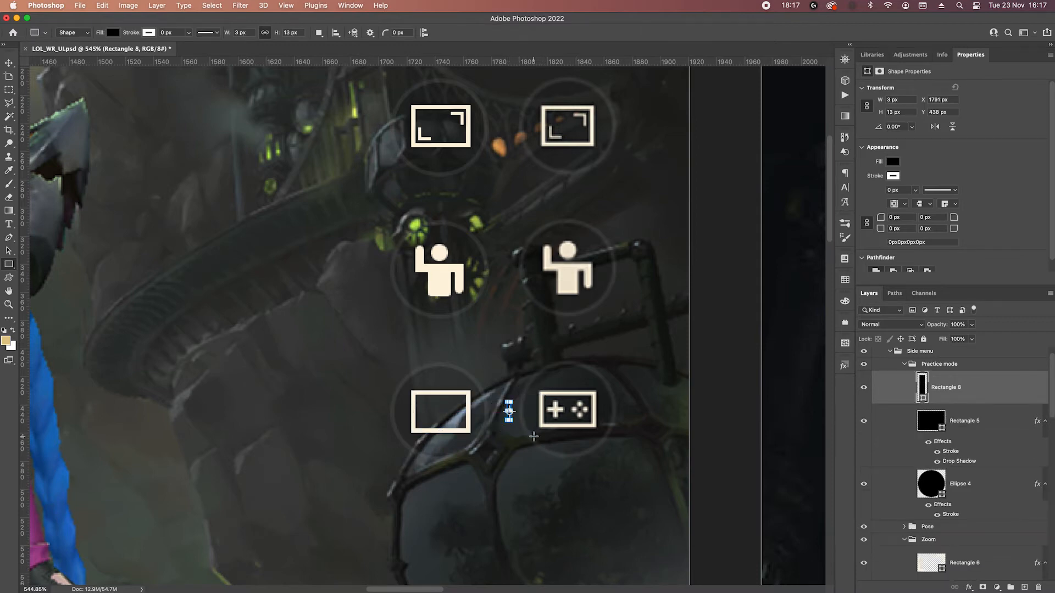
{"action": "scroll", "coordinate": [518, 419], "scroll_direction": "up", "scroll_amount": 5}
{"action": "left_click_drag", "start_coordinate": [966, 394], "coordinate": [965, 400]}
{"action": "key", "text": "super+t"}
{"action": "left_click_drag", "start_coordinate": [521, 360], "coordinate": [535, 430]}
{"action": "key", "text": "Return"}
{"action": "left_click", "coordinate": [984, 391], "text": "shift"}
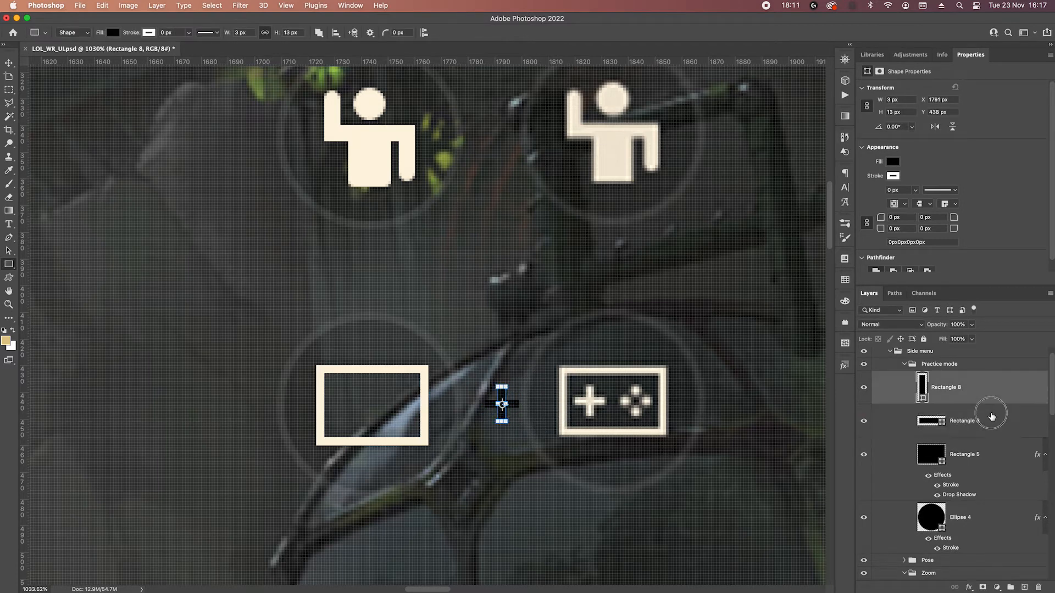
{"action": "right_click", "coordinate": [967, 413]}
{"action": "left_click", "coordinate": [901, 431]}
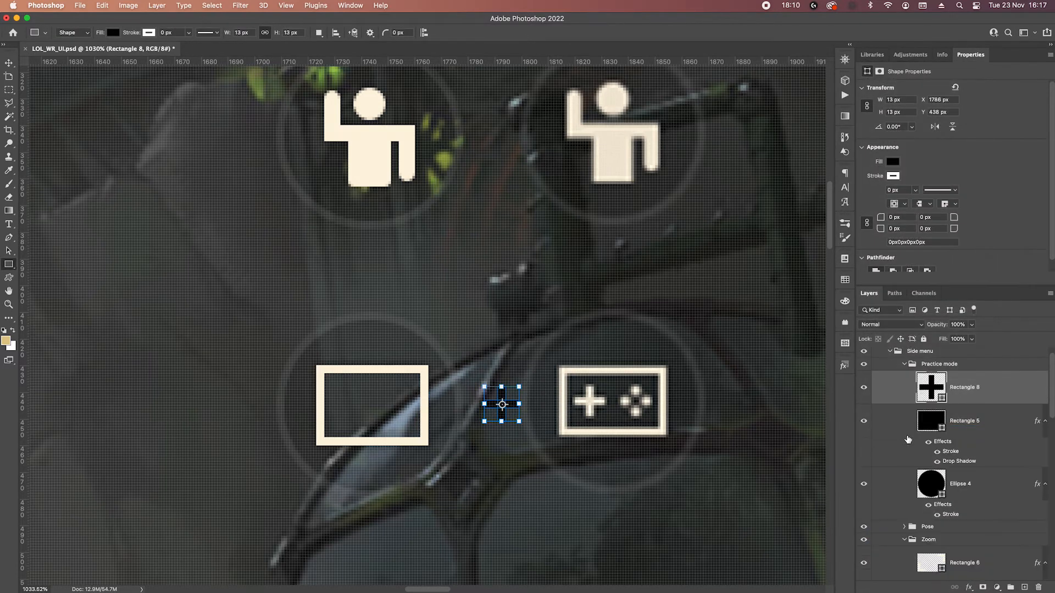
Fill the plus with the frame's cream colour and move it into the left half of the controller frame.
{"action": "double_click", "coordinate": [930, 391]}
{"action": "left_click", "coordinate": [398, 366]}
{"action": "key", "text": "Return"}
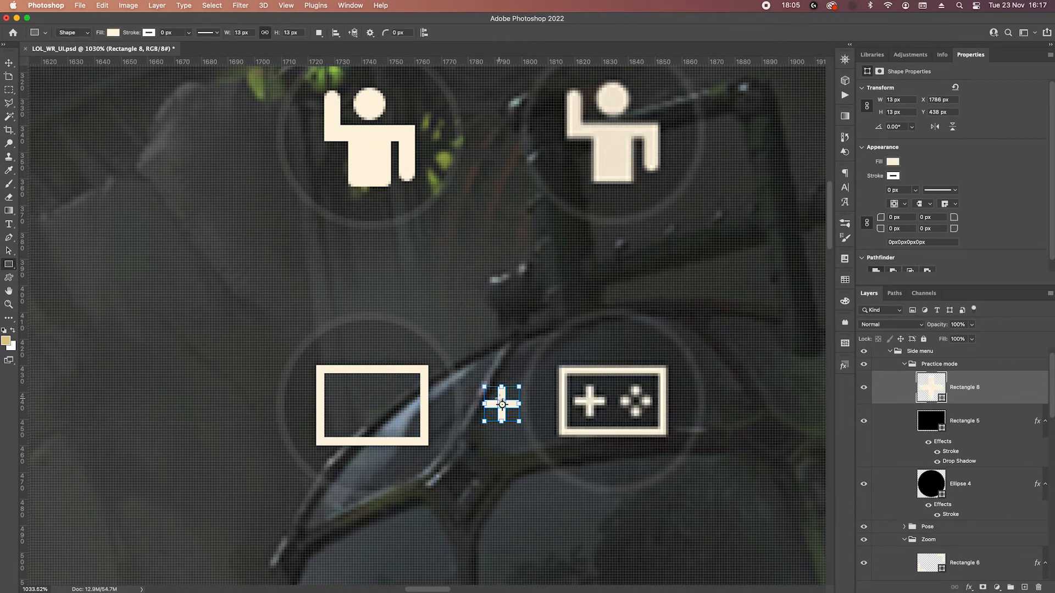
{"action": "key", "text": "v"}
{"action": "left_click_drag", "start_coordinate": [509, 405], "coordinate": [352, 410]}
{"action": "key", "text": "Right"}
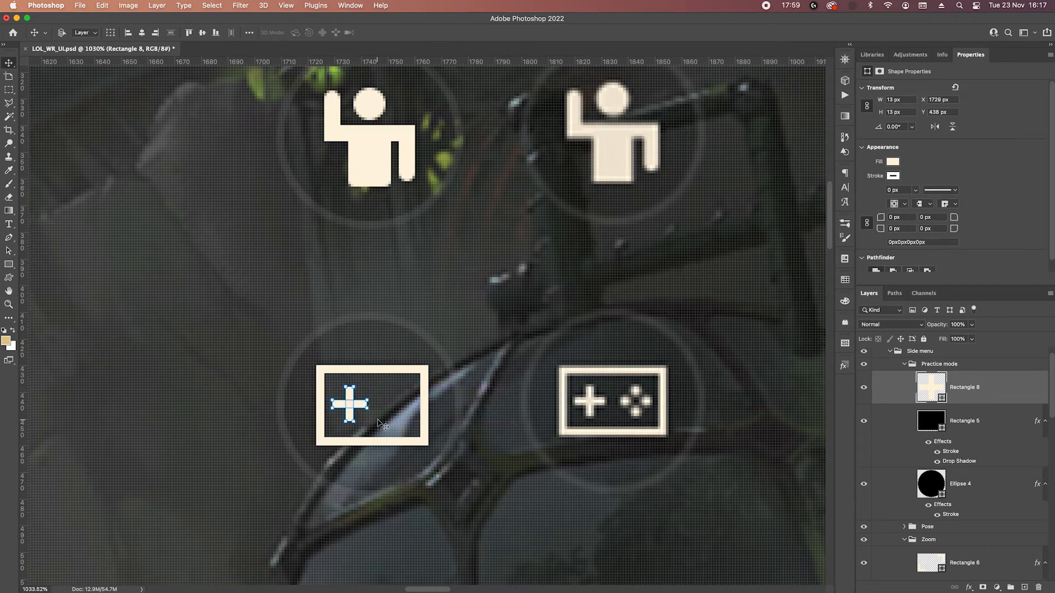
Draw a 4 px circle in the right half of the controller frame, level with the plus's upper end.
{"action": "left_click", "coordinate": [8, 266]}
{"action": "left_click", "coordinate": [44, 273]}
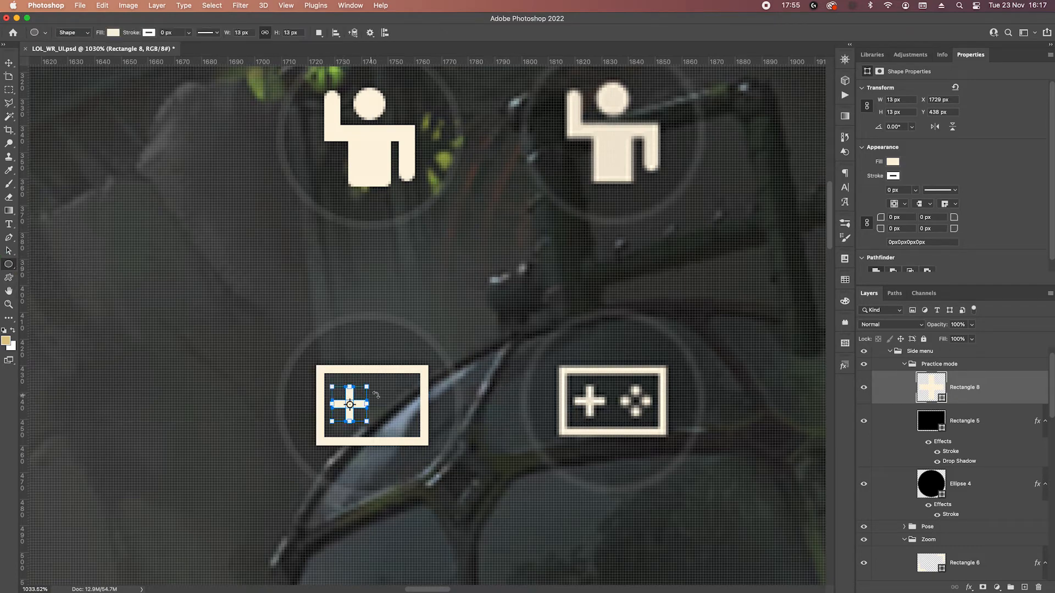
{"action": "scroll", "coordinate": [376, 395], "scroll_direction": "up", "scroll_amount": 5}
{"action": "left_click_drag", "start_coordinate": [521, 391], "coordinate": [400, 307]}
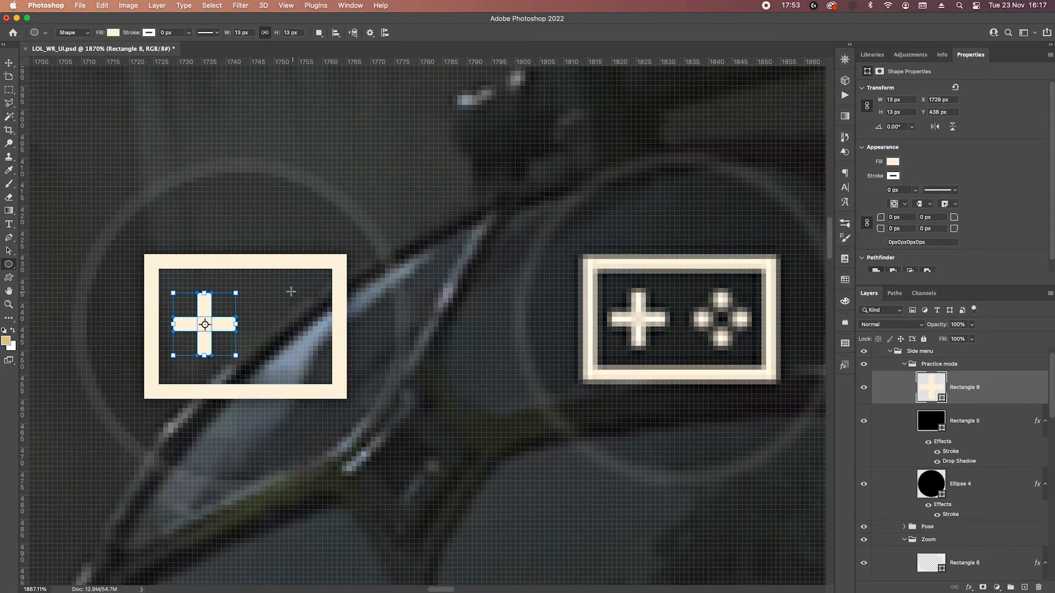
{"action": "left_click_drag", "start_coordinate": [273, 296], "coordinate": [305, 314]}
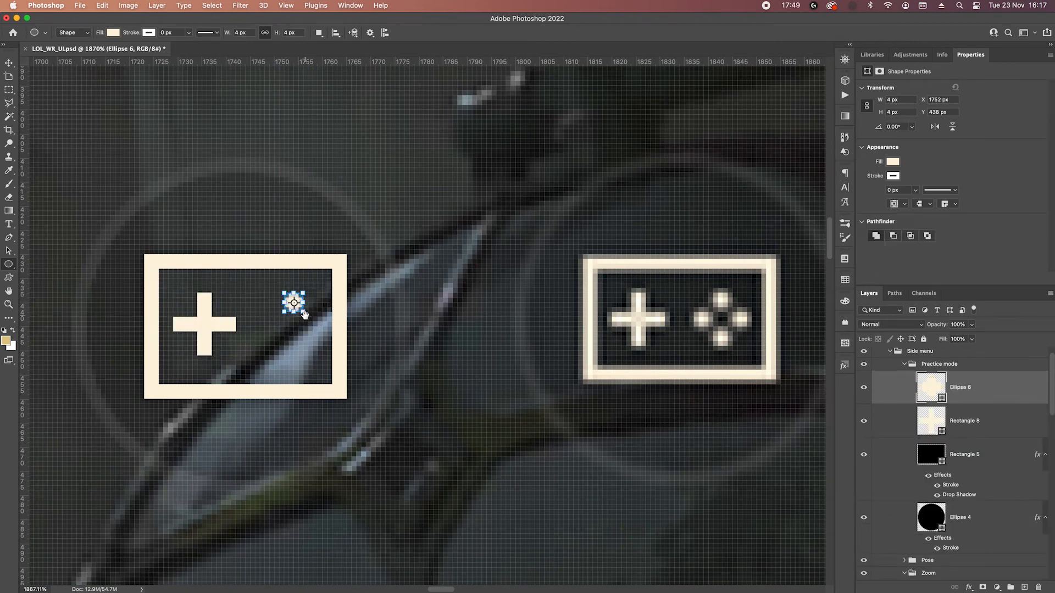
Copy the small circle 9 px straight down and merge both circles into one shape.
{"action": "key", "text": "v"}
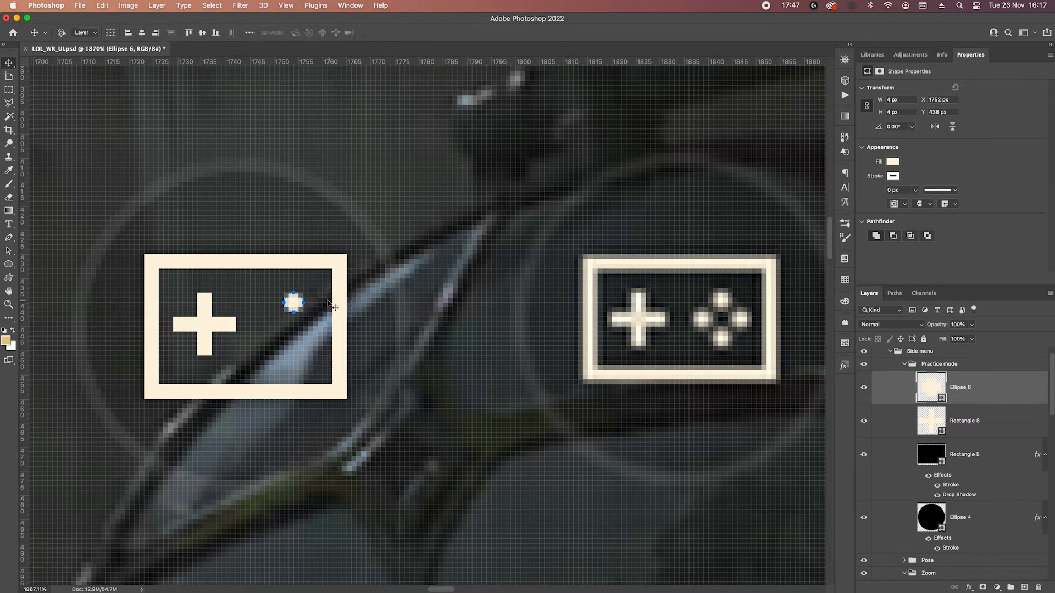
{"action": "left_click_drag", "start_coordinate": [295, 306], "coordinate": [298, 348]}
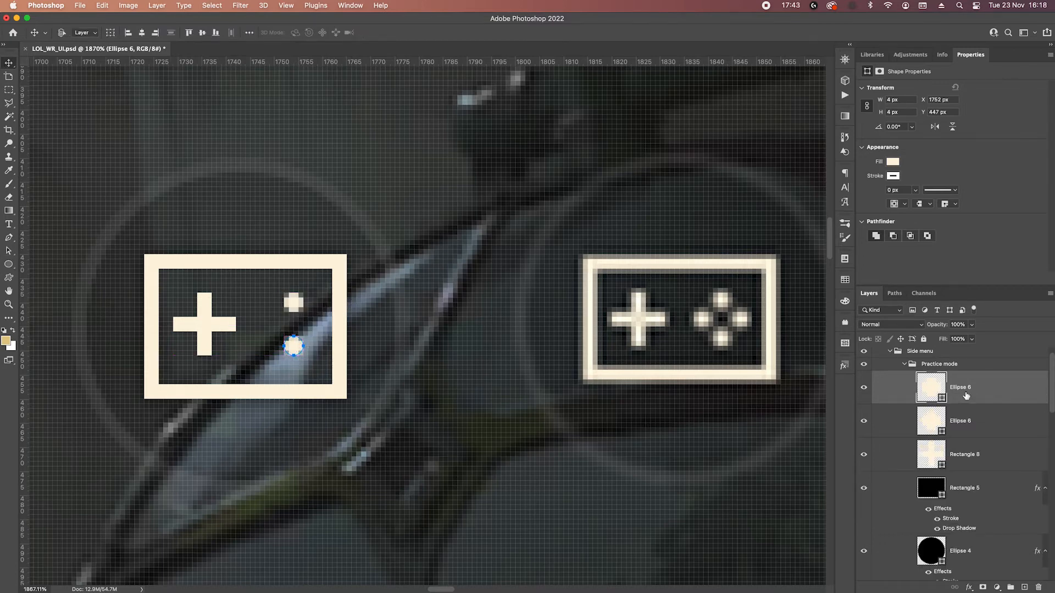
{"action": "right_click", "coordinate": [987, 420]}
{"action": "left_click", "coordinate": [964, 431]}
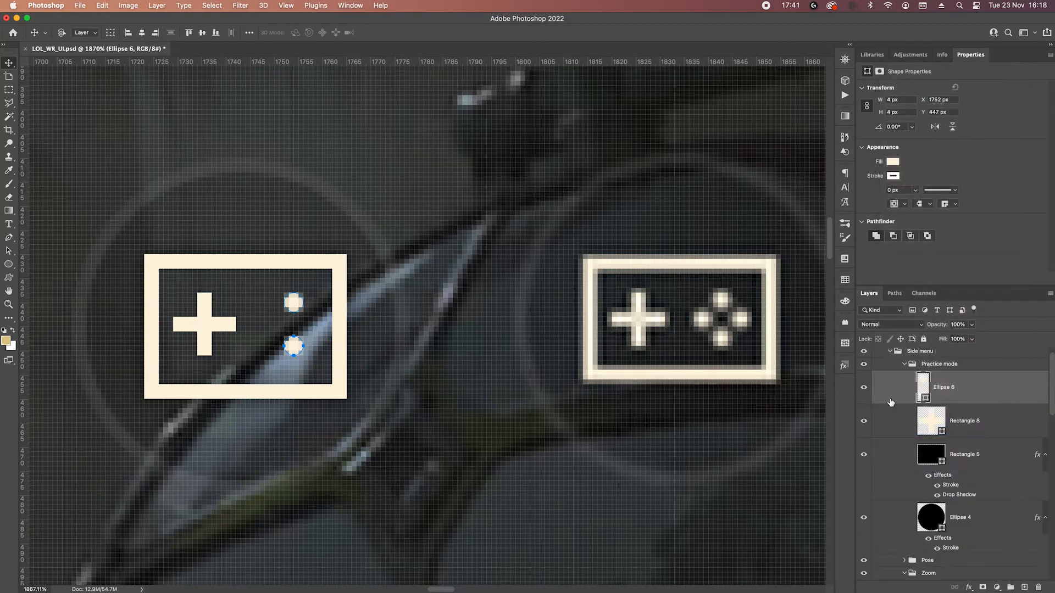
Duplicate the merged circle pair and rotate the copy 90° to form a four-dot diamond of controller buttons.
{"action": "key", "text": "super+z"}
{"action": "key", "text": "super+t"}
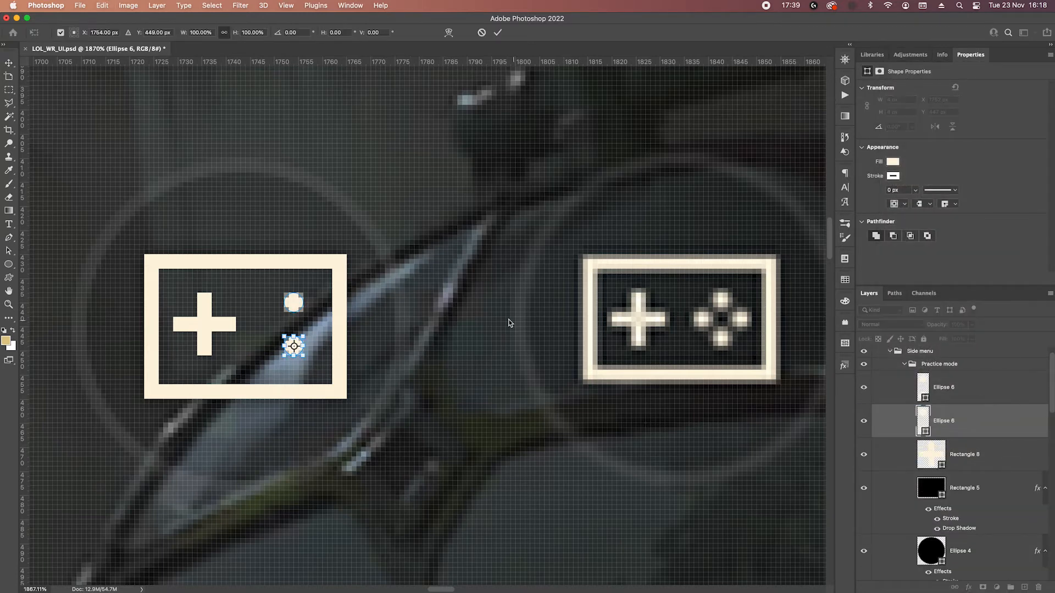
{"action": "key", "text": "Return"}
{"action": "left_click", "coordinate": [985, 391]}
{"action": "left_click", "coordinate": [991, 420]}
{"action": "key", "text": "super+t"}
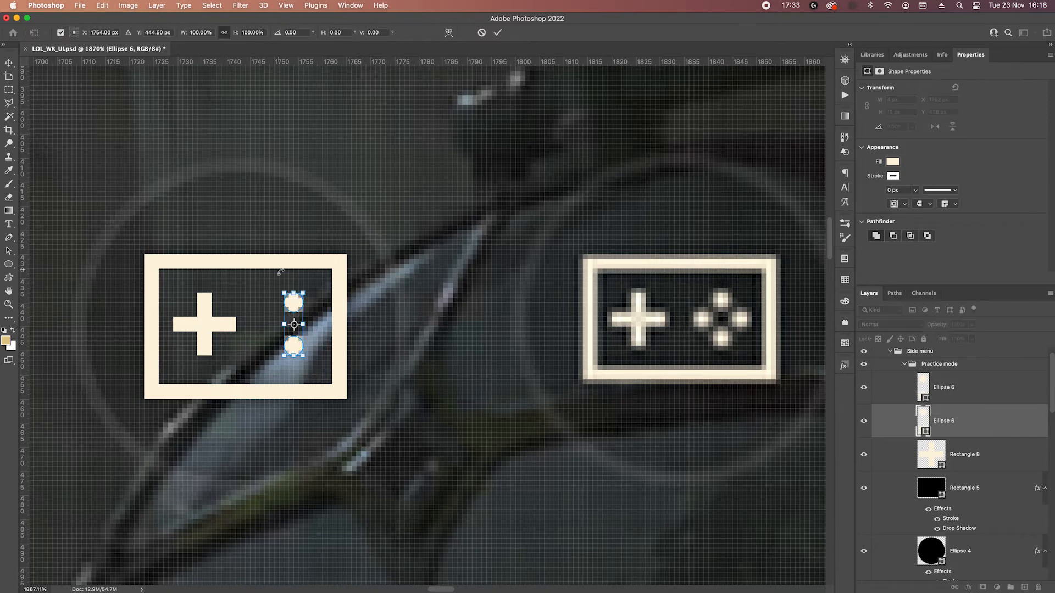
{"action": "left_click_drag", "start_coordinate": [313, 285], "coordinate": [350, 345]}
{"action": "key", "text": "Return"}
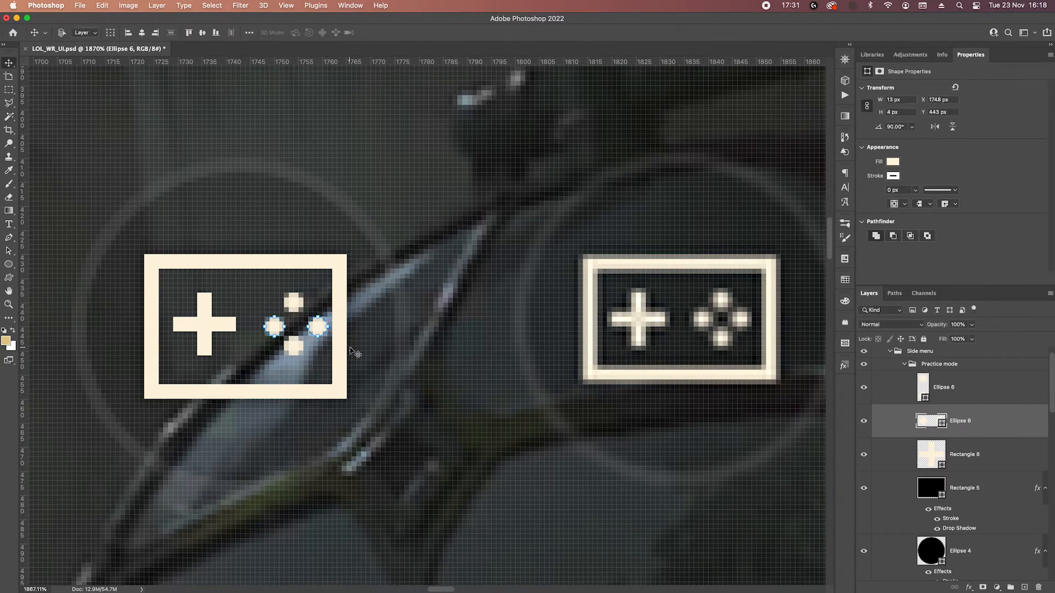
Move both circle pairs 1 px to the left together.
{"action": "left_click", "coordinate": [983, 392]}
{"action": "left_click", "coordinate": [995, 424], "text": "shift"}
{"action": "key", "text": "Left"}
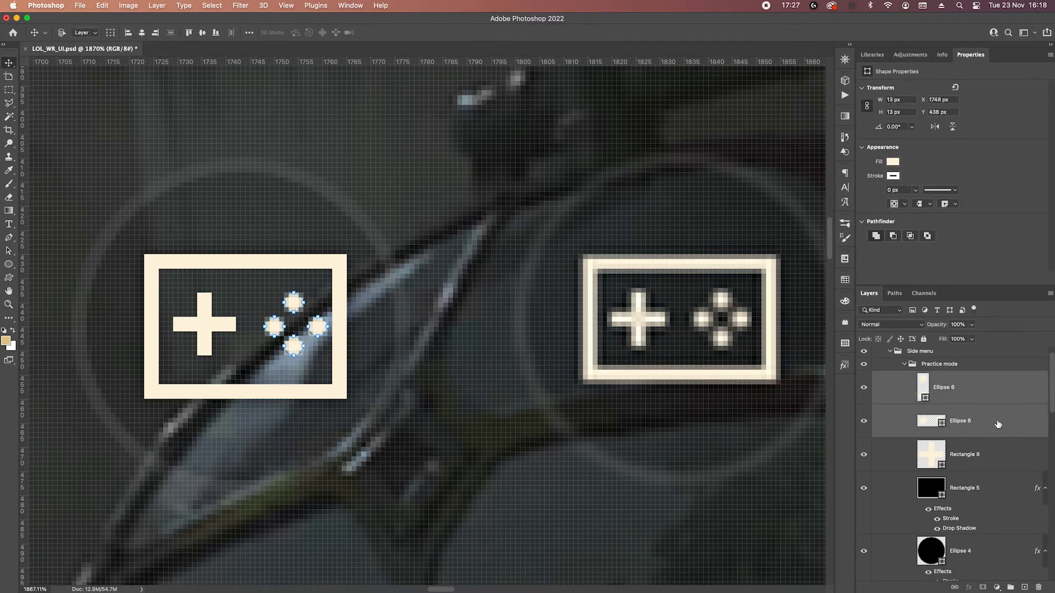
Move only the right dot of the horizontal circle pair 1 px left to even the diamond's spacing.
{"action": "scroll", "coordinate": [275, 348], "scroll_direction": "up", "scroll_amount": 3}
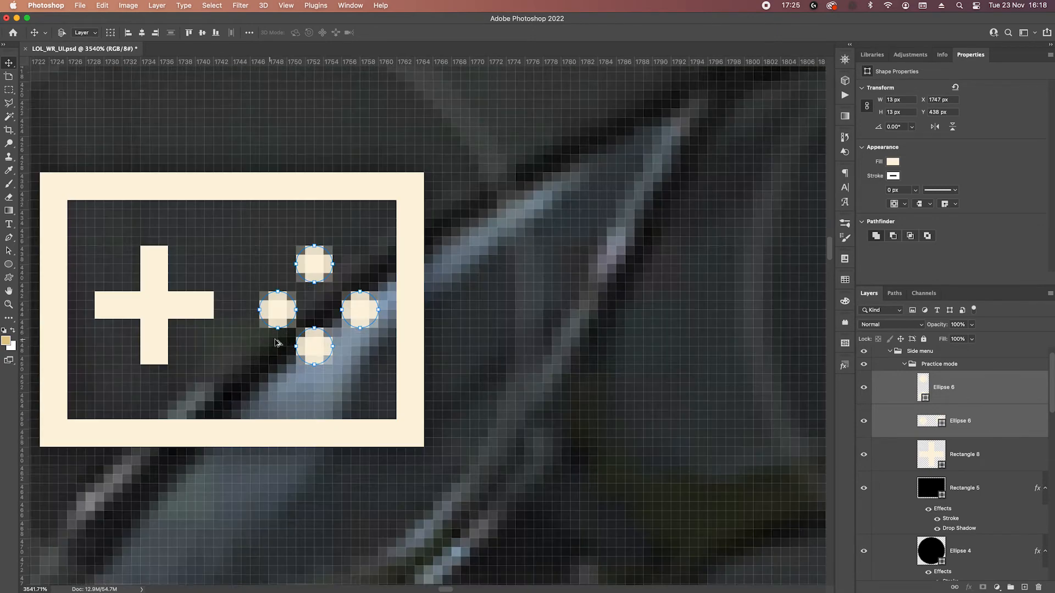
{"action": "left_click", "coordinate": [345, 295], "text": "super"}
{"action": "key", "text": "super+z"}
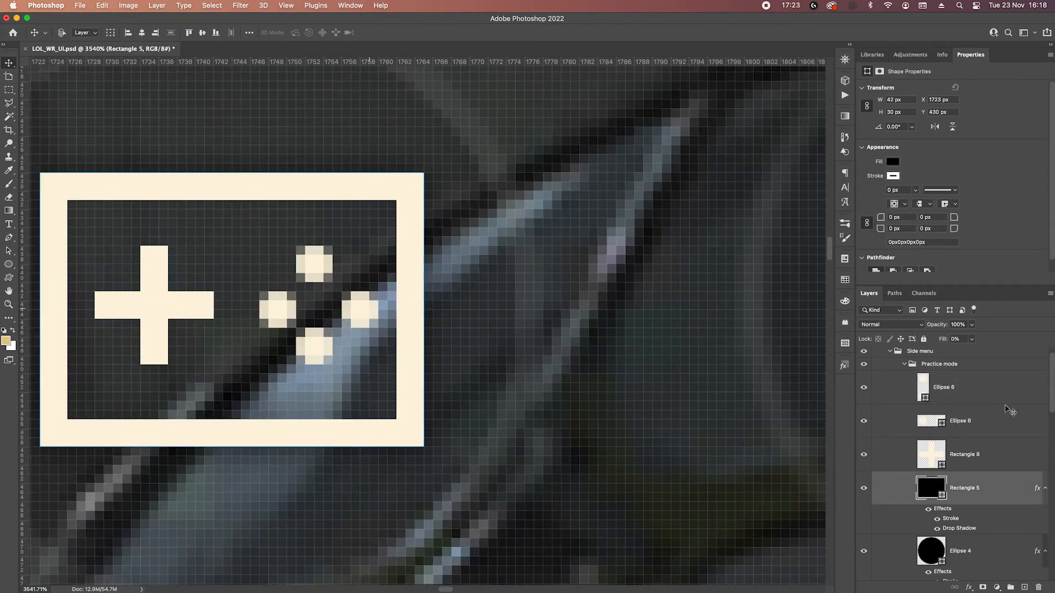
{"action": "left_click", "coordinate": [971, 421]}
{"action": "key", "text": "p"}
{"action": "left_click_drag", "start_coordinate": [337, 286], "coordinate": [392, 331]}
{"action": "key", "text": "Left"}
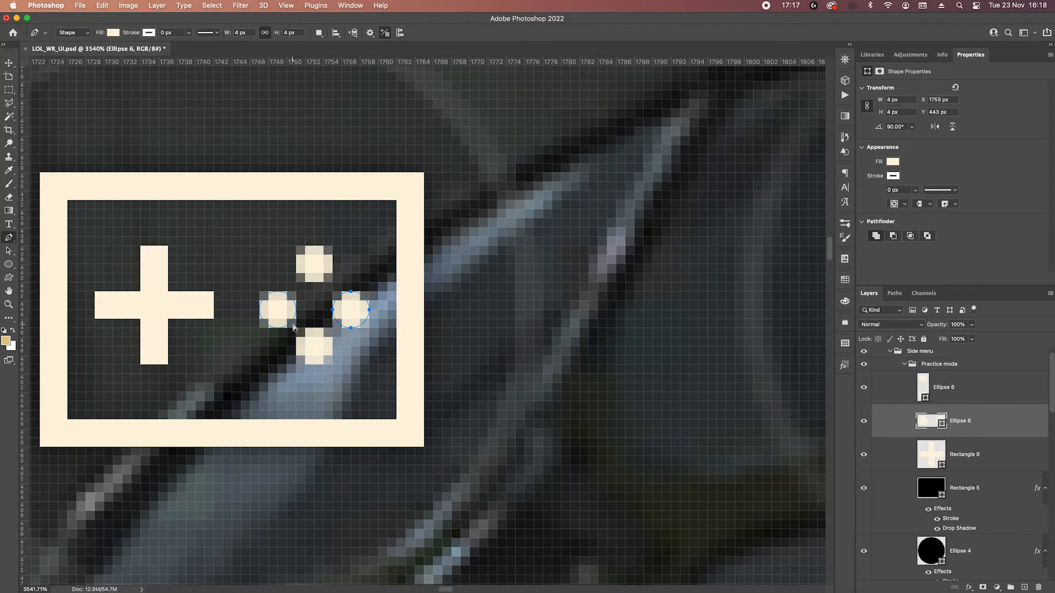
{"action": "scroll", "coordinate": [292, 328], "scroll_direction": "down", "scroll_amount": 5}
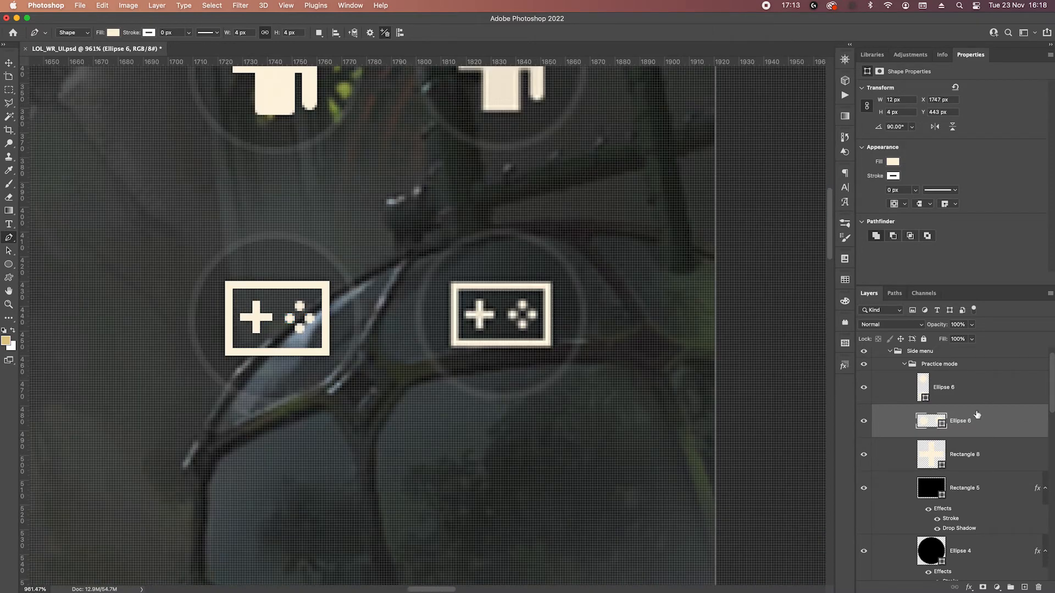
Group the two circle pairs and the plus shape as "Icon".
{"action": "left_click", "coordinate": [956, 389]}
{"action": "left_click", "coordinate": [992, 456], "text": "shift"}
{"action": "key", "text": "super+g"}
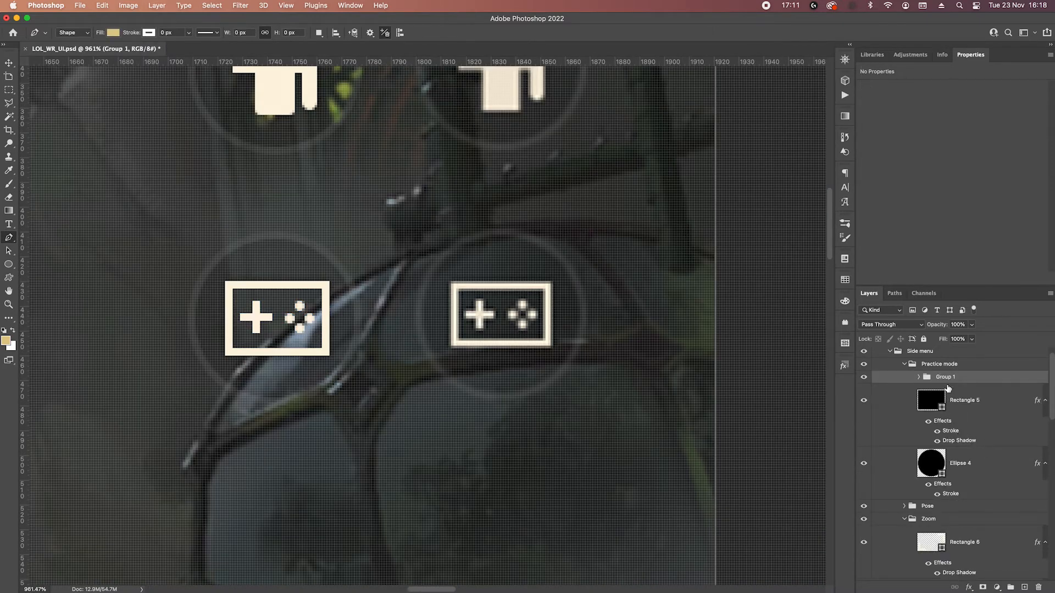
{"action": "type", "text": "Ic"}
{"action": "key", "text": "Return"}
Move the controller's frame rectangle into the Icon group beneath the plus shape.
{"action": "left_click", "coordinate": [971, 400]}
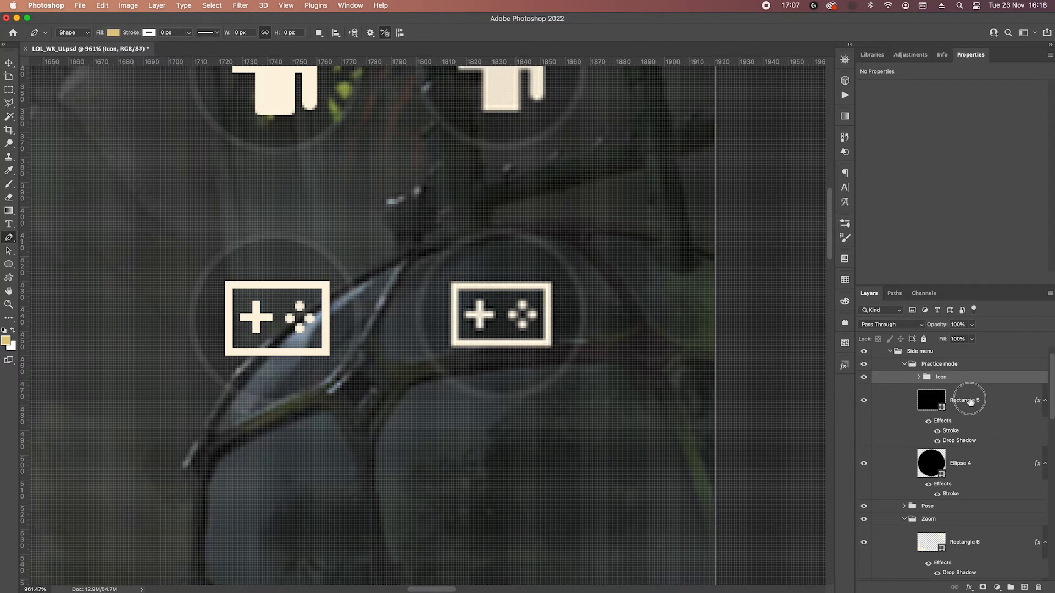
{"action": "key", "text": "Delete"}
{"action": "left_click", "coordinate": [918, 377]}
{"action": "left_click_drag", "start_coordinate": [994, 401], "coordinate": [987, 537]}
{"action": "left_click", "coordinate": [918, 377]}
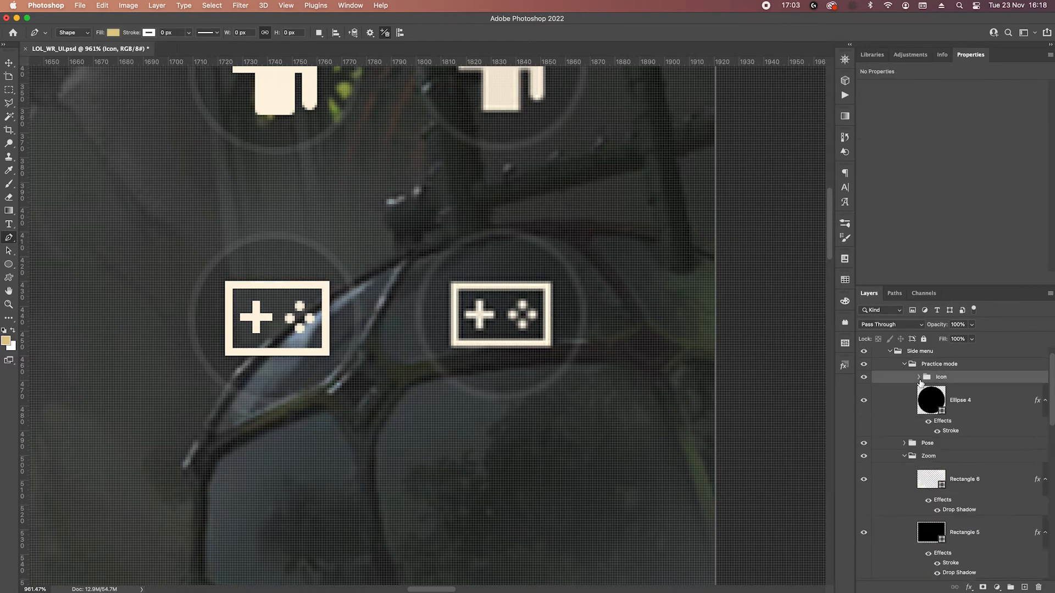
Copy the frame rectangle's Drop Shadow effect onto the whole Icon group.
{"action": "left_click", "coordinate": [917, 377]}
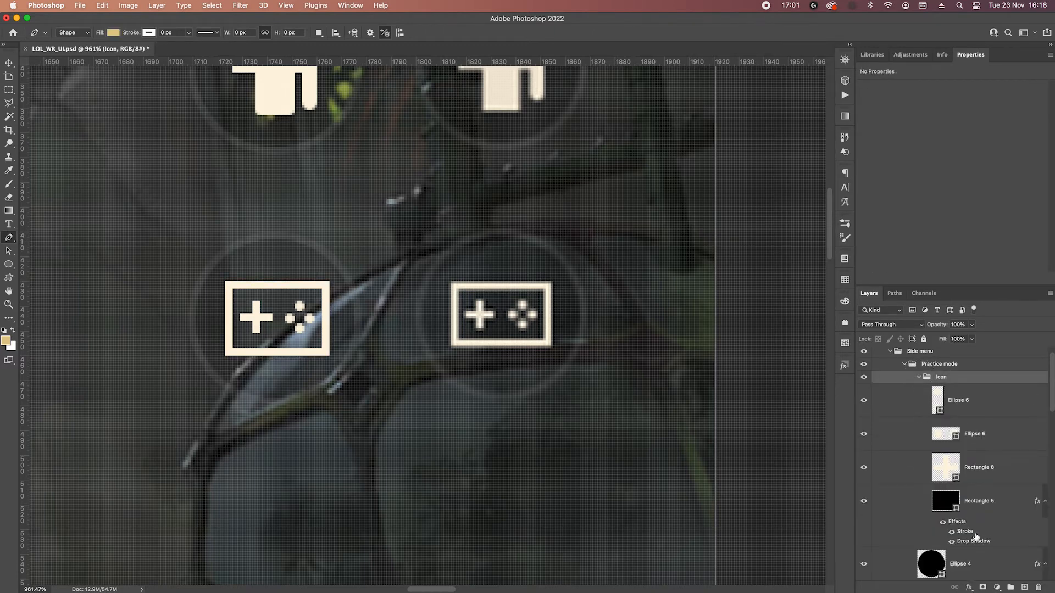
{"action": "left_click_drag", "start_coordinate": [978, 543], "coordinate": [956, 379]}
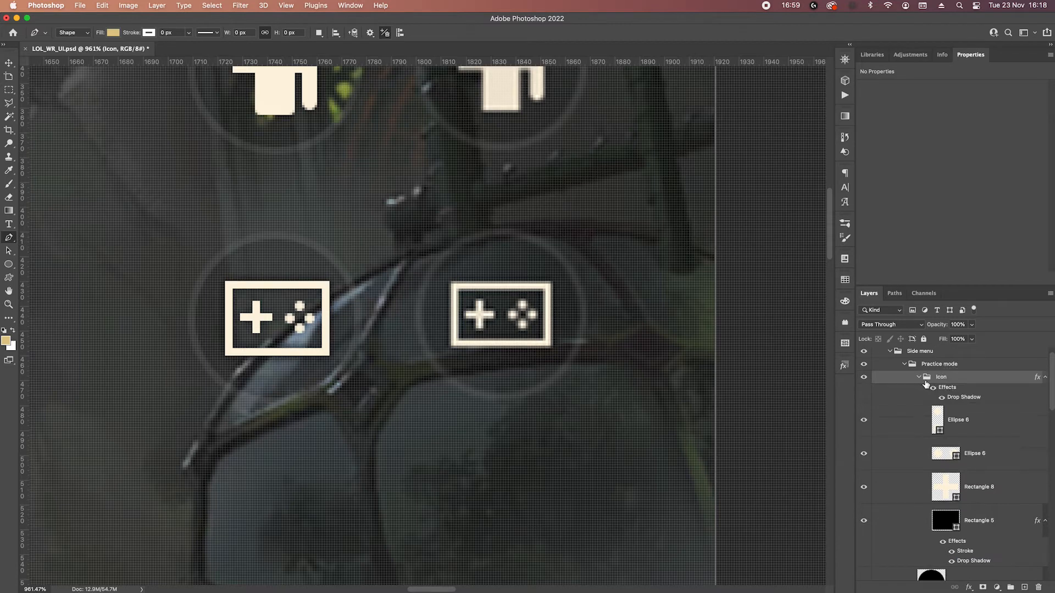
{"action": "left_click", "coordinate": [918, 377]}
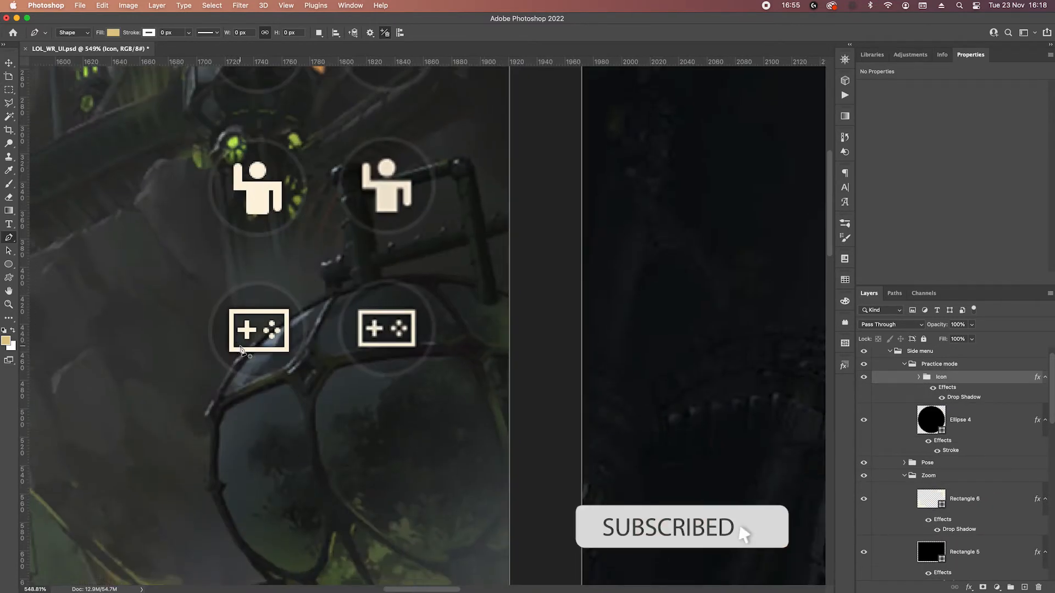
Collapse the Side menu group and move it right until its buttons cover the reference's side buttons.
{"action": "key", "text": "v"}
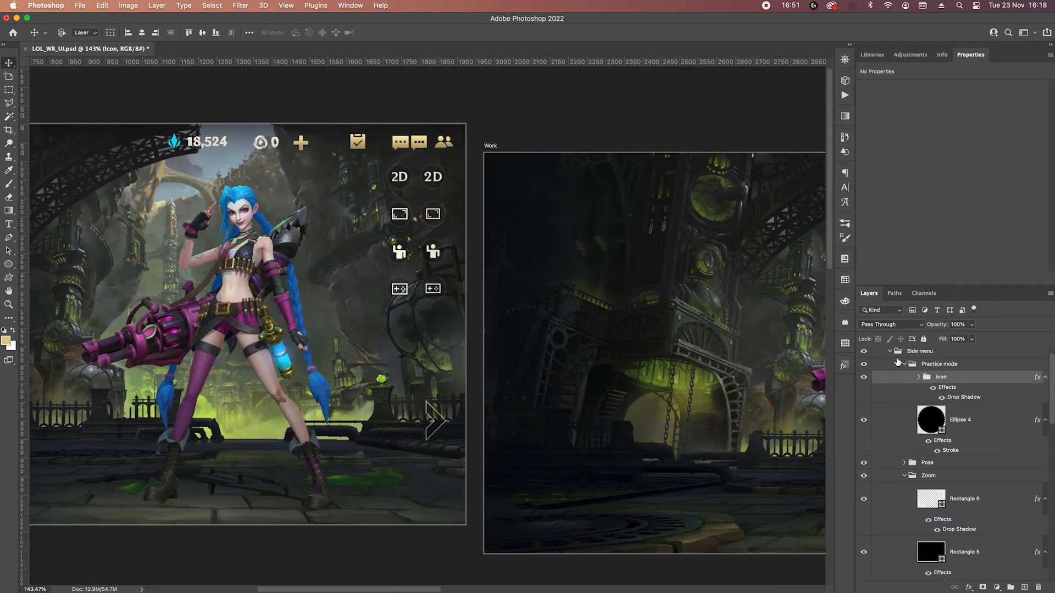
{"action": "left_click", "coordinate": [891, 351]}
{"action": "left_click", "coordinate": [909, 355]}
{"action": "key", "text": "shift+Right"}
{"action": "key", "text": "shift+Right"}
{"action": "key", "text": "shift+Right"}
{"action": "key", "text": "shift+Right"}
{"action": "key", "text": "shift+Right"}
{"action": "key", "text": "shift+Right"}
{"action": "key", "text": "shift+Right"}
{"action": "key", "text": "shift+Right"}
{"action": "key", "text": "shift+Right"}
{"action": "key", "text": "shift+Right"}
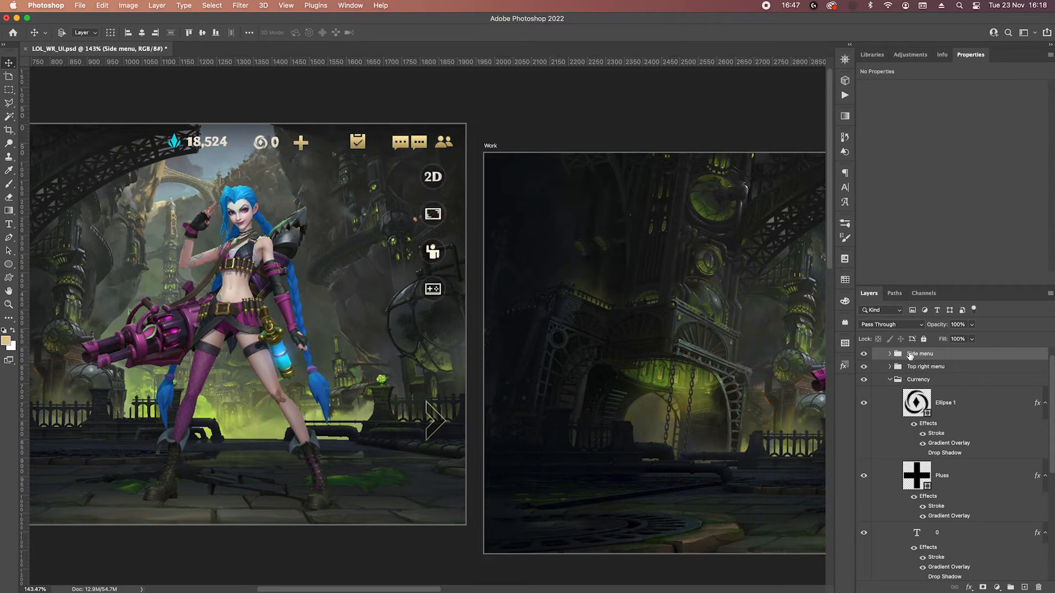
Collapse the Currency group and create a new group named "Hero properties" above the Side menu group.
{"action": "left_click_drag", "start_coordinate": [449, 411], "coordinate": [631, 338]}
{"action": "left_click_drag", "start_coordinate": [308, 293], "coordinate": [421, 332]}
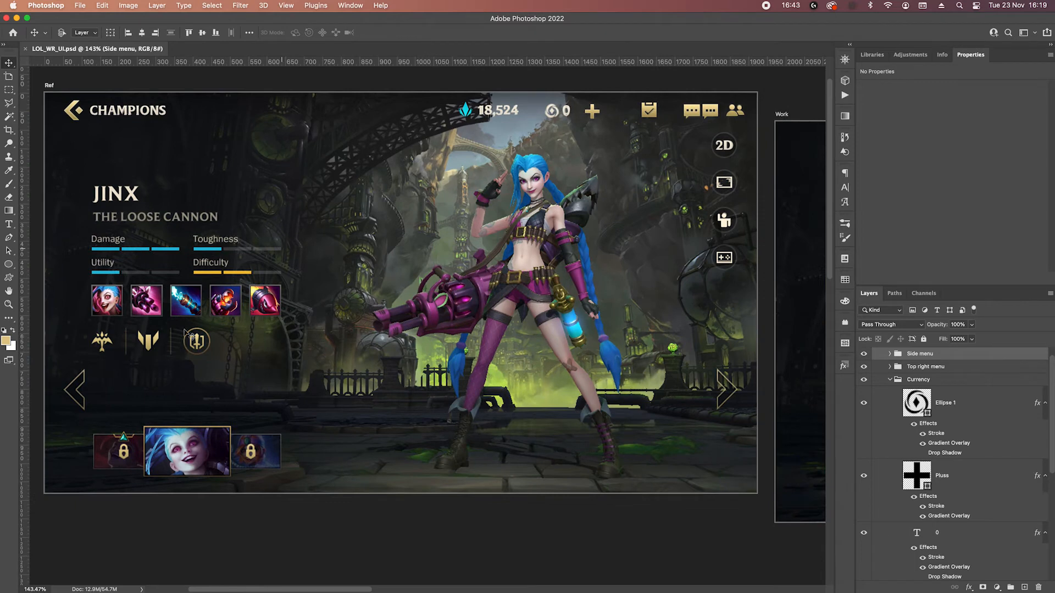
{"action": "scroll", "coordinate": [109, 214], "scroll_direction": "up", "scroll_amount": 3}
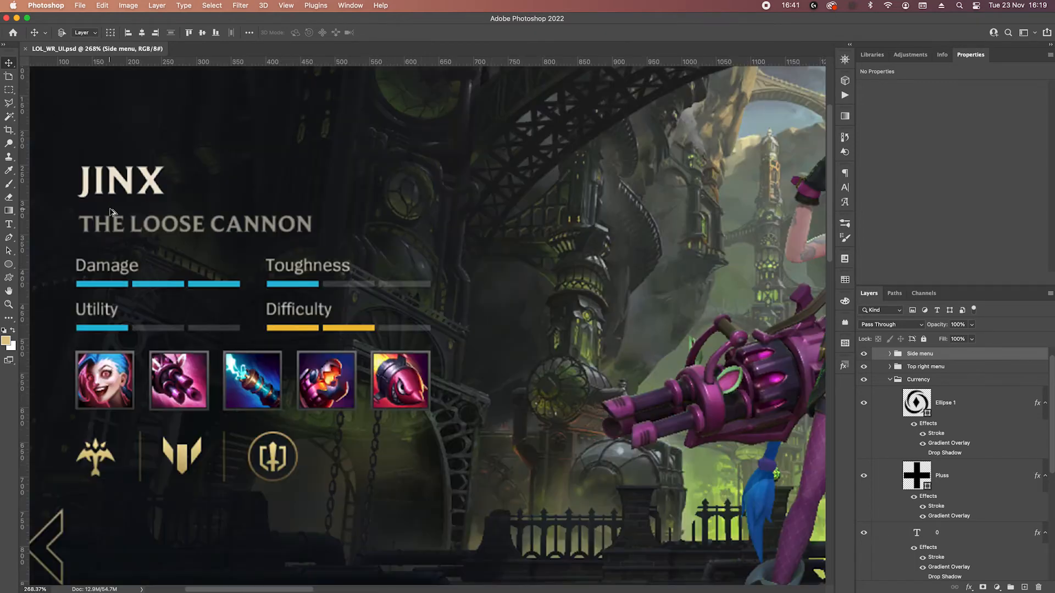
{"action": "left_click", "coordinate": [891, 380]}
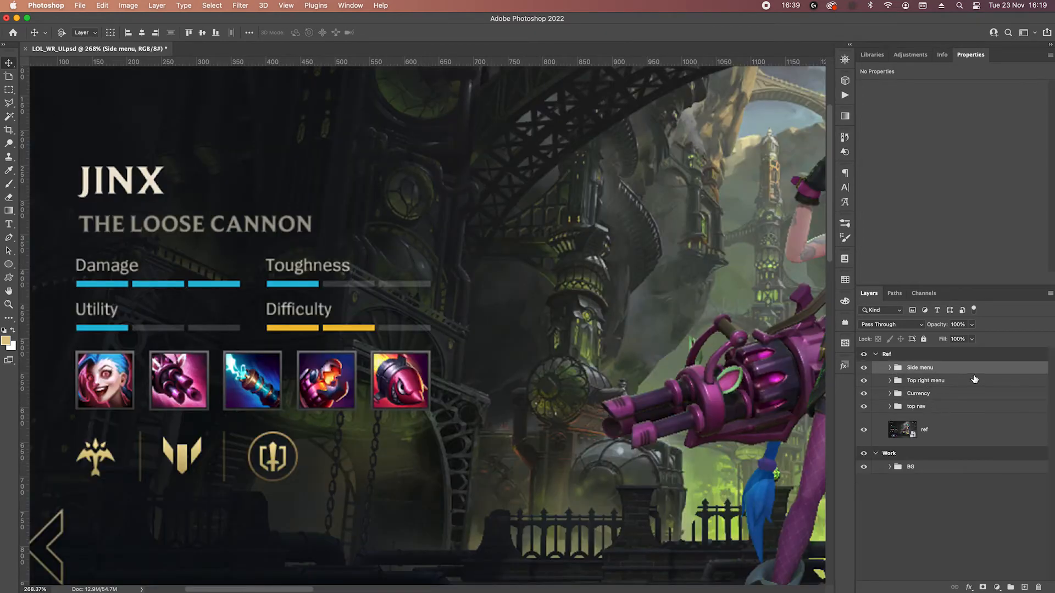
{"action": "left_click", "coordinate": [1011, 588]}
{"action": "double_click", "coordinate": [921, 369]}
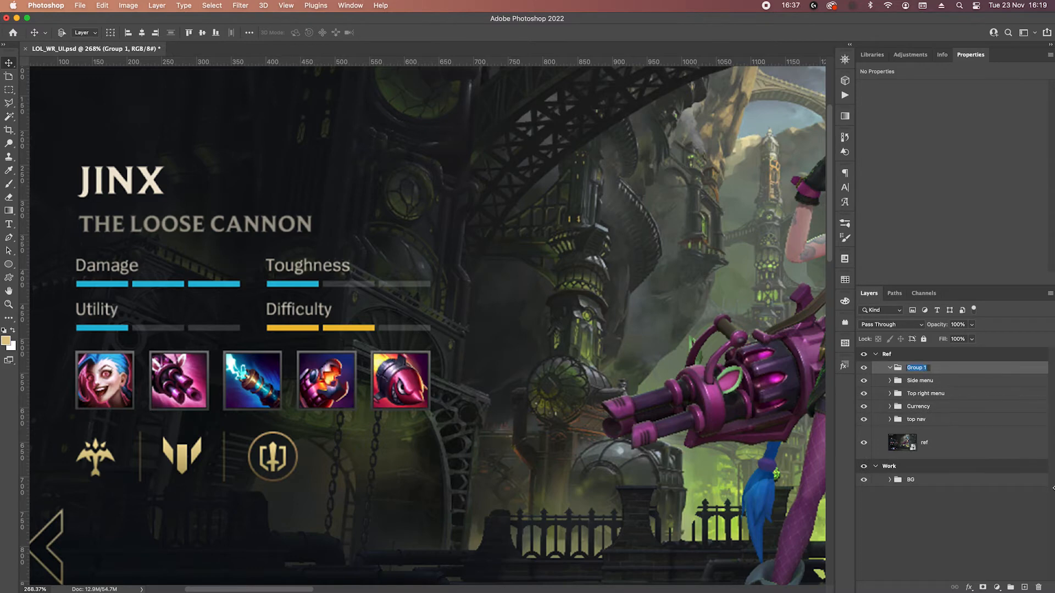
{"action": "type", "text": "Hero properties"}
{"action": "key", "text": "Return"}
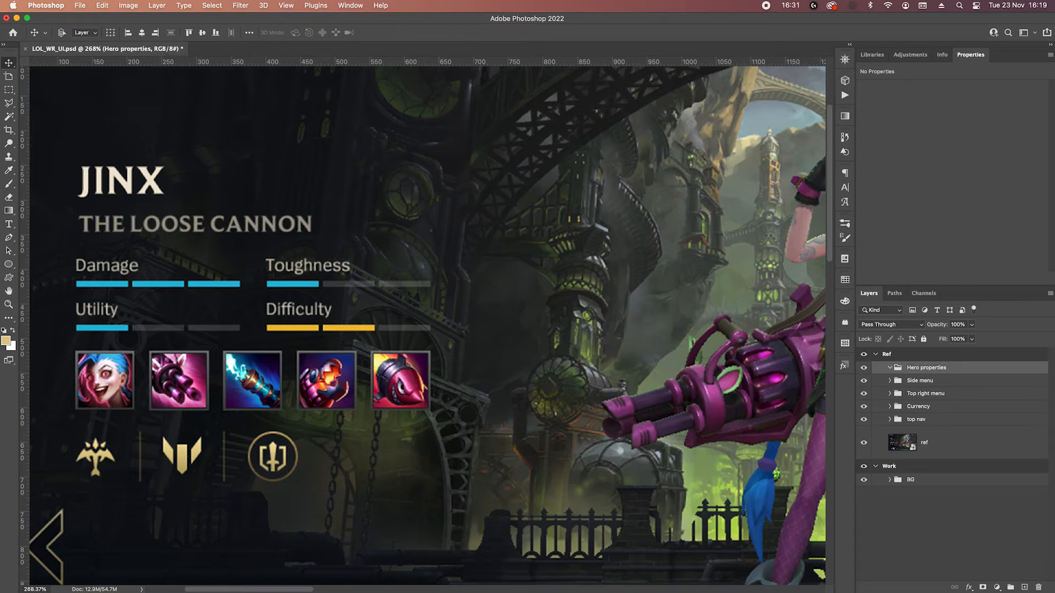
Add a "JINX" text layer in the Hero properties group, above and beside the reference's hero name.
{"action": "left_click", "coordinate": [9, 224]}
{"action": "left_click", "coordinate": [329, 152]}
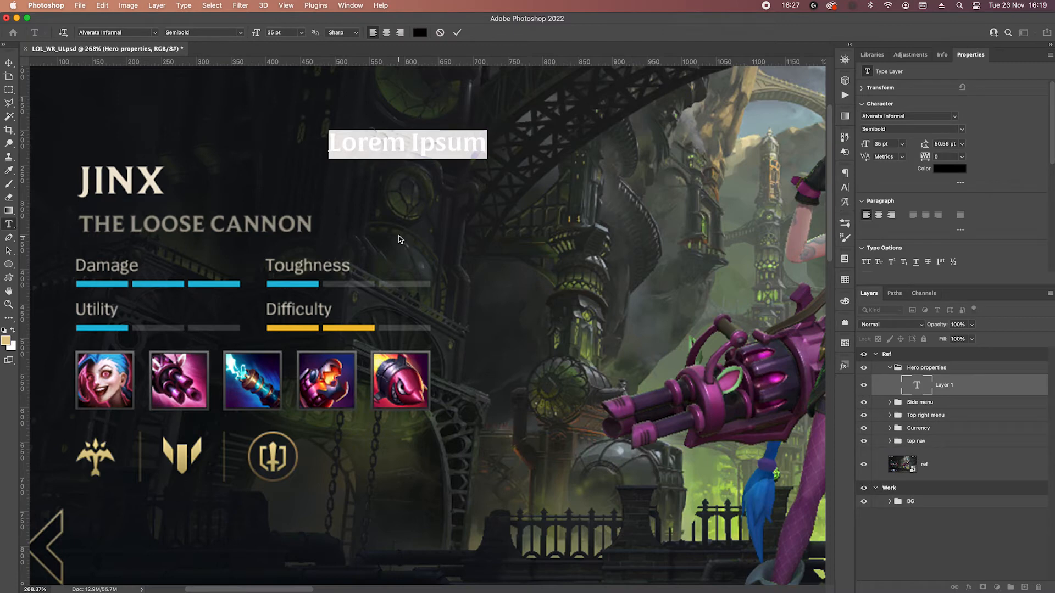
{"action": "type", "text": "JINX"}
{"action": "left_click", "coordinate": [454, 31]}
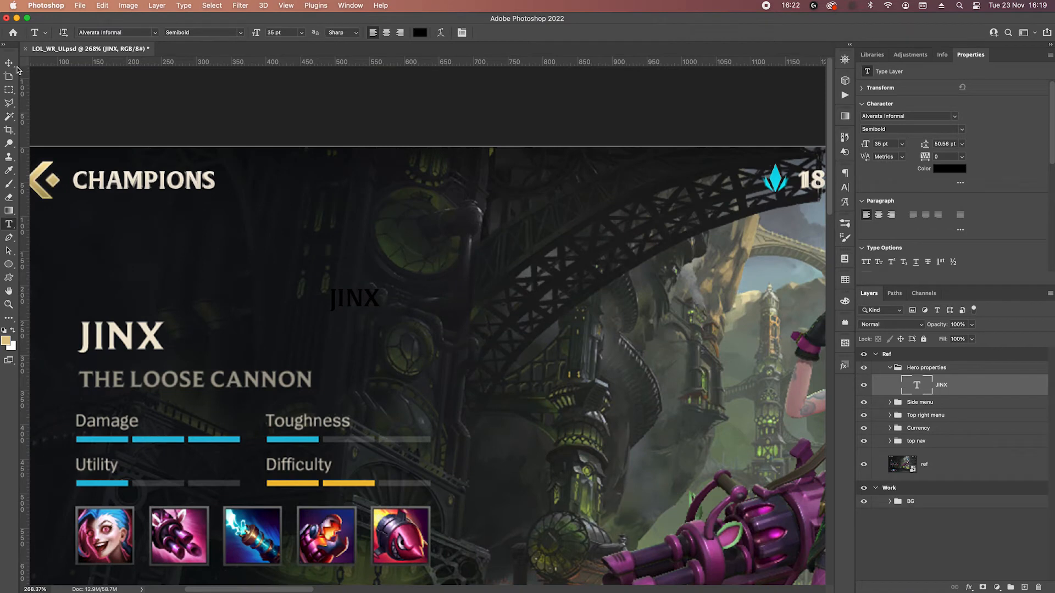
Copy the layer style of the CHAMPIONS title onto the new JINX text layer.
{"action": "left_click", "coordinate": [9, 63]}
{"action": "left_click", "coordinate": [135, 184]}
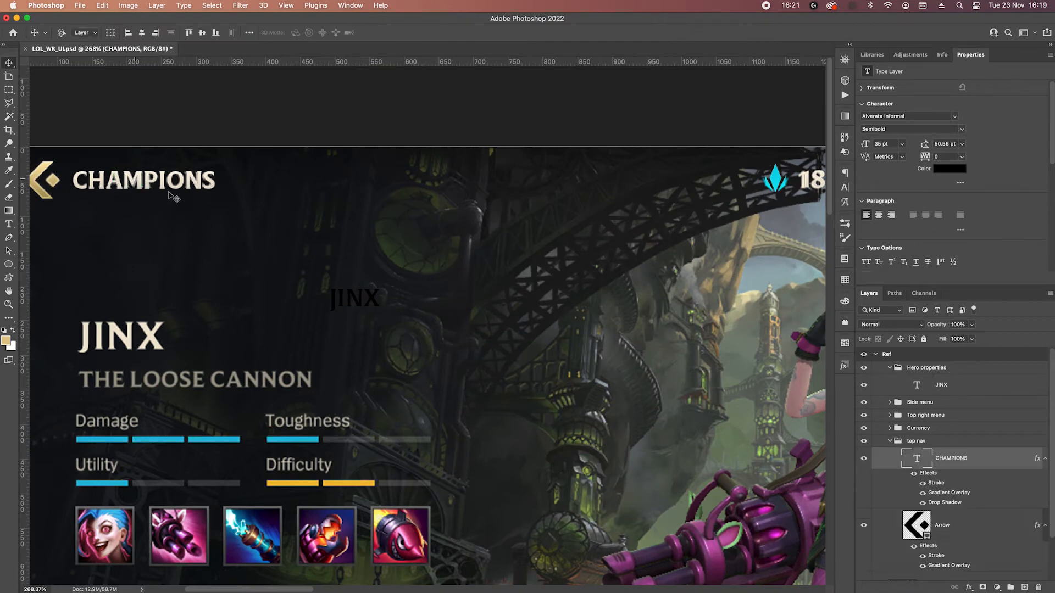
{"action": "right_click", "coordinate": [968, 460]}
{"action": "left_click", "coordinate": [929, 438]}
{"action": "left_click", "coordinate": [355, 307]}
{"action": "right_click", "coordinate": [986, 396]}
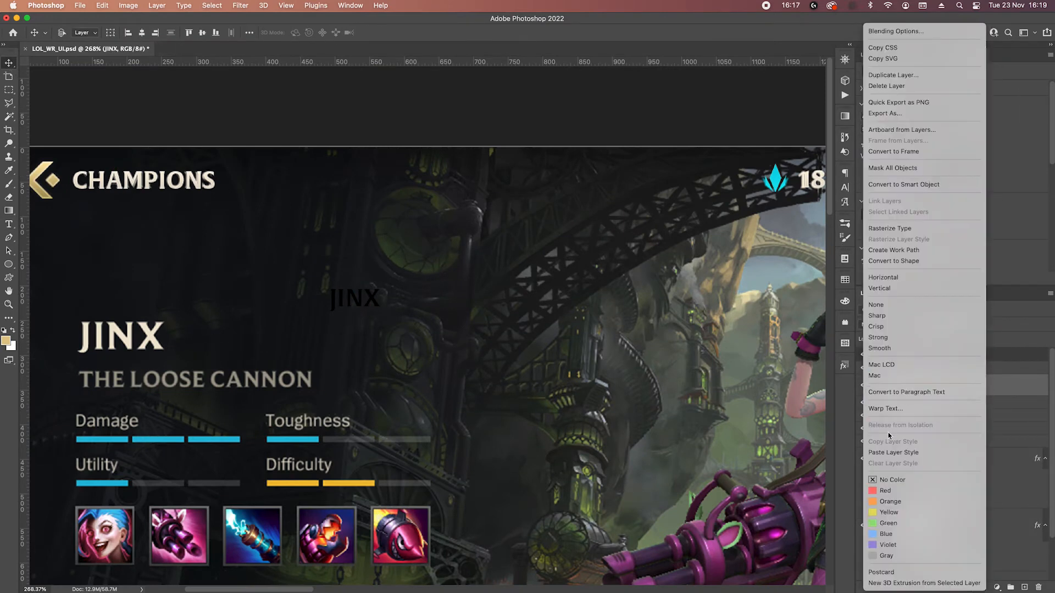
{"action": "left_click", "coordinate": [892, 454]}
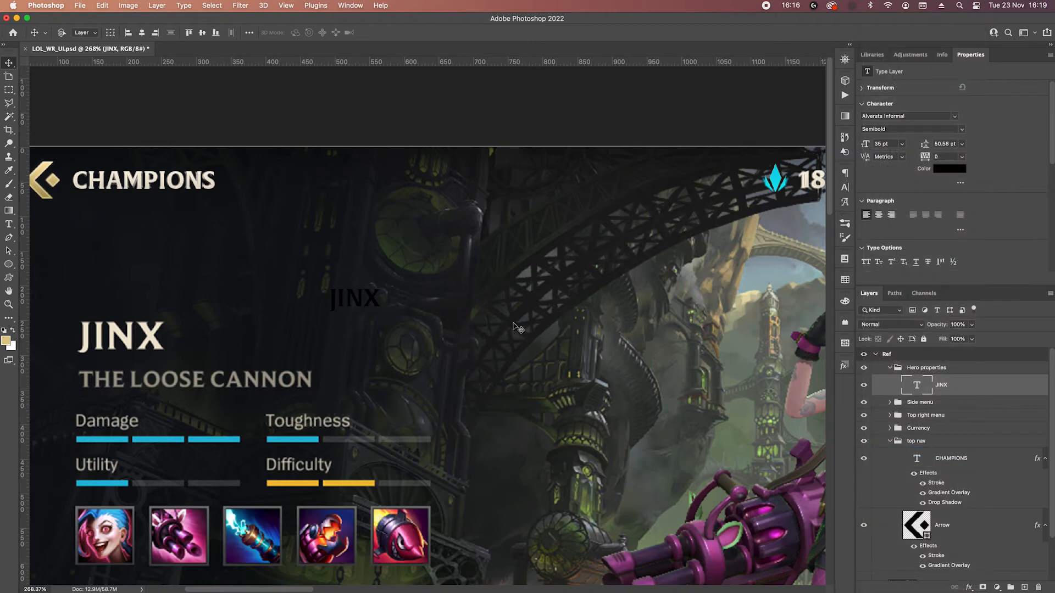
Set the JINX text's font size to 60 pt and move it over the reference's hero name.
{"action": "left_click", "coordinate": [900, 145]}
{"action": "left_click", "coordinate": [891, 286]}
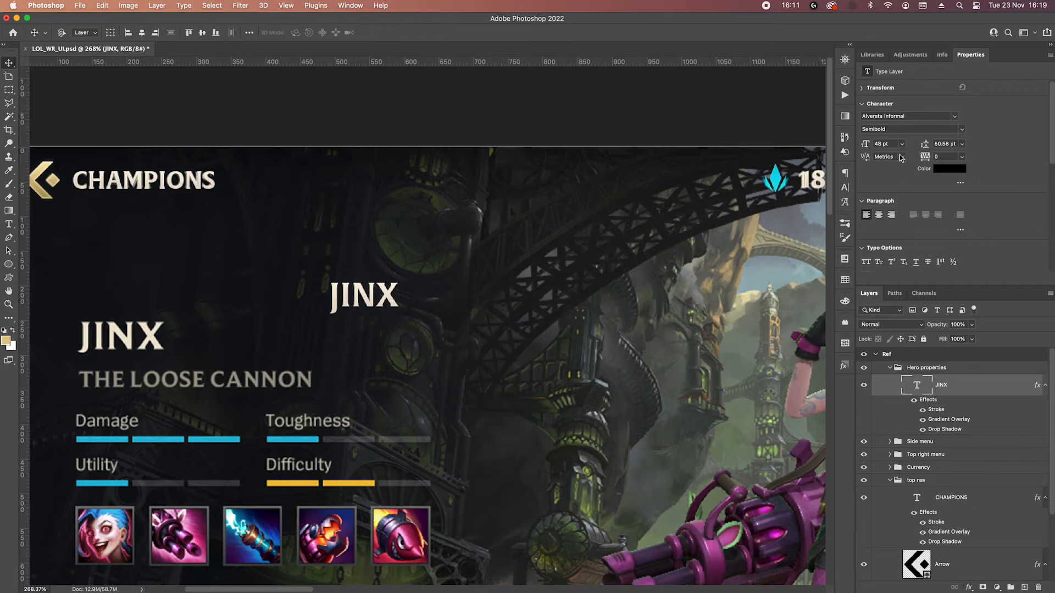
{"action": "left_click", "coordinate": [901, 144]}
{"action": "left_click", "coordinate": [903, 298]}
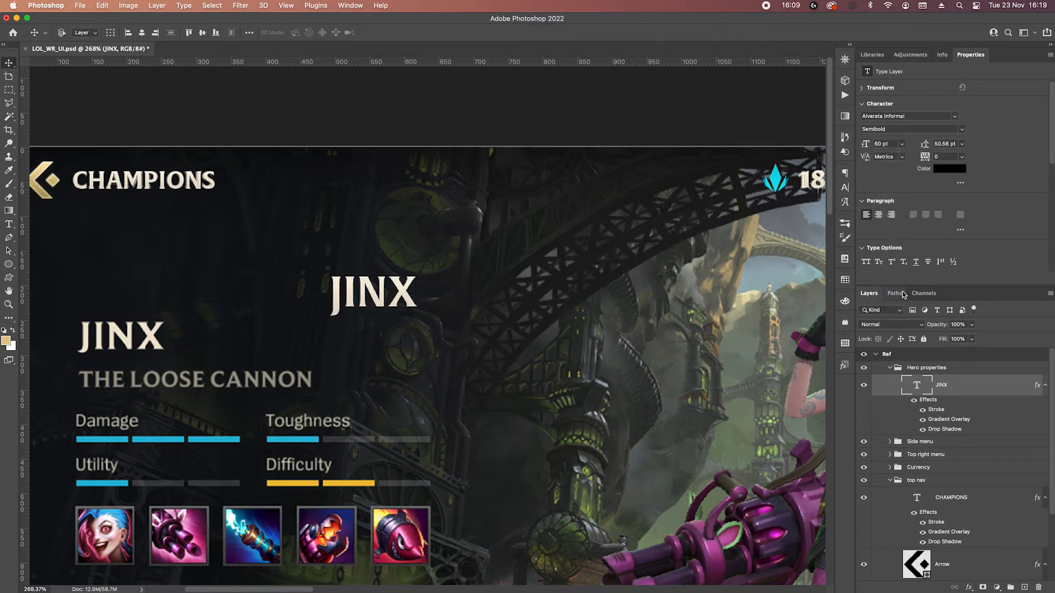
{"action": "left_click_drag", "start_coordinate": [379, 289], "coordinate": [126, 330]}
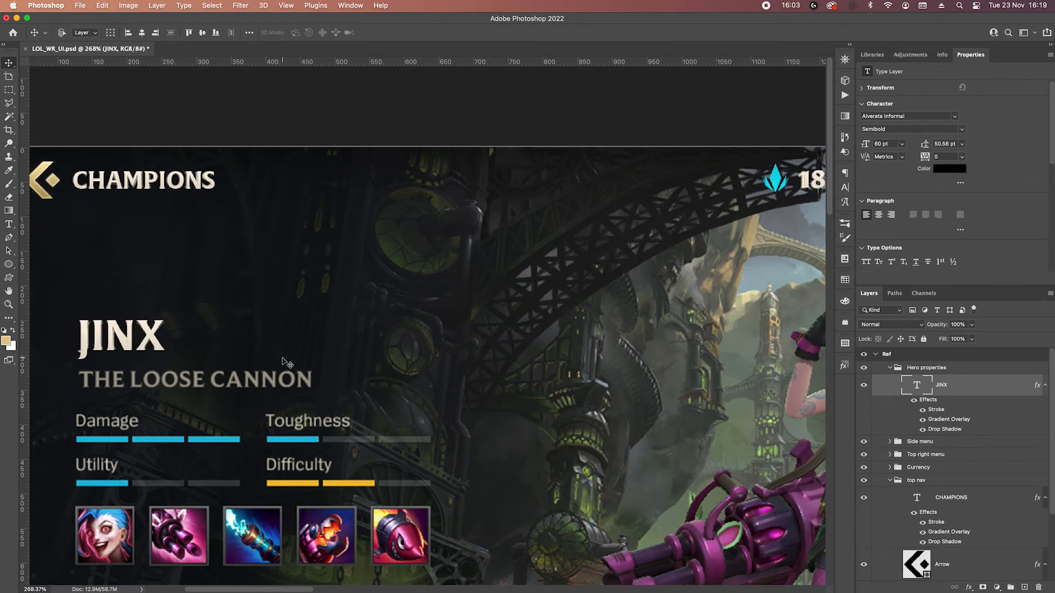
Duplicate the JINX text onto the line below and change the copy's wording to "THE LOOSE CANNON".
{"action": "scroll", "coordinate": [147, 333], "scroll_direction": "down", "scroll_amount": 4}
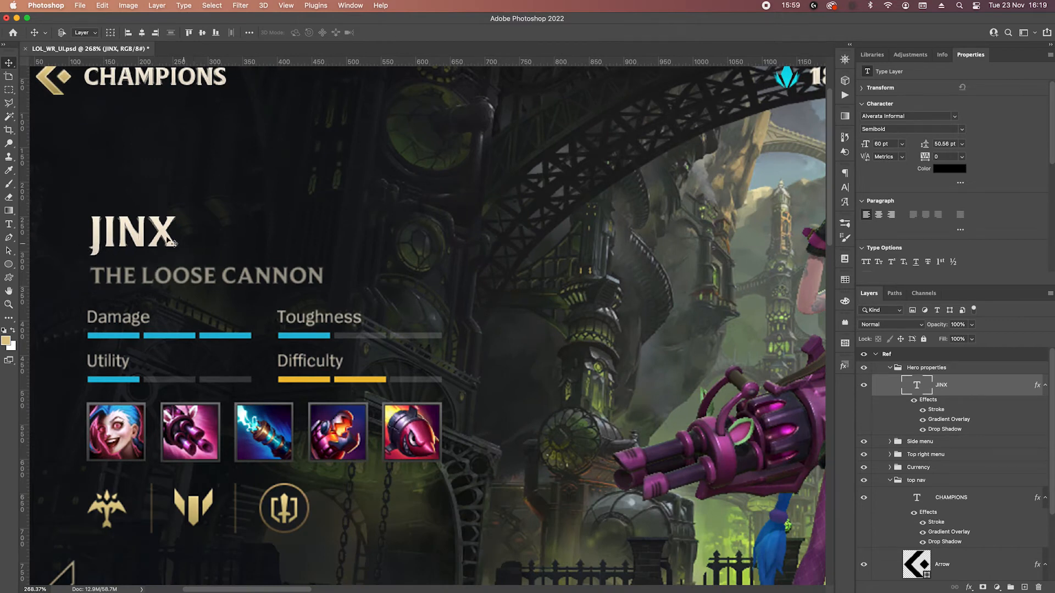
{"action": "left_click_drag", "start_coordinate": [161, 236], "coordinate": [166, 280]}
{"action": "double_click", "coordinate": [163, 274]}
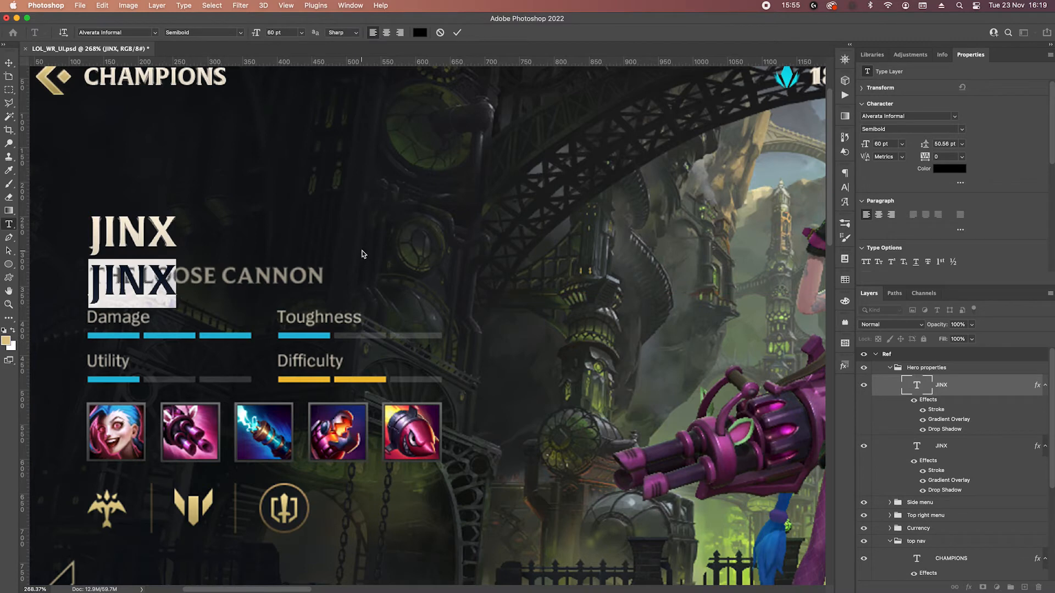
{"action": "type", "text": "T"}
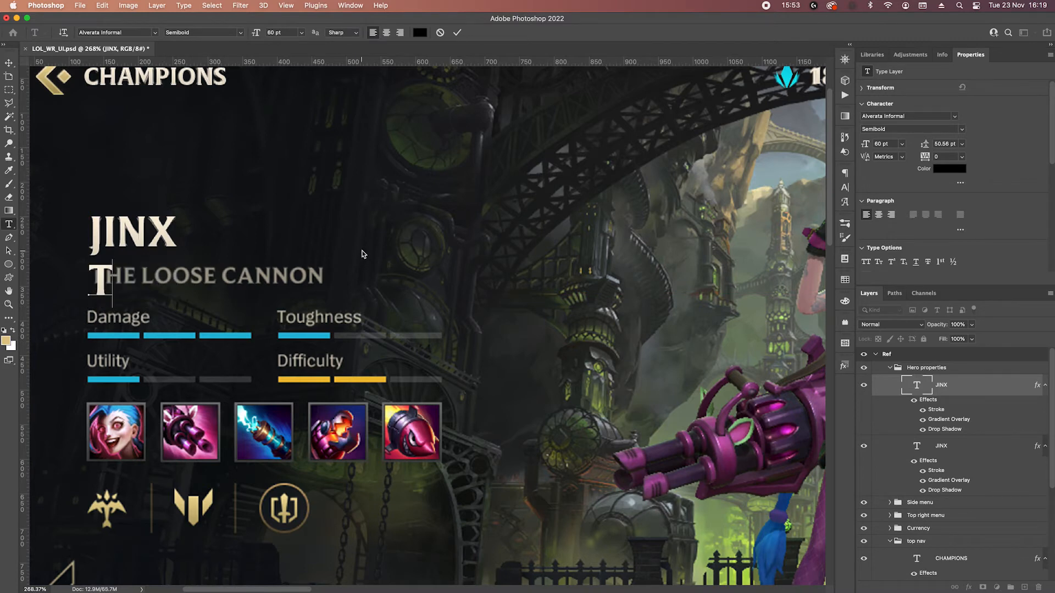
{"action": "type", "text": "HE LOOSE C"}
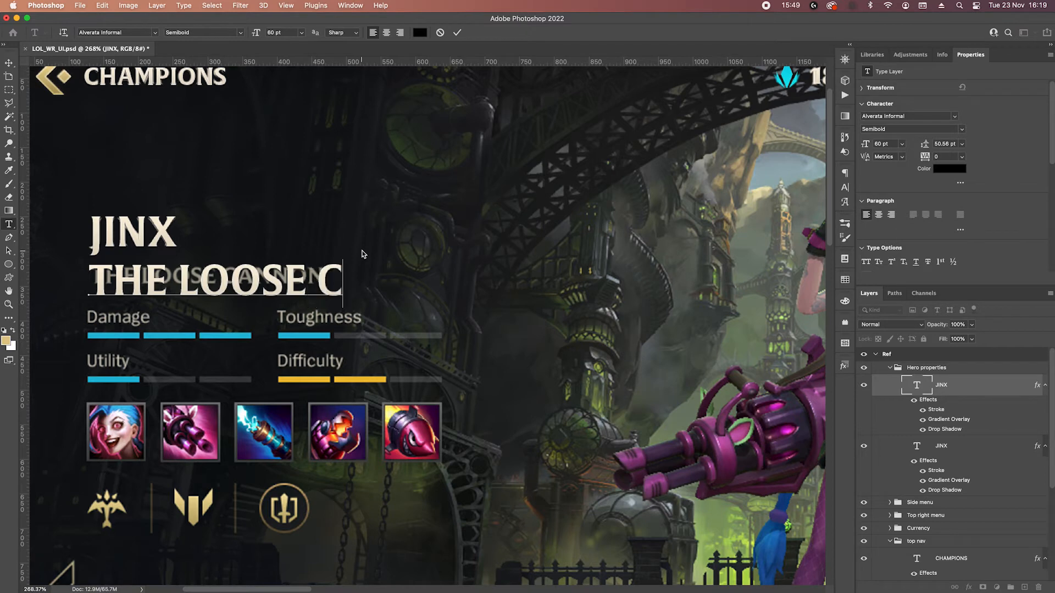
{"action": "type", "text": "ANNON"}
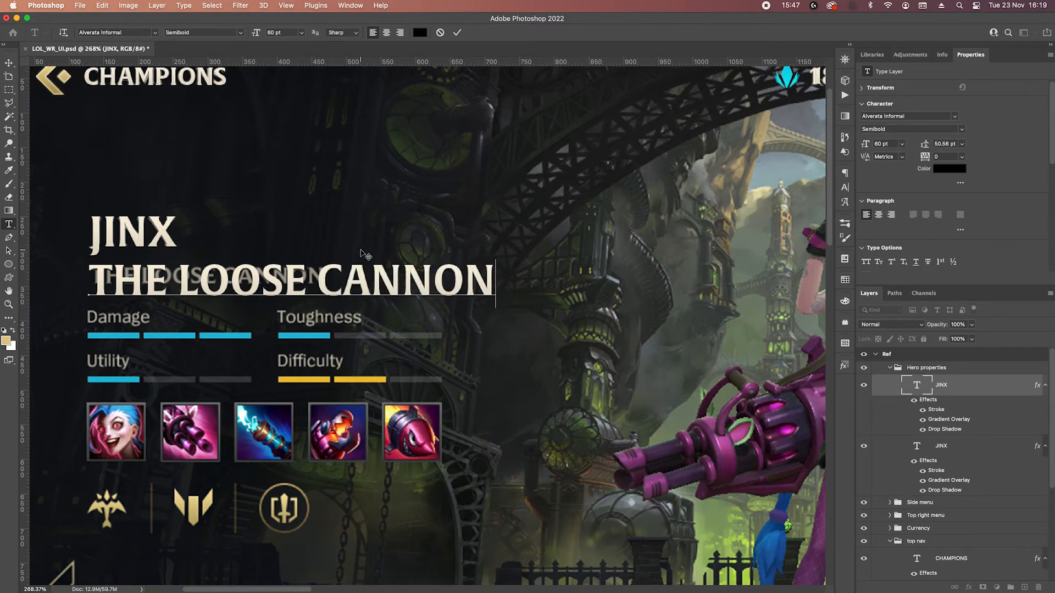
{"action": "left_click", "coordinate": [456, 32]}
{"action": "key", "text": "v"}
Set the THE LOOSE CANNON text's font size to 34 pt and move it just beneath the reference subtitle.
{"action": "left_click", "coordinate": [889, 143]}
{"action": "key", "text": "shift+Down"}
{"action": "key", "text": "shift+Down"}
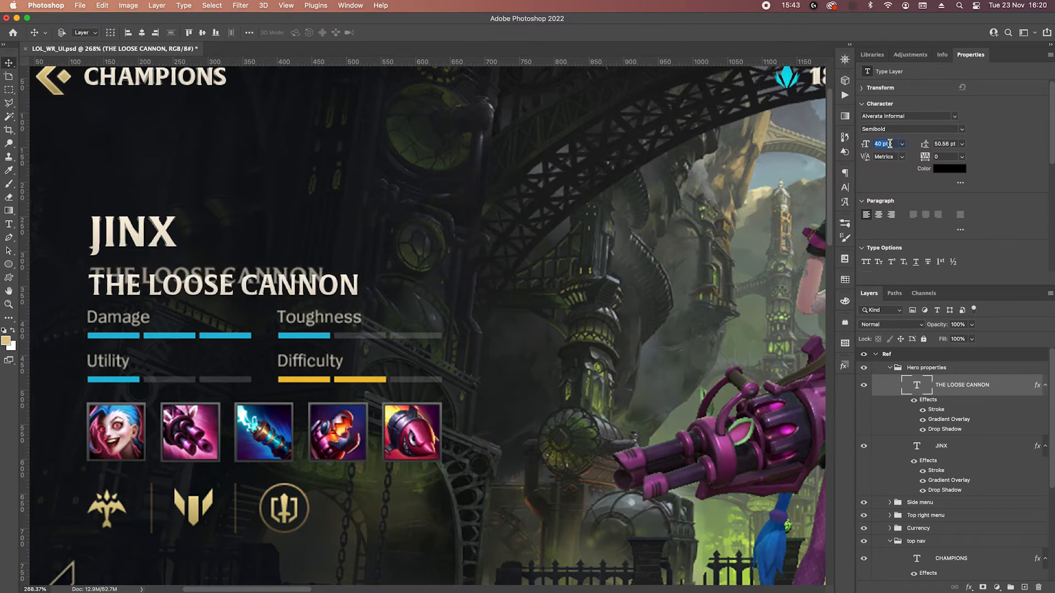
{"action": "key", "text": "shift+Down"}
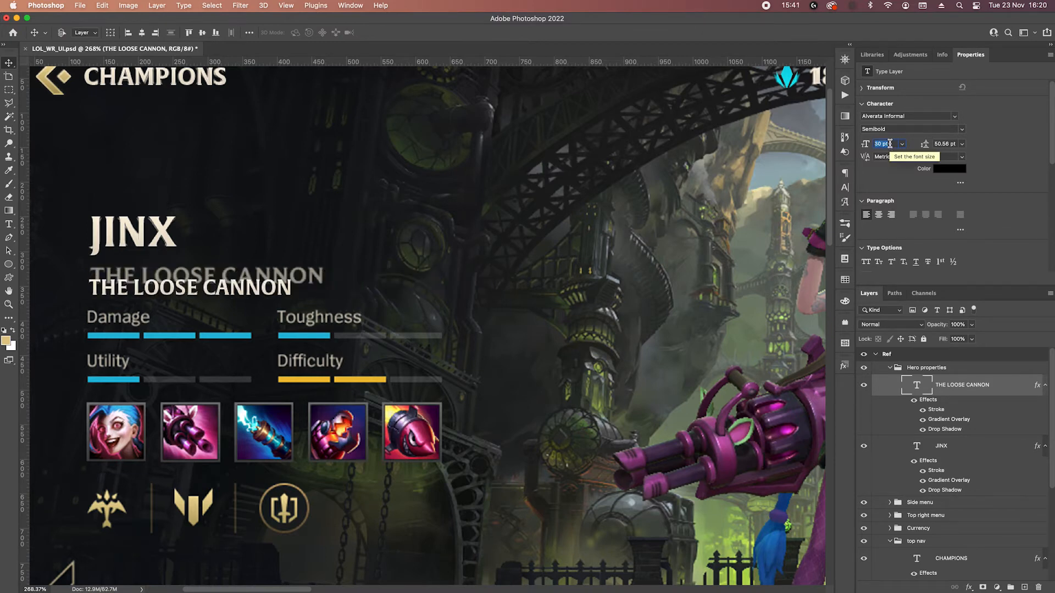
{"action": "key", "text": "Up"}
{"action": "key", "text": "Up"}
{"action": "key", "text": "Up"}
{"action": "key", "text": "Up"}
{"action": "key", "text": "Up"}
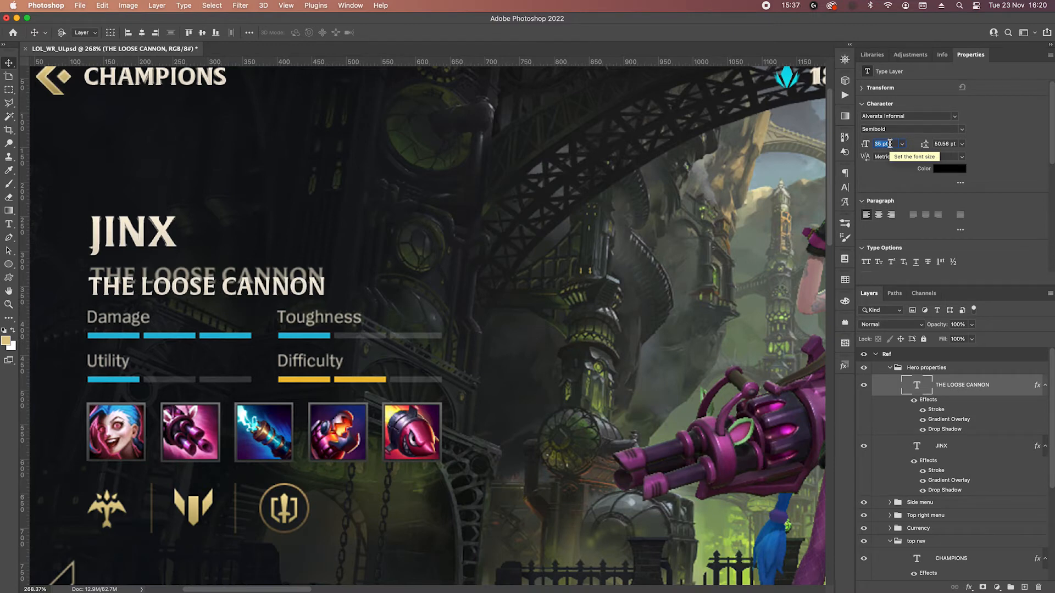
{"action": "key", "text": "Down"}
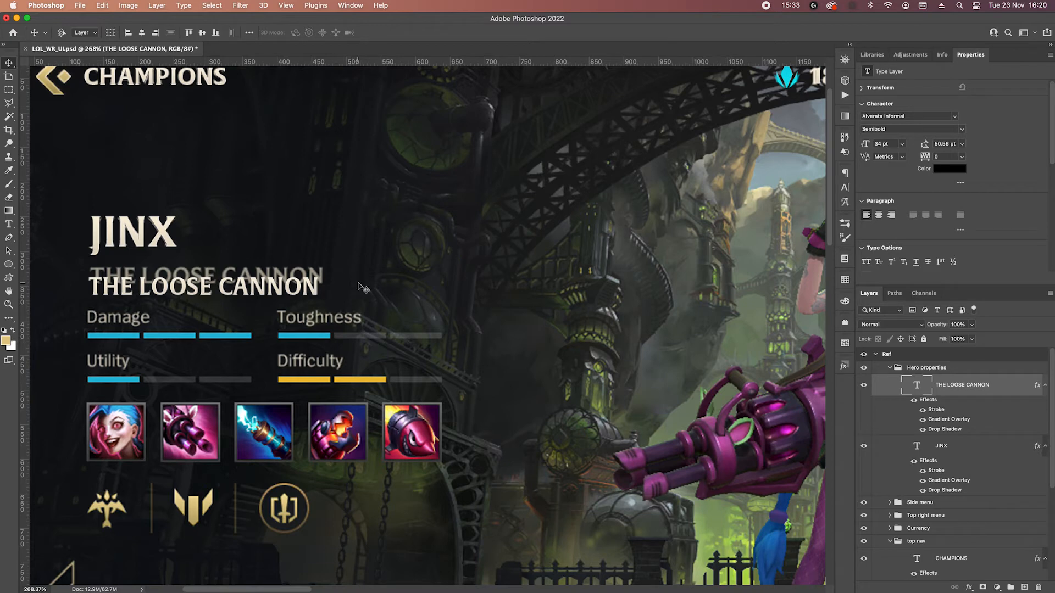
{"action": "left_click_drag", "start_coordinate": [280, 288], "coordinate": [281, 303]}
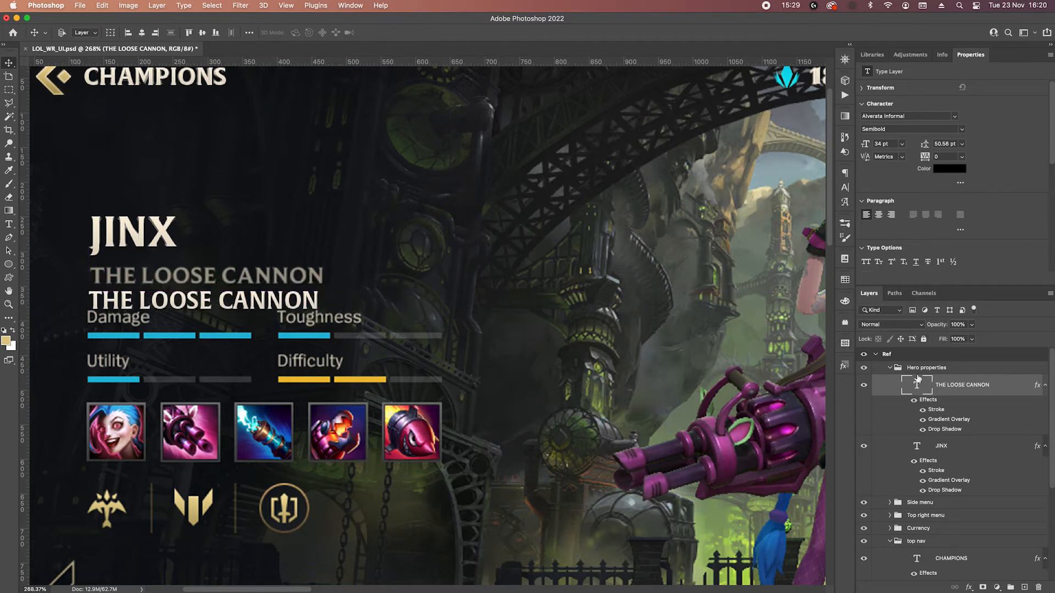
Hide the subtitle's Gradient Overlay and Stroke effects and set its text colour to #a19b8d, sampled from the reference subtitle.
{"action": "left_click", "coordinate": [923, 421]}
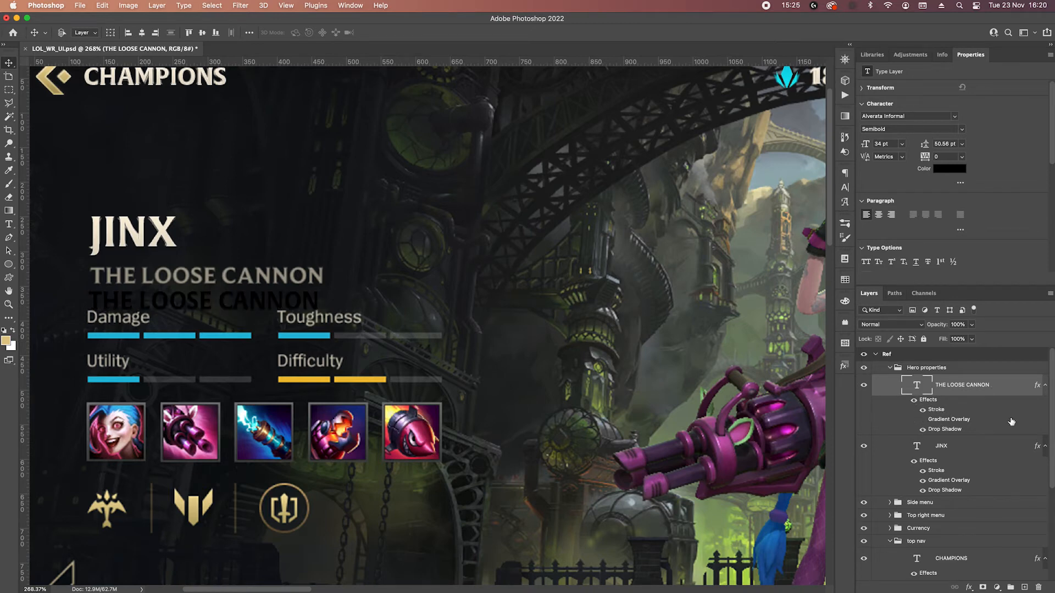
{"action": "left_click", "coordinate": [949, 168]}
{"action": "scroll", "coordinate": [283, 281], "scroll_direction": "up", "scroll_amount": 5}
{"action": "left_click", "coordinate": [282, 280]}
{"action": "left_click", "coordinate": [698, 296]}
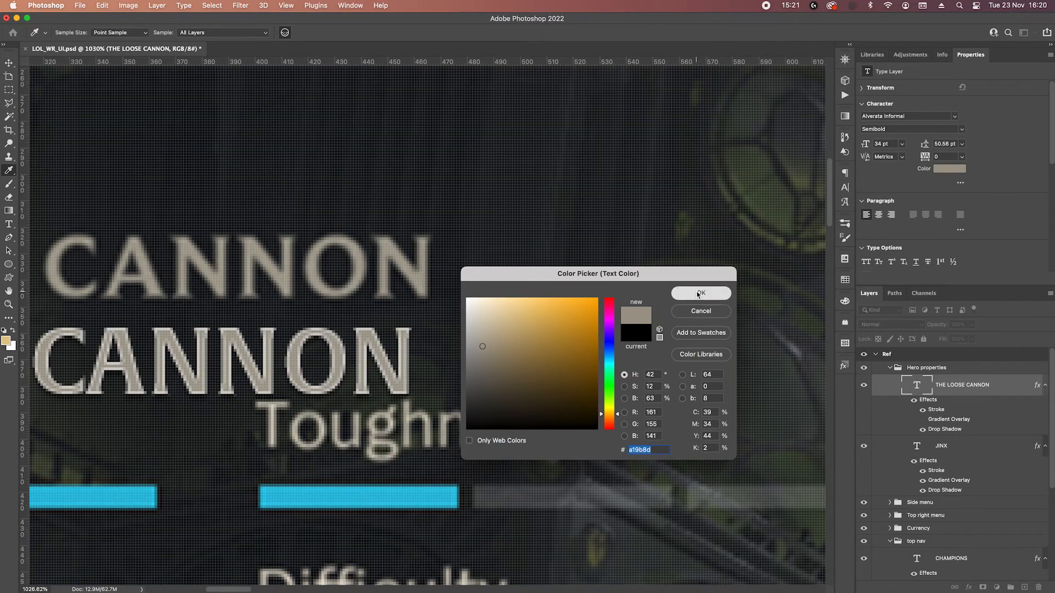
{"action": "left_click", "coordinate": [922, 410]}
Nudge the THE LOOSE CANNON text up until it sits over the reference subtitle.
{"action": "scroll", "coordinate": [514, 299], "scroll_direction": "down", "scroll_amount": 10}
{"action": "scroll", "coordinate": [514, 299], "scroll_direction": "up", "scroll_amount": 4}
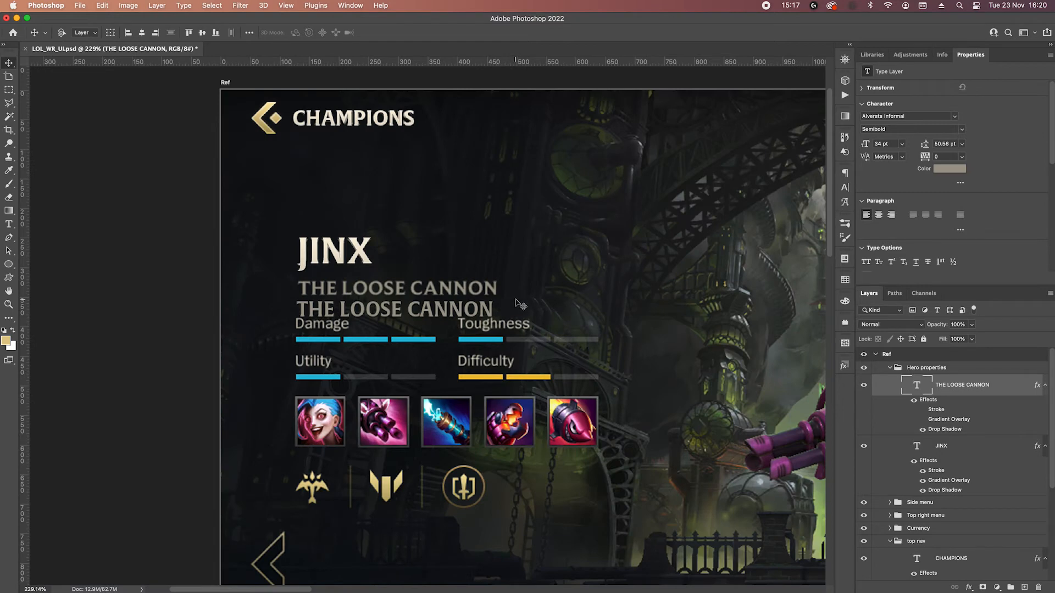
{"action": "key", "text": "Up"}
{"action": "key", "text": "Up"}
{"action": "key", "text": "Up"}
{"action": "key", "text": "Up"}
{"action": "key", "text": "Up"}
{"action": "key", "text": "Up"}
{"action": "key", "text": "Up"}
{"action": "key", "text": "Up"}
{"action": "key", "text": "Up"}
{"action": "key", "text": "Up"}
{"action": "key", "text": "Up"}
{"action": "key", "text": "Up"}
{"action": "key", "text": "Up"}
{"action": "key", "text": "Up"}
{"action": "key", "text": "Up"}
{"action": "key", "text": "Up"}
{"action": "key", "text": "Up"}
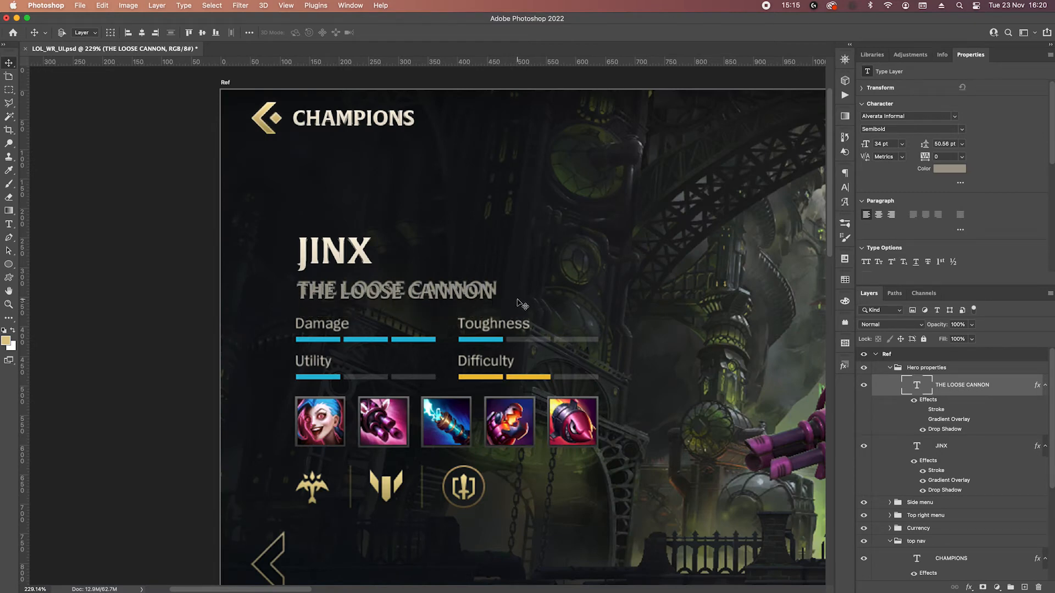
{"action": "key", "text": "Up"}
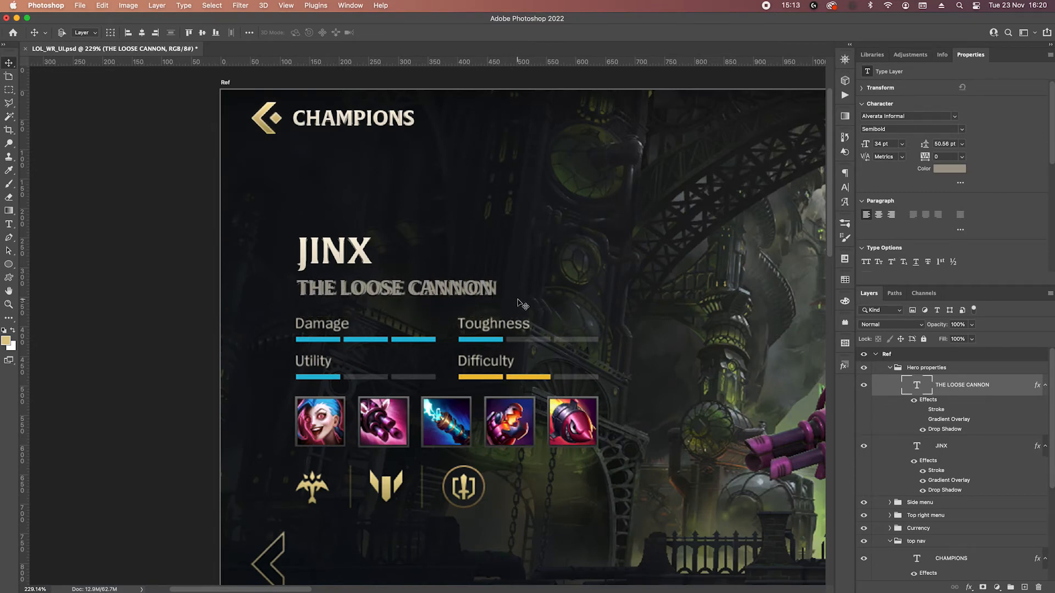
Group the JINX and THE LOOSE CANNON text layers and name the group "Header".
{"action": "scroll", "coordinate": [522, 304], "scroll_direction": "up", "scroll_amount": 3}
{"action": "scroll", "coordinate": [436, 324], "scroll_direction": "up", "scroll_amount": 3}
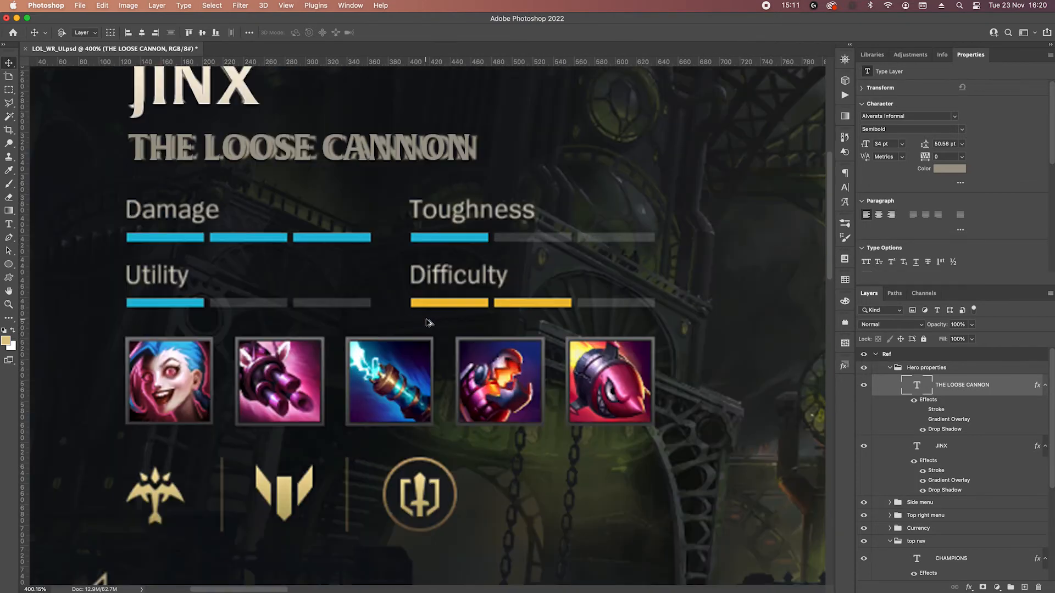
{"action": "left_click", "coordinate": [7, 225]}
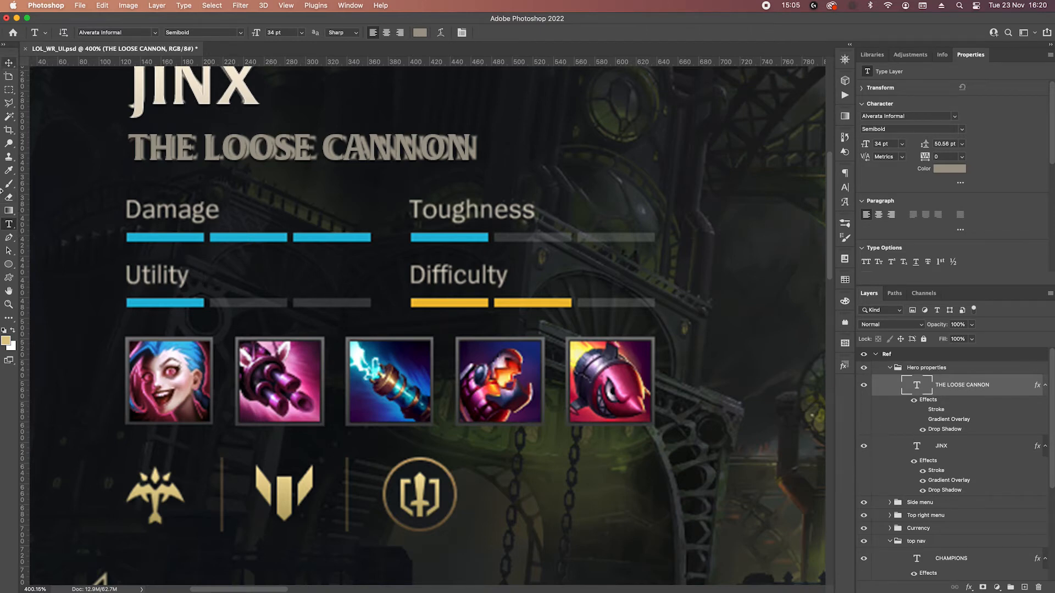
{"action": "left_click", "coordinate": [8, 90]}
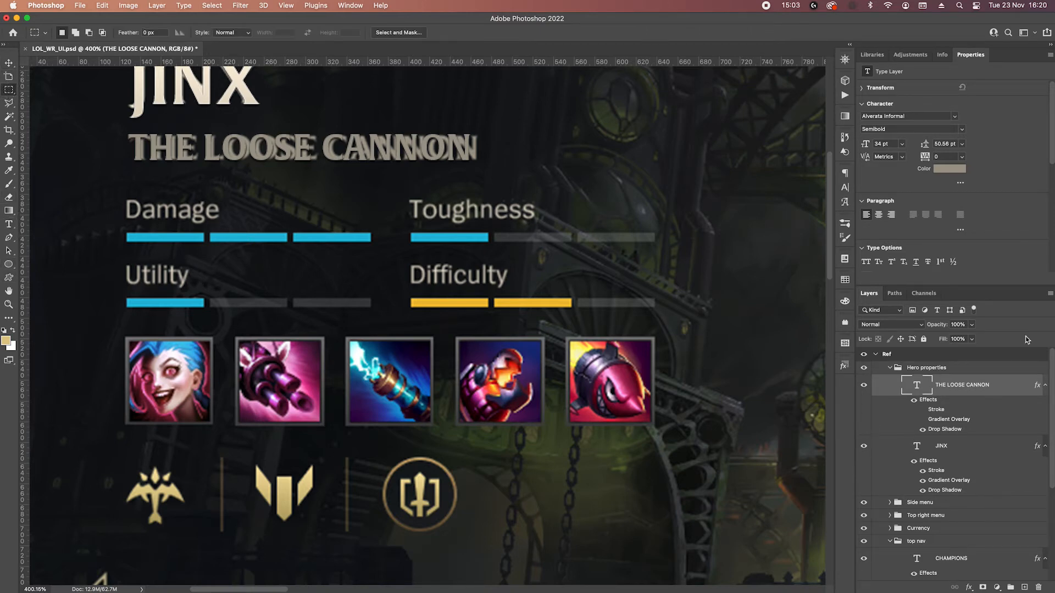
{"action": "left_click", "coordinate": [1008, 448], "text": "shift"}
{"action": "key", "text": "super+g"}
{"action": "double_click", "coordinate": [930, 380]}
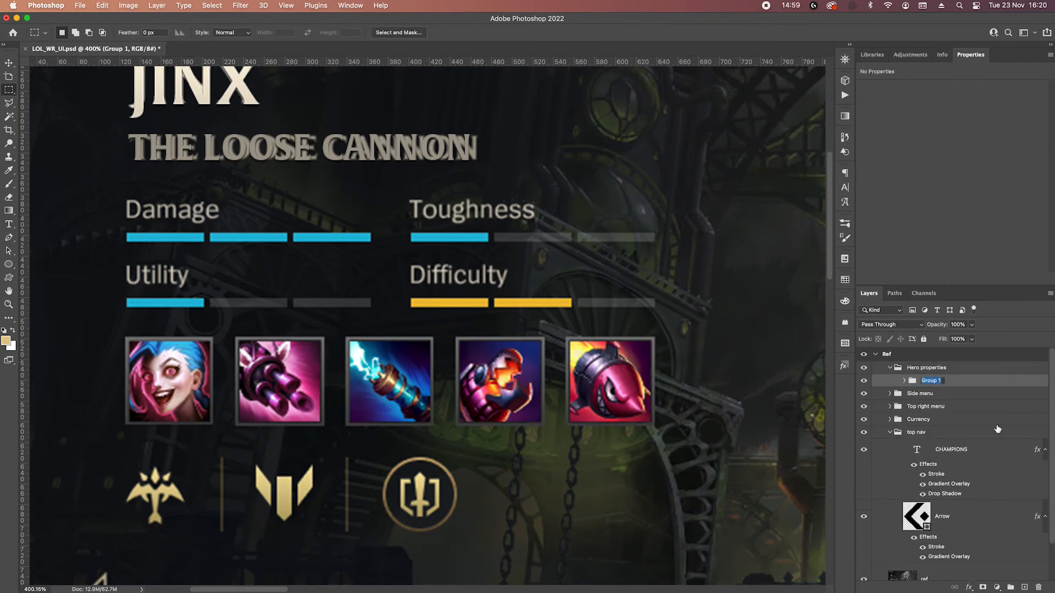
{"action": "type", "text": "Header"}
{"action": "key", "text": "Return"}
Run Match Font on the reference's "Damage" label and accept Source Sans Pro Regular.
{"action": "left_click_drag", "start_coordinate": [119, 193], "coordinate": [236, 228]}
{"action": "left_click", "coordinate": [183, 5]}
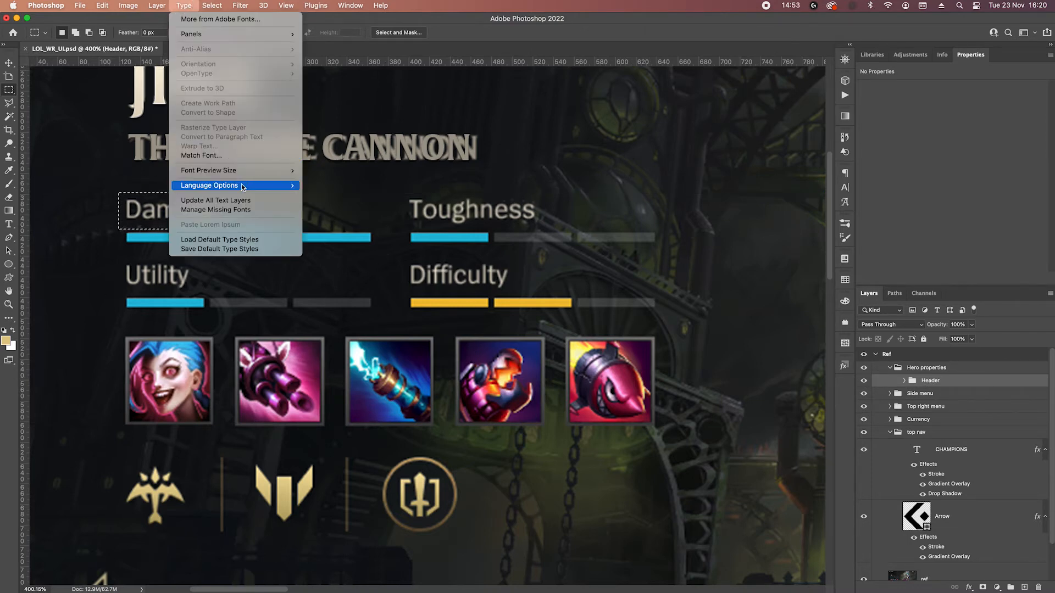
{"action": "left_click", "coordinate": [217, 157]}
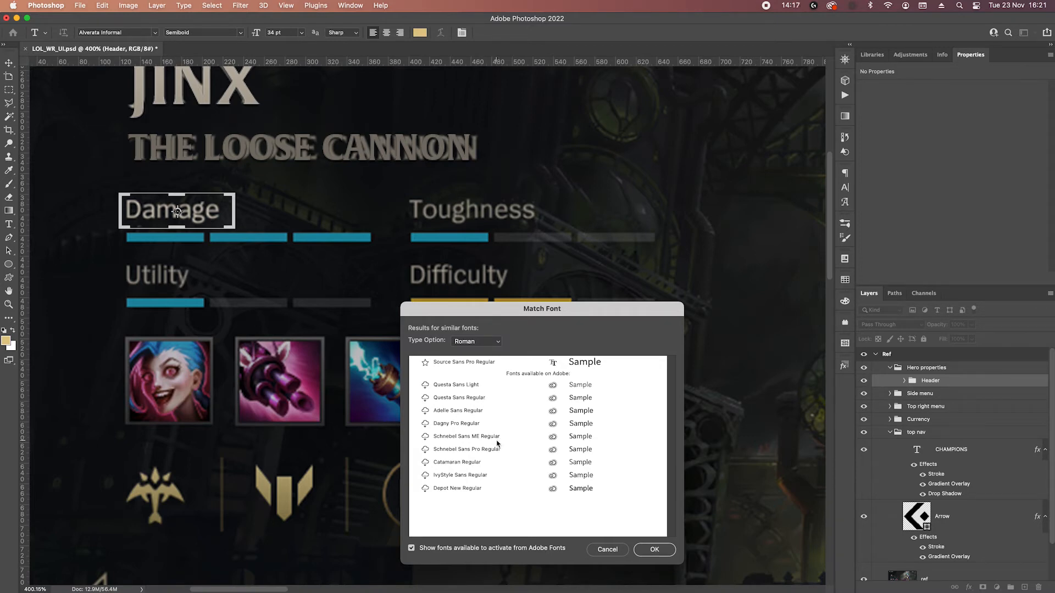
{"action": "left_click", "coordinate": [472, 364]}
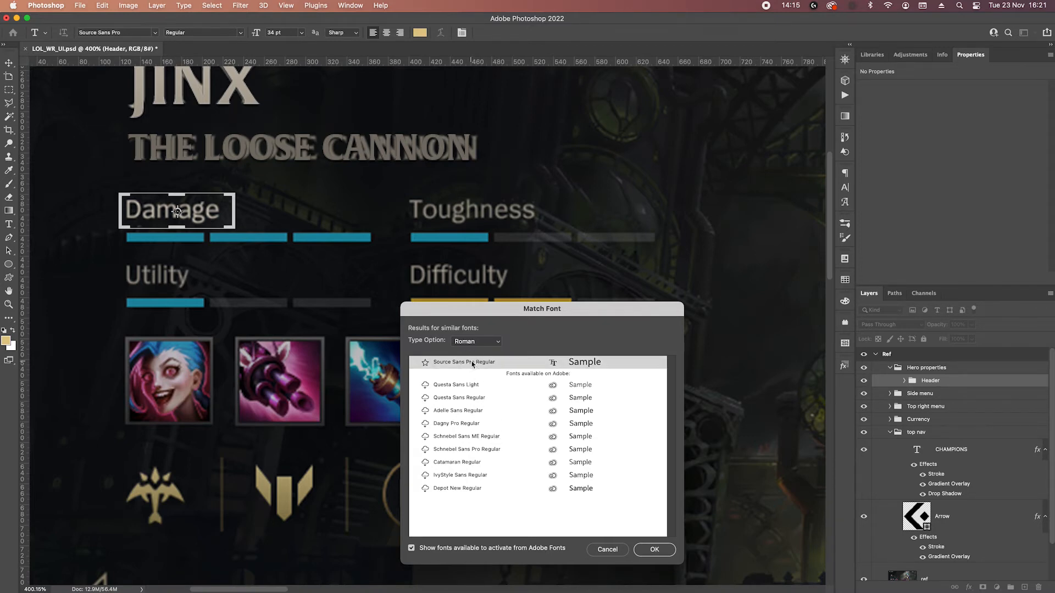
{"action": "left_click", "coordinate": [654, 549]}
{"action": "key", "text": "m"}
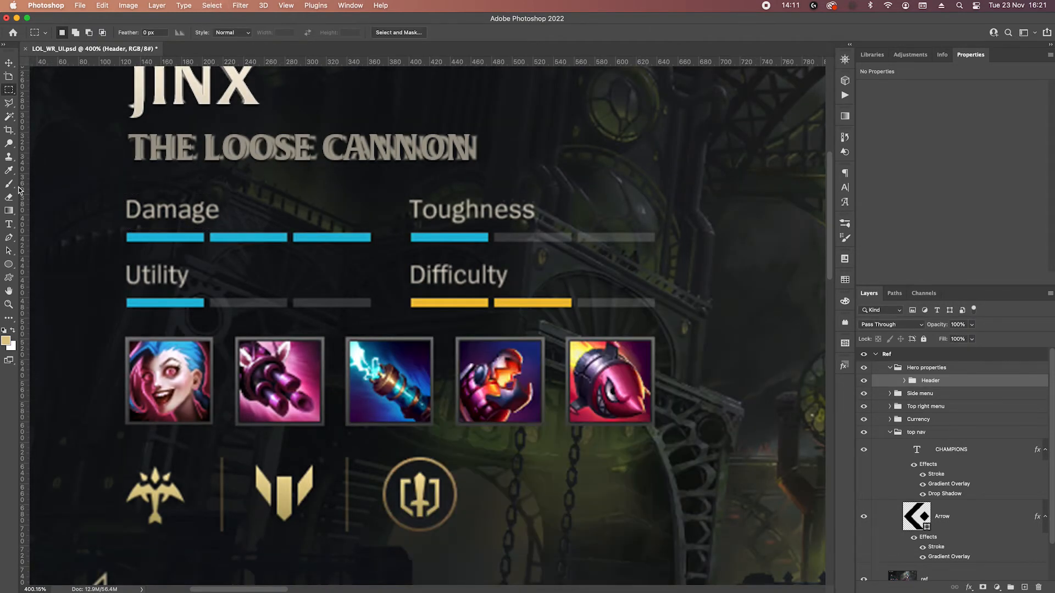
Add a "Damage" text layer in Source Sans Pro Regular beside the reference's Damage label.
{"action": "left_click", "coordinate": [8, 225]}
{"action": "left_click", "coordinate": [274, 232]}
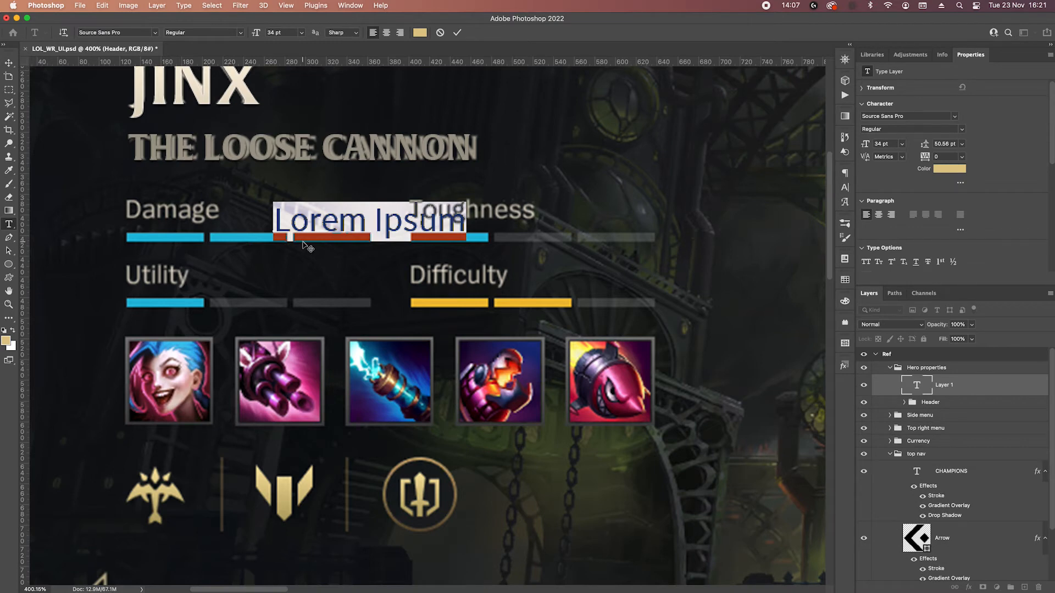
{"action": "type", "text": "Da"}
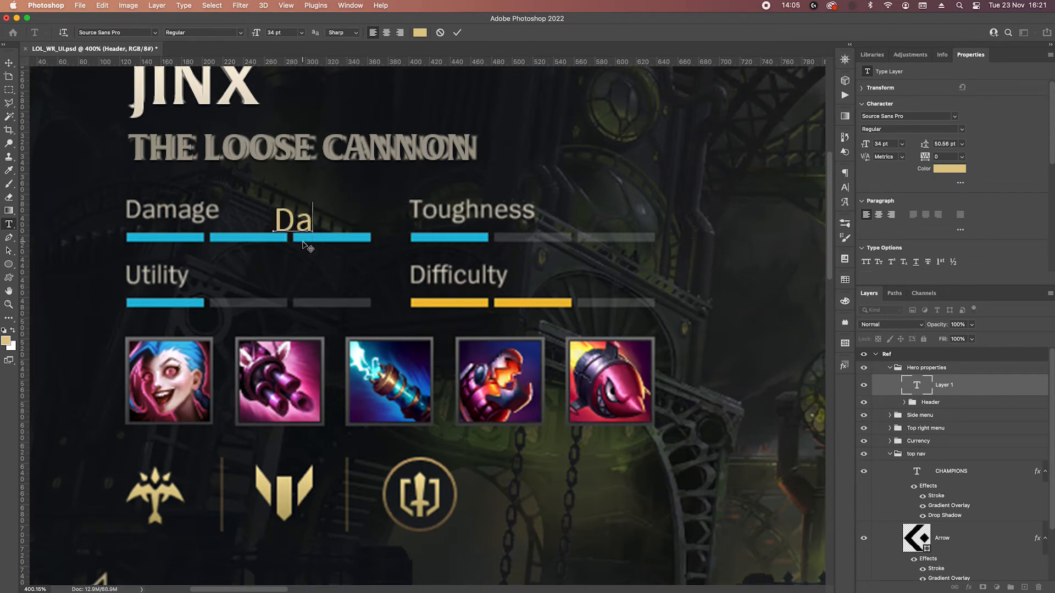
{"action": "type", "text": "mage"}
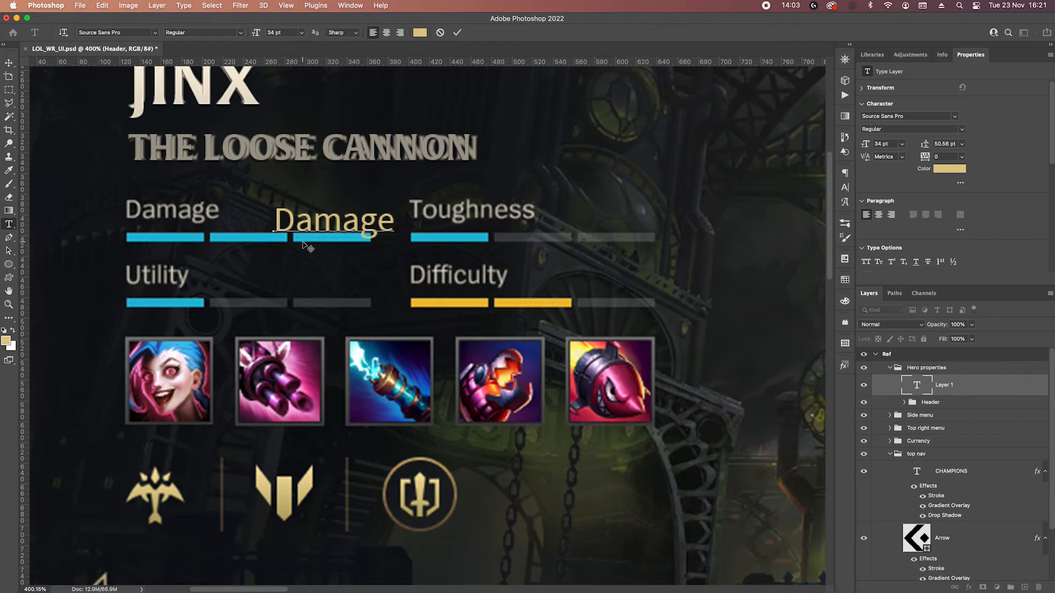
{"action": "type", "text": "§"}
{"action": "key", "text": "BackSpace"}
{"action": "key", "text": "super+Return"}
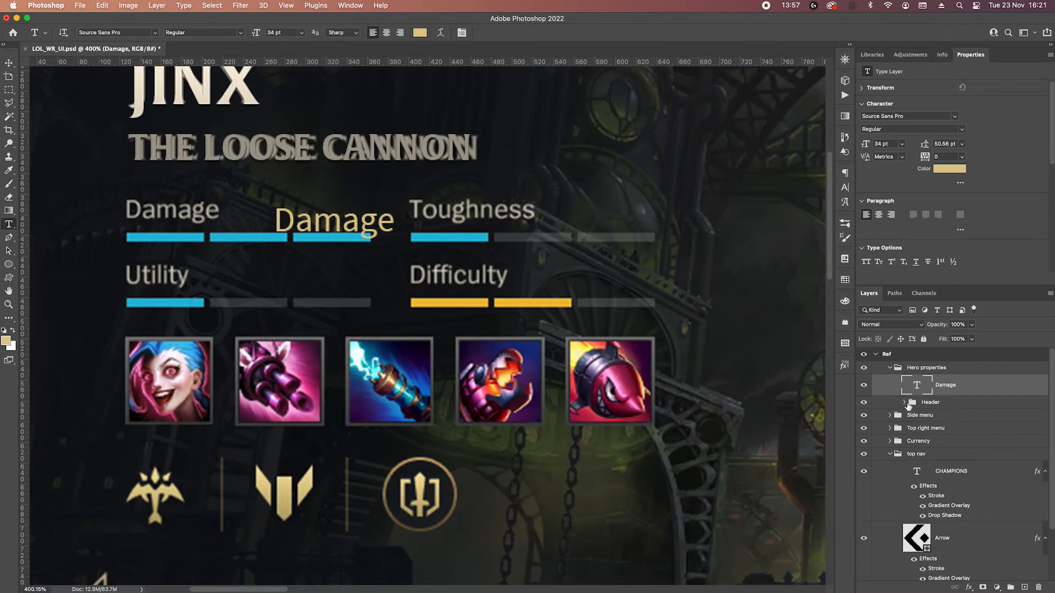
Recolour the Damage text with hex a19b8d, copied from the THE LOOSE CANNON text colour.
{"action": "left_click", "coordinate": [904, 402]}
{"action": "left_click", "coordinate": [983, 421]}
{"action": "left_click", "coordinate": [942, 168]}
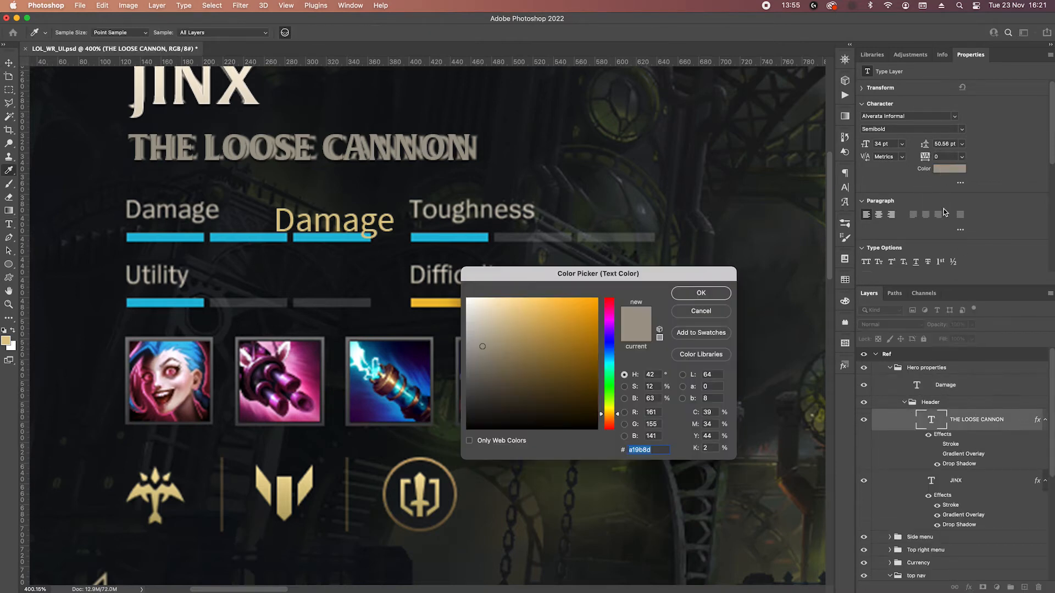
{"action": "left_click", "coordinate": [681, 294]}
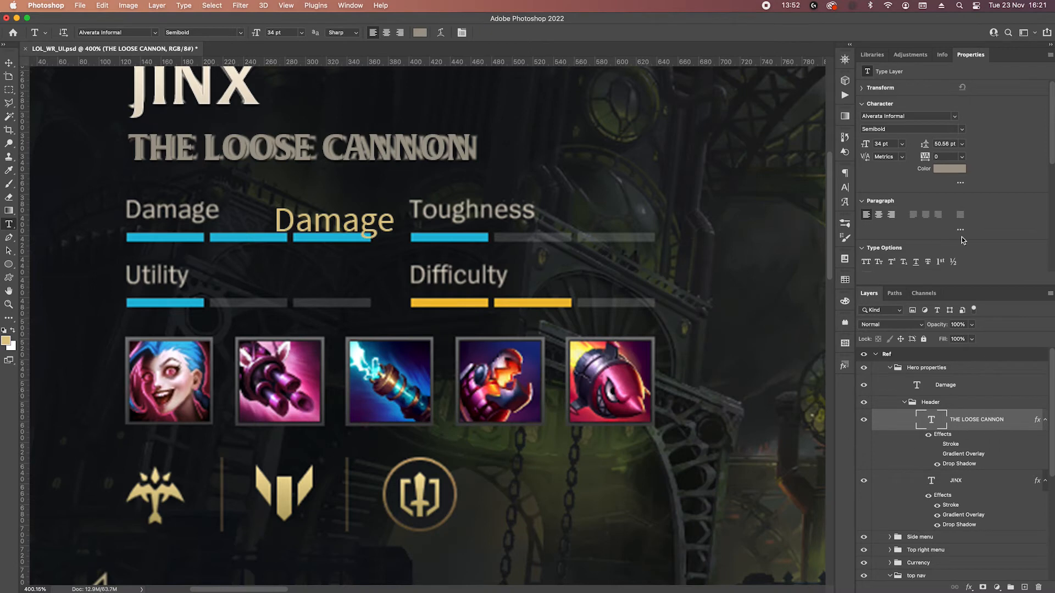
{"action": "left_click", "coordinate": [963, 384]}
{"action": "left_click", "coordinate": [945, 168]}
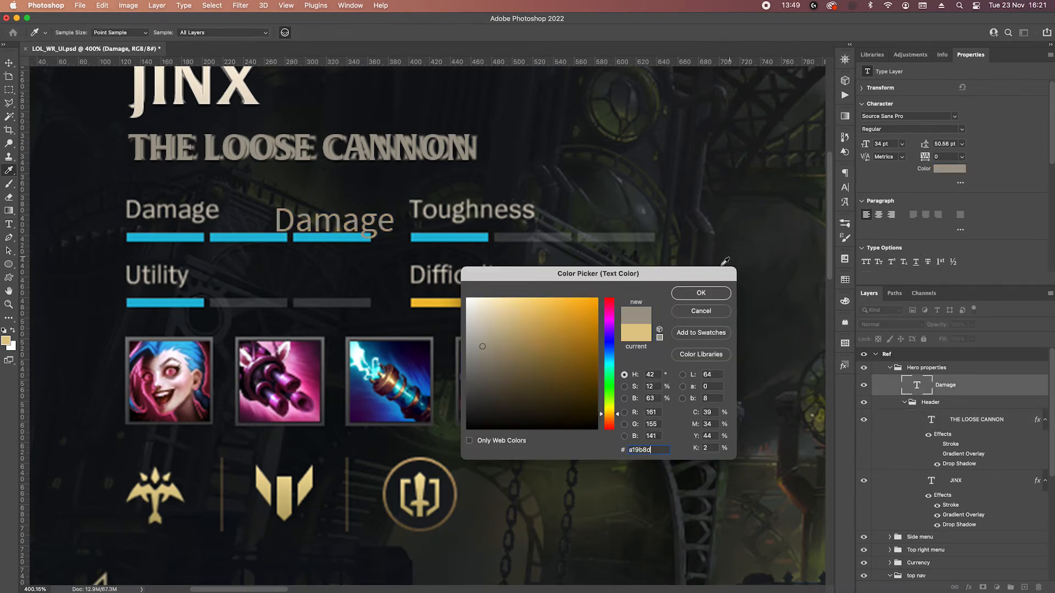
{"action": "left_click", "coordinate": [706, 294]}
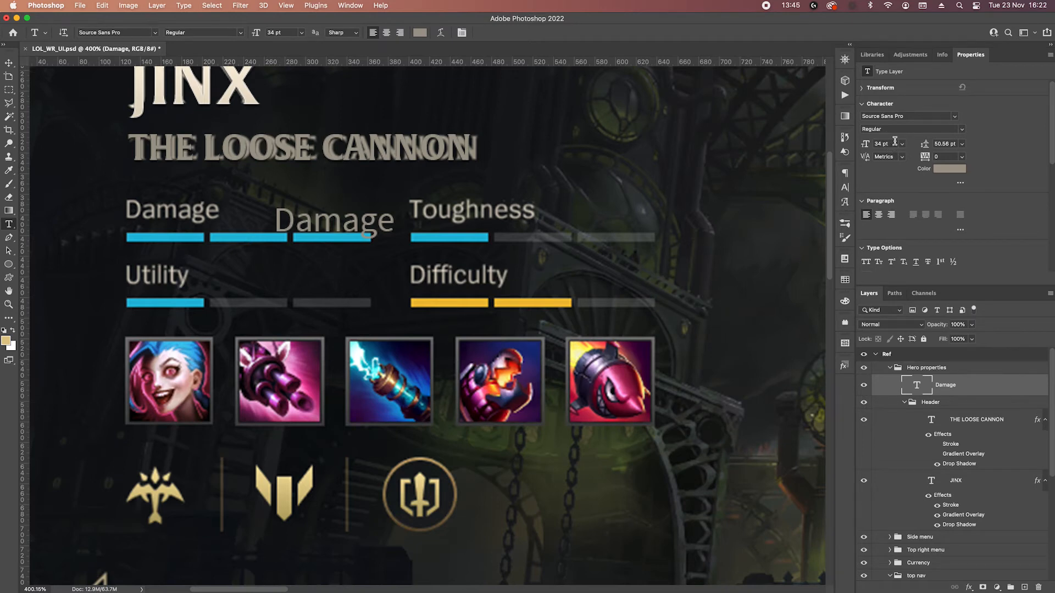
Set the Damage text to 30 pt and nudge it onto the start of the reference Damage label.
{"action": "left_click", "coordinate": [899, 144]}
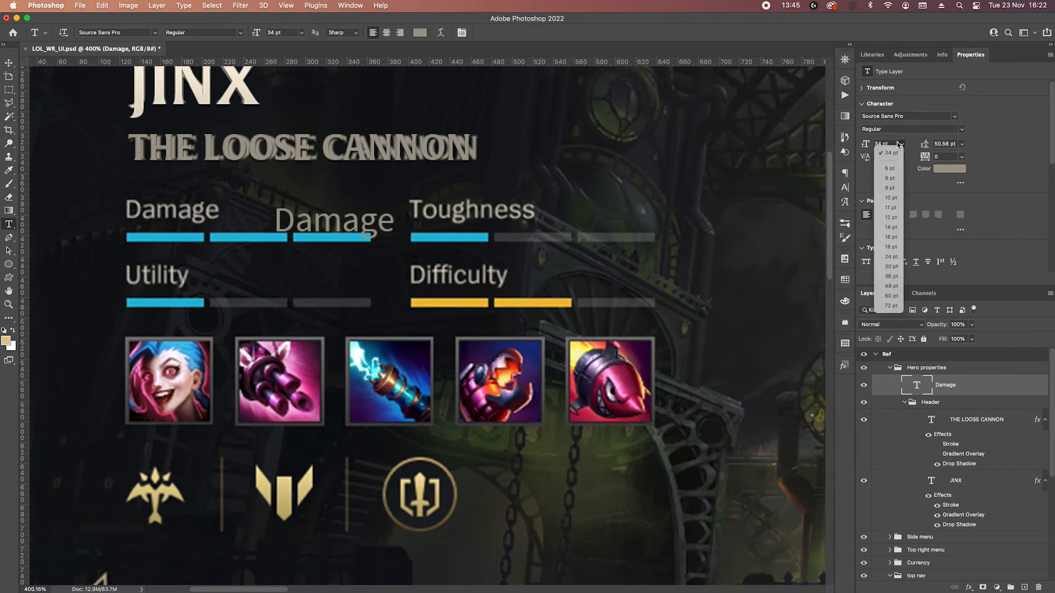
{"action": "left_click", "coordinate": [884, 267]}
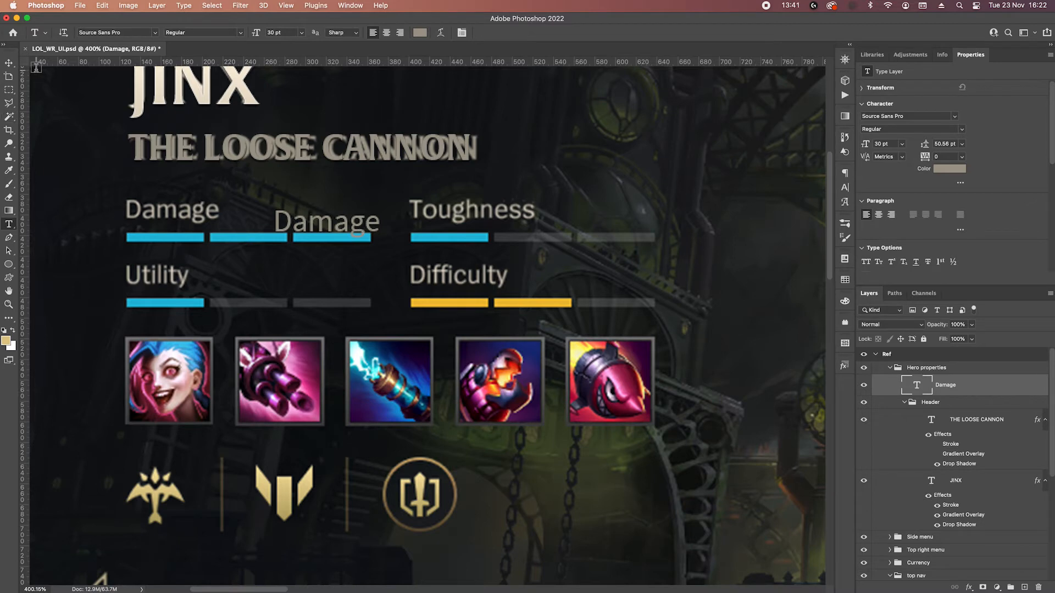
{"action": "key", "text": "v"}
{"action": "key", "text": "shift+Up"}
{"action": "key", "text": "shift+Left"}
{"action": "key", "text": "shift+Left"}
{"action": "key", "text": "shift+Left"}
{"action": "key", "text": "shift+Left"}
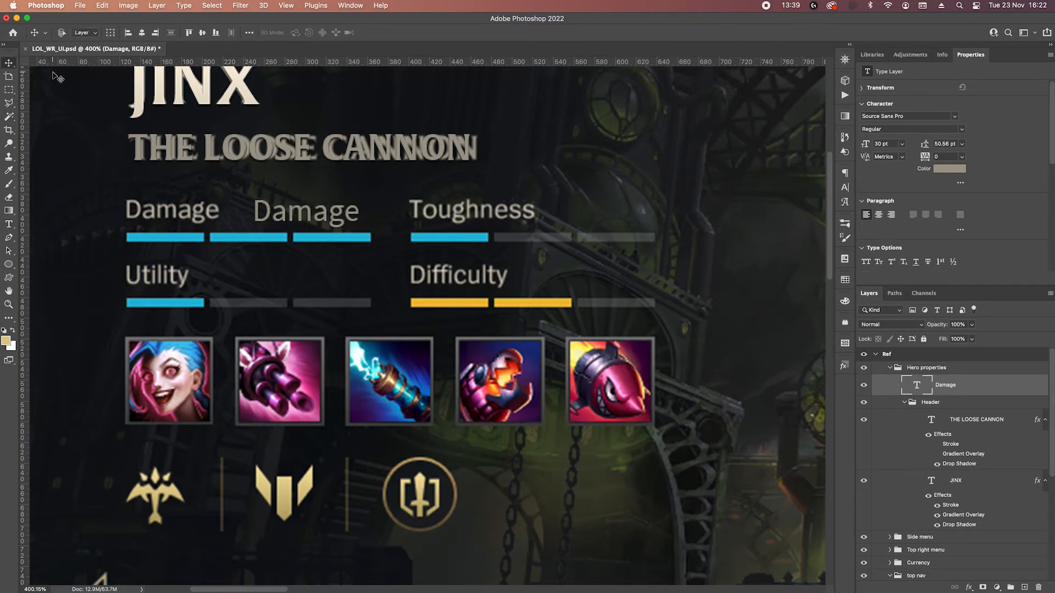
{"action": "key", "text": "shift+Left"}
{"action": "key", "text": "shift+Left"}
{"action": "key", "text": "shift+Left"}
{"action": "key", "text": "shift+Left"}
{"action": "key", "text": "shift+Left"}
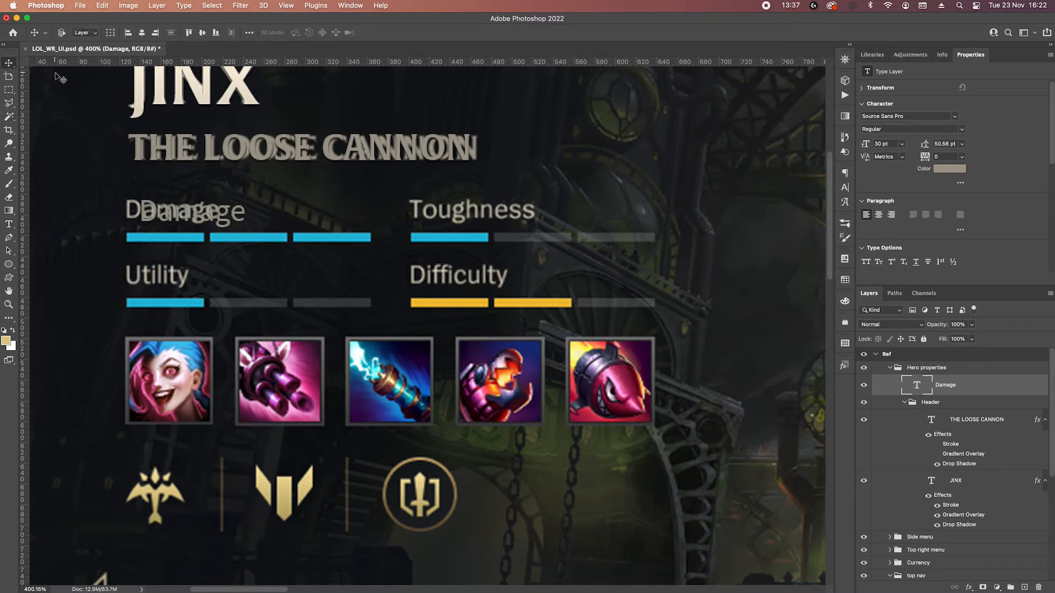
{"action": "key", "text": "Left"}
{"action": "key", "text": "Left"}
{"action": "key", "text": "Left"}
{"action": "key", "text": "Up"}
{"action": "key", "text": "Up"}
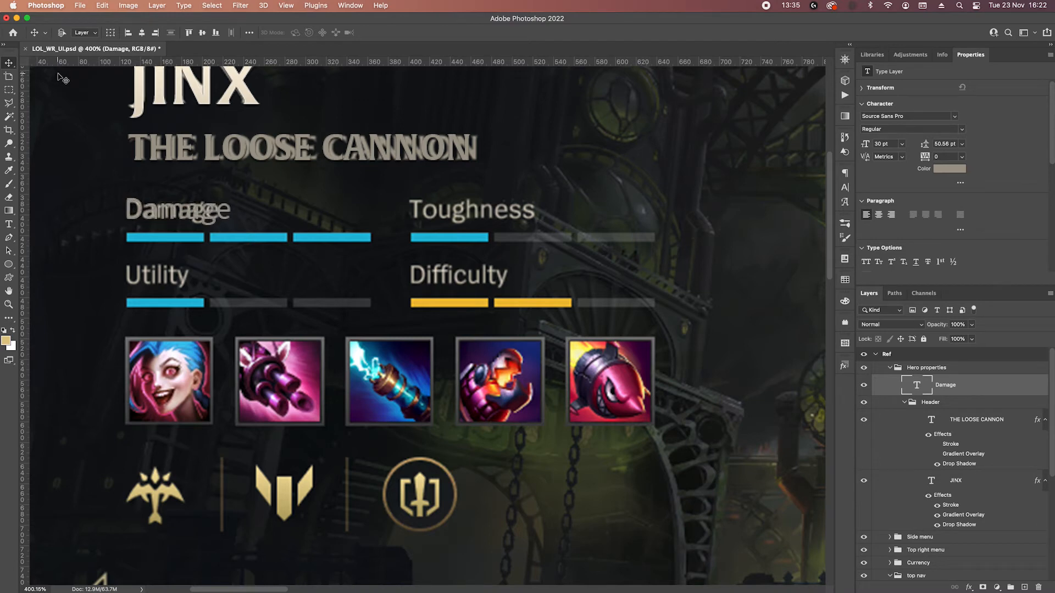
Reduce the Damage text to 24 pt and nudge it up just above the reference label for comparison.
{"action": "left_click", "coordinate": [904, 145]}
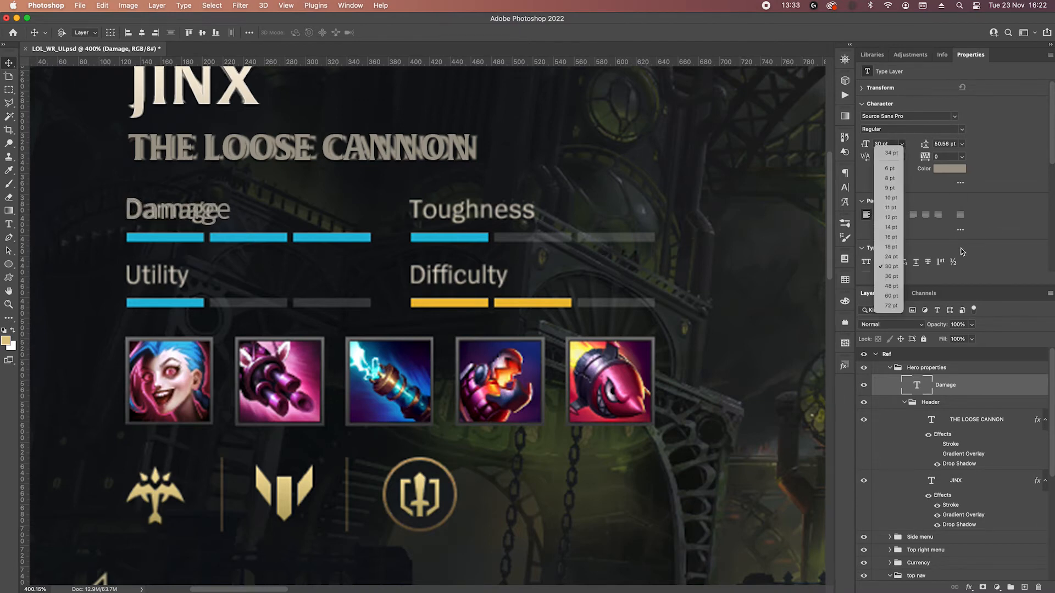
{"action": "left_click", "coordinate": [899, 257]}
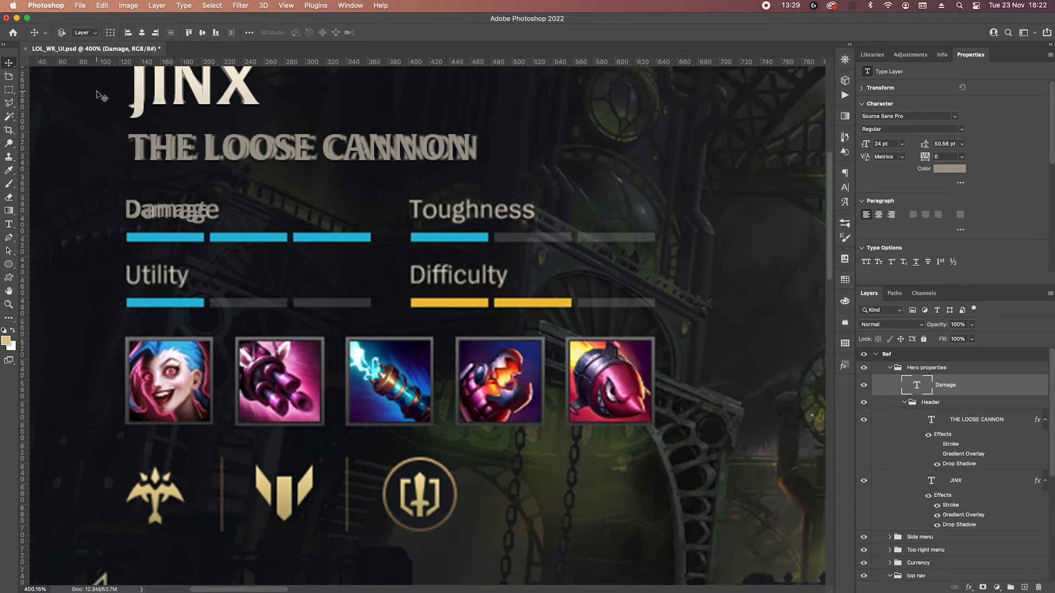
{"action": "key", "text": "Up"}
{"action": "key", "text": "shift+Up"}
{"action": "key", "text": "shift+Up"}
{"action": "key", "text": "shift+Down"}
{"action": "key", "text": "Up"}
{"action": "key", "text": "Up"}
{"action": "key", "text": "shift+Up"}
Try Damage text sizes up to 28 pt, then settle on 26 pt to match the reference label's width.
{"action": "left_click", "coordinate": [887, 144]}
{"action": "key", "text": "Up"}
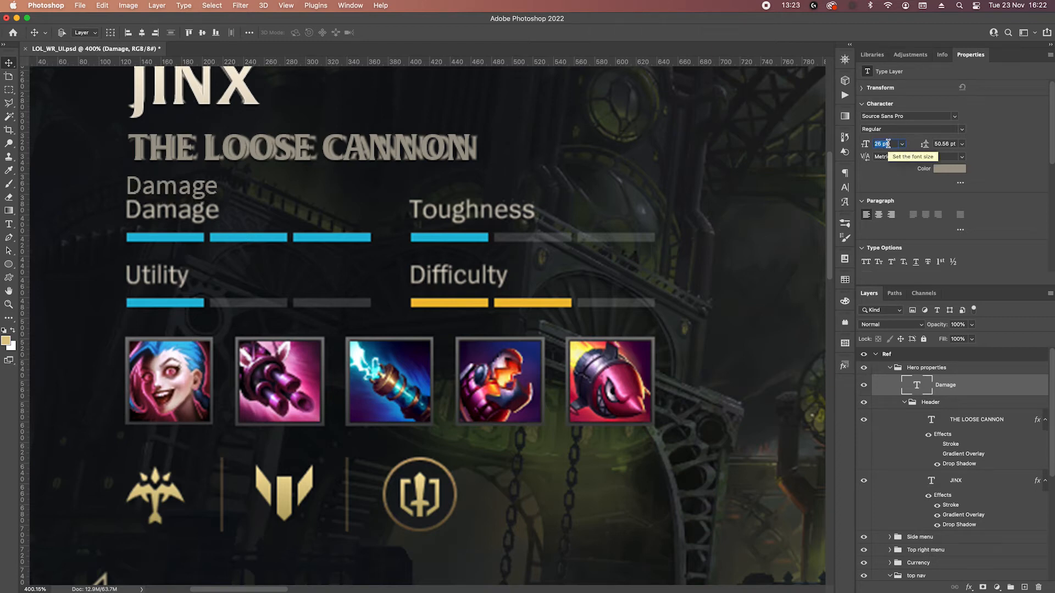
{"action": "key", "text": "Up"}
{"action": "key", "text": "Up"}
{"action": "key", "text": "Up"}
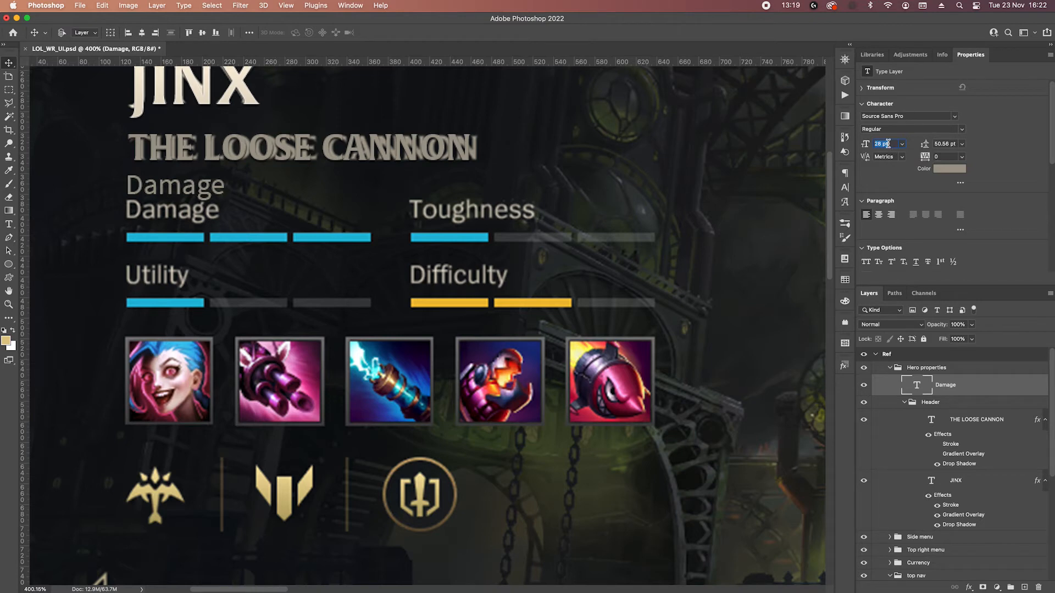
{"action": "key", "text": "Down"}
{"action": "key", "text": "Down"}
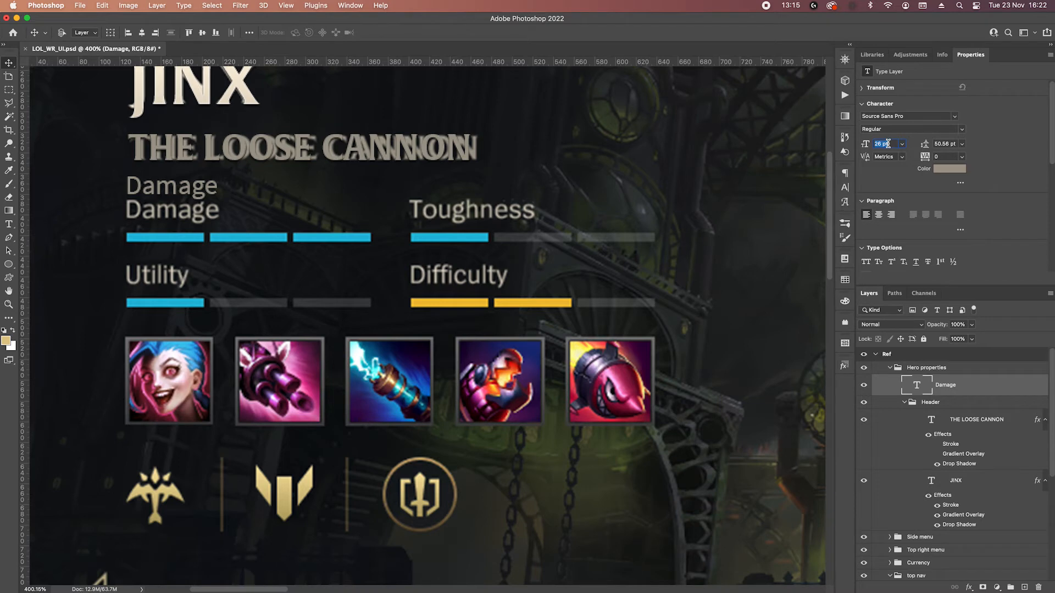
{"action": "key", "text": "shift+Down"}
{"action": "key", "text": "shift+Up"}
{"action": "type", "text": "v"}
{"action": "key", "text": "shift+Down"}
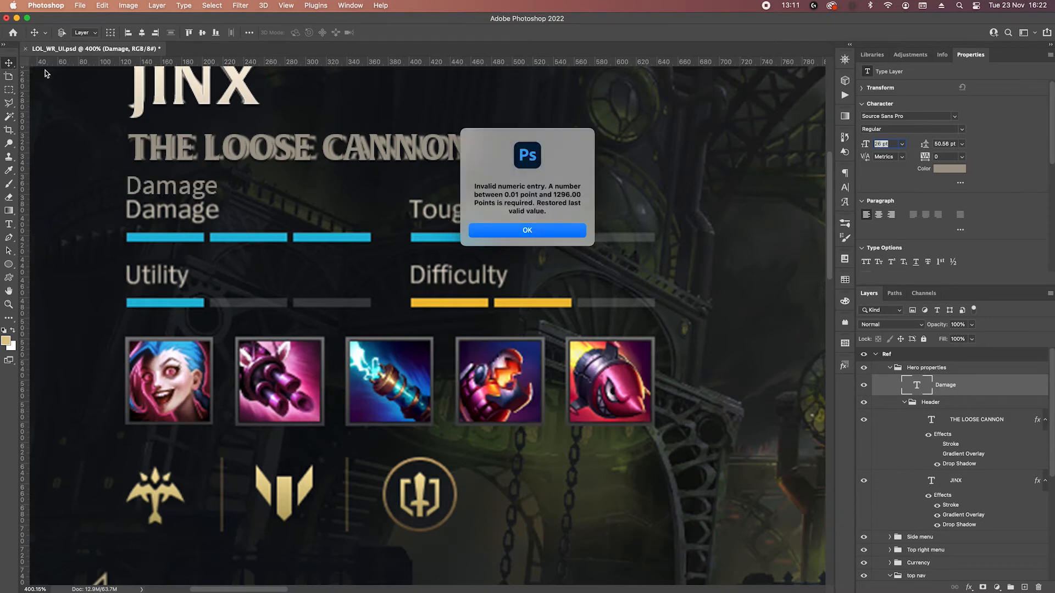
{"action": "key", "text": "Return"}
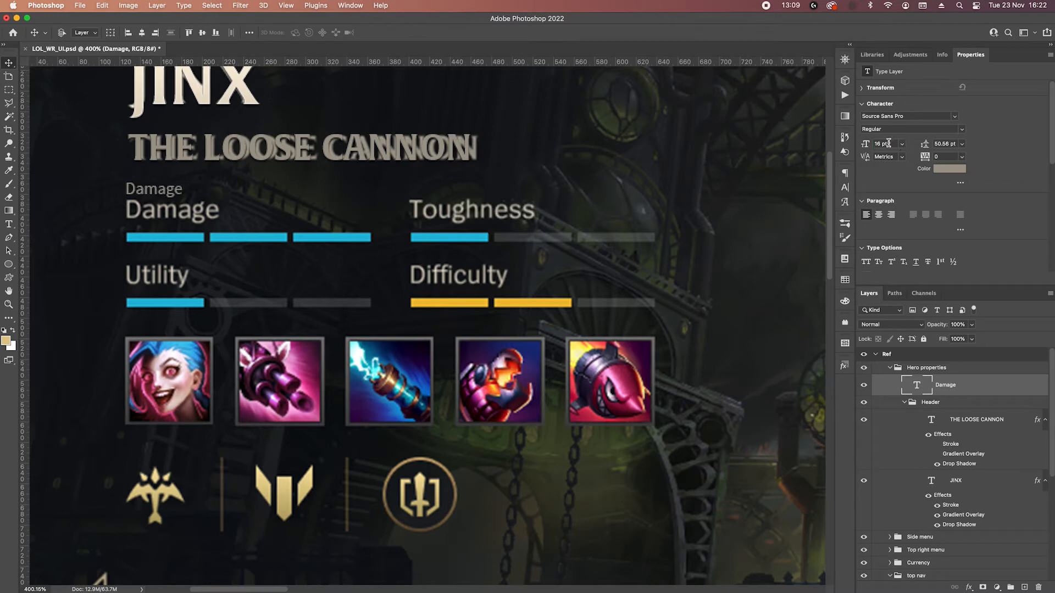
Restore the Damage text to 26 pt and nudge it down until it covers the reference Damage label.
{"action": "type", "text": "26"}
{"action": "key", "text": "Return"}
{"action": "key", "text": "Down"}
{"action": "key", "text": "Down"}
{"action": "key", "text": "Down"}
{"action": "key", "text": "Down"}
{"action": "key", "text": "Down"}
{"action": "key", "text": "Down"}
{"action": "key", "text": "Down"}
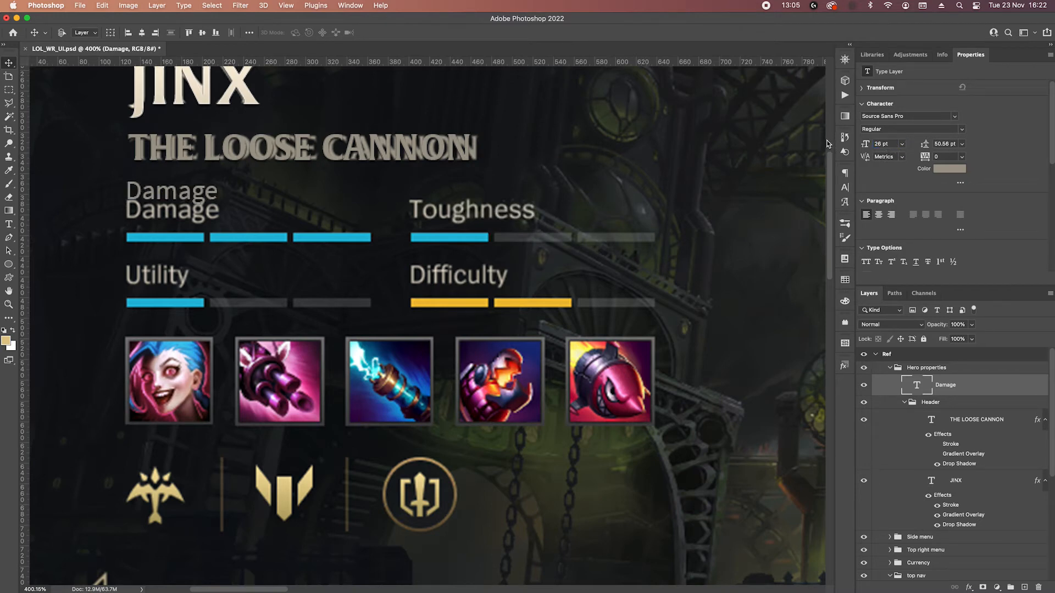
{"action": "key", "text": "Down"}
{"action": "key", "text": "Down"}
{"action": "key", "text": "Down"}
{"action": "key", "text": "Down"}
{"action": "key", "text": "Down"}
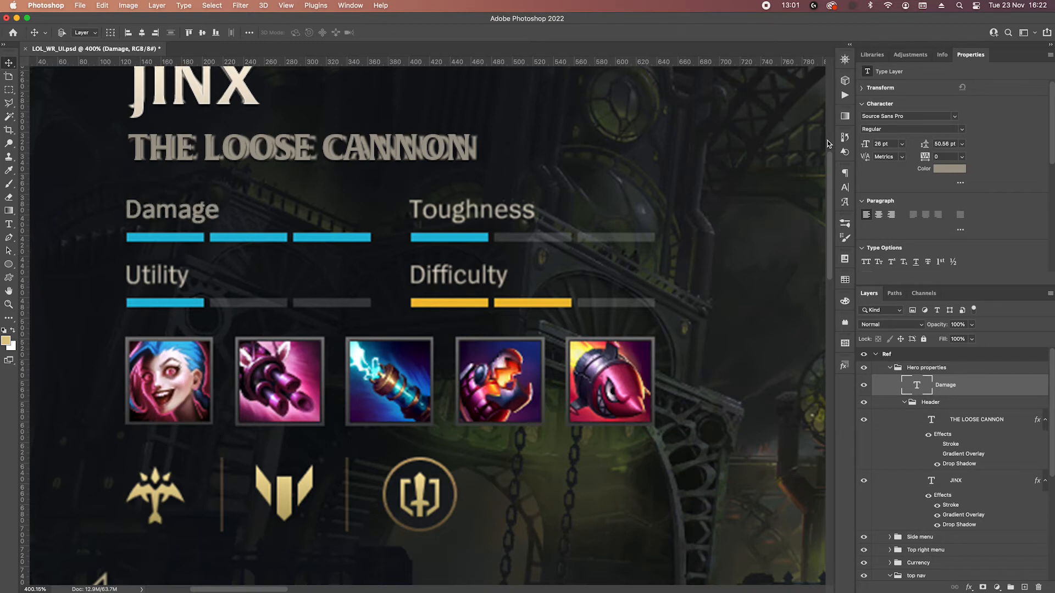
Group the Damage text layer and name the group "DMG".
{"action": "key", "text": "super+g"}
{"action": "double_click", "coordinate": [940, 381]}
{"action": "type", "text": "DM"}
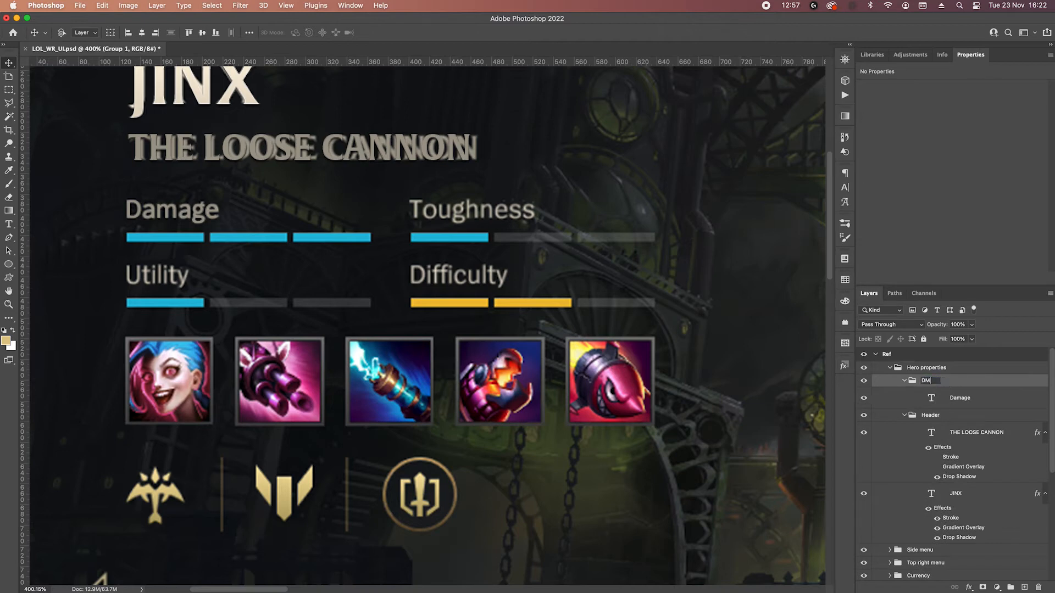
{"action": "type", "text": "G"}
{"action": "key", "text": "Return"}
Draw a rectangle shape about 74 × 9 px just beneath the reference's first Damage bar segment.
{"action": "left_click", "coordinate": [8, 264]}
{"action": "left_click", "coordinate": [49, 272]}
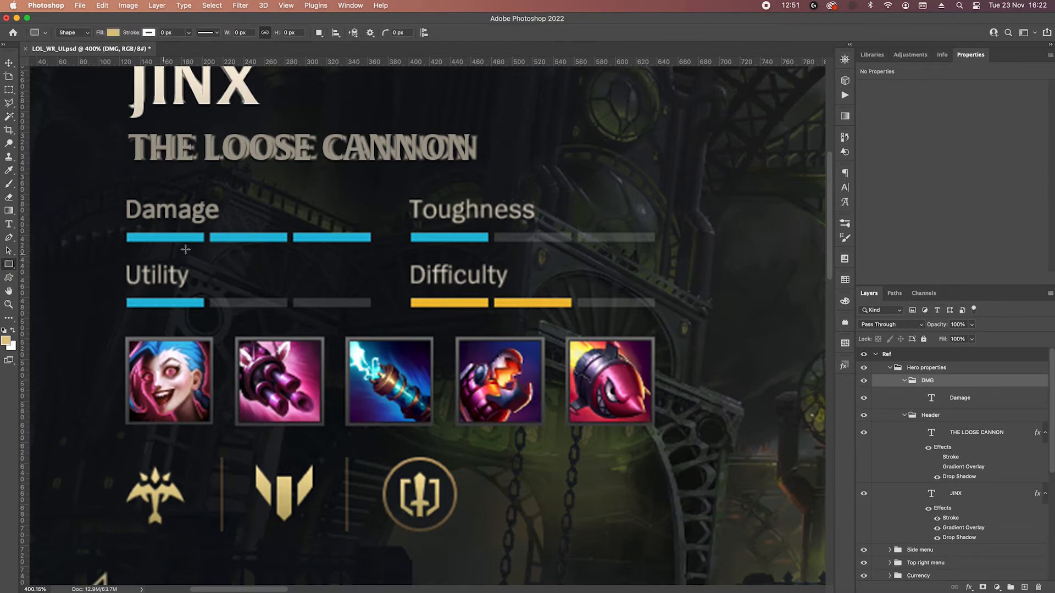
{"action": "left_click_drag", "start_coordinate": [126, 249], "coordinate": [202, 256]}
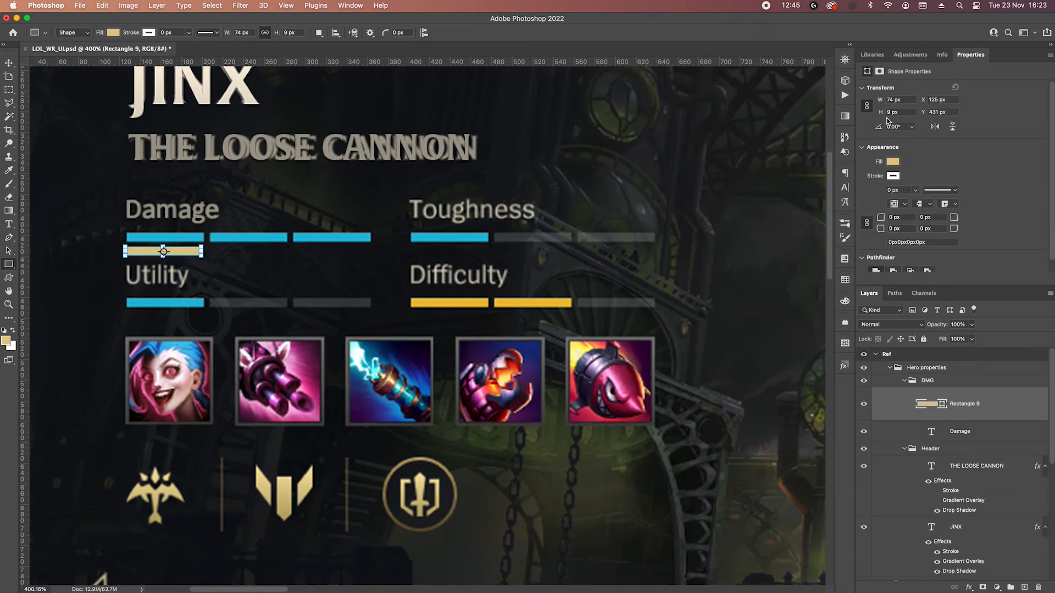
Widen the new rectangle toward the bar segment's end and set its size to 76 × 9 px.
{"action": "scroll", "coordinate": [185, 263], "scroll_direction": "up", "scroll_amount": 10}
{"action": "left_click_drag", "start_coordinate": [245, 223], "coordinate": [249, 225]}
{"action": "key", "text": "super+z"}
{"action": "key", "text": "super+shift+z"}
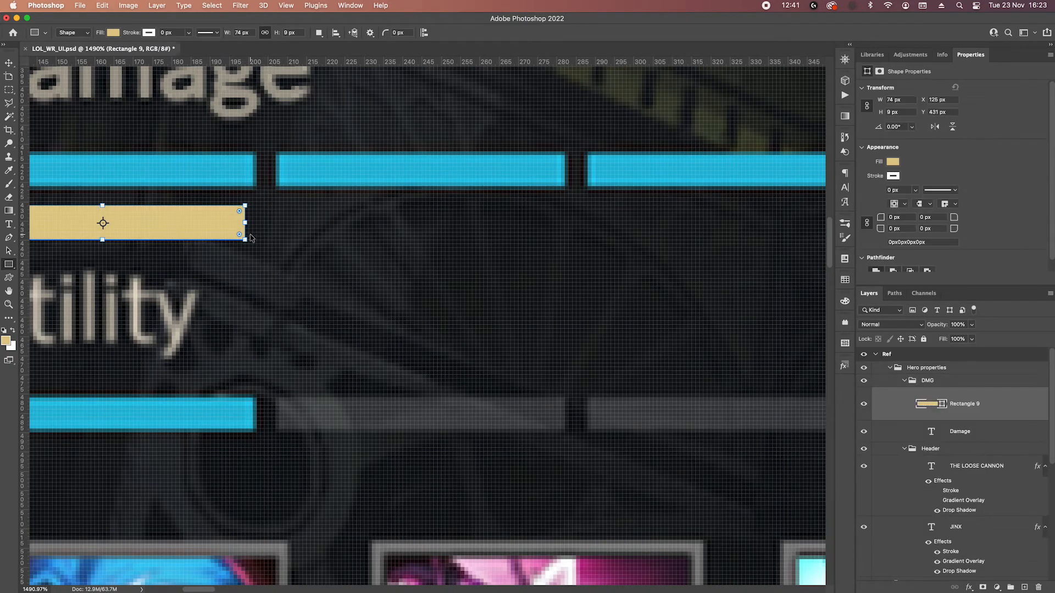
{"action": "left_click_drag", "start_coordinate": [247, 224], "coordinate": [256, 225]}
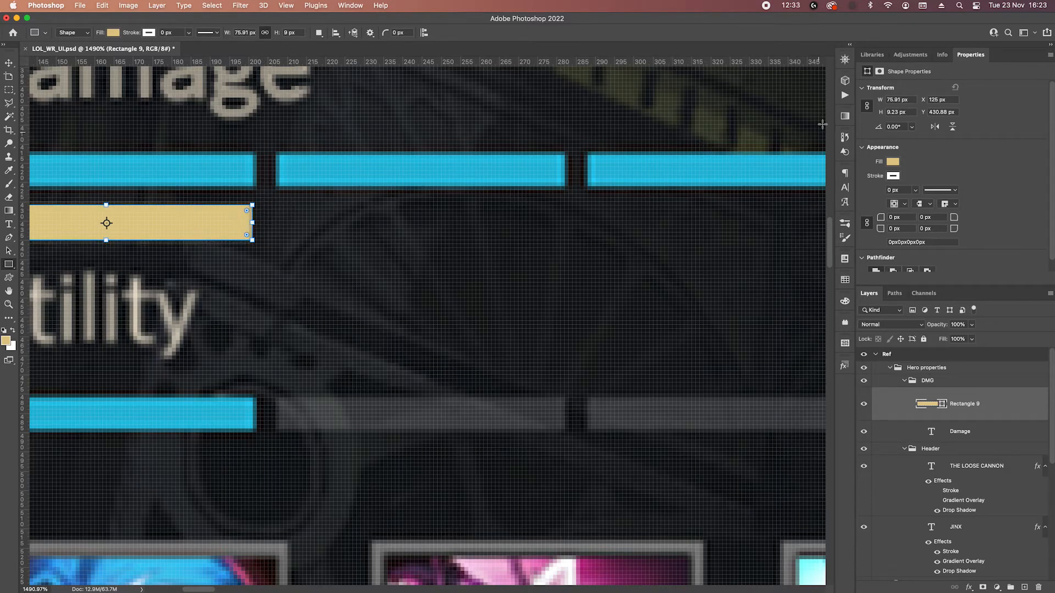
{"action": "double_click", "coordinate": [897, 99]}
{"action": "type", "text": "76"}
{"action": "key", "text": "Tab"}
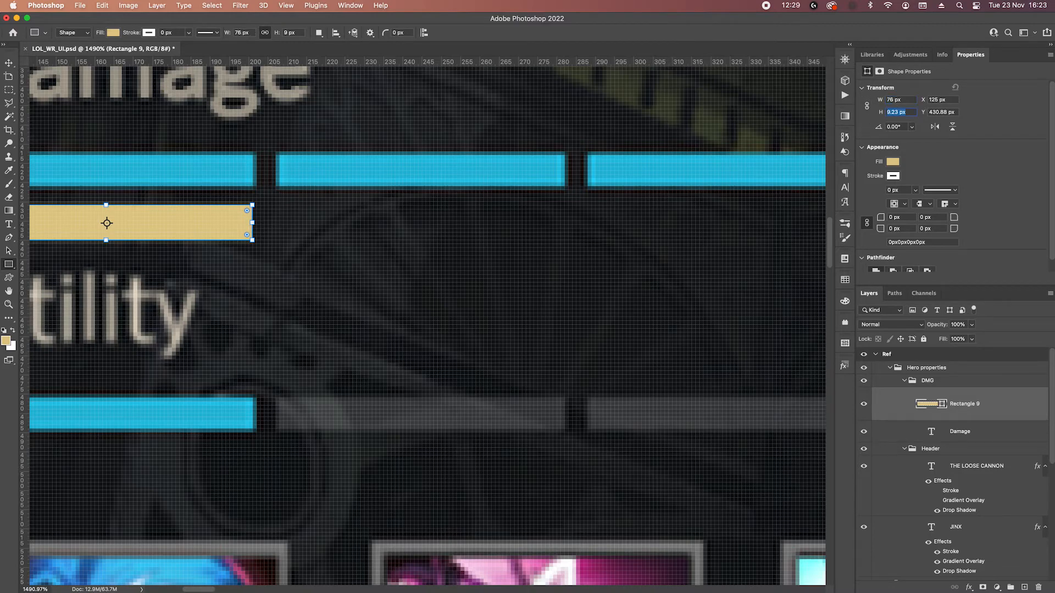
{"action": "type", "text": "6"}
{"action": "type", "text": "9"}
{"action": "key", "text": "Return"}
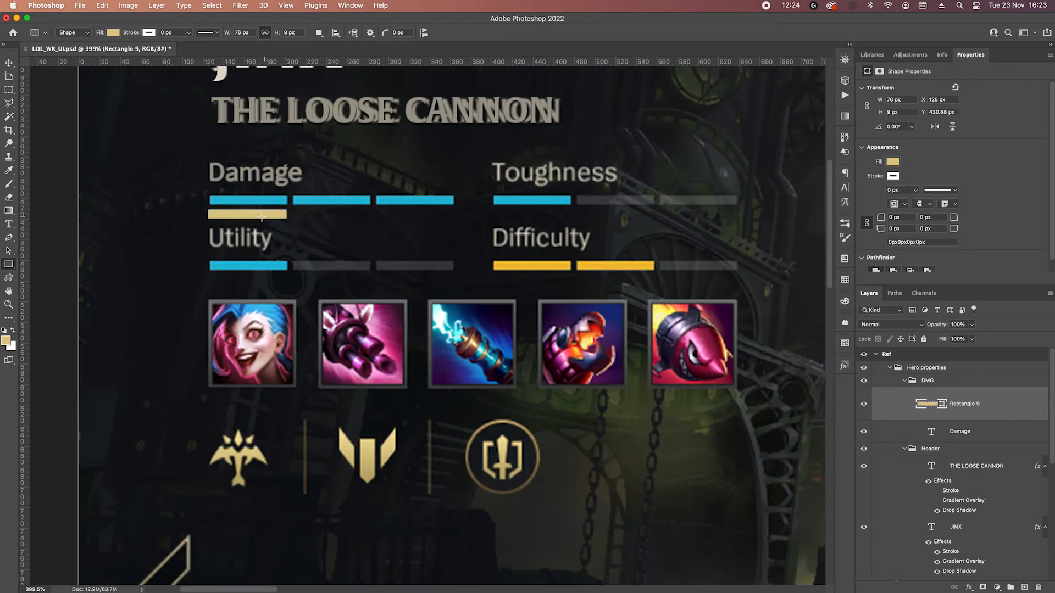
Compare the rectangle with the reference bar segment above it and delete the rectangle.
{"action": "scroll", "coordinate": [263, 215], "scroll_direction": "up", "scroll_amount": 5}
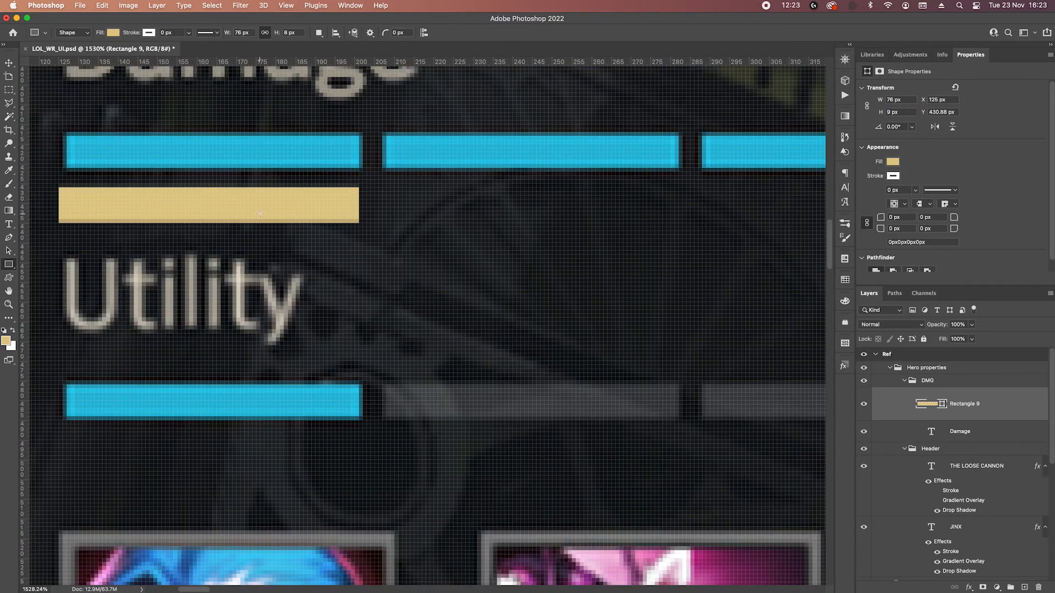
{"action": "key", "text": "p"}
{"action": "scroll", "coordinate": [317, 200], "scroll_direction": "up", "scroll_amount": 5}
{"action": "scroll", "coordinate": [598, 153], "scroll_direction": "down", "scroll_amount": 5}
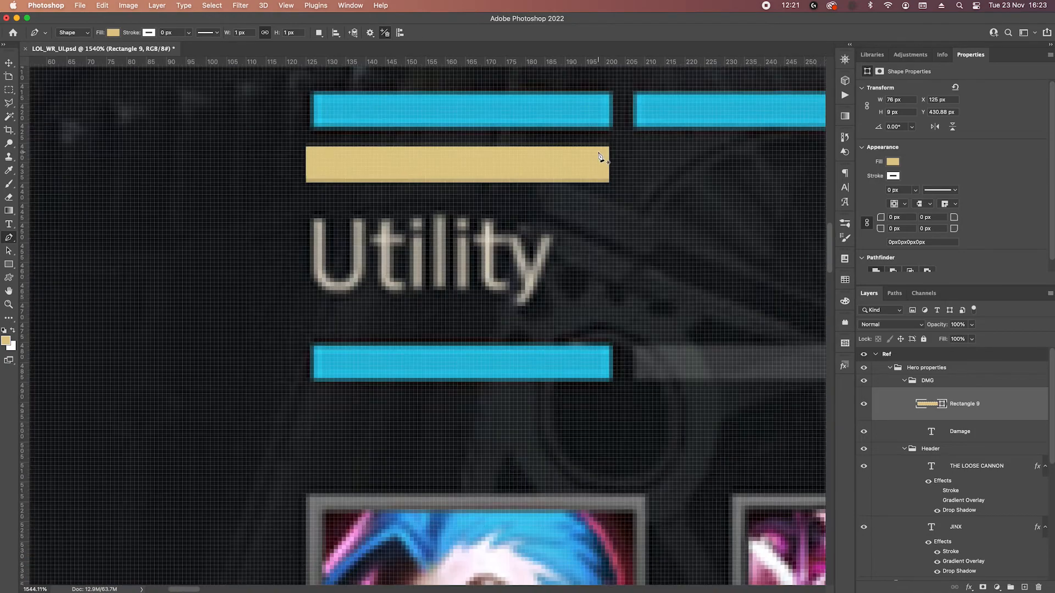
{"action": "scroll", "coordinate": [600, 156], "scroll_direction": "down", "scroll_amount": 2}
{"action": "key", "text": "BackSpace"}
{"action": "scroll", "coordinate": [494, 172], "scroll_direction": "right", "scroll_amount": 5}
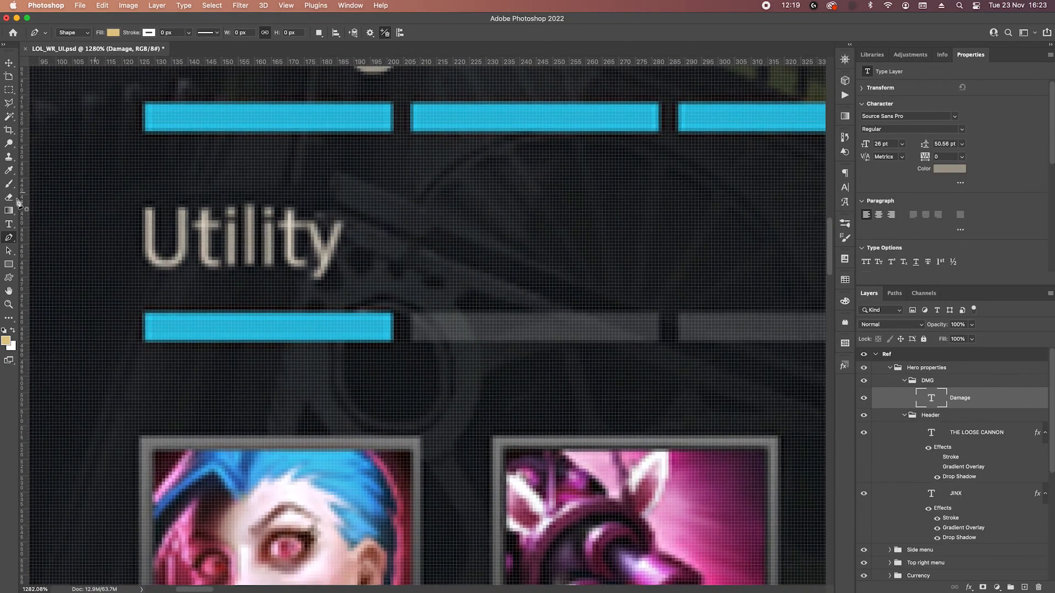
Draw a new rectangle shape about 75 × 8 px beneath the first Damage bar segment, inside the DMG group.
{"action": "left_click", "coordinate": [8, 264]}
{"action": "left_click_drag", "start_coordinate": [145, 152], "coordinate": [391, 175]}
{"action": "key", "text": "v"}
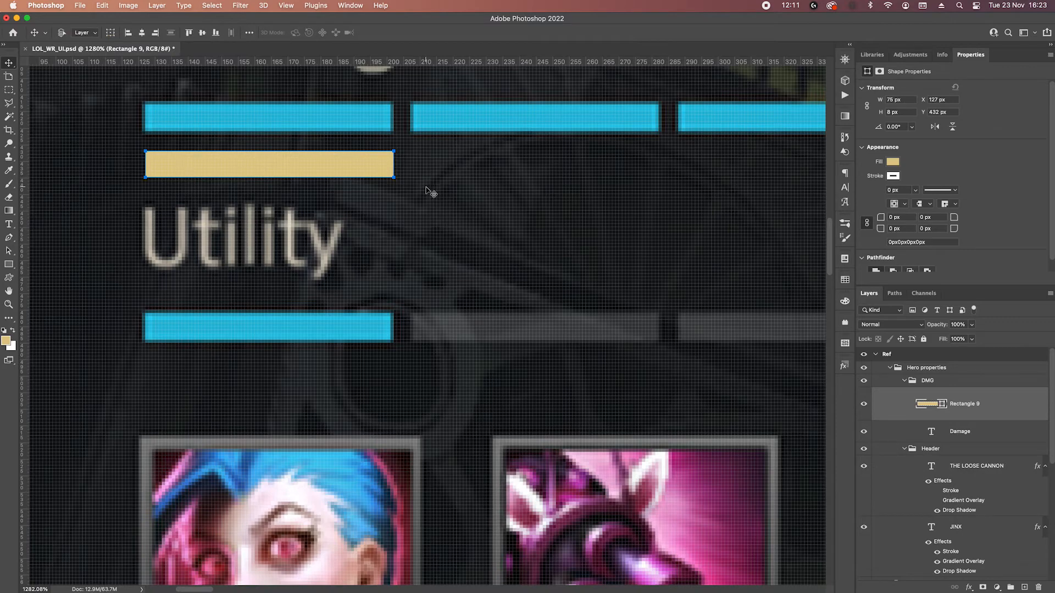
{"action": "key", "text": "shift+Up"}
{"action": "key", "text": "shift+Up"}
{"action": "key", "text": "shift+Down"}
{"action": "key", "text": "shift+Down"}
{"action": "key", "text": "shift+Down"}
{"action": "key", "text": "shift+Up"}
Fill the rectangle with the blue sampled from the reference's Damage bar.
{"action": "double_click", "coordinate": [933, 405]}
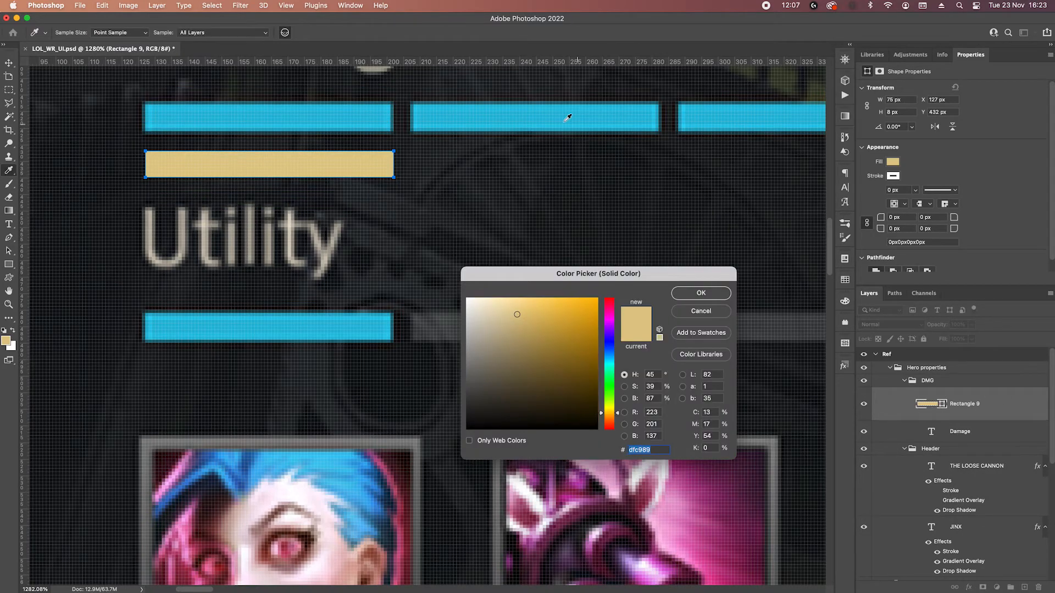
{"action": "left_click", "coordinate": [584, 121]}
{"action": "left_click", "coordinate": [701, 293]}
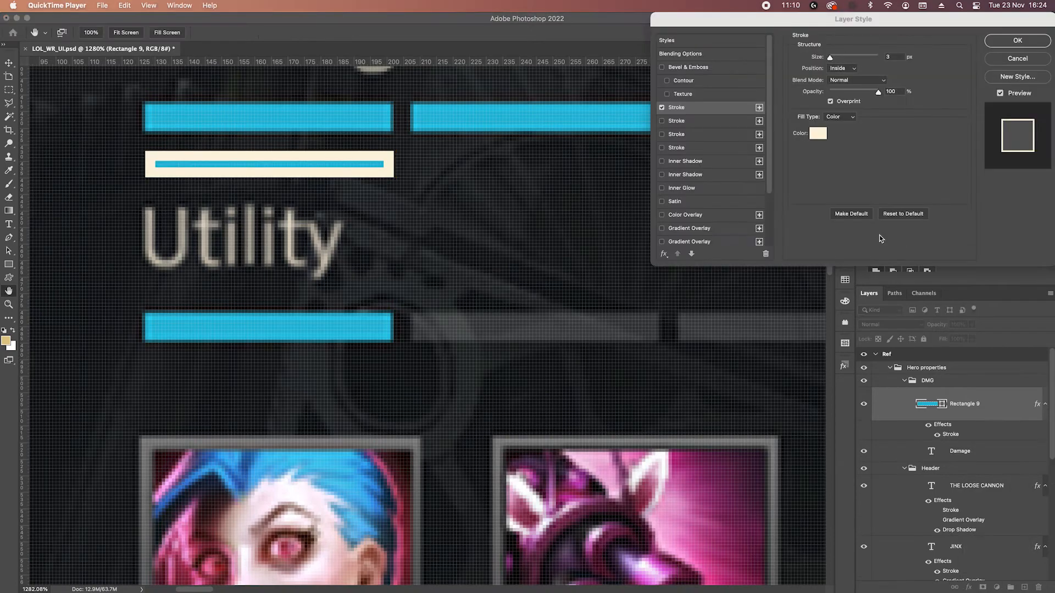
Give the blue rectangle a 1 px inside stroke in white (fff) with Overlay blend mode.
{"action": "left_click", "coordinate": [898, 59]}
{"action": "key", "text": "Down"}
{"action": "key", "text": "Down"}
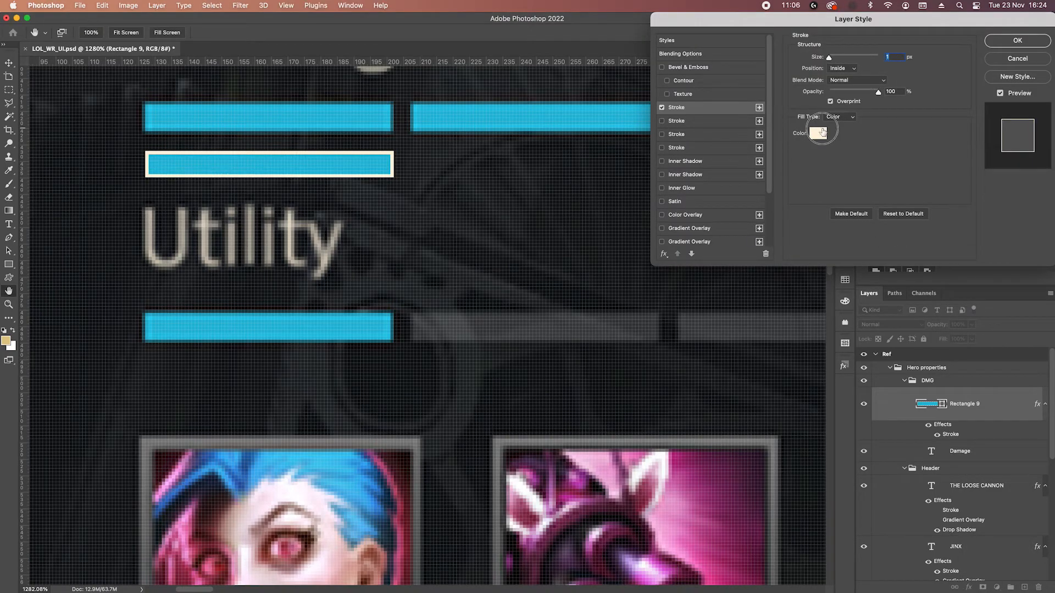
{"action": "left_click", "coordinate": [821, 131]}
{"action": "type", "text": "fff"}
{"action": "left_click", "coordinate": [709, 297]}
{"action": "left_click", "coordinate": [869, 83]}
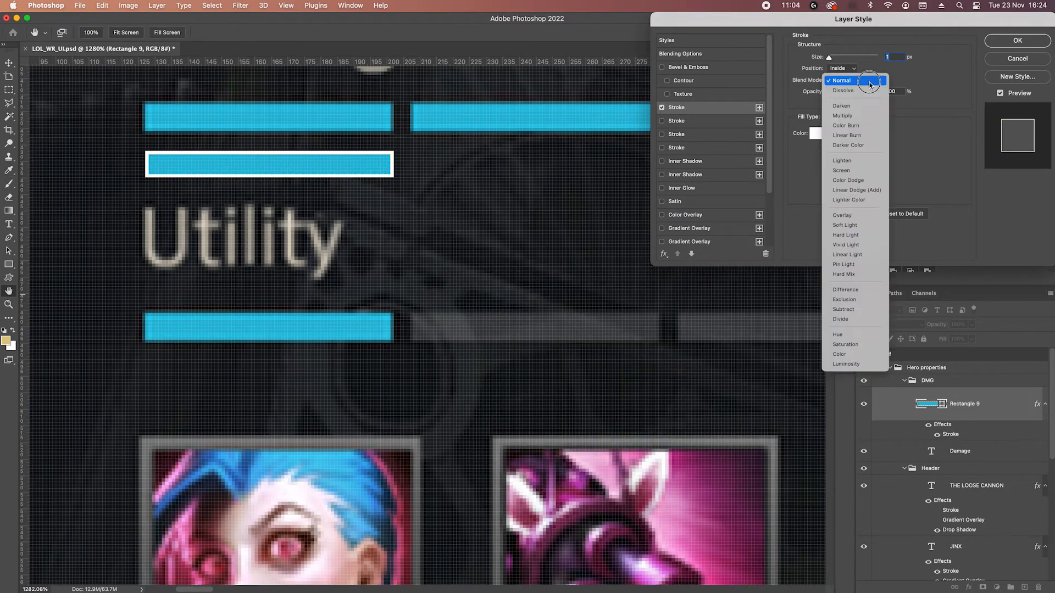
{"action": "left_click", "coordinate": [852, 214]}
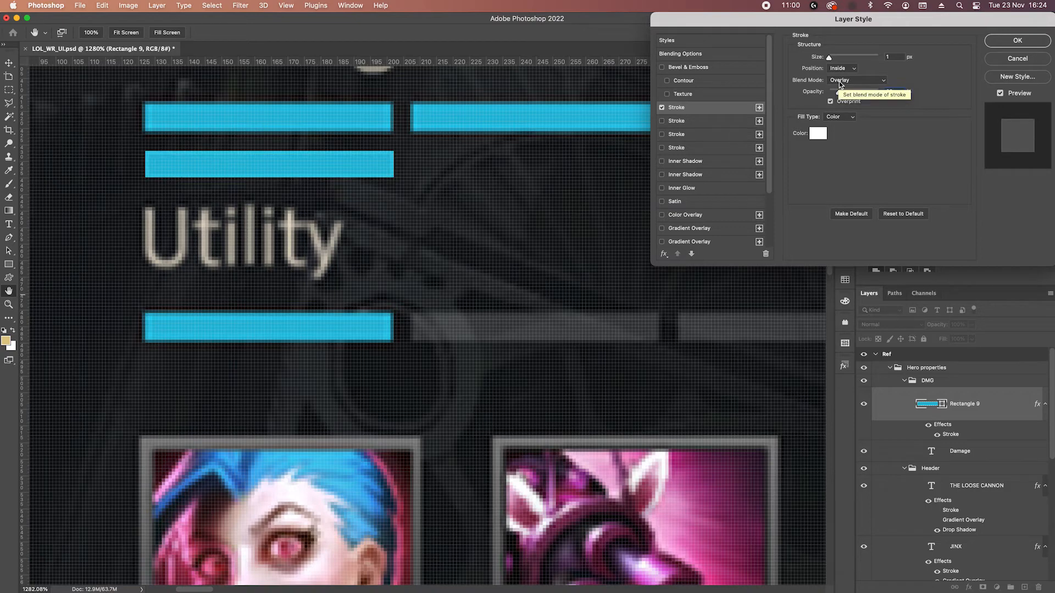
{"action": "key", "text": "Return"}
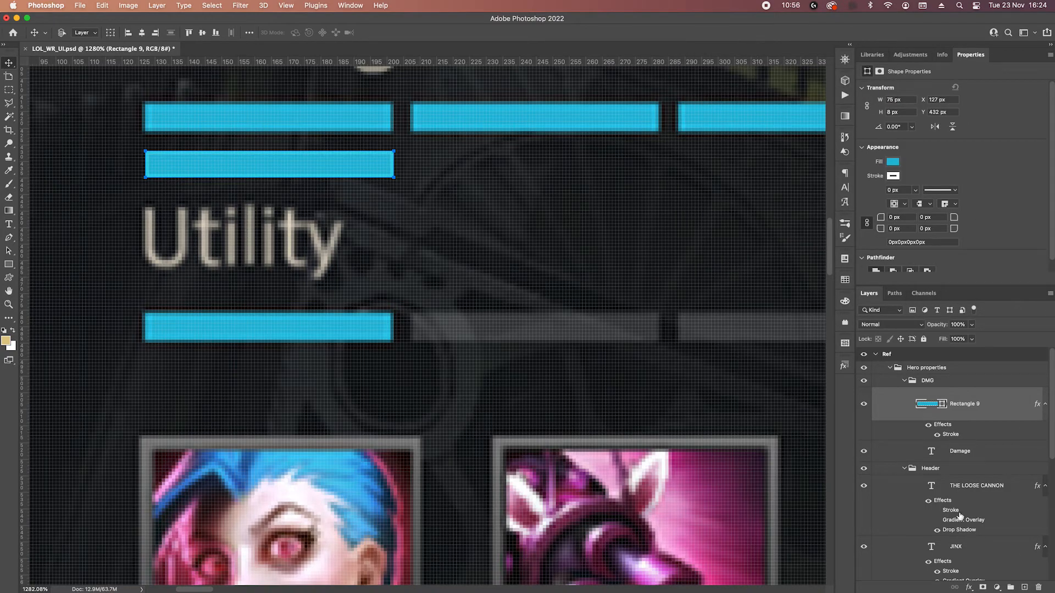
Add a drop shadow to the blue Damage segment and duplicate it twice along the row, at X 208 px and X 289 px.
{"action": "left_click", "coordinate": [969, 587]}
{"action": "left_click", "coordinate": [983, 567]}
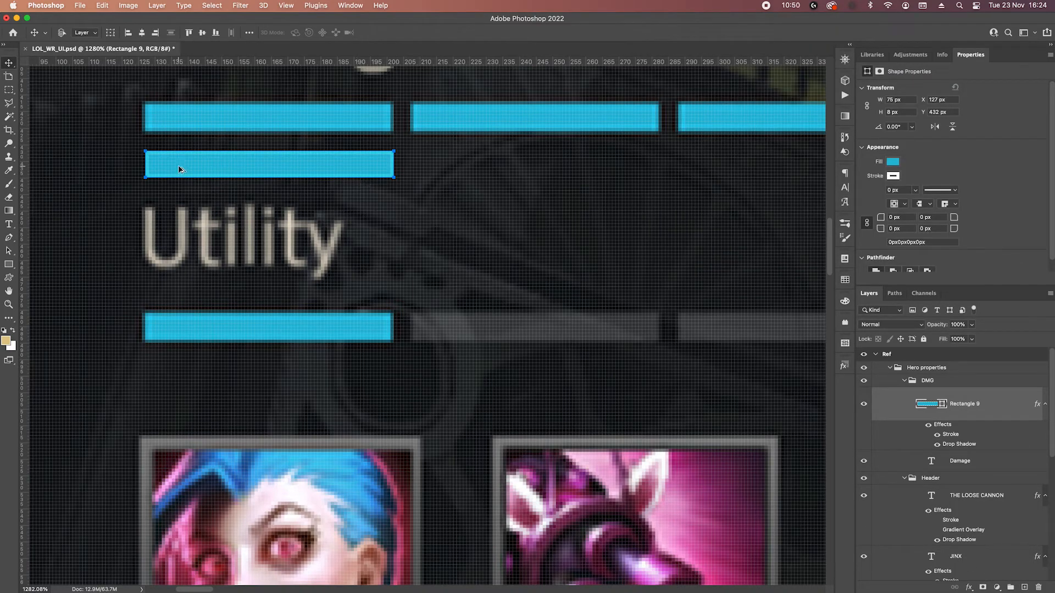
{"action": "left_click_drag", "start_coordinate": [181, 164], "coordinate": [434, 173]}
{"action": "left_click_drag", "start_coordinate": [430, 173], "coordinate": [433, 175]}
{"action": "scroll", "coordinate": [417, 209], "scroll_direction": "right", "scroll_amount": 5}
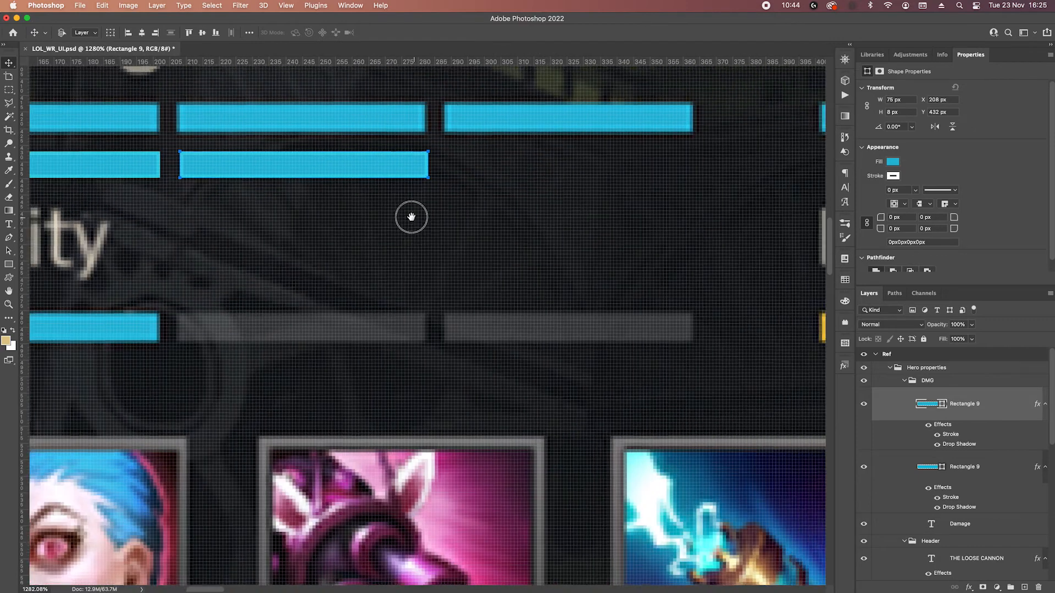
{"action": "left_click_drag", "start_coordinate": [224, 168], "coordinate": [492, 172]}
{"action": "scroll", "coordinate": [493, 173], "scroll_direction": "down", "scroll_amount": 3}
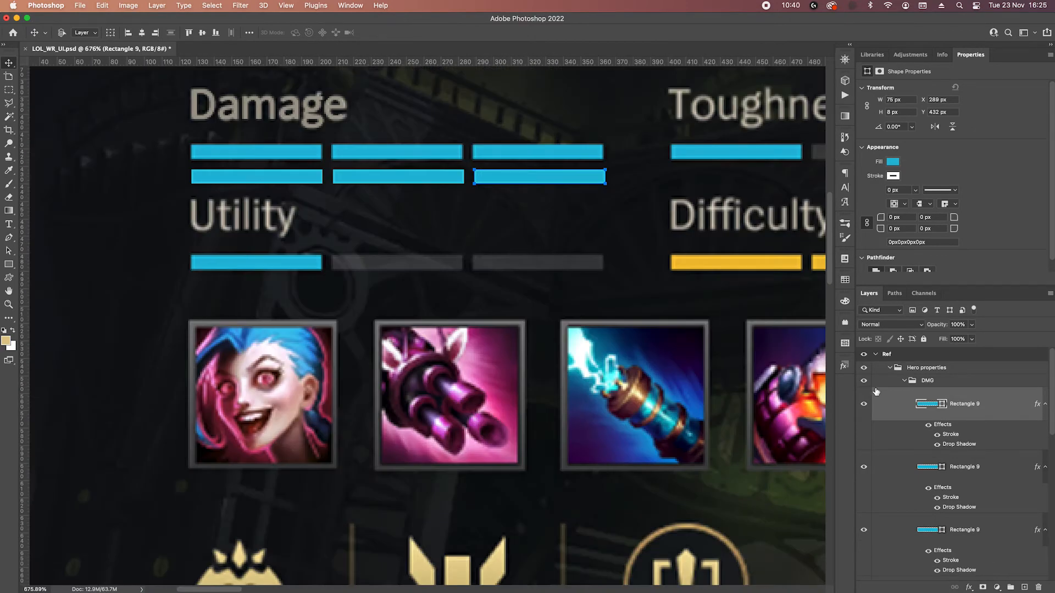
Move all three blue segments up together to Y 418 px, over the reference Damage bar.
{"action": "left_click", "coordinate": [1000, 538], "text": "shift"}
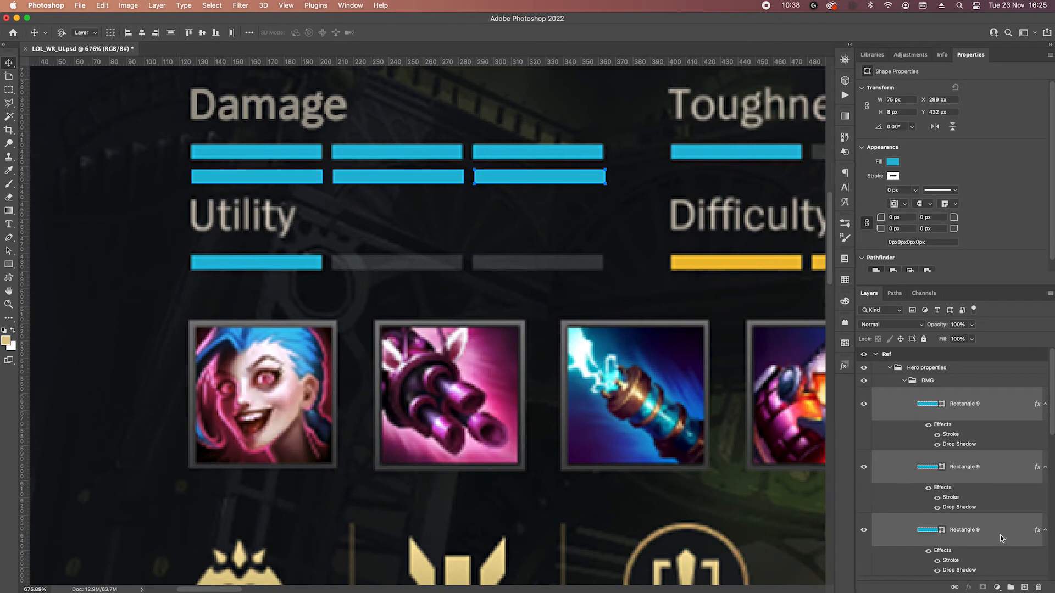
{"action": "key", "text": "shift+Up"}
{"action": "key", "text": "shift+Up"}
{"action": "key", "text": "shift+Down"}
{"action": "key", "text": "Up"}
{"action": "key", "text": "Up"}
{"action": "key", "text": "Up"}
{"action": "key", "text": "Up"}
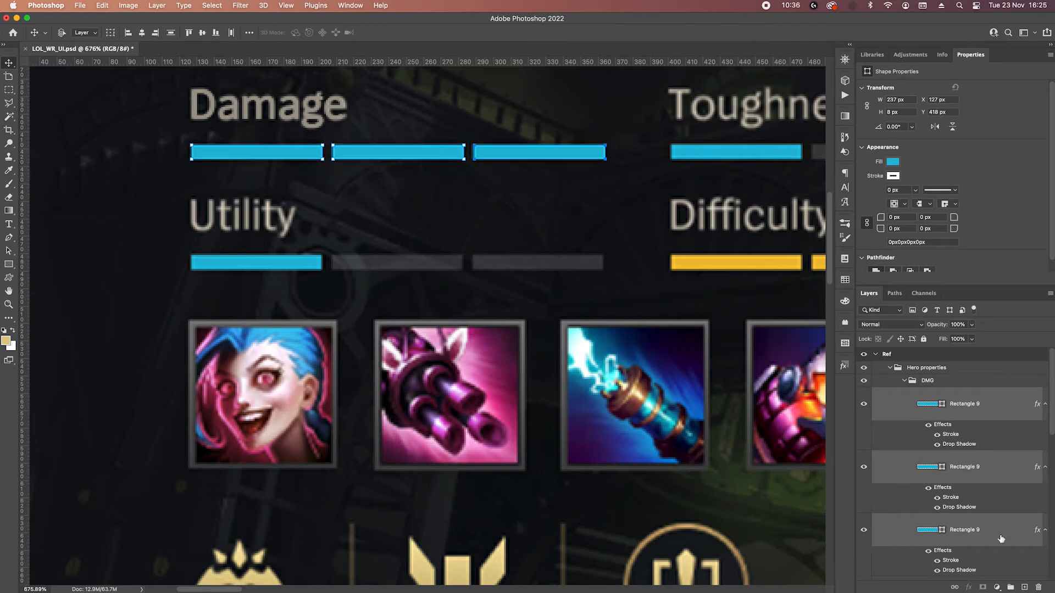
Duplicate the DMG group over the reference Toughness stat and rename the copy Toughness.
{"action": "scroll", "coordinate": [502, 267], "scroll_direction": "down", "scroll_amount": 2}
{"action": "left_click_drag", "start_coordinate": [605, 271], "coordinate": [523, 261]}
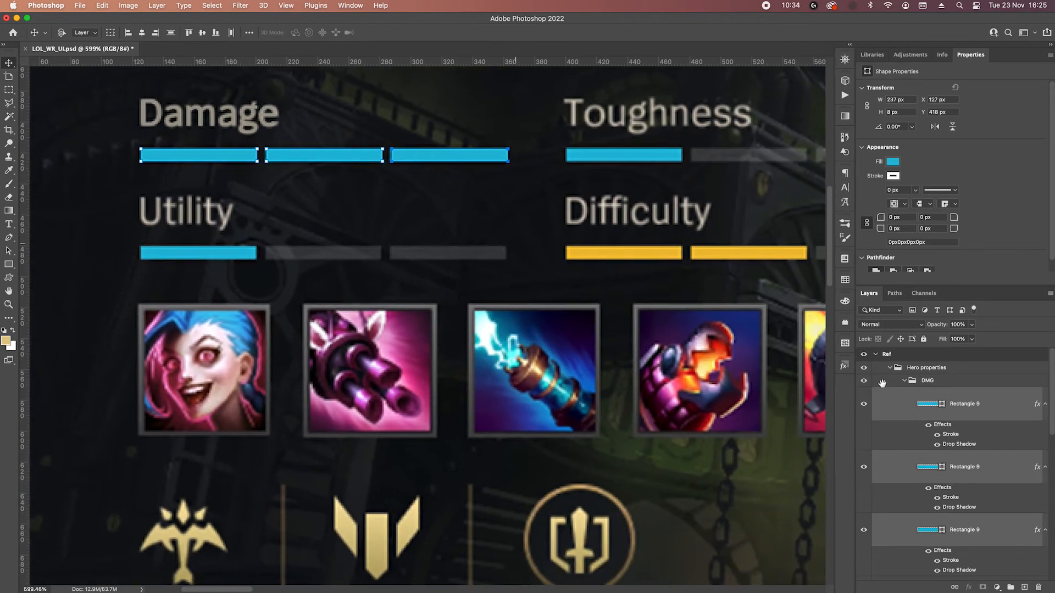
{"action": "left_click", "coordinate": [904, 380]}
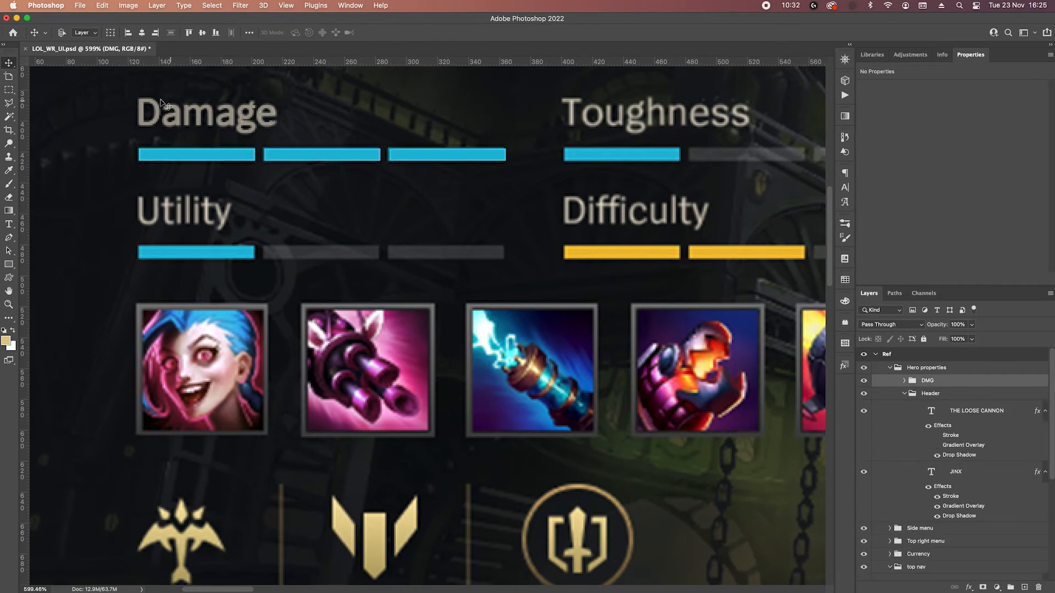
{"action": "left_click_drag", "start_coordinate": [167, 133], "coordinate": [586, 131]}
{"action": "left_click_drag", "start_coordinate": [653, 181], "coordinate": [480, 201]}
{"action": "double_click", "coordinate": [930, 382]}
{"action": "type", "text": "Toug"}
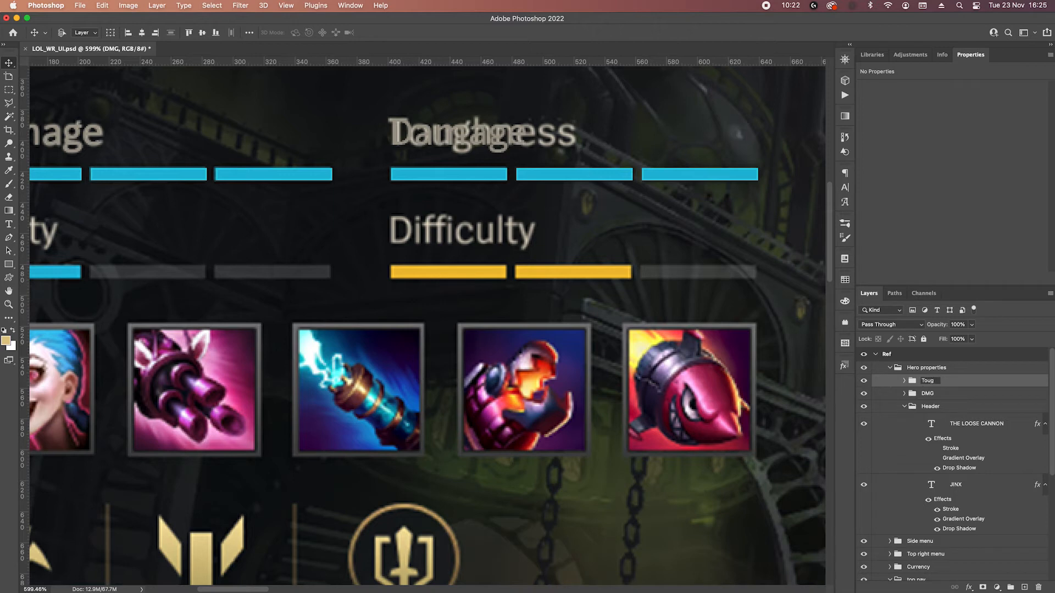
{"action": "type", "text": "hness"}
{"action": "key", "text": "Return"}
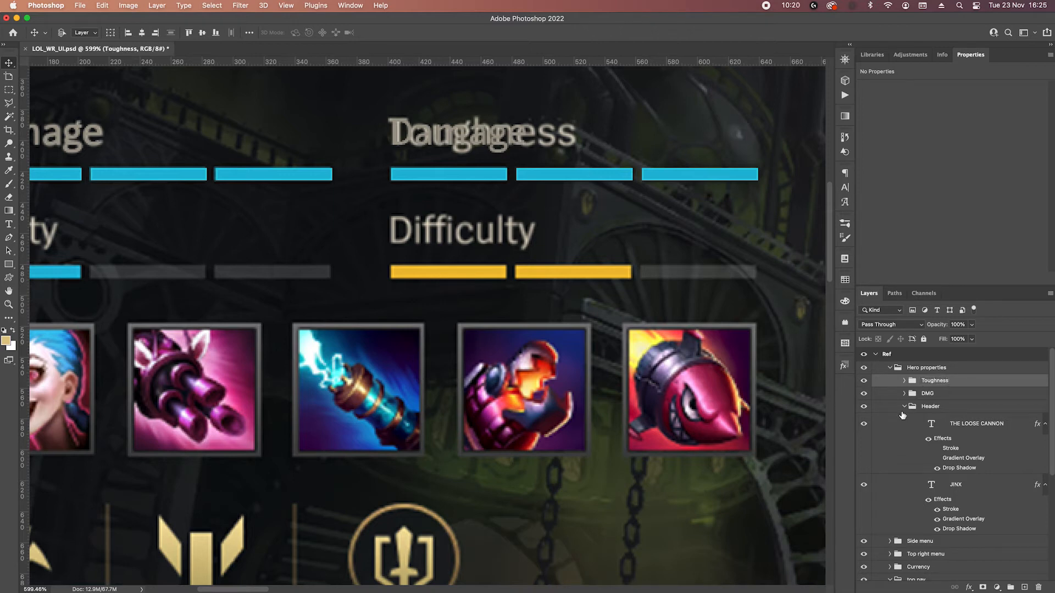
Change the label text in the Toughness group to "Toughness".
{"action": "left_click", "coordinate": [904, 380]}
{"action": "scroll", "coordinate": [936, 522], "scroll_direction": "down", "scroll_amount": 3}
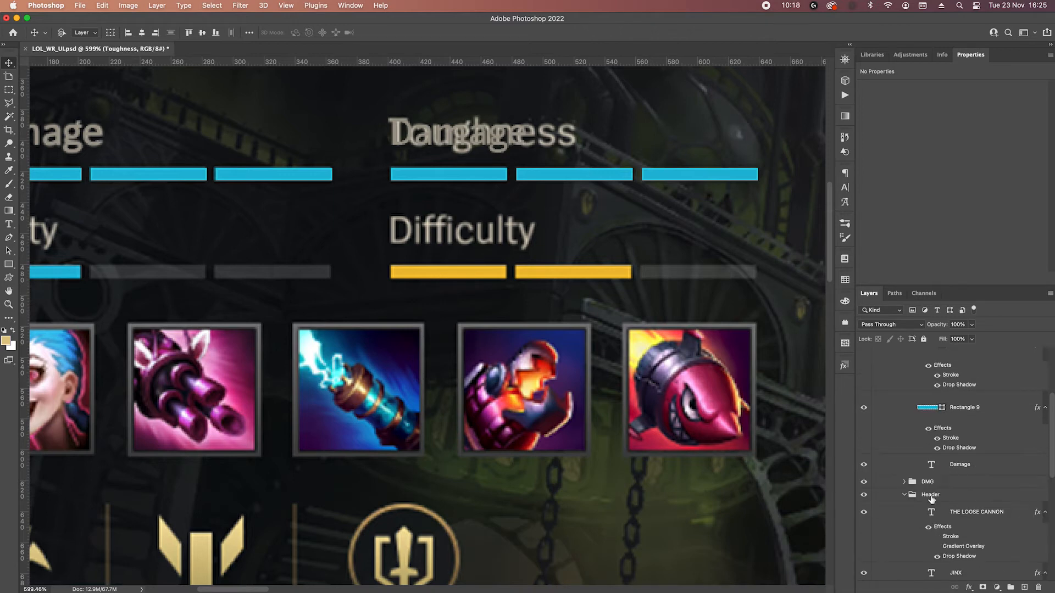
{"action": "double_click", "coordinate": [931, 465]}
{"action": "key", "text": "BackSpace"}
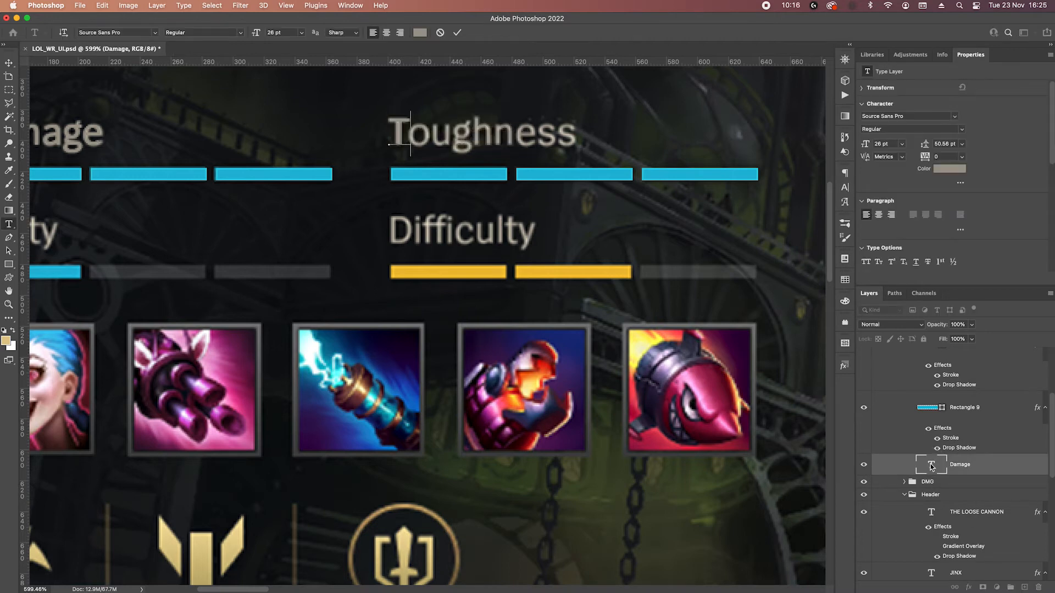
{"action": "type", "text": "Toughness"}
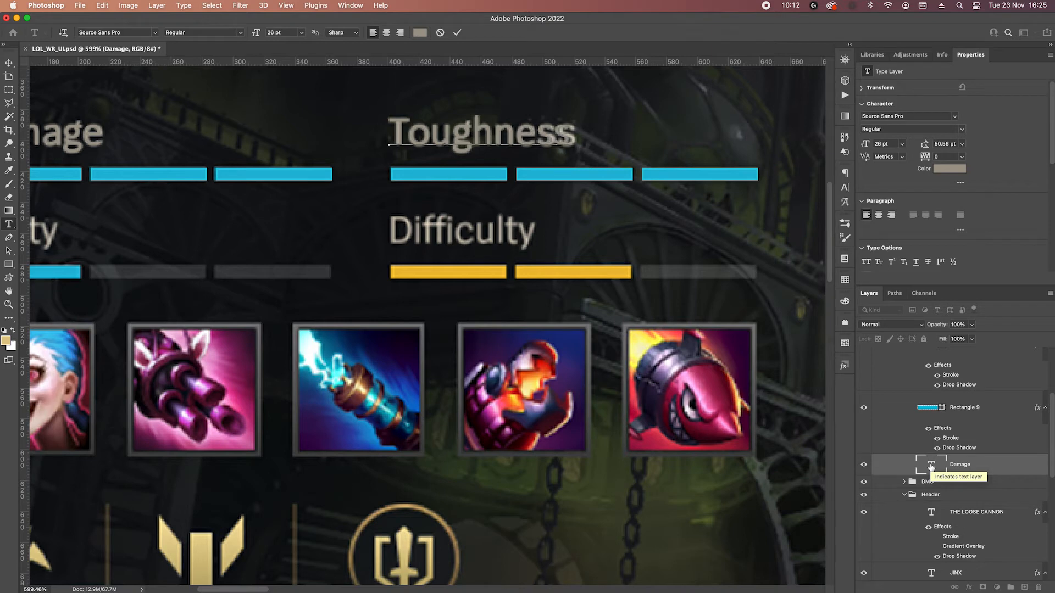
{"action": "left_click", "coordinate": [457, 32]}
{"action": "key", "text": "v"}
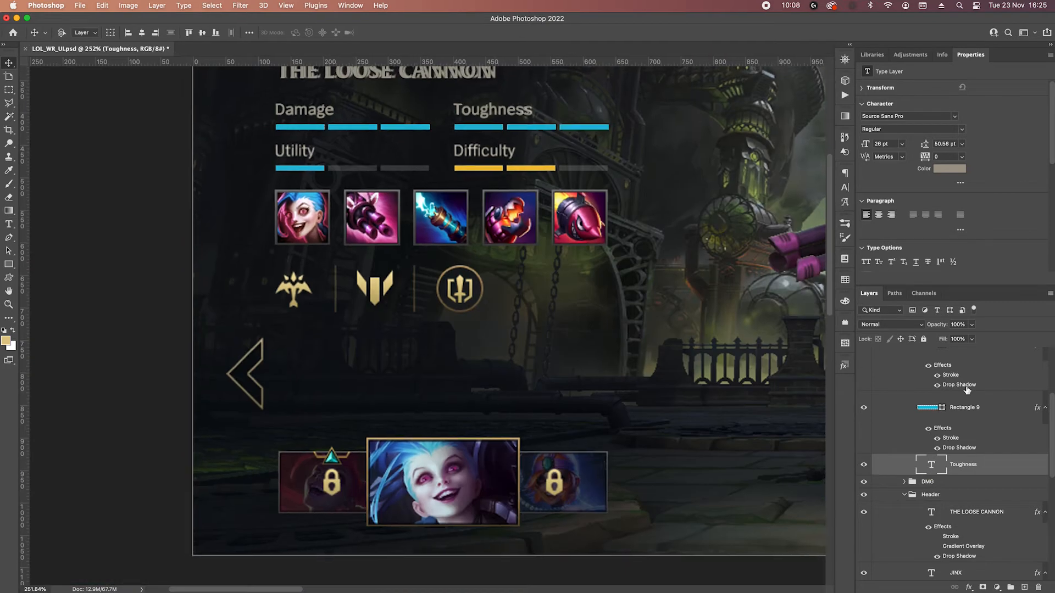
Collapse the Toughness, DMG and Header groups.
{"action": "scroll", "coordinate": [923, 380], "scroll_direction": "up", "scroll_amount": 5}
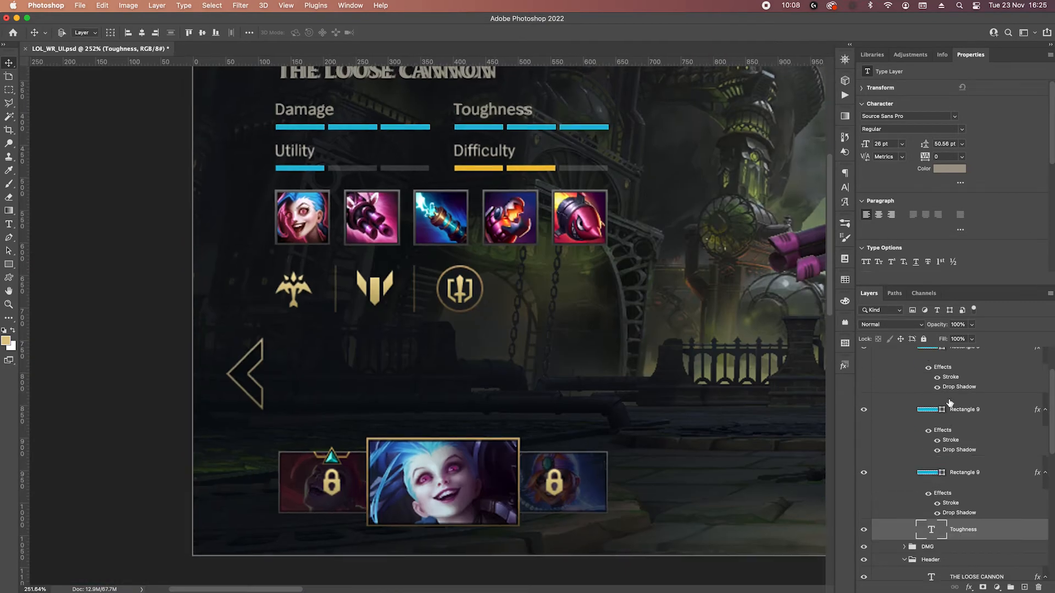
{"action": "left_click", "coordinate": [904, 380]}
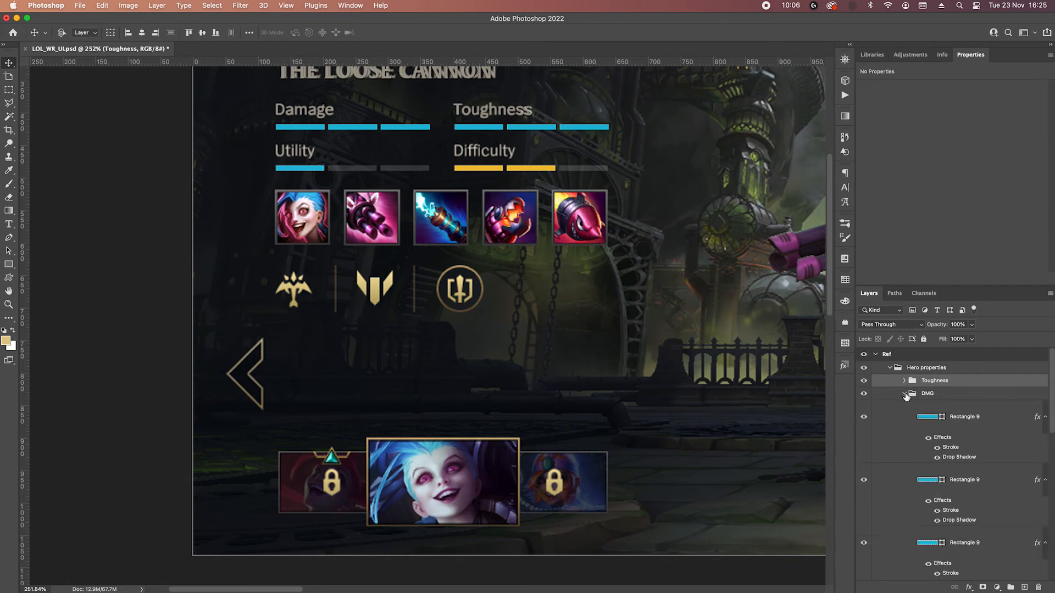
{"action": "double_click", "coordinate": [904, 394]}
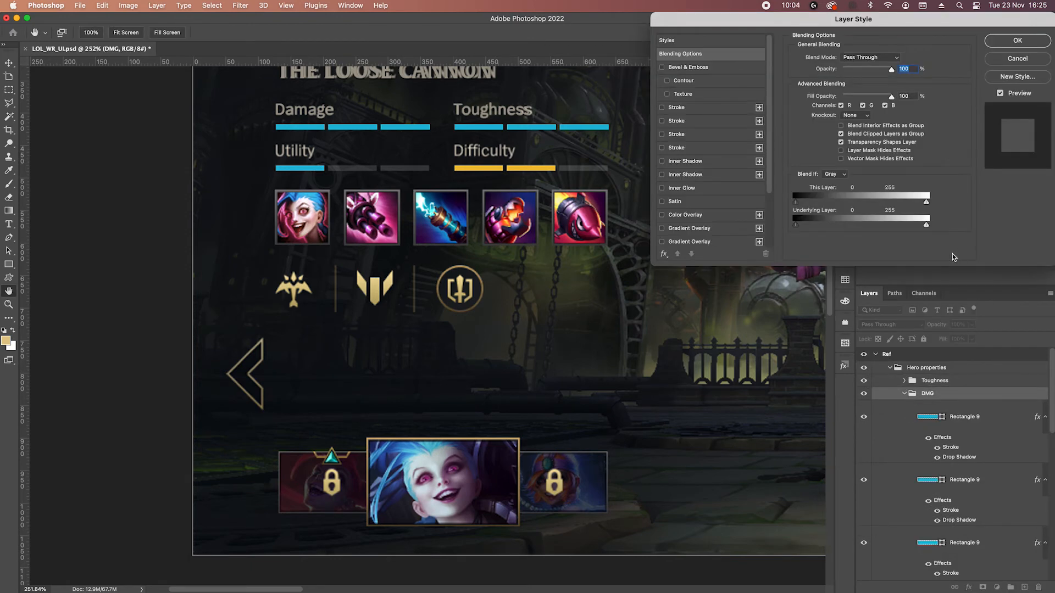
{"action": "key", "text": "Escape"}
{"action": "left_click", "coordinate": [904, 393]}
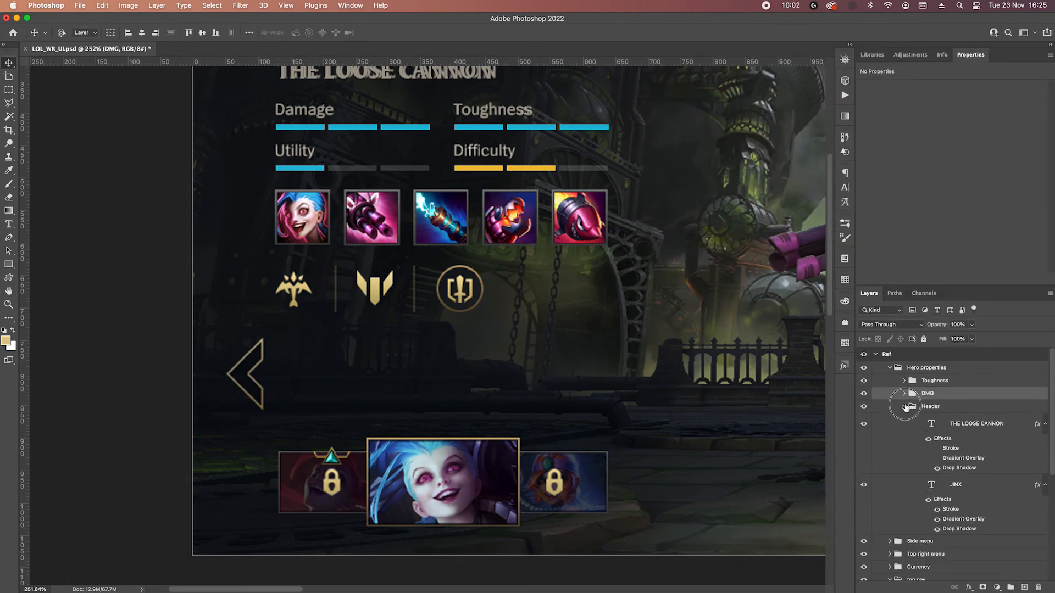
{"action": "left_click", "coordinate": [904, 406]}
Duplicate the Toughness and DMG groups together onto the Utility and Difficulty row, aligning their bars at Y 481 px.
{"action": "left_click", "coordinate": [960, 385], "text": "shift"}
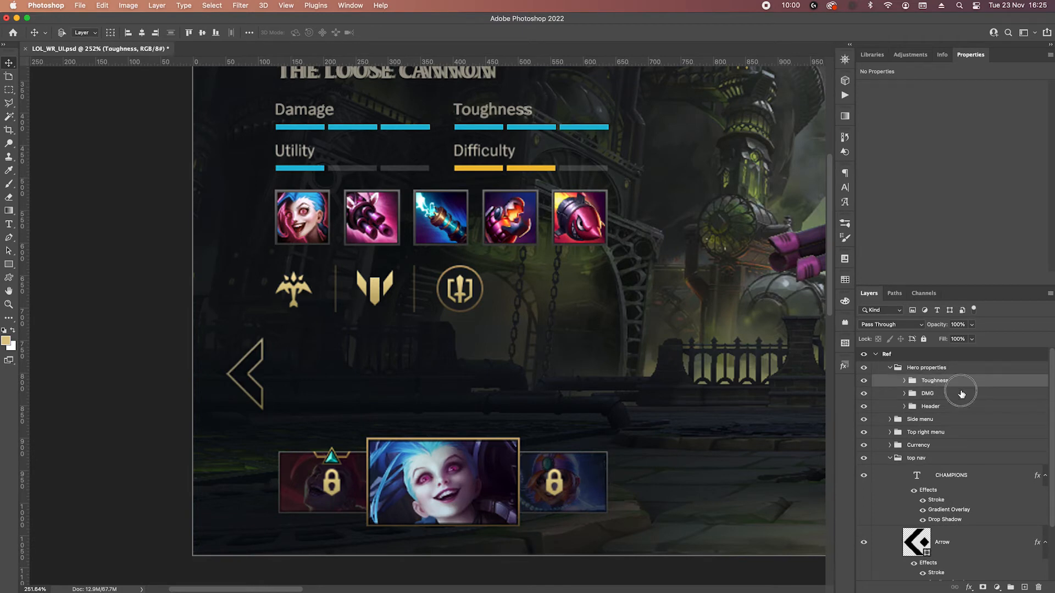
{"action": "left_click_drag", "start_coordinate": [479, 132], "coordinate": [475, 171]}
{"action": "scroll", "coordinate": [473, 163], "scroll_direction": "up", "scroll_amount": 3}
{"action": "key", "text": "Up"}
{"action": "key", "text": "Up"}
{"action": "key", "text": "Up"}
{"action": "key", "text": "Up"}
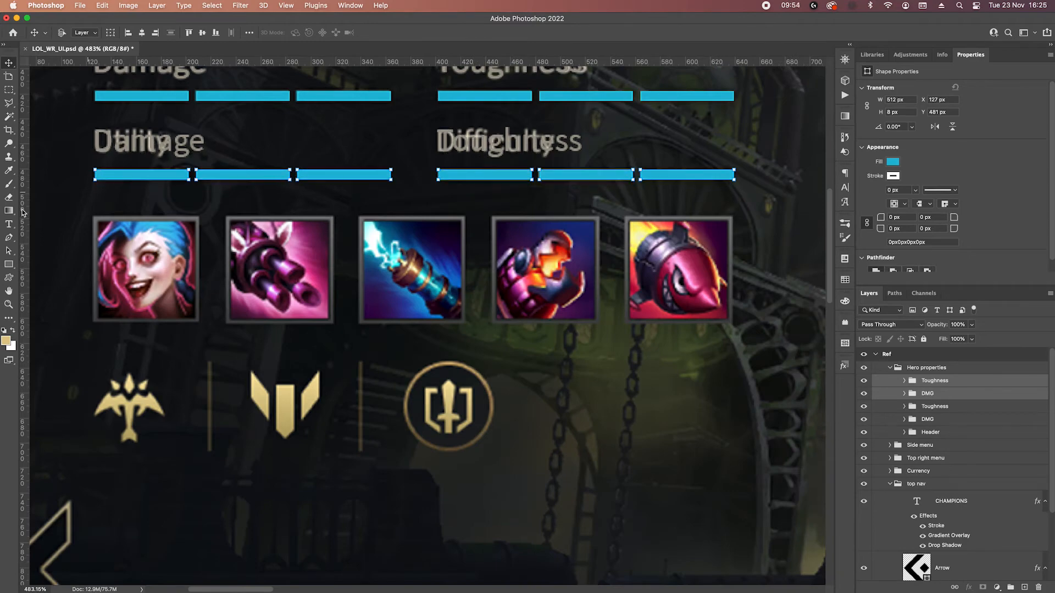
Rename the duplicated DMG group as Utility.
{"action": "left_click_drag", "start_coordinate": [50, 216], "coordinate": [138, 246]}
{"action": "scroll", "coordinate": [205, 204], "scroll_direction": "up", "scroll_amount": 5}
{"action": "left_click_drag", "start_coordinate": [265, 128], "coordinate": [302, 189]}
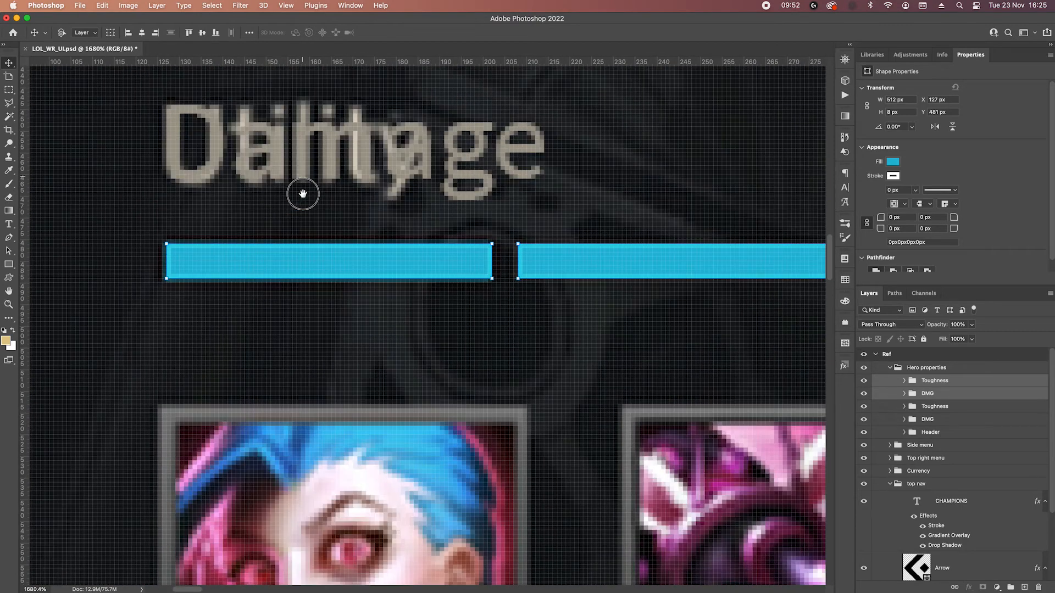
{"action": "double_click", "coordinate": [941, 394]}
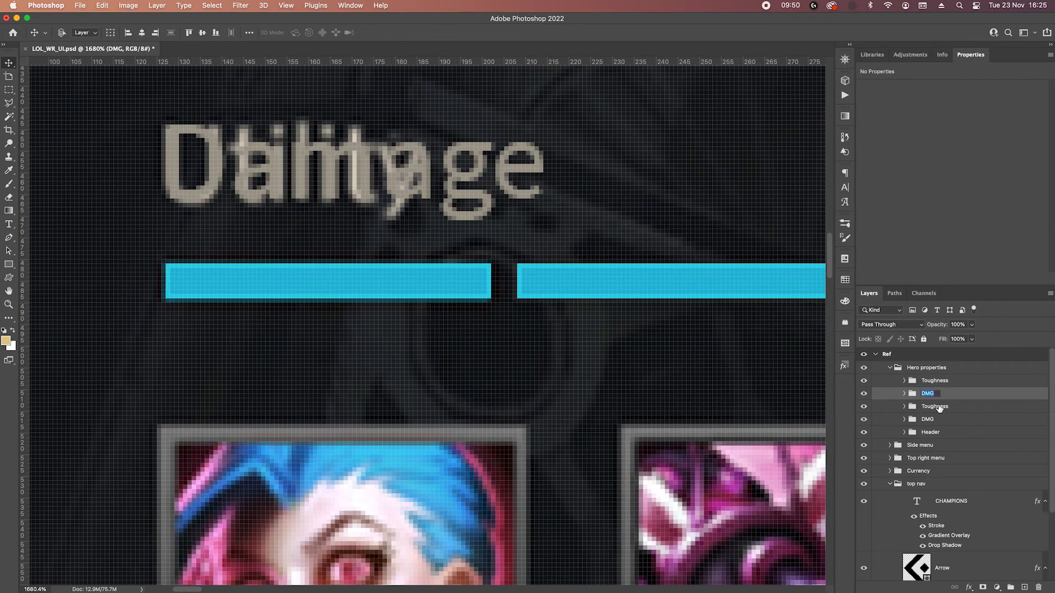
{"action": "type", "text": "U"}
{"action": "key", "text": "Return"}
Change the label text in the Utility group from Damage to "Utility".
{"action": "left_click", "coordinate": [904, 393]}
{"action": "scroll", "coordinate": [928, 450], "scroll_direction": "down", "scroll_amount": 5}
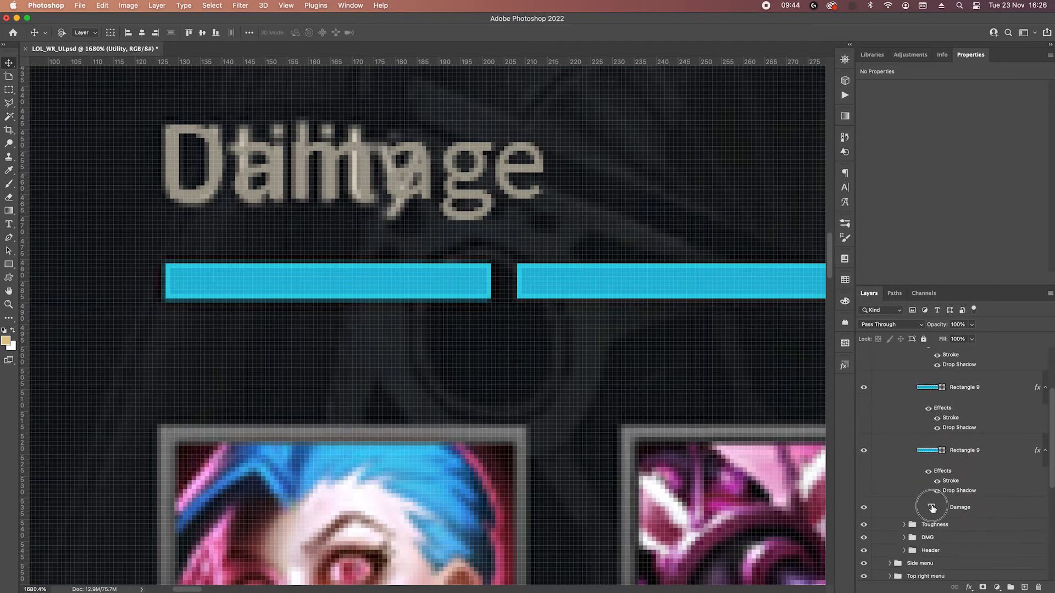
{"action": "left_click", "coordinate": [932, 508]}
{"action": "double_click", "coordinate": [932, 508]}
{"action": "type", "text": "Utility"}
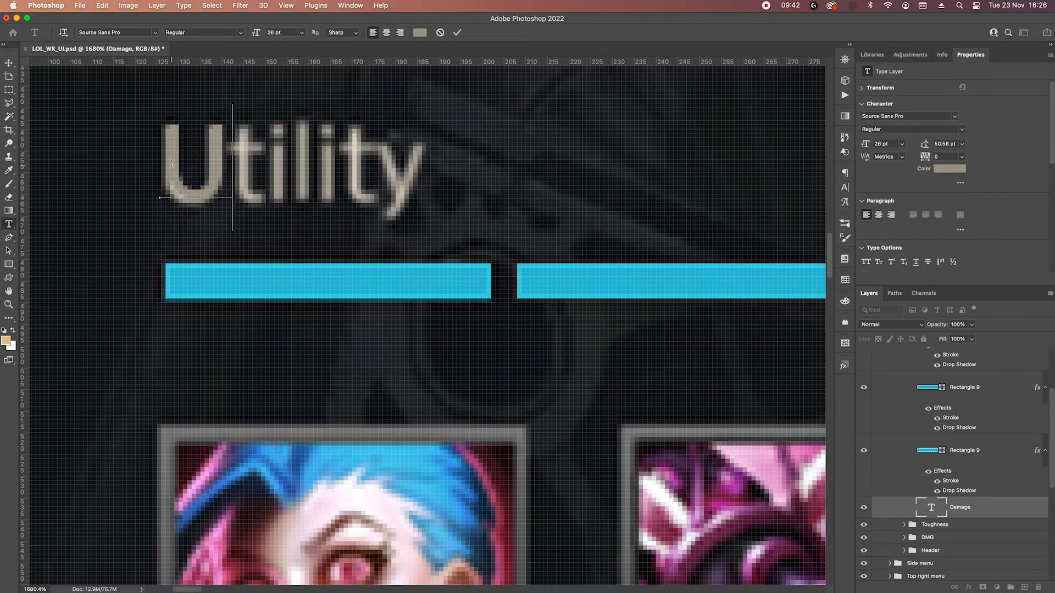
{"action": "type", "text": "tility"}
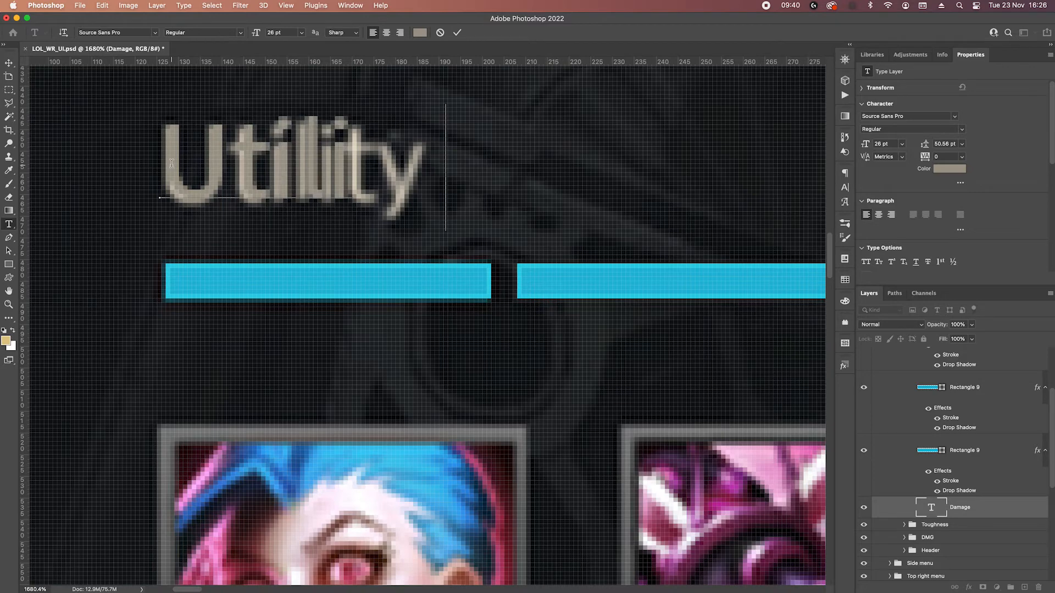
{"action": "key", "text": "super+Return"}
{"action": "key", "text": "v"}
{"action": "scroll", "coordinate": [292, 181], "scroll_direction": "down", "scroll_amount": 5}
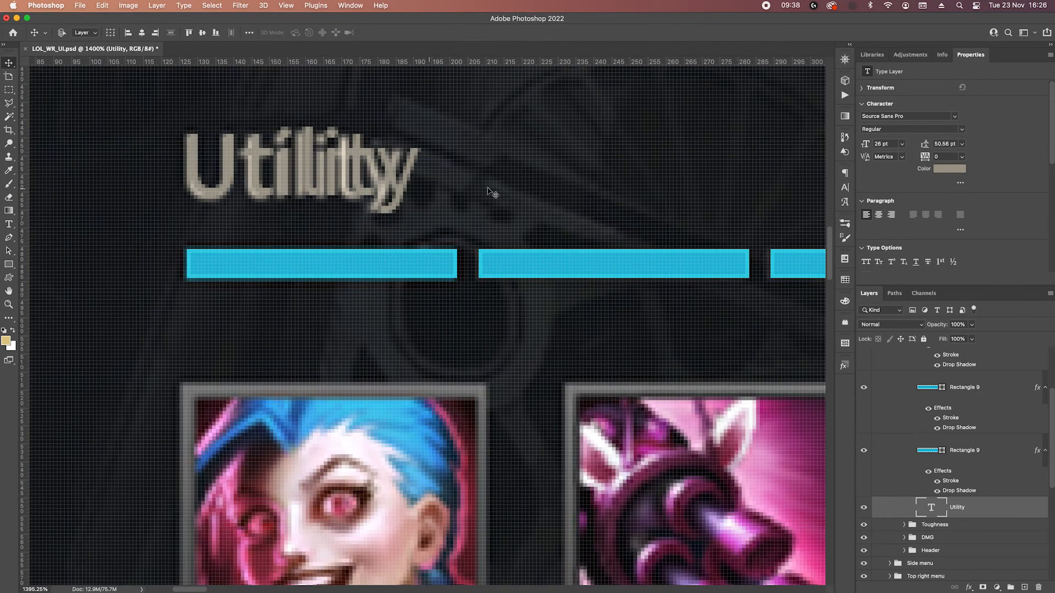
Collapse the Utility group and rename the duplicated Toughness group above it as Difficulty.
{"action": "scroll", "coordinate": [697, 175], "scroll_direction": "right", "scroll_amount": 5}
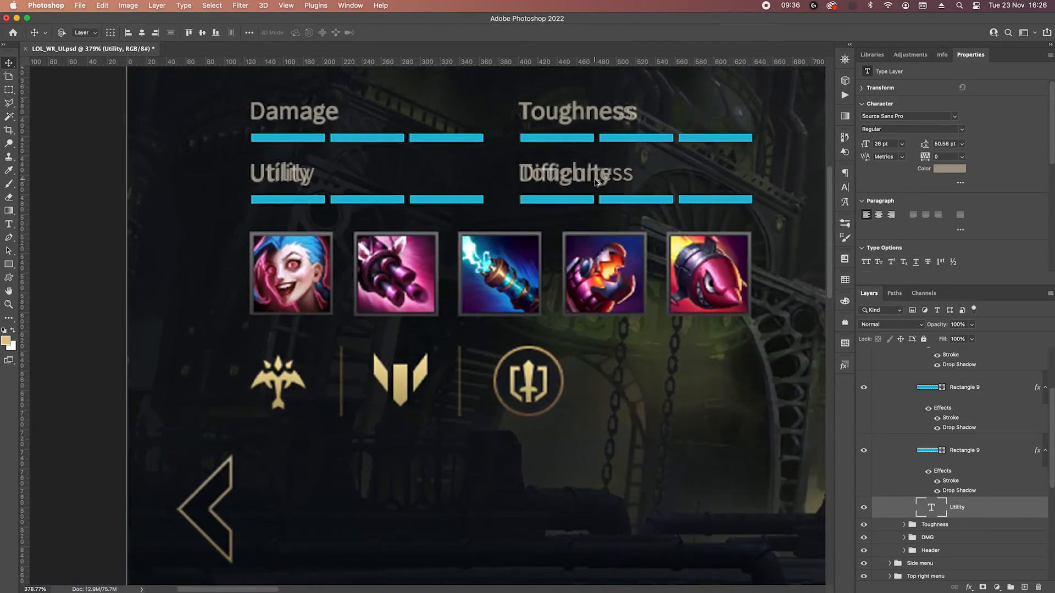
{"action": "scroll", "coordinate": [579, 177], "scroll_direction": "up", "scroll_amount": 3}
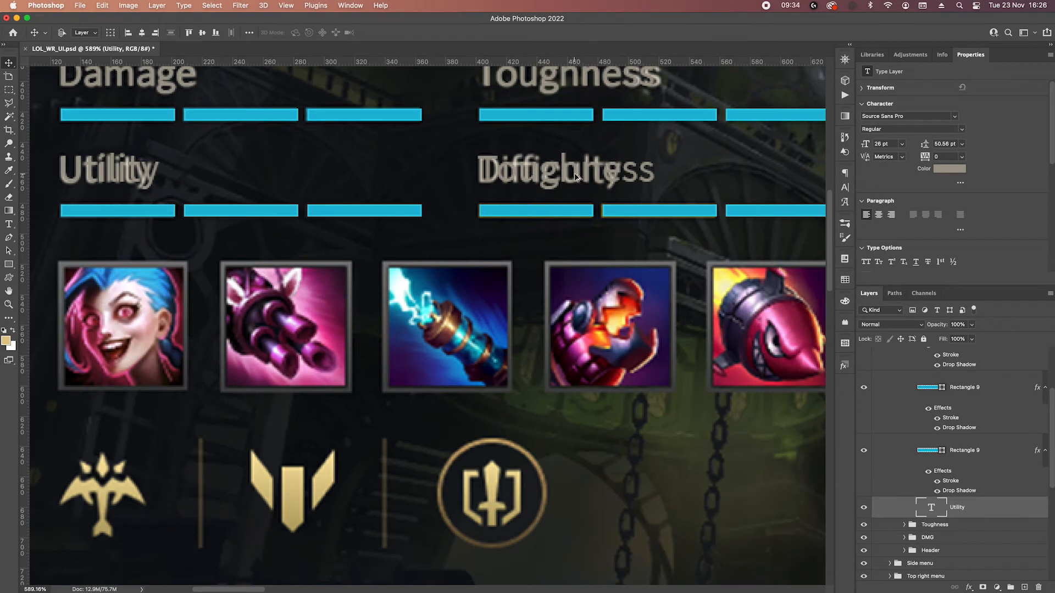
{"action": "scroll", "coordinate": [957, 397], "scroll_direction": "up", "scroll_amount": 5}
{"action": "left_click", "coordinate": [905, 394]}
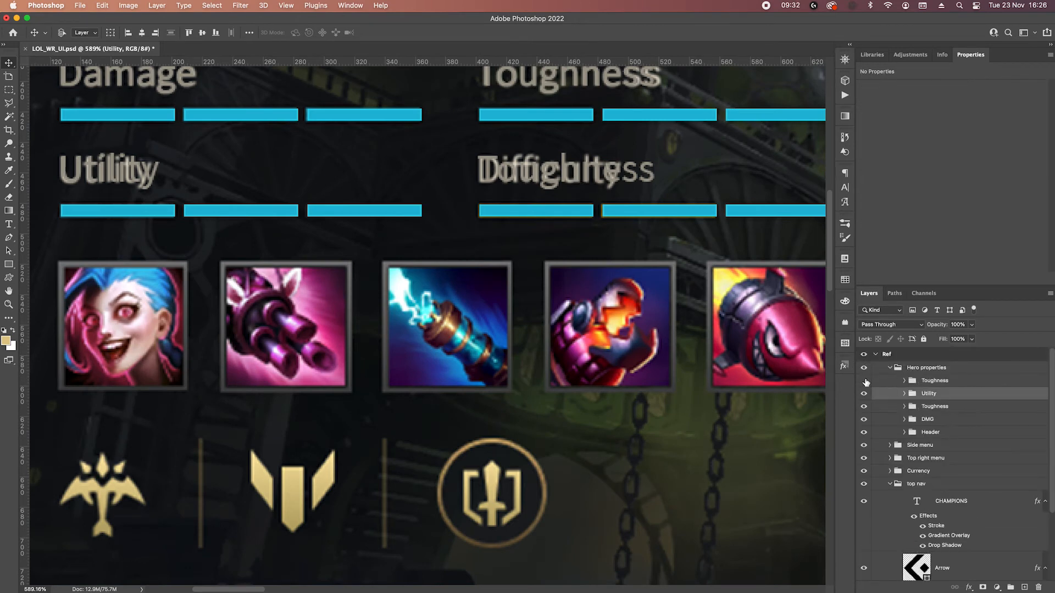
{"action": "left_click", "coordinate": [864, 380]}
{"action": "left_click", "coordinate": [864, 381]}
{"action": "double_click", "coordinate": [931, 381]}
{"action": "type", "text": "Difficulty"}
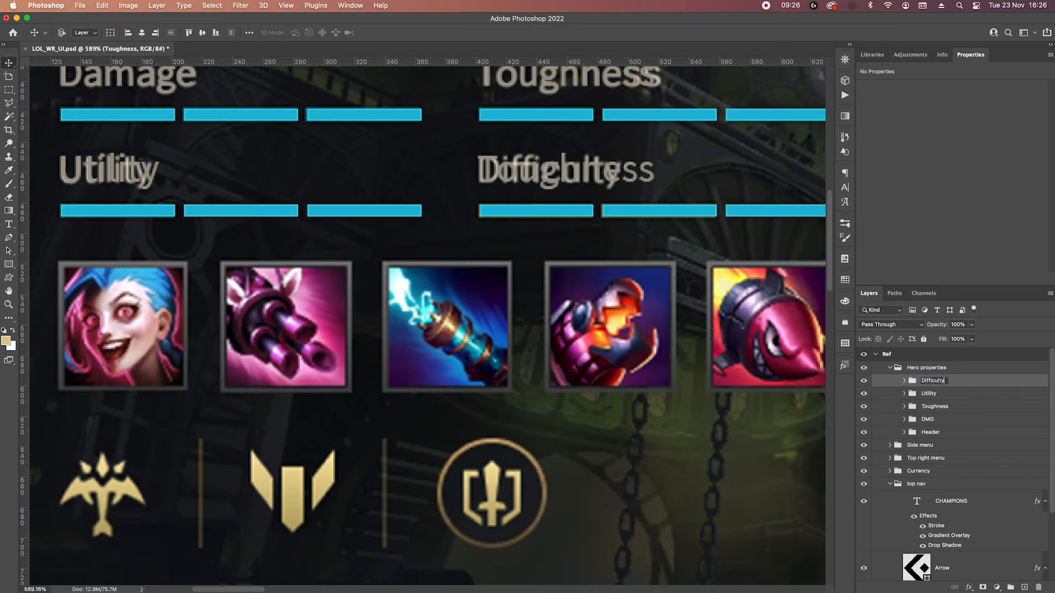
{"action": "key", "text": "Return"}
Change the label text in the Difficulty group to "Difficulty".
{"action": "left_click", "coordinate": [903, 380]}
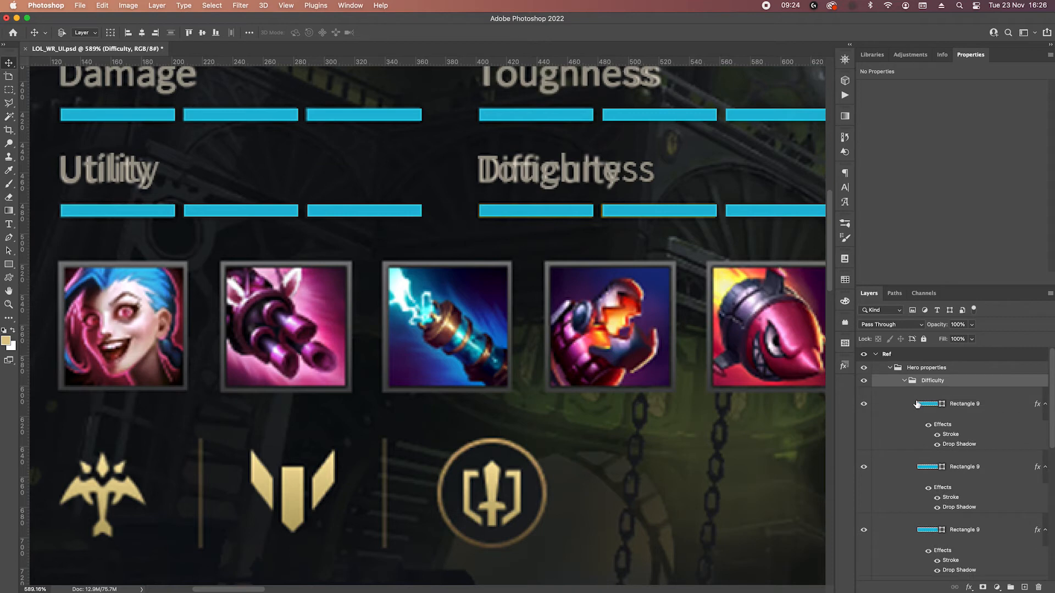
{"action": "scroll", "coordinate": [937, 497], "scroll_direction": "down", "scroll_amount": 2}
{"action": "double_click", "coordinate": [932, 496]}
{"action": "type", "text": "Difficulty"}
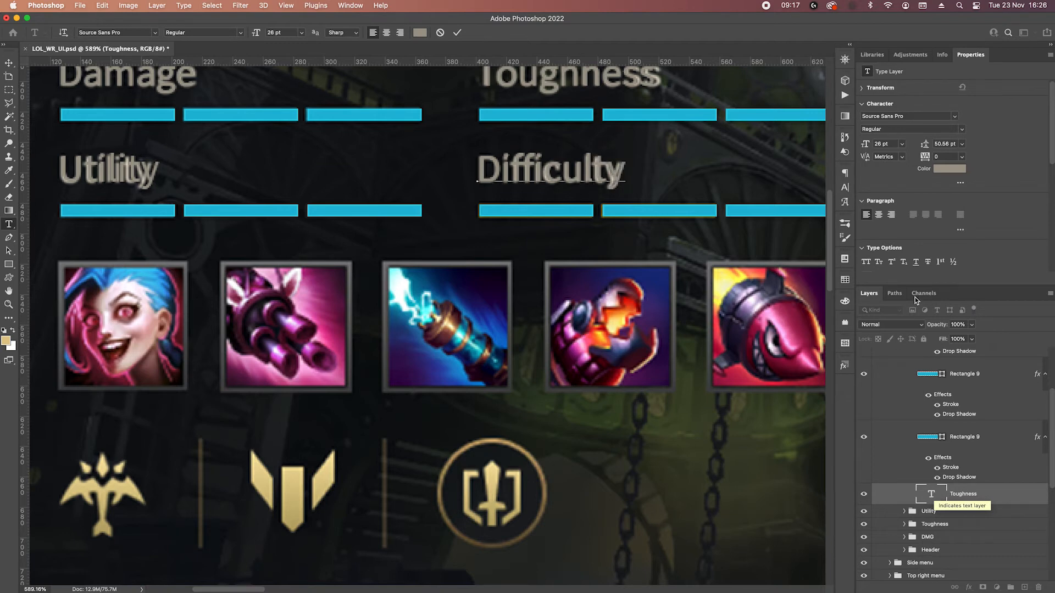
{"action": "left_click", "coordinate": [457, 32]}
{"action": "key", "text": "v"}
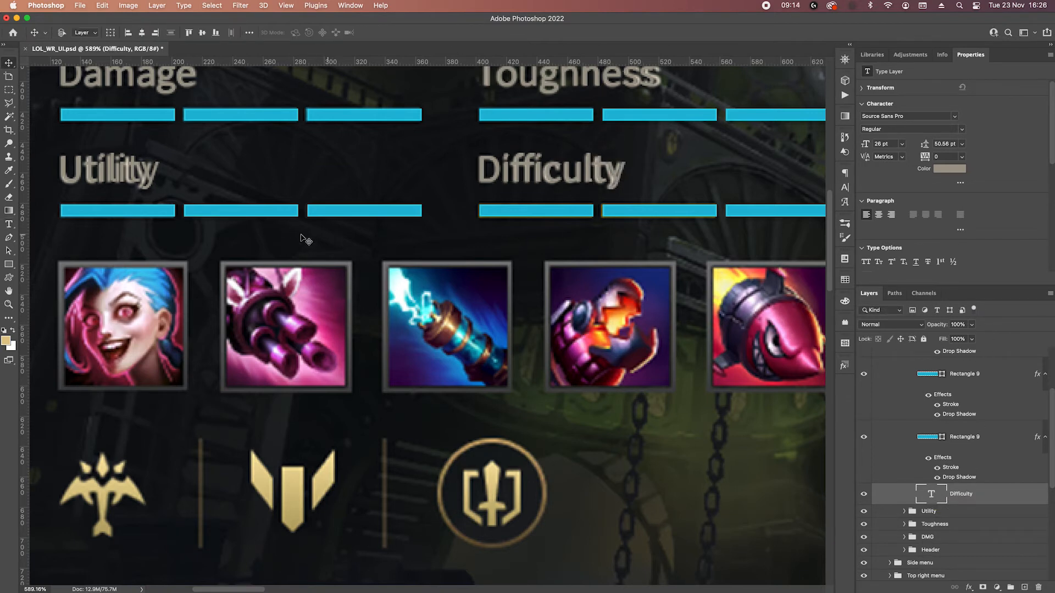
Collapse and hide the Difficulty group to expose the reference bars beneath it.
{"action": "scroll", "coordinate": [343, 277], "scroll_direction": "down", "scroll_amount": 2}
{"action": "left_click_drag", "start_coordinate": [470, 299], "coordinate": [550, 344]}
{"action": "scroll", "coordinate": [1022, 405], "scroll_direction": "up", "scroll_amount": 5}
{"action": "left_click", "coordinate": [903, 380]}
{"action": "left_click", "coordinate": [864, 380]}
Set the foreground colour to yellow eebf34 sampled from the reference's Difficulty bar, and show the Difficulty group again.
{"action": "left_click_drag", "start_coordinate": [698, 257], "coordinate": [544, 241]}
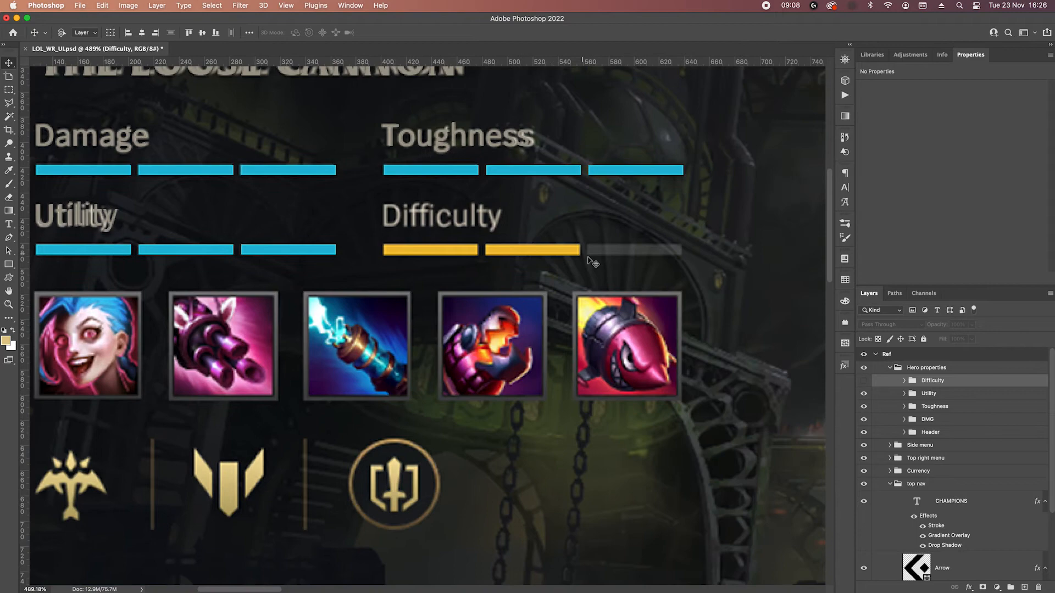
{"action": "scroll", "coordinate": [624, 257], "scroll_direction": "up", "scroll_amount": 5}
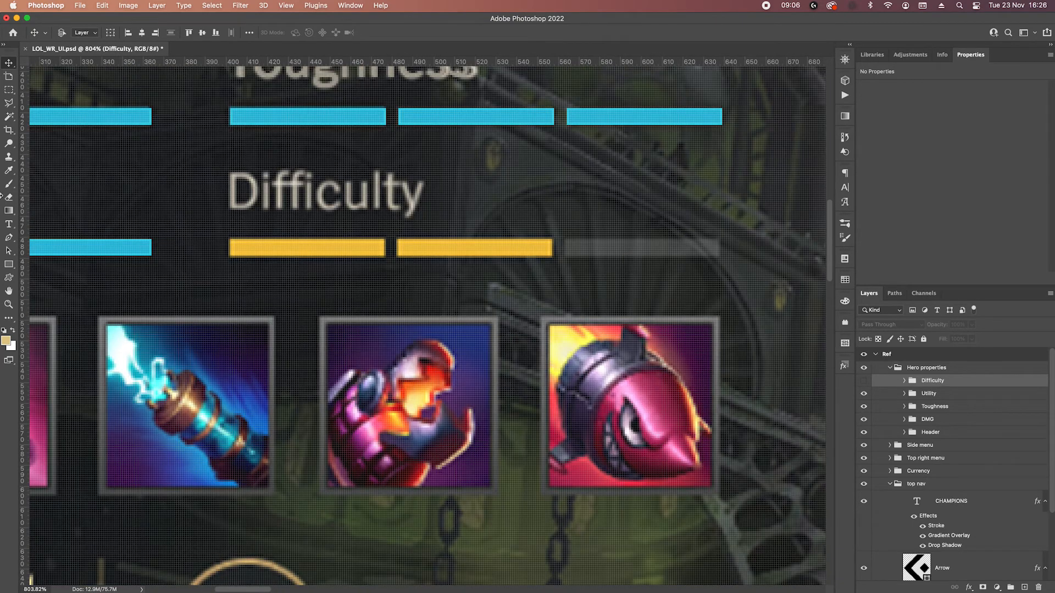
{"action": "left_click", "coordinate": [5, 341]}
{"action": "left_click", "coordinate": [330, 249]}
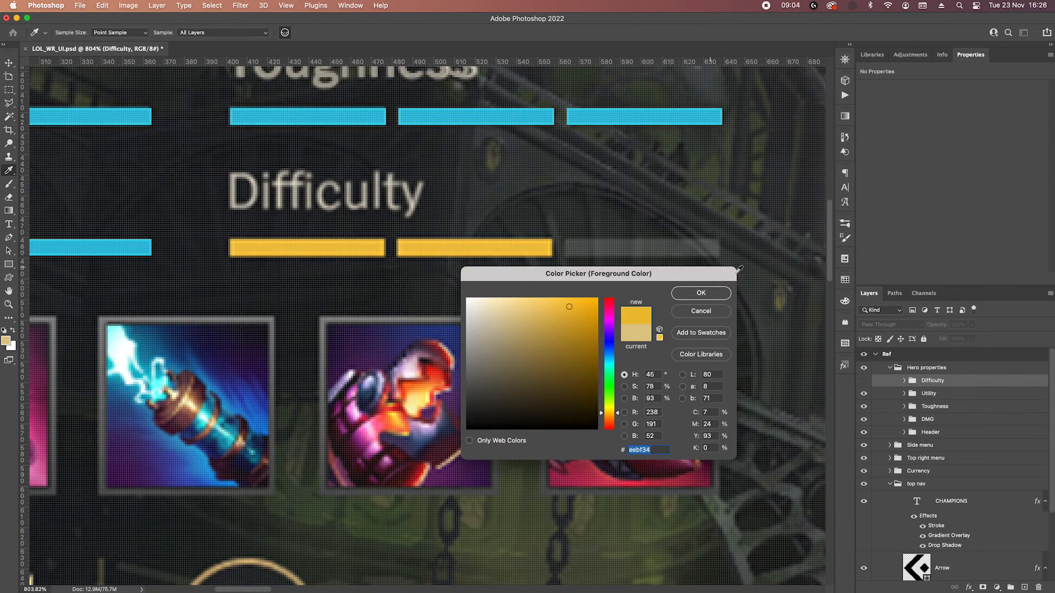
{"action": "left_click", "coordinate": [701, 293]}
{"action": "left_click", "coordinate": [863, 380]}
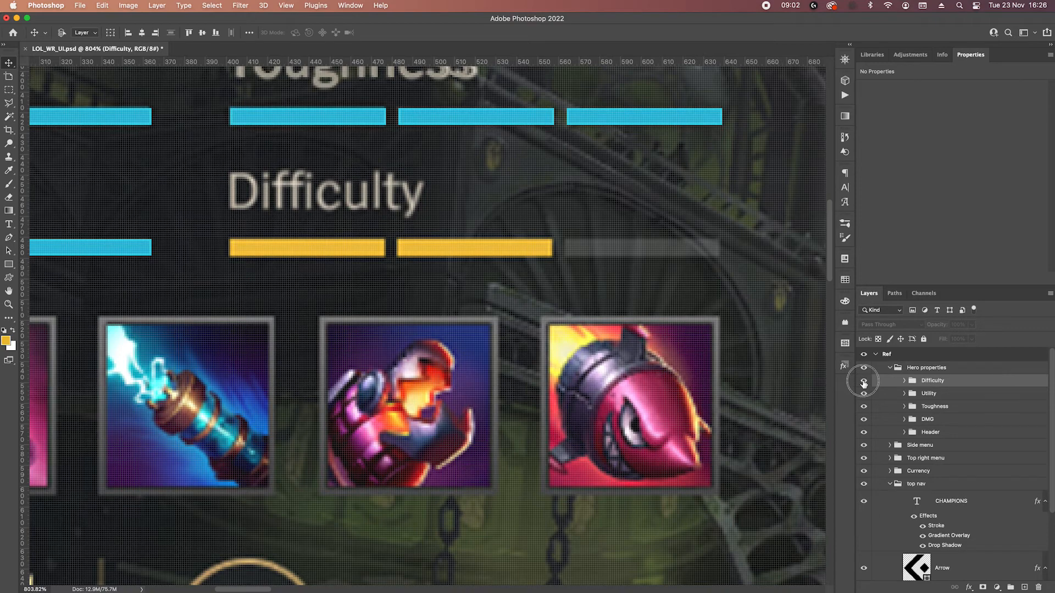
Expand the Difficulty group and recolour its first bar with the yellow foreground colour eebf34.
{"action": "left_click", "coordinate": [904, 381]}
{"action": "scroll", "coordinate": [903, 454], "scroll_direction": "down", "scroll_amount": 3}
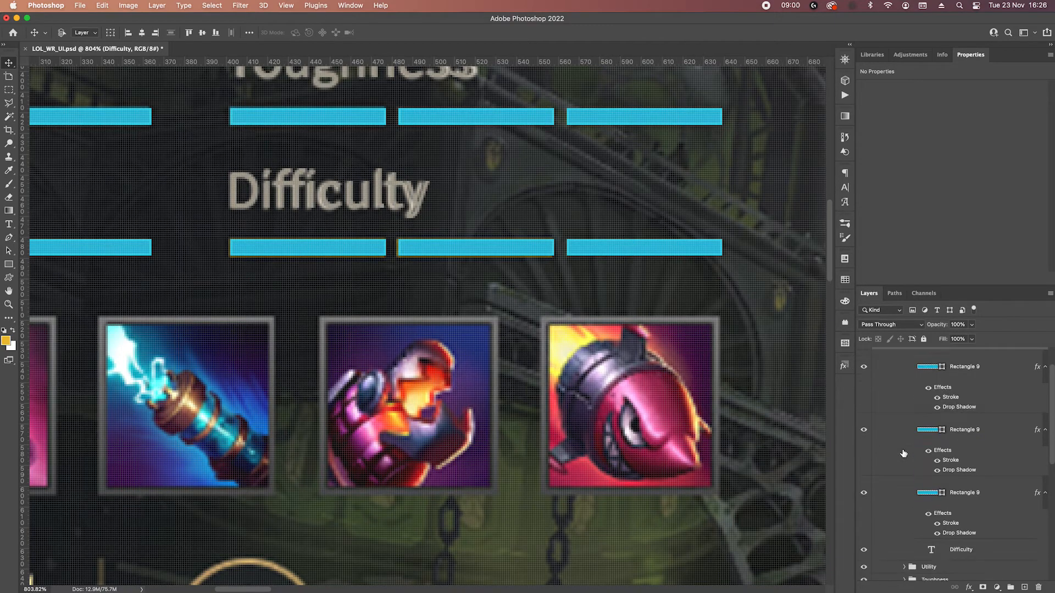
{"action": "double_click", "coordinate": [932, 494]}
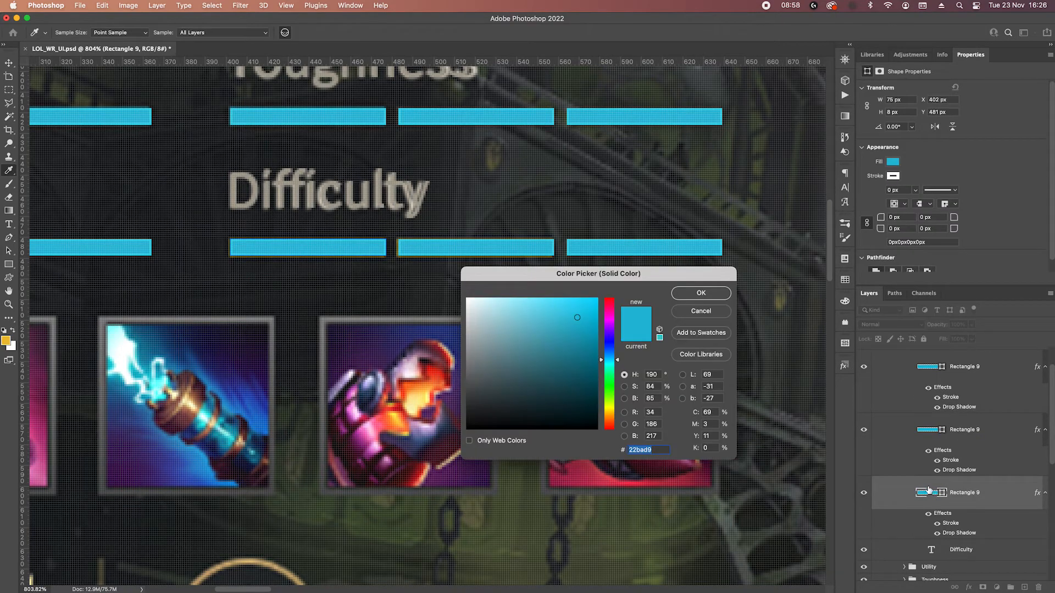
{"action": "type", "text": "a19b8d"}
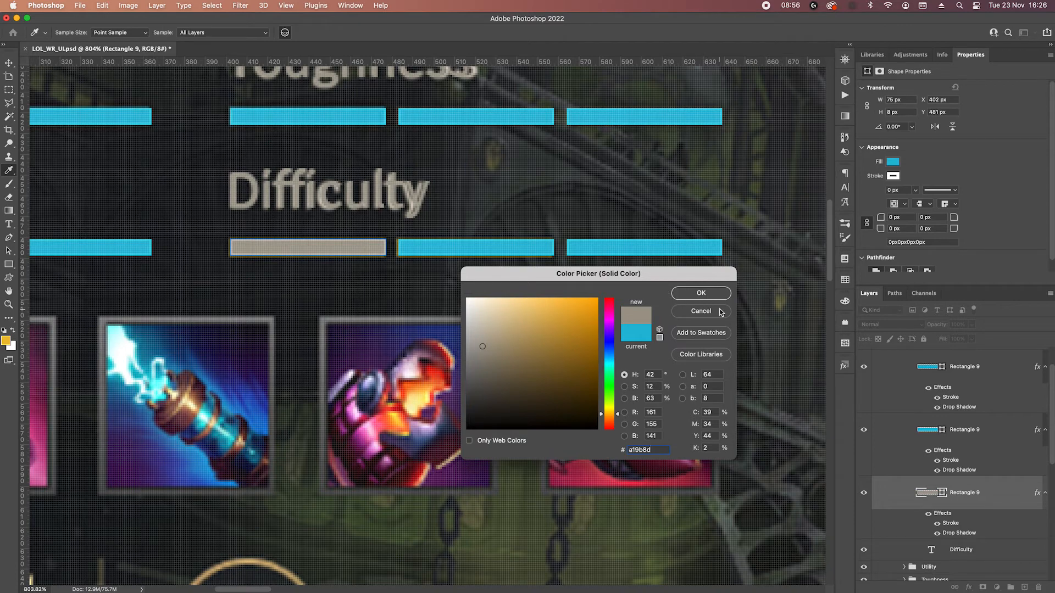
{"action": "left_click", "coordinate": [9, 340]}
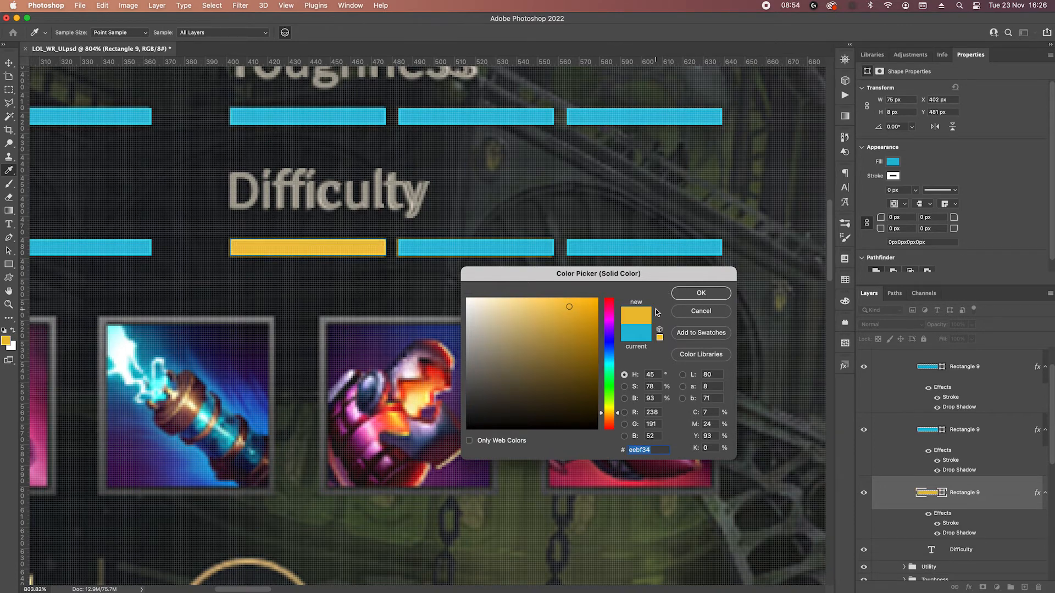
{"action": "left_click", "coordinate": [699, 293]}
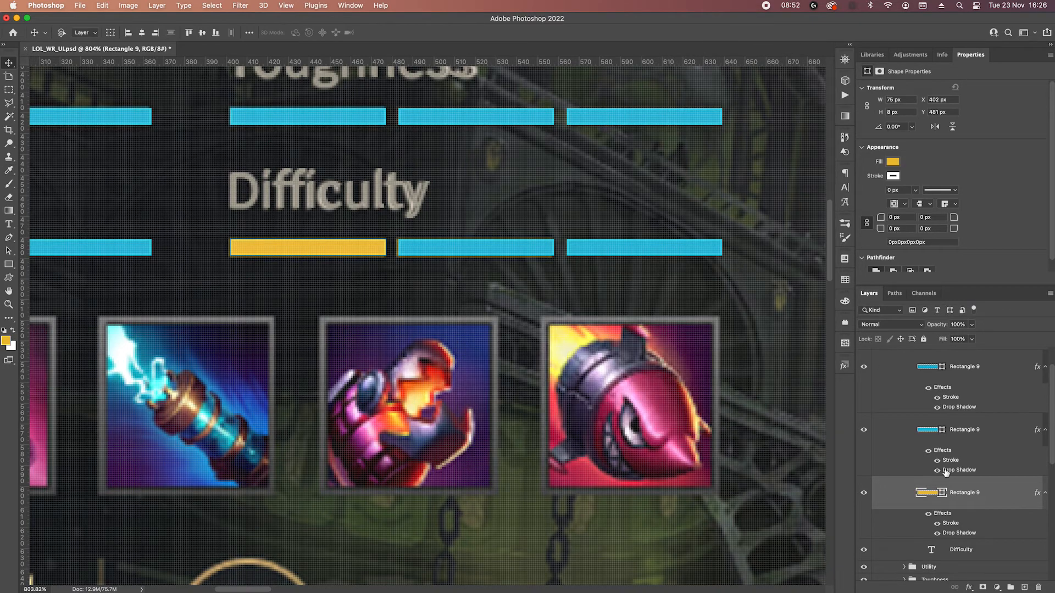
Recolour the second Difficulty bar with the same yellow, sampled from the first bar.
{"action": "double_click", "coordinate": [934, 430]}
{"action": "left_click", "coordinate": [329, 247]}
{"action": "left_click", "coordinate": [700, 297]}
Fill the third Difficulty bar with white ffffff and set its layer opacity to 30%.
{"action": "left_click", "coordinate": [679, 251]}
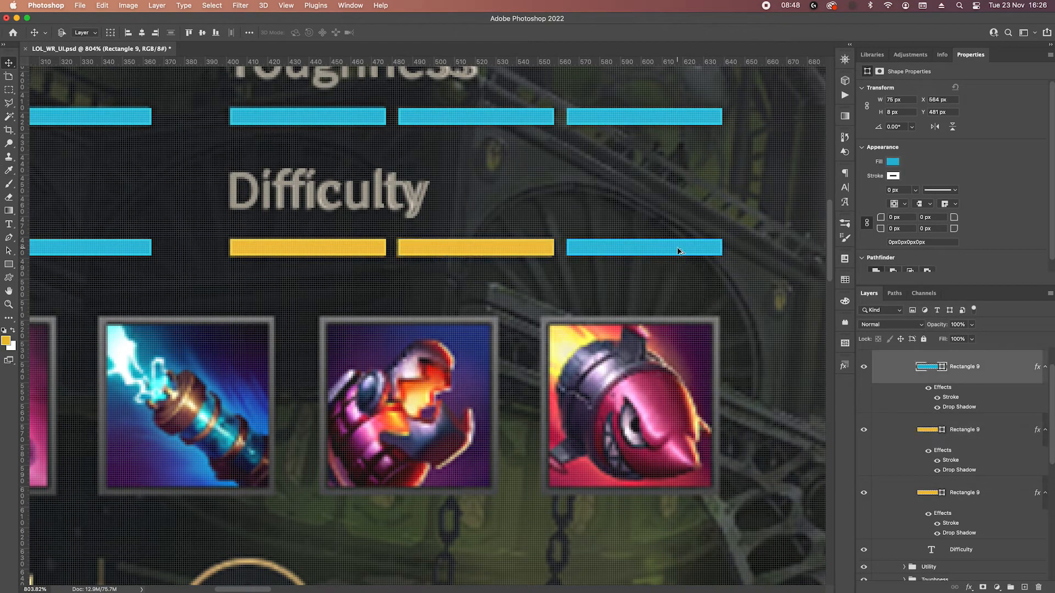
{"action": "double_click", "coordinate": [928, 366]}
{"action": "left_click", "coordinate": [468, 299]}
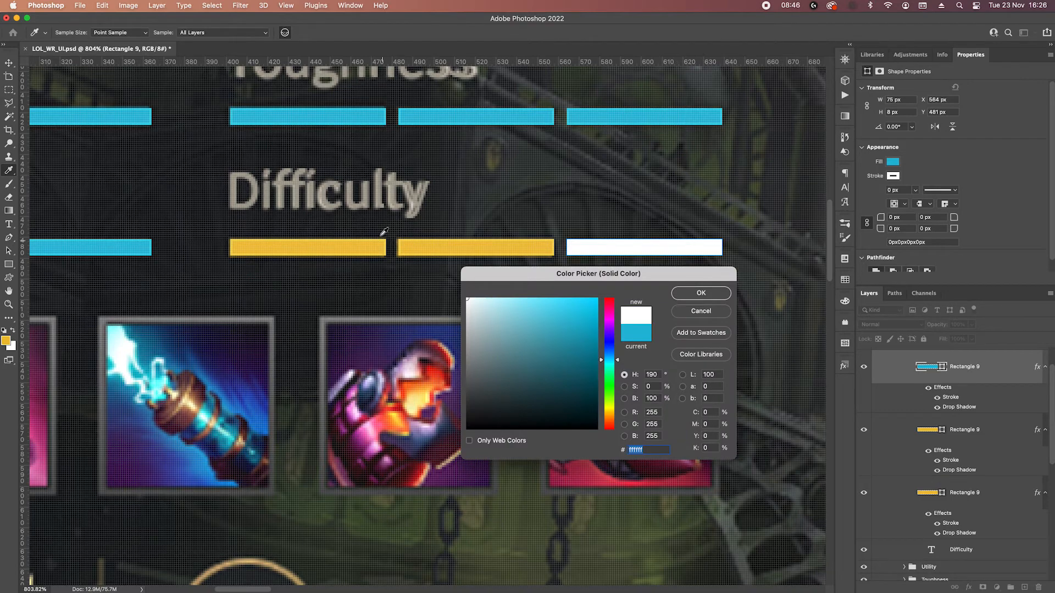
{"action": "left_click", "coordinate": [686, 297]}
{"action": "key", "text": "shift+Down"}
{"action": "key", "text": "shift+Down"}
{"action": "key", "text": "shift+Down"}
{"action": "key", "text": "shift+Down"}
{"action": "key", "text": "shift+Down"}
{"action": "key", "text": "shift+Down"}
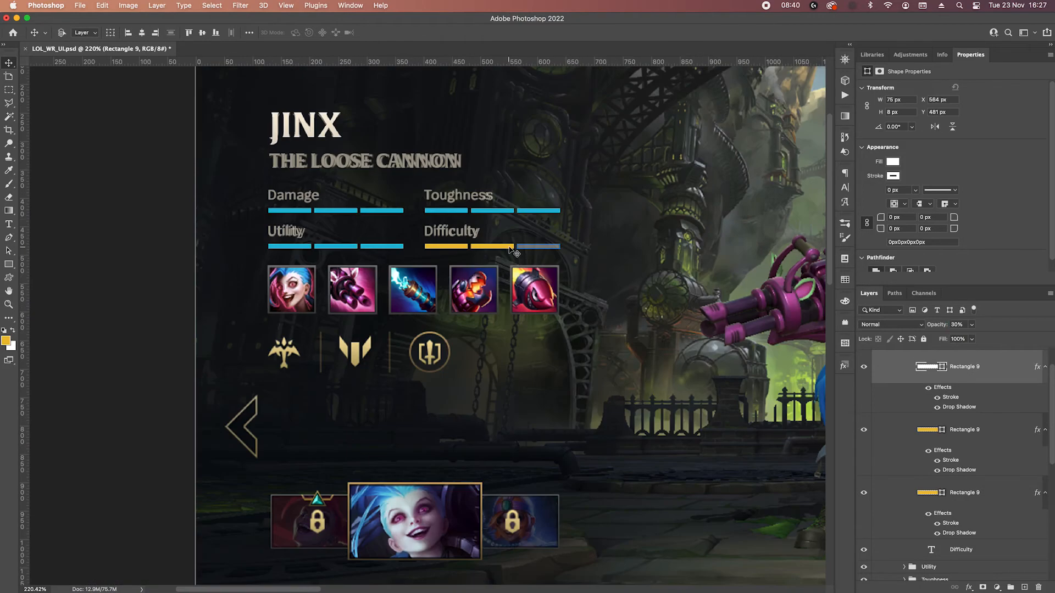
Compare the Utility bars with the reference, then fill the second Utility bar with white ffffff at 30% layer opacity.
{"action": "scroll", "coordinate": [510, 250], "scroll_direction": "up", "scroll_amount": 6}
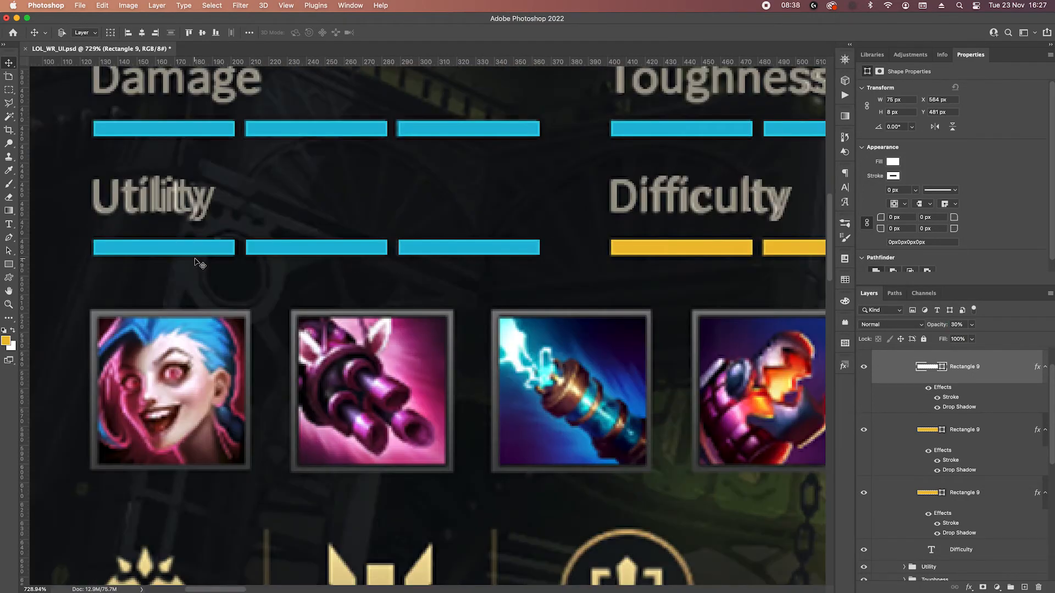
{"action": "left_click", "coordinate": [198, 247]}
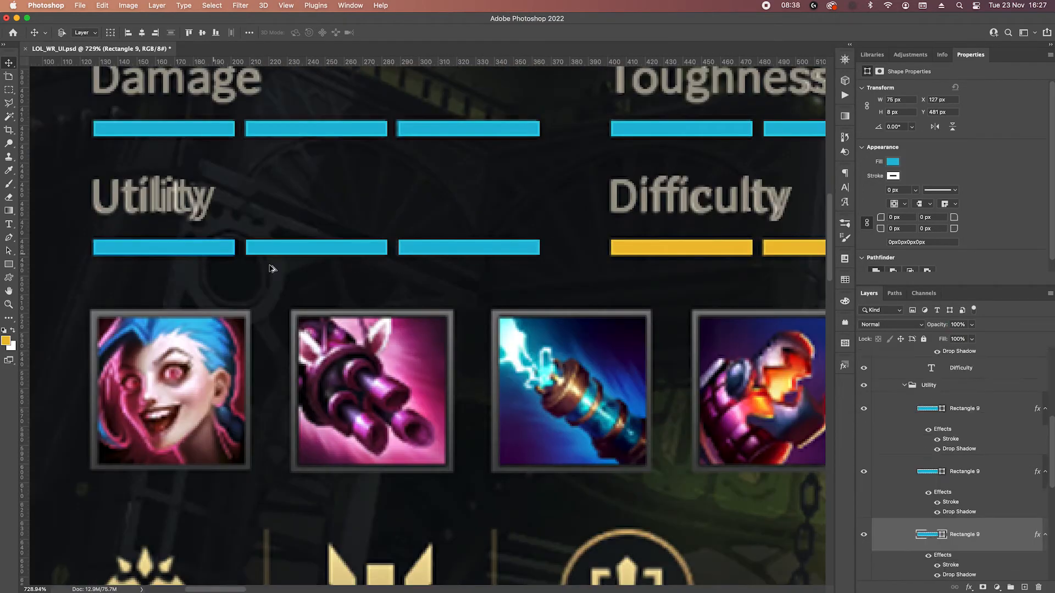
{"action": "left_click", "coordinate": [862, 385]}
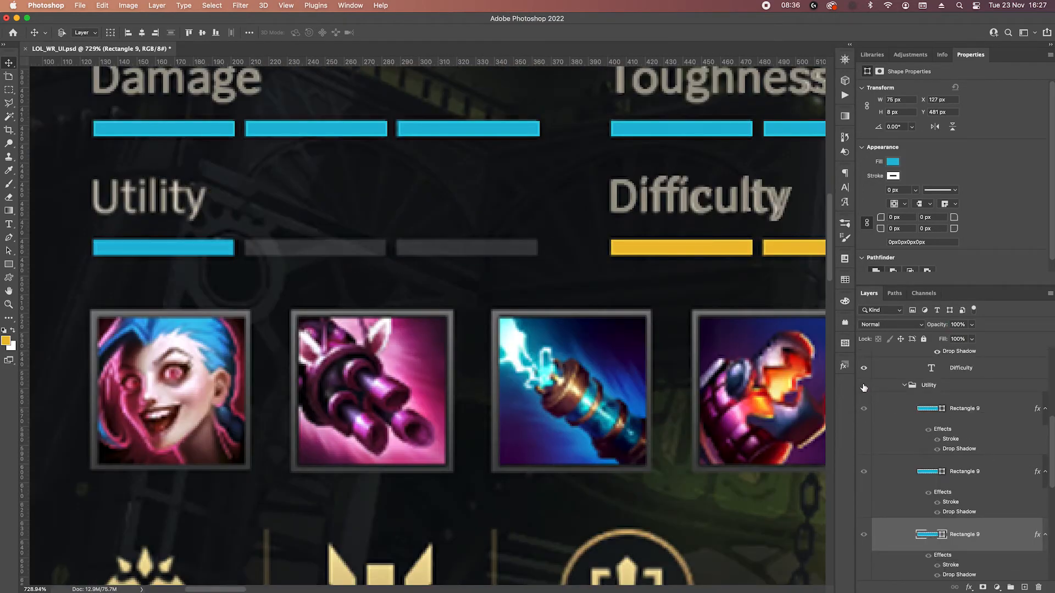
{"action": "left_click", "coordinate": [863, 386]}
{"action": "left_click", "coordinate": [863, 386]}
{"action": "left_click", "coordinate": [863, 386]}
{"action": "left_click", "coordinate": [290, 253]}
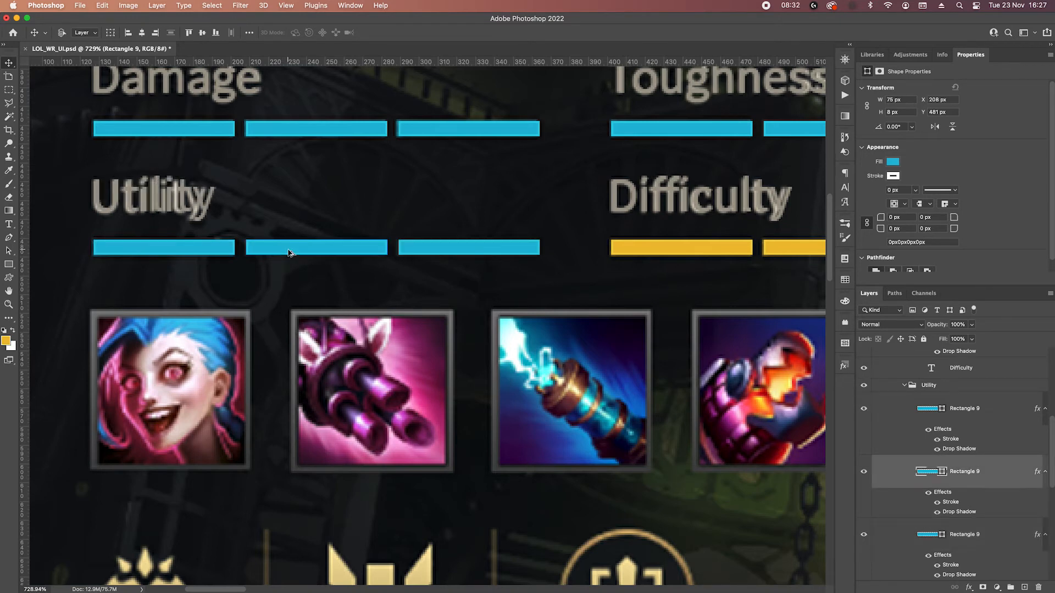
{"action": "double_click", "coordinate": [928, 474]}
{"action": "left_click_drag", "start_coordinate": [507, 348], "coordinate": [393, 248]}
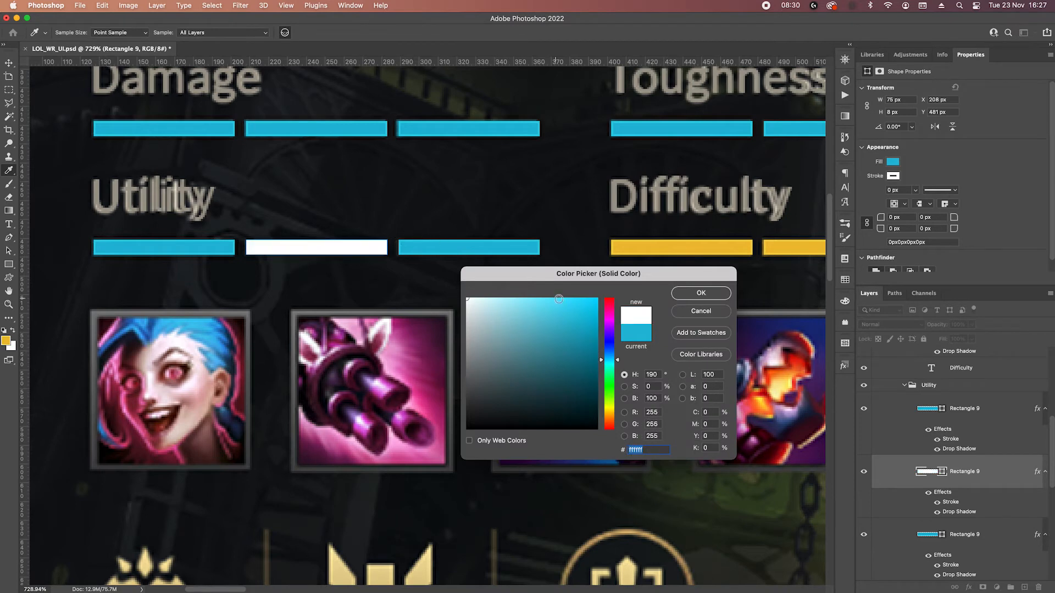
{"action": "left_click", "coordinate": [708, 295]}
{"action": "left_click", "coordinate": [962, 325]}
{"action": "type", "text": "30"}
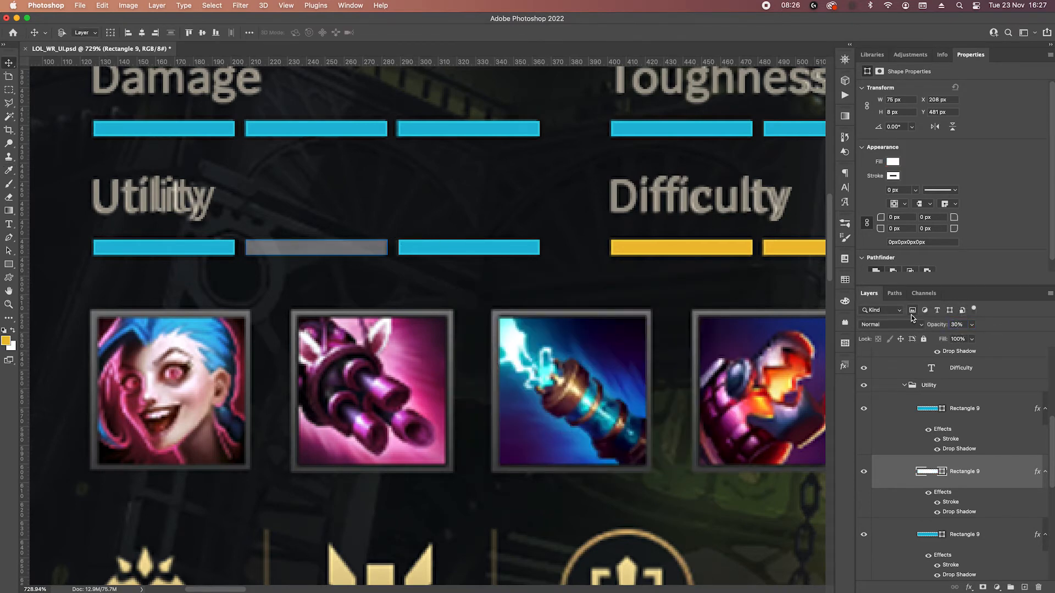
Fill the third Utility bar with white, set its layer opacity to 30%, and save the document.
{"action": "left_click", "coordinate": [497, 247]}
{"action": "double_click", "coordinate": [931, 411]}
{"action": "left_click_drag", "start_coordinate": [476, 331], "coordinate": [460, 294]}
{"action": "left_click", "coordinate": [691, 293]}
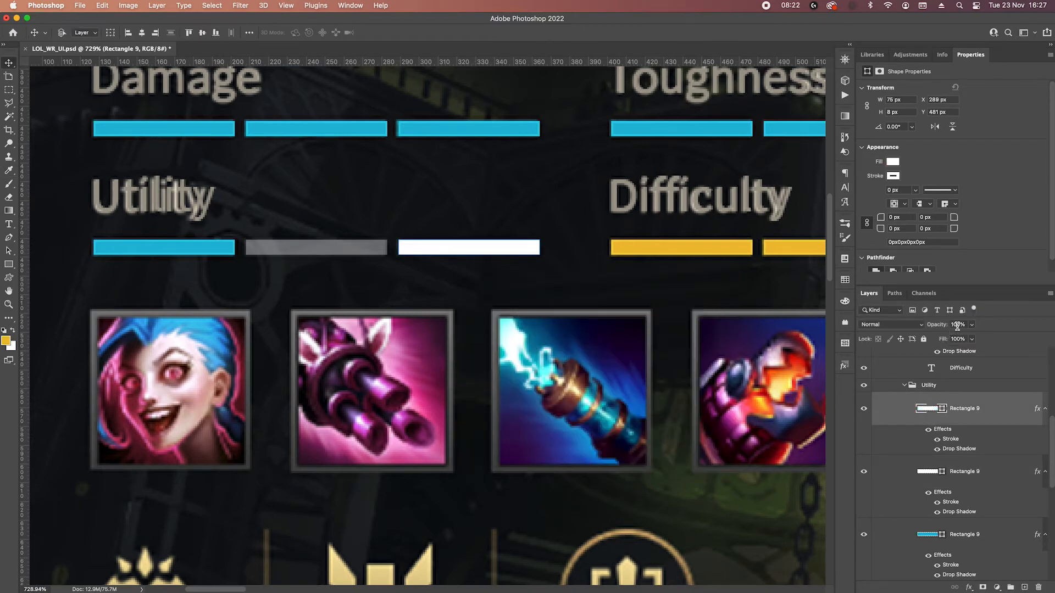
{"action": "type", "text": "30"}
{"action": "scroll", "coordinate": [623, 249], "scroll_direction": "down", "scroll_amount": 3}
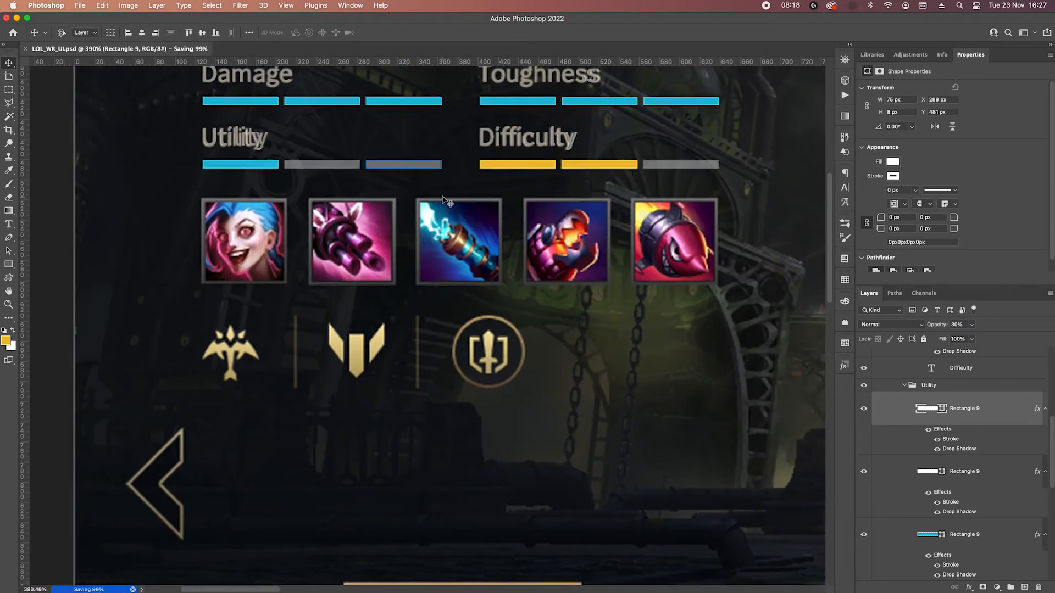
Collapse the Utility and Difficulty groups in the layer stack.
{"action": "scroll", "coordinate": [917, 396], "scroll_direction": "up", "scroll_amount": 1}
{"action": "left_click", "coordinate": [903, 404]}
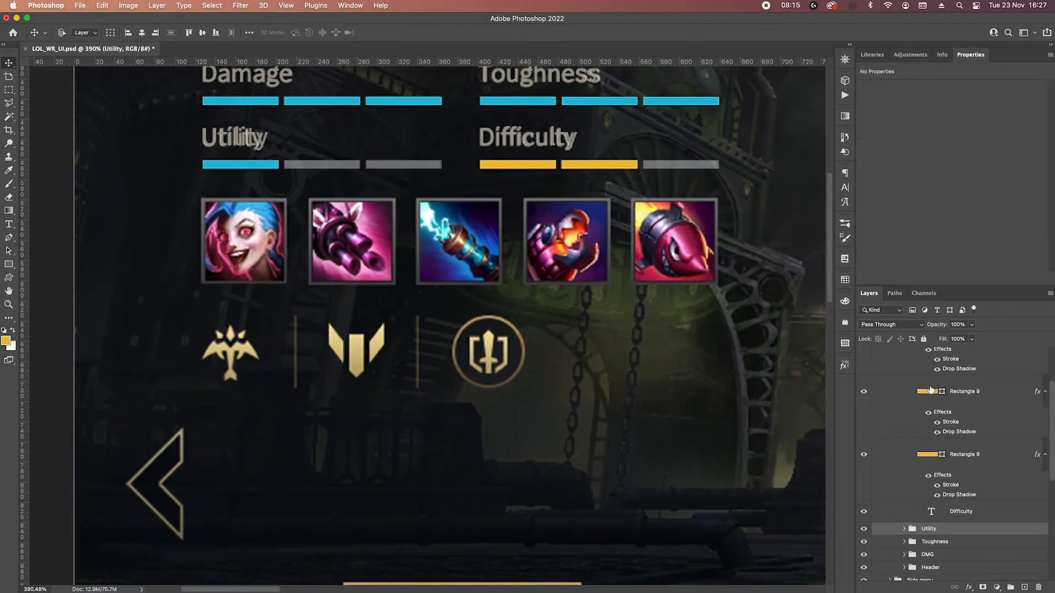
{"action": "scroll", "coordinate": [931, 391], "scroll_direction": "up", "scroll_amount": 1}
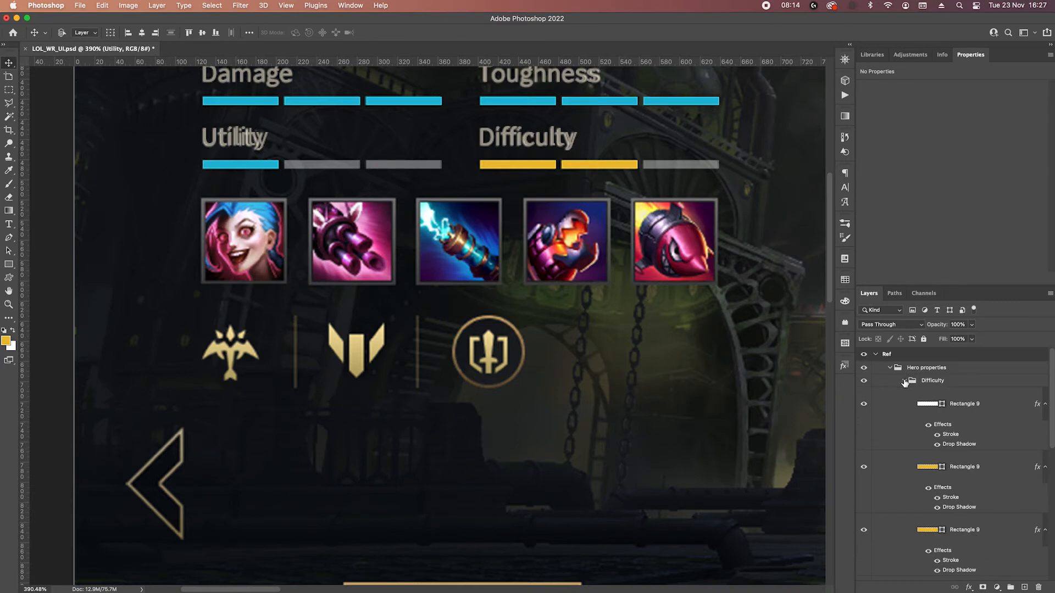
{"action": "left_click", "coordinate": [905, 383]}
{"action": "left_click", "coordinate": [961, 383]}
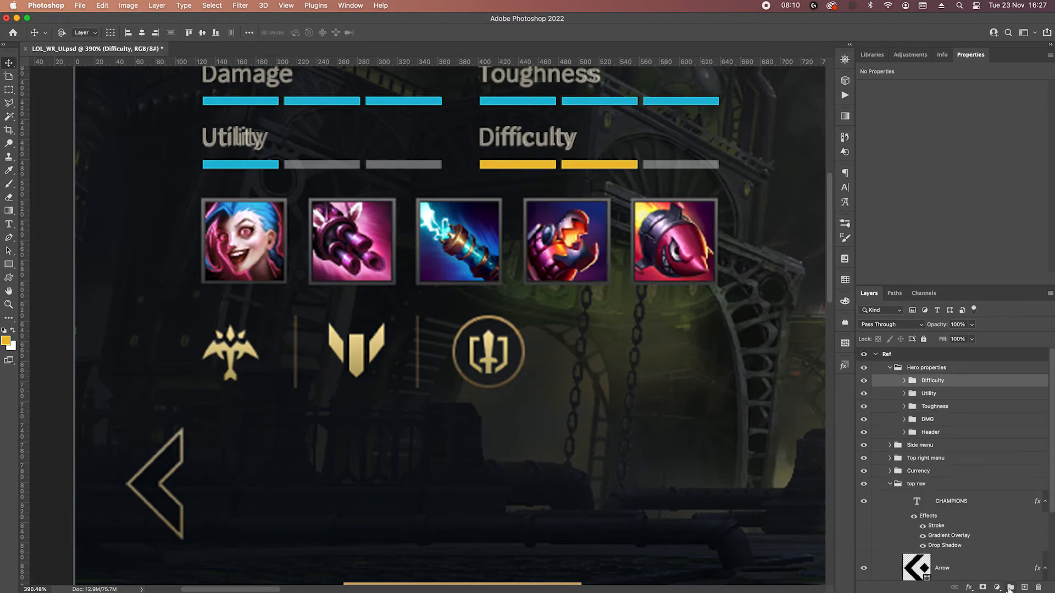
{"action": "left_click", "coordinate": [1010, 588]}
{"action": "key", "text": "e"}
{"action": "key", "text": "r"}
{"action": "key", "text": "BackSpace"}
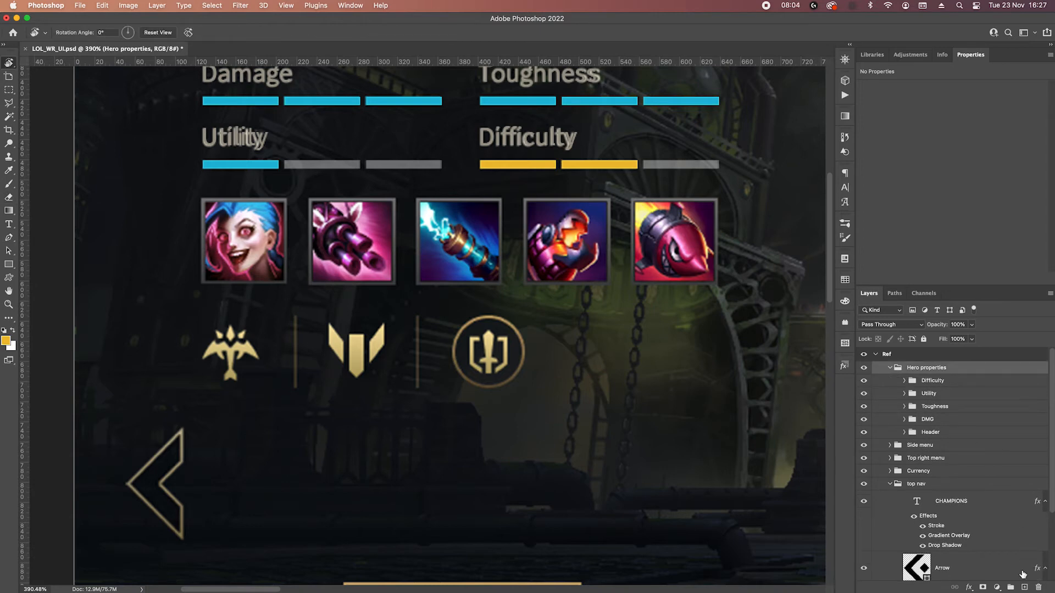
Create a new group named "Perks" directly above the Difficulty group inside Hero properties.
{"action": "left_click", "coordinate": [941, 380]}
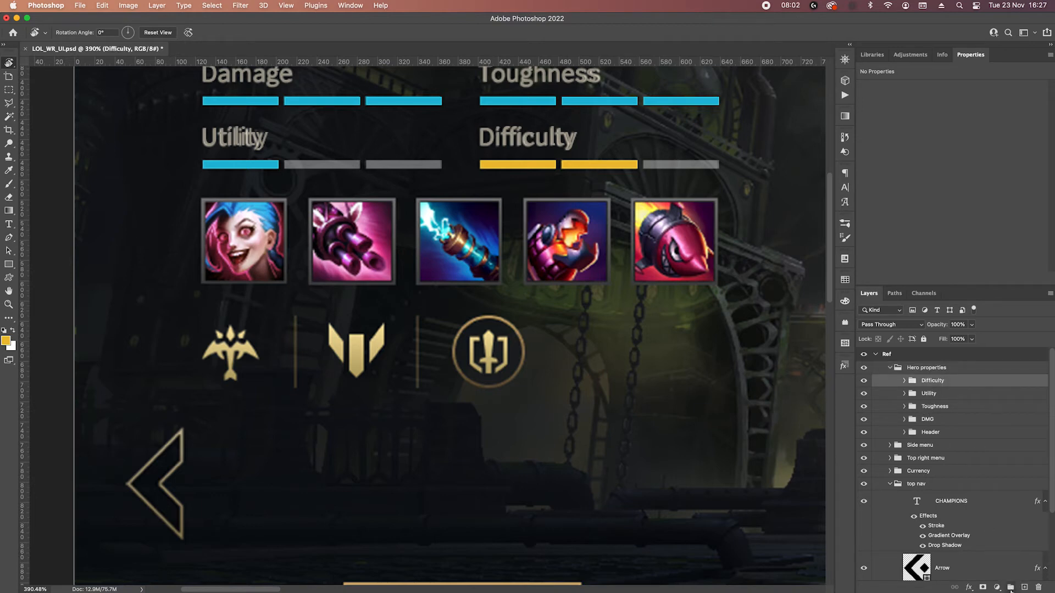
{"action": "left_click", "coordinate": [1010, 589]}
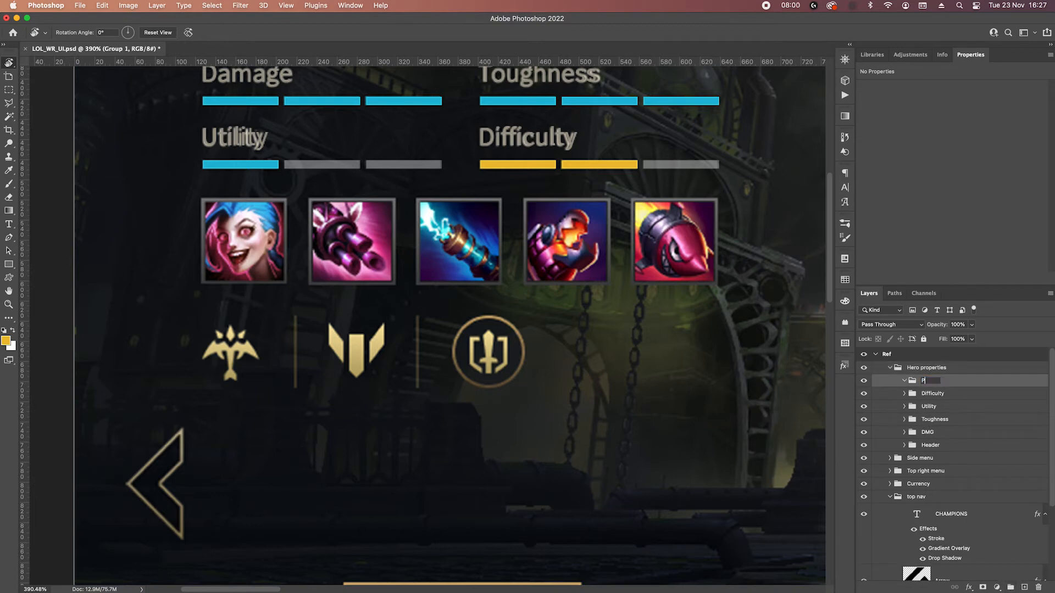
{"action": "type", "text": "Perks"}
{"action": "key", "text": "Return"}
Select the Jinx portrait inside its frame, about 78 by 79 px, and copy it from the ref layer to a new layer.
{"action": "key", "text": "m"}
{"action": "scroll", "coordinate": [218, 216], "scroll_direction": "up", "scroll_amount": 5}
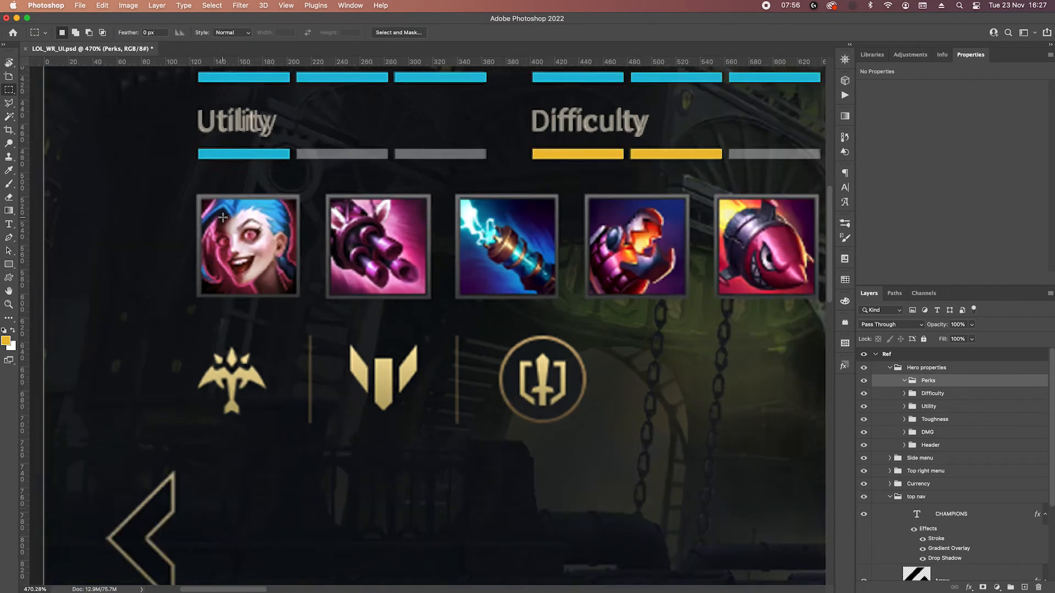
{"action": "left_click_drag", "start_coordinate": [190, 189], "coordinate": [339, 337]}
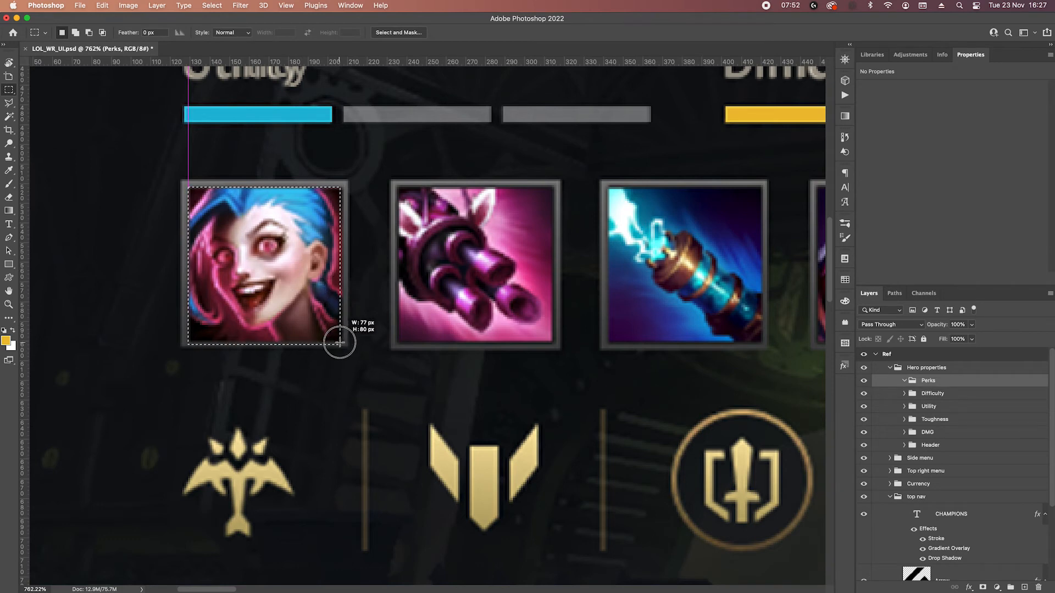
{"action": "left_click_drag", "start_coordinate": [340, 342], "coordinate": [343, 340]}
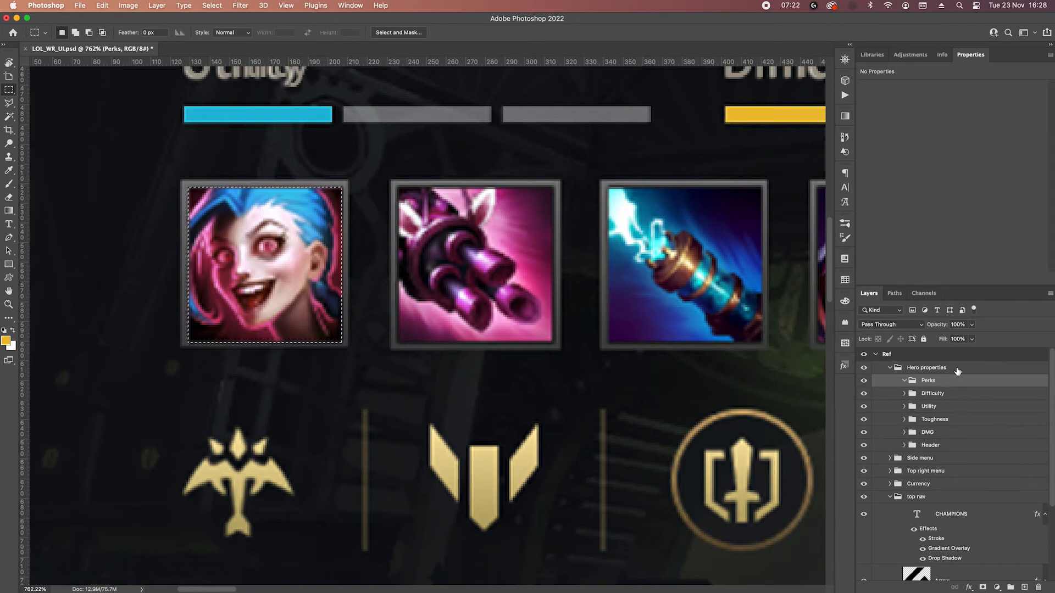
{"action": "scroll", "coordinate": [970, 434], "scroll_direction": "down", "scroll_amount": 3}
{"action": "left_click", "coordinate": [968, 533]}
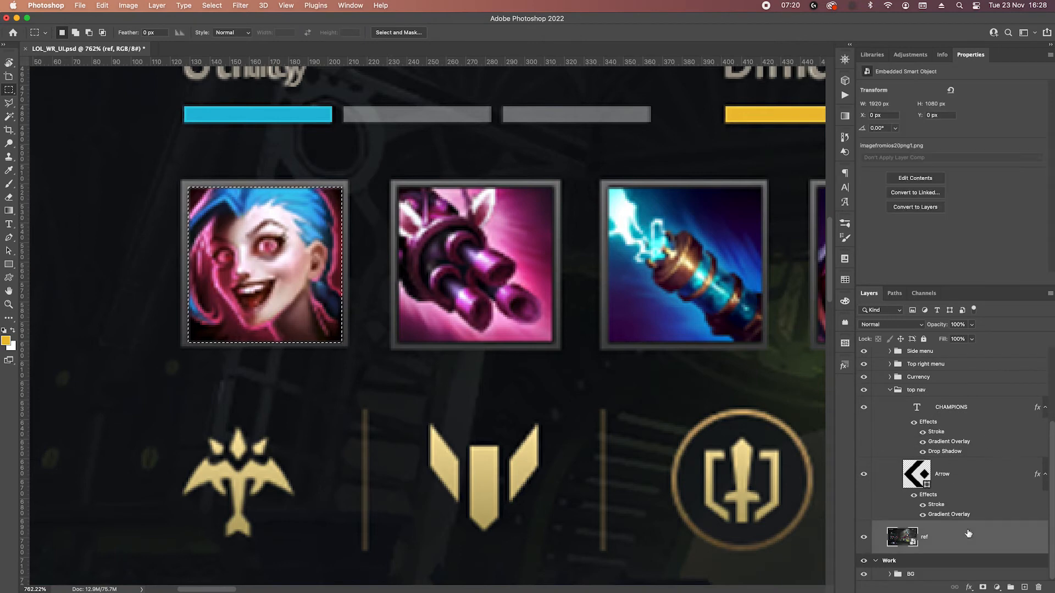
{"action": "key", "text": "super+j"}
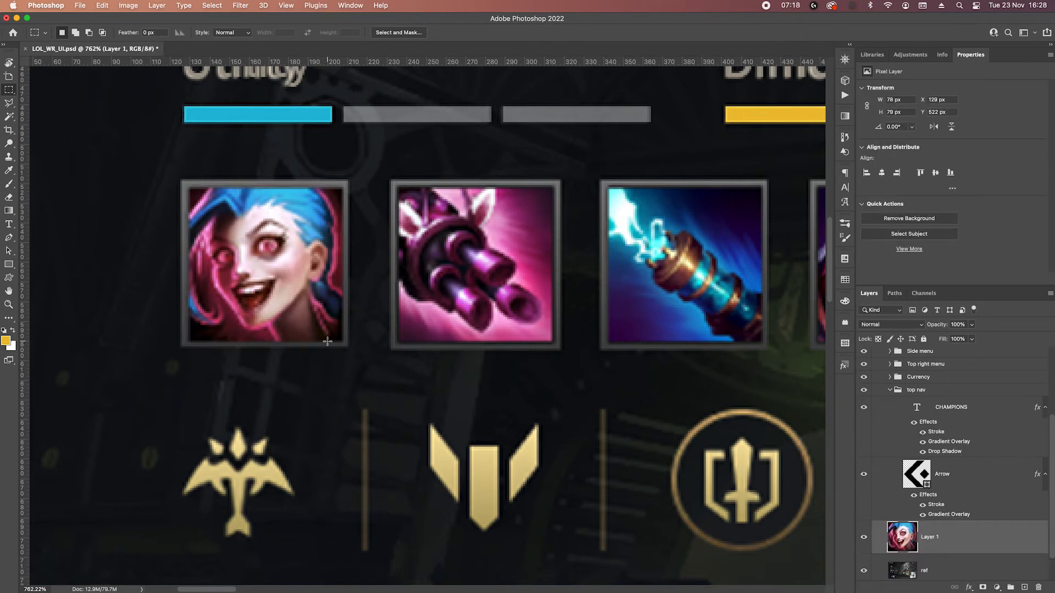
Load the portrait's outline as a selection, move it onto the pink minigun icon, and copy that area from the ref layer to a new layer.
{"action": "left_click", "coordinate": [902, 537], "text": "super"}
{"action": "left_click_drag", "start_coordinate": [257, 250], "coordinate": [465, 251]}
{"action": "left_click", "coordinate": [950, 564]}
{"action": "key", "text": "super+j"}
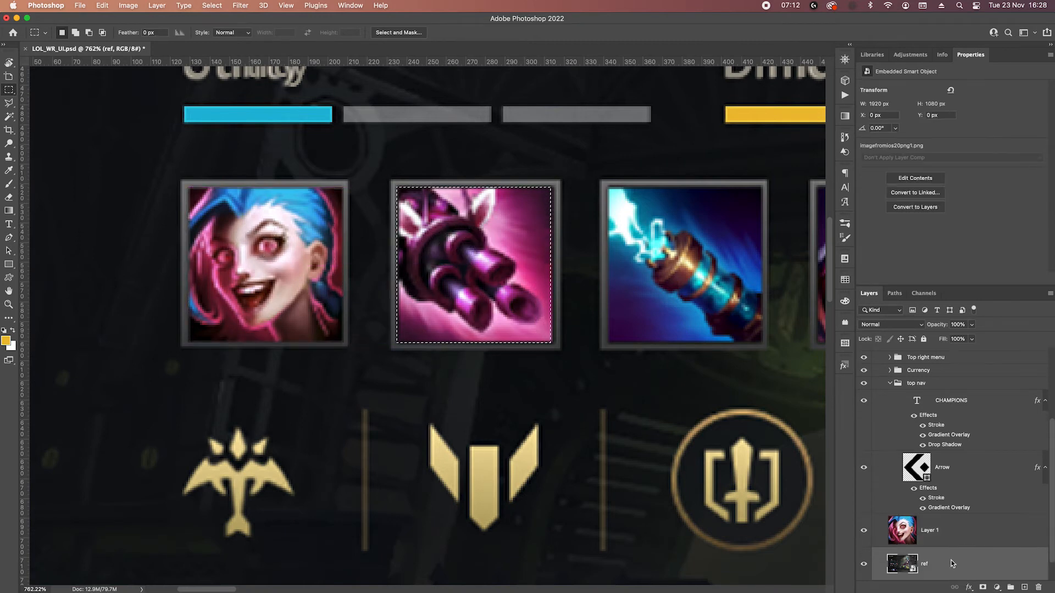
Move the icon-sized selection onto the blue lightning gun icon, copy that area from the ref layer to a new layer, and reload its outline.
{"action": "left_click", "coordinate": [902, 564], "text": "super"}
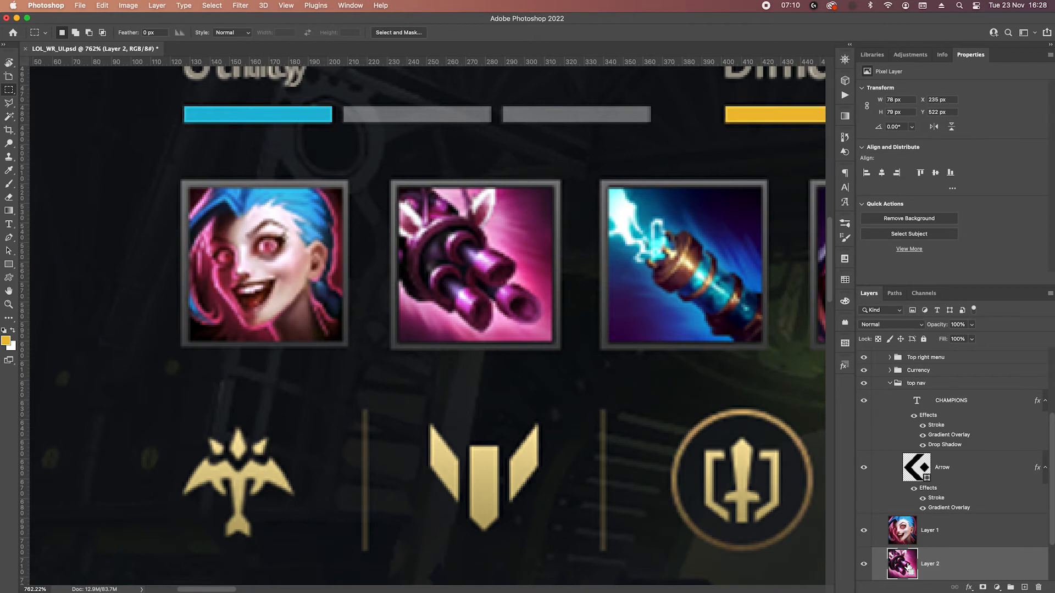
{"action": "left_click_drag", "start_coordinate": [618, 301], "coordinate": [389, 311]}
{"action": "left_click_drag", "start_coordinate": [263, 296], "coordinate": [476, 301]}
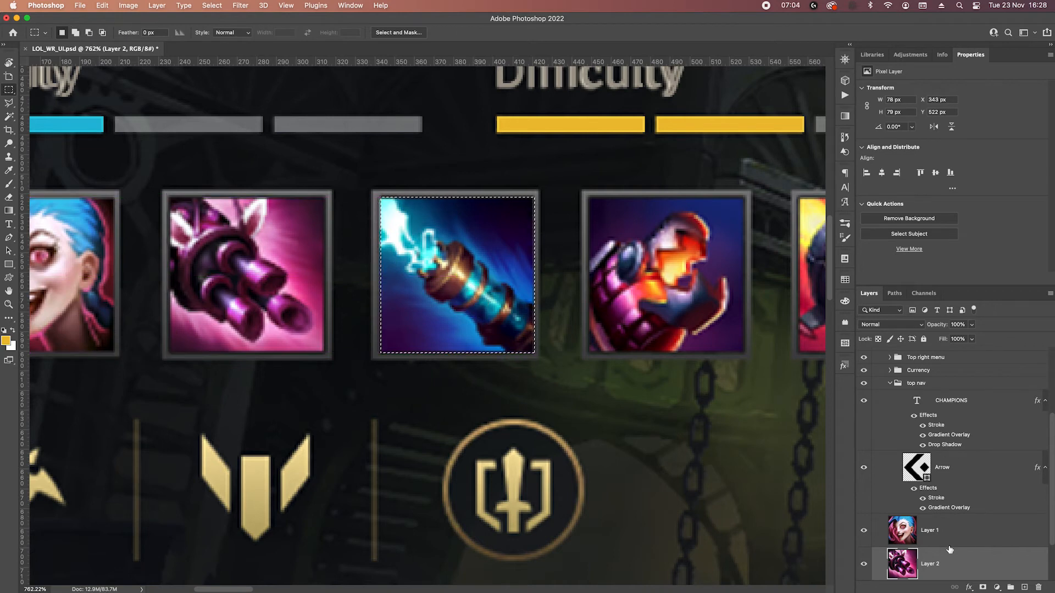
{"action": "scroll", "coordinate": [960, 566], "scroll_direction": "down", "scroll_amount": 2}
{"action": "key", "text": "super+j"}
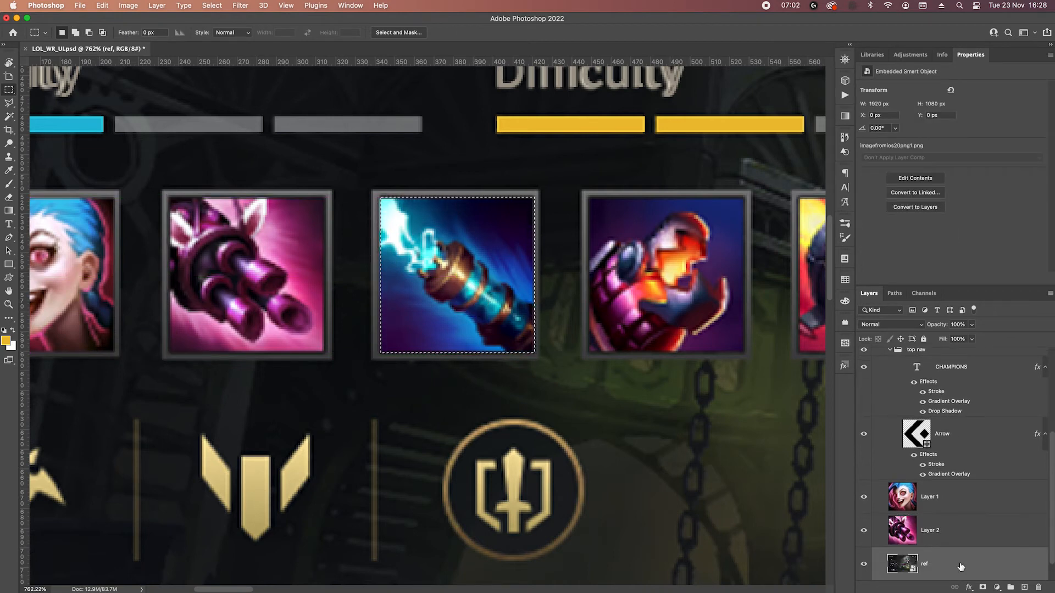
{"action": "scroll", "coordinate": [960, 563], "scroll_direction": "down", "scroll_amount": 1}
{"action": "left_click", "coordinate": [908, 550], "text": "super"}
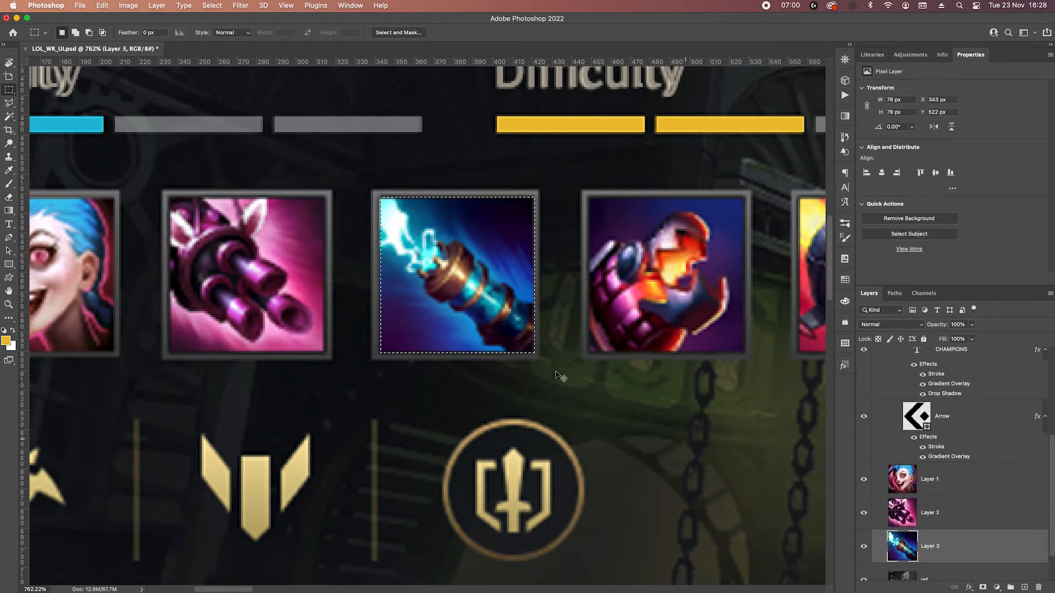
Move the icon-sized selection onto the orange gauntlet icon and copy that area from the ref layer to a new layer.
{"action": "left_click_drag", "start_coordinate": [514, 280], "coordinate": [436, 276]}
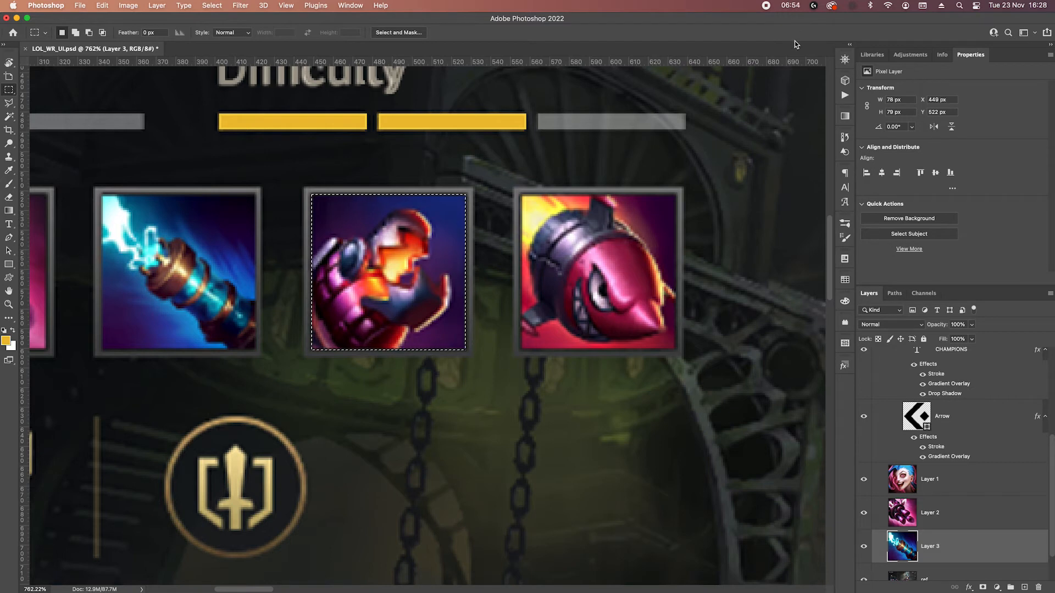
{"action": "scroll", "coordinate": [951, 509], "scroll_direction": "down", "scroll_amount": 2}
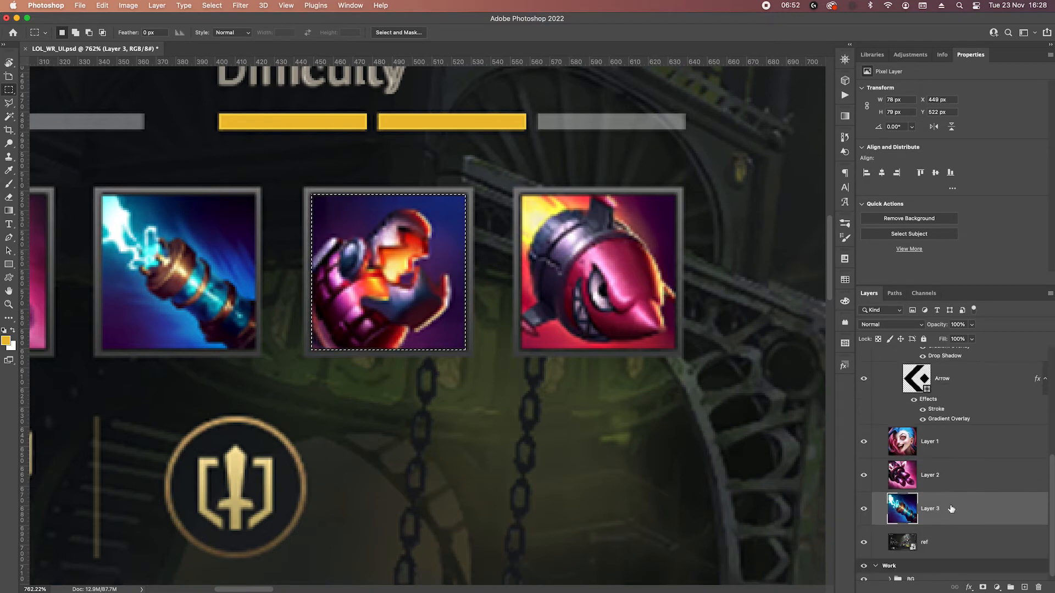
{"action": "left_click", "coordinate": [956, 542]}
{"action": "key", "text": "super+j"}
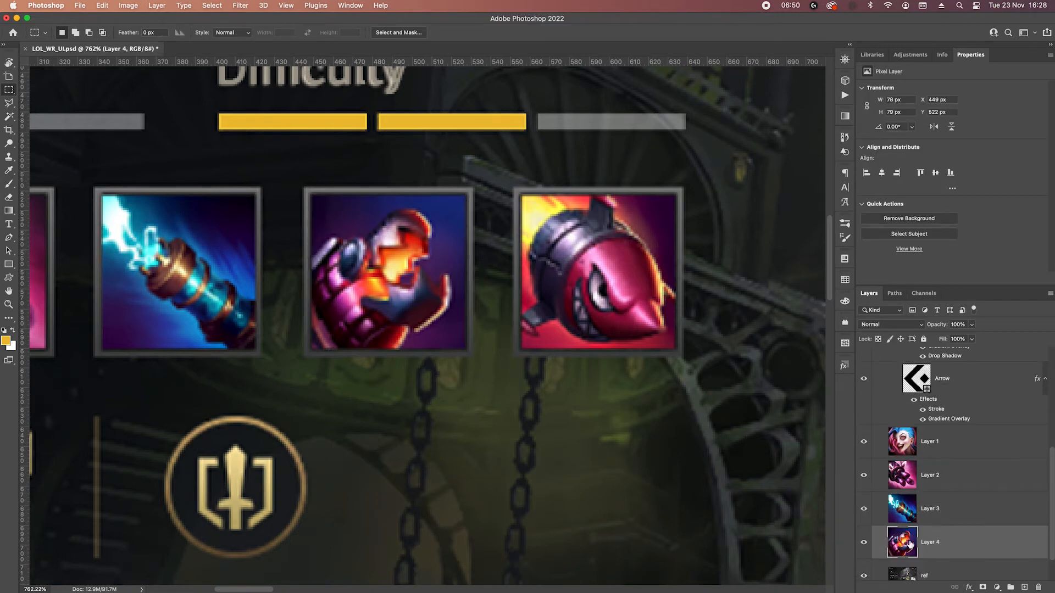
Copy the shark rocket icon's area from the ref layer to a new layer, and move all five icon layers into the Perks group.
{"action": "left_click_drag", "start_coordinate": [422, 257], "coordinate": [632, 257]}
{"action": "scroll", "coordinate": [945, 511], "scroll_direction": "down", "scroll_amount": 1}
{"action": "left_click", "coordinate": [938, 570]}
{"action": "key", "text": "super+j"}
{"action": "left_click", "coordinate": [956, 431], "text": "shift"}
{"action": "left_click_drag", "start_coordinate": [956, 431], "coordinate": [932, 383]}
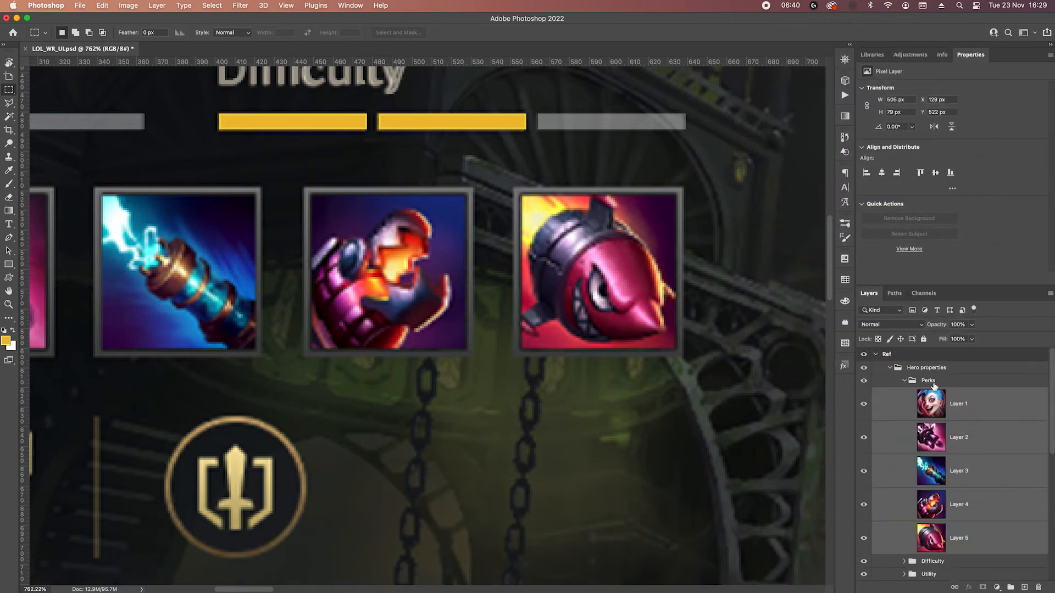
Draw an 86 by 86 px rectangle matching the Jinx portrait's frame, placed between Layer 1 and Layer 2.
{"action": "scroll", "coordinate": [939, 574], "scroll_direction": "down", "scroll_amount": 5}
{"action": "scroll", "coordinate": [495, 336], "scroll_direction": "left", "scroll_amount": 10}
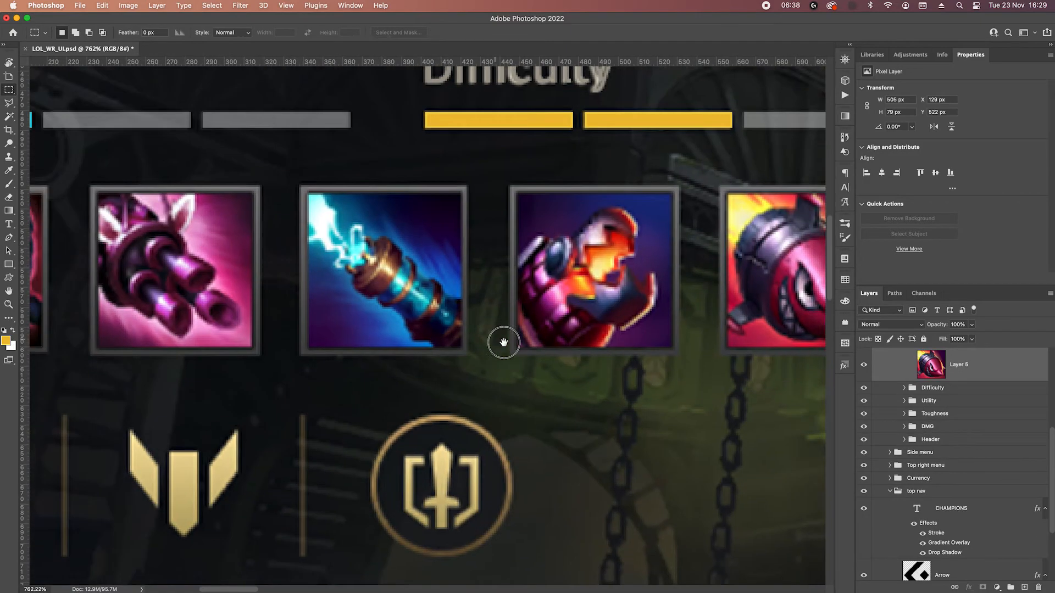
{"action": "scroll", "coordinate": [624, 359], "scroll_direction": "down", "scroll_amount": 5}
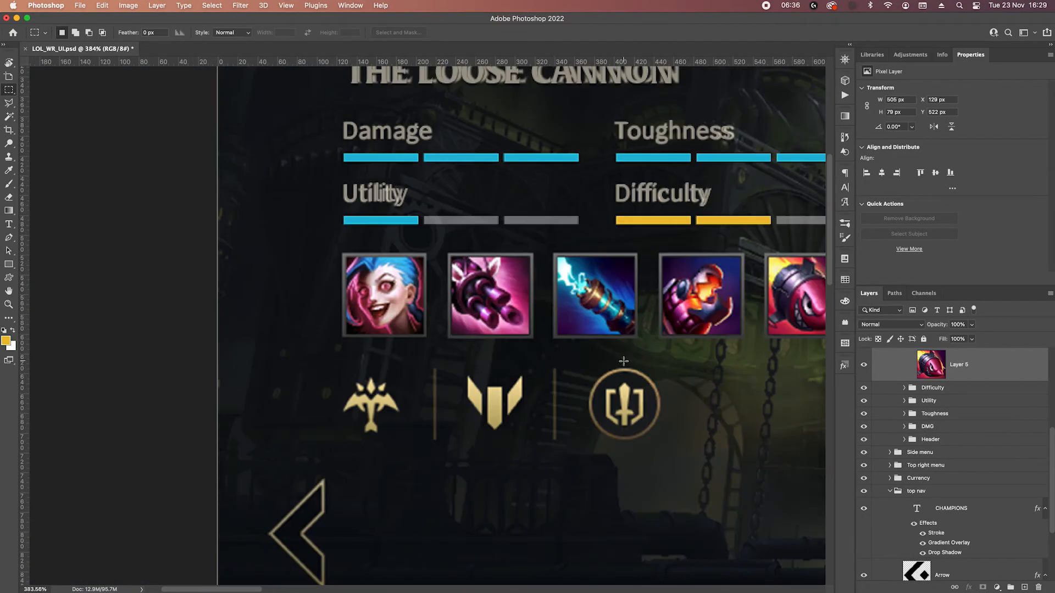
{"action": "left_click_drag", "start_coordinate": [606, 350], "coordinate": [590, 323]}
{"action": "scroll", "coordinate": [427, 240], "scroll_direction": "up", "scroll_amount": 2}
{"action": "scroll", "coordinate": [357, 256], "scroll_direction": "up", "scroll_amount": 1}
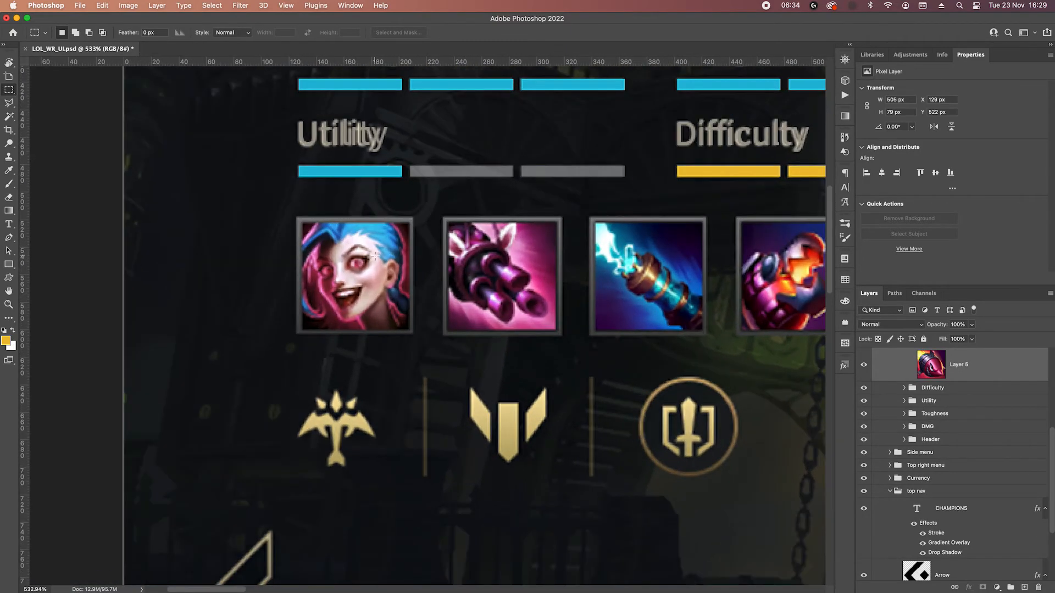
{"action": "scroll", "coordinate": [373, 248], "scroll_direction": "up", "scroll_amount": 2}
{"action": "scroll", "coordinate": [370, 242], "scroll_direction": "down", "scroll_amount": 1}
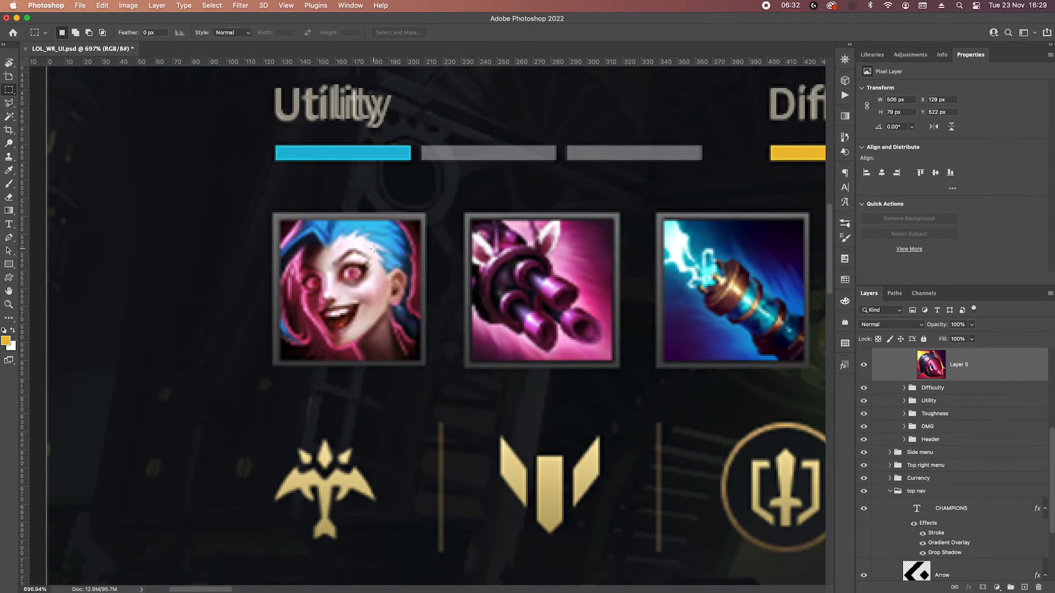
{"action": "scroll", "coordinate": [956, 390], "scroll_direction": "up", "scroll_amount": 3}
{"action": "scroll", "coordinate": [958, 392], "scroll_direction": "up", "scroll_amount": 2}
{"action": "left_click", "coordinate": [983, 405]}
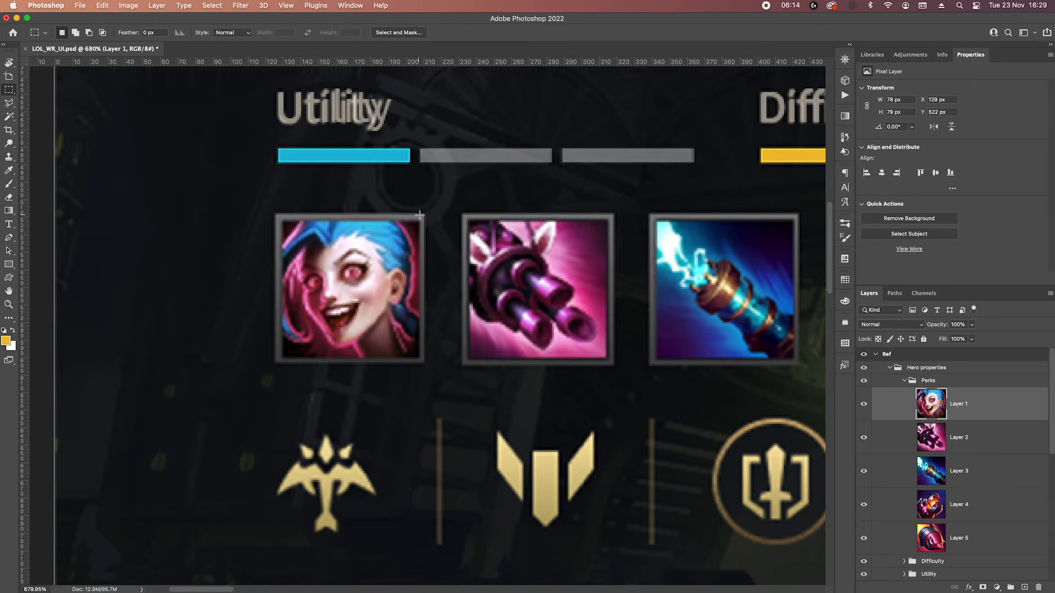
{"action": "left_click", "coordinate": [984, 432]}
{"action": "left_click", "coordinate": [8, 264]}
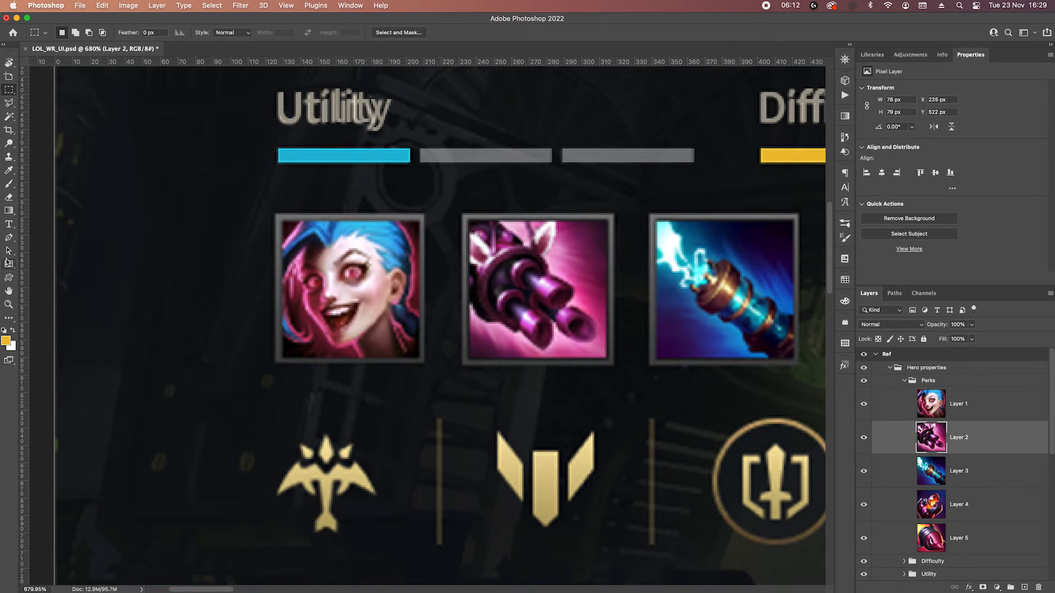
{"action": "left_click_drag", "start_coordinate": [274, 214], "coordinate": [425, 363]}
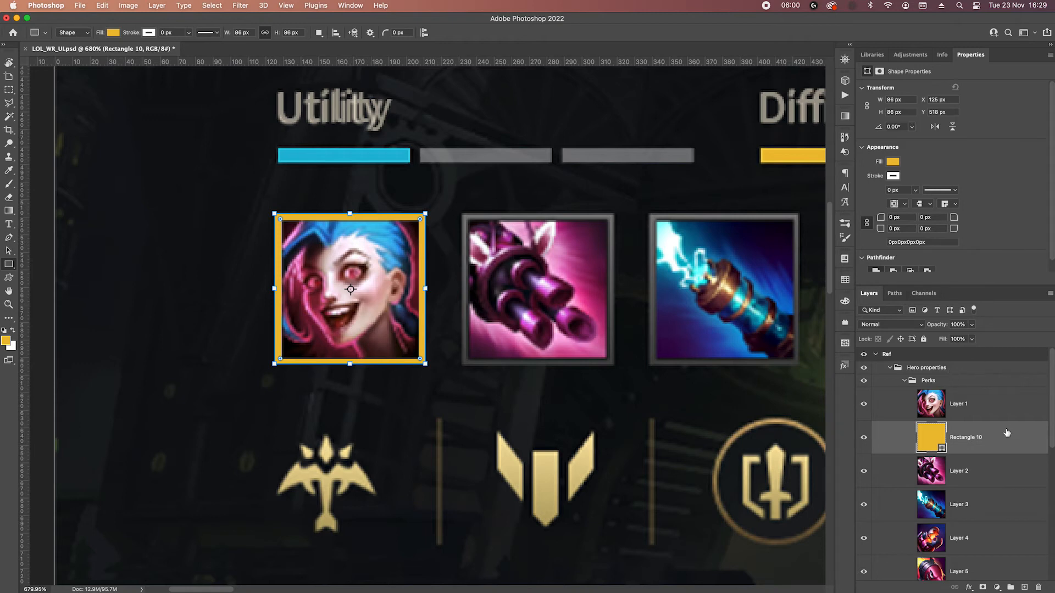
Give the frame rectangle a gradient overlay using greys sampled from the minigun frame's upper and lower edges, and enable a drop shadow.
{"action": "left_click", "coordinate": [971, 340]}
{"action": "left_click", "coordinate": [969, 588]}
{"action": "left_click", "coordinate": [996, 533]}
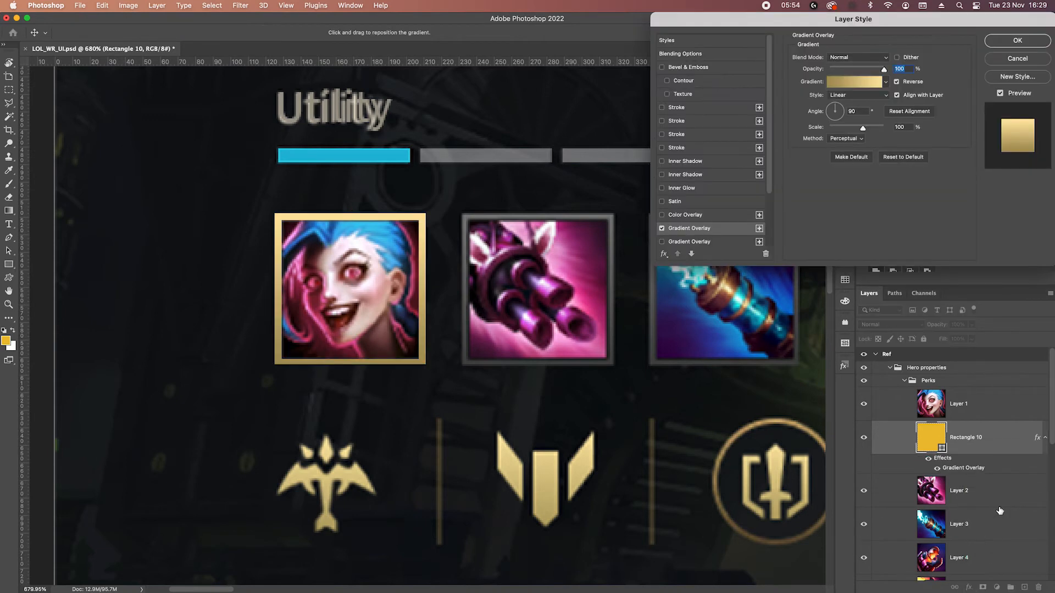
{"action": "left_click", "coordinate": [856, 82]}
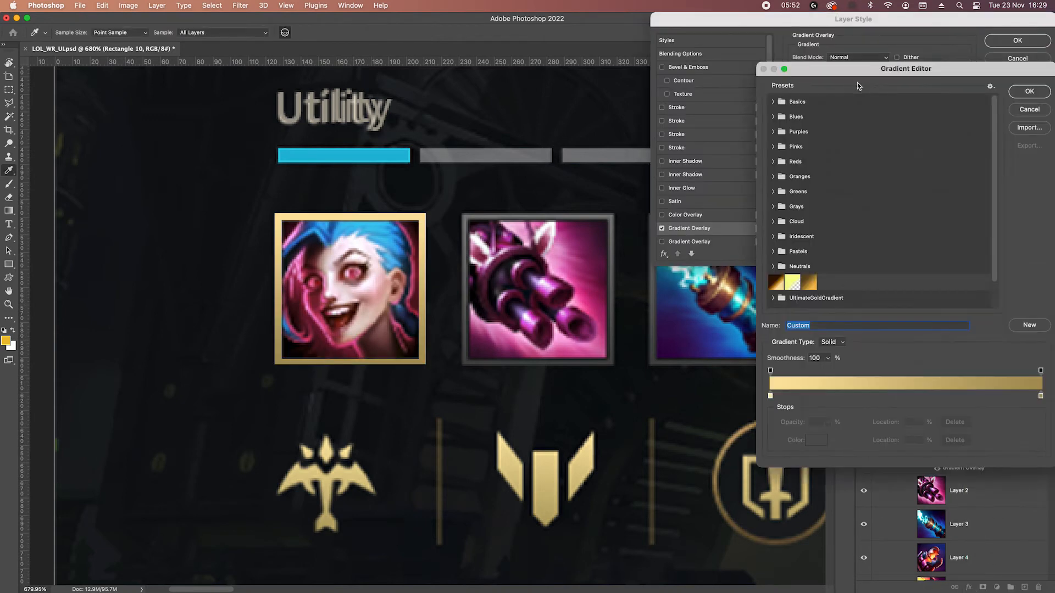
{"action": "left_click", "coordinate": [770, 395]}
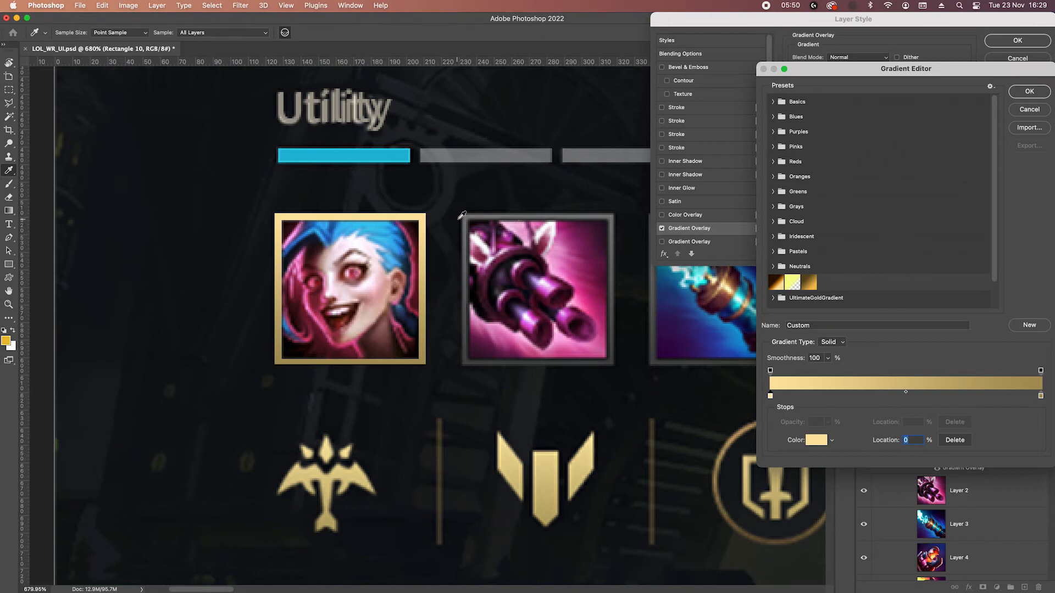
{"action": "left_click", "coordinate": [467, 215]}
{"action": "left_click", "coordinate": [1040, 395]}
{"action": "left_click", "coordinate": [467, 363]}
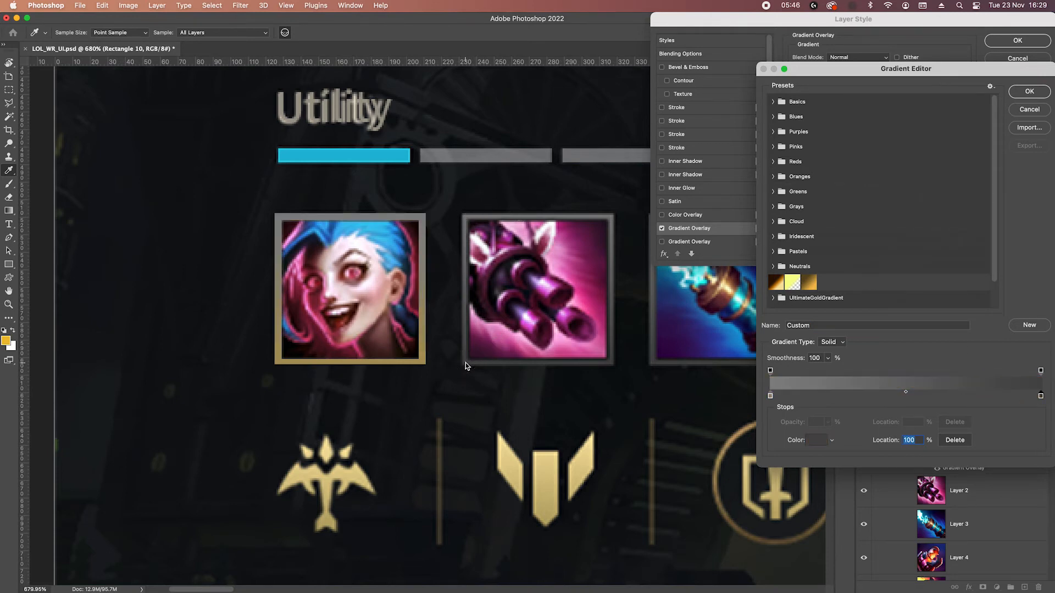
{"action": "left_click", "coordinate": [1029, 93]}
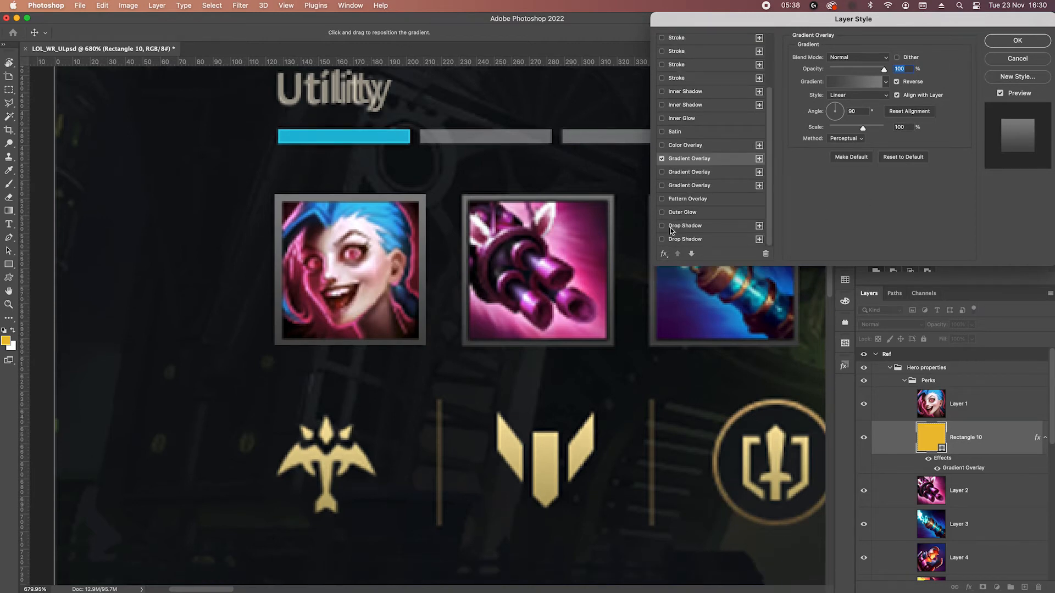
{"action": "left_click", "coordinate": [665, 227]}
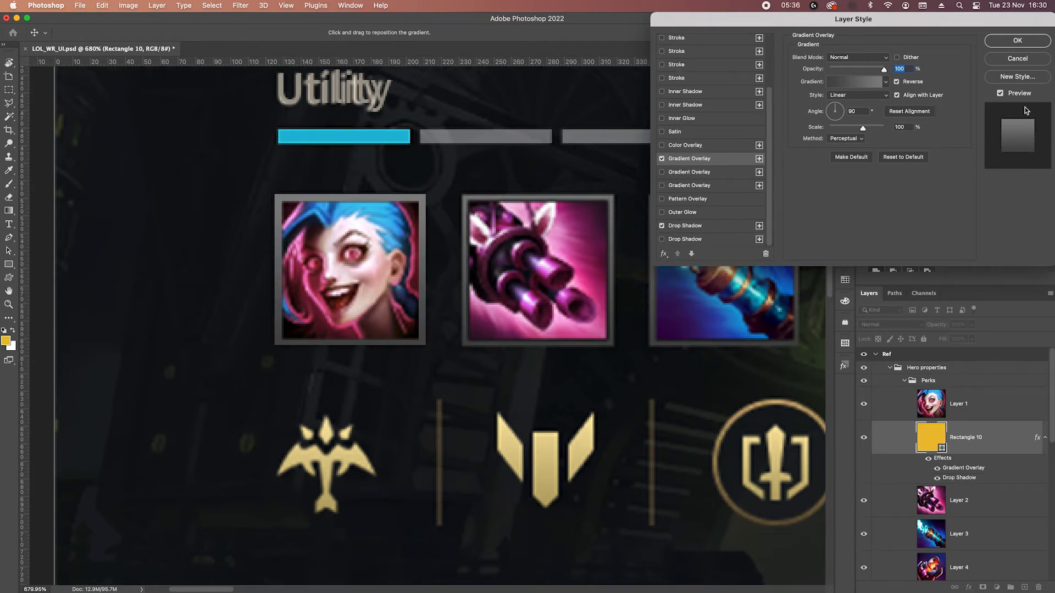
{"action": "left_click", "coordinate": [1017, 41]}
Copy the frame's drop shadow to the Jinx portrait on Layer 1 and reduce that shadow's size.
{"action": "left_click", "coordinate": [936, 419]}
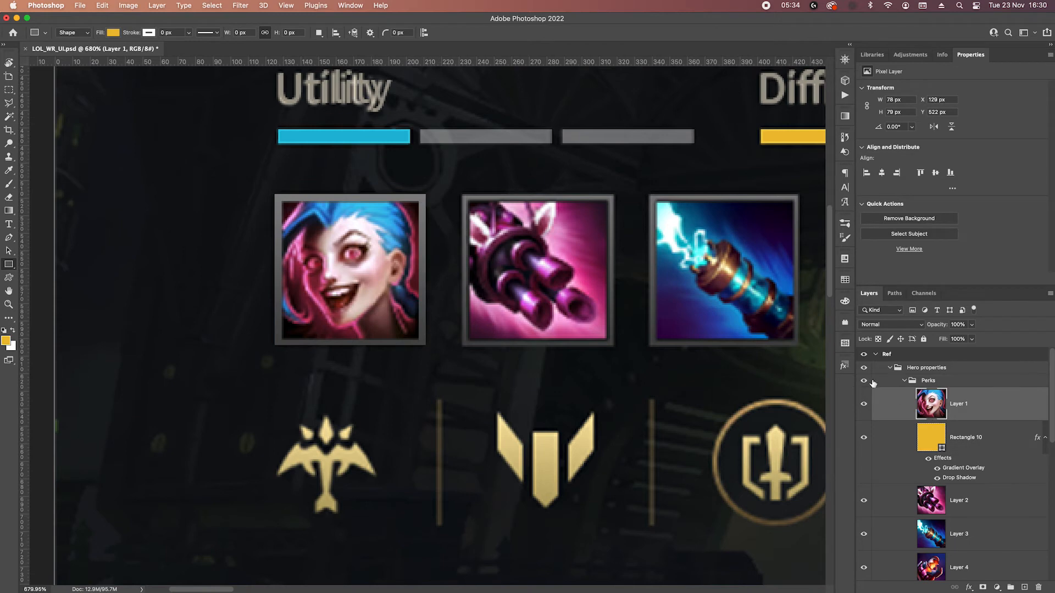
{"action": "left_click_drag", "start_coordinate": [959, 479], "coordinate": [968, 415]}
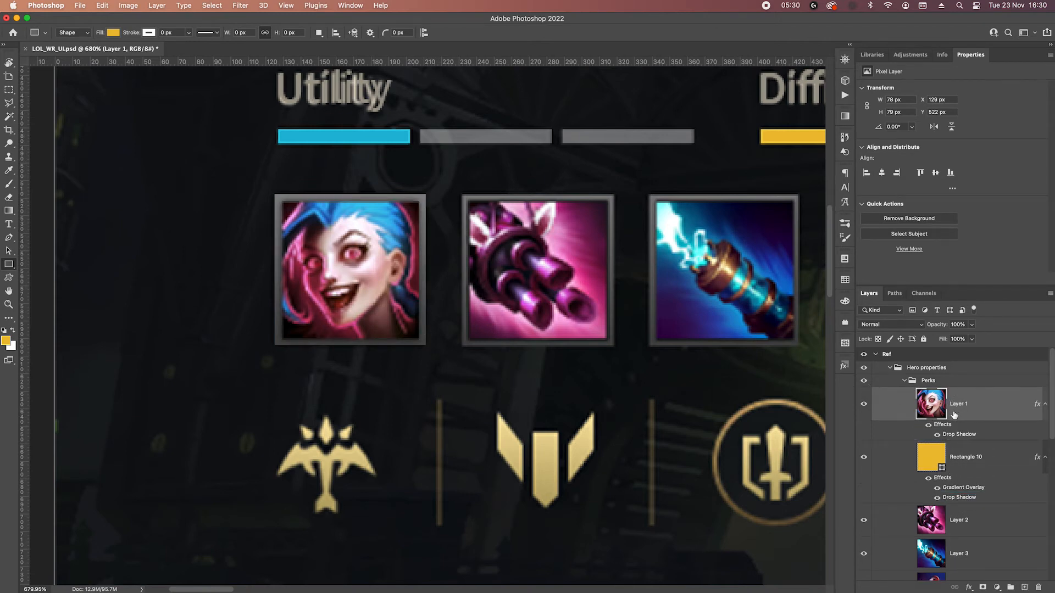
{"action": "double_click", "coordinate": [952, 434]}
{"action": "double_click", "coordinate": [897, 125]}
{"action": "key", "text": "Down"}
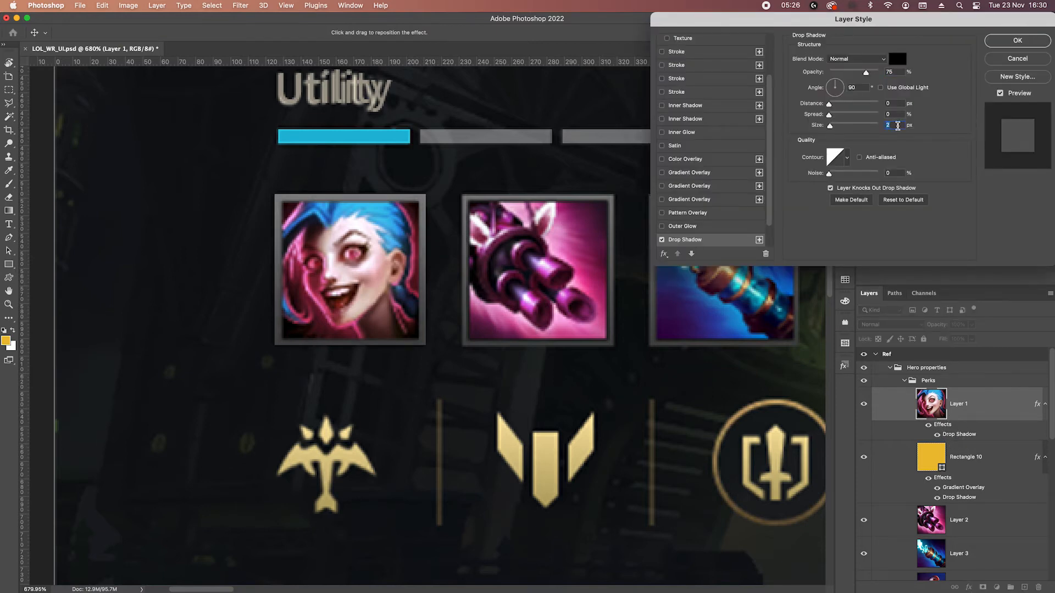
{"action": "left_click", "coordinate": [1011, 45]}
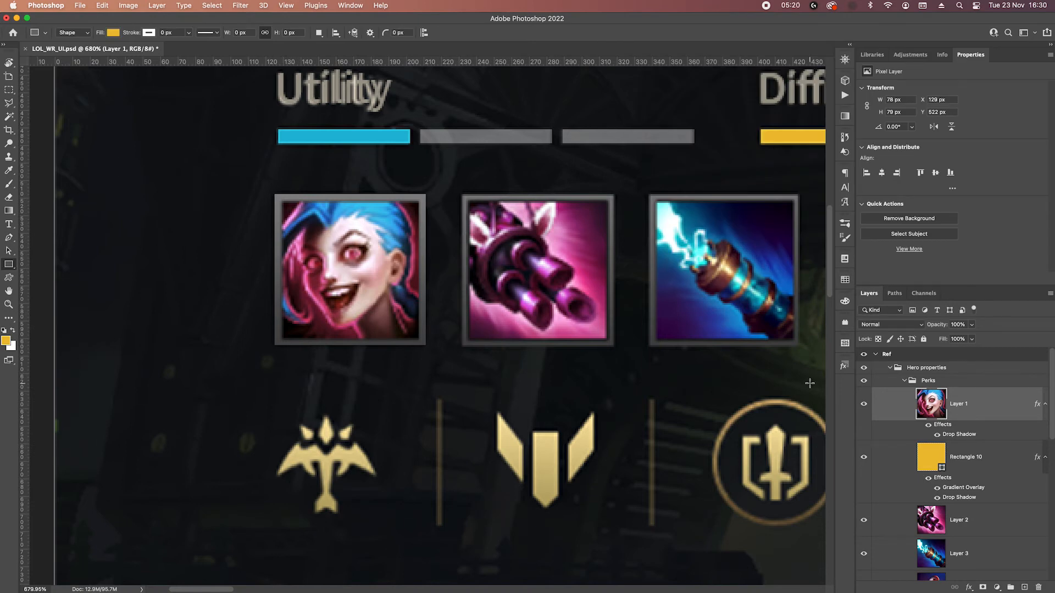
Group the Jinx portrait with its frame rectangle and name the group "1".
{"action": "left_click", "coordinate": [976, 468]}
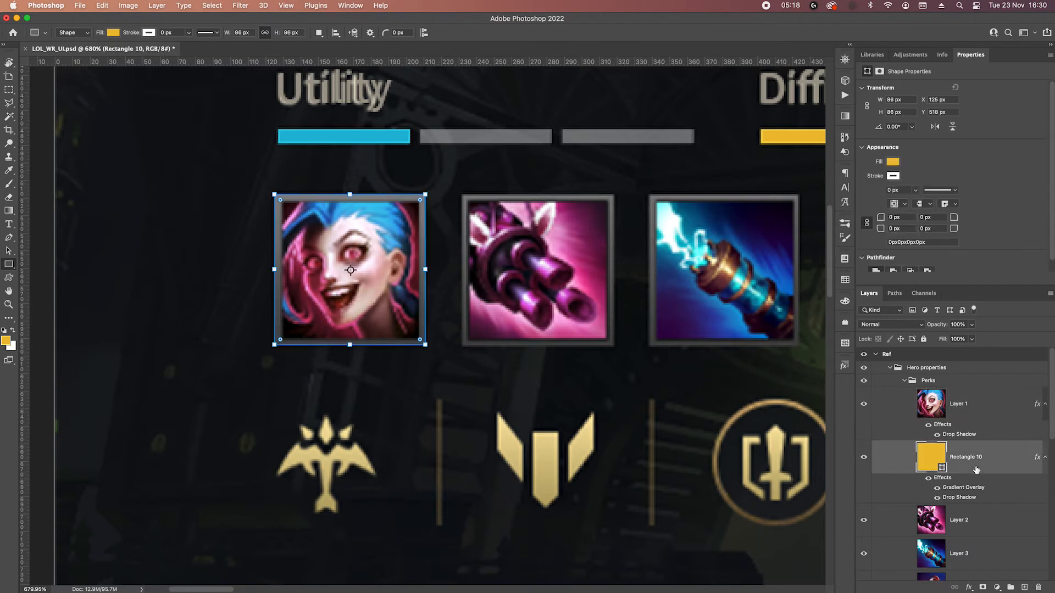
{"action": "scroll", "coordinate": [991, 483], "scroll_direction": "down", "scroll_amount": 3}
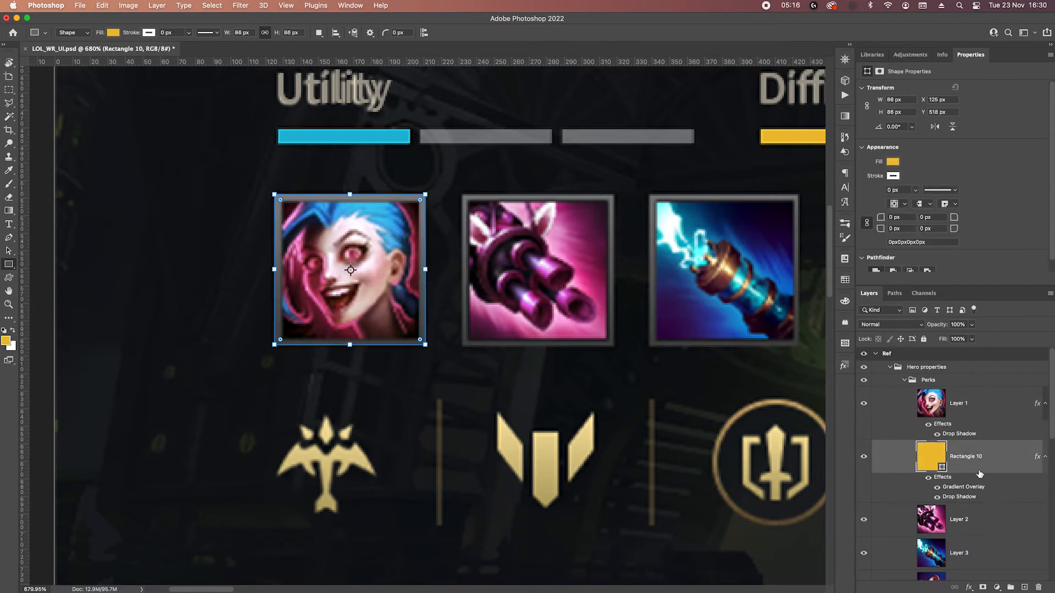
{"action": "scroll", "coordinate": [994, 376], "scroll_direction": "up", "scroll_amount": 2}
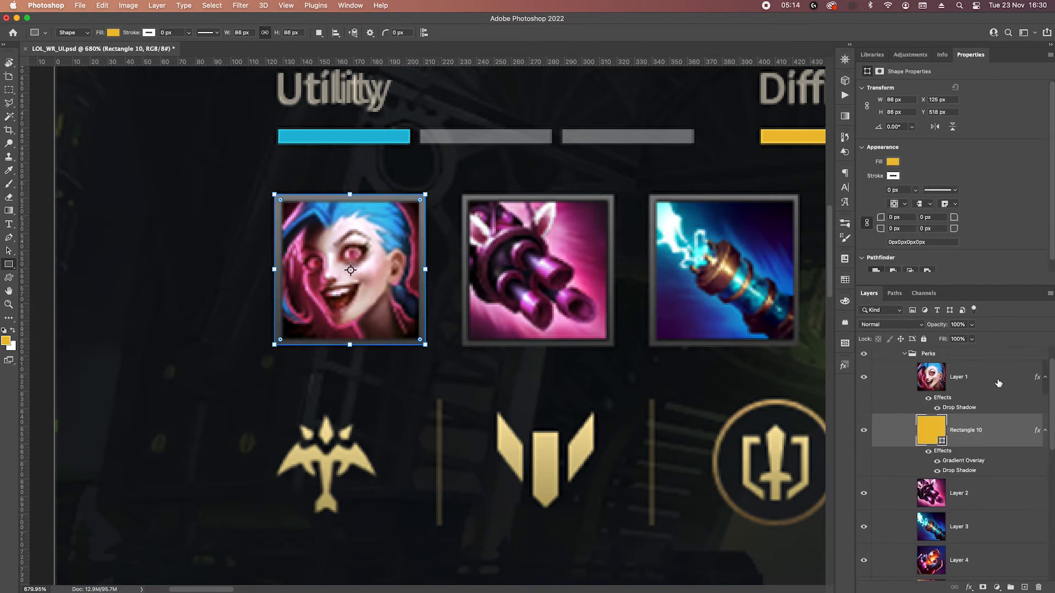
{"action": "left_click", "coordinate": [998, 377], "text": "shift"}
{"action": "key", "text": "super+g"}
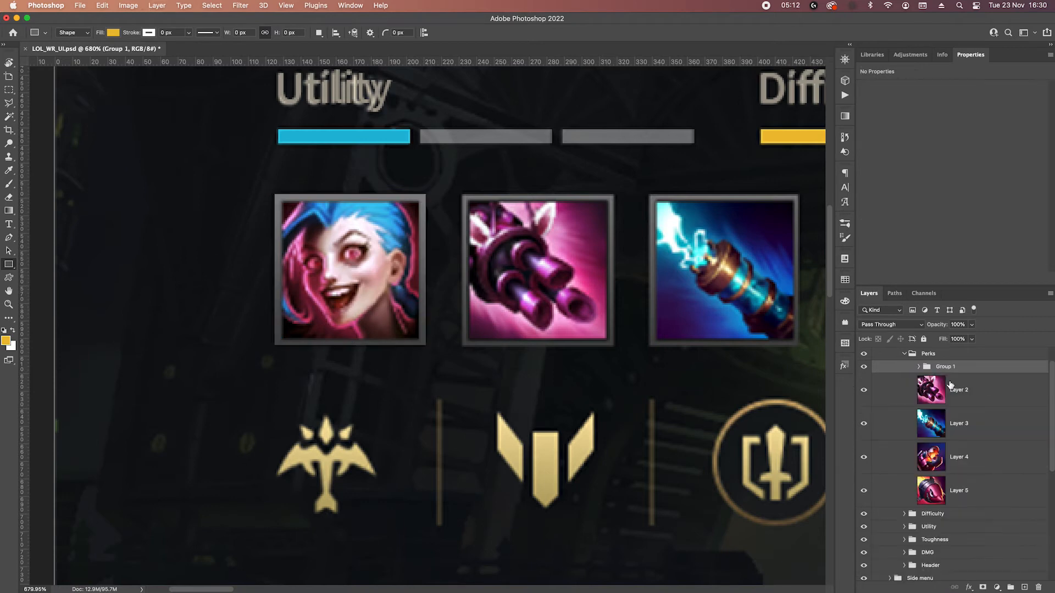
{"action": "type", "text": "1"}
{"action": "key", "text": "Return"}
Duplicate the Jinx frame rectangle beneath Layer 2 and move the copy around the pink minigun icon, at X 231 px.
{"action": "left_click", "coordinate": [915, 367]}
{"action": "left_click_drag", "start_coordinate": [995, 447], "coordinate": [995, 517]}
{"action": "key", "text": "v"}
{"action": "key", "text": "shift+Right"}
{"action": "key", "text": "shift+Right"}
{"action": "key", "text": "shift+Right"}
{"action": "key", "text": "shift+Right"}
{"action": "key", "text": "shift+Right"}
{"action": "key", "text": "shift+Right"}
{"action": "key", "text": "shift+Right"}
{"action": "key", "text": "shift+Right"}
{"action": "key", "text": "shift+Right"}
{"action": "key", "text": "shift+Right"}
{"action": "key", "text": "shift+Right"}
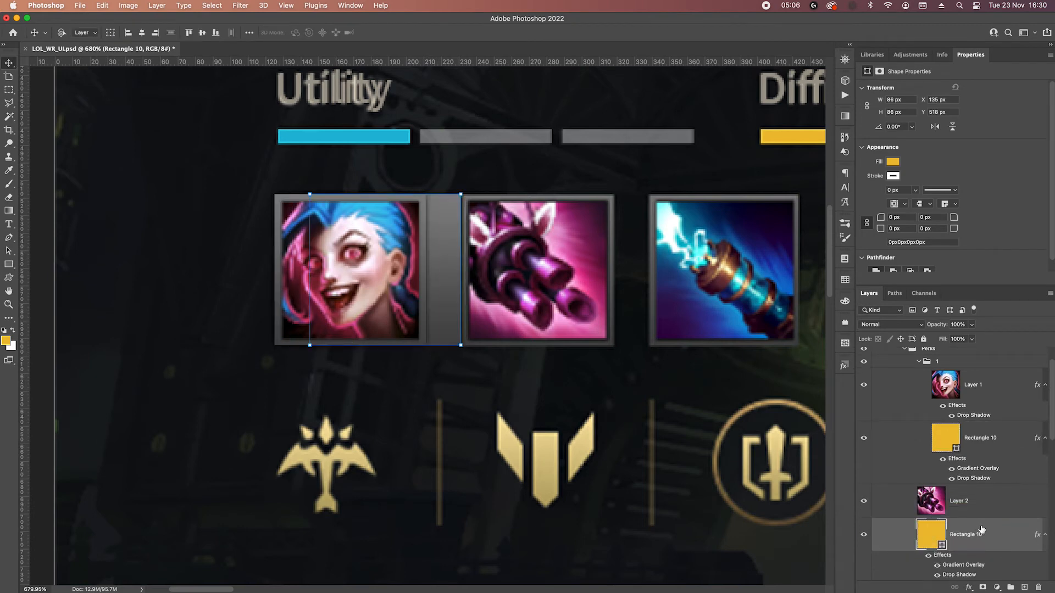
{"action": "key", "text": "Left"}
{"action": "key", "text": "Left"}
{"action": "key", "text": "Left"}
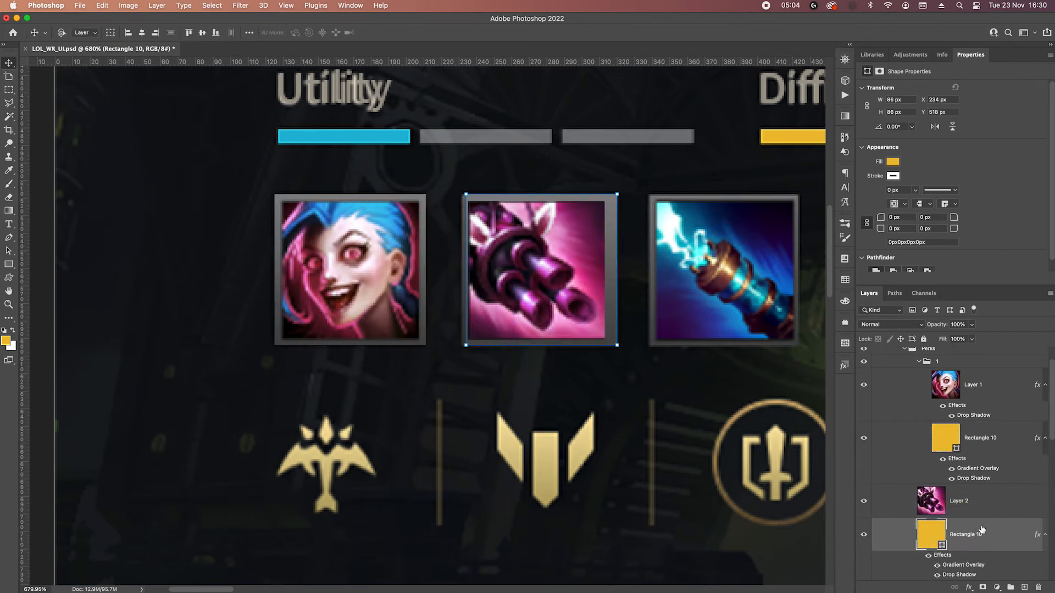
Group the minigun icon with its frame copy and name the group "2".
{"action": "left_click", "coordinate": [991, 497], "text": "shift"}
{"action": "key", "text": "super+g"}
{"action": "double_click", "coordinate": [949, 491]}
{"action": "type", "text": "2"}
{"action": "key", "text": "Return"}
Duplicate the Jinx frame beneath Layer 3, position it around the lightning gun icon, and group both as "3".
{"action": "left_click_drag", "start_coordinate": [993, 441], "coordinate": [988, 529]}
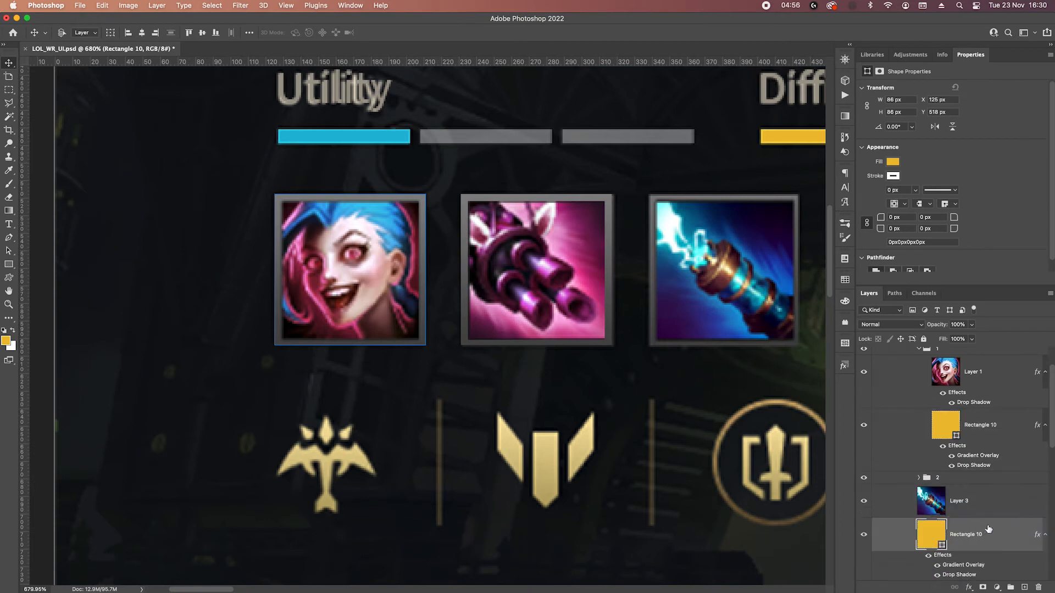
{"action": "left_click_drag", "start_coordinate": [370, 296], "coordinate": [737, 297]}
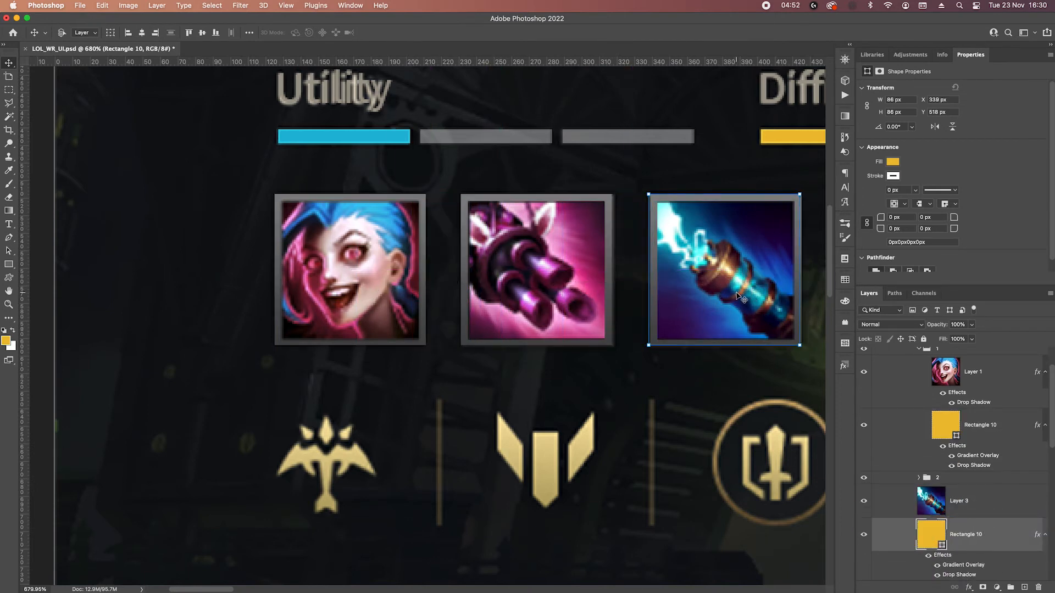
{"action": "left_click", "coordinate": [1006, 511], "text": "shift"}
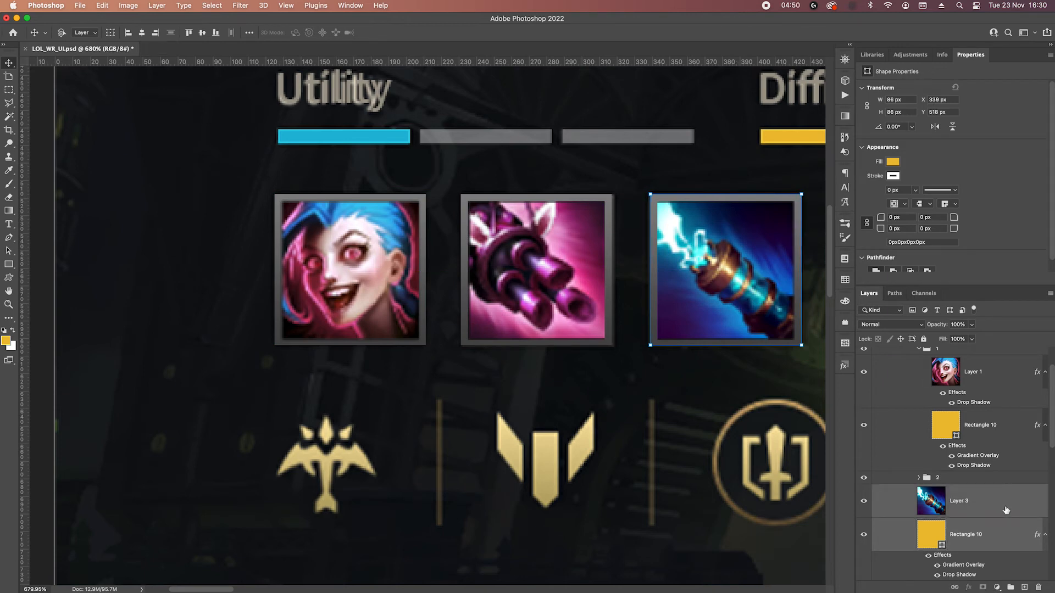
{"action": "key", "text": "super+g"}
{"action": "double_click", "coordinate": [941, 491]}
{"action": "type", "text": "3"}
{"action": "key", "text": "Return"}
Duplicate the Jinx frame rectangle beneath Layer 4 and move the copy around the orange gauntlet icon, at X 445 px.
{"action": "left_click_drag", "start_coordinate": [975, 437], "coordinate": [971, 528]}
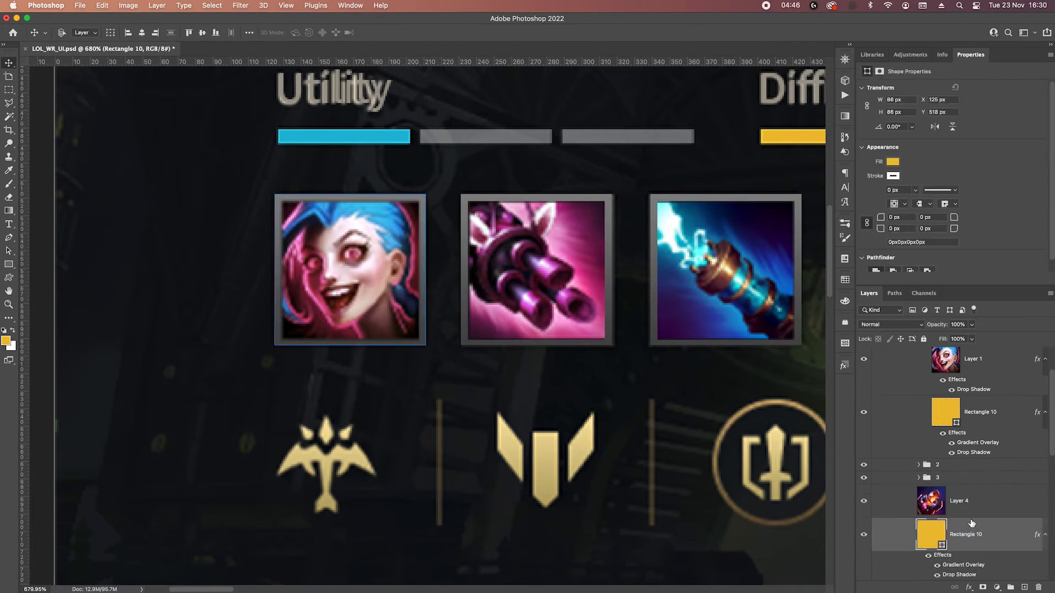
{"action": "left_click_drag", "start_coordinate": [665, 375], "coordinate": [311, 373]}
{"action": "left_click_drag", "start_coordinate": [337, 277], "coordinate": [668, 287]}
{"action": "key", "text": "shift+Right"}
{"action": "key", "text": "shift+Right"}
{"action": "key", "text": "shift+Right"}
{"action": "key", "text": "shift+Right"}
{"action": "key", "text": "shift+Right"}
{"action": "key", "text": "shift+Right"}
{"action": "key", "text": "shift+Right"}
{"action": "key", "text": "shift+Right"}
{"action": "key", "text": "shift+Right"}
{"action": "key", "text": "shift+Right"}
{"action": "key", "text": "shift+Right"}
{"action": "key", "text": "shift+Right"}
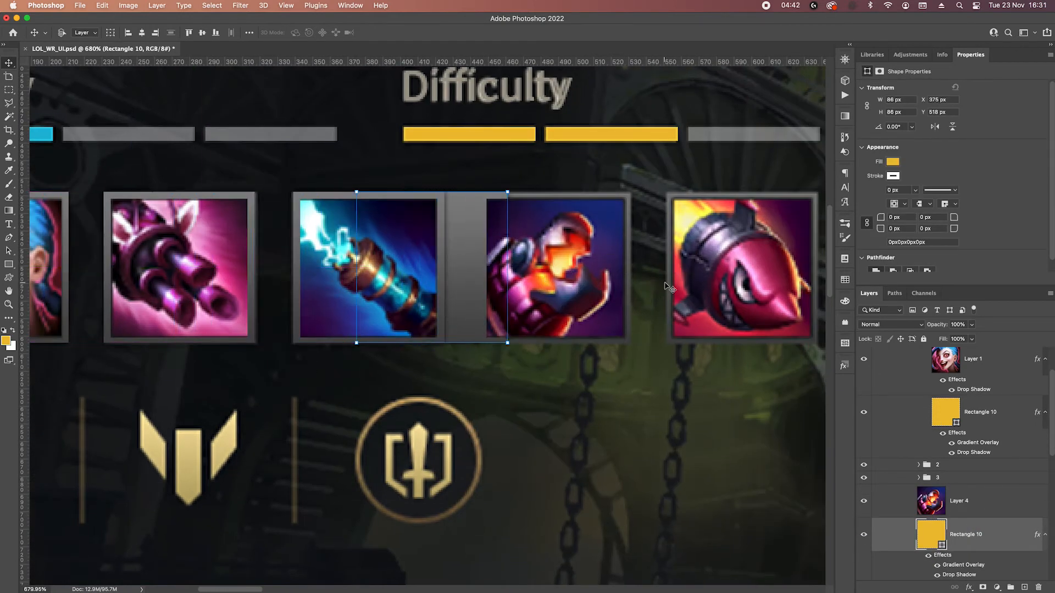
{"action": "key", "text": "shift+Right"}
{"action": "key", "text": "Right"}
{"action": "key", "text": "Left"}
Group the gauntlet icon with its frame copy and name the group "4".
{"action": "left_click", "coordinate": [994, 503], "text": "shift"}
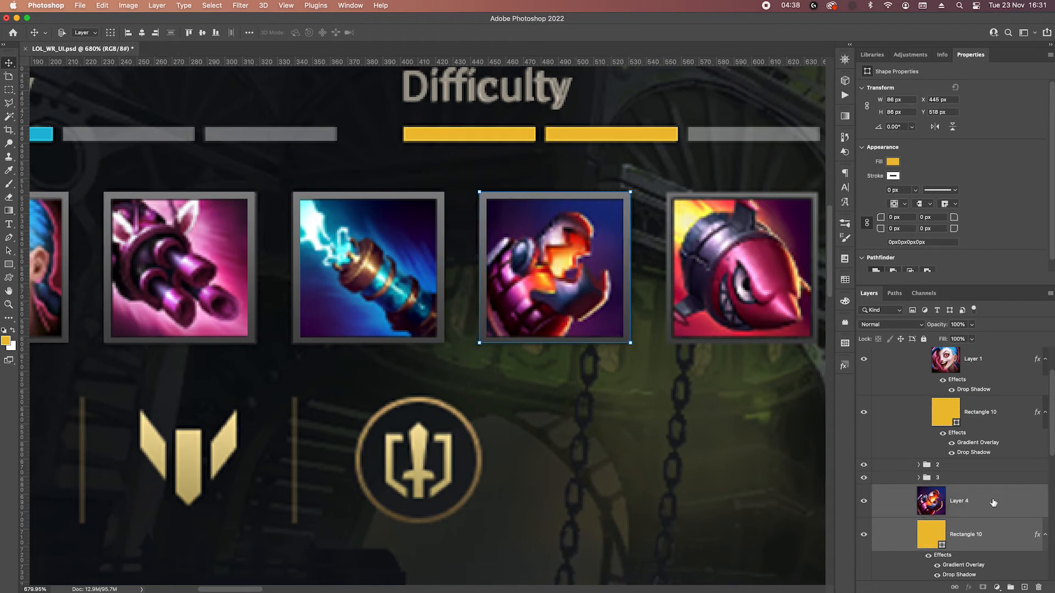
{"action": "key", "text": "super+g"}
{"action": "double_click", "coordinate": [946, 491]}
{"action": "type", "text": "5"}
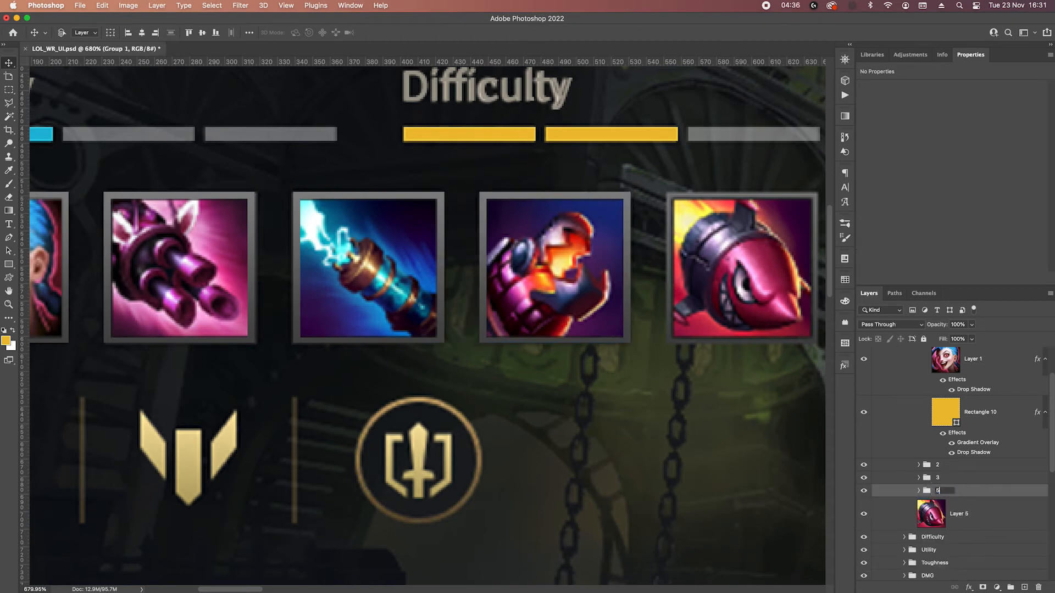
{"action": "key", "text": "Return"}
Duplicate the Jinx frame rectangle beneath Layer 5 and move the copy around the rocket icon, at X 552 px.
{"action": "left_click", "coordinate": [988, 412]}
{"action": "left_click_drag", "start_coordinate": [1023, 428], "coordinate": [1001, 523]}
{"action": "left_click_drag", "start_coordinate": [187, 290], "coordinate": [757, 294]}
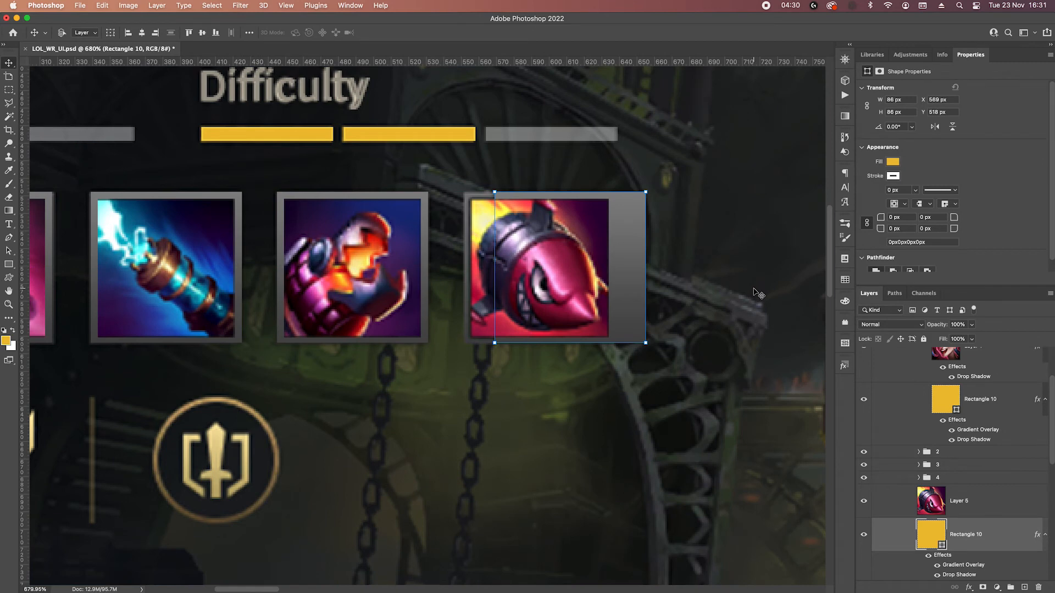
{"action": "key", "text": "shift+Left"}
{"action": "key", "text": "Left"}
{"action": "key", "text": "Left"}
{"action": "key", "text": "Left"}
{"action": "key", "text": "Left"}
{"action": "key", "text": "Left"}
{"action": "key", "text": "Left"}
{"action": "key", "text": "Left"}
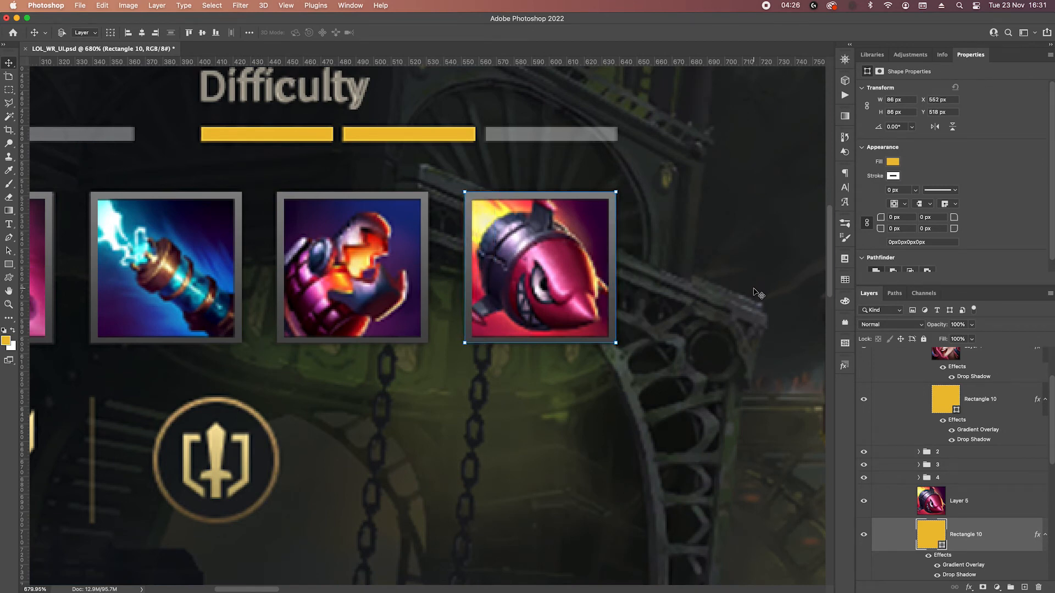
Group the rocket icon with its frame copy as "5" and collapse group "1" in the Perks group.
{"action": "left_click", "coordinate": [1002, 505], "text": "shift"}
{"action": "right_click", "coordinate": [1001, 504]}
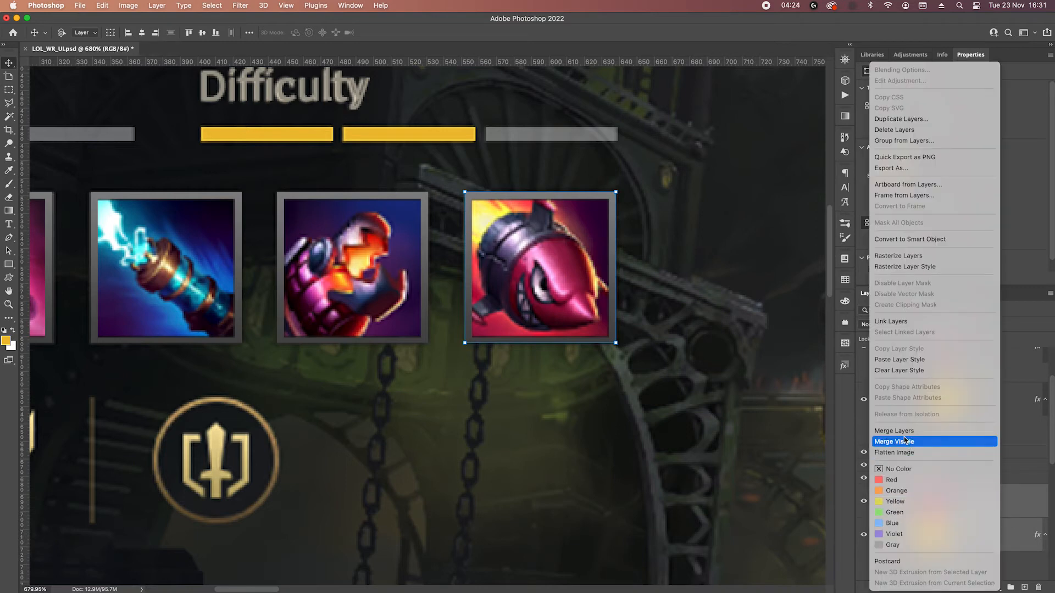
{"action": "left_click", "coordinate": [898, 432]}
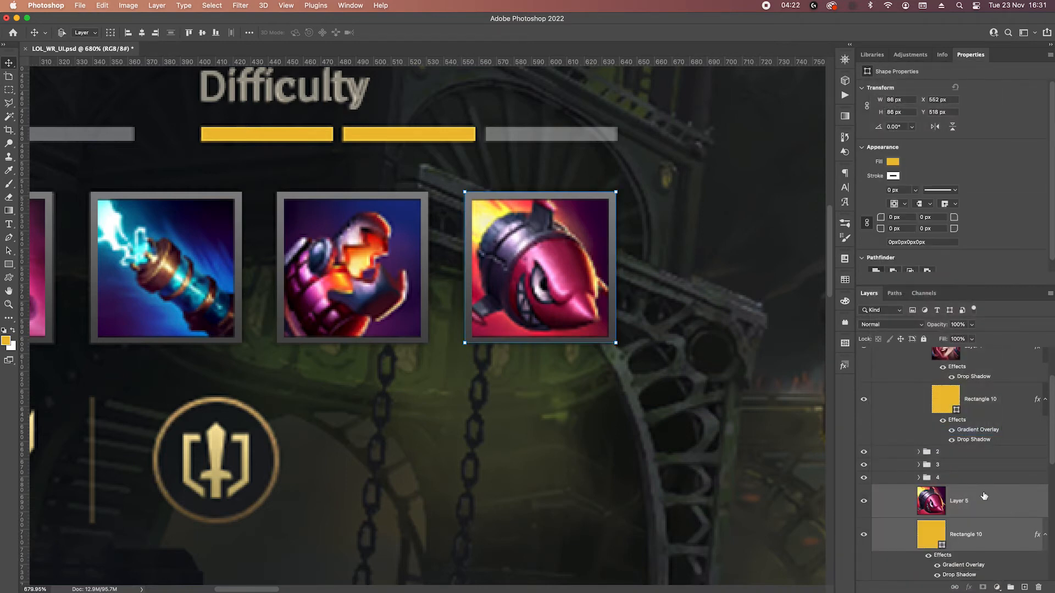
{"action": "right_click", "coordinate": [895, 435]}
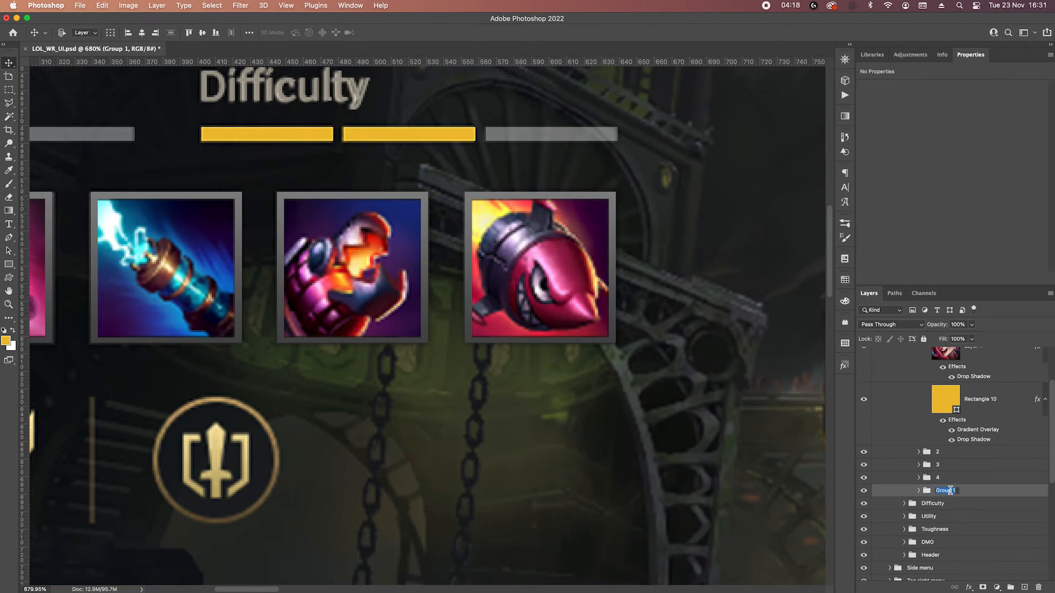
{"action": "type", "text": "5"}
{"action": "key", "text": "Return"}
{"action": "scroll", "coordinate": [959, 457], "scroll_direction": "up", "scroll_amount": 3}
{"action": "left_click", "coordinate": [918, 363]}
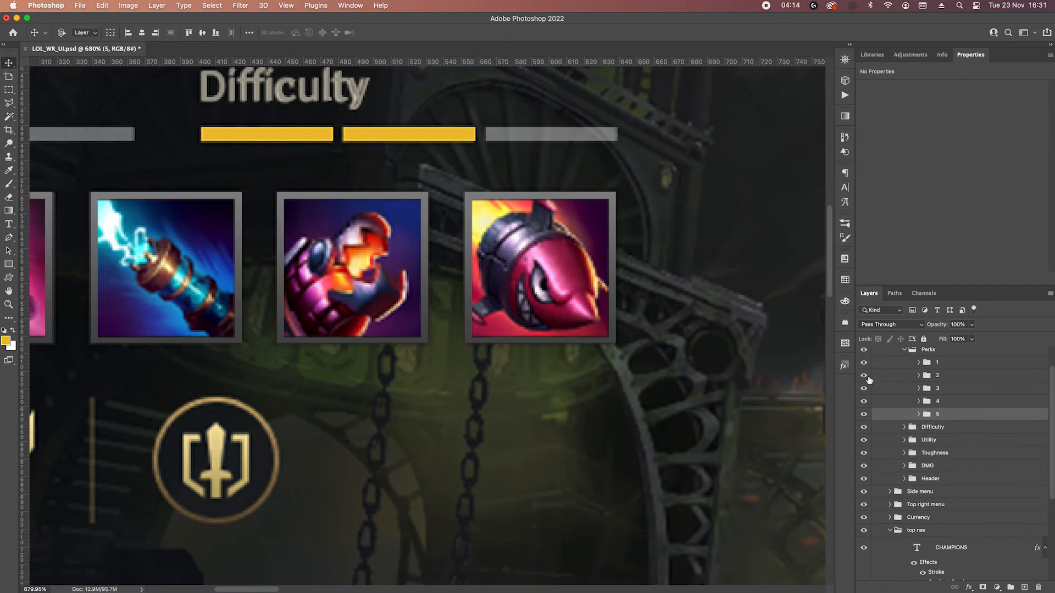
{"action": "scroll", "coordinate": [440, 313], "scroll_direction": "down", "scroll_amount": 5}
{"action": "left_click_drag", "start_coordinate": [337, 309], "coordinate": [430, 305]}
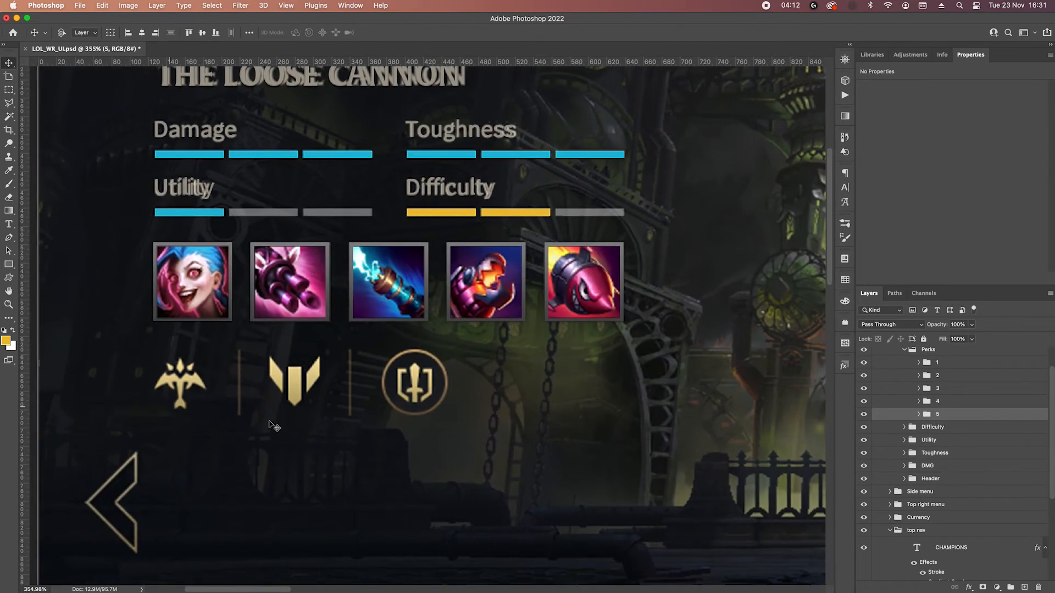
{"action": "scroll", "coordinate": [436, 346], "scroll_direction": "down", "scroll_amount": 4}
{"action": "scroll", "coordinate": [172, 299], "scroll_direction": "up", "scroll_amount": 3}
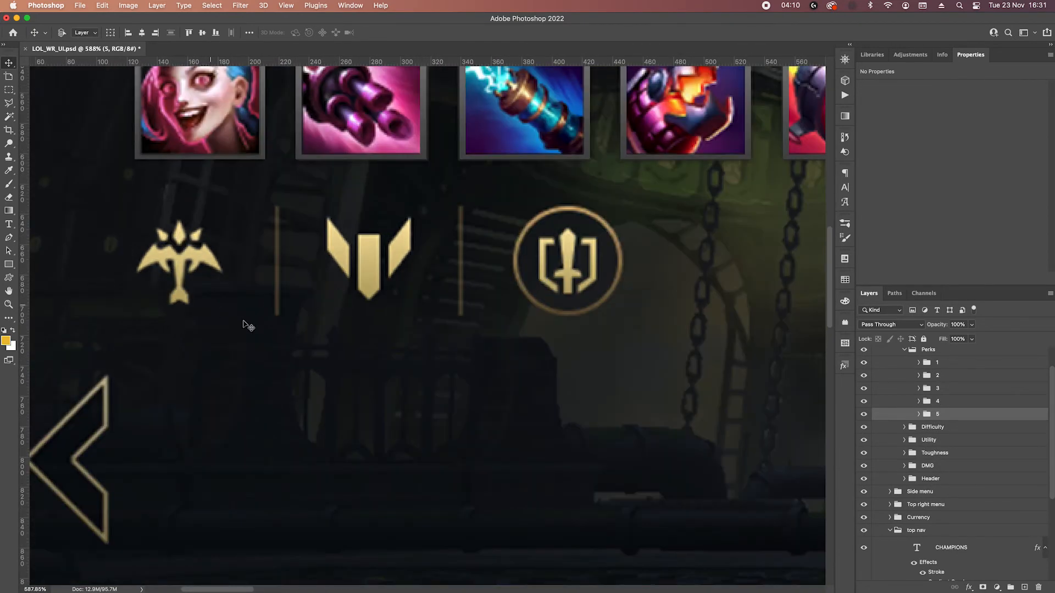
{"action": "left_click_drag", "start_coordinate": [243, 325], "coordinate": [278, 267]}
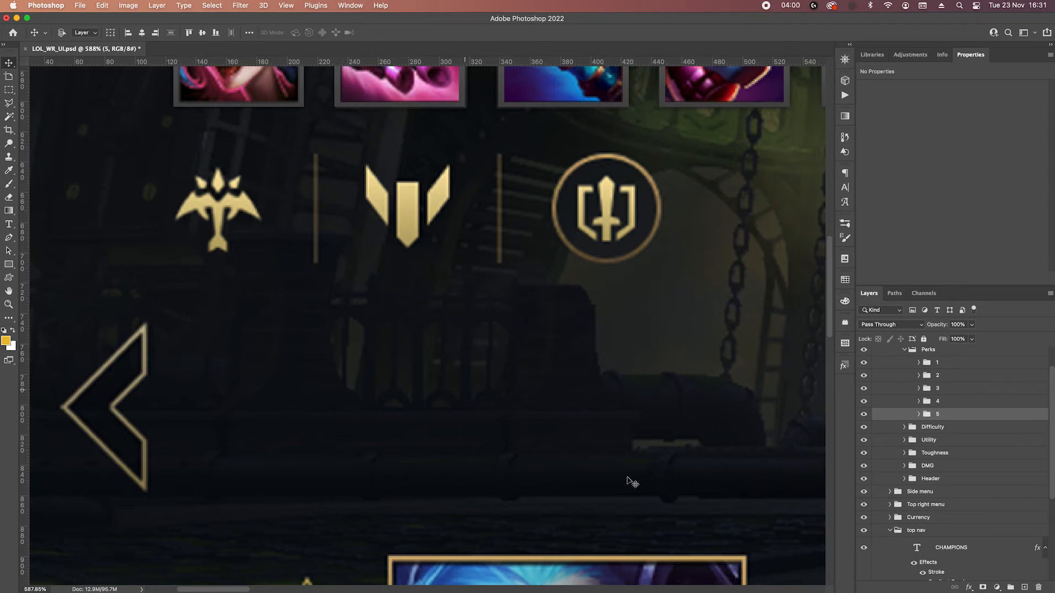
Collapse the Perks group and create a new group named "Icons" above it in Hero properties.
{"action": "left_click", "coordinate": [904, 356]}
{"action": "left_click", "coordinate": [956, 368]}
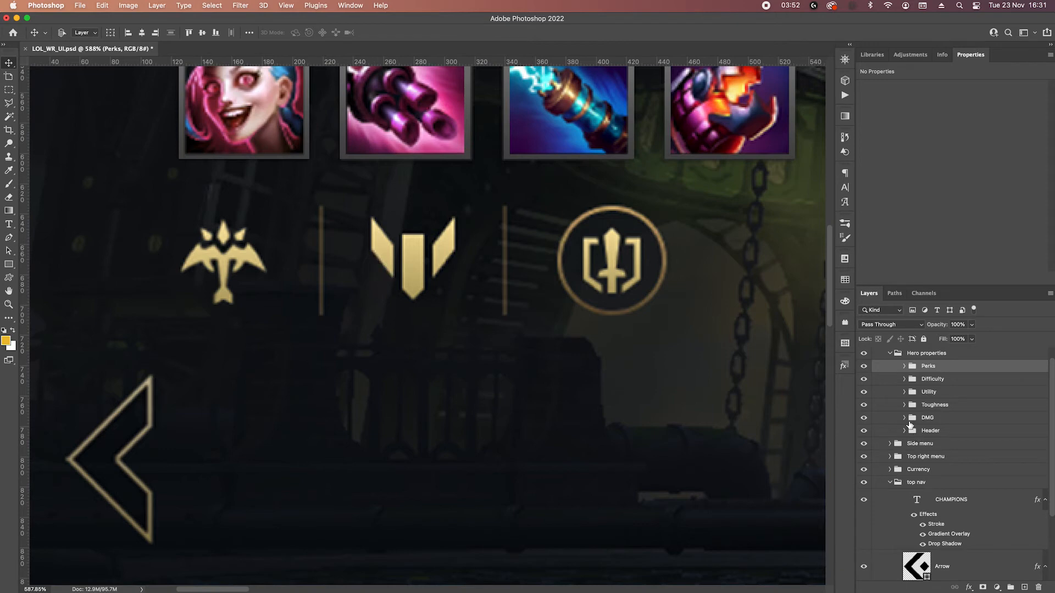
{"action": "left_click", "coordinate": [1010, 587]}
{"action": "double_click", "coordinate": [939, 368]}
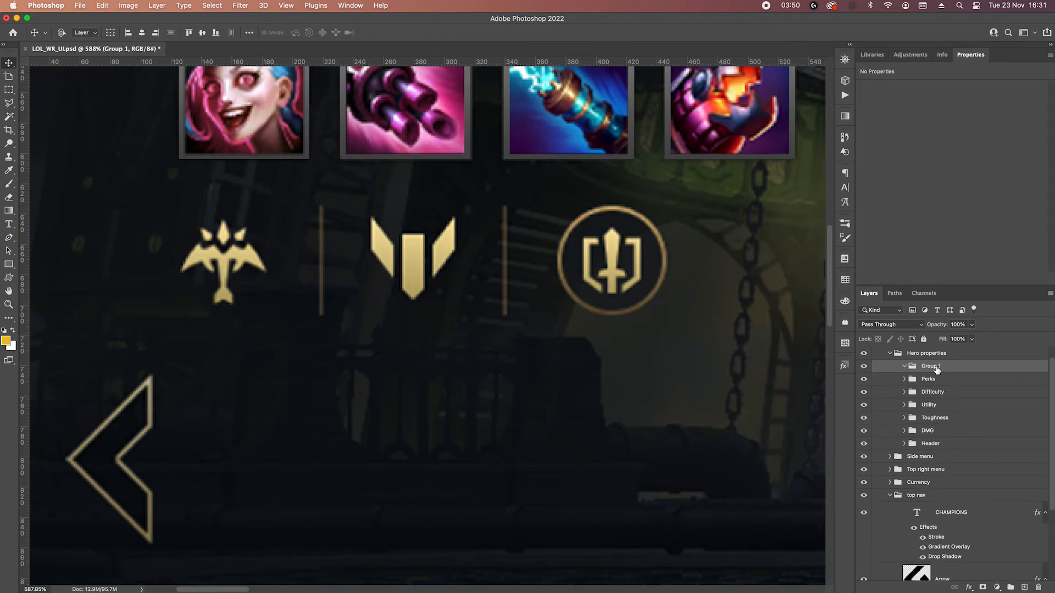
{"action": "key", "text": "BackSpace"}
{"action": "type", "text": "Icons"}
{"action": "key", "text": "Return"}
Draw a circle about 74 px wide with the Ellipse tool beside the ringed gold sword icon.
{"action": "left_click", "coordinate": [9, 264]}
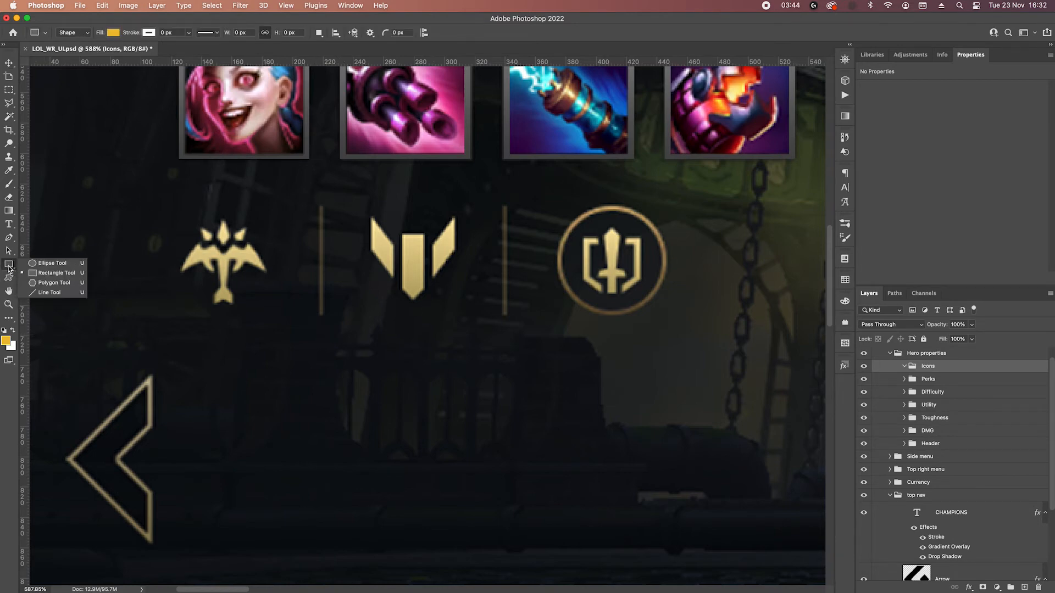
{"action": "left_click", "coordinate": [44, 272]}
{"action": "scroll", "coordinate": [605, 291], "scroll_direction": "right", "scroll_amount": 10}
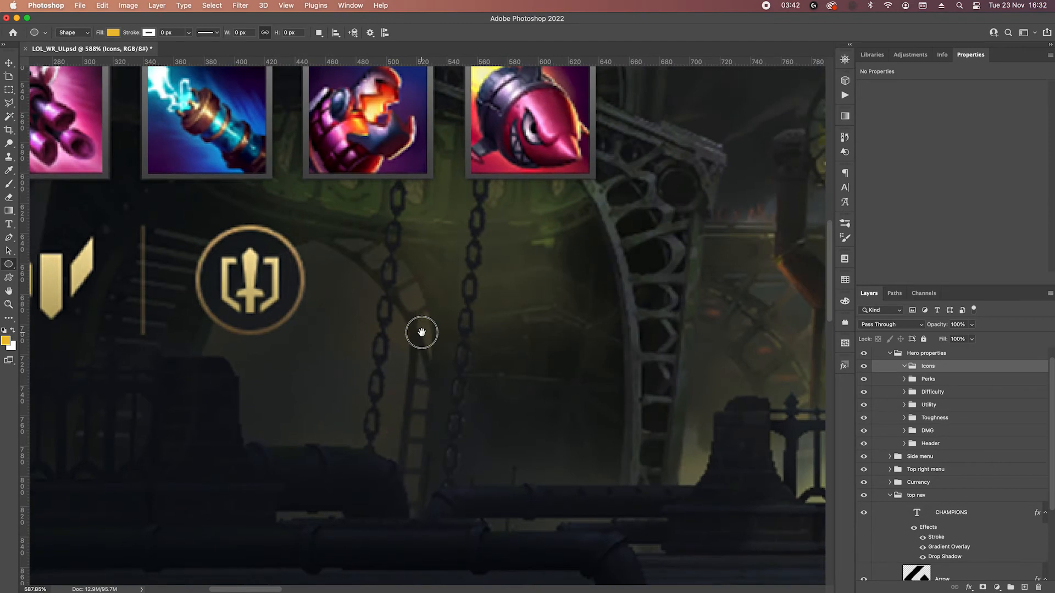
{"action": "left_click_drag", "start_coordinate": [340, 235], "coordinate": [489, 340]}
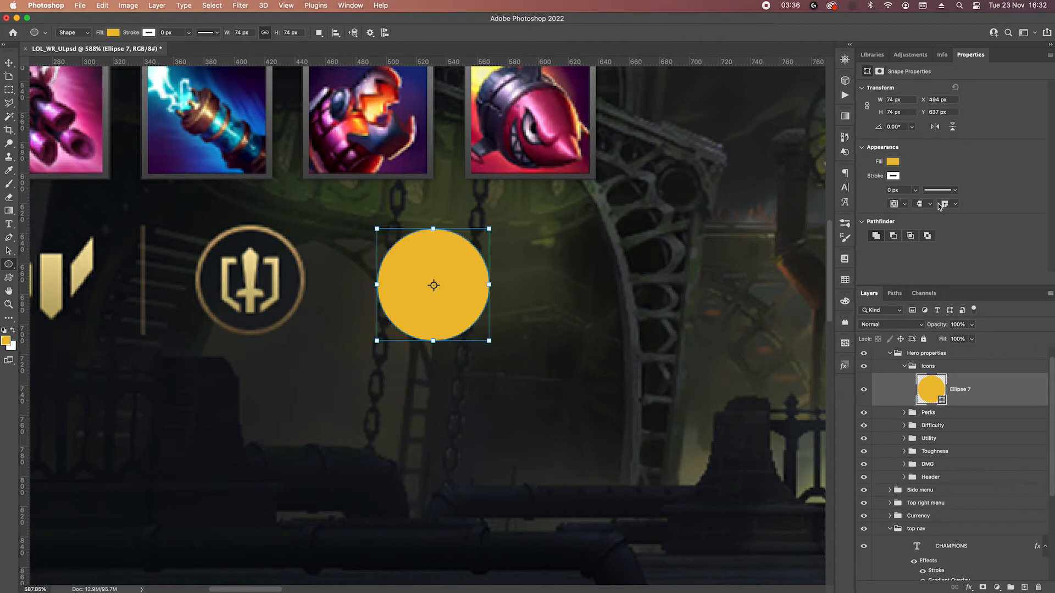
Change the new circle's fill colour to black and lower its fill opacity to 70%.
{"action": "left_click", "coordinate": [892, 162]}
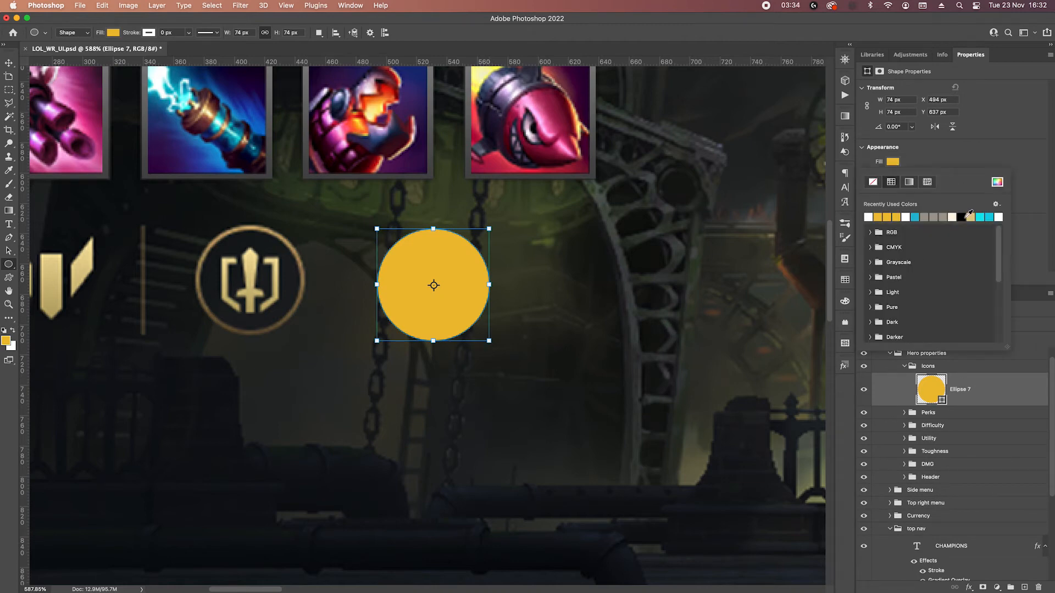
{"action": "left_click", "coordinate": [961, 217]}
{"action": "left_click", "coordinate": [971, 165]}
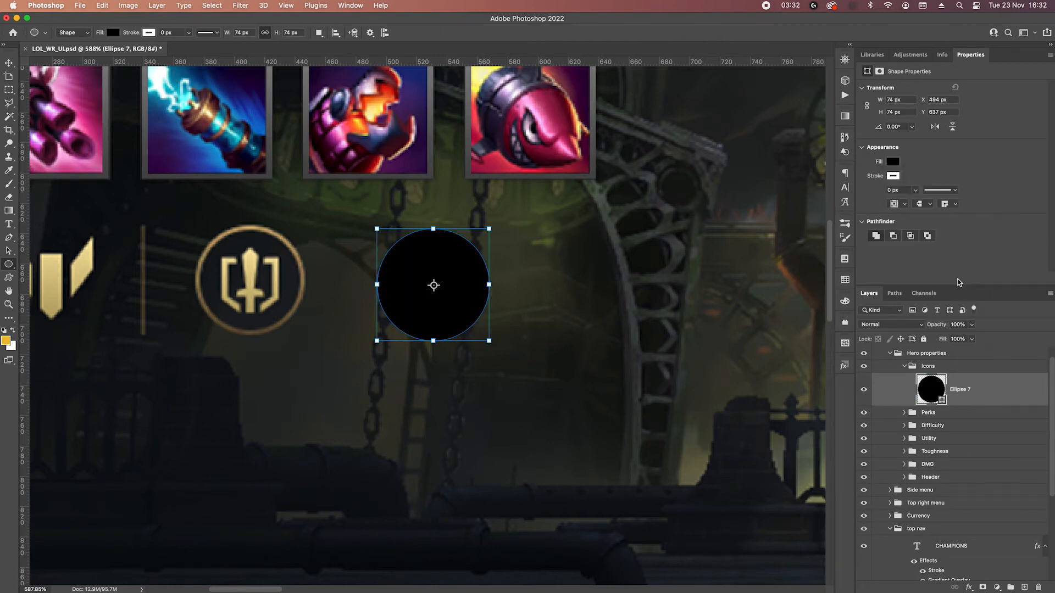
{"action": "left_click", "coordinate": [971, 340]}
{"action": "left_click", "coordinate": [961, 340]}
{"action": "key", "text": "shift+Down"}
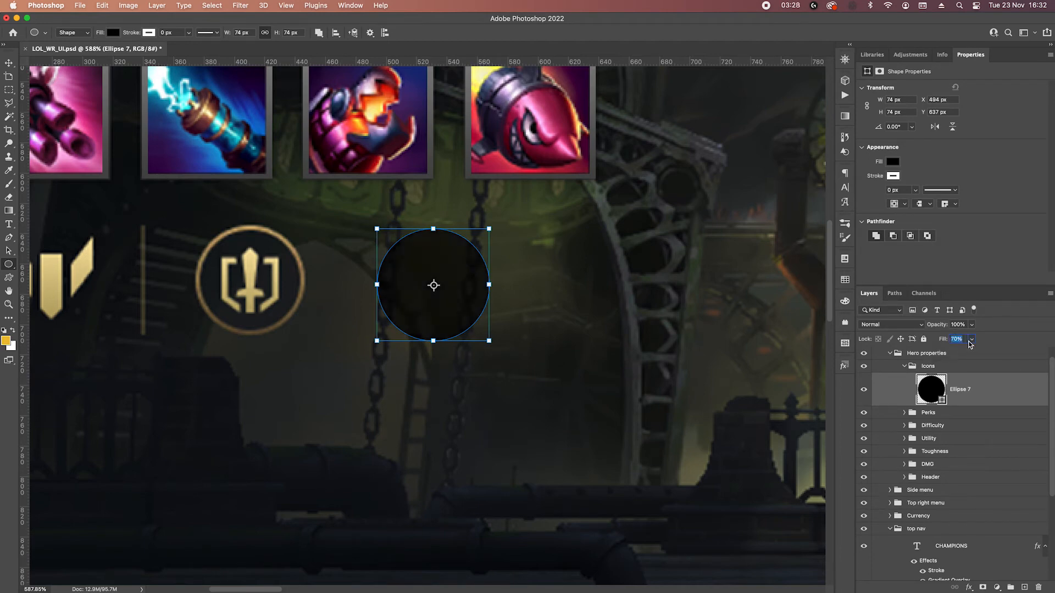
{"action": "key", "text": "shift+Down"}
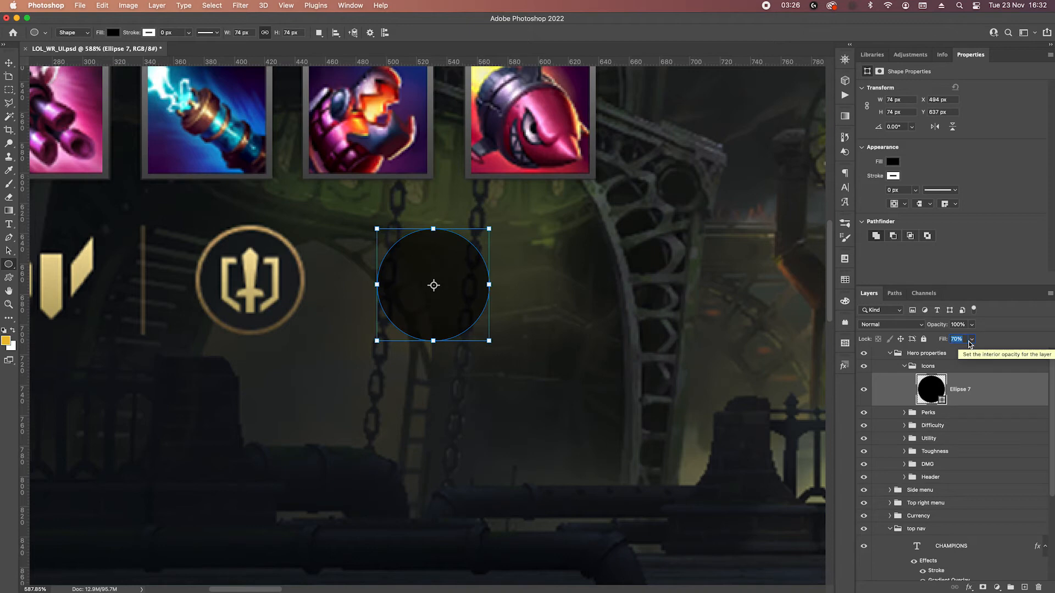
{"action": "key", "text": "Return"}
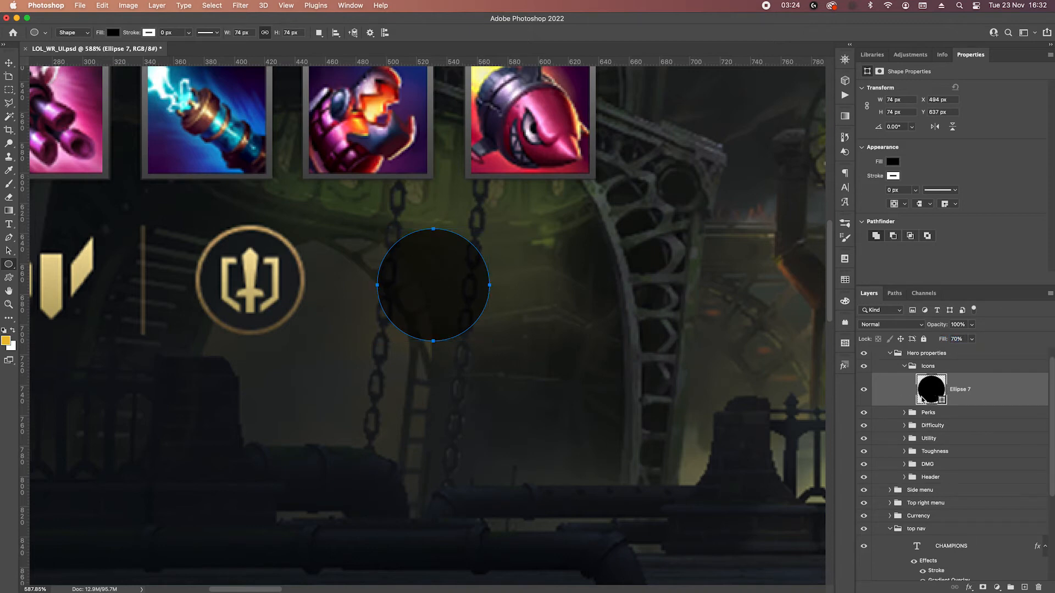
{"action": "double_click", "coordinate": [934, 394]}
{"action": "mouse_move", "coordinate": [478, 397]}
{"action": "left_mouse_down"}
{"action": "mouse_move", "coordinate": [461, 412]}
{"action": "mouse_move", "coordinate": [473, 426]}
{"action": "left_mouse_up"}
{"action": "key", "text": "Return"}
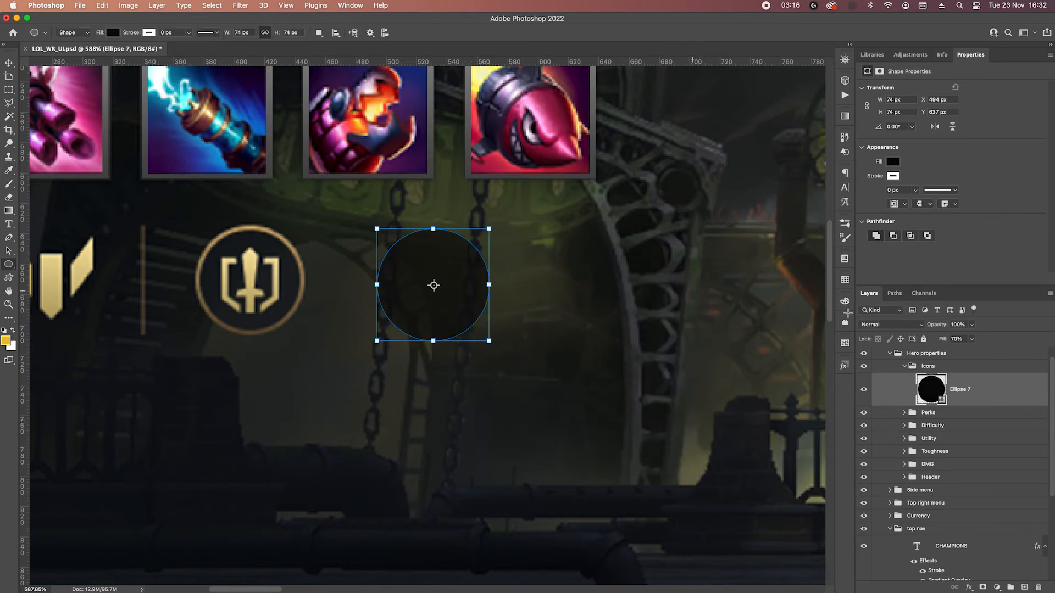
Add an inside Stroke effect to the circle with size 3 px, Normal blend mode and 100% opacity.
{"action": "left_click", "coordinate": [970, 587]}
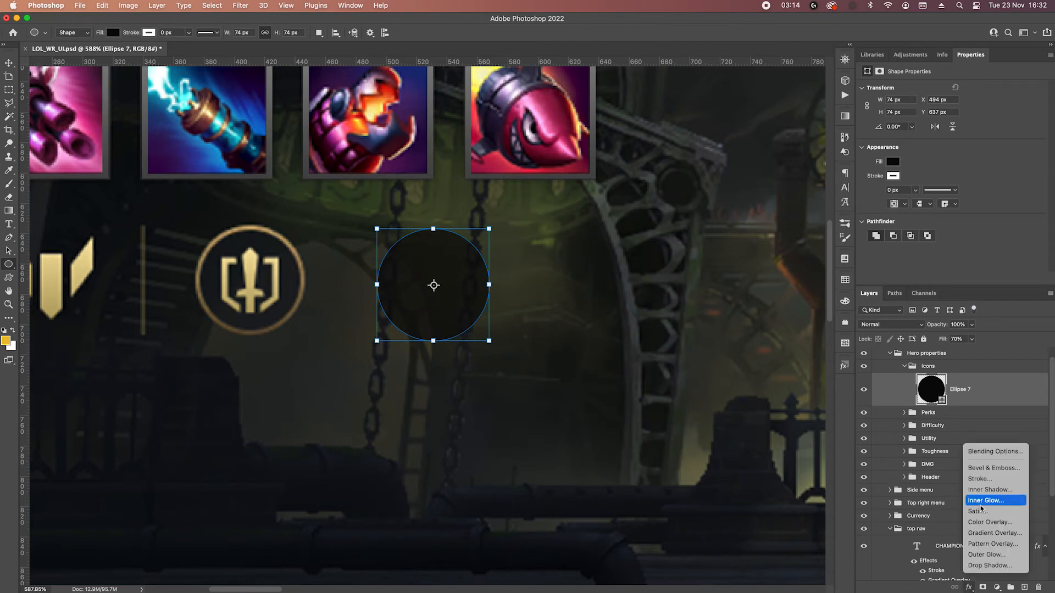
{"action": "left_click", "coordinate": [981, 479]}
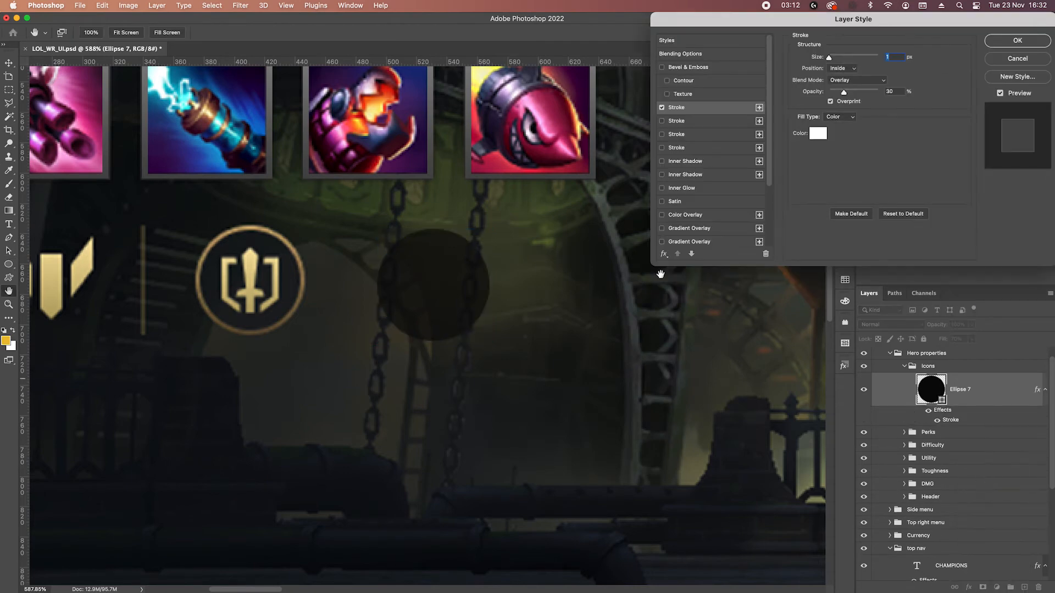
{"action": "left_click_drag", "start_coordinate": [853, 89], "coordinate": [932, 91]}
{"action": "left_click", "coordinate": [866, 81]}
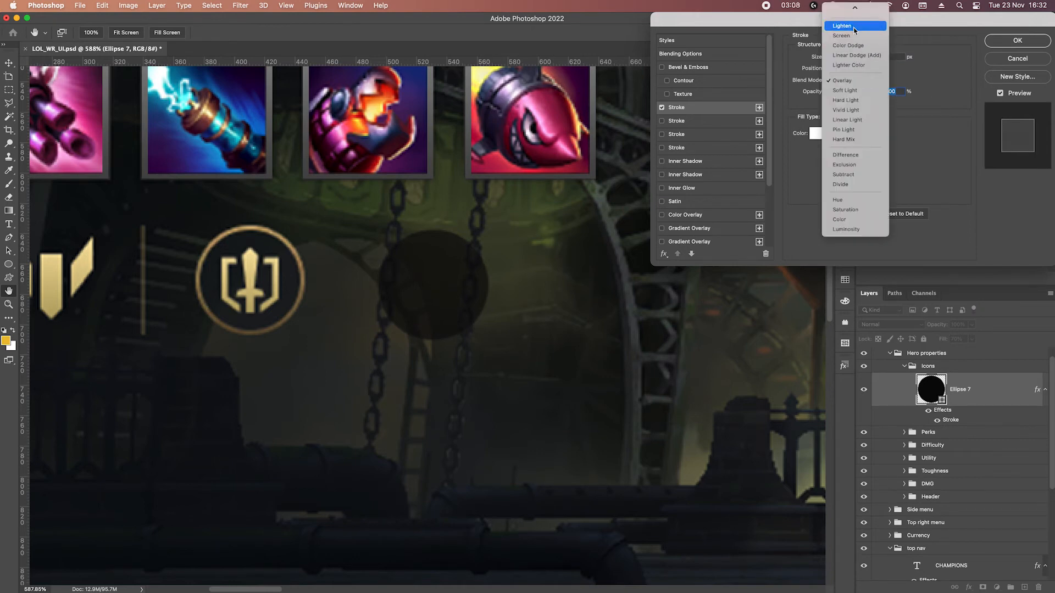
{"action": "left_click", "coordinate": [846, 14]}
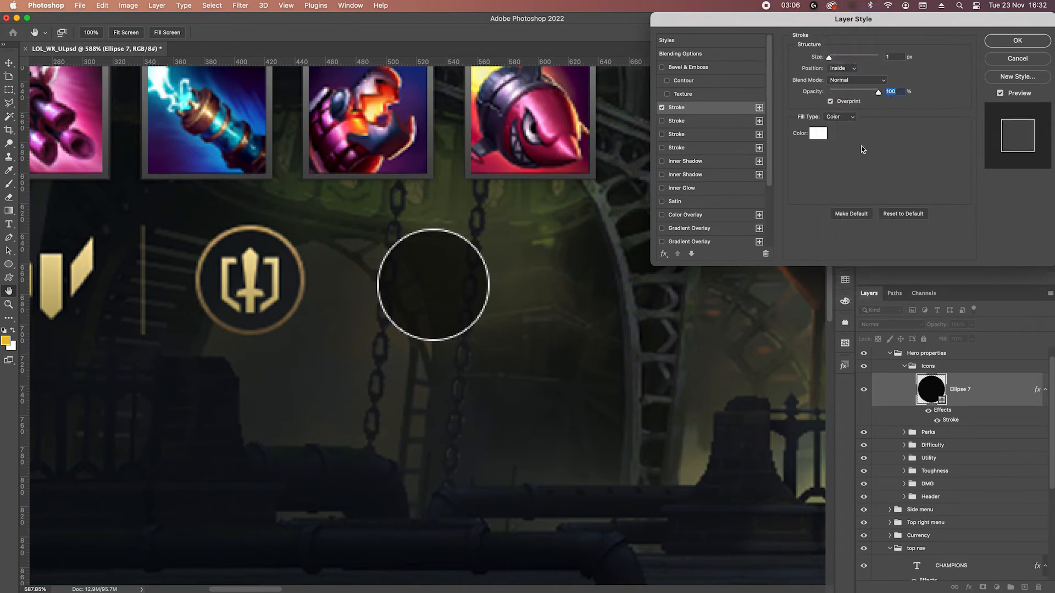
{"action": "double_click", "coordinate": [902, 60]}
{"action": "key", "text": "Up"}
{"action": "key", "text": "Up"}
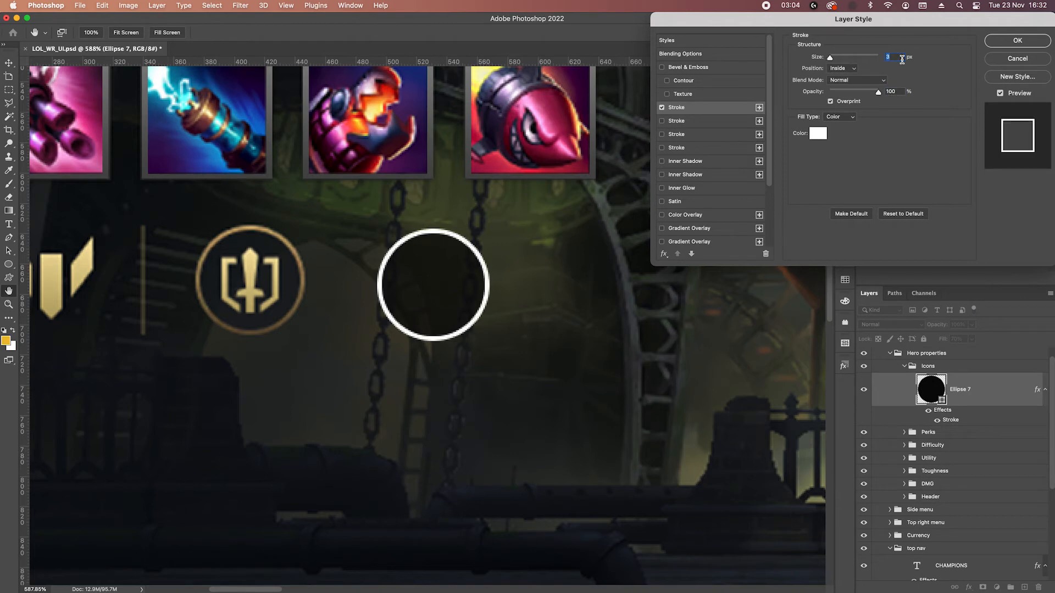
{"action": "key", "text": "Up"}
{"action": "key", "text": "Down"}
Give the stroke a gradient from the gold preset and sample its light stop from the upper edge of the sword icon's ring.
{"action": "left_click", "coordinate": [815, 123]}
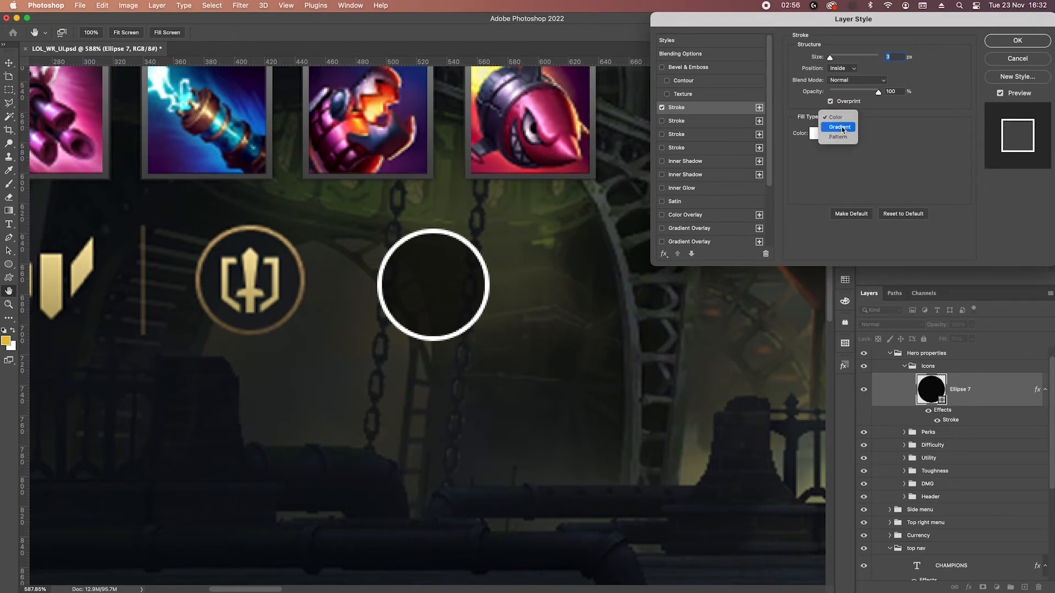
{"action": "left_click", "coordinate": [841, 127]}
{"action": "left_click", "coordinate": [852, 141]}
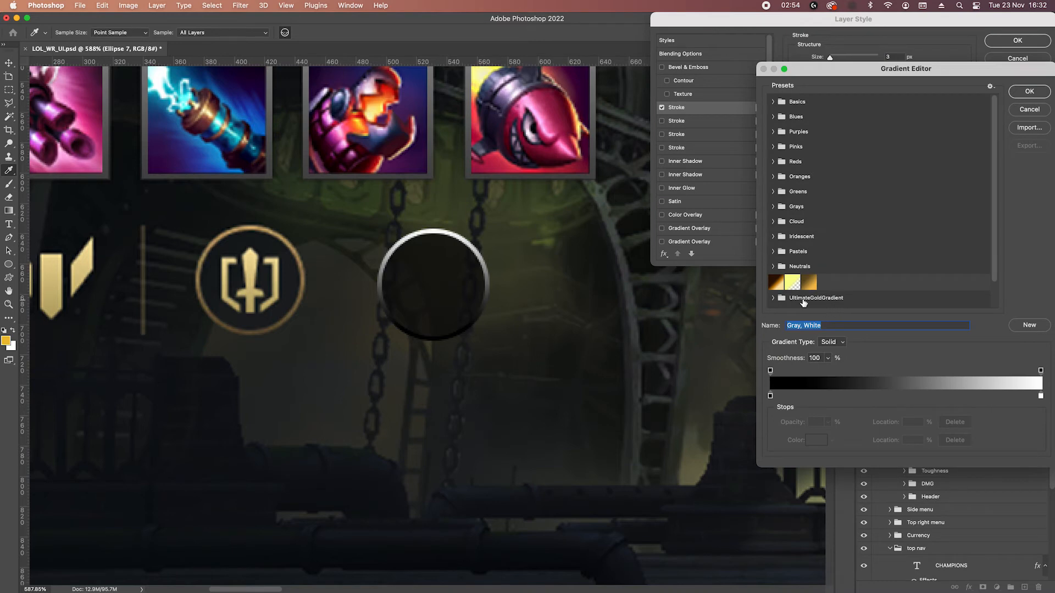
{"action": "left_click", "coordinate": [811, 284]}
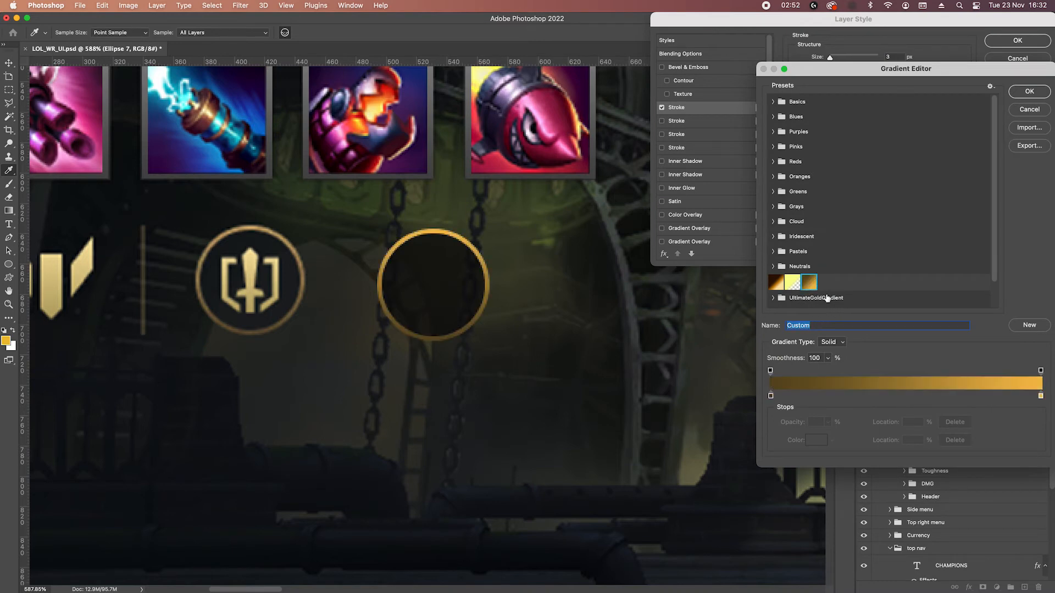
{"action": "left_click", "coordinate": [1041, 396]}
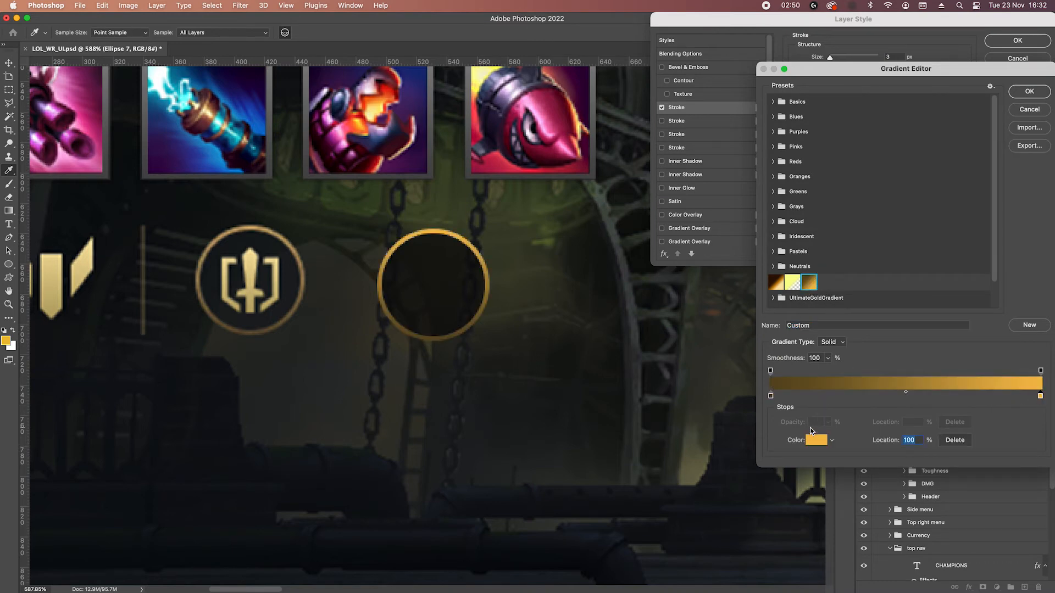
{"action": "left_click", "coordinate": [816, 440]}
{"action": "left_click", "coordinate": [251, 225]}
{"action": "left_click", "coordinate": [701, 292]}
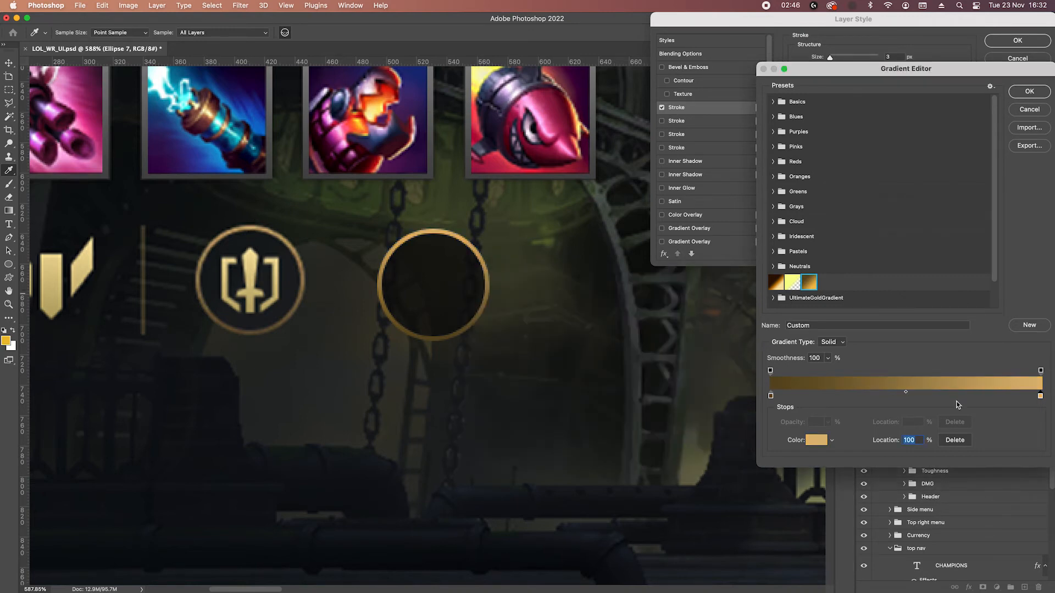
Sample the gradient's dark stop from the lower edge of the sword icon's ring and apply the gradient.
{"action": "left_click", "coordinate": [771, 395]}
{"action": "left_click", "coordinate": [816, 440]}
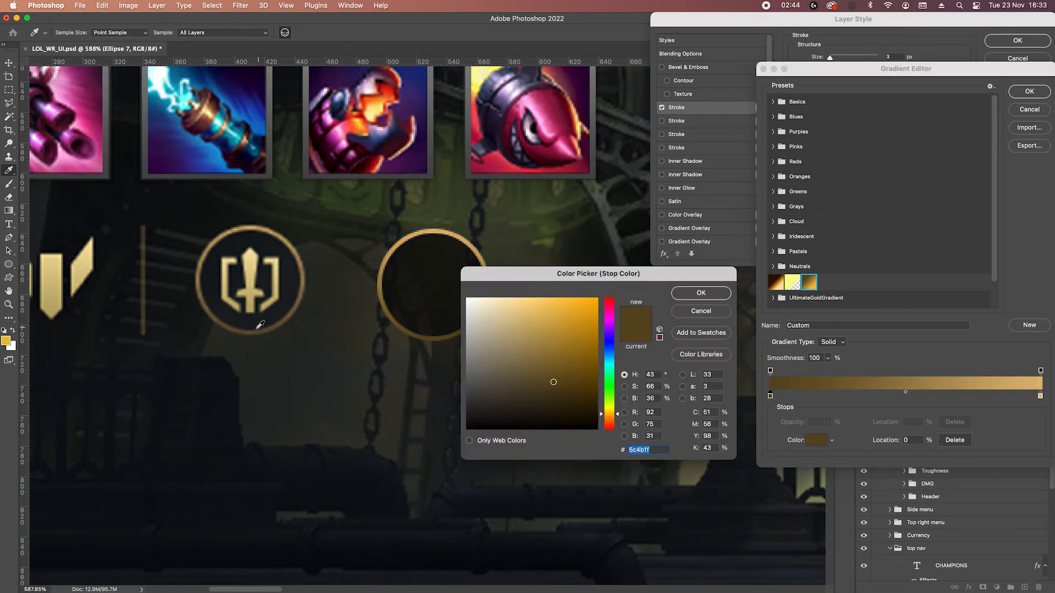
{"action": "left_click", "coordinate": [253, 328]}
{"action": "left_click", "coordinate": [246, 336]}
{"action": "key", "text": "Return"}
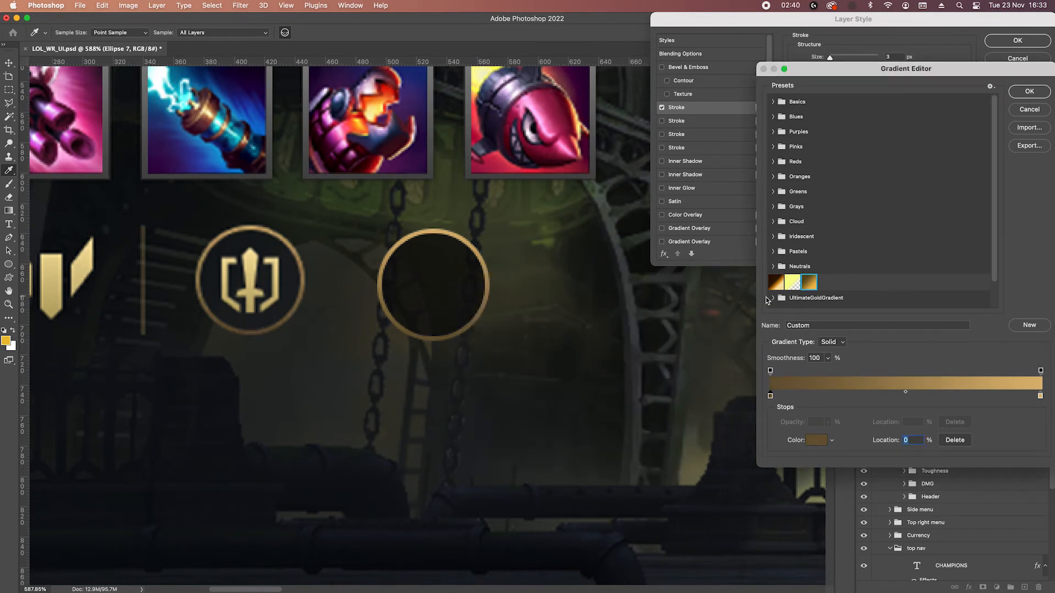
{"action": "left_click", "coordinate": [1038, 91]}
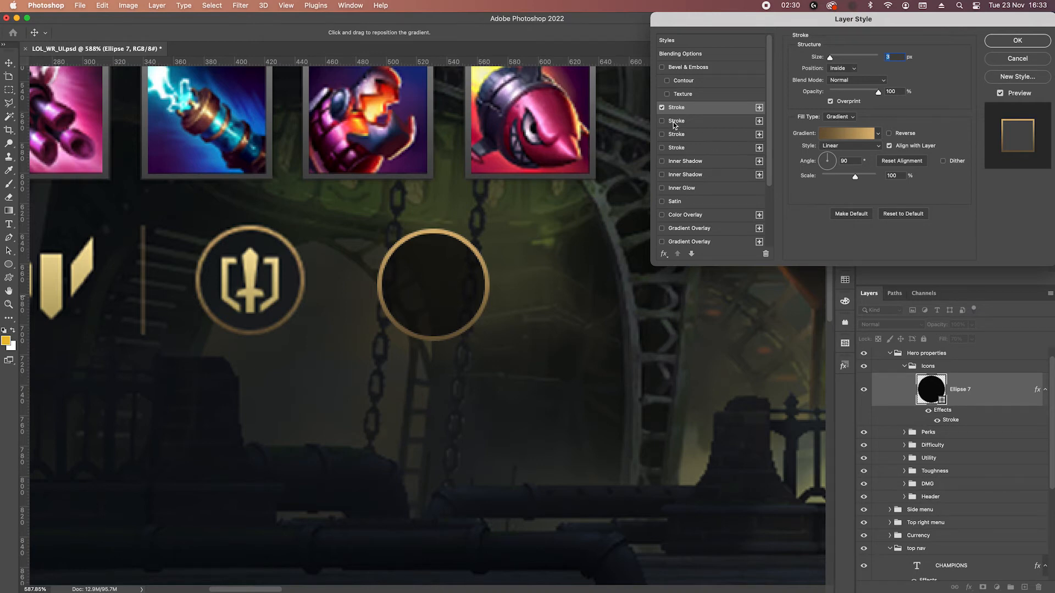
Add a second Stroke effect to the circle in black, 4 px, with Normal blend mode.
{"action": "left_click", "coordinate": [661, 120]}
{"action": "left_click", "coordinate": [676, 121]}
{"action": "left_click", "coordinate": [837, 117]}
{"action": "left_click", "coordinate": [836, 97]}
{"action": "left_click", "coordinate": [855, 80]}
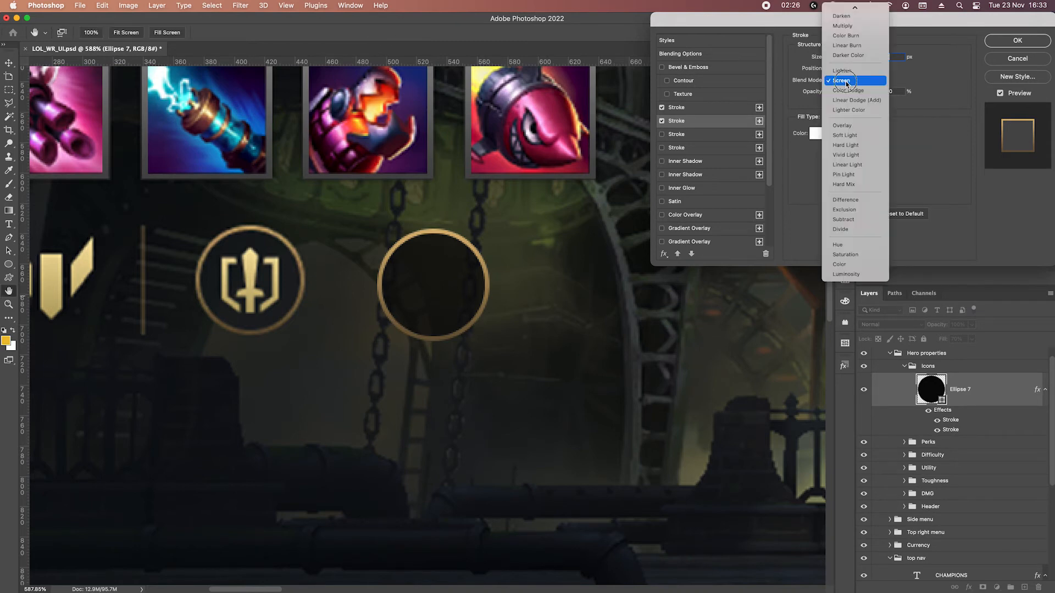
{"action": "left_click", "coordinate": [846, 16]}
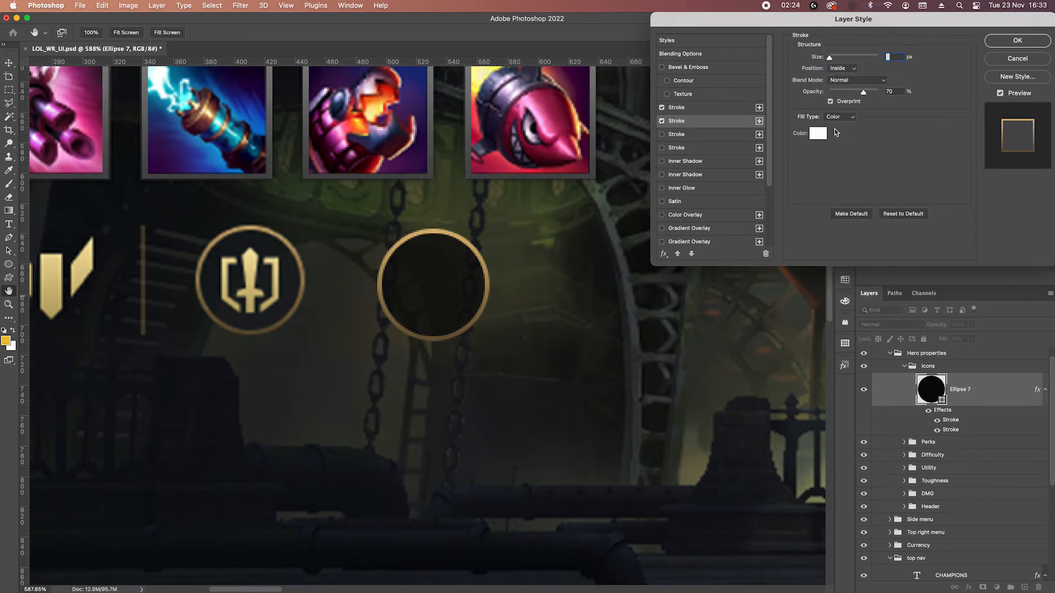
{"action": "left_click", "coordinate": [816, 137]}
{"action": "left_click_drag", "start_coordinate": [496, 420], "coordinate": [434, 450]}
{"action": "left_click", "coordinate": [694, 297]}
{"action": "key", "text": "Up"}
{"action": "key", "text": "Up"}
{"action": "left_click", "coordinate": [1009, 43]}
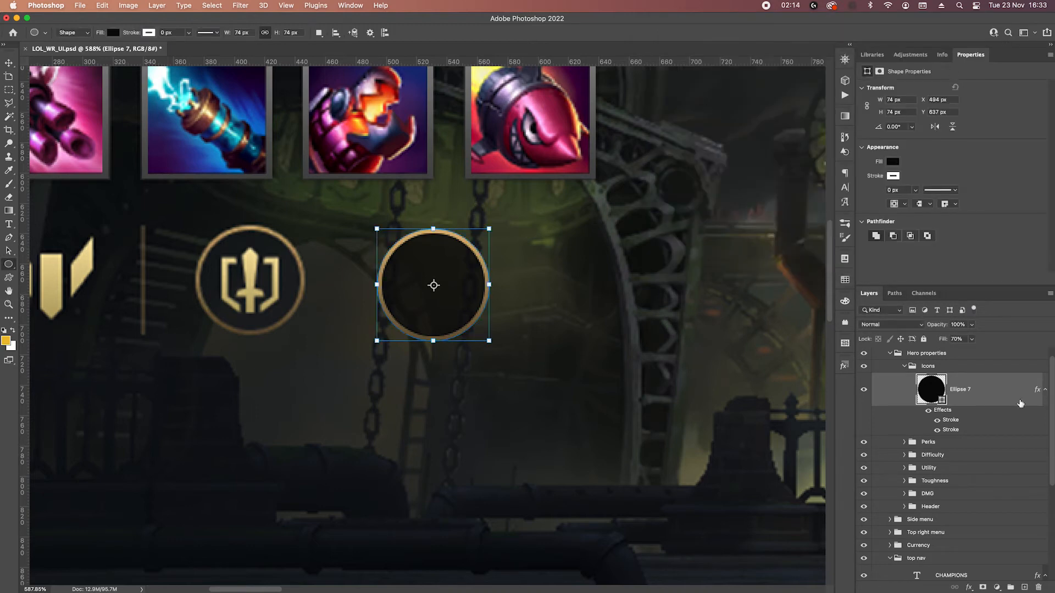
Lower the circle's fill opacity to 60%.
{"action": "left_click", "coordinate": [964, 340]}
{"action": "key", "text": "shift+Down"}
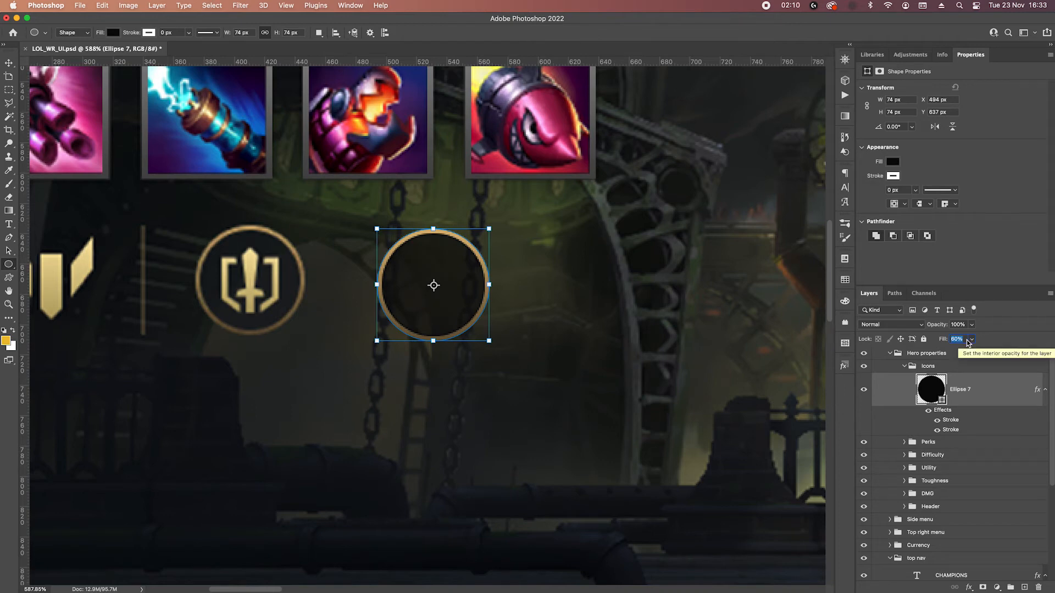
{"action": "key", "text": "Return"}
Hide the path outline and move the circle next to the sword icon's ring, at X 451 px, Y 633 px.
{"action": "key", "text": "super+h"}
{"action": "right_click", "coordinate": [475, 308]}
{"action": "left_click", "coordinate": [293, 271]}
{"action": "key", "text": "v"}
{"action": "left_click_drag", "start_coordinate": [440, 275], "coordinate": [370, 266]}
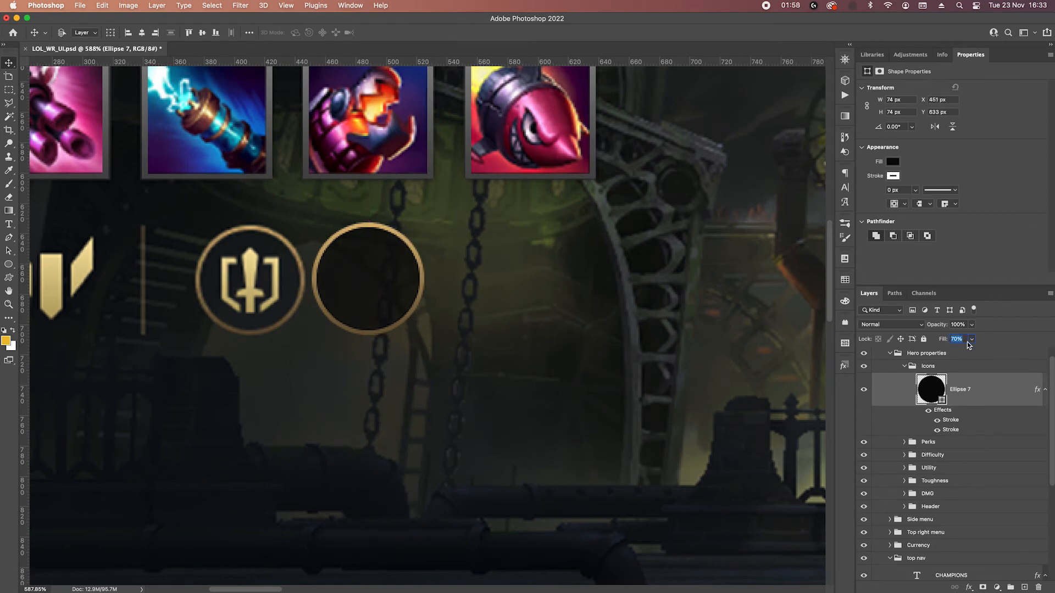
Recolour the circle with a darkened grey sampled from the sword icon's ring area and use 80% fill opacity.
{"action": "double_click", "coordinate": [932, 389]}
{"action": "left_click", "coordinate": [299, 283]}
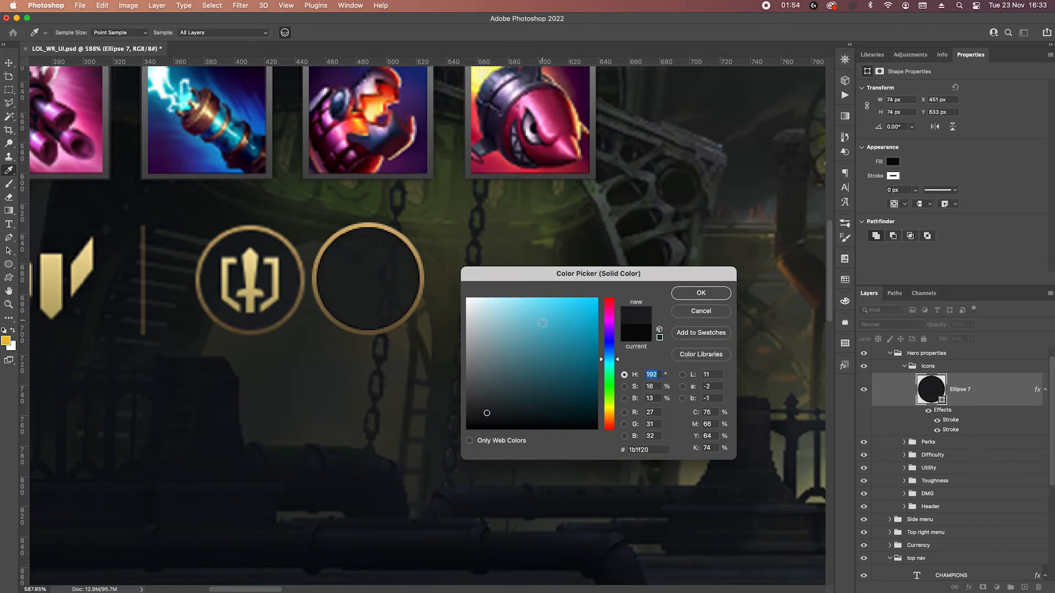
{"action": "left_click", "coordinate": [476, 414]}
{"action": "left_click", "coordinate": [474, 414]}
{"action": "left_click", "coordinate": [473, 415]}
{"action": "left_click", "coordinate": [701, 292]}
{"action": "scroll", "coordinate": [502, 366], "scroll_direction": "left", "scroll_amount": 5}
{"action": "key", "text": "v"}
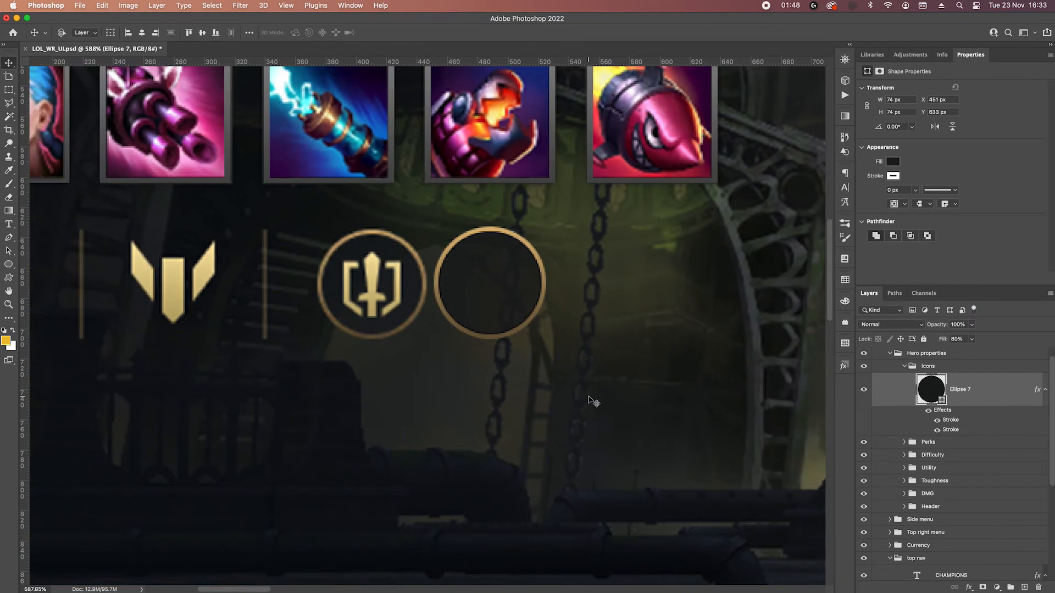
Set the opacity of the circle's black 4 px stroke to 40%.
{"action": "double_click", "coordinate": [951, 430]}
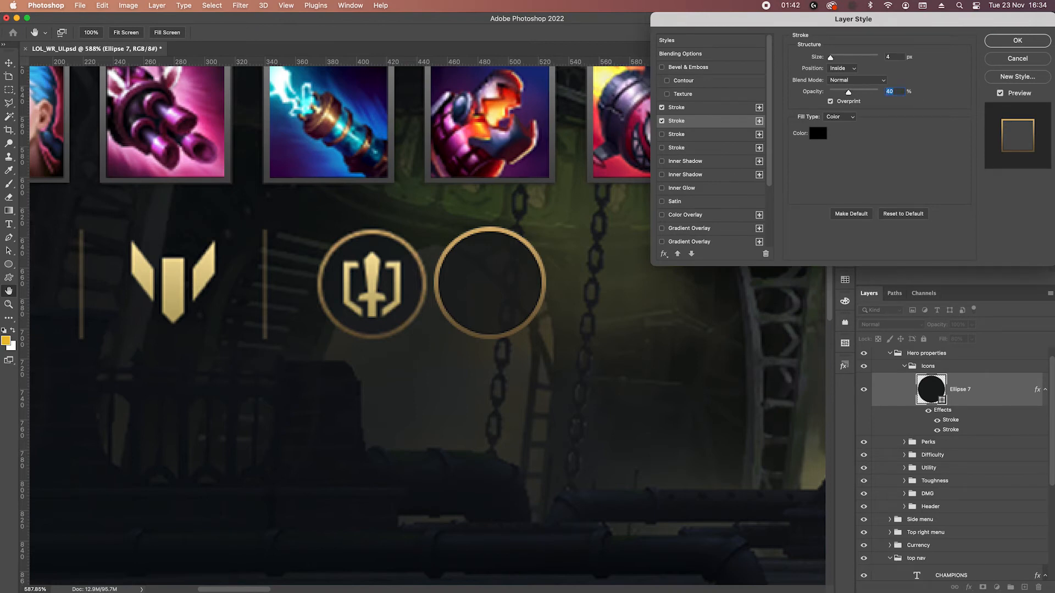
{"action": "left_click", "coordinate": [1016, 43]}
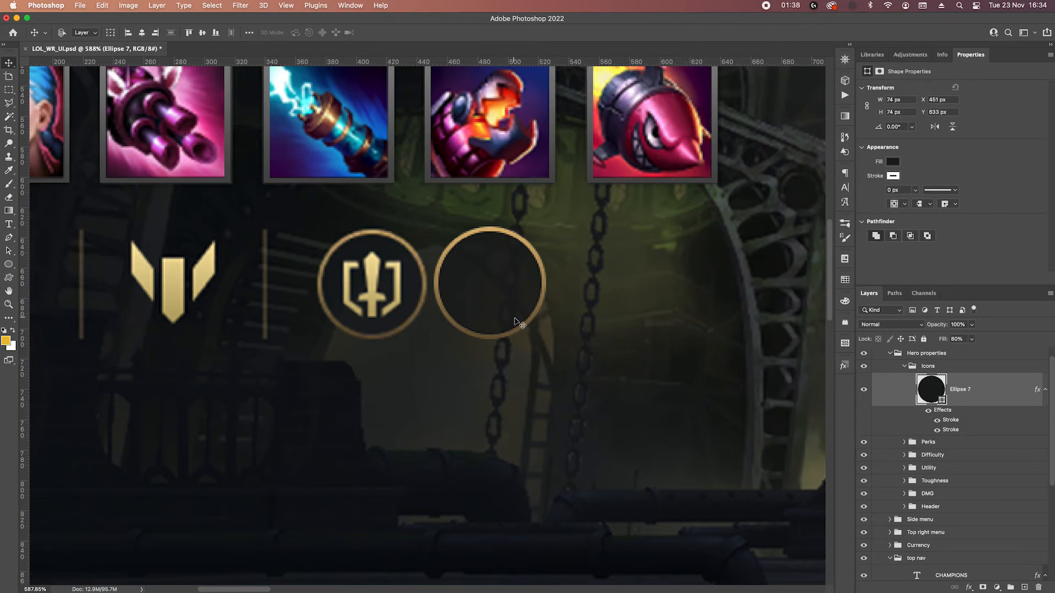
Start a pen shape in the empty ring with a vertical centre line matching the reference sword's height.
{"action": "scroll", "coordinate": [455, 306], "scroll_direction": "up", "scroll_amount": 5}
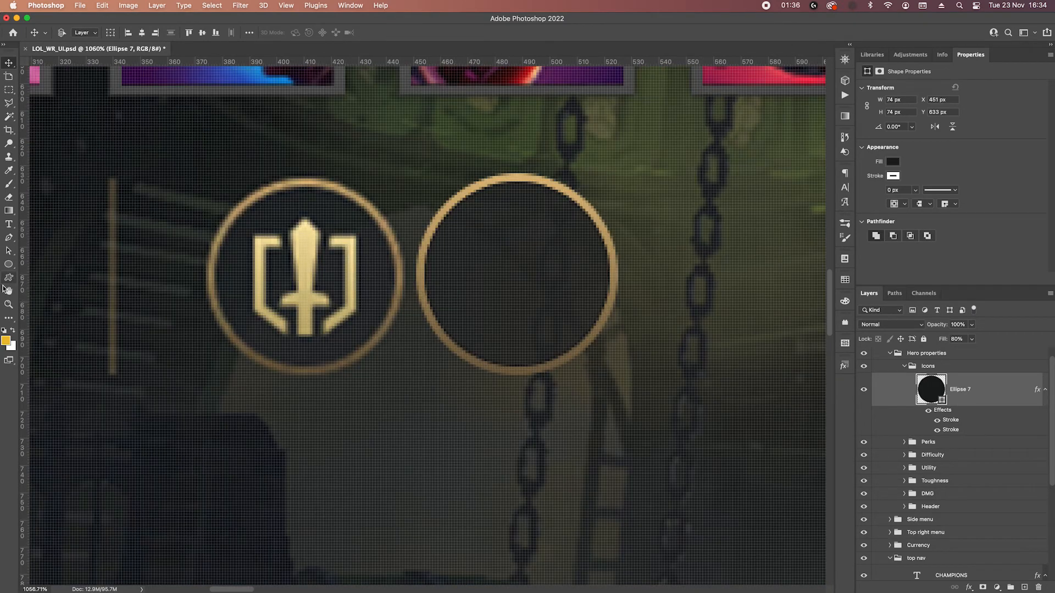
{"action": "left_click", "coordinate": [9, 237]}
{"action": "left_click_drag", "start_coordinate": [629, 415], "coordinate": [672, 379]}
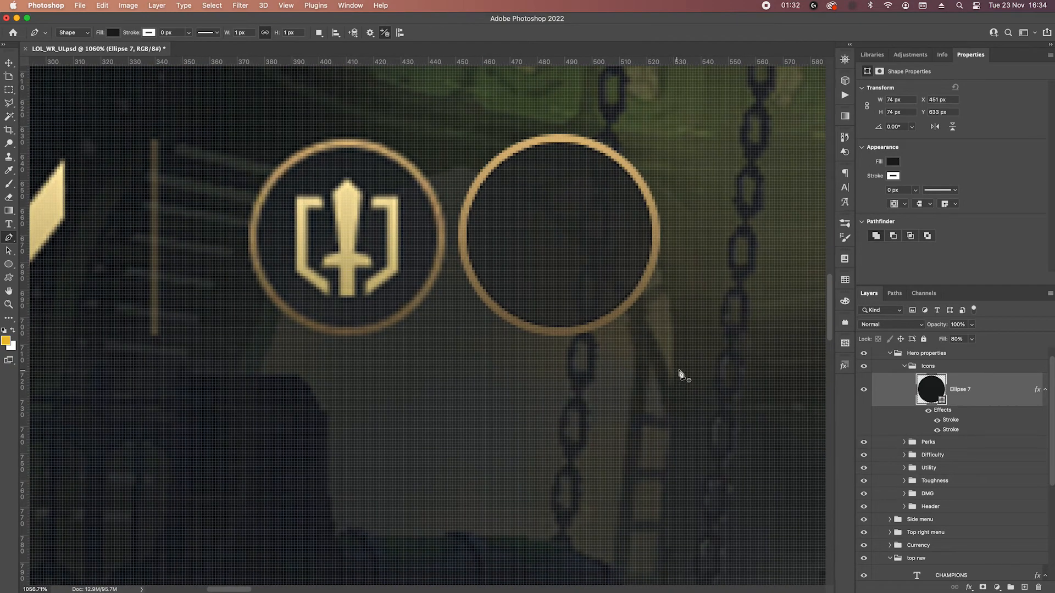
{"action": "left_click", "coordinate": [556, 187]}
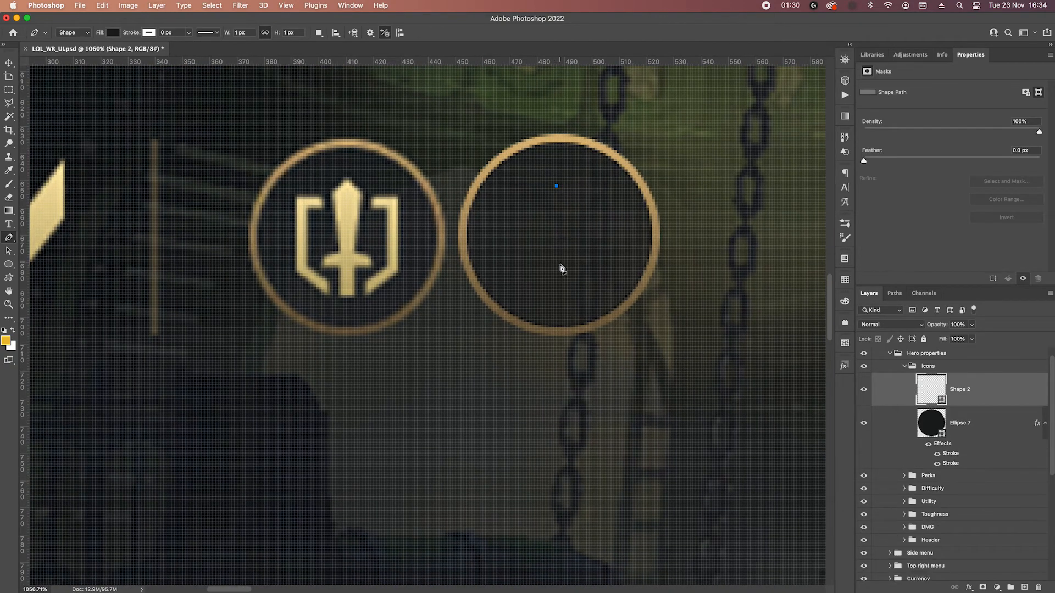
{"action": "left_click", "coordinate": [555, 283]}
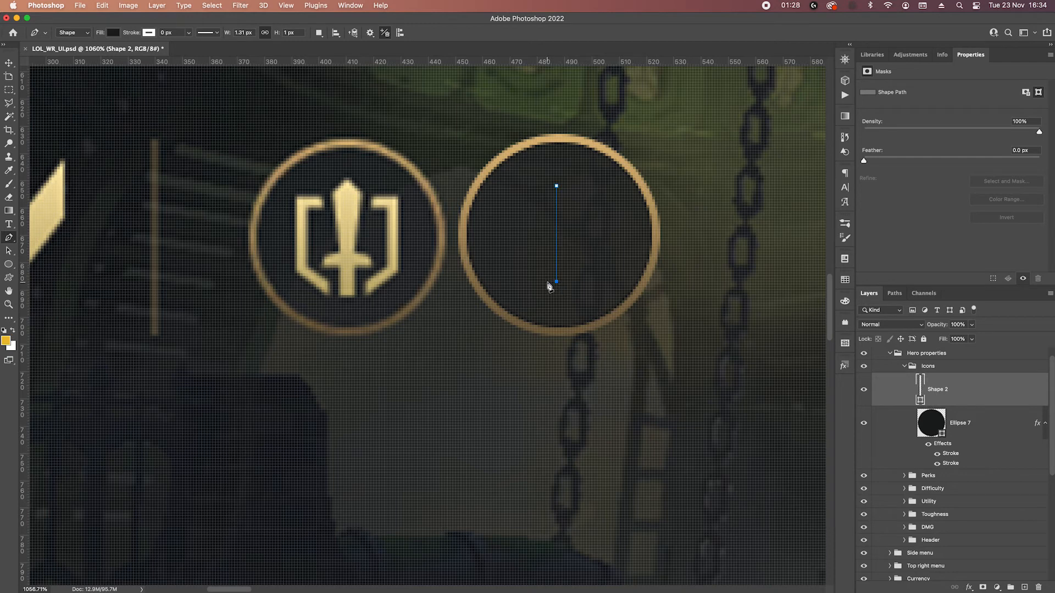
{"action": "key", "text": "Down"}
{"action": "key", "text": "Down"}
Complete the closed outline of the sword's left half with its handle, cross guard and tapered blade.
{"action": "left_click", "coordinate": [546, 293]}
{"action": "left_click", "coordinate": [550, 273]}
{"action": "left_click", "coordinate": [538, 273]}
{"action": "left_click_drag", "start_coordinate": [549, 264], "coordinate": [547, 266]}
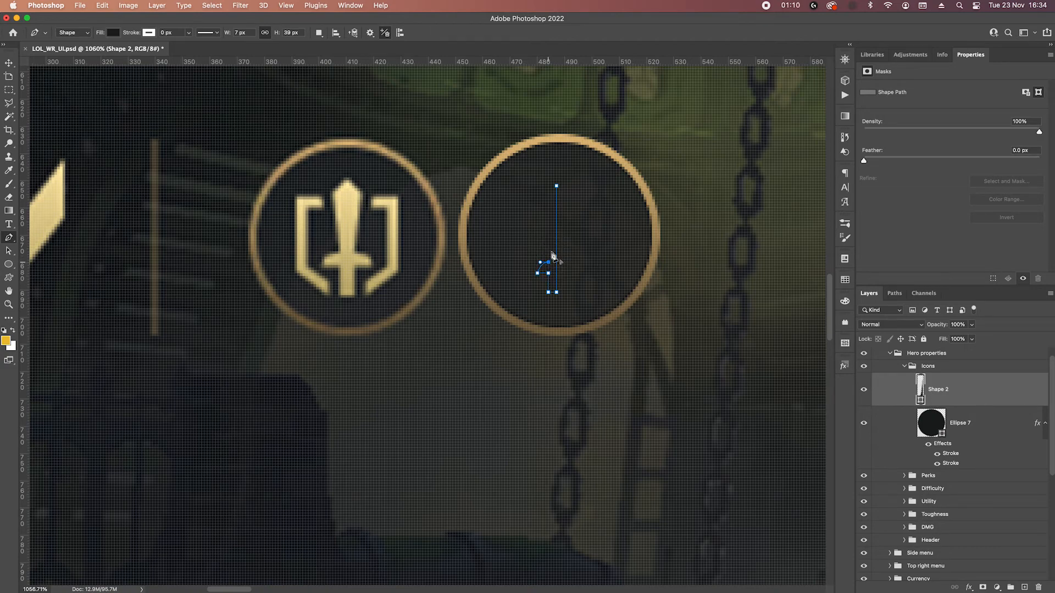
{"action": "left_click", "coordinate": [540, 200]}
{"action": "left_click", "coordinate": [557, 186]}
Duplicate the half-sword shape and flip the copy horizontally about its right edge to mirror the first half.
{"action": "left_click", "coordinate": [971, 422]}
{"action": "left_click", "coordinate": [965, 395]}
{"action": "left_click_drag", "start_coordinate": [921, 388], "coordinate": [969, 405]}
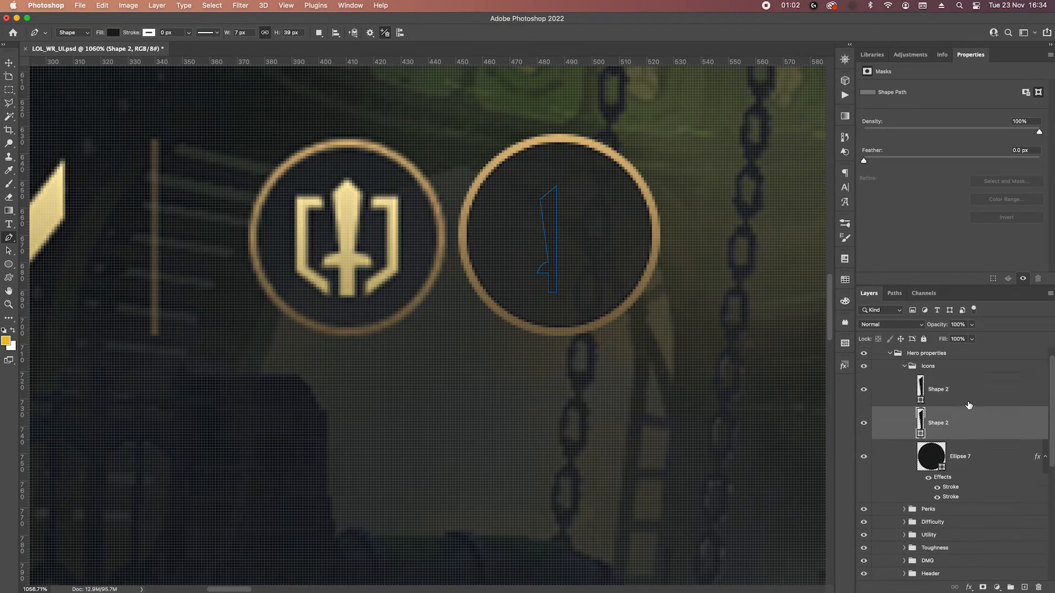
{"action": "key", "text": "super+t"}
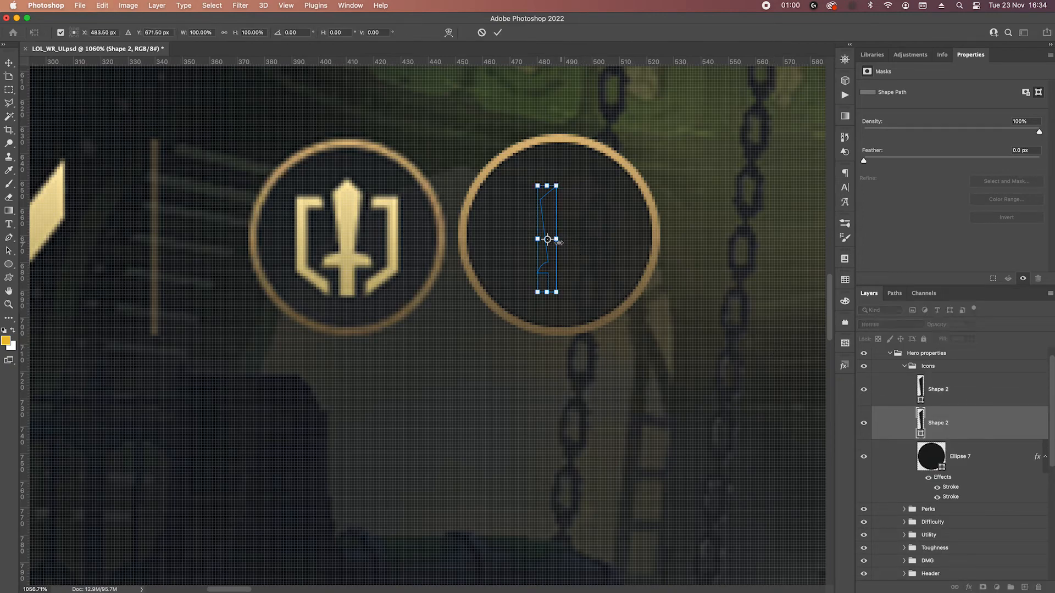
{"action": "left_click", "coordinate": [78, 33]}
{"action": "right_click", "coordinate": [557, 219]}
{"action": "left_click", "coordinate": [606, 456]}
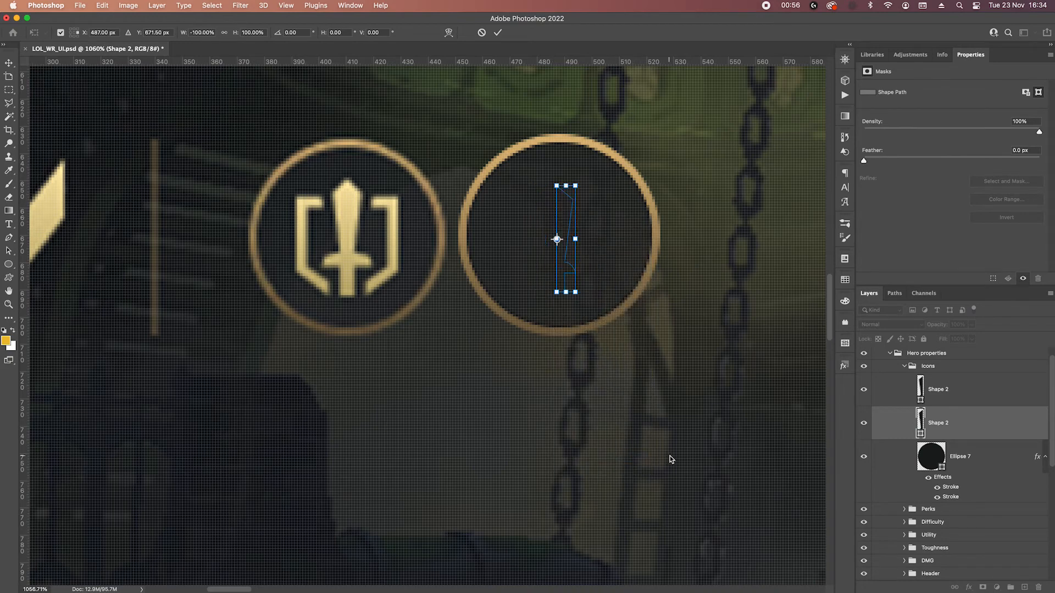
{"action": "key", "text": "Return"}
Merge the two sword halves into one shape layer and combine their path components.
{"action": "left_click", "coordinate": [958, 403], "text": "shift"}
{"action": "right_click", "coordinate": [946, 412]}
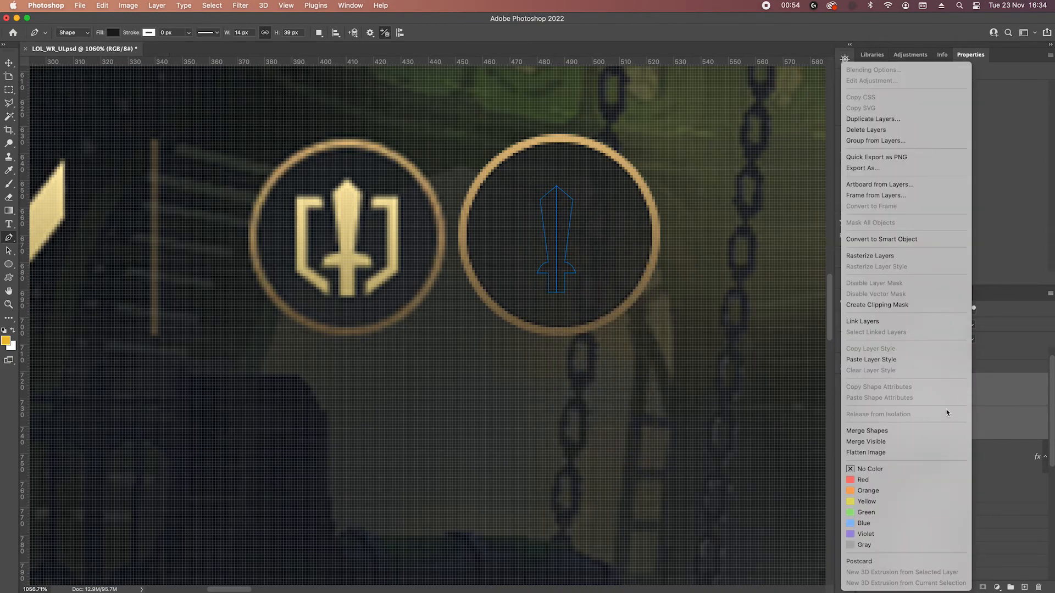
{"action": "left_click", "coordinate": [868, 432]}
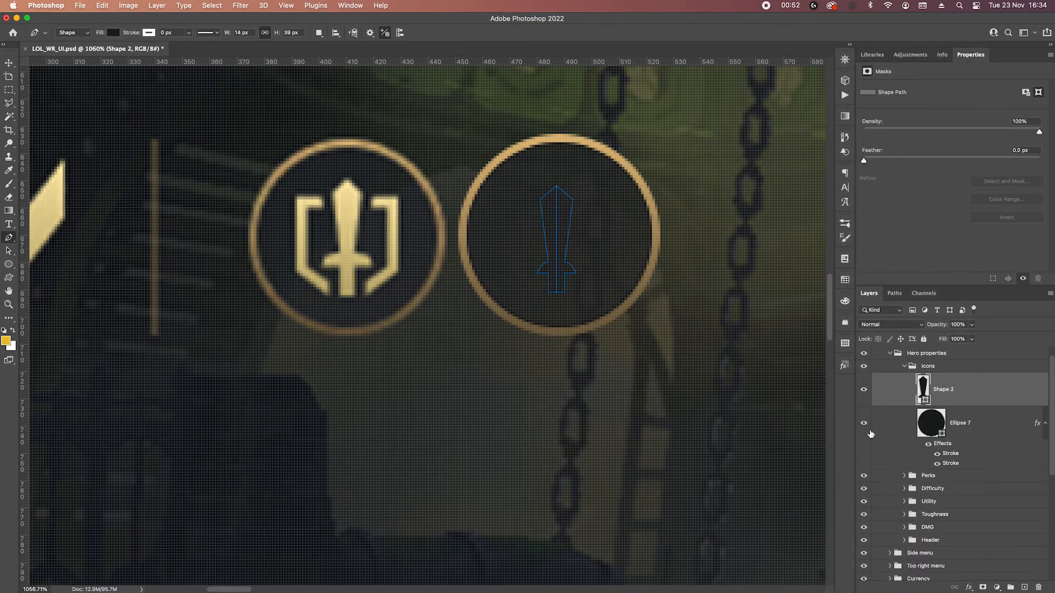
{"action": "left_click", "coordinate": [318, 33]}
{"action": "left_click", "coordinate": [363, 91]}
Narrow the sword's handle from both sides to form a slimmer grip below the cross guard.
{"action": "left_click_drag", "start_coordinate": [554, 272], "coordinate": [545, 302]}
{"action": "left_click_drag", "start_coordinate": [559, 270], "coordinate": [568, 300]}
{"action": "key", "text": "Return"}
Paste the copied layer style onto the sword and switch its gradient overlay to the saved gold gradient preset.
{"action": "right_click", "coordinate": [970, 390]}
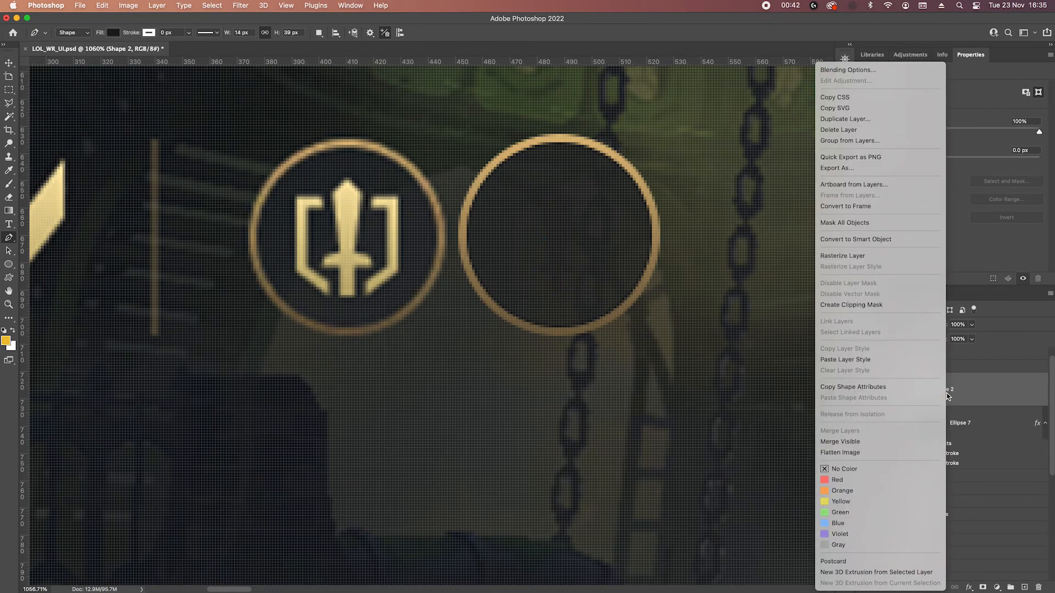
{"action": "left_click", "coordinate": [844, 359]}
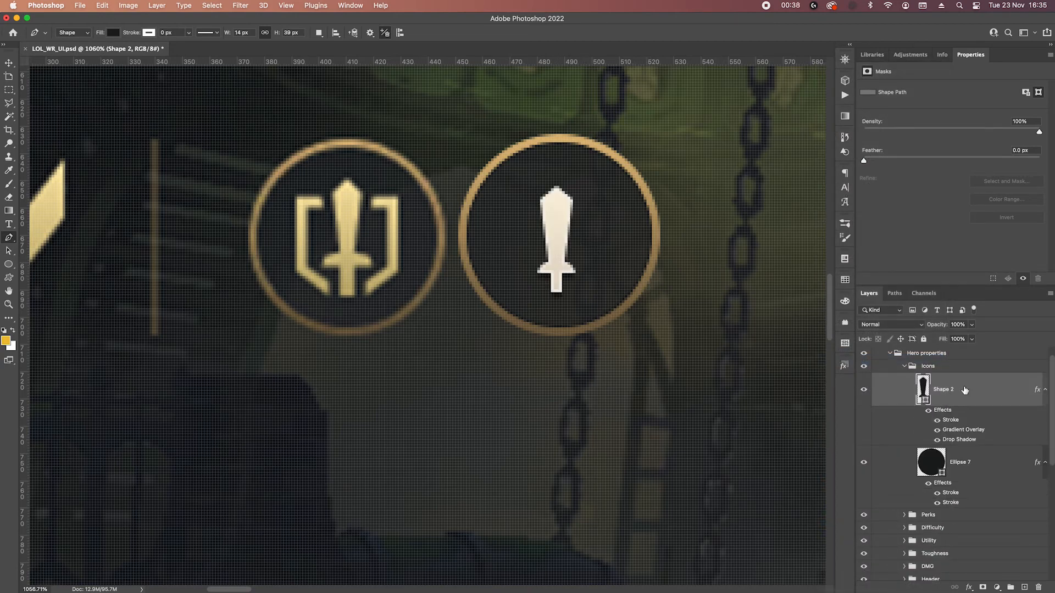
{"action": "double_click", "coordinate": [955, 430]}
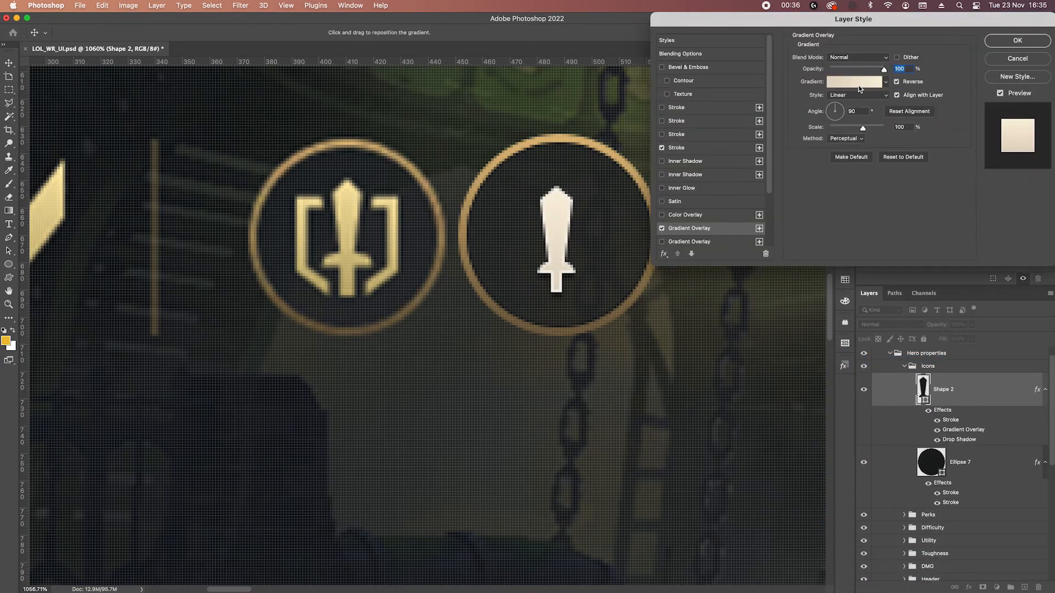
{"action": "left_click", "coordinate": [858, 86]}
{"action": "left_click", "coordinate": [808, 283]}
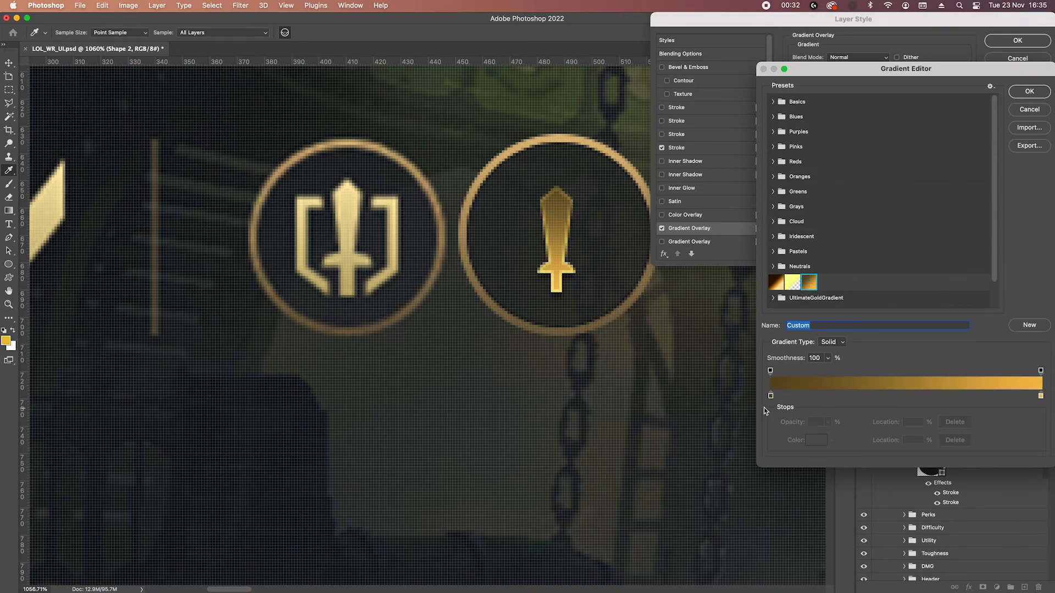
Recolour the gradient stops with #c4b16e sampled from the reference sword's base and light gold from its tip.
{"action": "left_click", "coordinate": [1040, 396]}
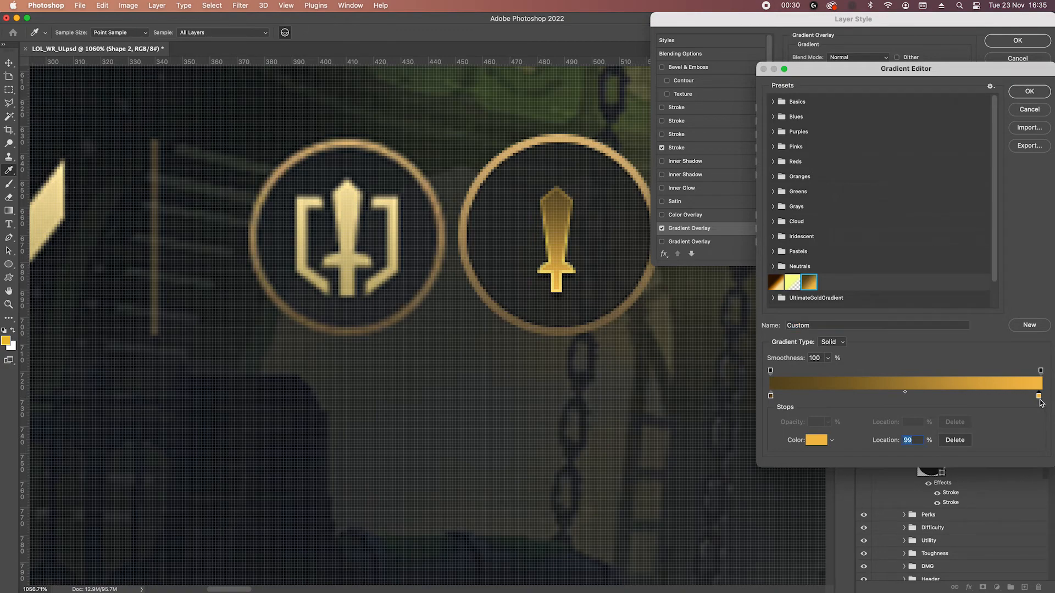
{"action": "left_click", "coordinate": [814, 440]}
{"action": "left_click", "coordinate": [346, 294]}
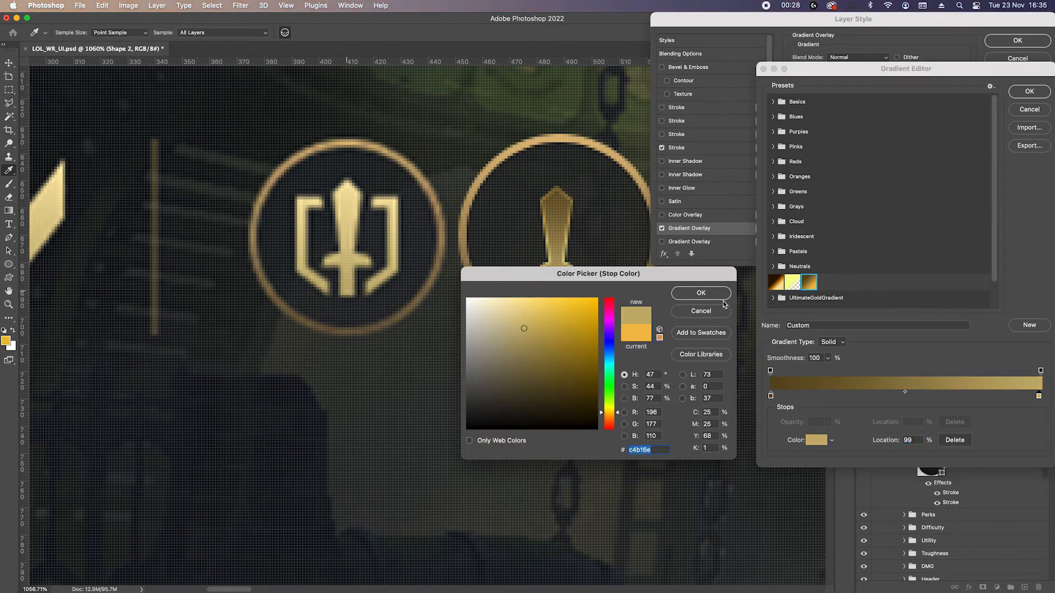
{"action": "left_click", "coordinate": [701, 295]}
{"action": "left_click", "coordinate": [770, 395]}
{"action": "left_click", "coordinate": [354, 191]}
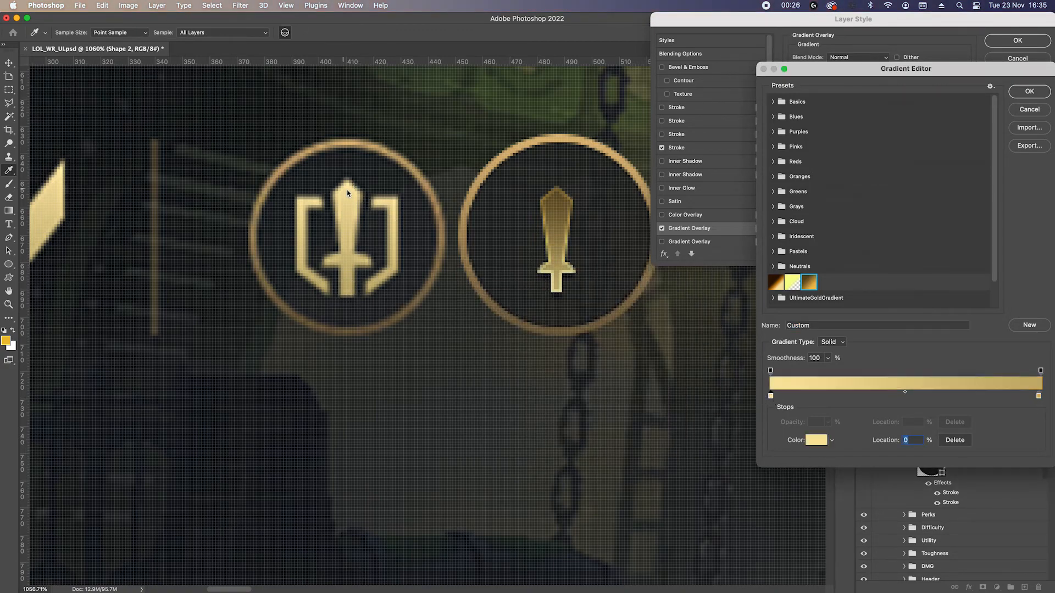
{"action": "left_click", "coordinate": [1029, 92]}
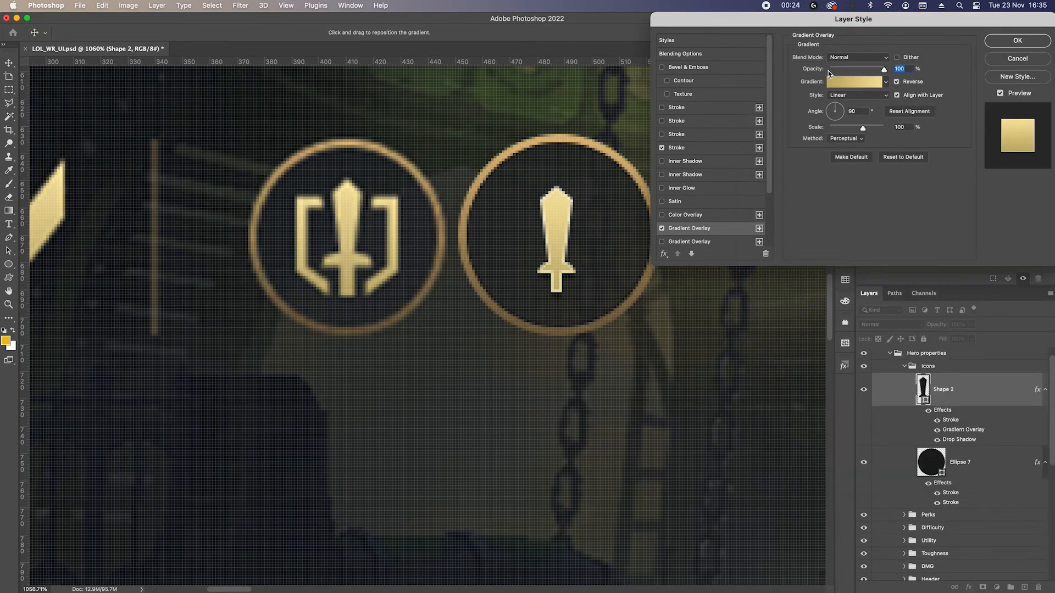
Lower the opacity of the sword's 1 px white overlay stroke to 20%.
{"action": "left_click", "coordinate": [679, 148]}
{"action": "double_click", "coordinate": [897, 92]}
{"action": "key", "text": "shift+Down"}
{"action": "key", "text": "shift+Down"}
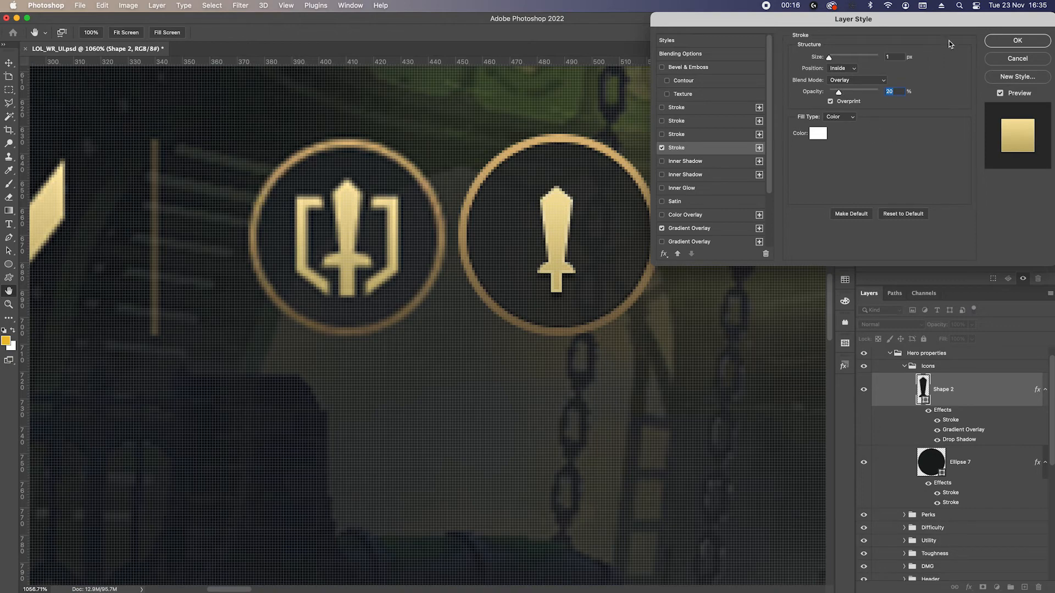
{"action": "left_click", "coordinate": [1014, 42]}
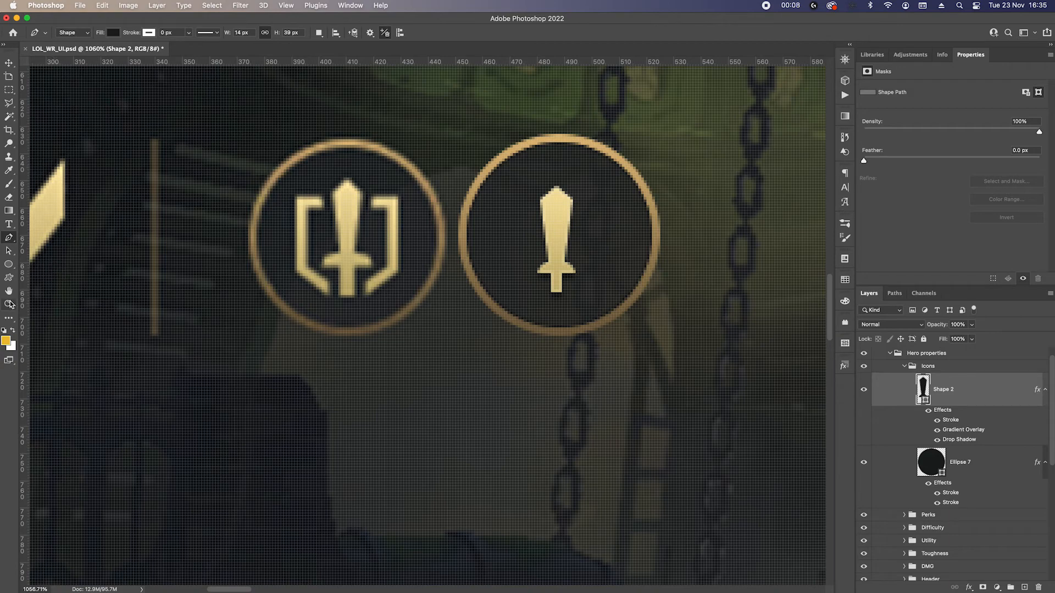
Draw a rectangle over the sword inside the ring as the base for the surrounding brackets.
{"action": "right_click", "coordinate": [8, 264]}
{"action": "left_click", "coordinate": [39, 263]}
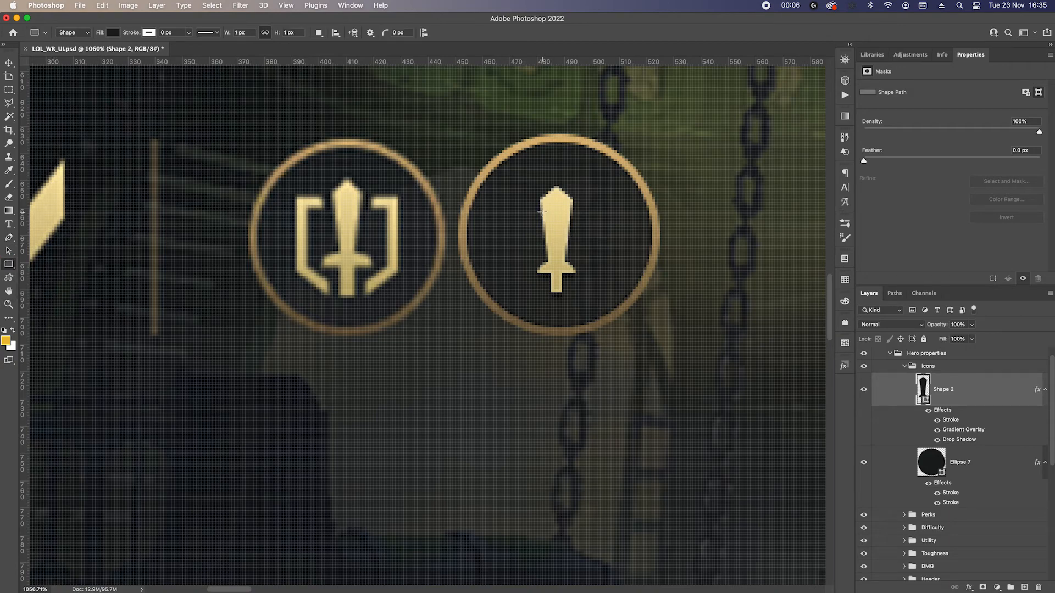
{"action": "left_click_drag", "start_coordinate": [507, 199], "coordinate": [605, 292]}
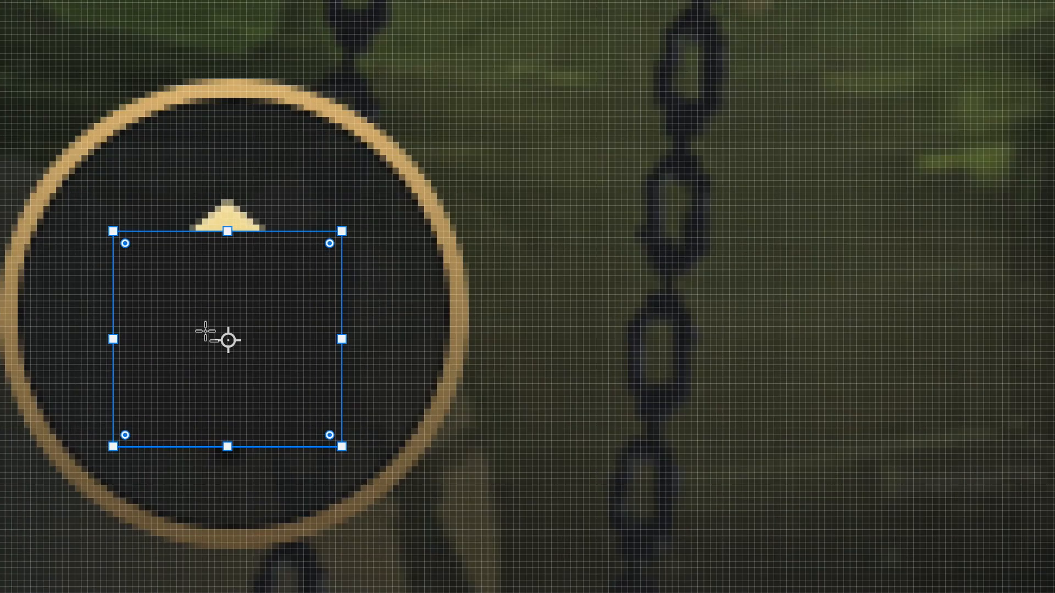
Make the rectangle pale gold and cut a smaller centred rectangle out of it to leave a thin frame around the sword.
{"action": "scroll", "coordinate": [204, 330], "scroll_direction": "up", "scroll_amount": 1}
{"action": "scroll", "coordinate": [205, 330], "scroll_direction": "up", "scroll_amount": 1}
{"action": "left_click_drag", "start_coordinate": [209, 384], "coordinate": [381, 259]}
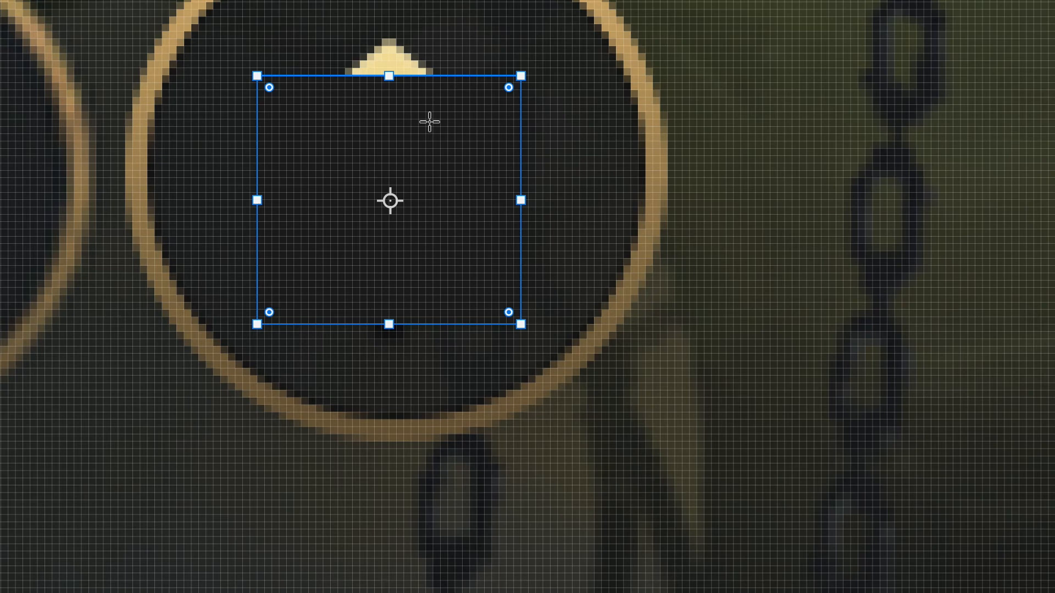
{"action": "scroll", "coordinate": [360, 132], "scroll_direction": "up", "scroll_amount": 1}
{"action": "scroll", "coordinate": [390, 147], "scroll_direction": "left", "scroll_amount": 3}
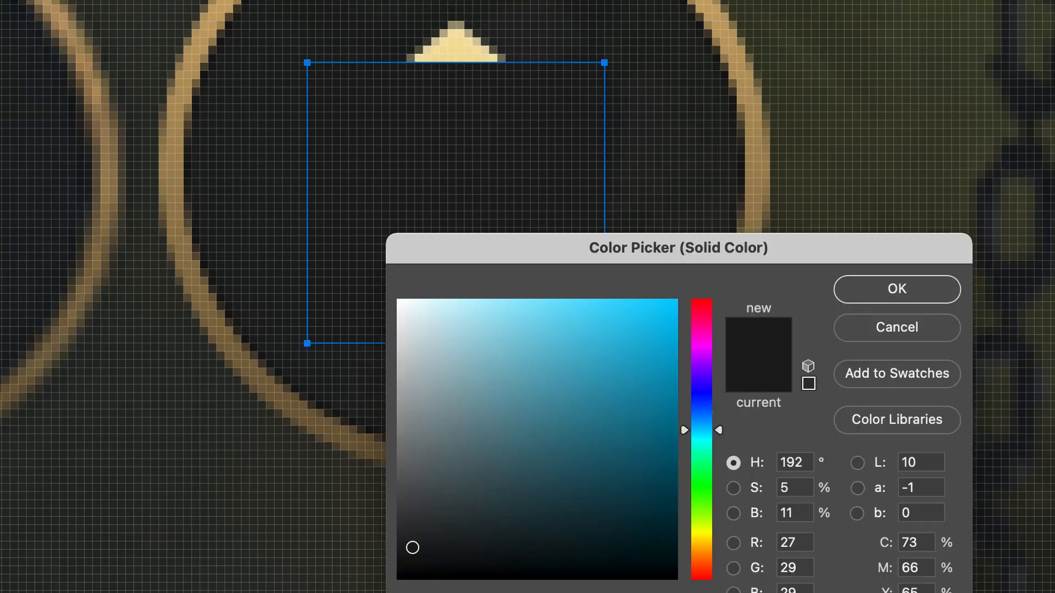
{"action": "left_click", "coordinate": [879, 287]}
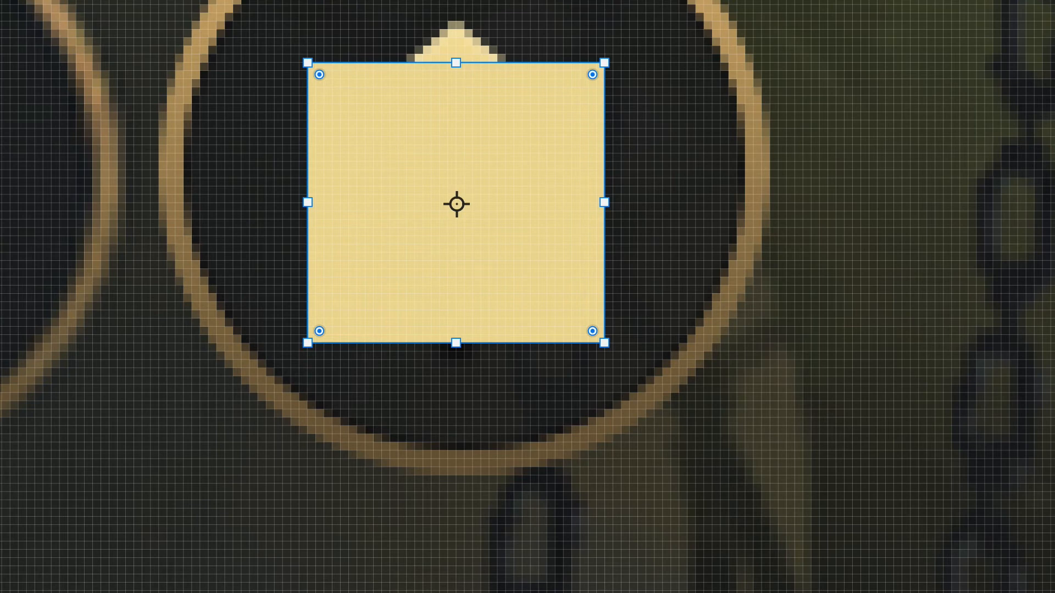
{"action": "mouse_move", "coordinate": [348, 103]}
{"action": "left_mouse_down"}
{"action": "mouse_move", "coordinate": [382, 144]}
{"action": "mouse_move", "coordinate": [546, 267]}
{"action": "mouse_move", "coordinate": [575, 317]}
{"action": "left_mouse_up"}
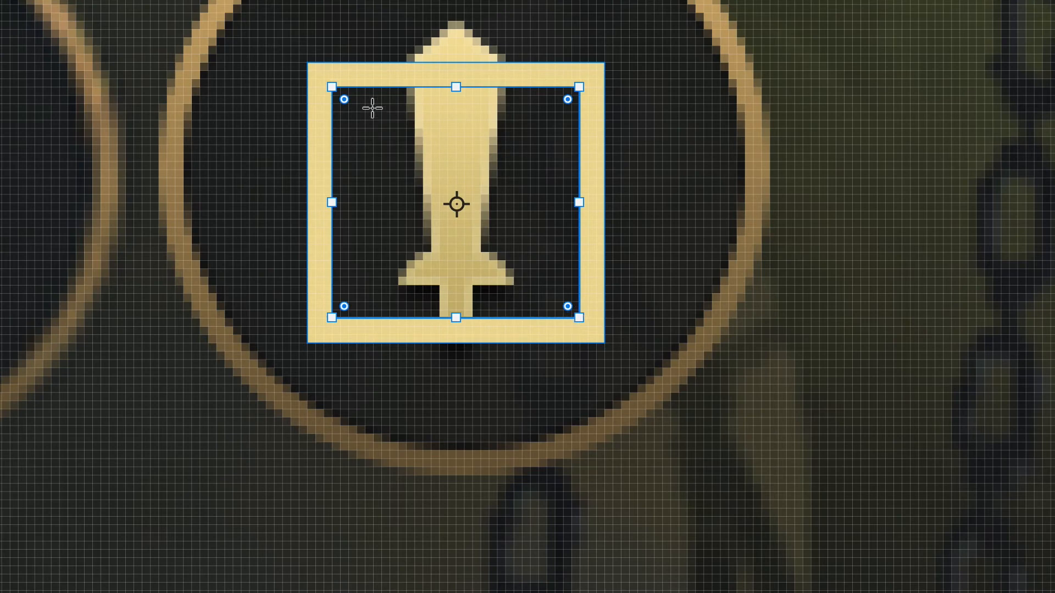
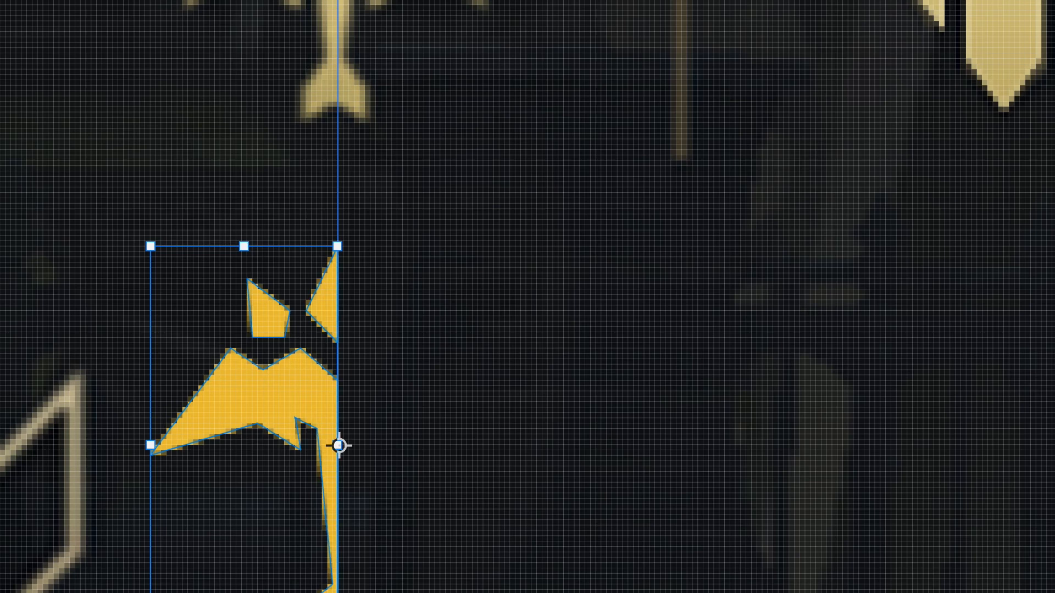
Mirror the winged emblem's left half across the centre guide and merge both halves into one shape.
{"action": "left_click", "coordinate": [351, 592]}
{"action": "key", "text": "Return"}
{"action": "key", "text": "ctrl+e"}
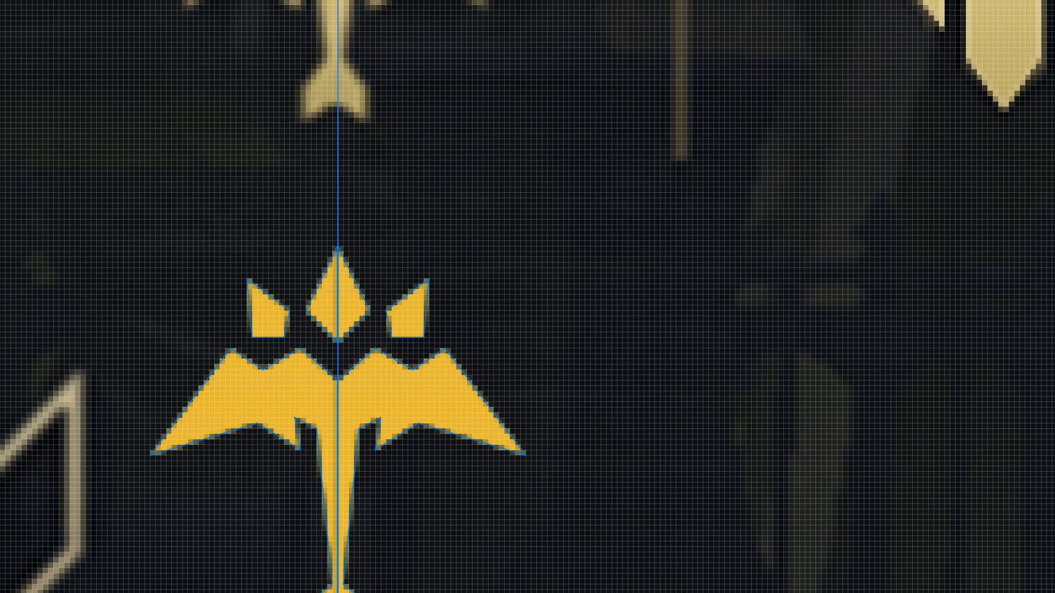
Lower the inner feather tip anchor points on both wings so they extend slightly further down.
{"action": "left_click_drag", "start_coordinate": [373, 422], "coordinate": [398, 484]}
{"action": "key", "text": "ctrl+z"}
{"action": "key", "text": "Down"}
{"action": "key", "text": "Down"}
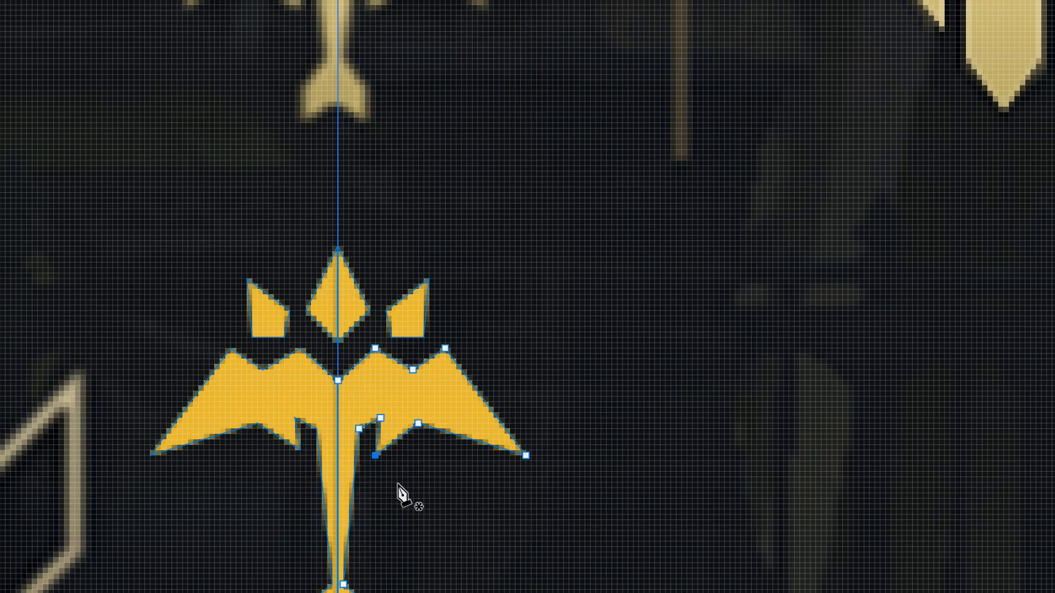
{"action": "left_click_drag", "start_coordinate": [300, 449], "coordinate": [278, 467]}
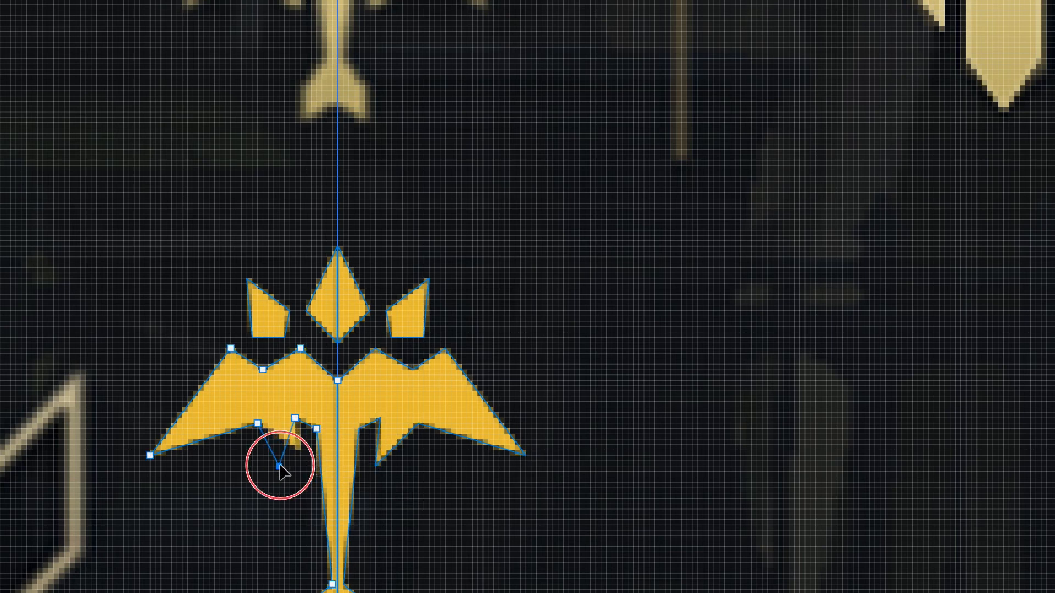
{"action": "key", "text": "ctrl+z"}
{"action": "key", "text": "Down"}
{"action": "key", "text": "Down"}
{"action": "key", "text": "Down"}
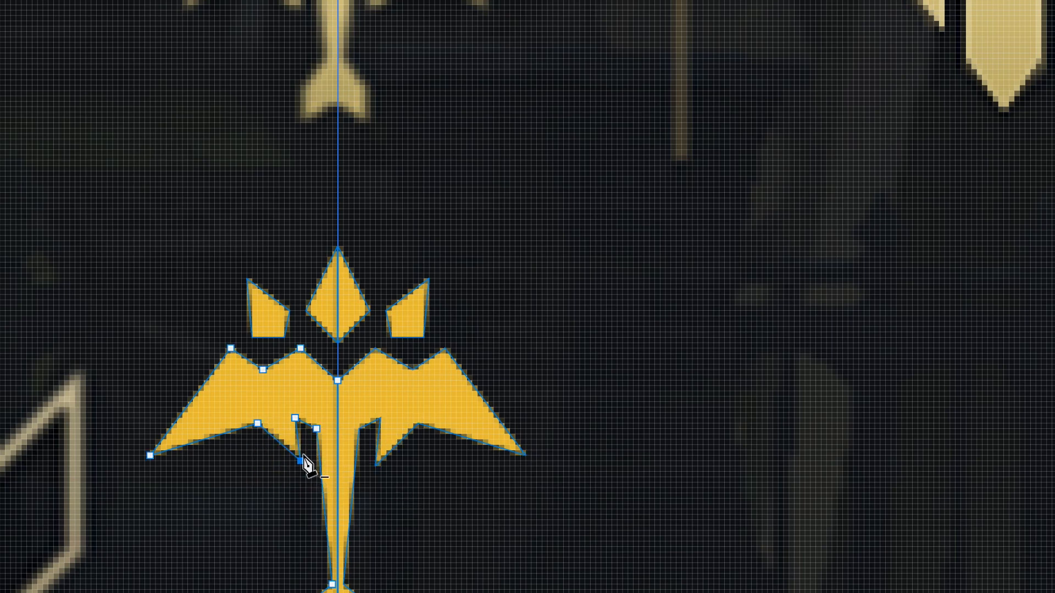
{"action": "left_click", "coordinate": [443, 500], "text": "ctrl"}
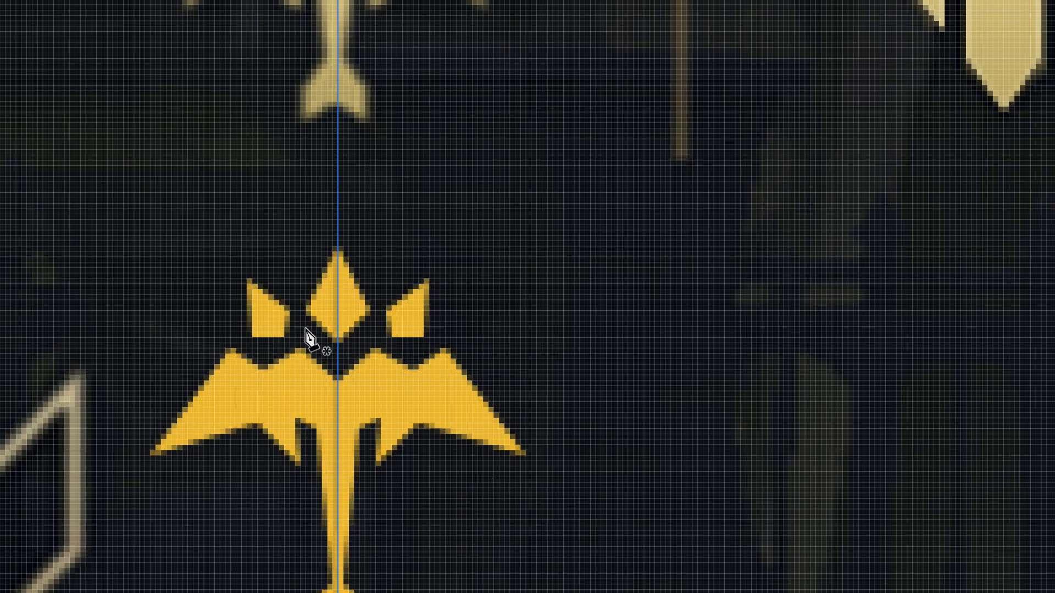
Raise the anchor points at the emblem's tail to shorten the stem and heighten the tail fin.
{"action": "left_click_drag", "start_coordinate": [273, 560], "coordinate": [527, 592]}
{"action": "key", "text": "Up"}
{"action": "key", "text": "Up"}
{"action": "key", "text": "Up"}
{"action": "key", "text": "Up"}
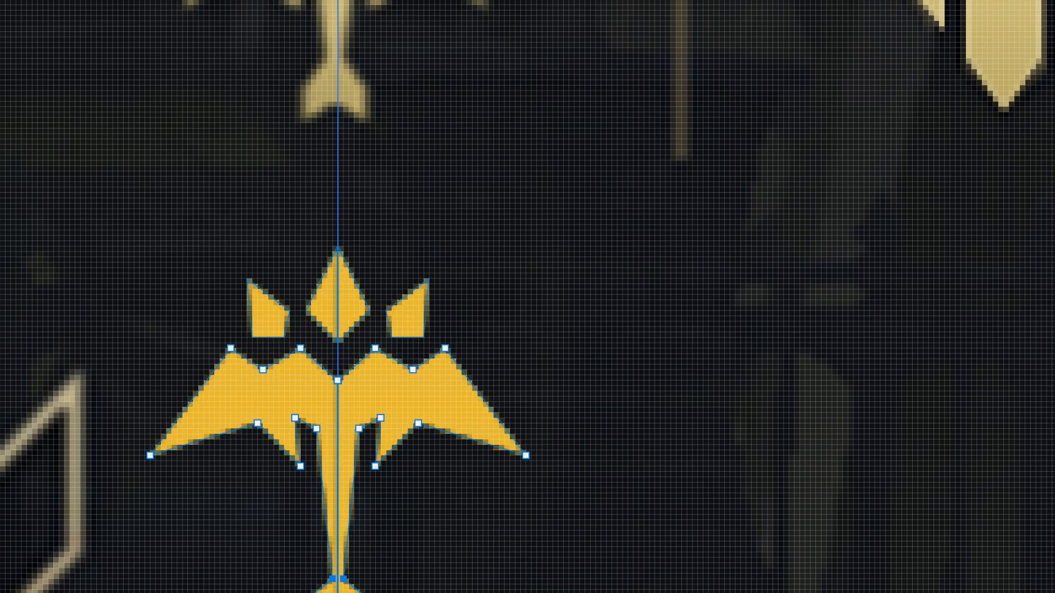
{"action": "key", "text": "Up"}
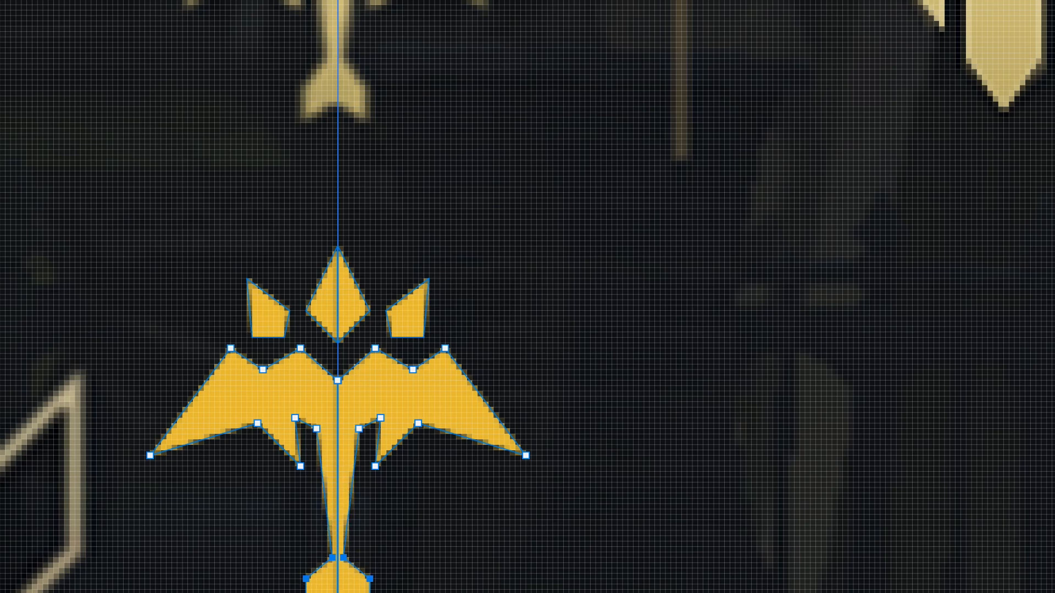
Widen the emblem's lower stem and tail by moving the anchor points on each side outward.
{"action": "left_click_drag", "start_coordinate": [273, 531], "coordinate": [335, 592]}
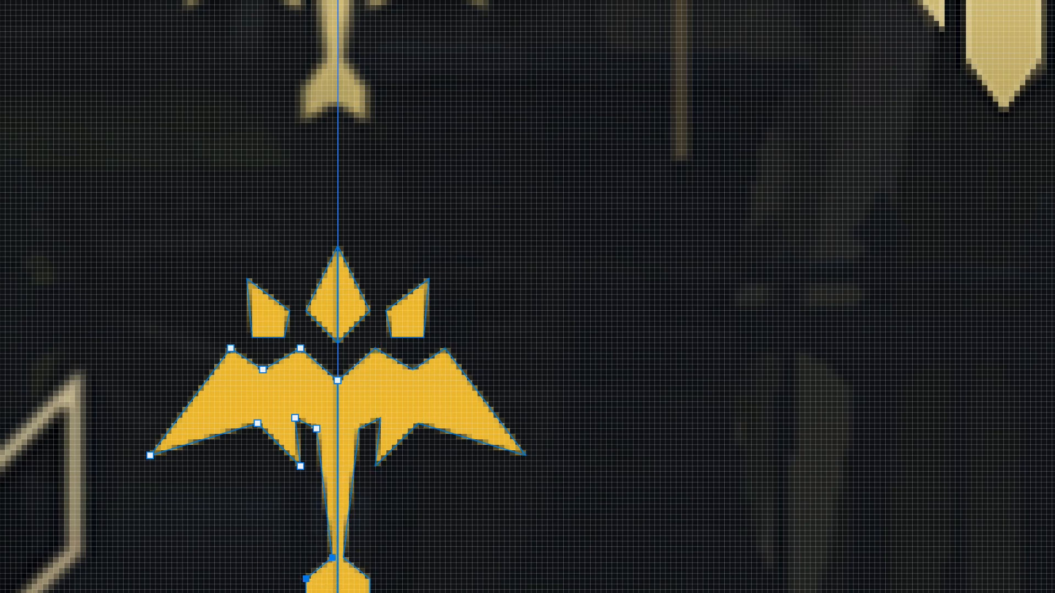
{"action": "key", "text": "Left"}
{"action": "left_click_drag", "start_coordinate": [392, 538], "coordinate": [335, 592]}
{"action": "key", "text": "Right"}
{"action": "key", "text": "Left"}
{"action": "left_click_drag", "start_coordinate": [405, 538], "coordinate": [340, 592]}
{"action": "key", "text": "Right"}
{"action": "key", "text": "ctrl+shift+a"}
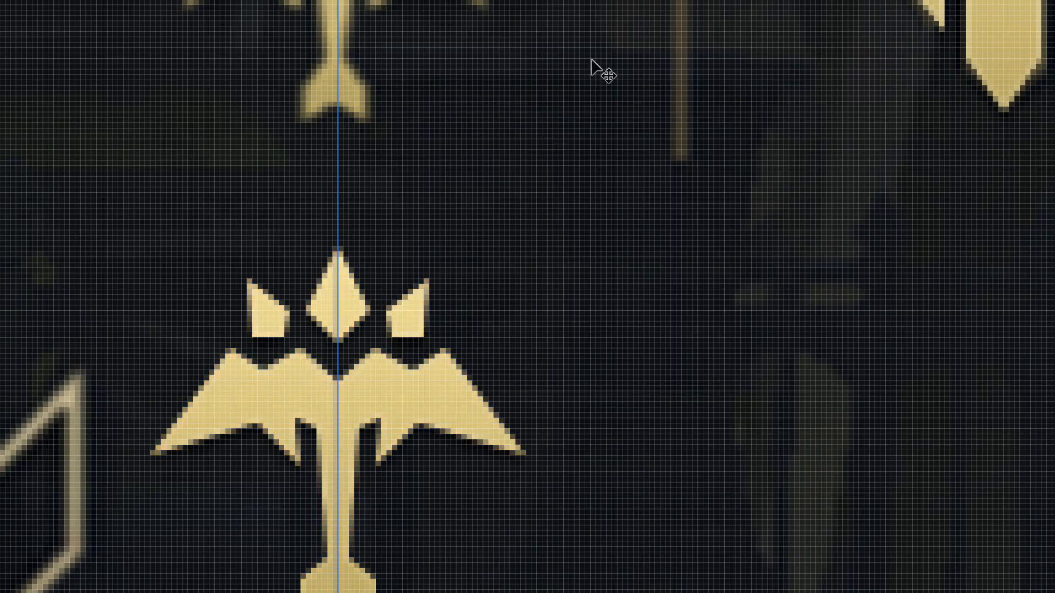
Move the winged emblem onto its reference icon and scale it down to the same size.
{"action": "left_click_drag", "start_coordinate": [595, 33], "coordinate": [603, 349]}
{"action": "left_click_drag", "start_coordinate": [450, 591], "coordinate": [443, 291]}
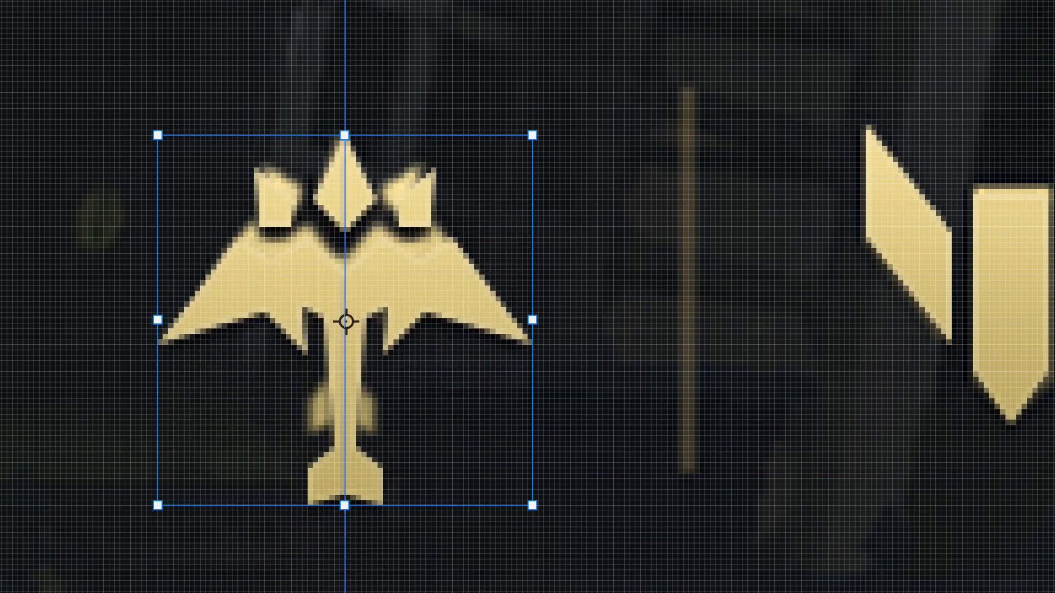
{"action": "key", "text": "shift+Down"}
{"action": "key", "text": "shift+Up"}
{"action": "key", "text": "shift+Down"}
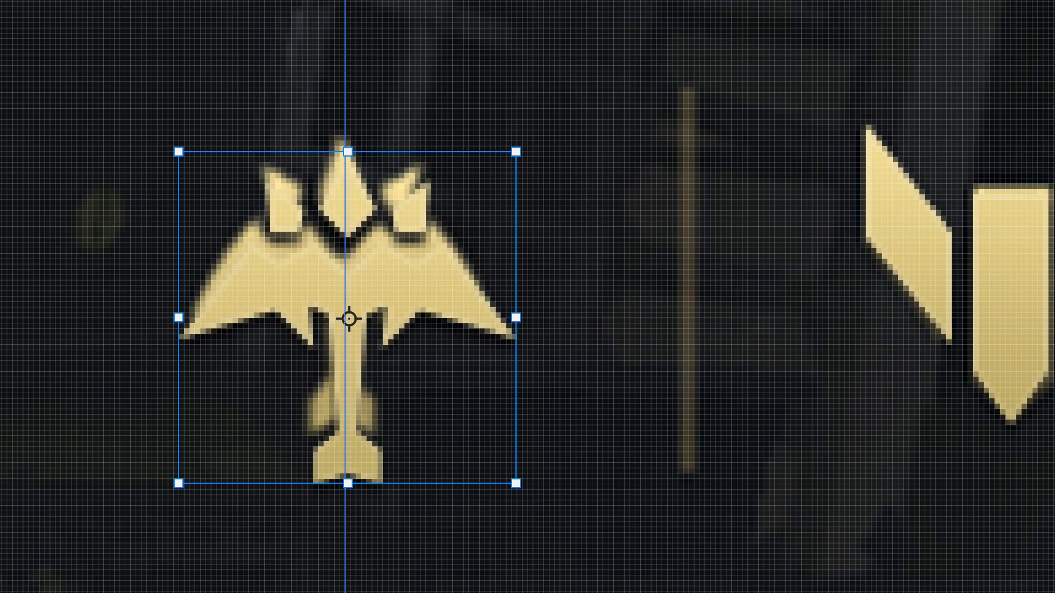
Nudge the scaled emblem into alignment with its reference icon and apply the transform.
{"action": "key", "text": "shift+Down"}
{"action": "key", "text": "Up"}
{"action": "key", "text": "shift+Up"}
{"action": "key", "text": "Down"}
{"action": "key", "text": "Down"}
{"action": "key", "text": "Down"}
{"action": "key", "text": "Down"}
{"action": "key", "text": "Down"}
{"action": "key", "text": "Down"}
{"action": "key", "text": "Return"}
Place a thin vertical rectangle over the reference divider between the V-shaped icon and the ringed sword icon.
{"action": "scroll", "coordinate": [556, 177], "scroll_direction": "down", "scroll_amount": 5}
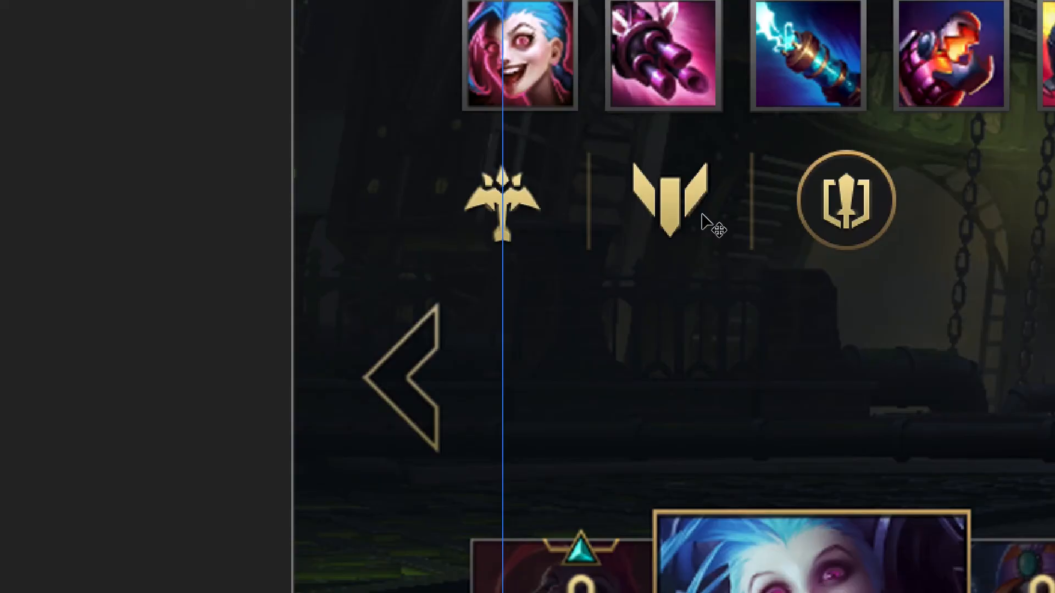
{"action": "left_click_drag", "start_coordinate": [686, 219], "coordinate": [349, 183]}
{"action": "scroll", "coordinate": [288, 176], "scroll_direction": "up", "scroll_amount": 3}
{"action": "left_click_drag", "start_coordinate": [695, 181], "coordinate": [384, 117]}
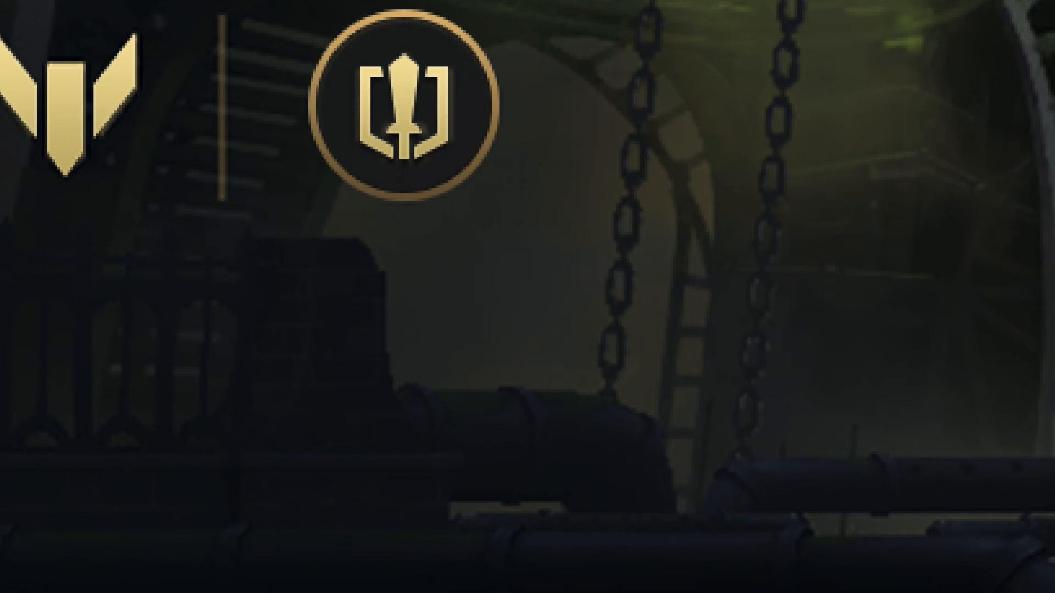
{"action": "left_click_drag", "start_coordinate": [0, 137], "coordinate": [209, 135]}
{"action": "left_click_drag", "start_coordinate": [0, 148], "coordinate": [219, 147]}
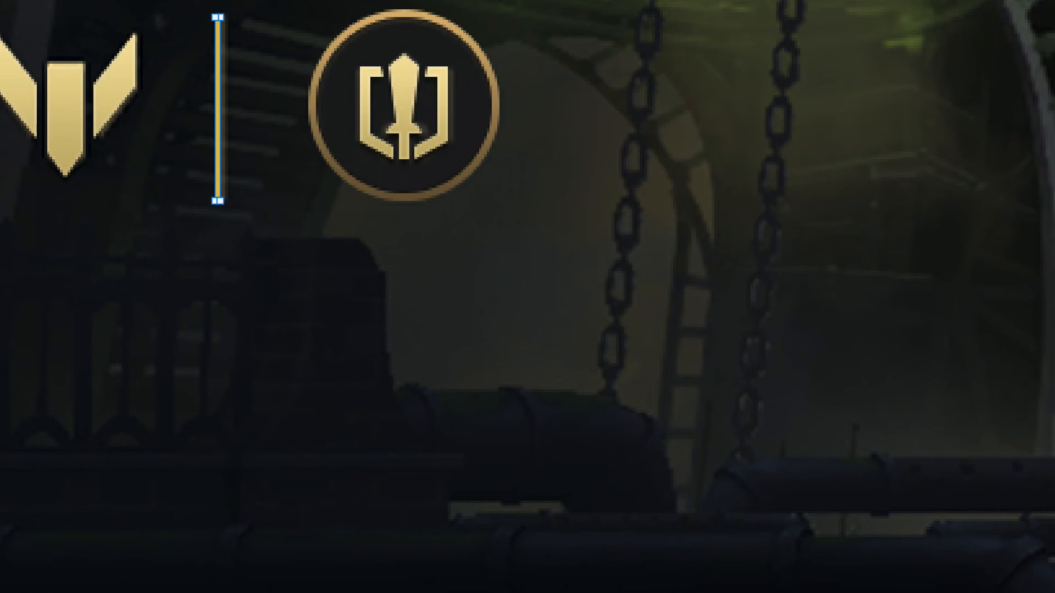
{"action": "key", "text": "Escape"}
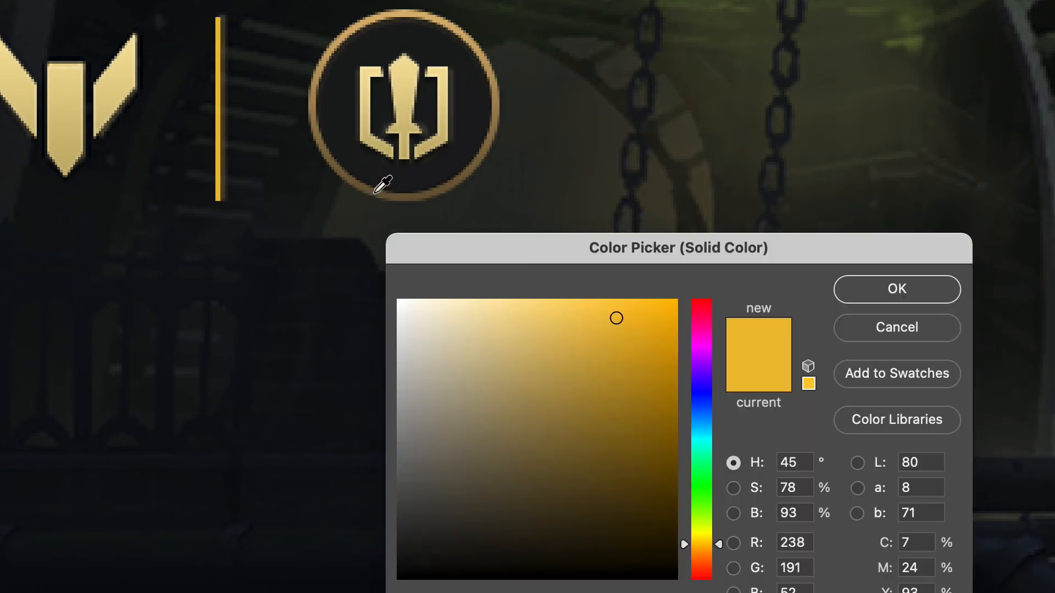
Recolour the divider bars with brown sampled from the lower edge of the ring around the sword.
{"action": "left_click", "coordinate": [373, 188]}
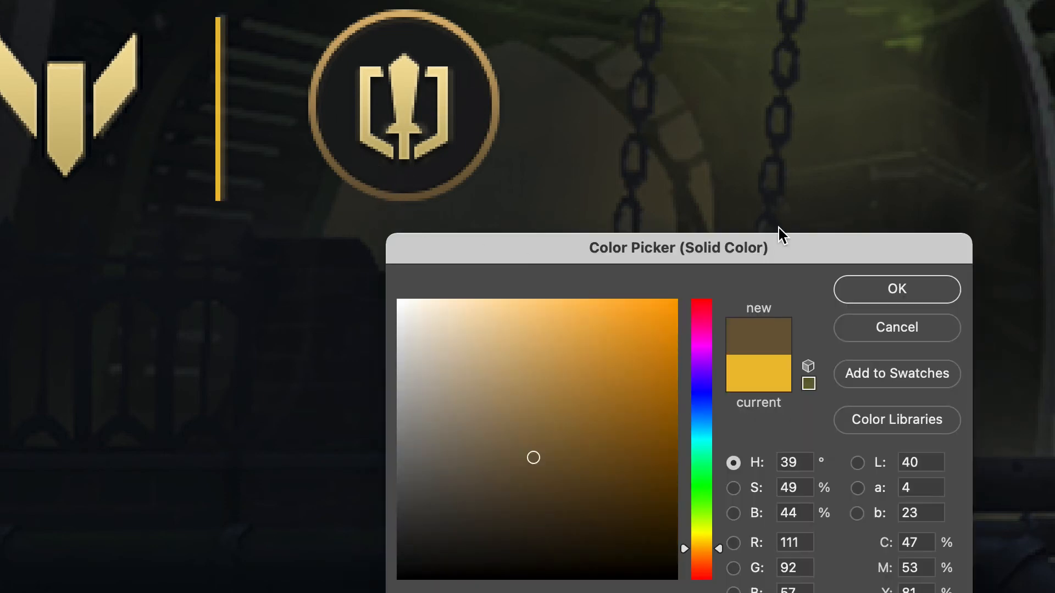
{"action": "left_click", "coordinate": [987, 286]}
{"action": "left_click", "coordinate": [949, 298]}
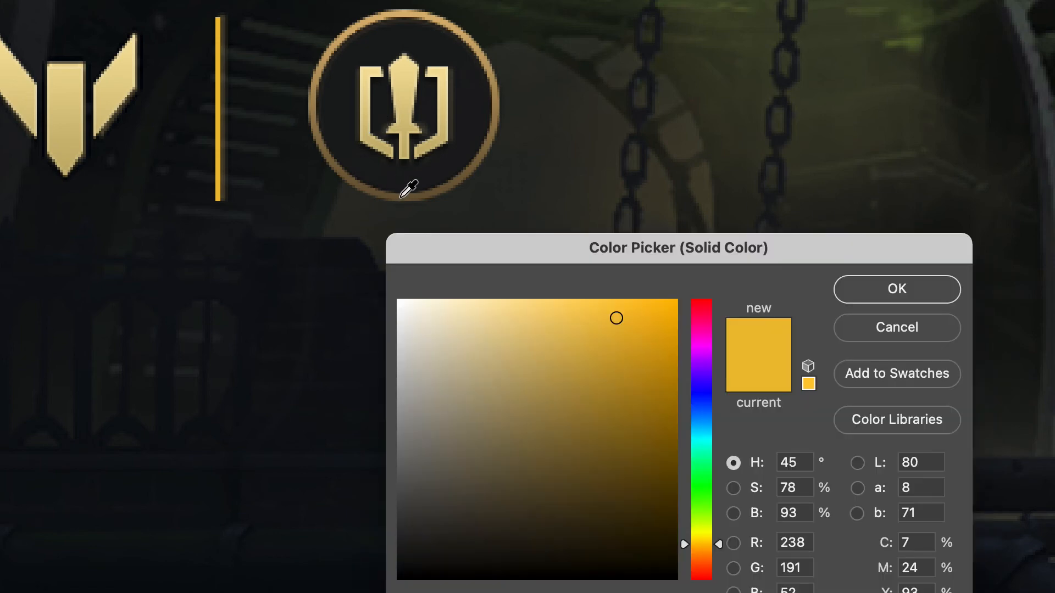
{"action": "left_click", "coordinate": [400, 197]}
{"action": "left_click", "coordinate": [912, 289]}
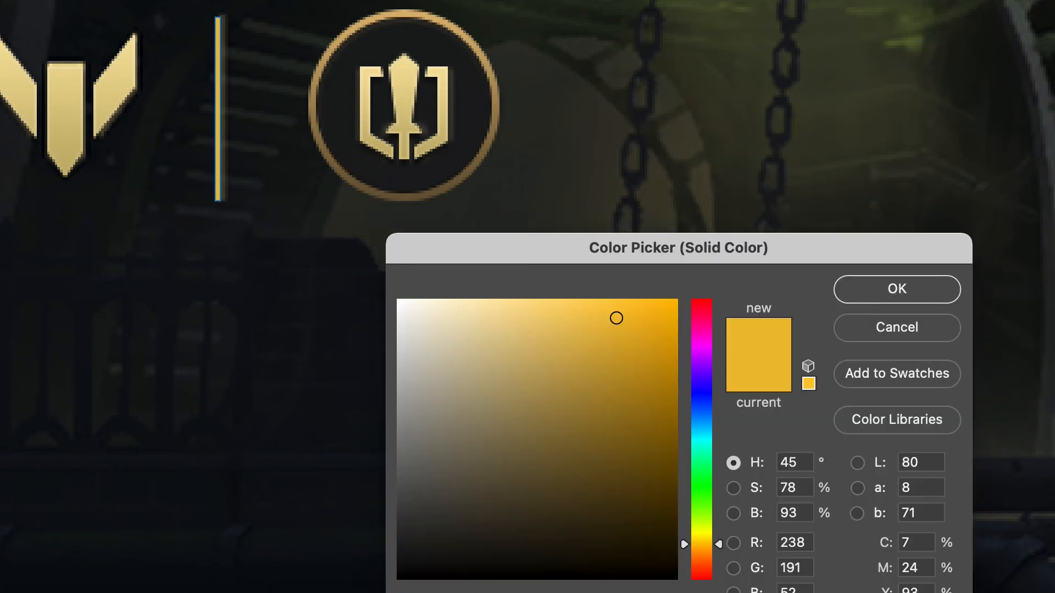
{"action": "left_click", "coordinate": [897, 297]}
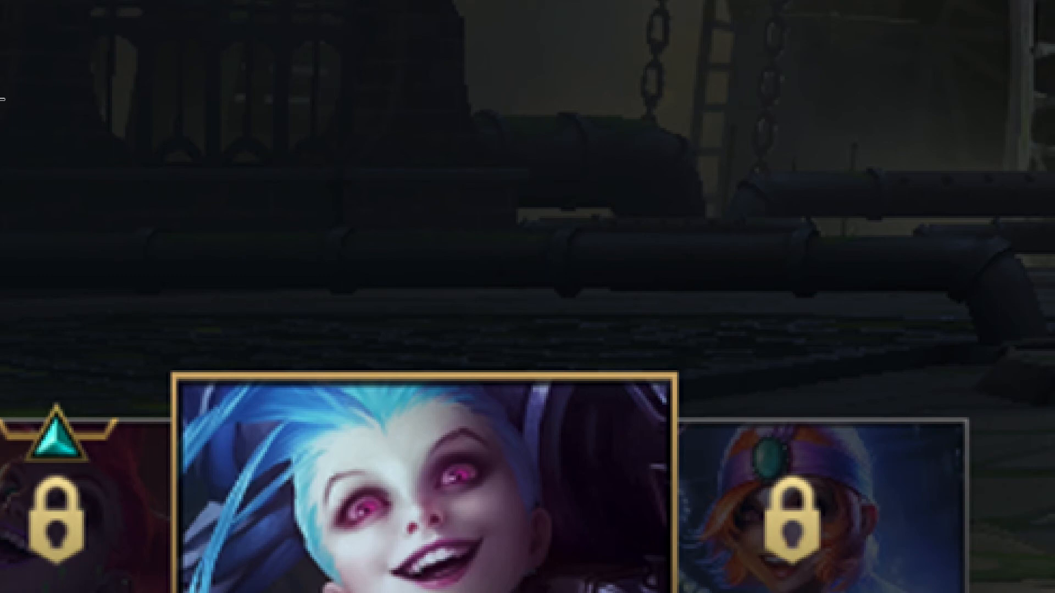
Create a gold diamond over the reference left arrow and place a duplicate overlapping it, offset to the right.
{"action": "mouse_move", "coordinate": [9, 67]}
{"action": "left_mouse_down"}
{"action": "mouse_move", "coordinate": [206, 307]}
{"action": "mouse_move", "coordinate": [240, 153]}
{"action": "left_mouse_up"}
{"action": "left_click", "coordinate": [240, 155]}
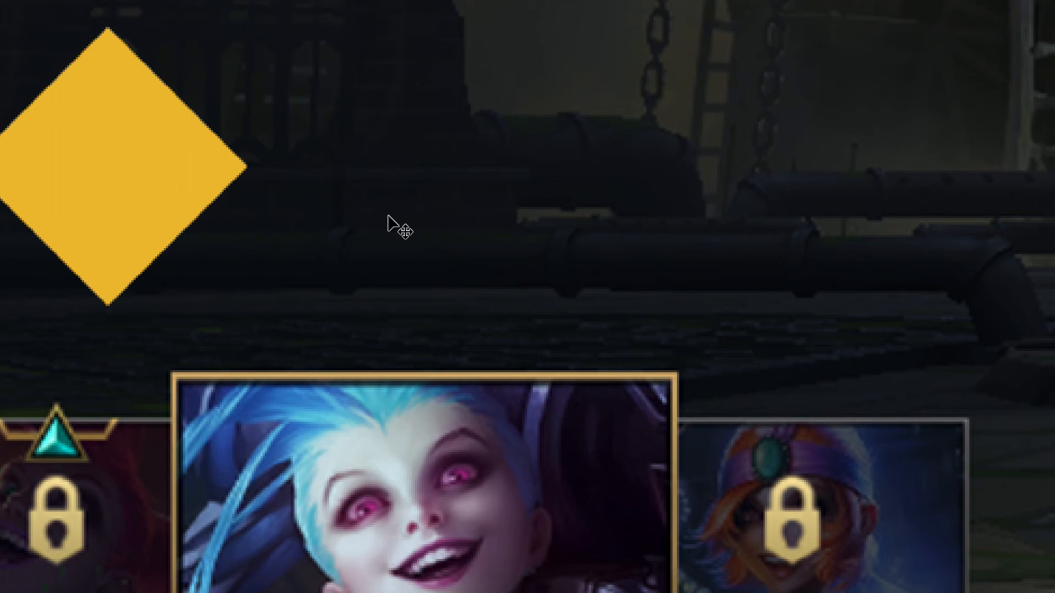
{"action": "left_click_drag", "start_coordinate": [105, 170], "coordinate": [179, 170]}
{"action": "key", "text": "Left"}
{"action": "key", "text": "Left"}
{"action": "key", "text": "Left"}
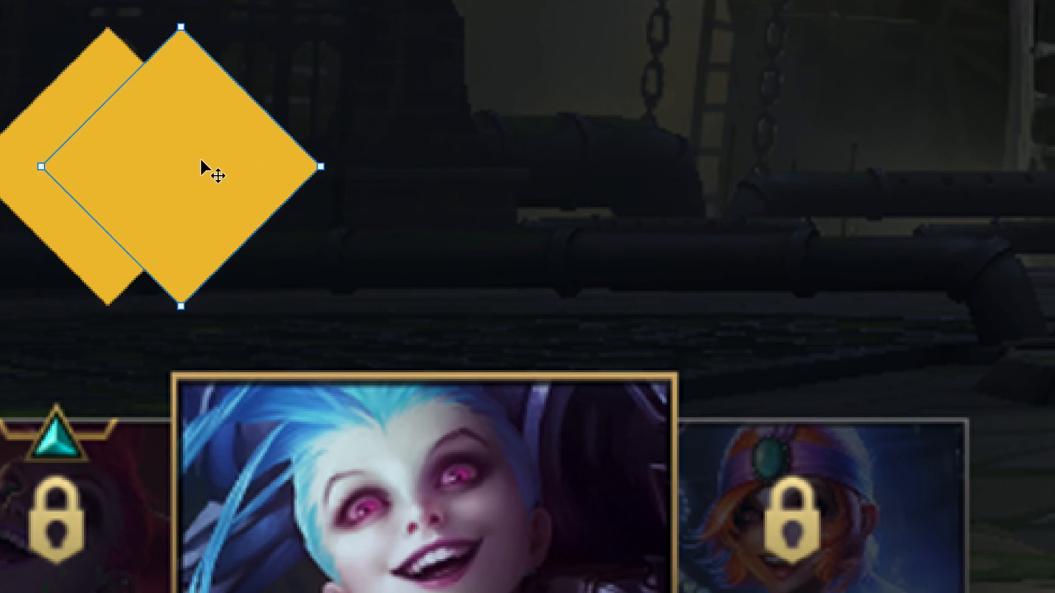
{"action": "key", "text": "Right"}
{"action": "key", "text": "Right"}
{"action": "key", "text": "Right"}
{"action": "key", "text": "Right"}
{"action": "key", "text": "Right"}
{"action": "key", "text": "Left"}
{"action": "key", "text": "Right"}
{"action": "key", "text": "Left"}
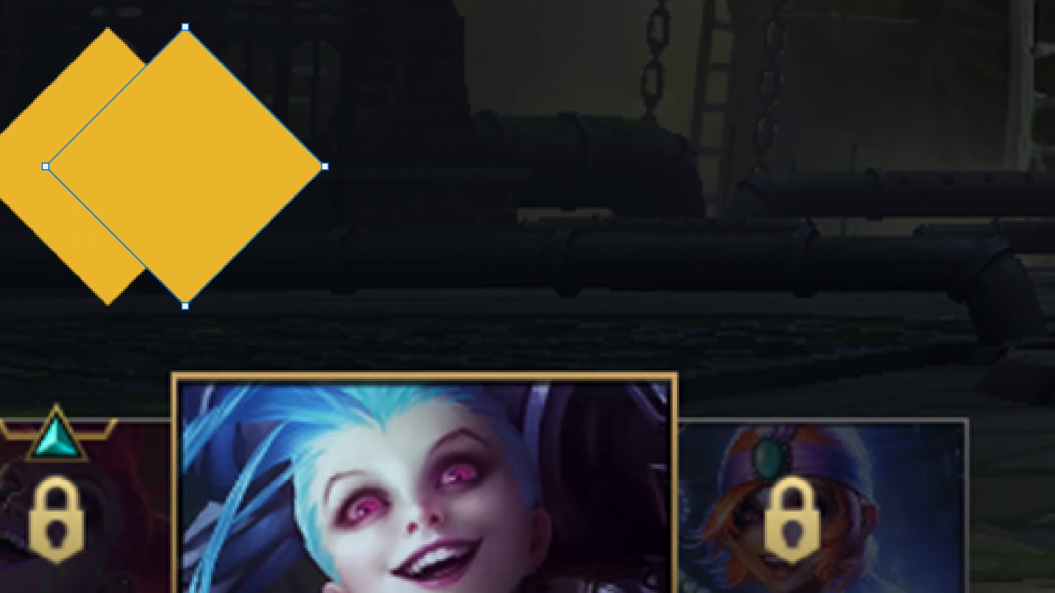
Combine the two diamonds into one shape layer and subtract the front one to form a left-pointing chevron.
{"action": "right_click", "coordinate": [181, 179]}
{"action": "left_click", "coordinate": [240, 228]}
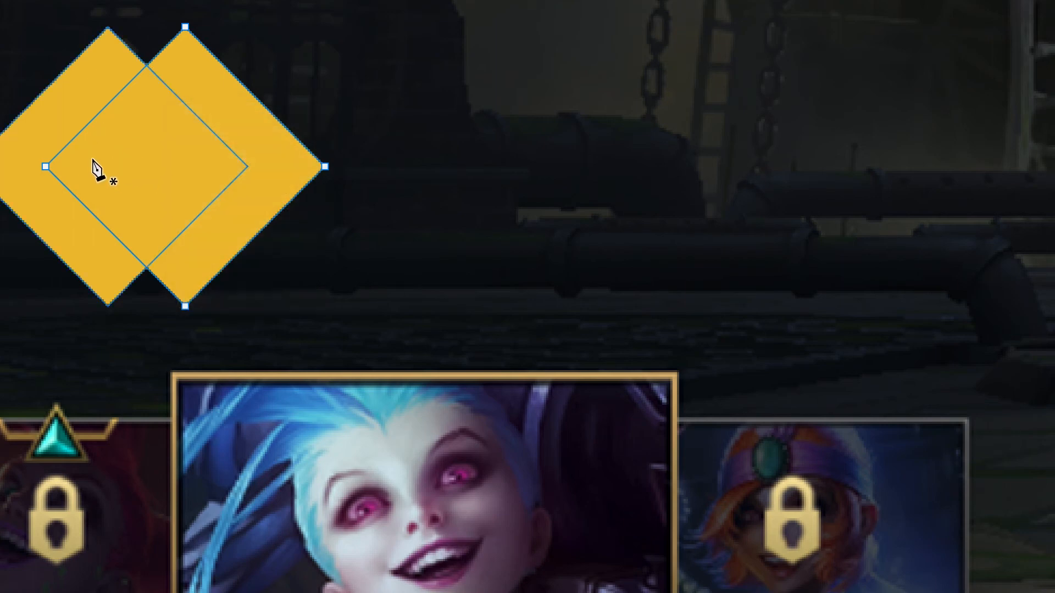
{"action": "right_click", "coordinate": [106, 154]}
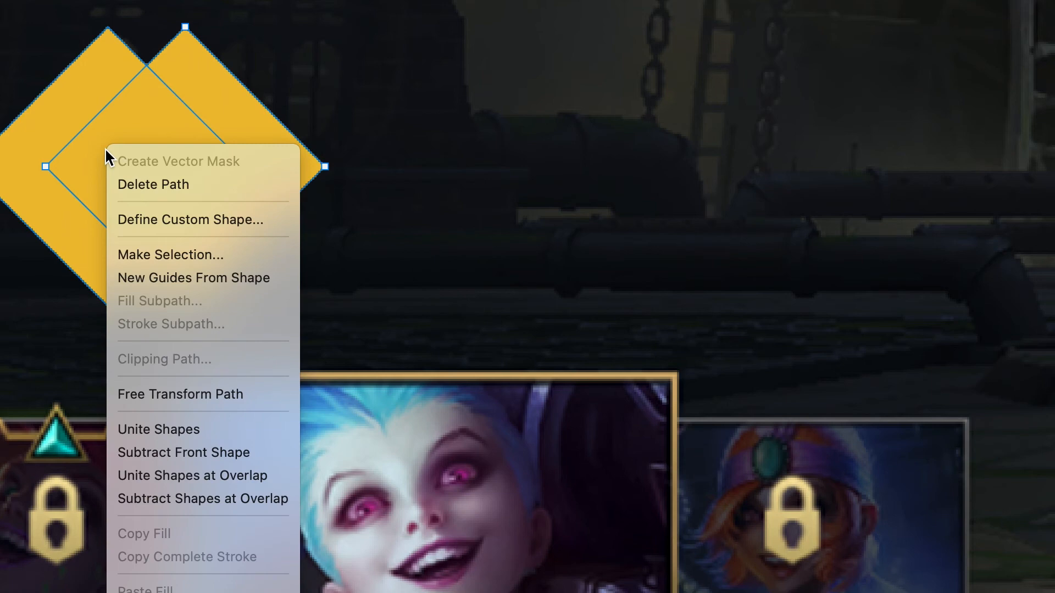
{"action": "left_click", "coordinate": [221, 449]}
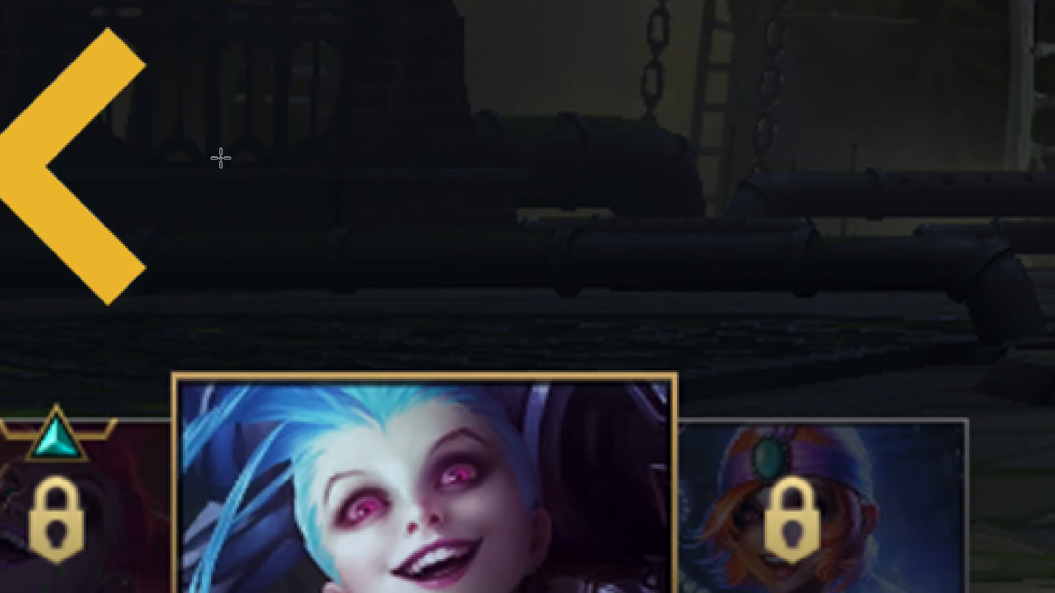
Subtract a rectangle from the chevron's right side to trim both arm ends to a vertical edge.
{"action": "key", "text": "u"}
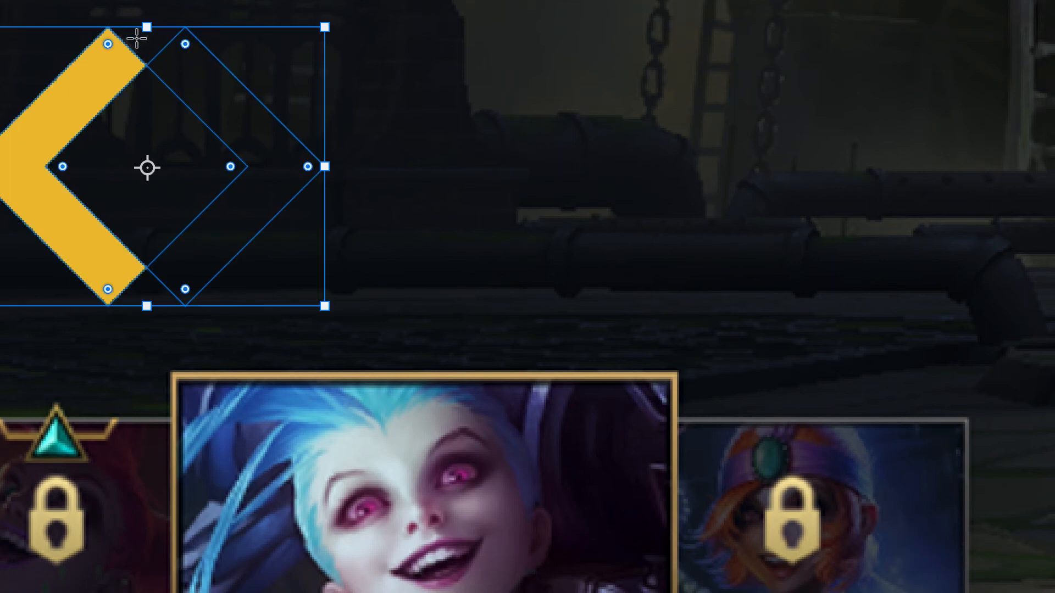
{"action": "left_click_drag", "start_coordinate": [110, 0], "coordinate": [447, 345]}
{"action": "key", "text": "Escape"}
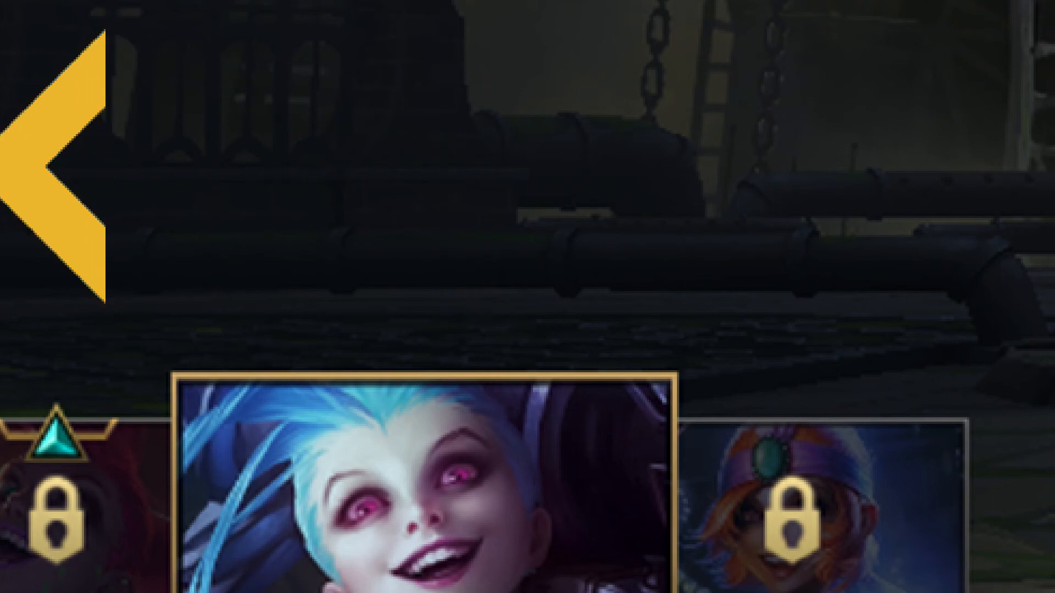
Give the chevron a near-black Color Overlay.
{"action": "key", "text": "Delete"}
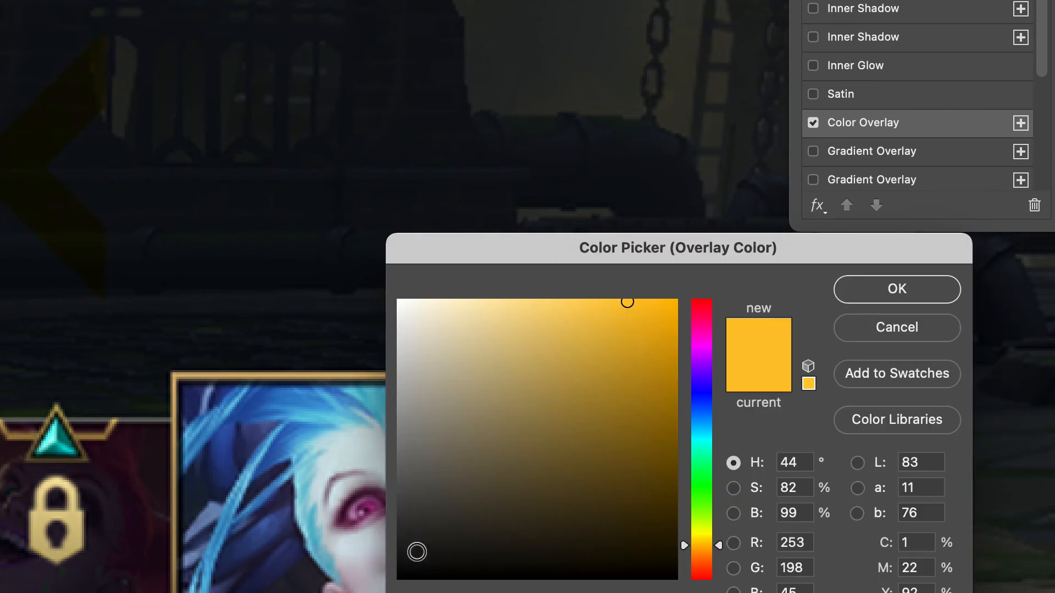
{"action": "left_click_drag", "start_coordinate": [413, 563], "coordinate": [409, 566]}
{"action": "left_click", "coordinate": [896, 289]}
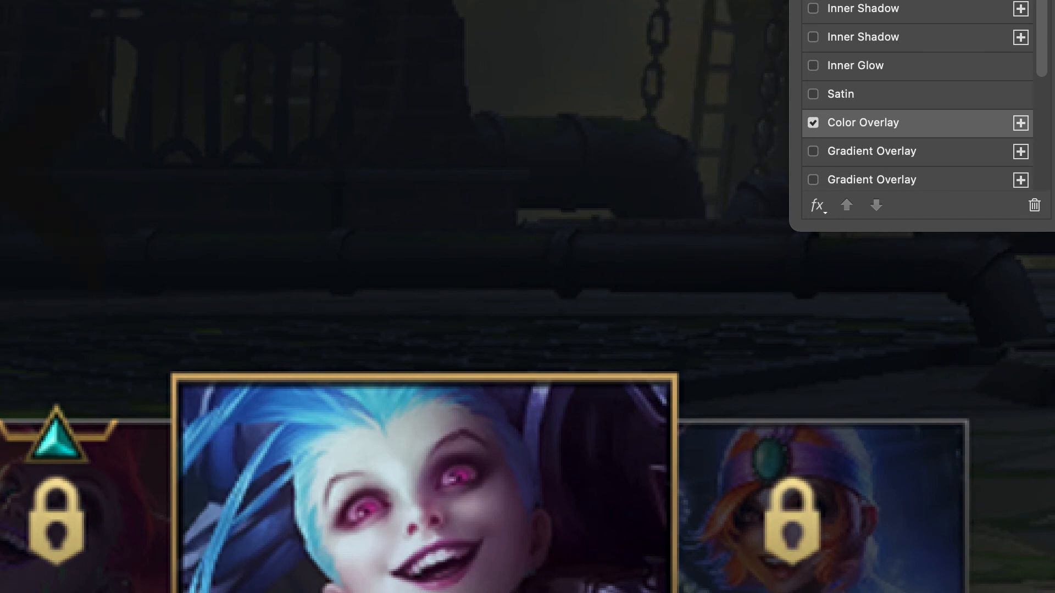
Add a gradient stroke to the chevron and recolour its first stop to a muted gold.
{"action": "left_click", "coordinate": [862, 0]}
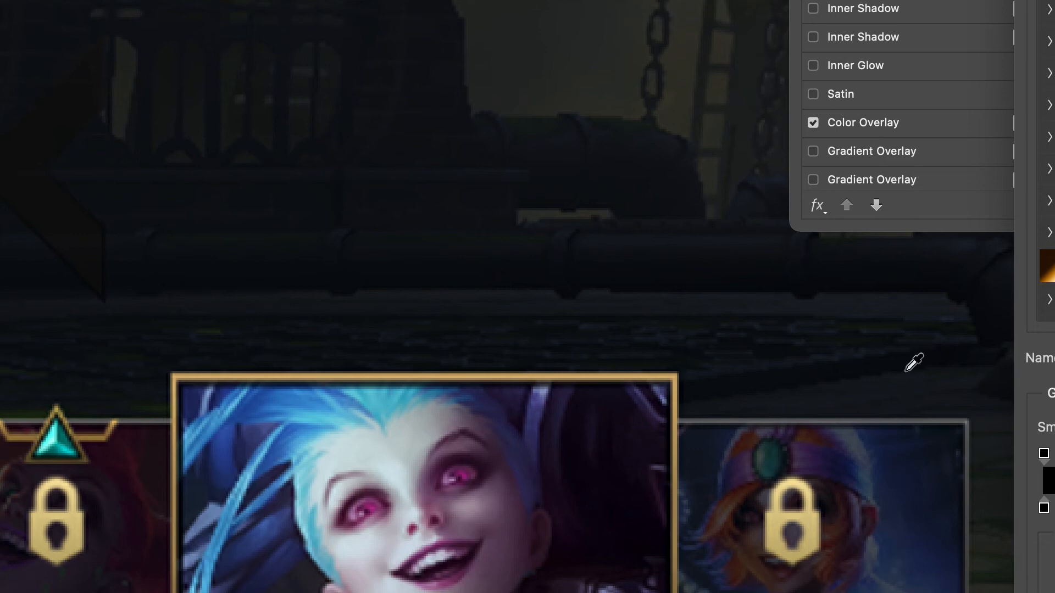
{"action": "left_click", "coordinate": [1042, 503]}
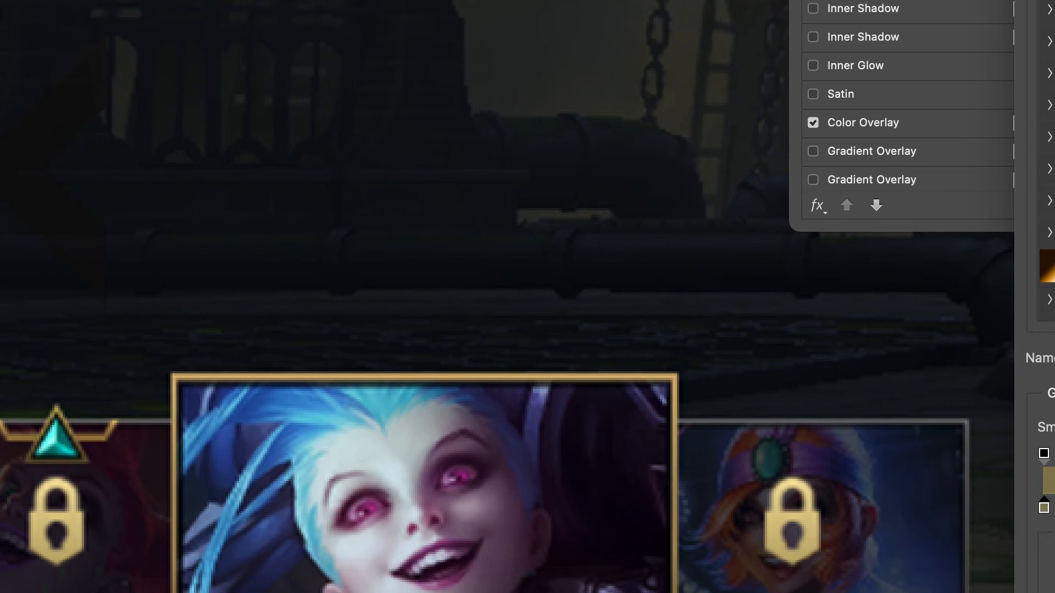
{"action": "key", "text": "Return"}
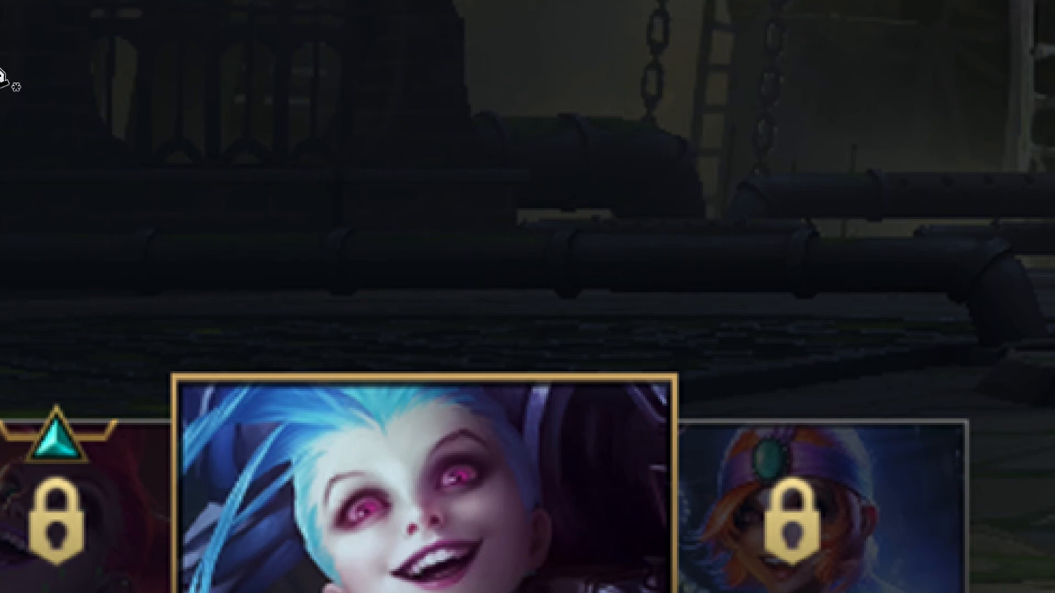
Select the edge points of the rectangle that trims the chevron's arms and nudge its right edge slightly to the left.
{"action": "left_click", "coordinate": [13, 62], "text": "ctrl"}
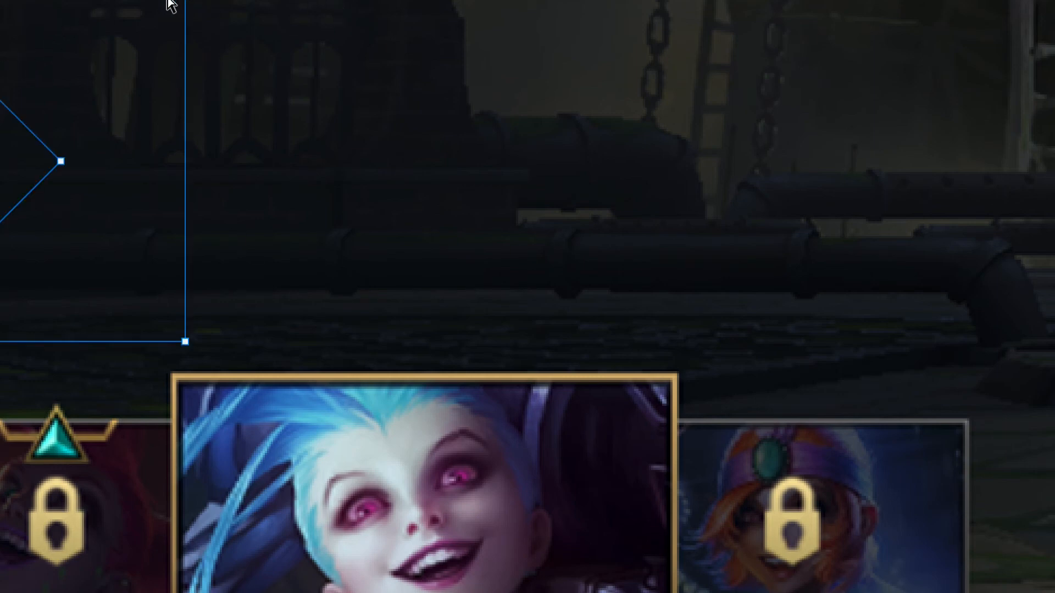
{"action": "key", "text": "v"}
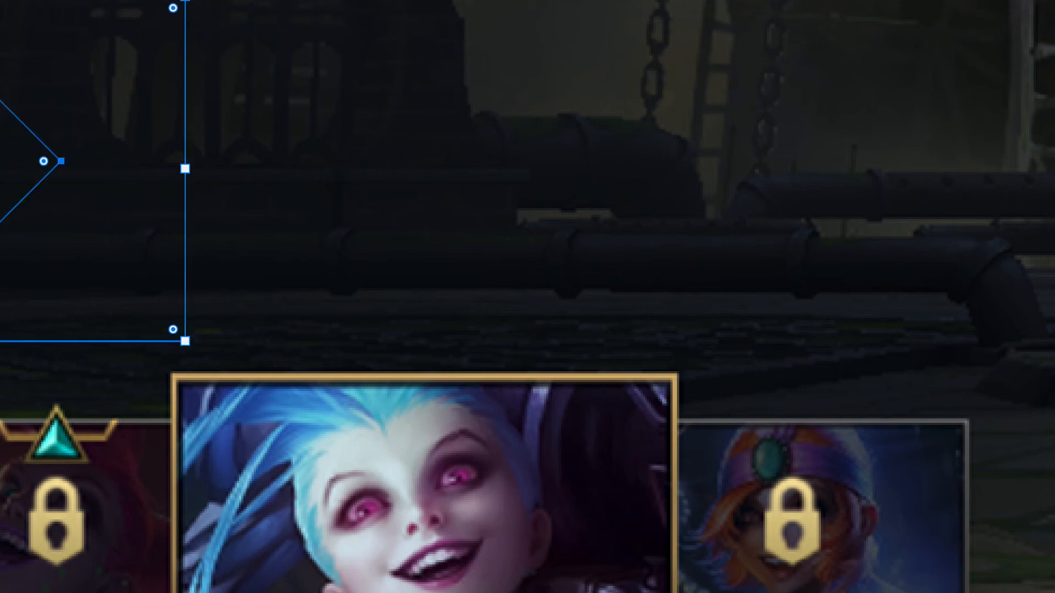
{"action": "key", "text": "shift+m"}
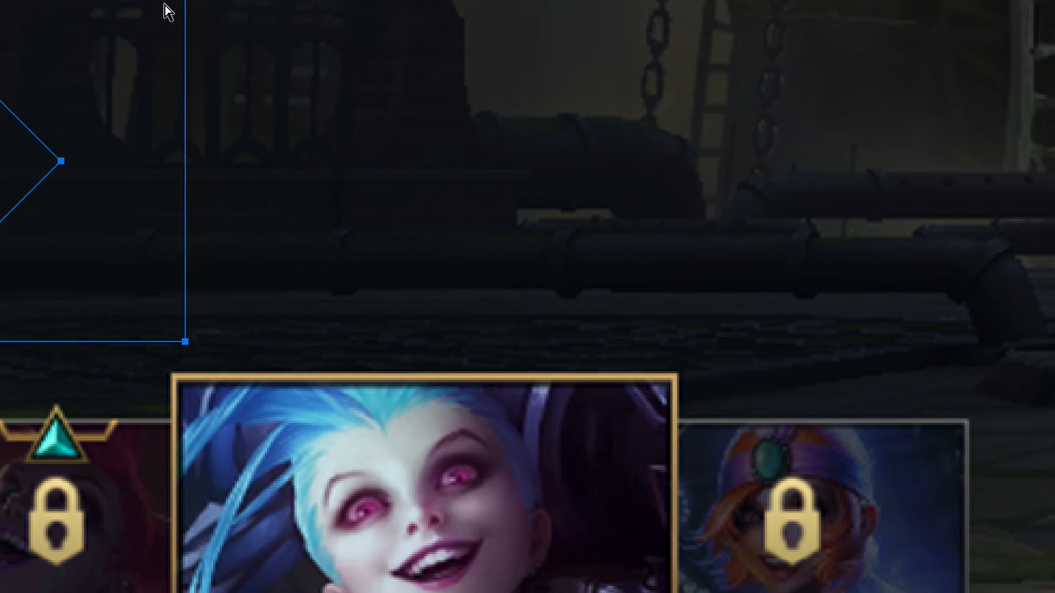
{"action": "key", "text": "v"}
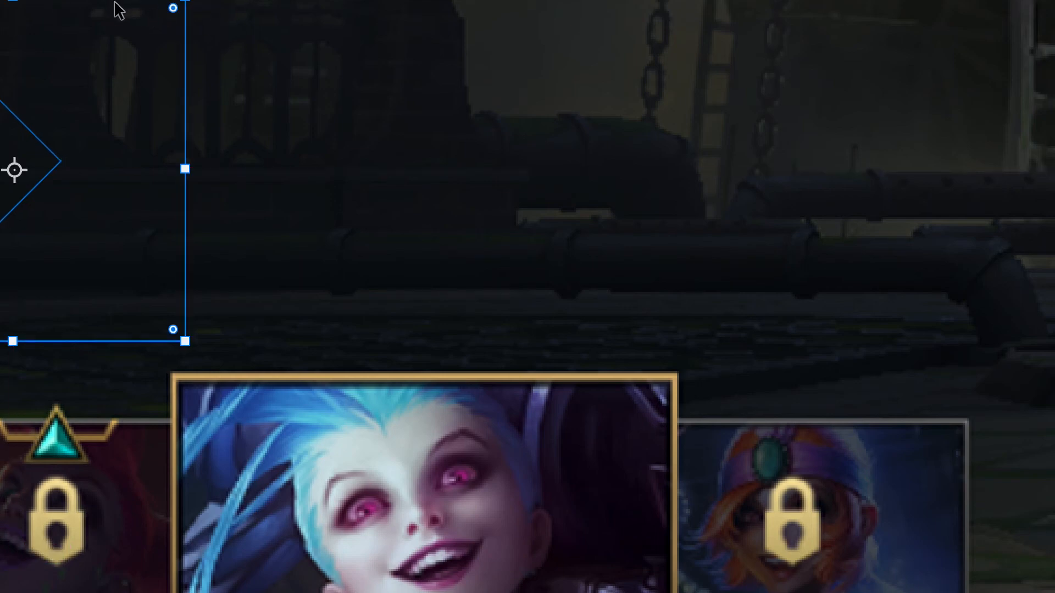
{"action": "key", "text": "a"}
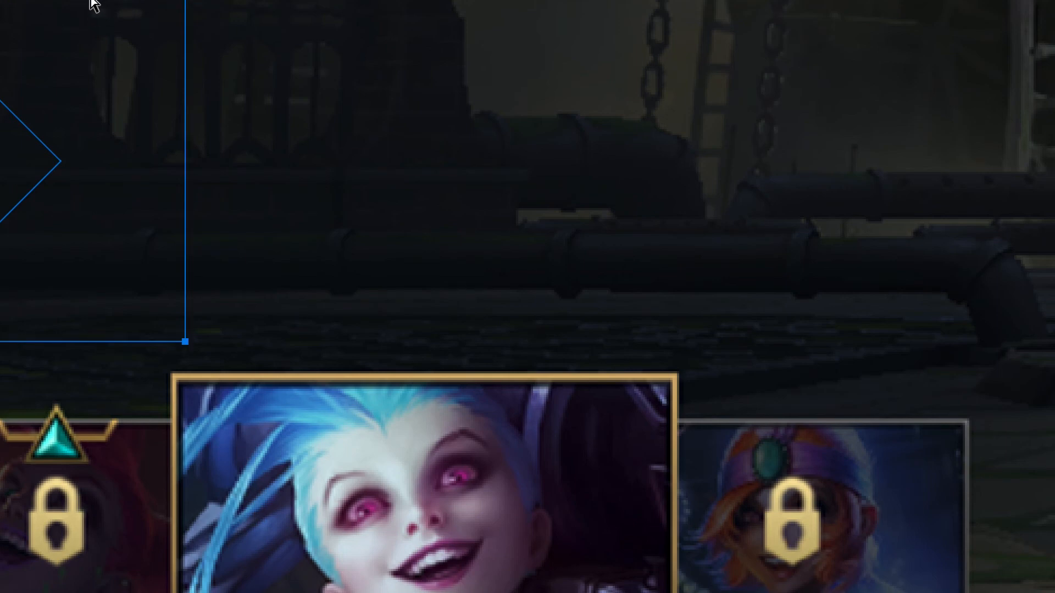
{"action": "key", "text": "Left"}
{"action": "key", "text": "Left"}
{"action": "key", "text": "Left"}
{"action": "key", "text": "Left"}
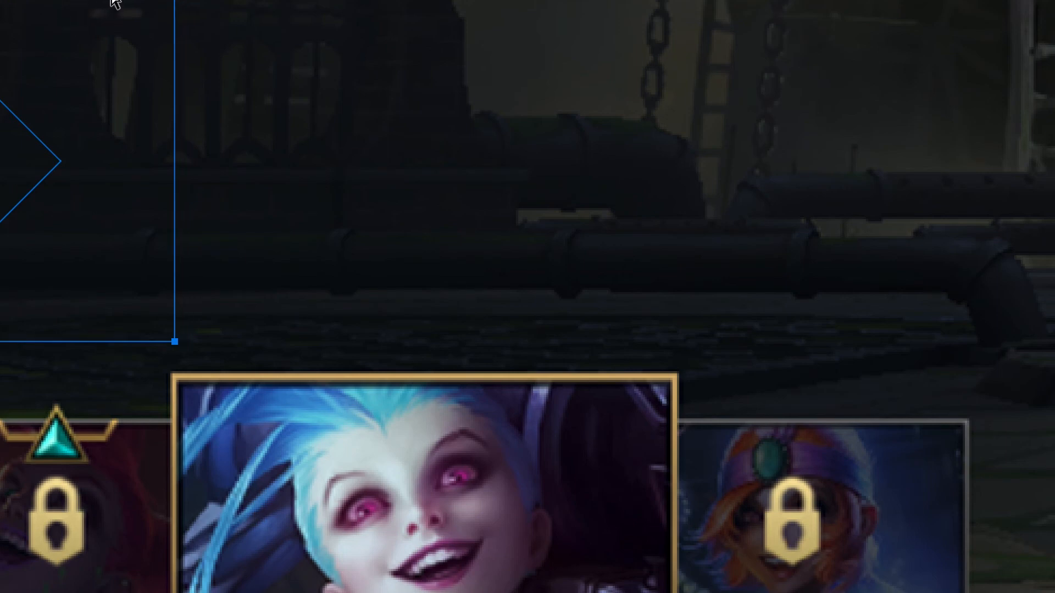
{"action": "left_click", "coordinate": [111, 1]}
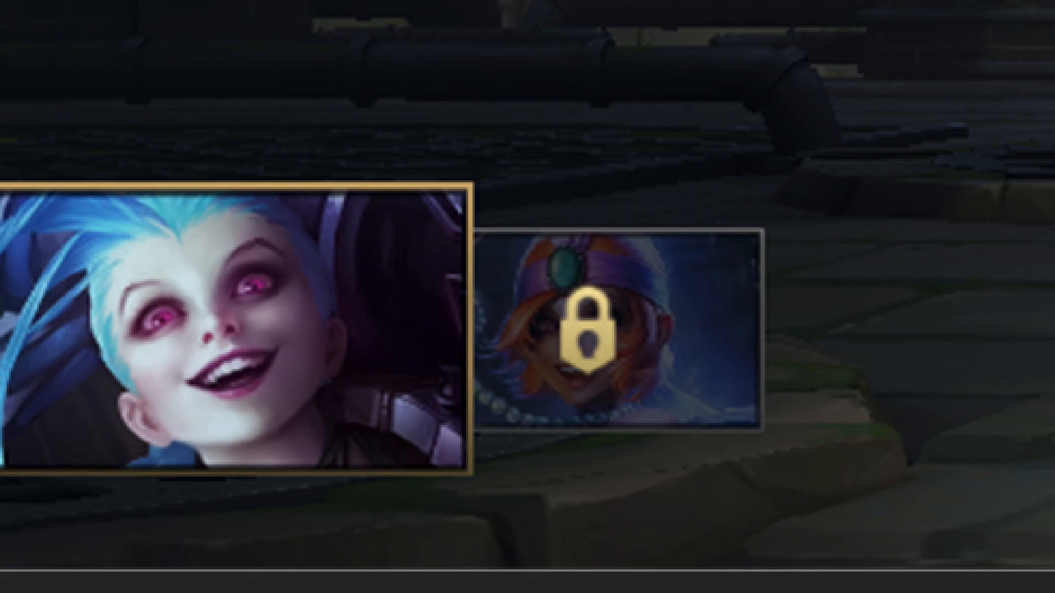
Copy the large Jinx portrait from the reference, draw a frame-sized rectangle behind it, and move the rectangle above the card.
{"action": "left_click_drag", "start_coordinate": [0, 196], "coordinate": [463, 465]}
{"action": "key", "text": "ctrl+d"}
{"action": "left_click_drag", "start_coordinate": [2, 181], "coordinate": [473, 476]}
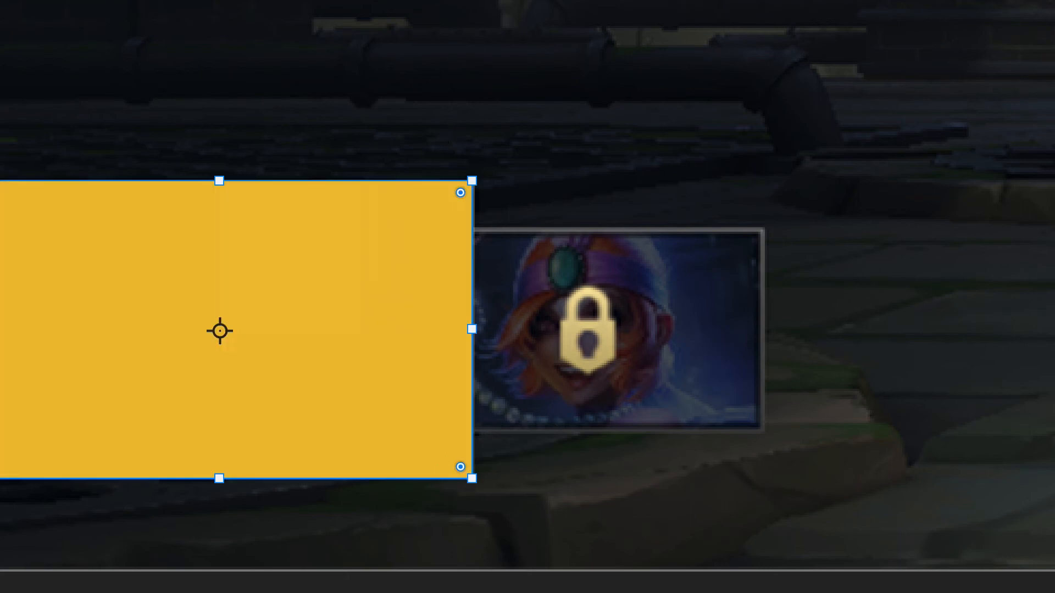
{"action": "key", "text": "super+["}
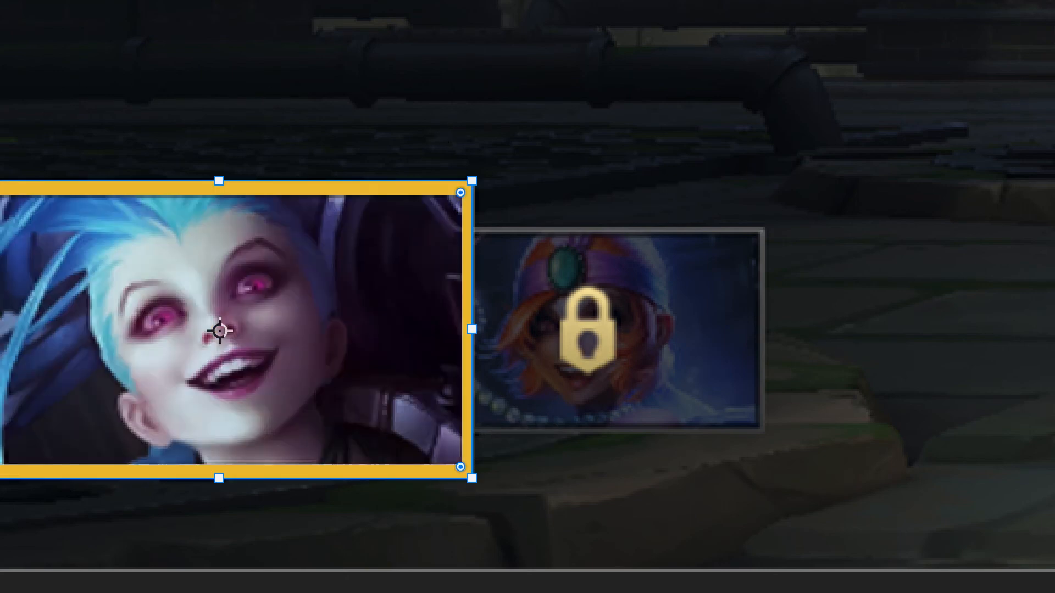
{"action": "key", "text": "v"}
{"action": "left_click_drag", "start_coordinate": [302, 353], "coordinate": [298, 44]}
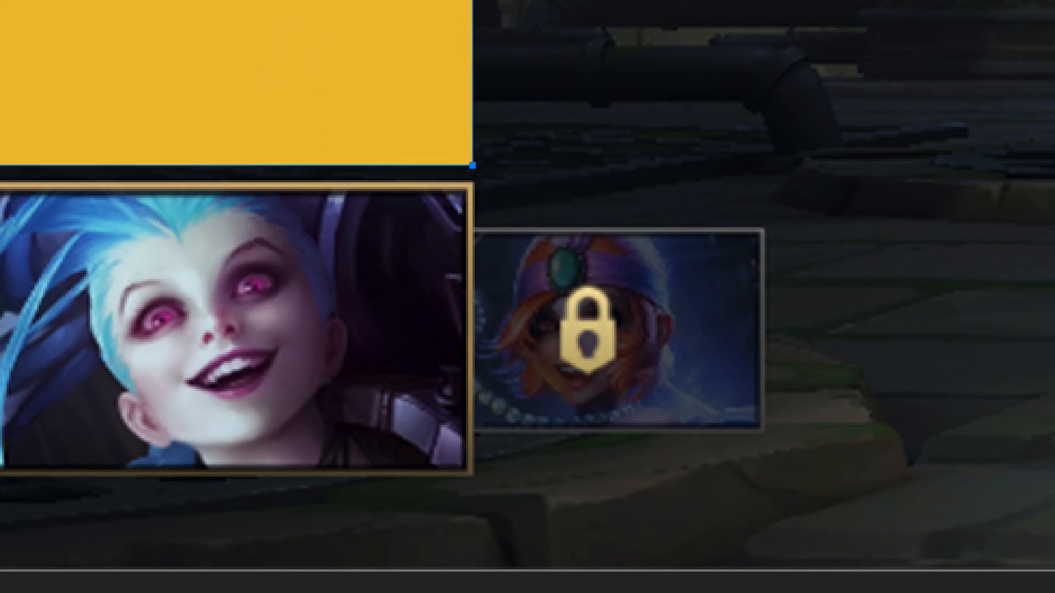
{"action": "key", "text": "super+["}
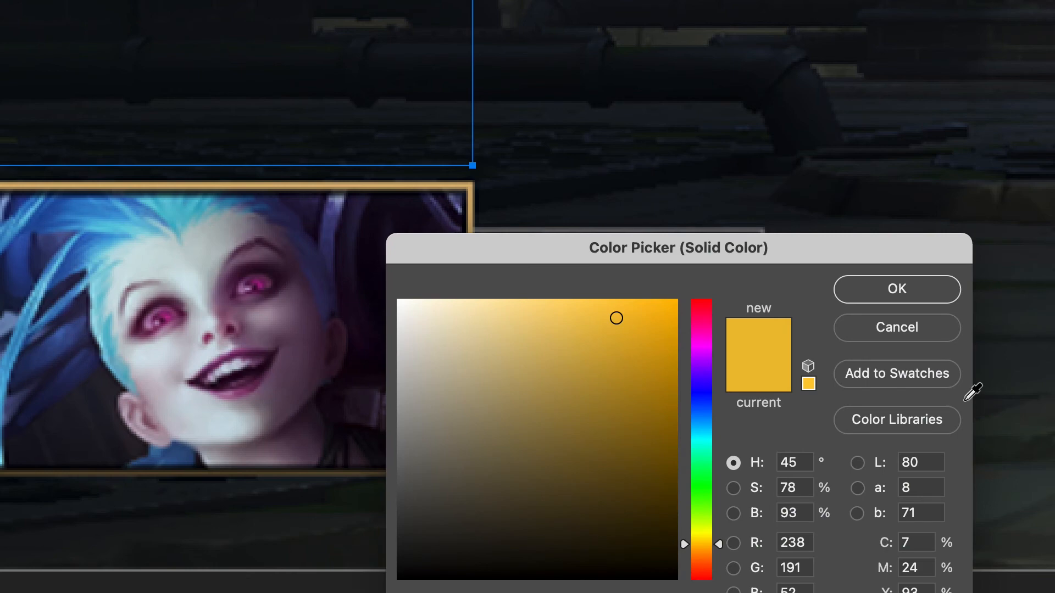
Give the rectangle a muted gold gradient stroke by recolouring its gradient stops, and make its fill transparent.
{"action": "left_click_drag", "start_coordinate": [488, 547], "coordinate": [397, 580]}
{"action": "left_click", "coordinate": [877, 292]}
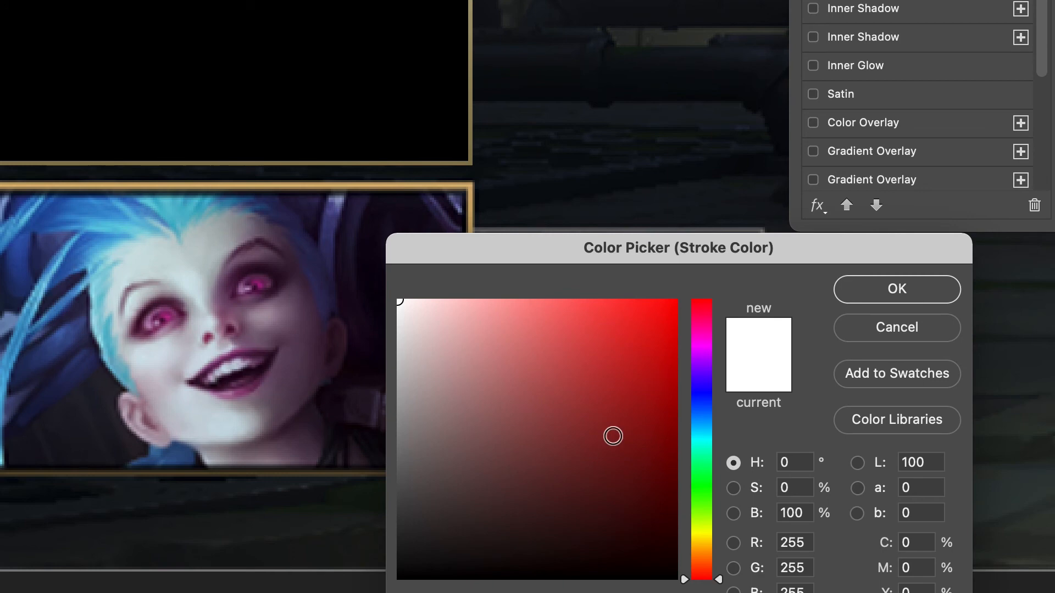
{"action": "left_click_drag", "start_coordinate": [612, 435], "coordinate": [400, 576]}
{"action": "left_click", "coordinate": [899, 290]}
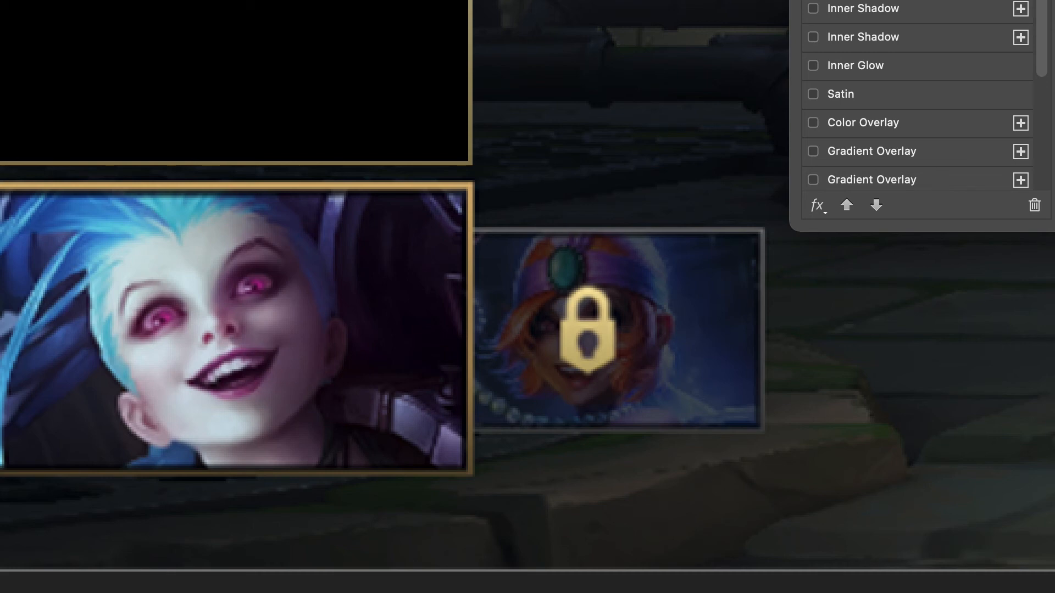
{"action": "scroll", "coordinate": [826, 115], "scroll_direction": "down", "scroll_amount": 2}
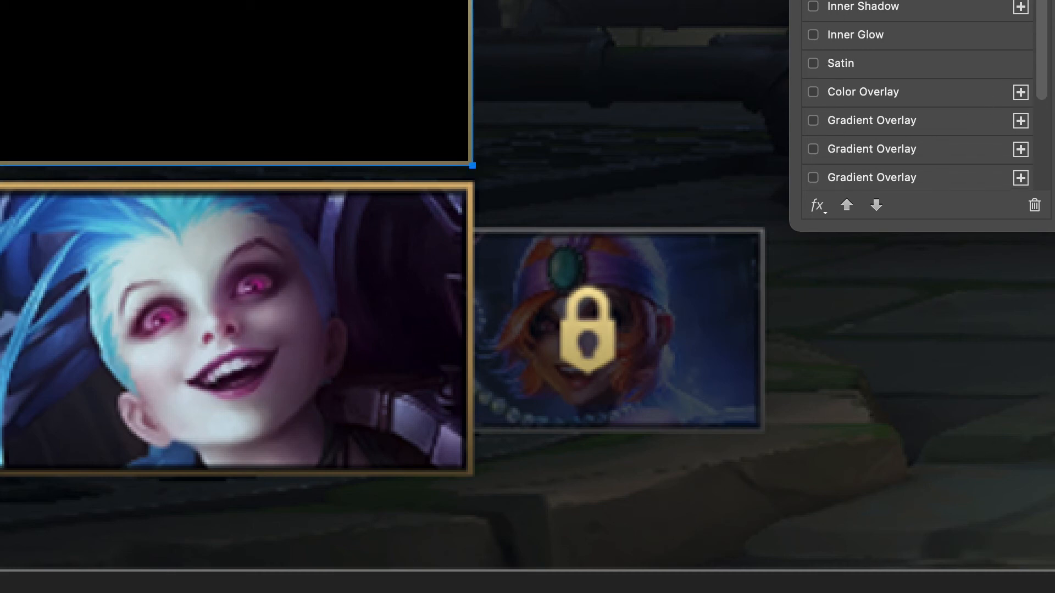
{"action": "key", "text": "Return"}
{"action": "key", "text": "shift+5"}
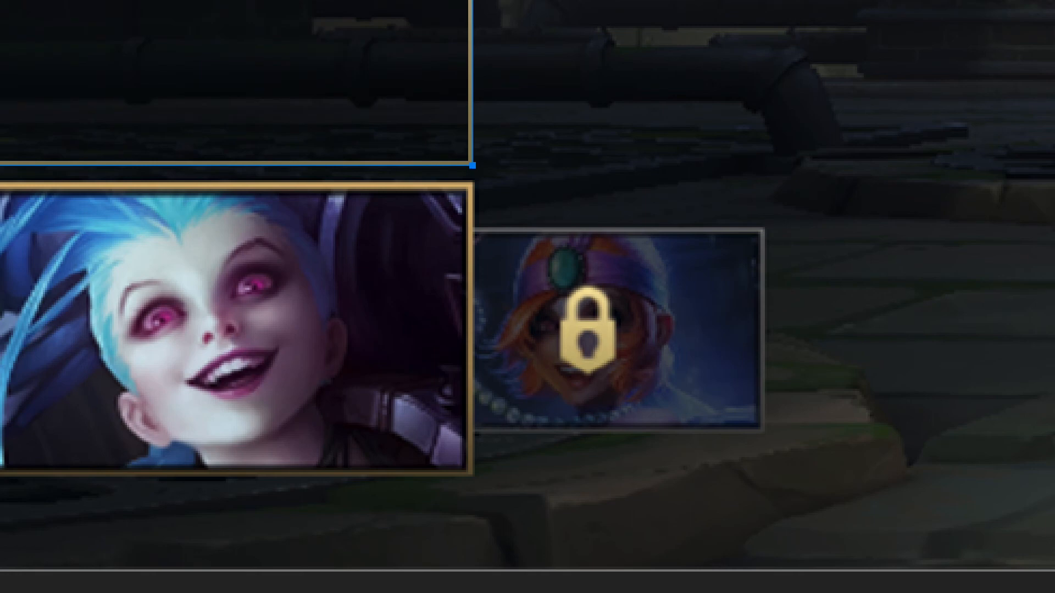
Fit the gold frame around the copied portrait and shift both above the original card for comparison.
{"action": "left_click", "coordinate": [231, 330], "text": "ctrl"}
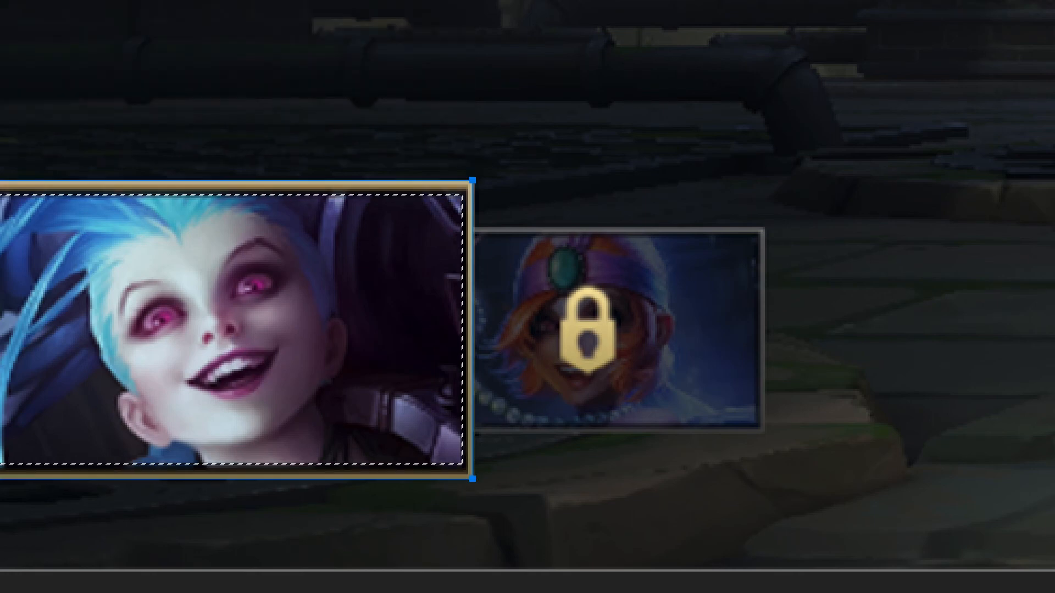
{"action": "key", "text": "ctrl+d"}
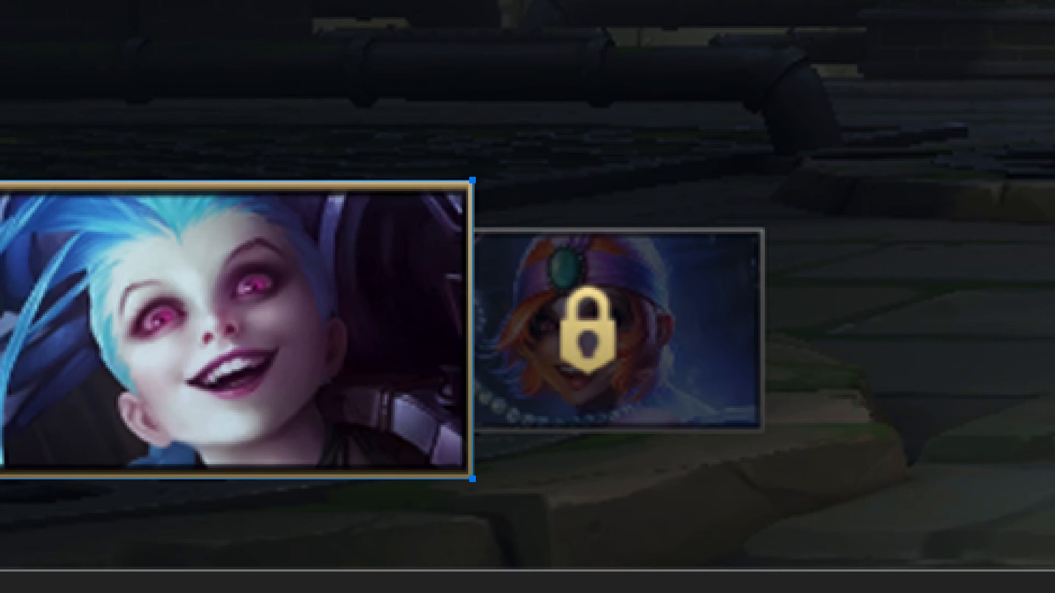
{"action": "key", "text": "shift+Up"}
{"action": "key", "text": "shift+Up"}
{"action": "key", "text": "shift+Up"}
{"action": "key", "text": "shift+Up"}
{"action": "key", "text": "shift+Up"}
{"action": "key", "text": "shift+Up"}
{"action": "key", "text": "shift+Up"}
{"action": "key", "text": "shift+Up"}
{"action": "key", "text": "shift+Up"}
{"action": "key", "text": "shift+Up"}
{"action": "key", "text": "shift+Up"}
{"action": "key", "text": "shift+Up"}
{"action": "key", "text": "shift+Up"}
{"action": "key", "text": "shift+Up"}
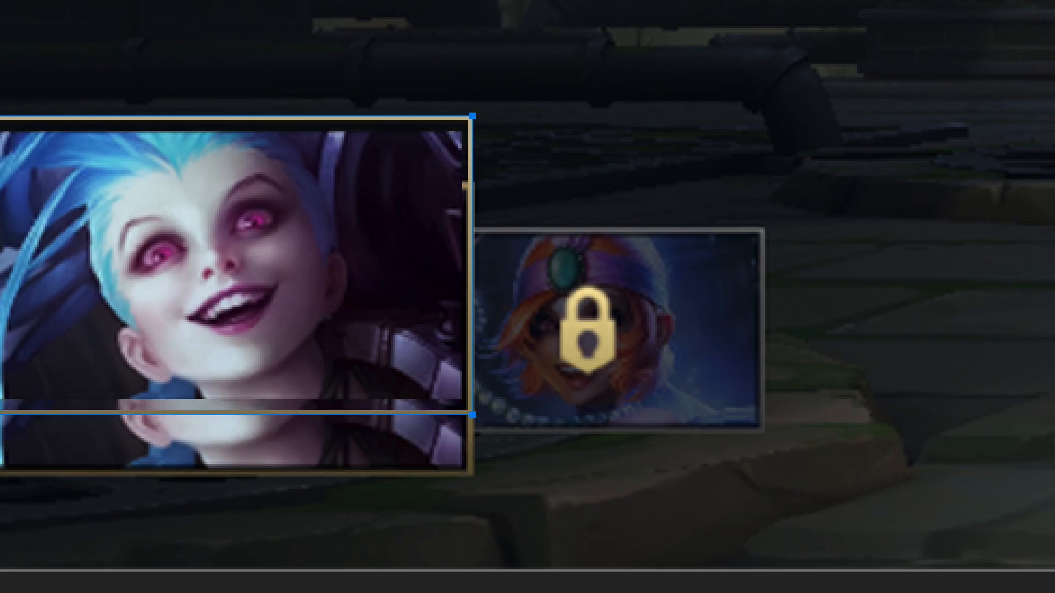
{"action": "key", "text": "shift+Up"}
{"action": "key", "text": "shift+Up"}
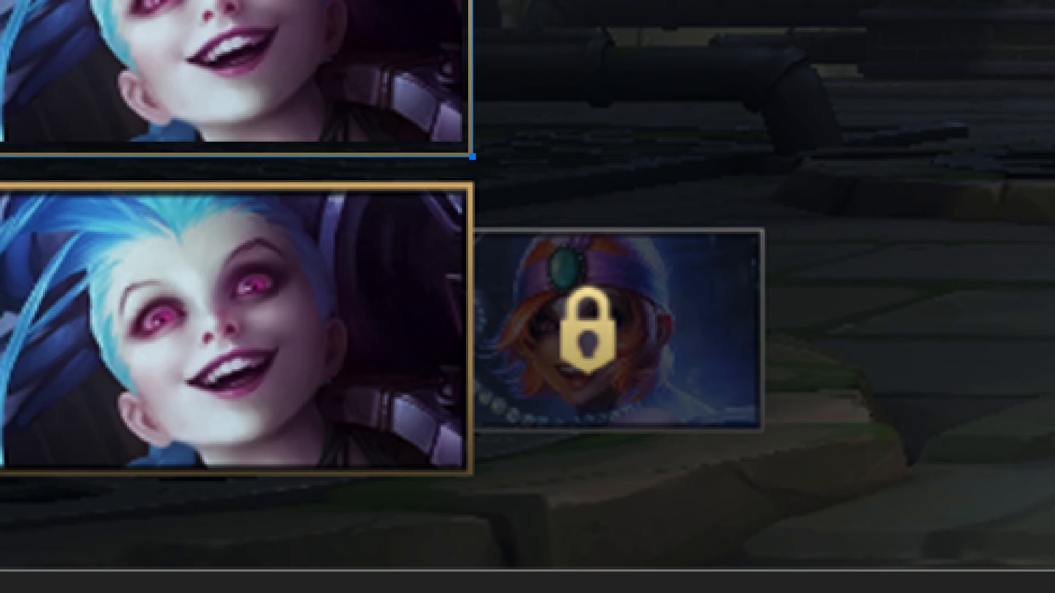
Place the framed portrait back over the reference card and adjust the frame's layer style.
{"action": "key", "text": "Delete"}
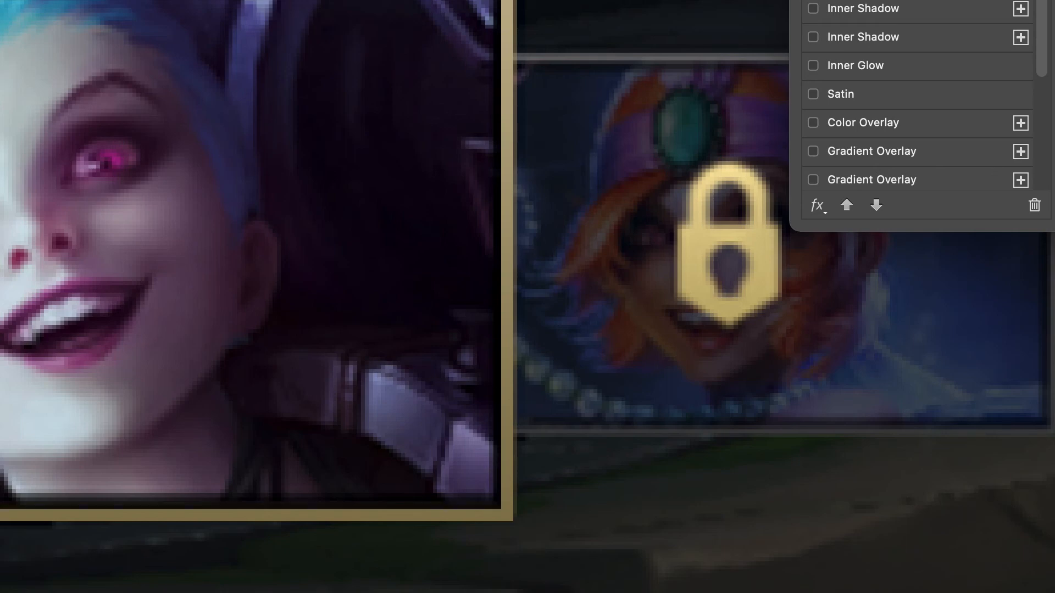
{"action": "key", "text": "Return"}
{"action": "scroll", "coordinate": [523, 97], "scroll_direction": "down", "scroll_amount": 5}
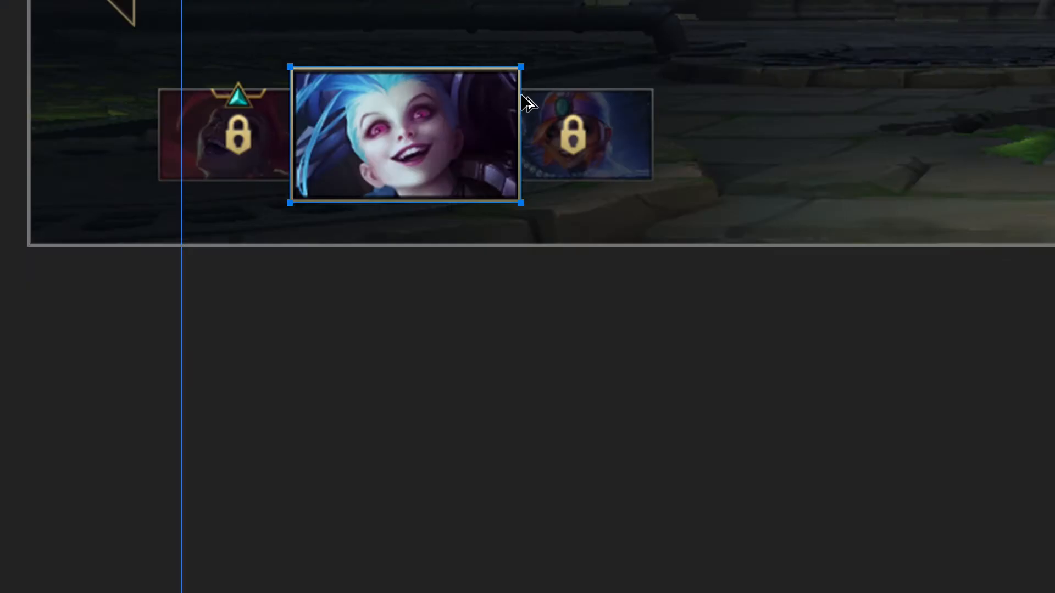
Duplicate the framed Jinx portrait to the right, overlapping the locked orange-haired champion's card.
{"action": "key", "text": "super+h"}
{"action": "scroll", "coordinate": [690, 179], "scroll_direction": "up", "scroll_amount": 5}
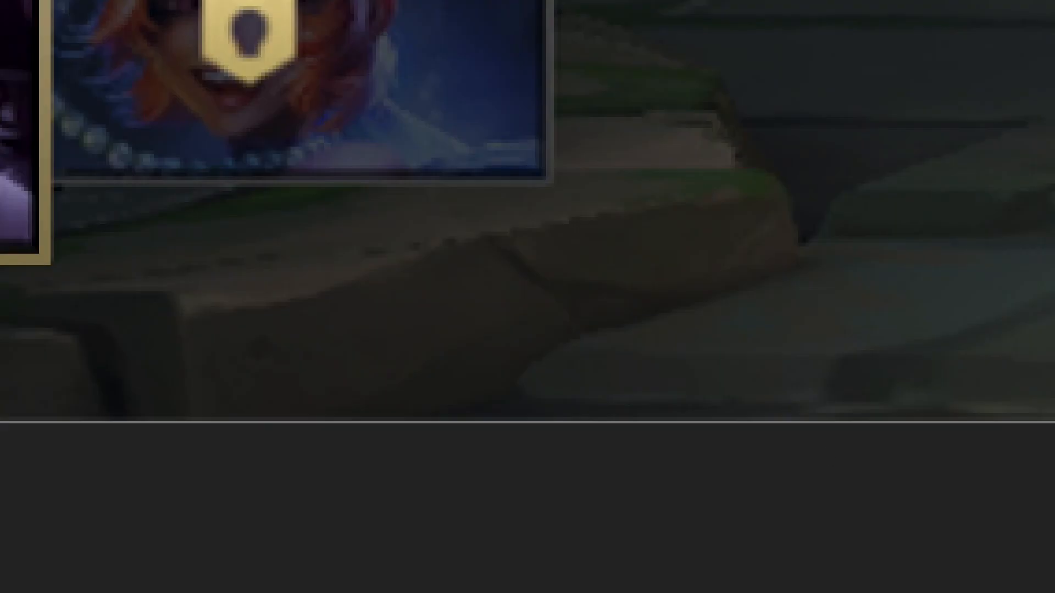
{"action": "left_click_drag", "start_coordinate": [1, 52], "coordinate": [756, 283]}
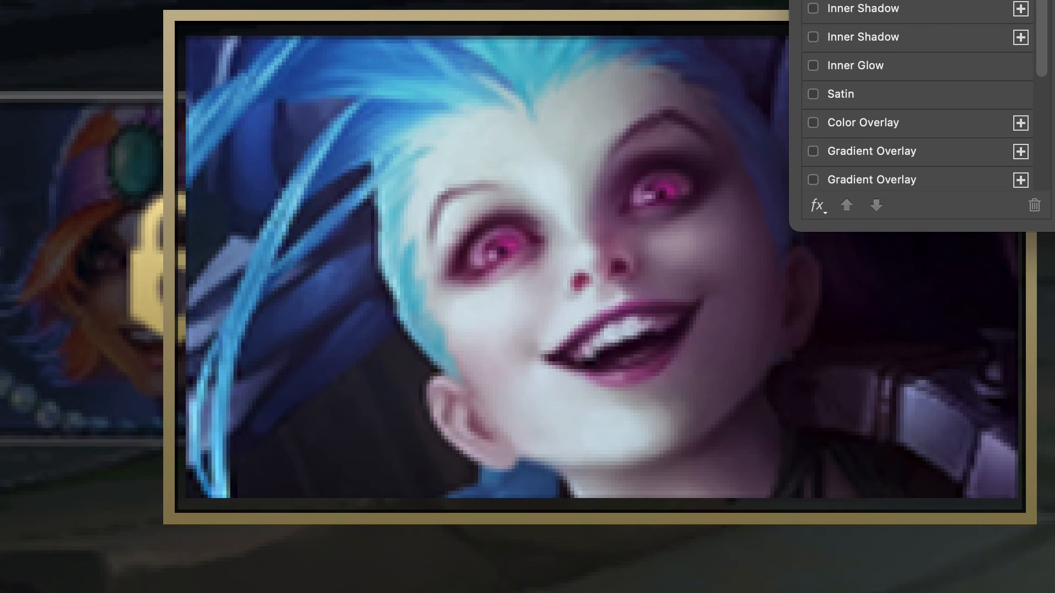
{"action": "key", "text": "Return"}
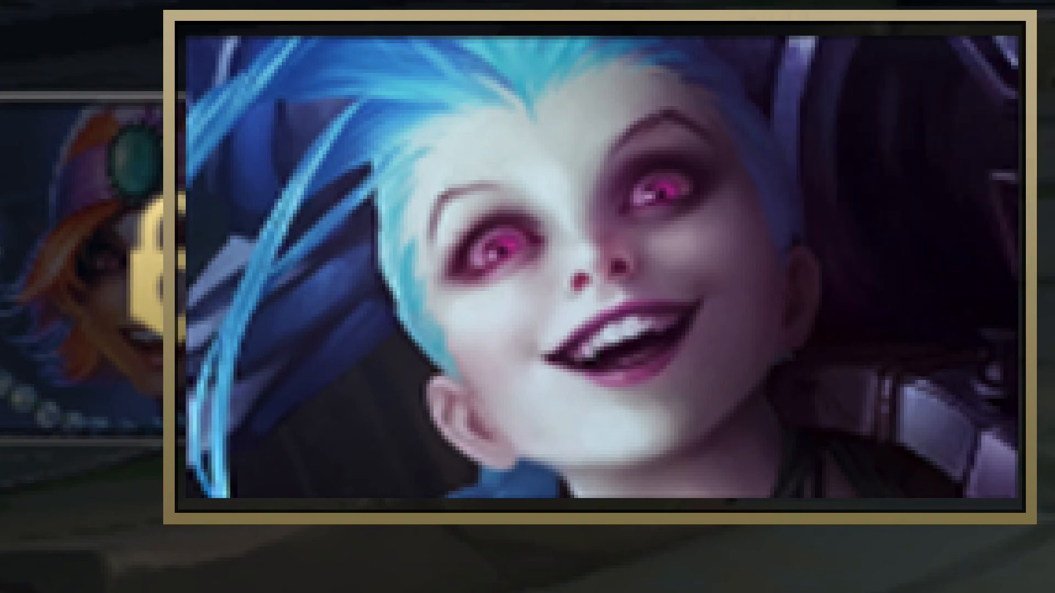
Scale the duplicated framed portrait down proportionally around its centre to roughly the height of the locked side card.
{"action": "scroll", "coordinate": [240, 179], "scroll_direction": "down", "scroll_amount": 3}
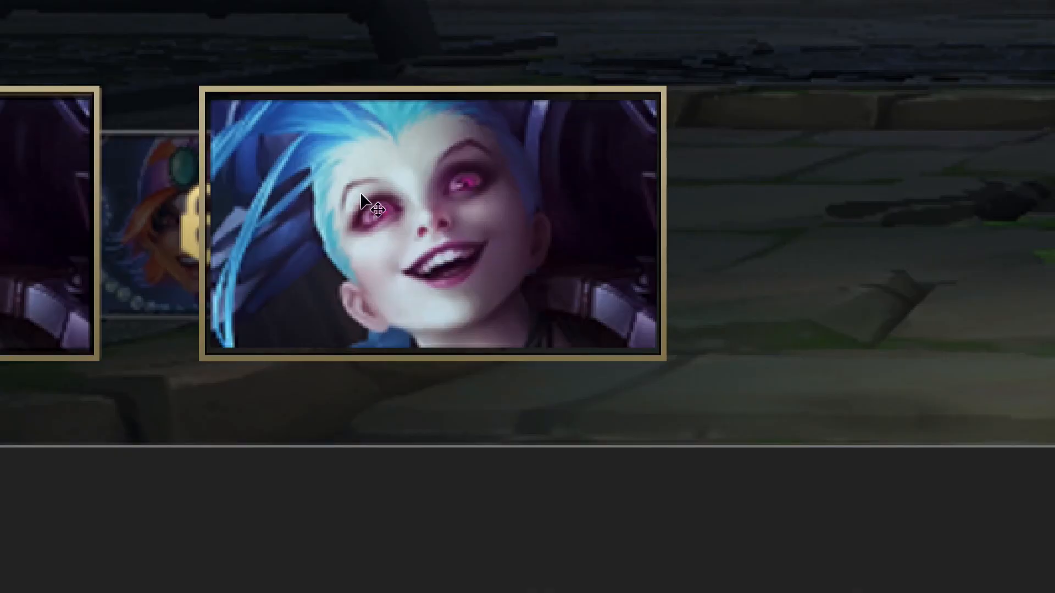
{"action": "key", "text": "ctrl+t"}
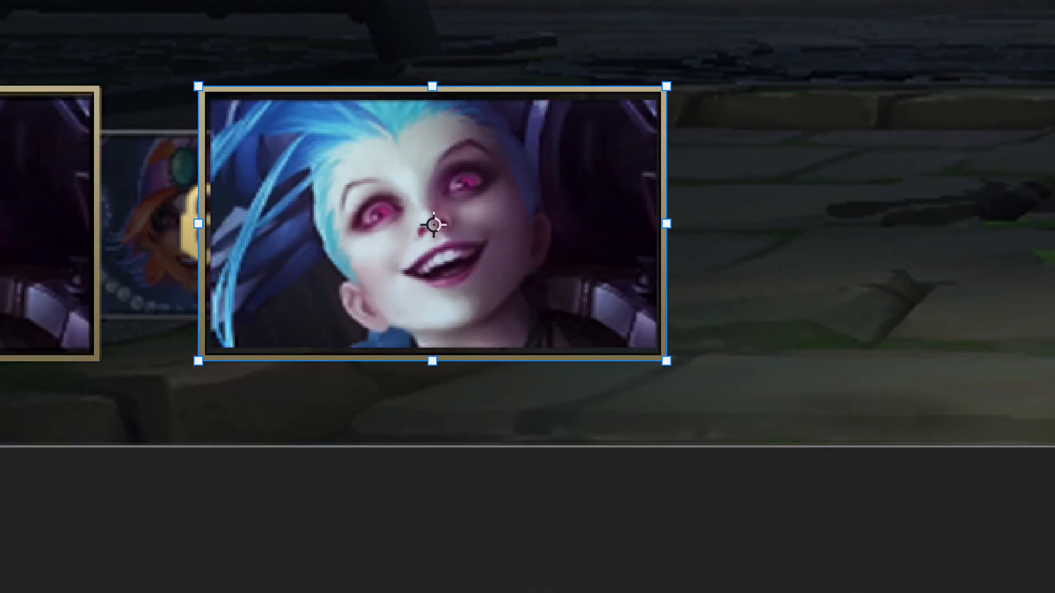
{"action": "key", "text": "shift+Down"}
{"action": "key", "text": "shift+Down"}
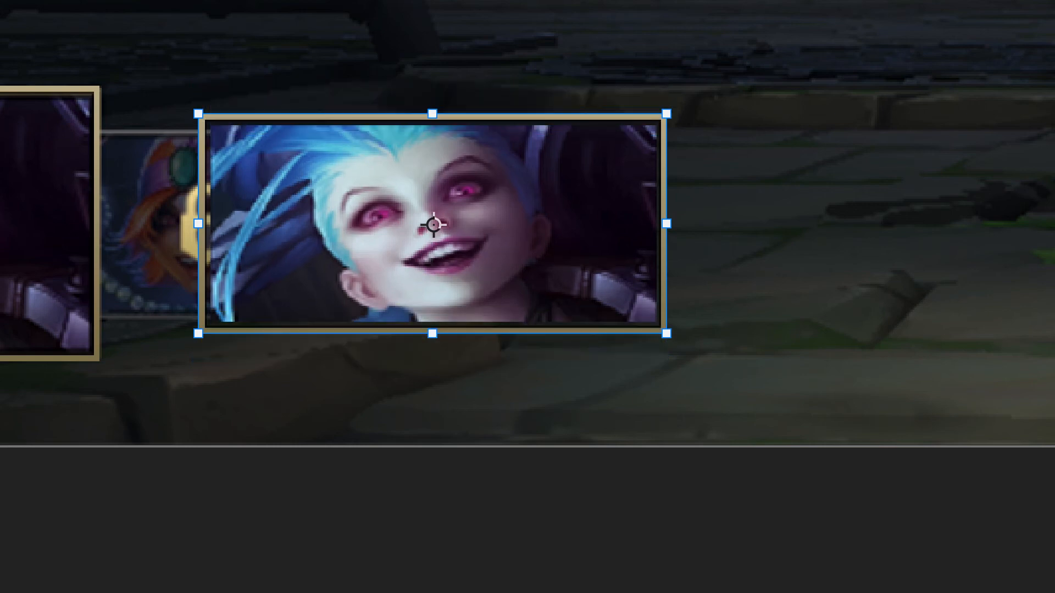
{"action": "key", "text": "shift+Down"}
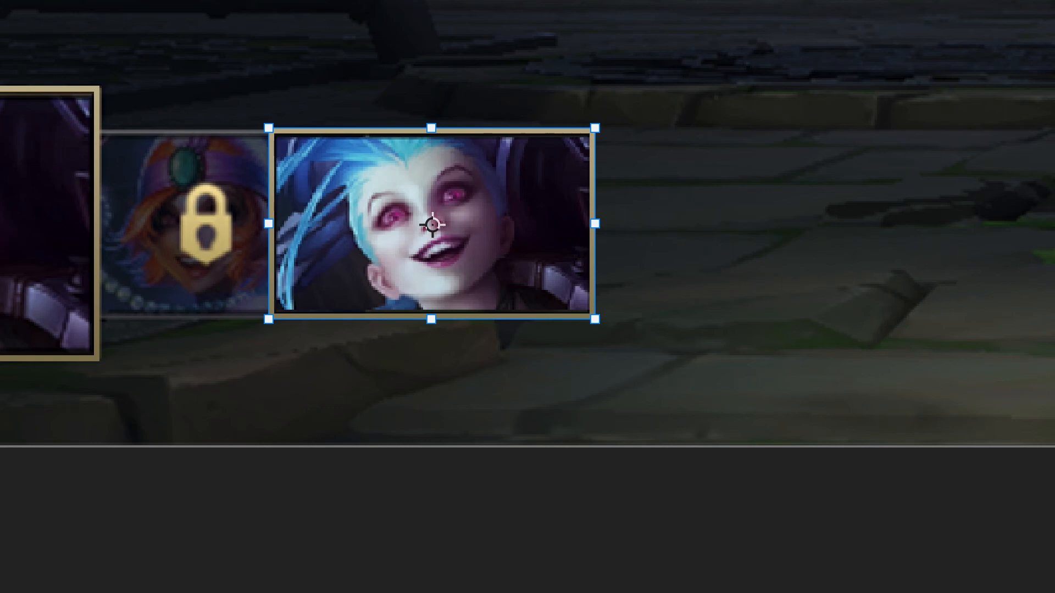
{"action": "key", "text": "Return"}
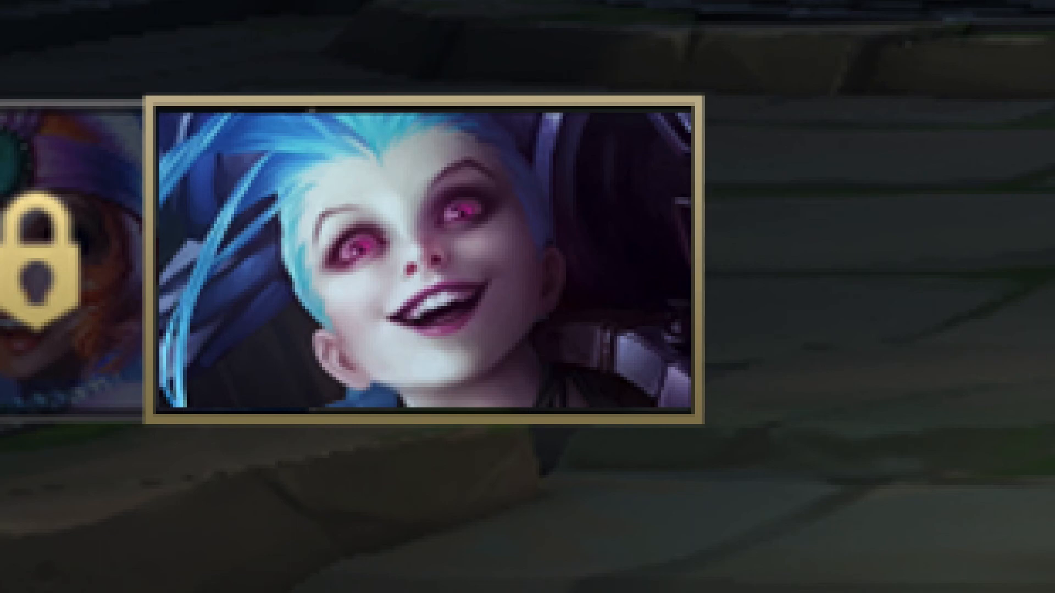
Scale the small card frame's layer effects to 70%.
{"action": "key", "text": "ctrl+h"}
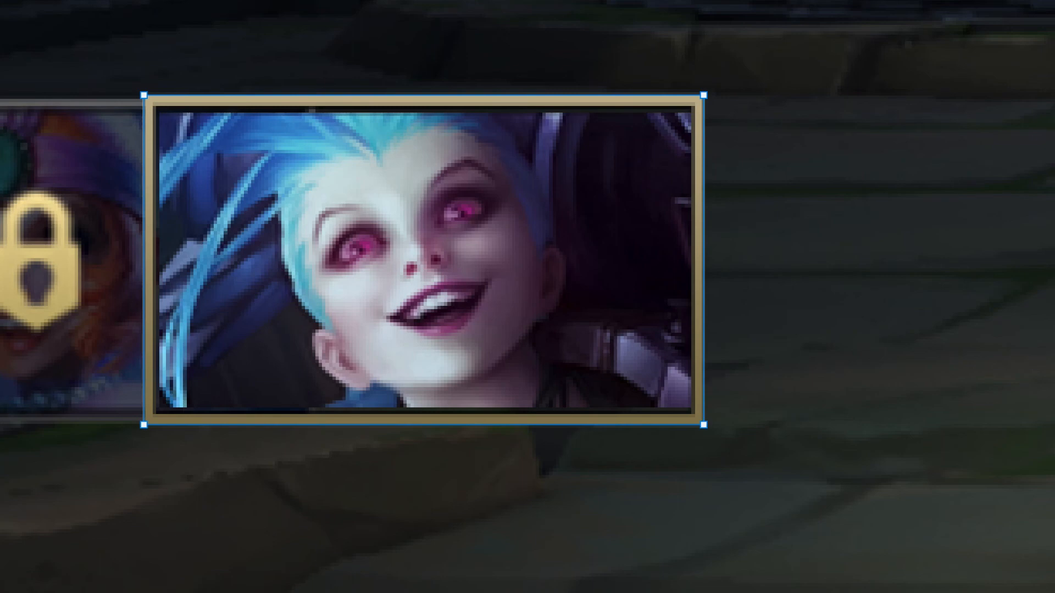
{"action": "type", "text": "70"}
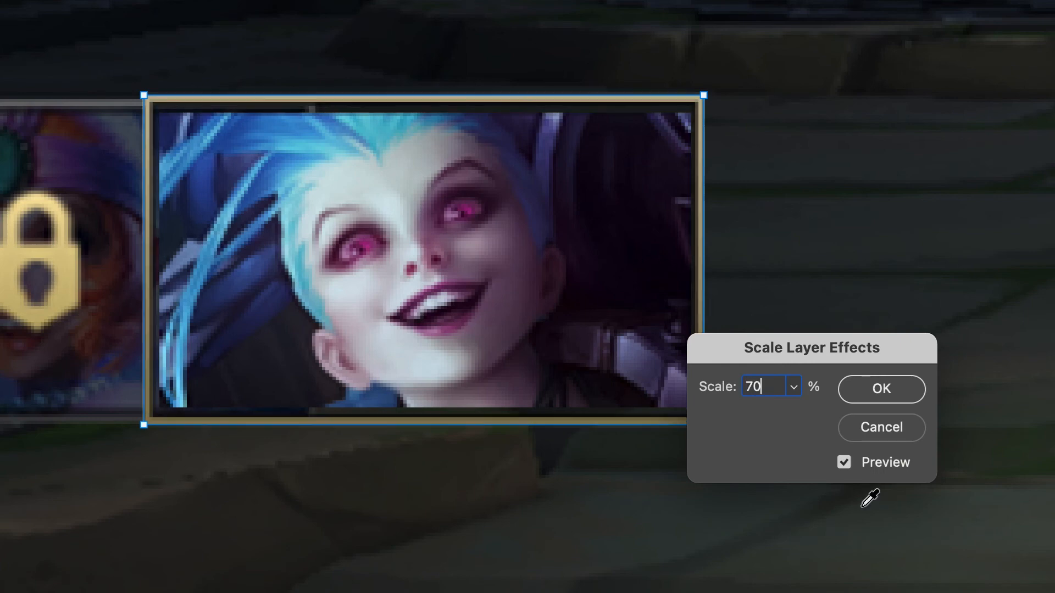
{"action": "key", "text": "Return"}
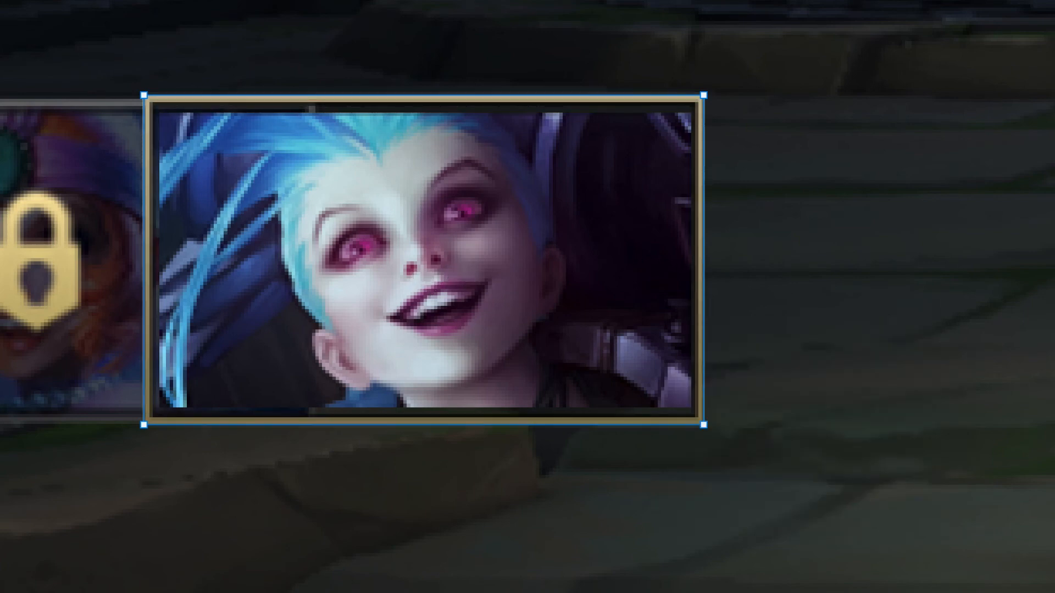
Darken the small card and turn its stroke gradient grey, setting the black stop to RGB 142, 142, 144.
{"action": "key", "text": "ctrl+h"}
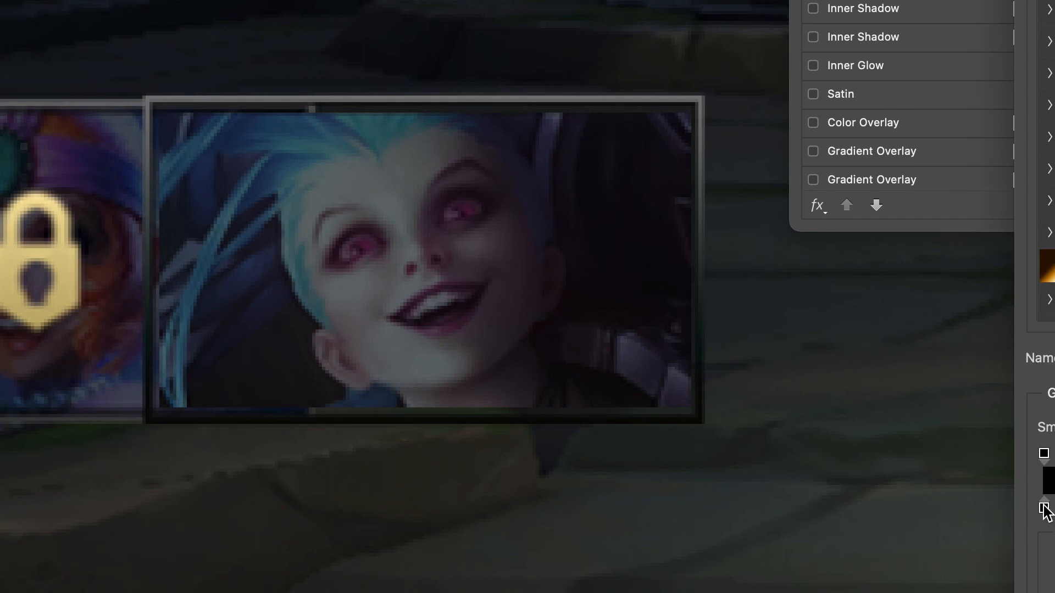
{"action": "double_click", "coordinate": [1044, 506]}
{"action": "left_click_drag", "start_coordinate": [401, 539], "coordinate": [401, 421]}
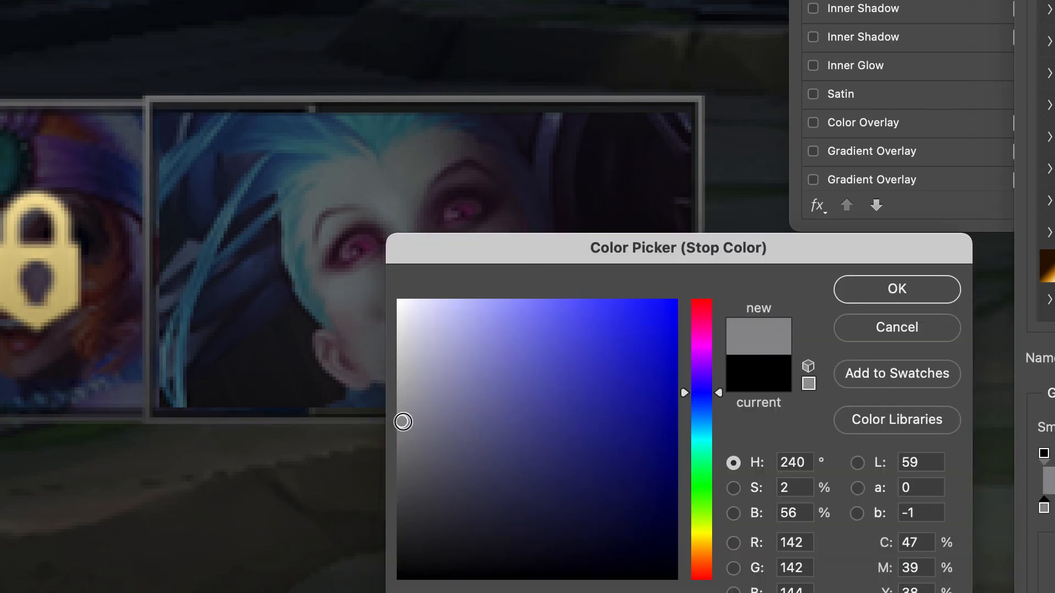
{"action": "left_click", "coordinate": [885, 297]}
{"action": "key", "text": "Return"}
{"action": "key", "text": "Return"}
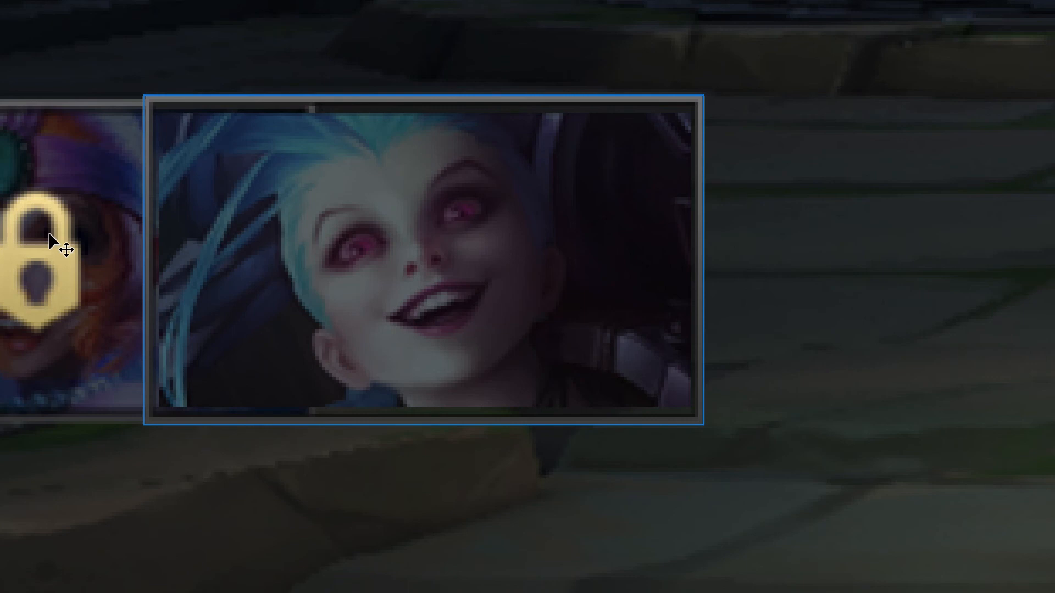
{"action": "left_click", "coordinate": [348, 241]}
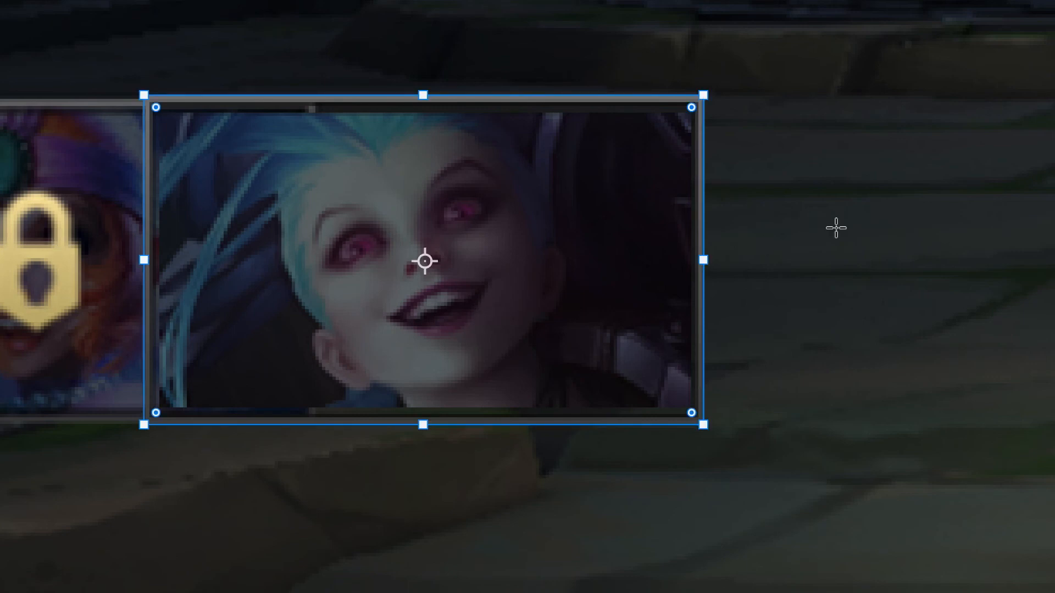
Draw a small black square just above the locked orange-haired champion's card as the base of a padlock icon.
{"action": "key", "text": "b"}
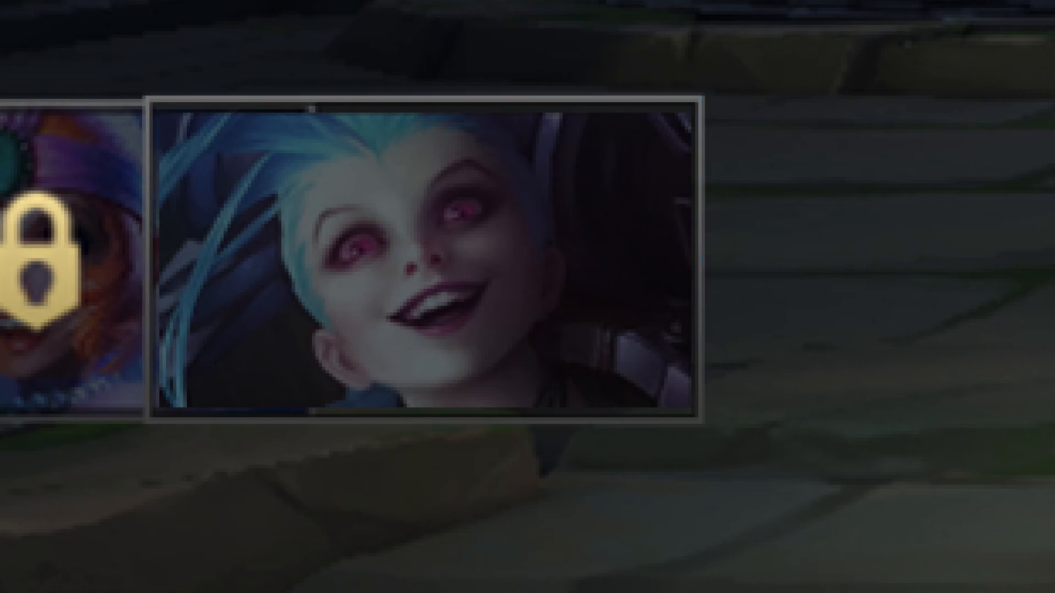
{"action": "scroll", "coordinate": [88, 2], "scroll_direction": "up", "scroll_amount": 3}
{"action": "left_click_drag", "start_coordinate": [102, 2], "coordinate": [357, 36]}
{"action": "scroll", "coordinate": [354, 33], "scroll_direction": "down", "scroll_amount": 1}
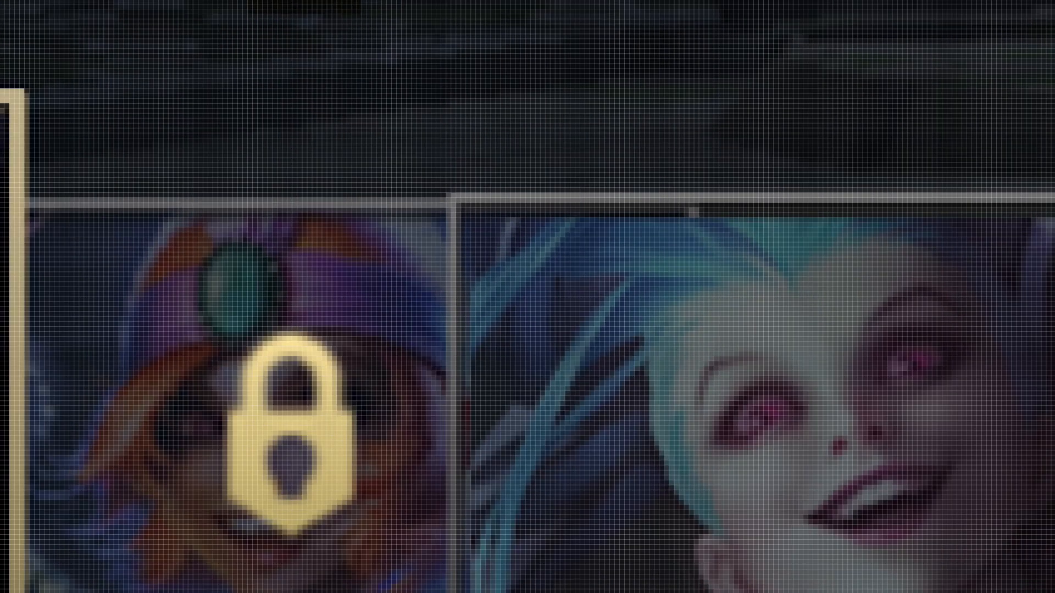
{"action": "left_click", "coordinate": [873, 288]}
{"action": "scroll", "coordinate": [203, 198], "scroll_direction": "down", "scroll_amount": 1}
{"action": "left_click_drag", "start_coordinate": [202, 198], "coordinate": [424, 393]}
{"action": "left_click_drag", "start_coordinate": [173, 113], "coordinate": [283, 346]}
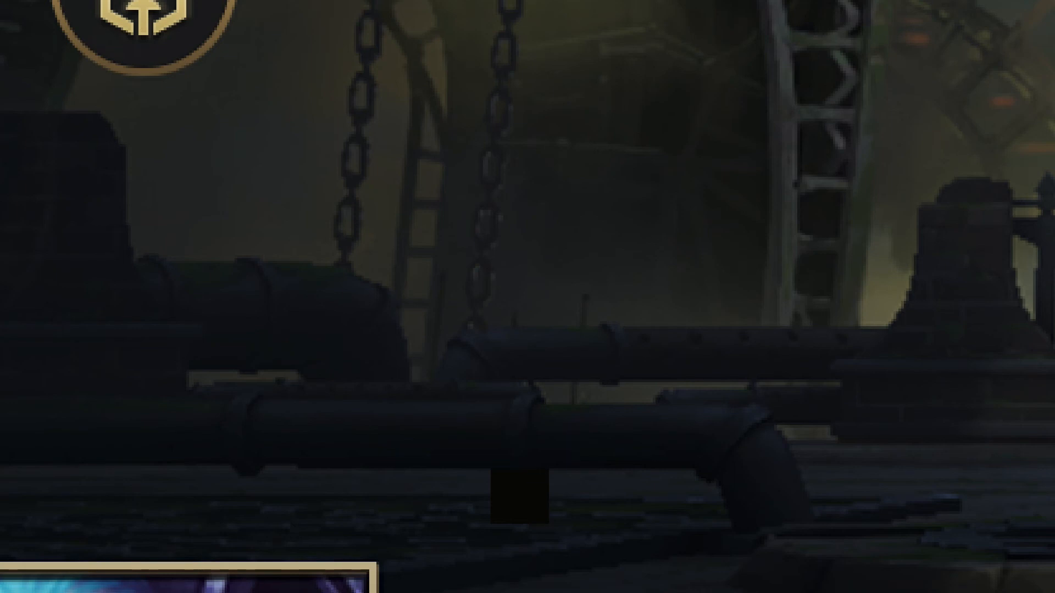
{"action": "left_click_drag", "start_coordinate": [848, 558], "coordinate": [654, 169]}
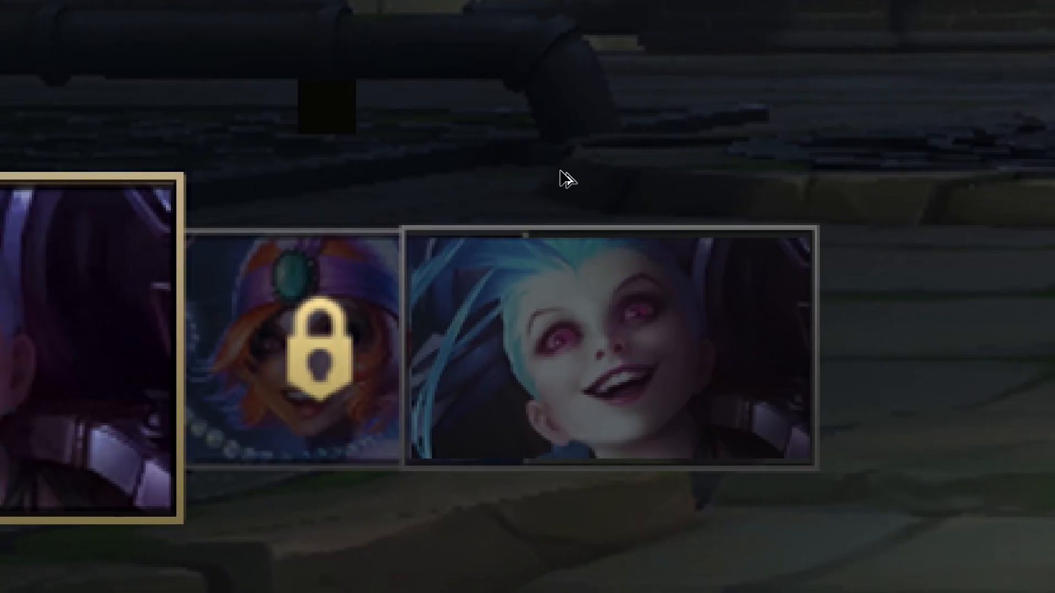
Give the small square a gradient overlay with one stop in the existing lock's light gold, RGB 246, 226, 159.
{"action": "scroll", "coordinate": [564, 170], "scroll_direction": "up", "scroll_amount": 1}
{"action": "left_click", "coordinate": [254, 69]}
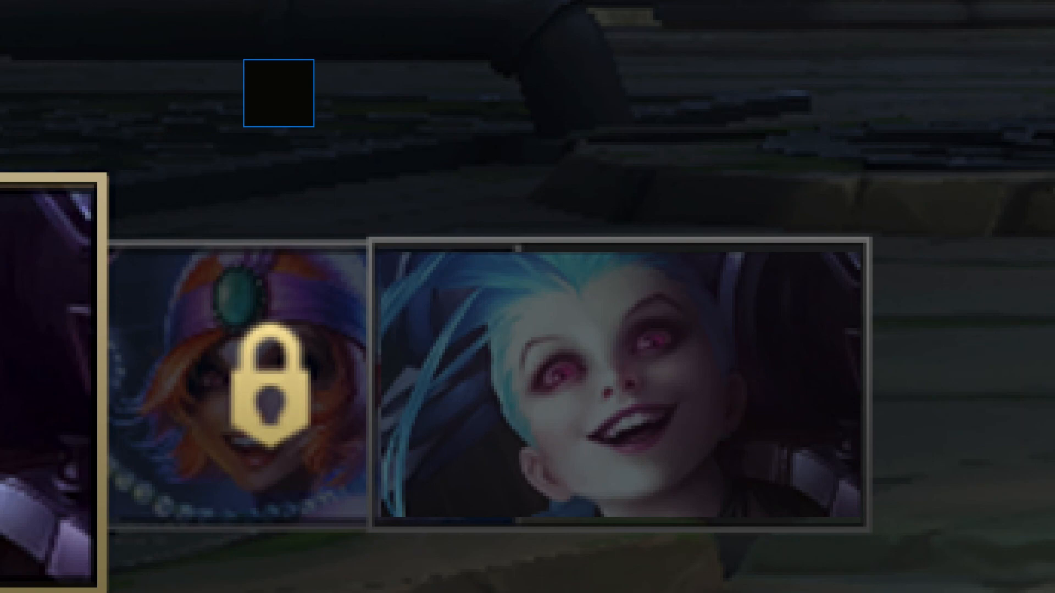
{"action": "key", "text": "alt+BackSpace"}
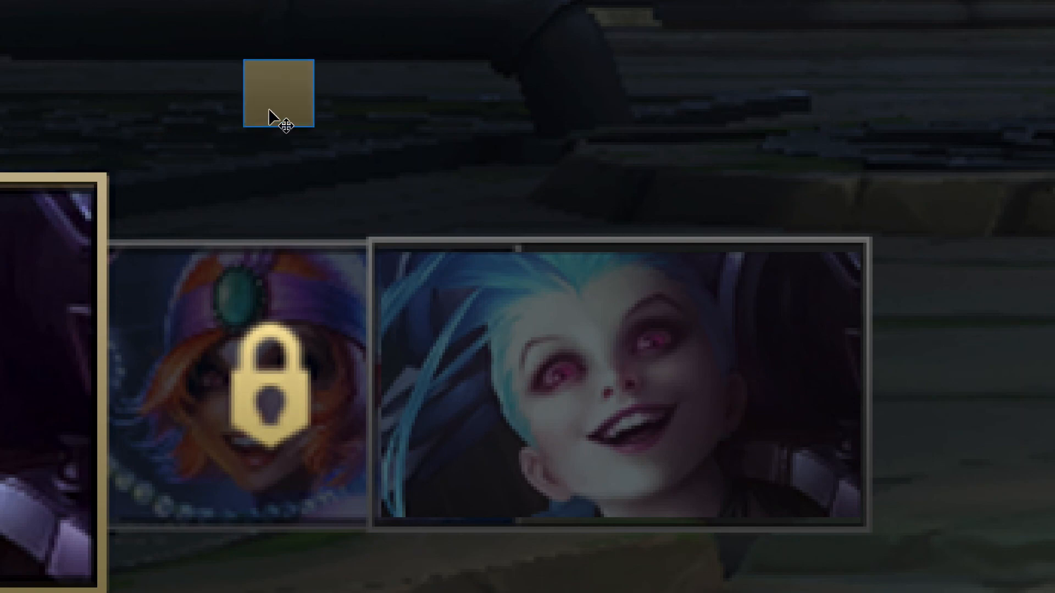
{"action": "scroll", "coordinate": [277, 105], "scroll_direction": "up", "scroll_amount": 2}
{"action": "scroll", "coordinate": [280, 89], "scroll_direction": "down", "scroll_amount": 1}
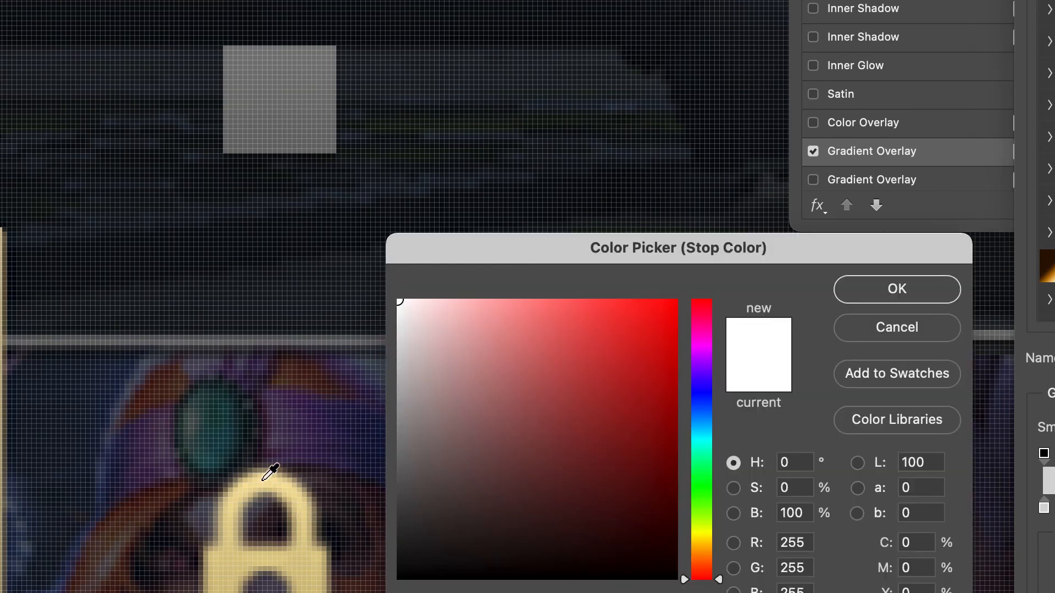
{"action": "left_click", "coordinate": [271, 472]}
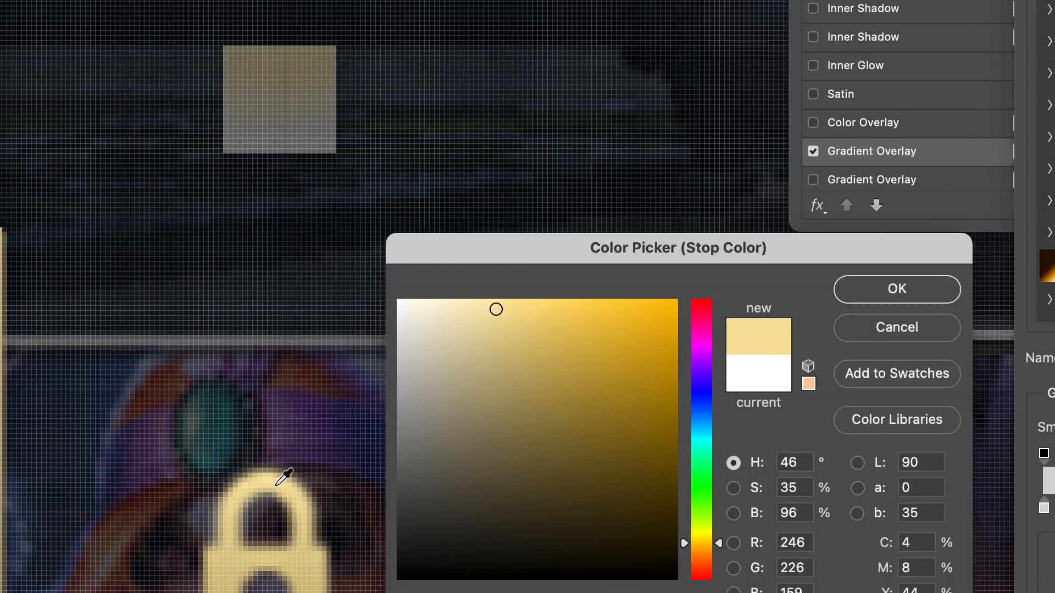
{"action": "left_click", "coordinate": [879, 288]}
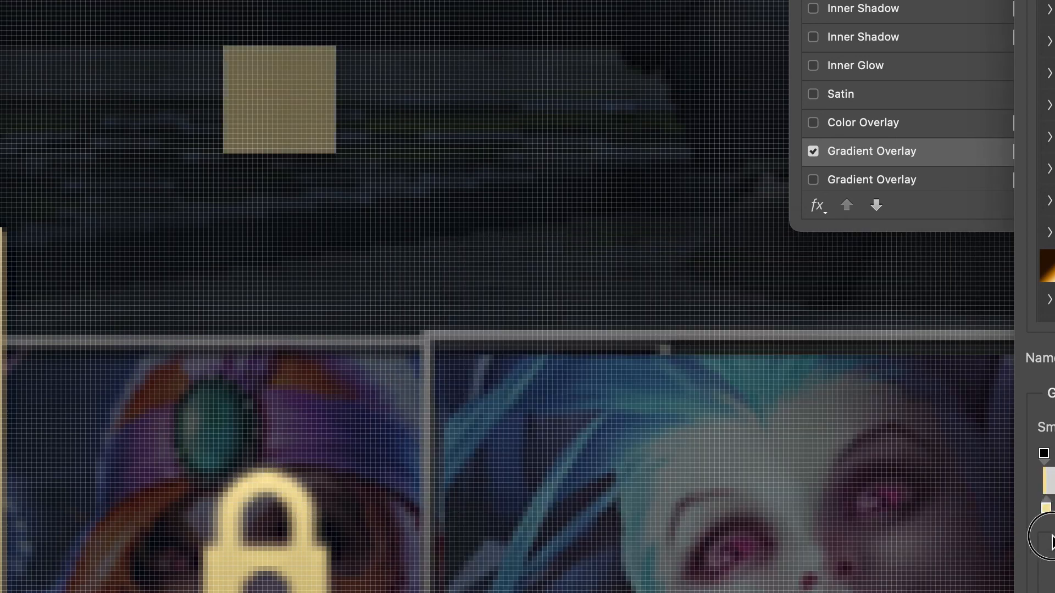
Set the gradient's other stop to a darker gold, apply the layer style, and raise the square's opacity to 100%.
{"action": "double_click", "coordinate": [1043, 505]}
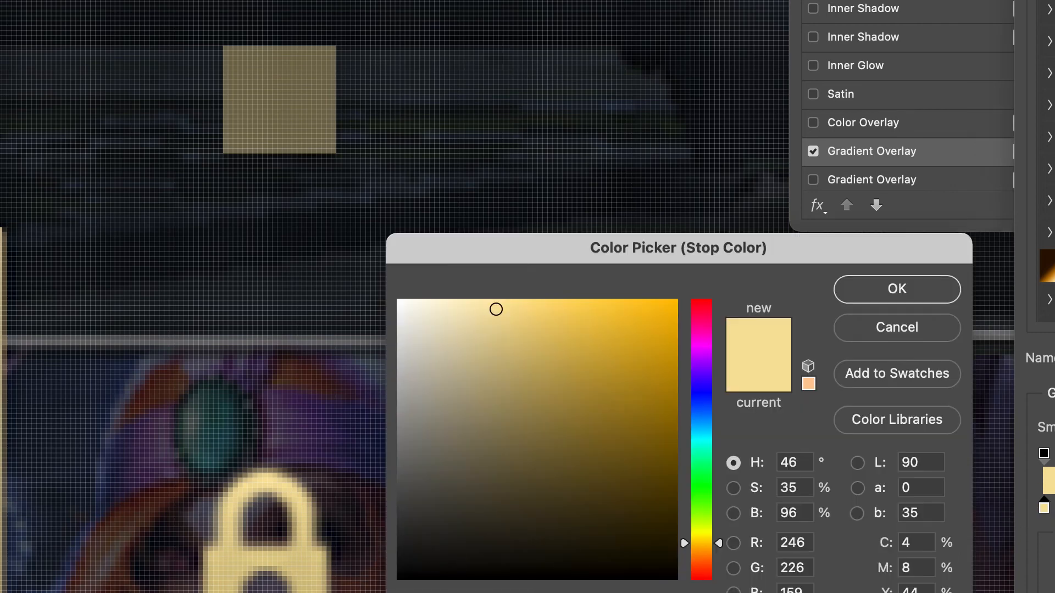
{"action": "left_click", "coordinate": [513, 360]}
{"action": "left_click", "coordinate": [928, 279]}
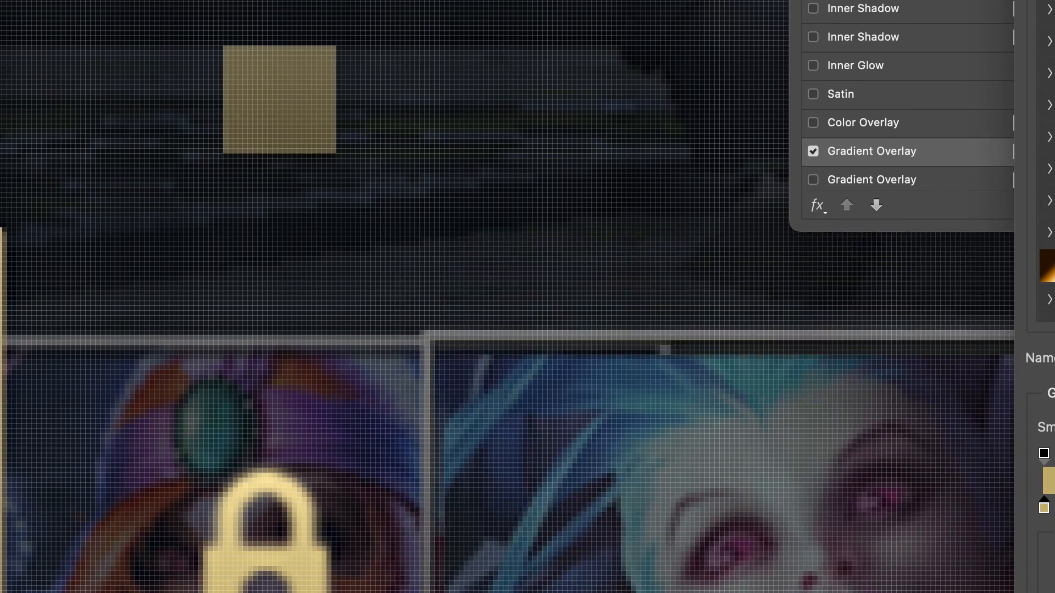
{"action": "key", "text": "Return"}
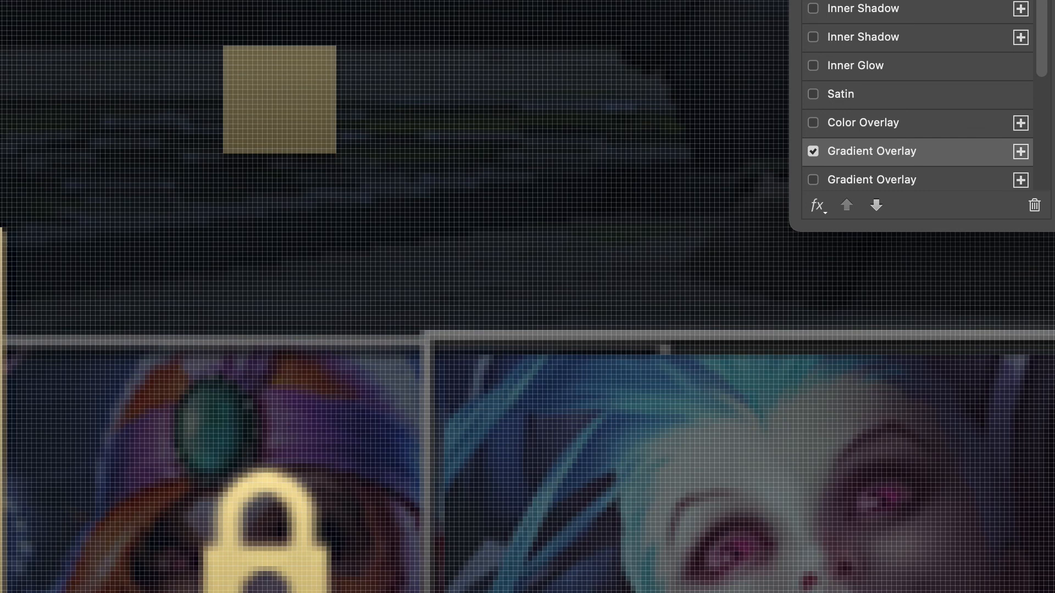
{"action": "key", "text": "Return"}
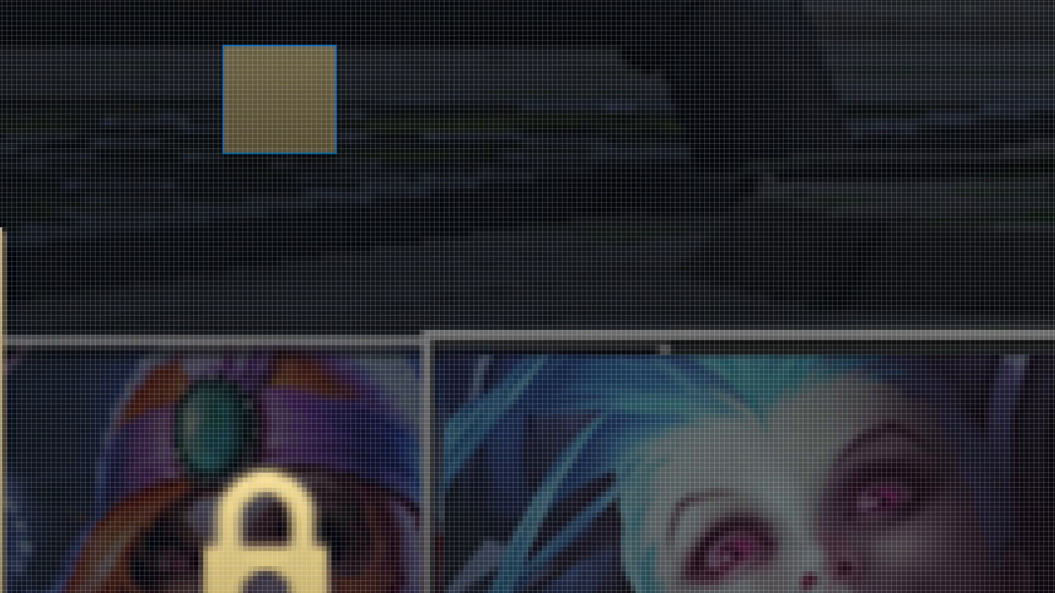
{"action": "key", "text": "0"}
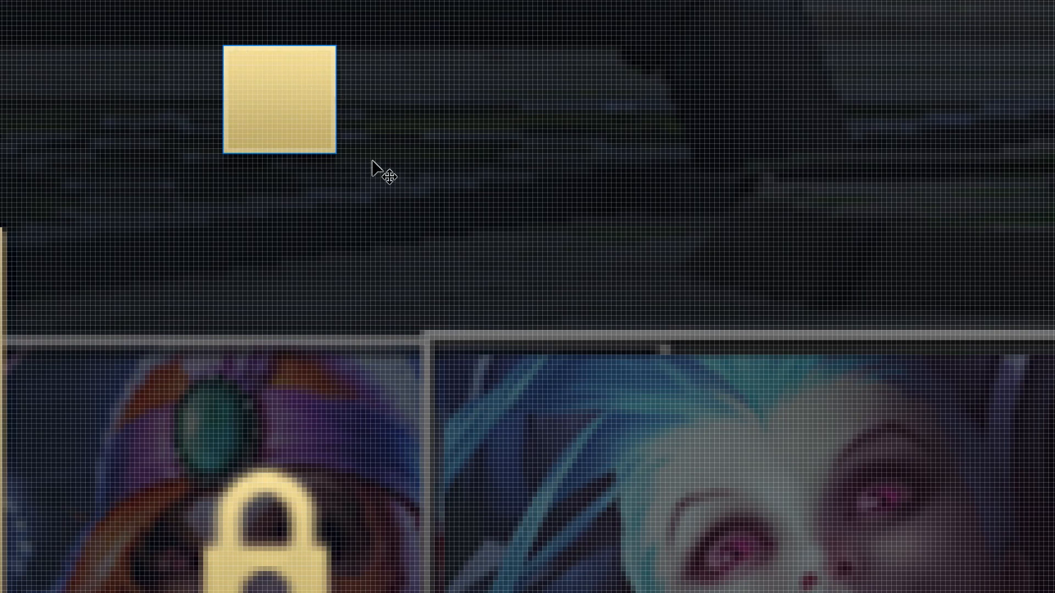
Add an anchor point at the middle of the gold square's bottom edge.
{"action": "key", "text": "p"}
{"action": "left_click_drag", "start_coordinate": [152, 1], "coordinate": [342, 195], "text": "ctrl"}
{"action": "scroll", "coordinate": [281, 160], "scroll_direction": "up", "scroll_amount": 3}
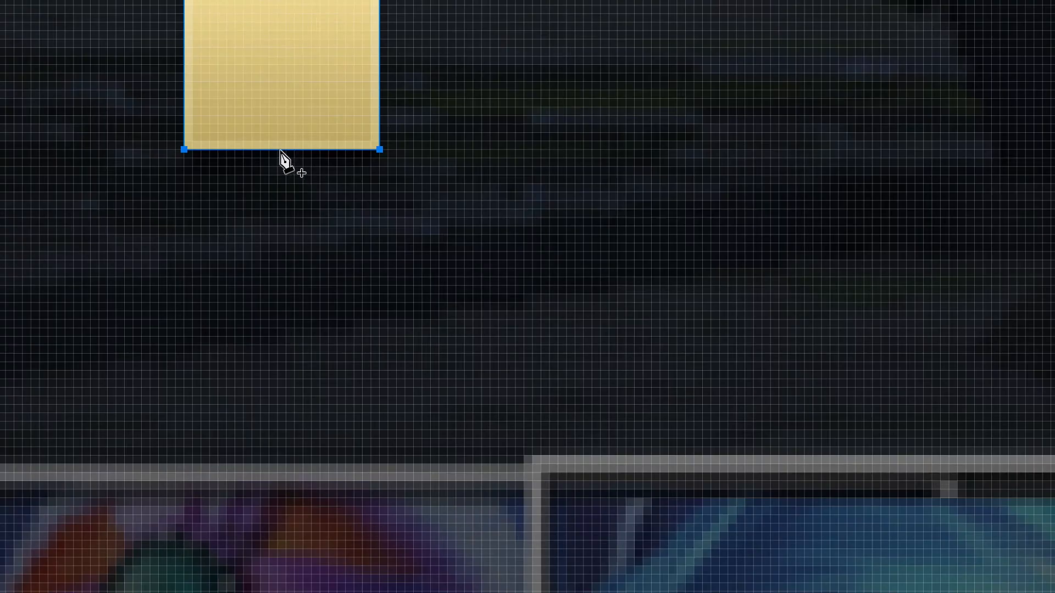
{"action": "scroll", "coordinate": [284, 149], "scroll_direction": "up", "scroll_amount": 2}
{"action": "left_click", "coordinate": [285, 147]}
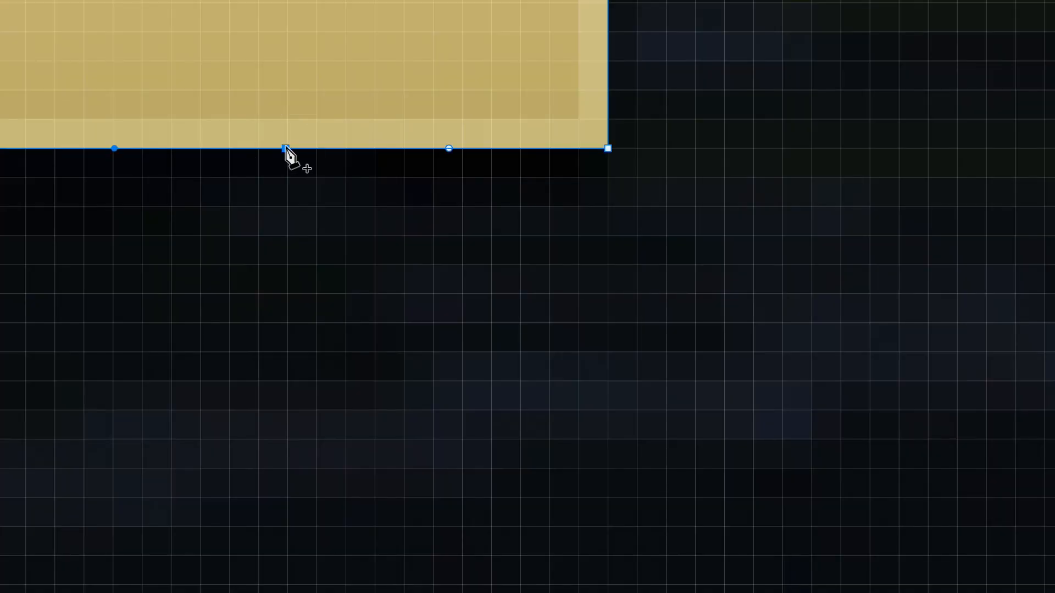
{"action": "scroll", "coordinate": [289, 154], "scroll_direction": "down", "scroll_amount": 5}
{"action": "scroll", "coordinate": [351, 164], "scroll_direction": "up", "scroll_amount": 7}
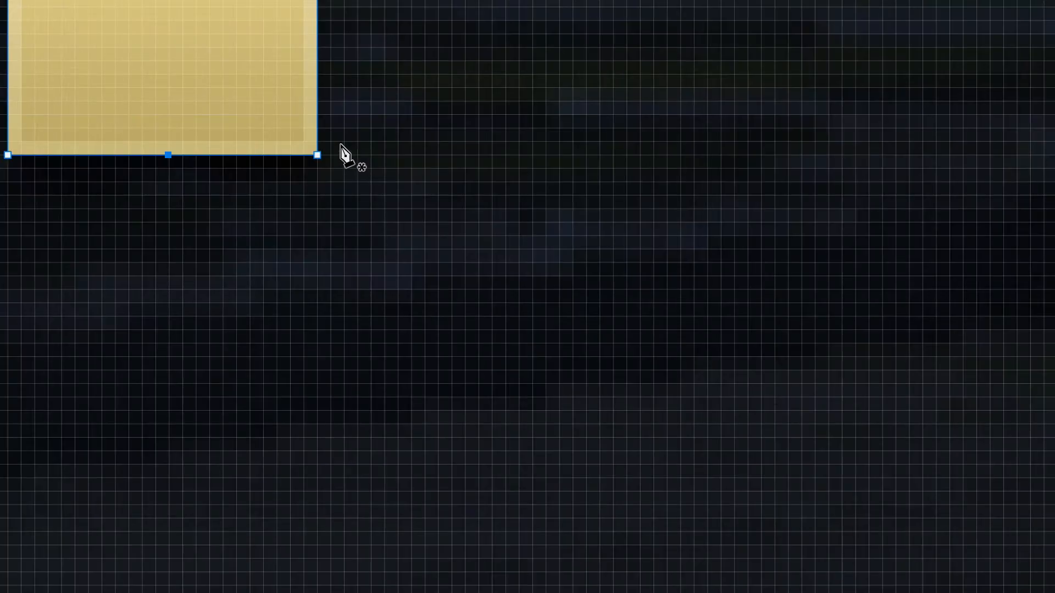
Move the middle bottom anchor point down about 7 pixels to form the lock body's pointed base.
{"action": "key", "text": "Down"}
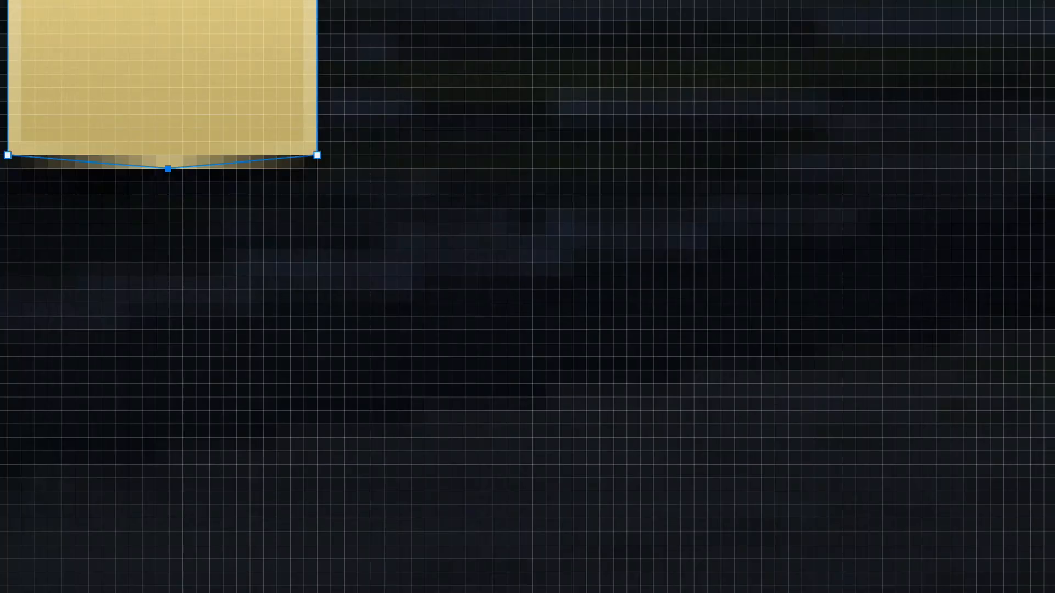
{"action": "key", "text": "Down"}
{"action": "key", "text": "Down"}
{"action": "key", "text": "Down"}
{"action": "key", "text": "Down"}
{"action": "scroll", "coordinate": [367, 164], "scroll_direction": "down", "scroll_amount": 3}
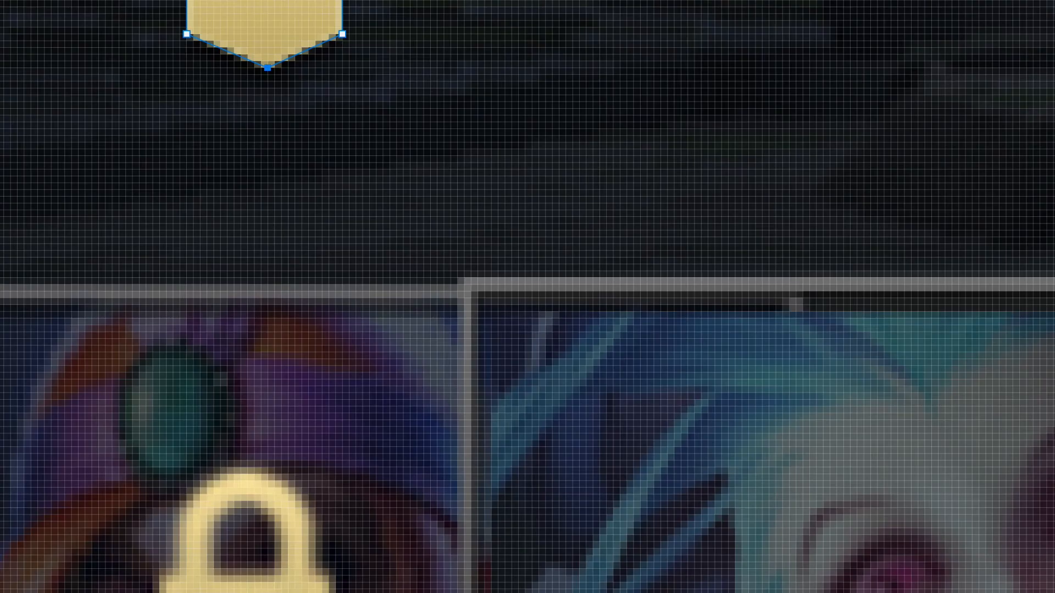
{"action": "key", "text": "Down"}
{"action": "key", "text": "Down"}
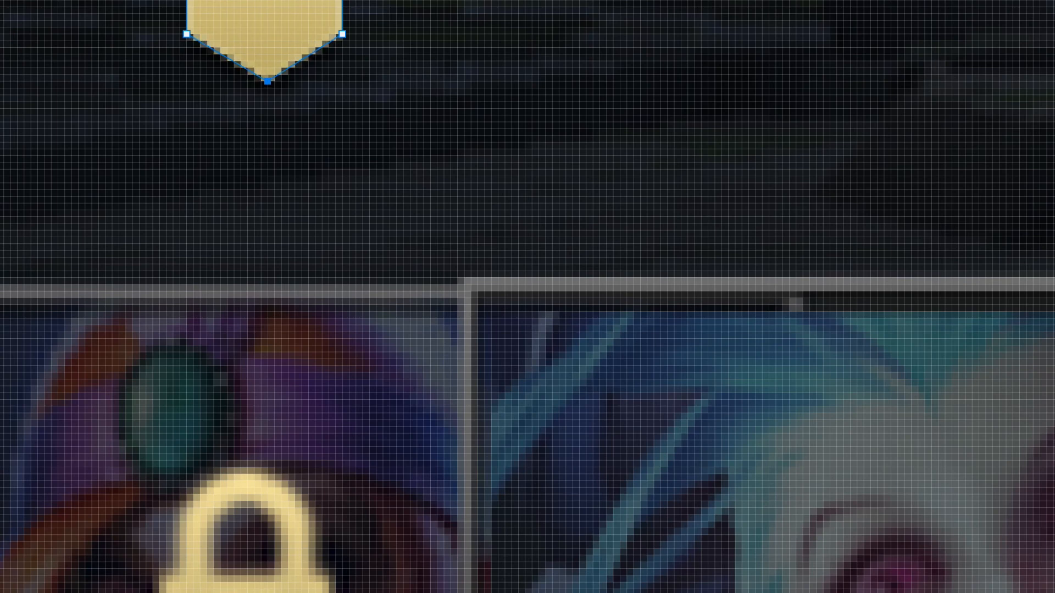
Widen the lock body by shifting its right edge 1 pixel outward and finish editing the path.
{"action": "left_click_drag", "start_coordinate": [328, 1], "coordinate": [396, 105]}
{"action": "key", "text": "Right"}
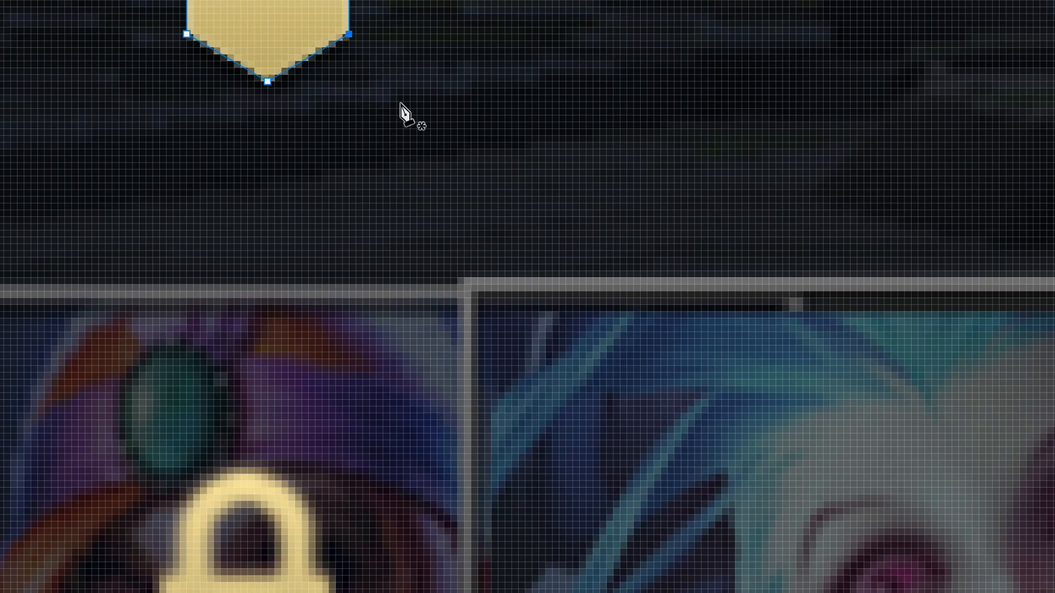
{"action": "key", "text": "Return"}
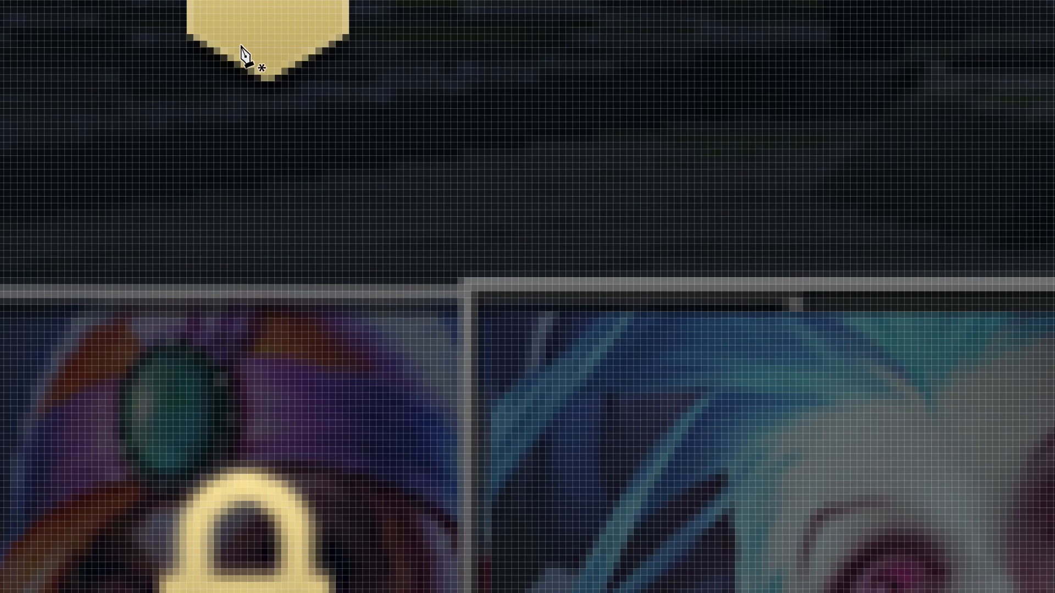
{"action": "key", "text": "Return"}
Draw the curved left half of the padlock's shackle as a black pen shape rising from the body's top edge.
{"action": "left_click_drag", "start_coordinate": [681, 11], "coordinate": [698, 114]}
{"action": "key", "text": "p"}
{"action": "left_click_drag", "start_coordinate": [592, 240], "coordinate": [591, 202]}
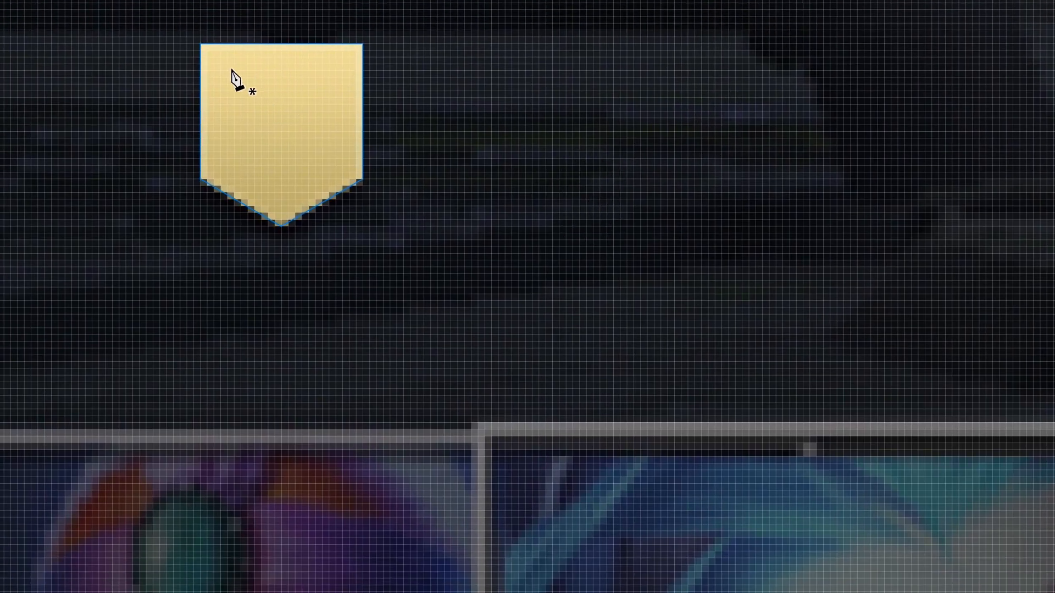
{"action": "left_click", "coordinate": [227, 51]}
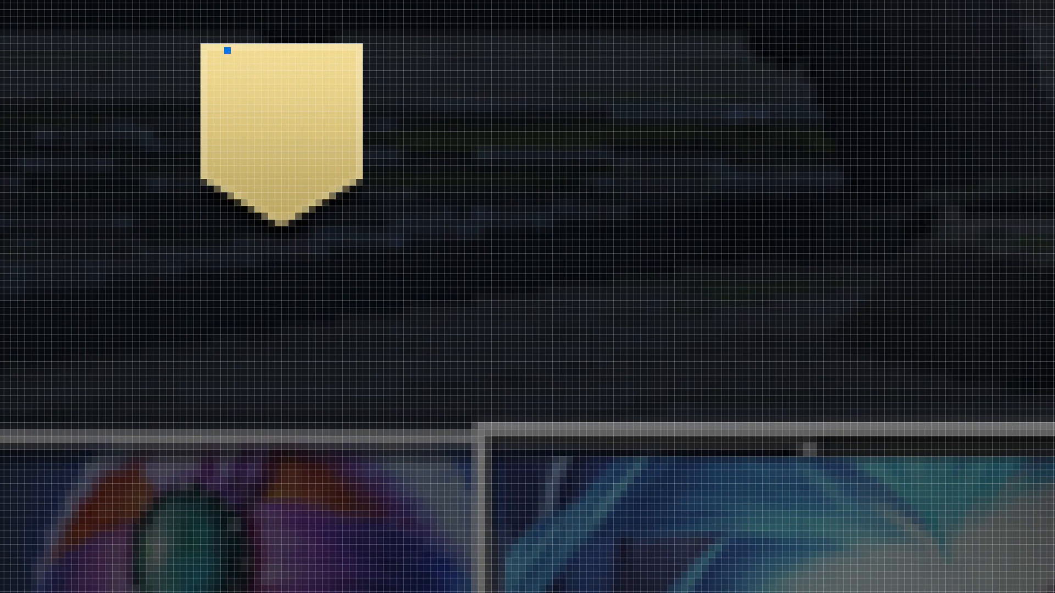
{"action": "left_click", "coordinate": [227, 0]}
{"action": "scroll", "coordinate": [324, 1], "scroll_direction": "up", "scroll_amount": 3}
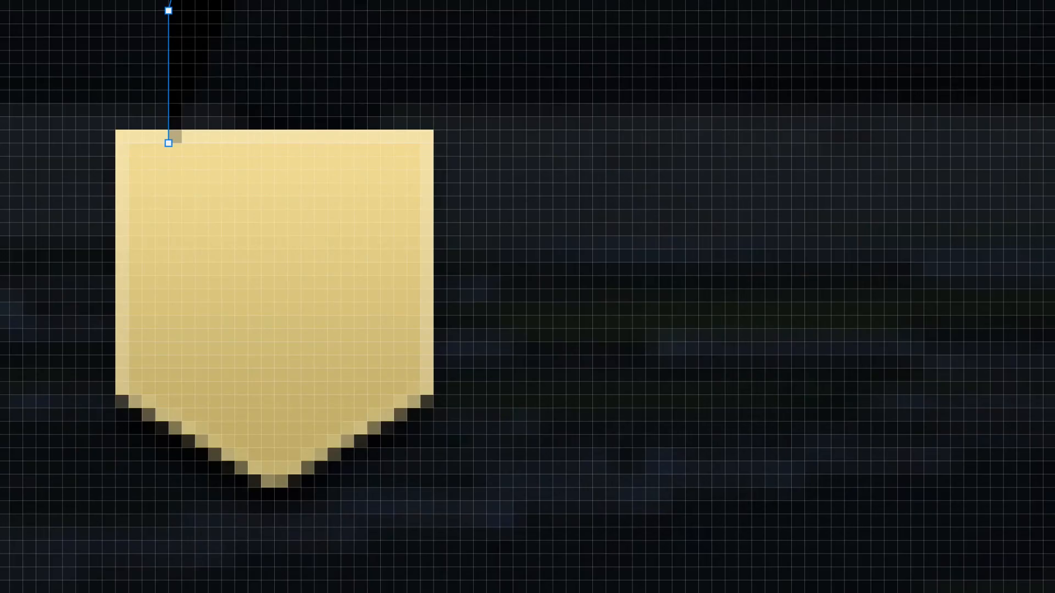
{"action": "scroll", "coordinate": [323, 2], "scroll_direction": "up", "scroll_amount": 3}
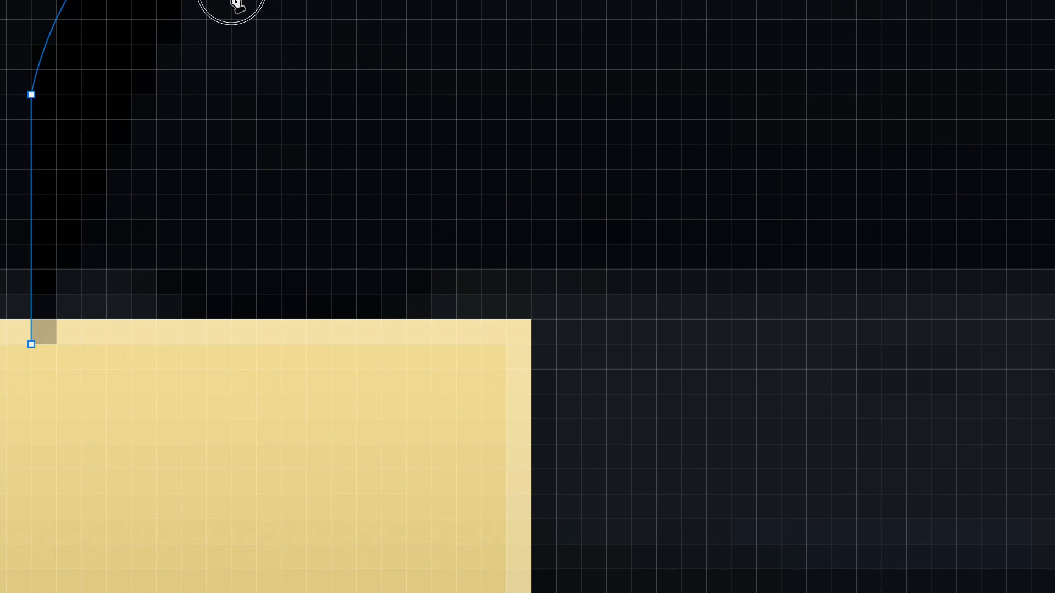
{"action": "left_click_drag", "start_coordinate": [131, 95], "coordinate": [121, 219]}
{"action": "left_click", "coordinate": [121, 359]}
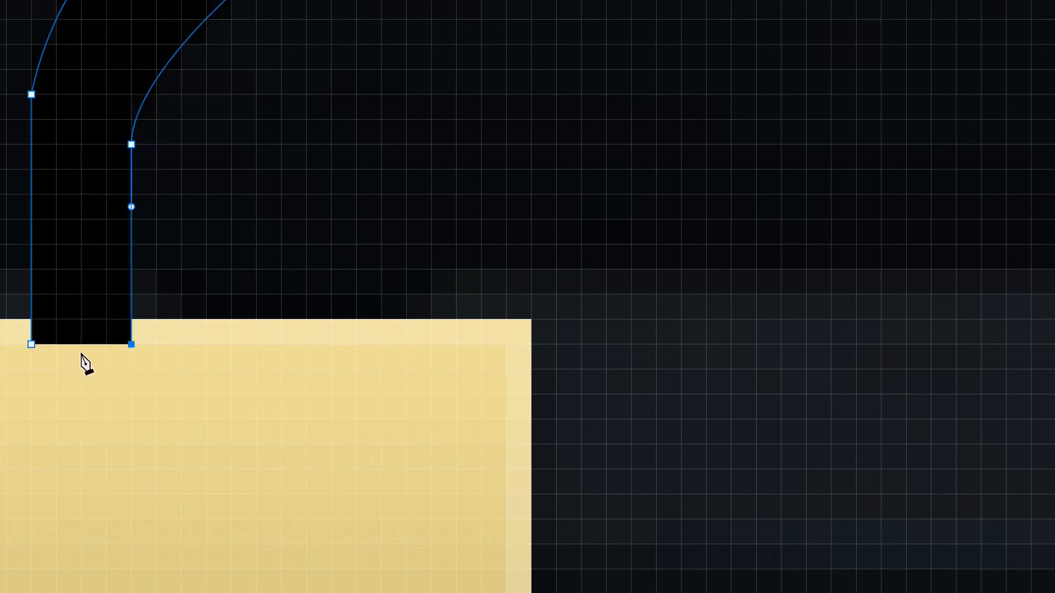
Refine the inner curve of the shackle half so it follows the outer bend, and finish the path.
{"action": "scroll", "coordinate": [282, 290], "scroll_direction": "down", "scroll_amount": 2}
{"action": "left_click_drag", "start_coordinate": [153, 187], "coordinate": [205, 153]}
{"action": "left_click", "coordinate": [206, 213]}
{"action": "key", "text": "Escape"}
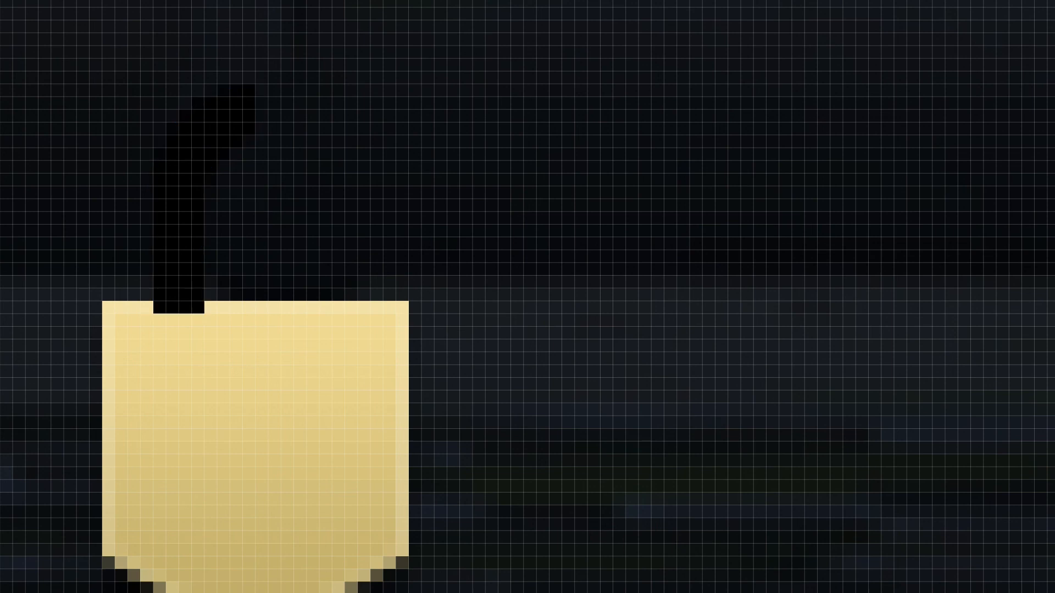
Complete the shackle by mirroring a duplicate of the left half horizontally and merging the two shapes.
{"action": "key", "text": "ctrl+j"}
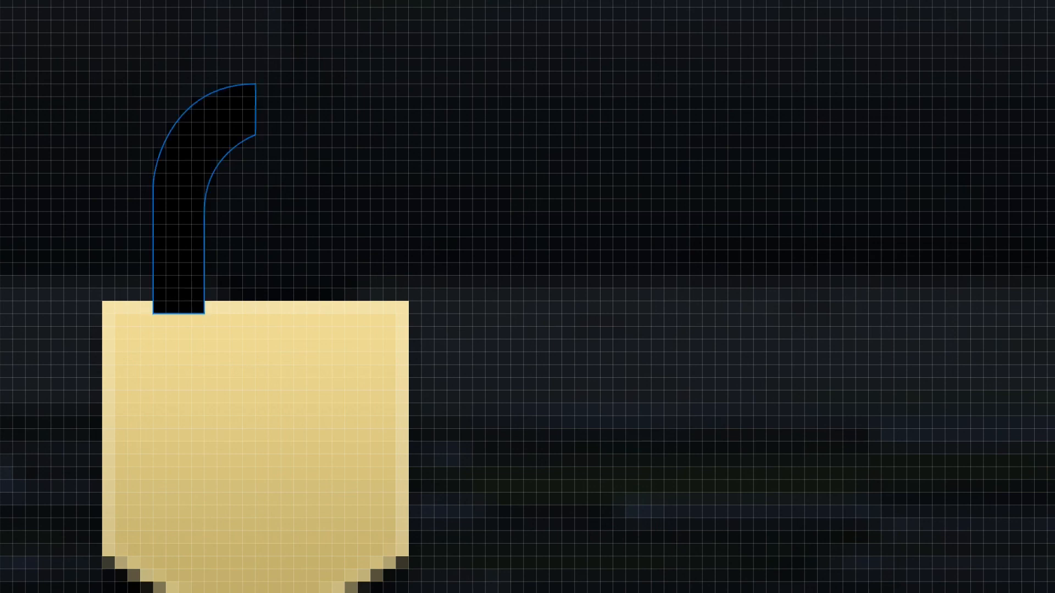
{"action": "key", "text": "ctrl+t"}
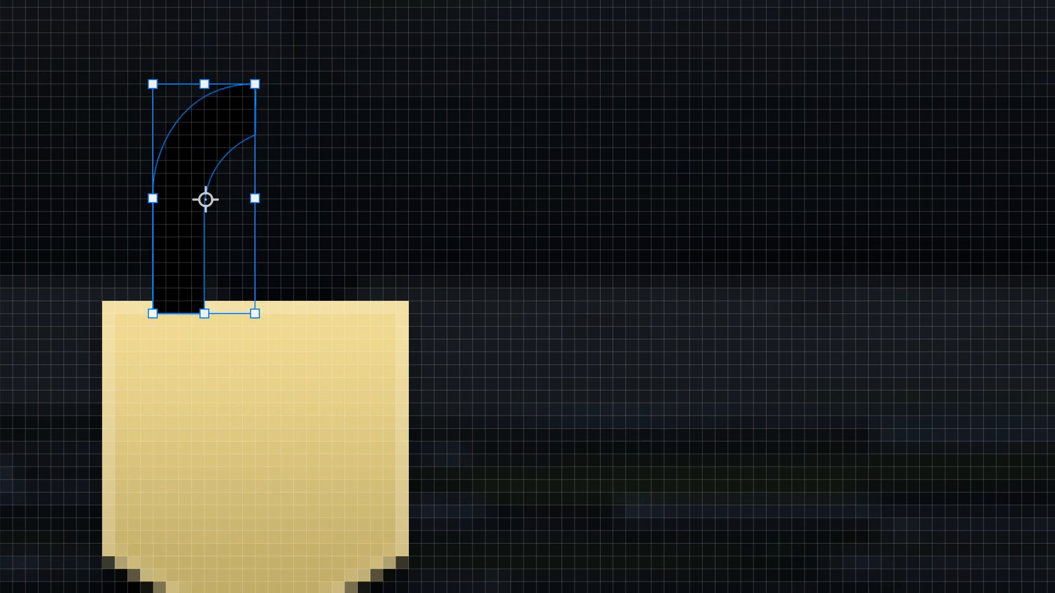
{"action": "right_click", "coordinate": [232, 162]}
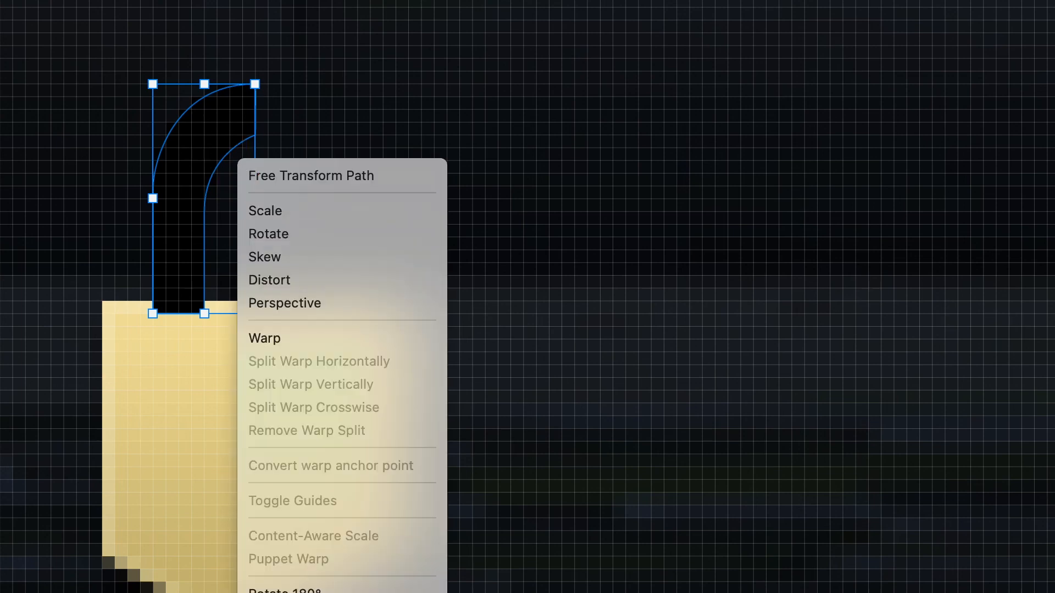
{"action": "left_click", "coordinate": [292, 592]}
{"action": "key", "text": "Return"}
{"action": "key", "text": "ctrl+e"}
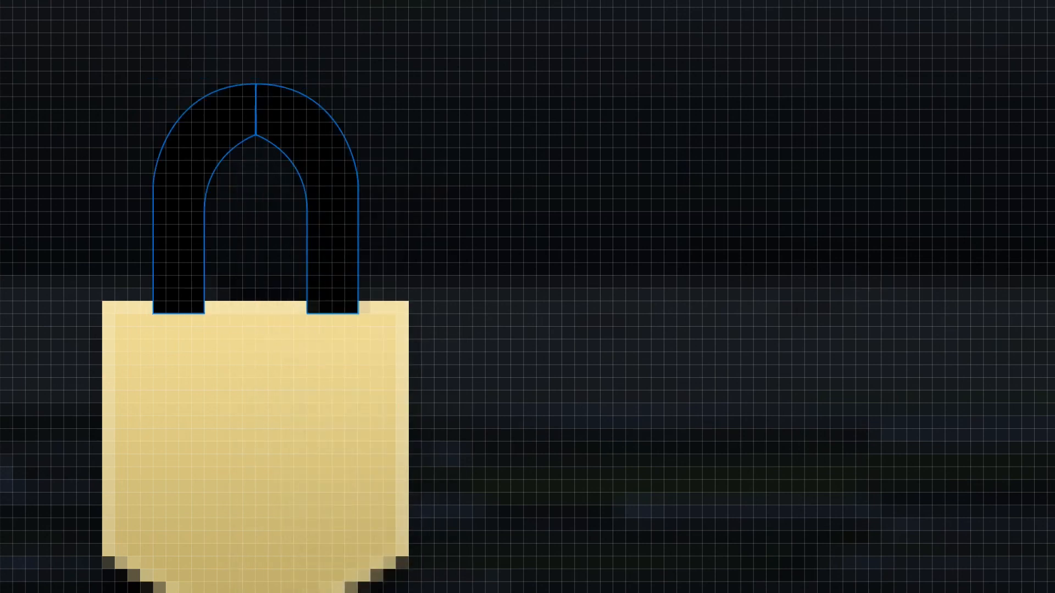